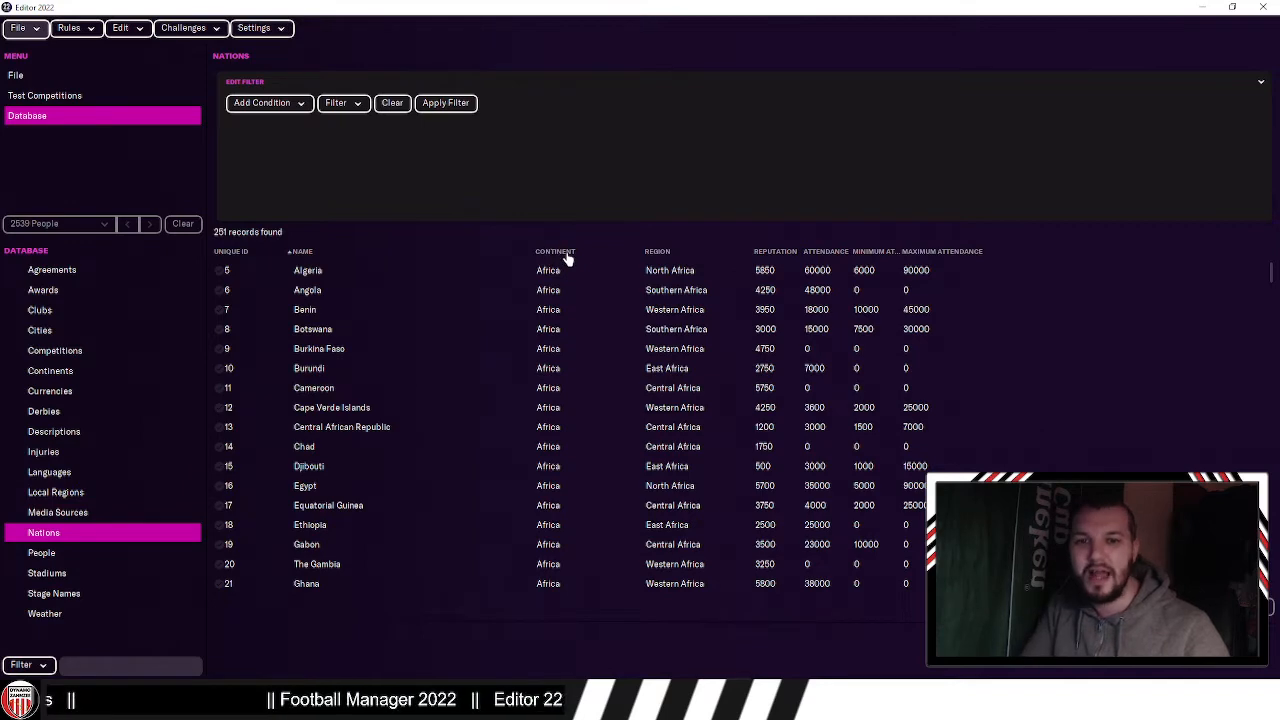
# Step: Sort the nations by region and select the group without a region, down to Tamil Indian
pyautogui.click(566, 256)
pyautogui.click(666, 257)
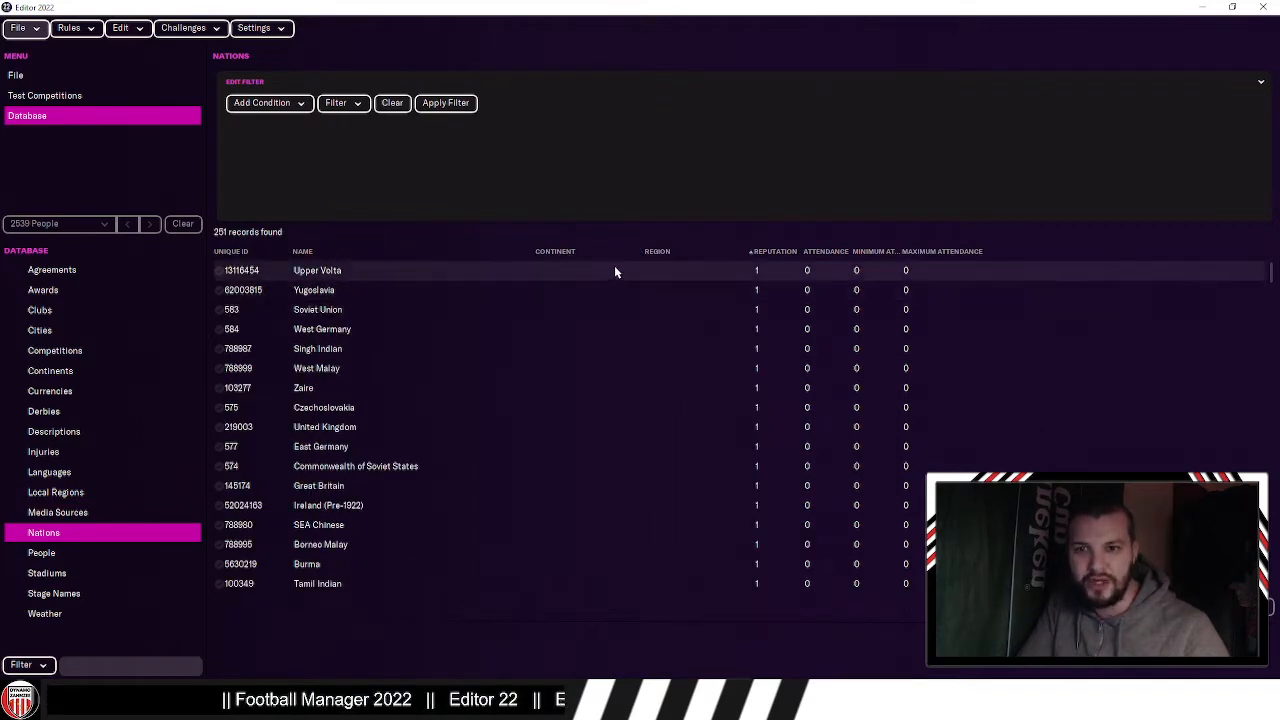
pyautogui.moveTo(614, 270); pyautogui.dragTo(600, 470)
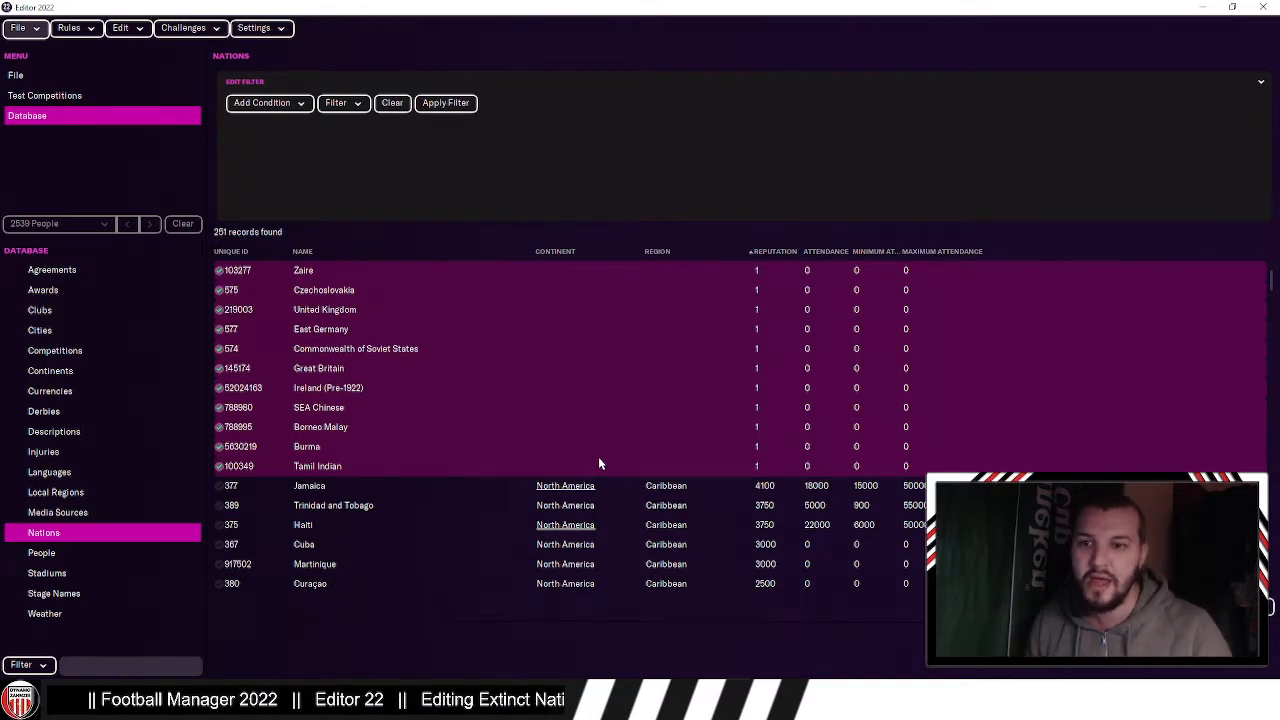
# Step: Examine the extinct nations in the list, including Czechoslovakia, Zaire, the Soviet Union, Great Britain and Ireland (Pre-1922)
pyautogui.scroll(2, 595, 457)
pyautogui.click(409, 407)
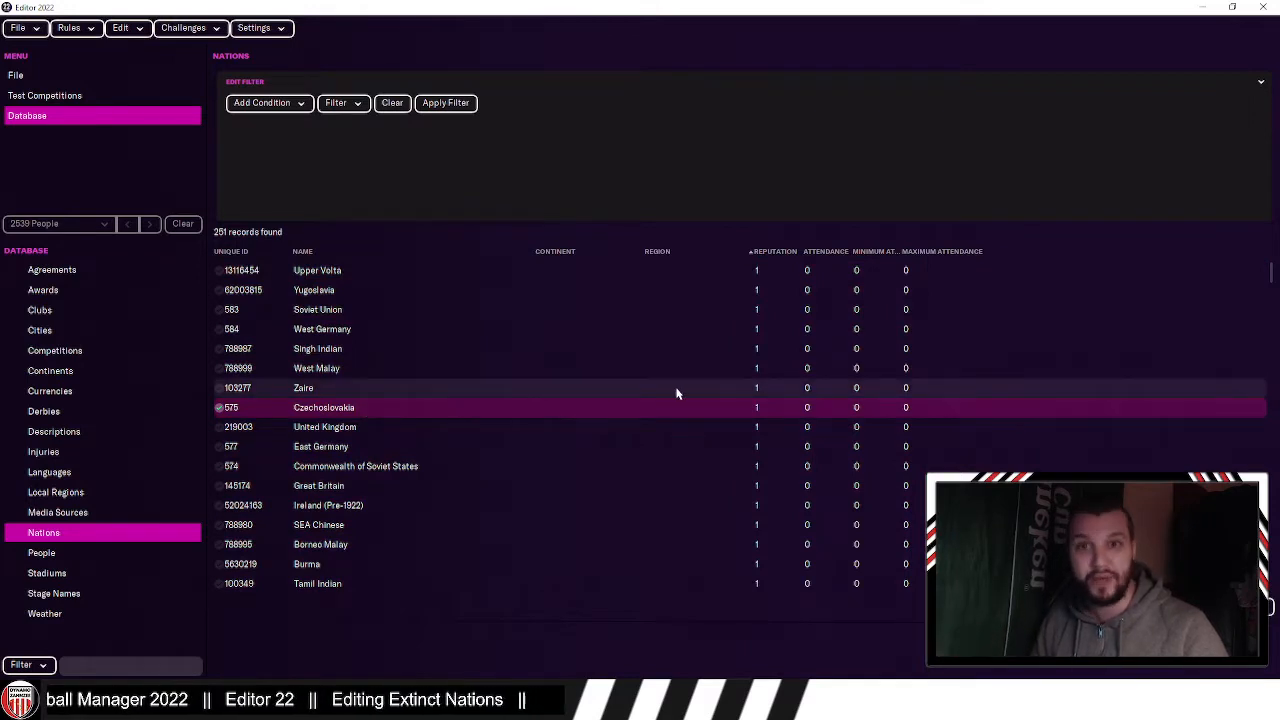
pyautogui.click(389, 355)
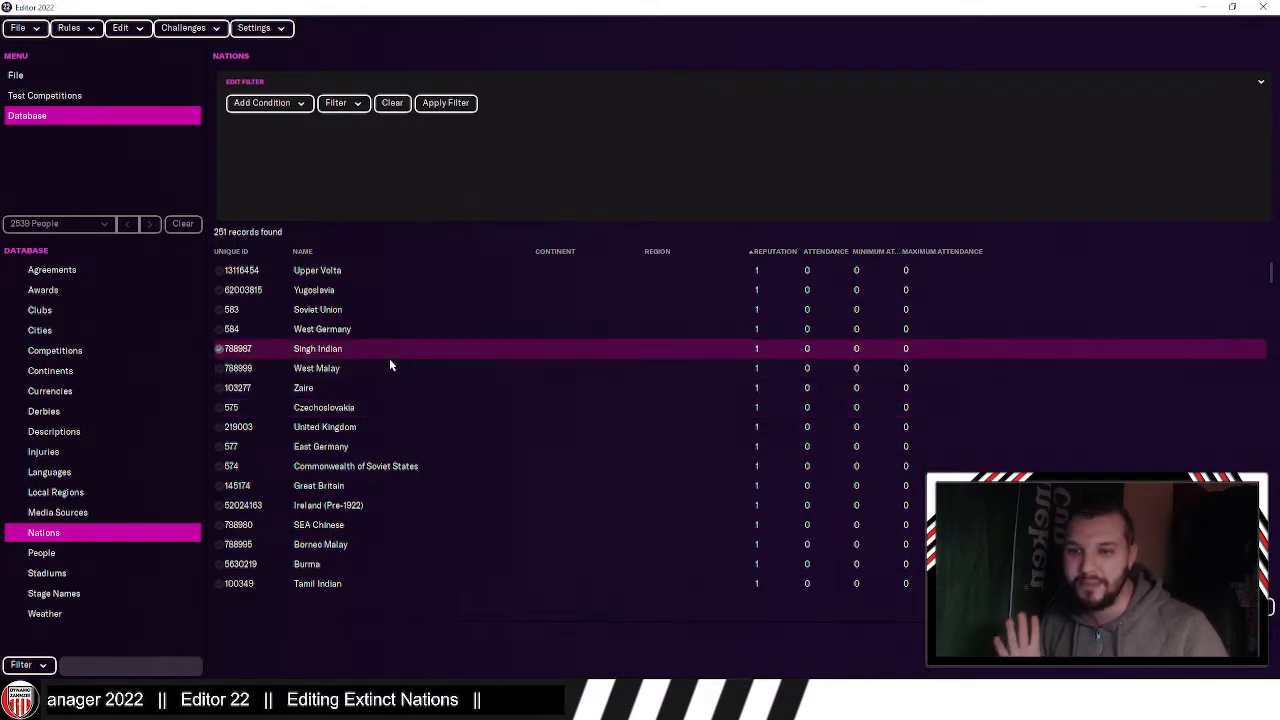
pyautogui.scroll(-4, 395, 372)
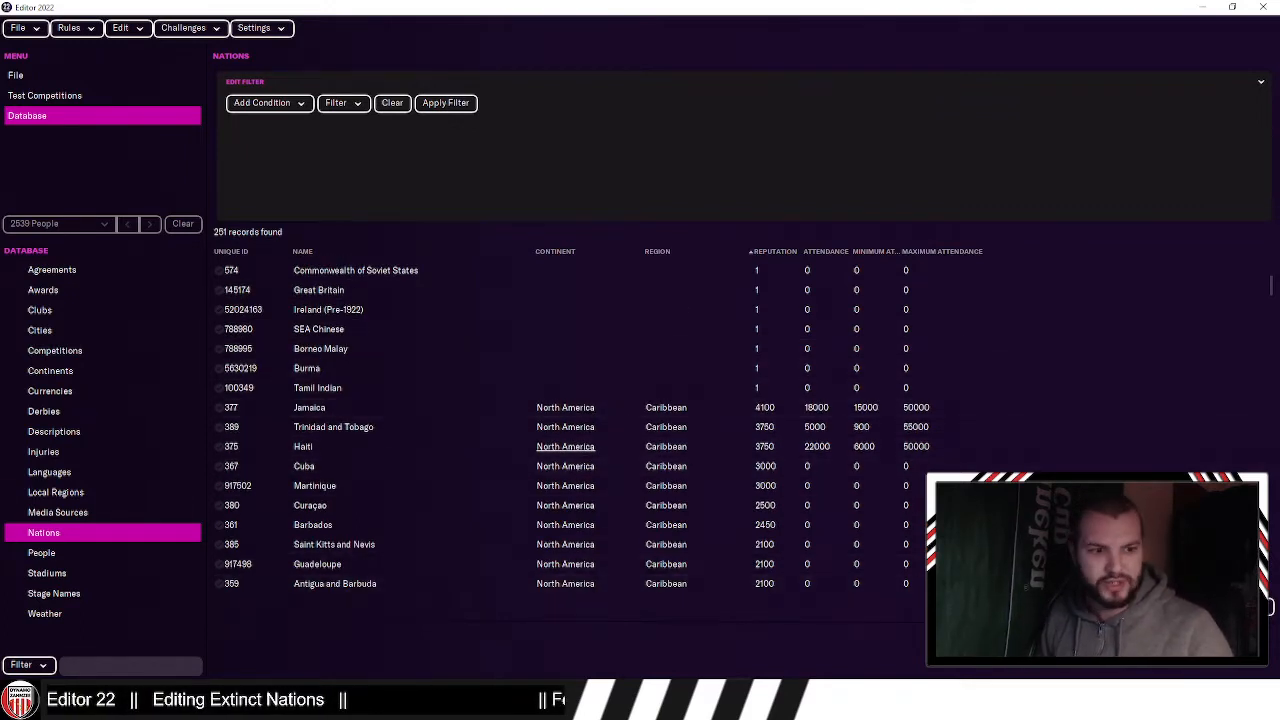
pyautogui.scroll(4, 419, 347)
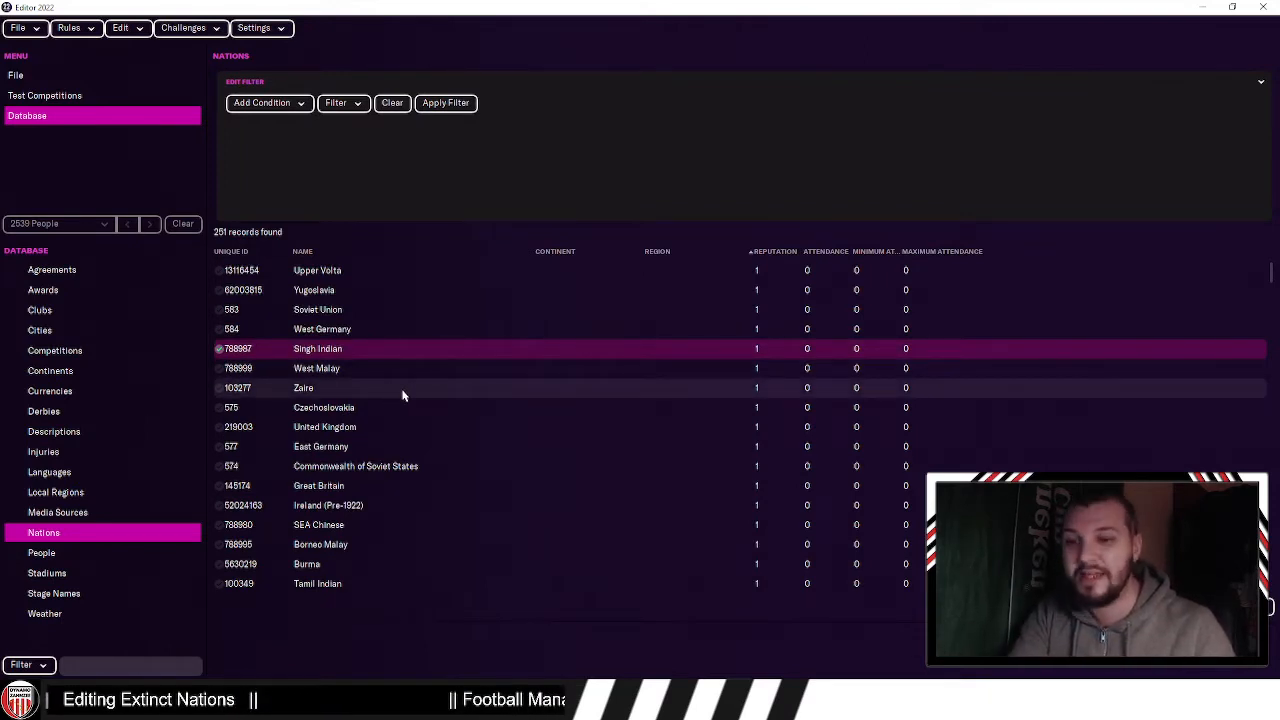
pyautogui.click(410, 390)
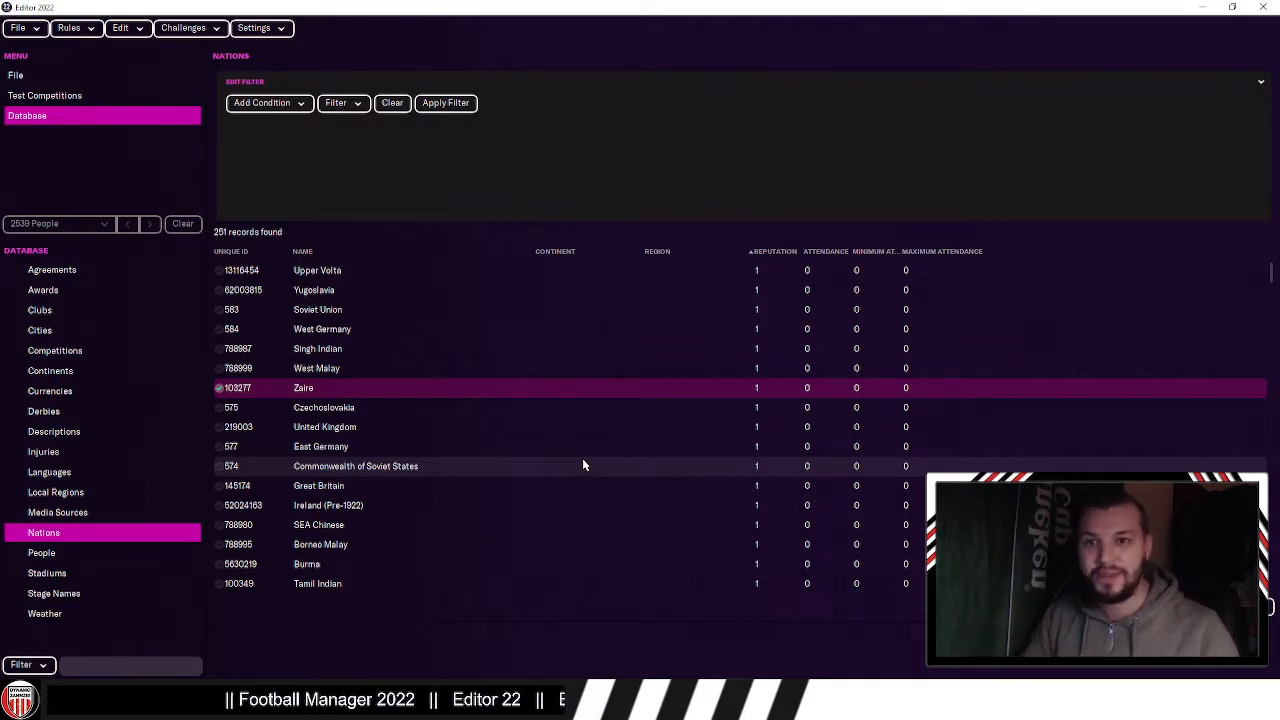
pyautogui.click(405, 312)
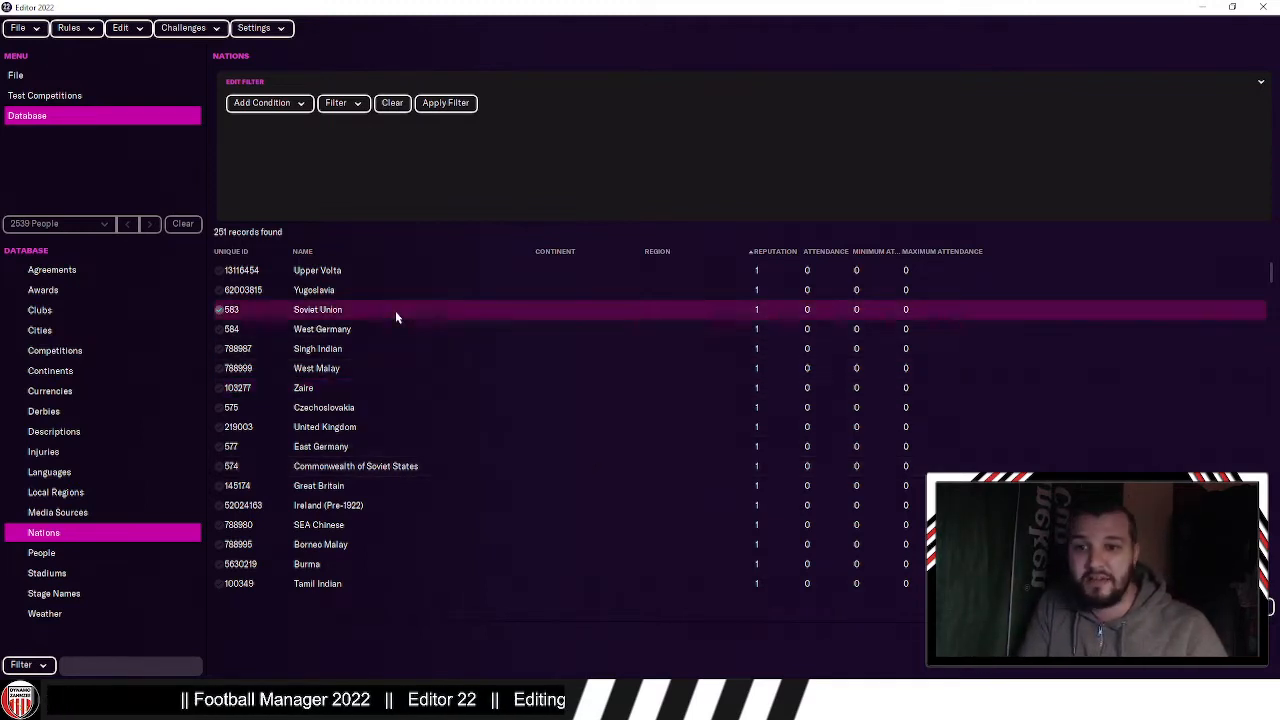
pyautogui.click(380, 408)
pyautogui.scroll(-1, 380, 410)
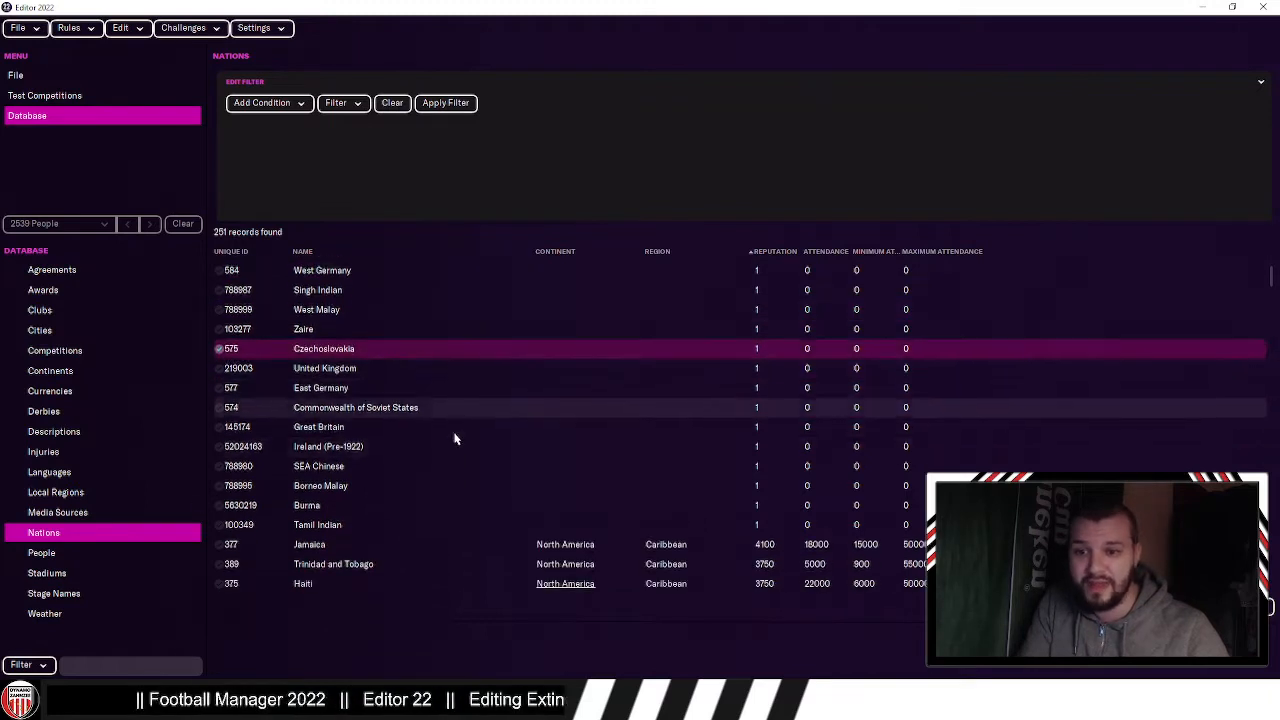
pyautogui.click(414, 446)
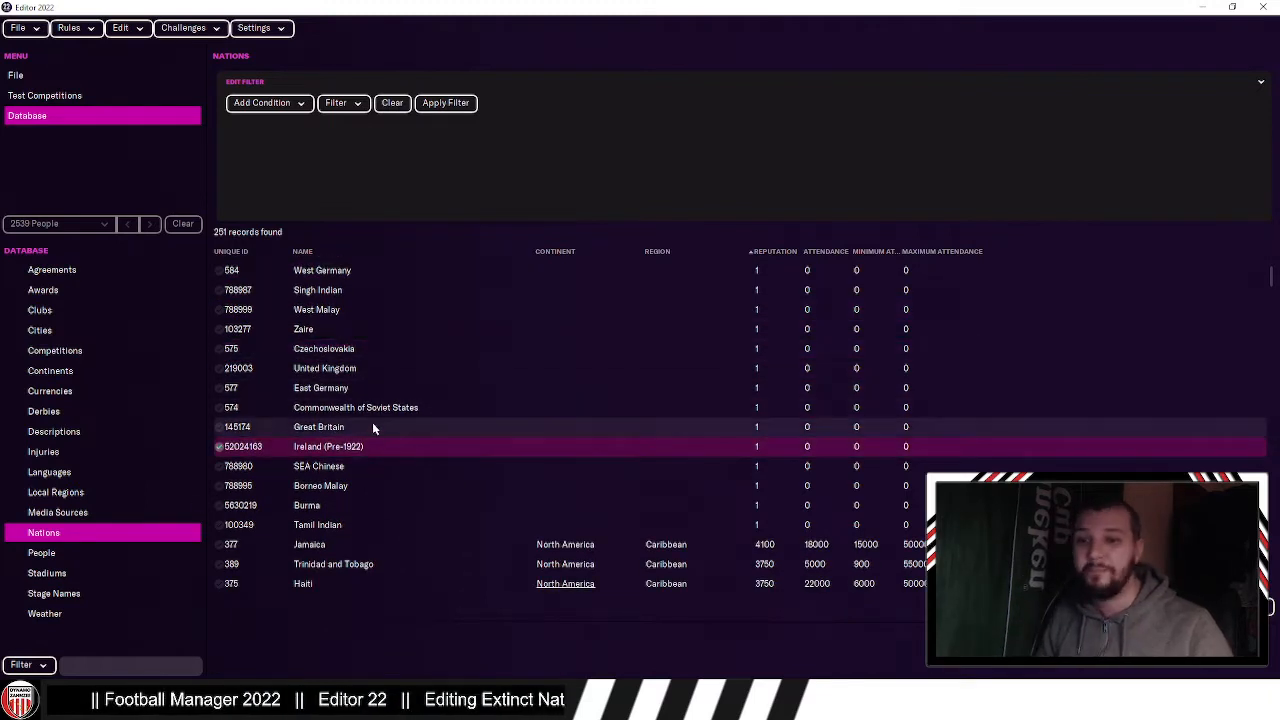
pyautogui.click(365, 428)
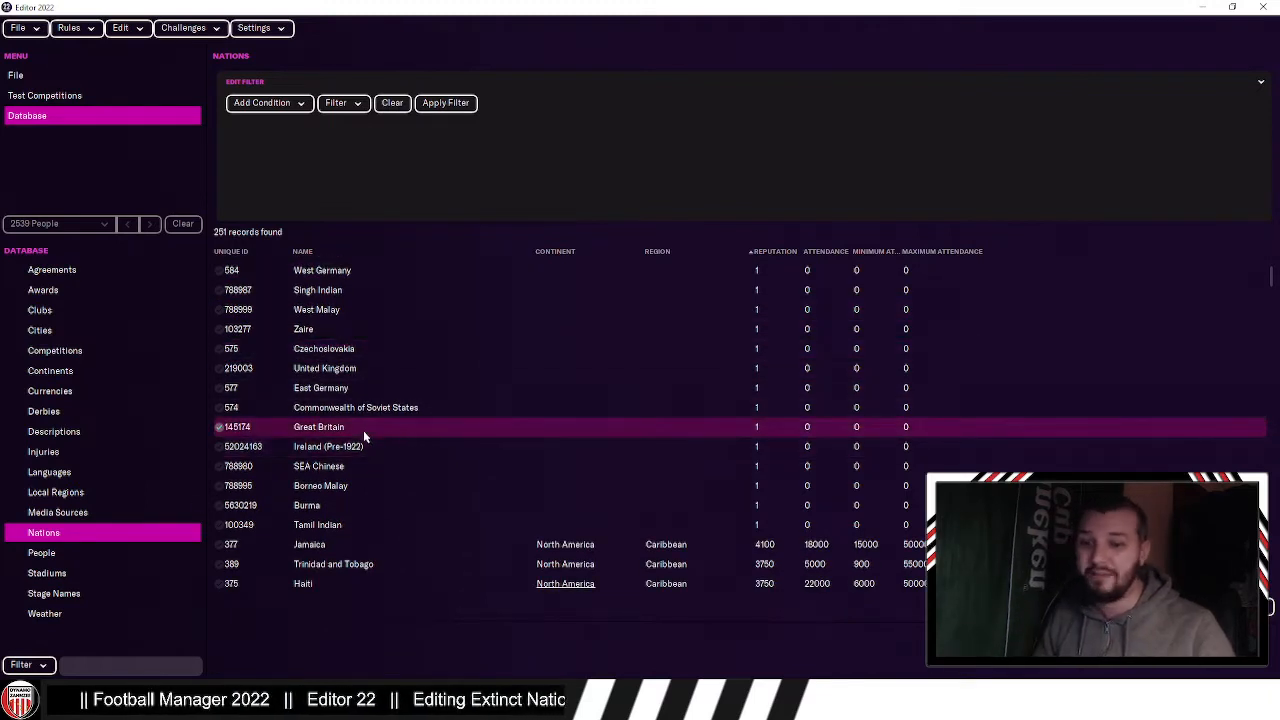
pyautogui.click(389, 355)
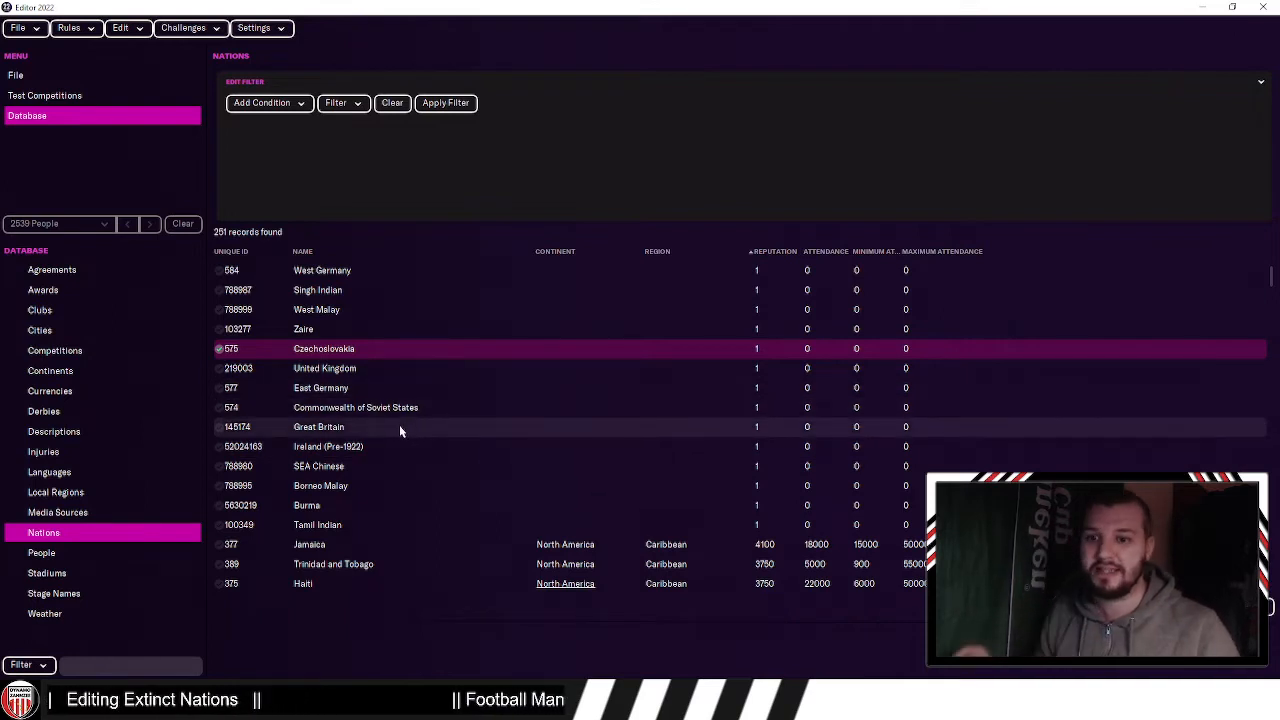
# Step: Open the Ireland (Pre-1922) nation record and show the options for its continent
pyautogui.click(372, 446)
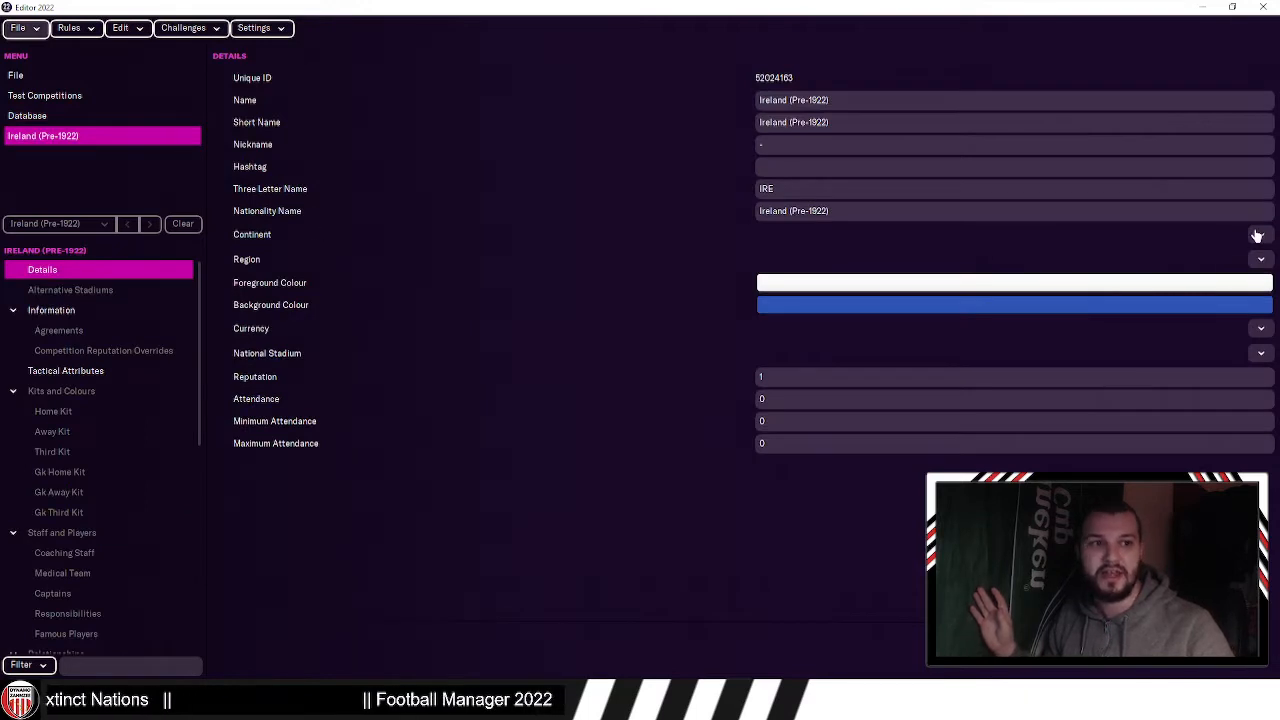
pyautogui.click(1259, 235)
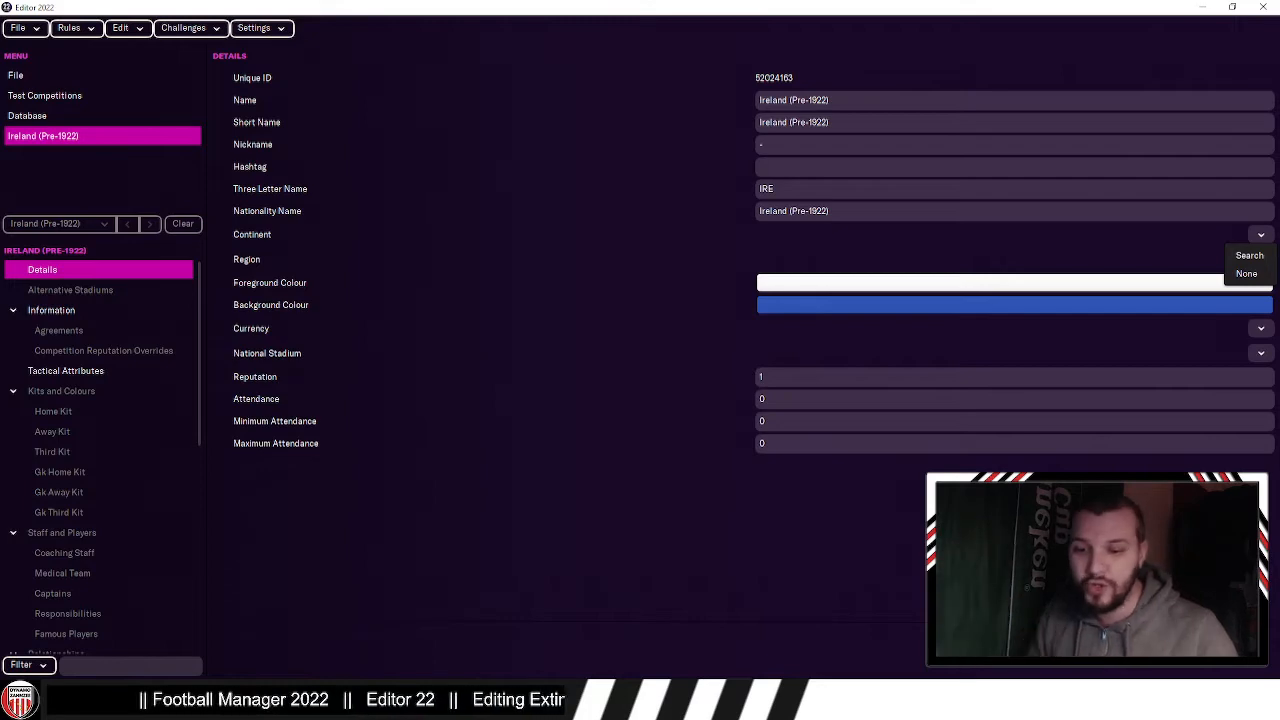
# Step: Switch to Steam, show games that are not installed as well, and launch Football Manager 2022 Resource Archiver
pyautogui.hotkey('alt', 'Tab')
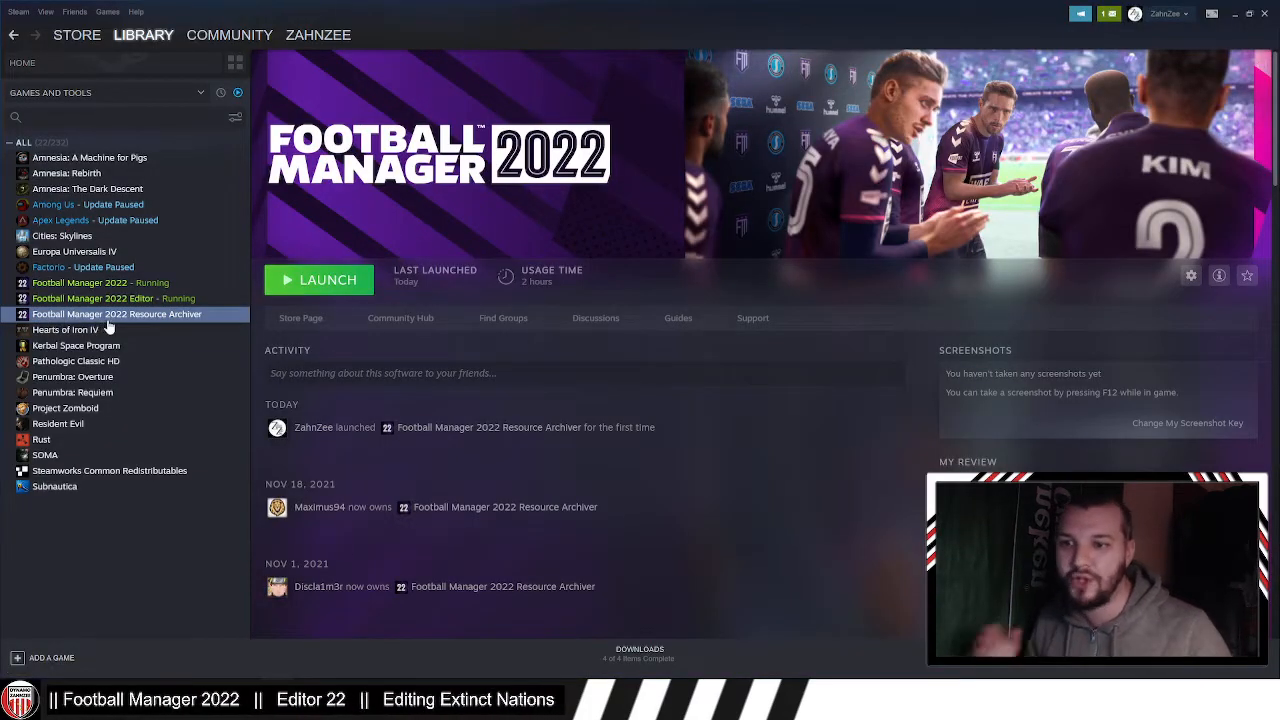
pyautogui.click(163, 316)
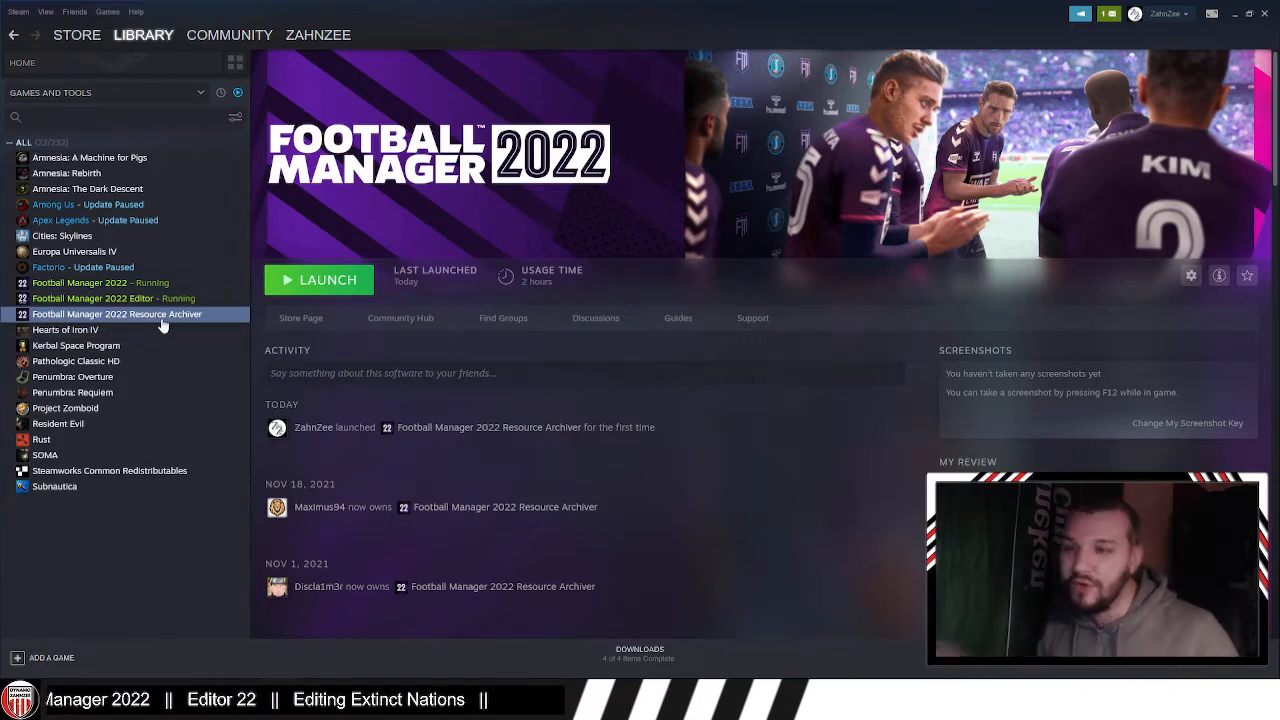
pyautogui.click(239, 93)
pyautogui.scroll(10, 103, 318)
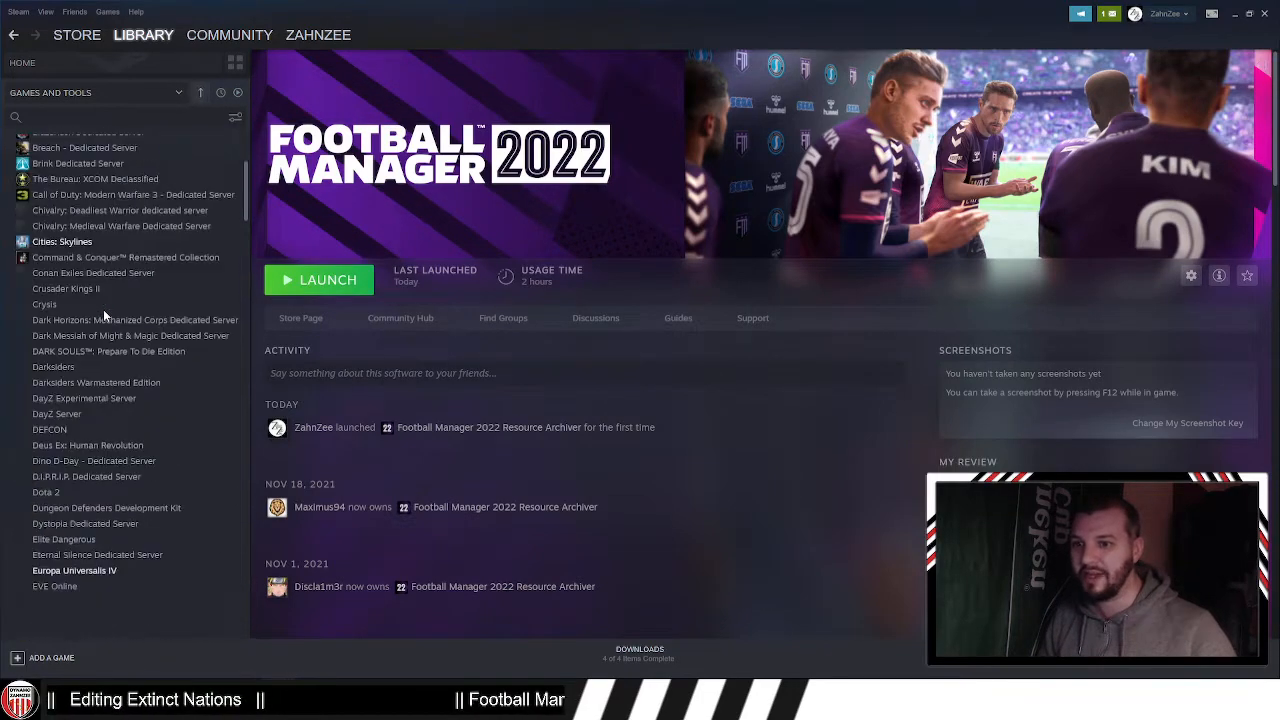
pyautogui.scroll(-10, 110, 320)
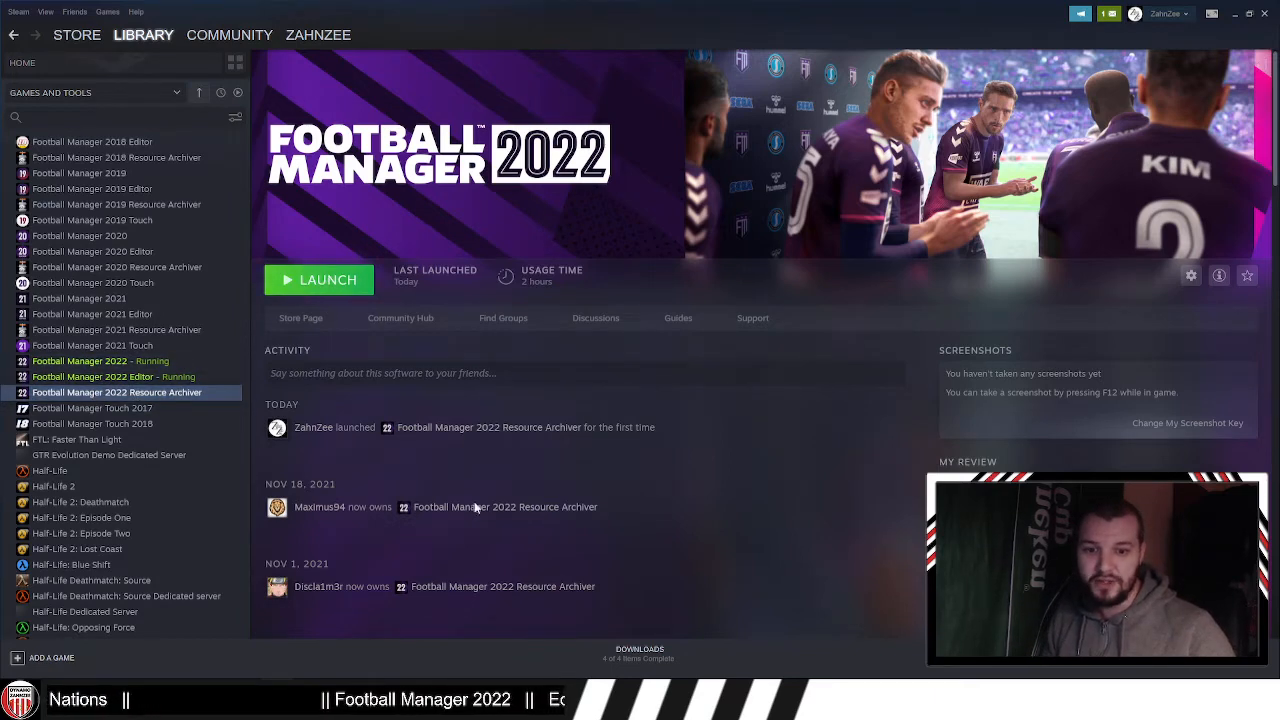
pyautogui.click(342, 290)
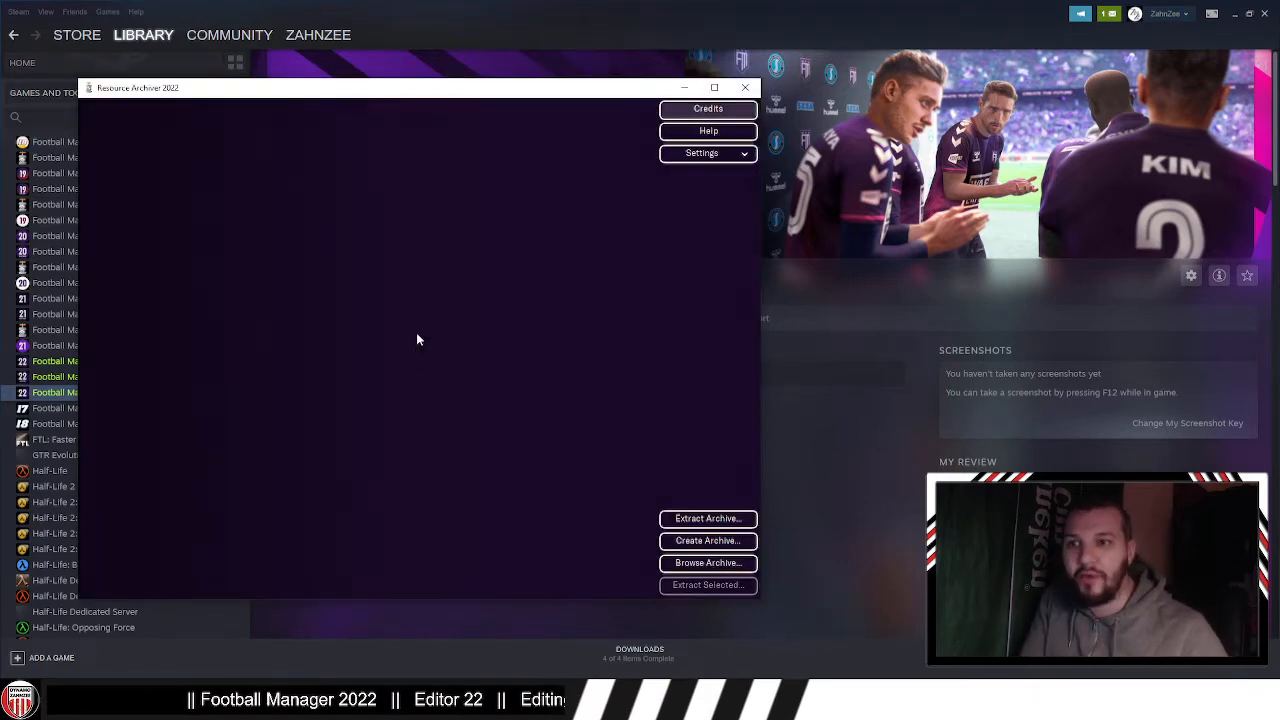
# Step: Load the comp editor archive from the Football Manager 2022 data folder for extraction
pyautogui.click(726, 522)
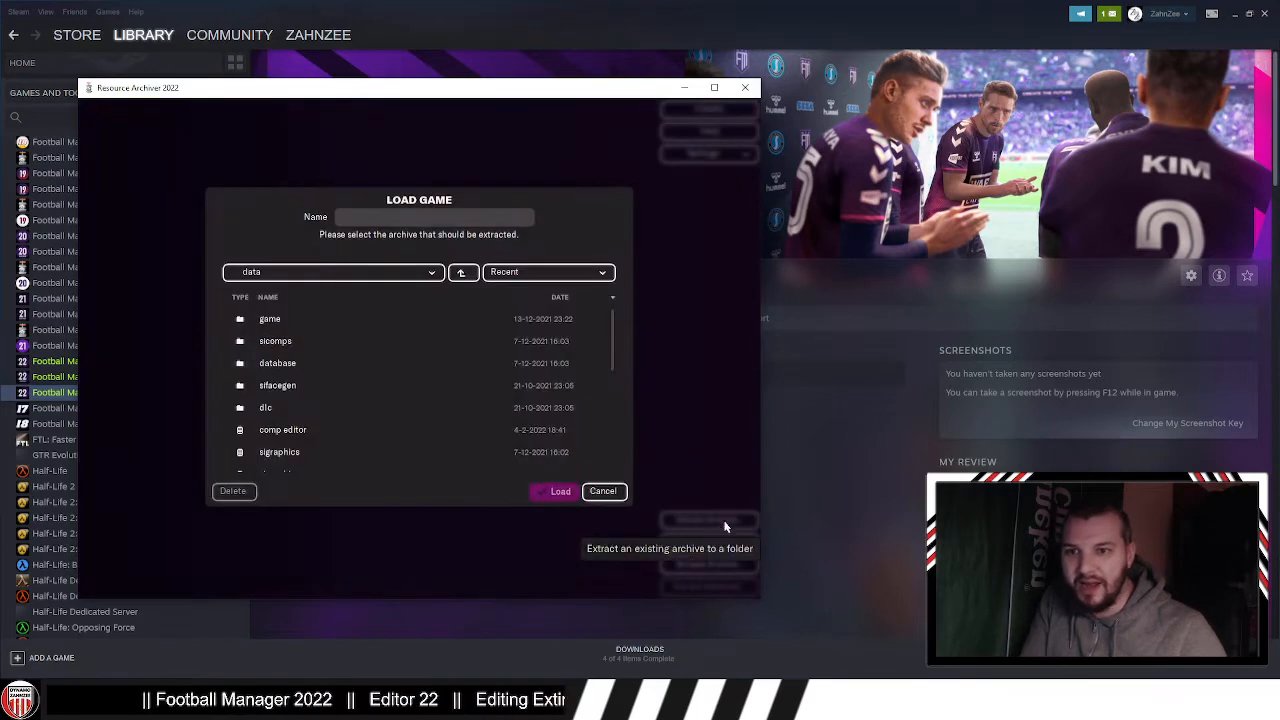
pyautogui.click(363, 275)
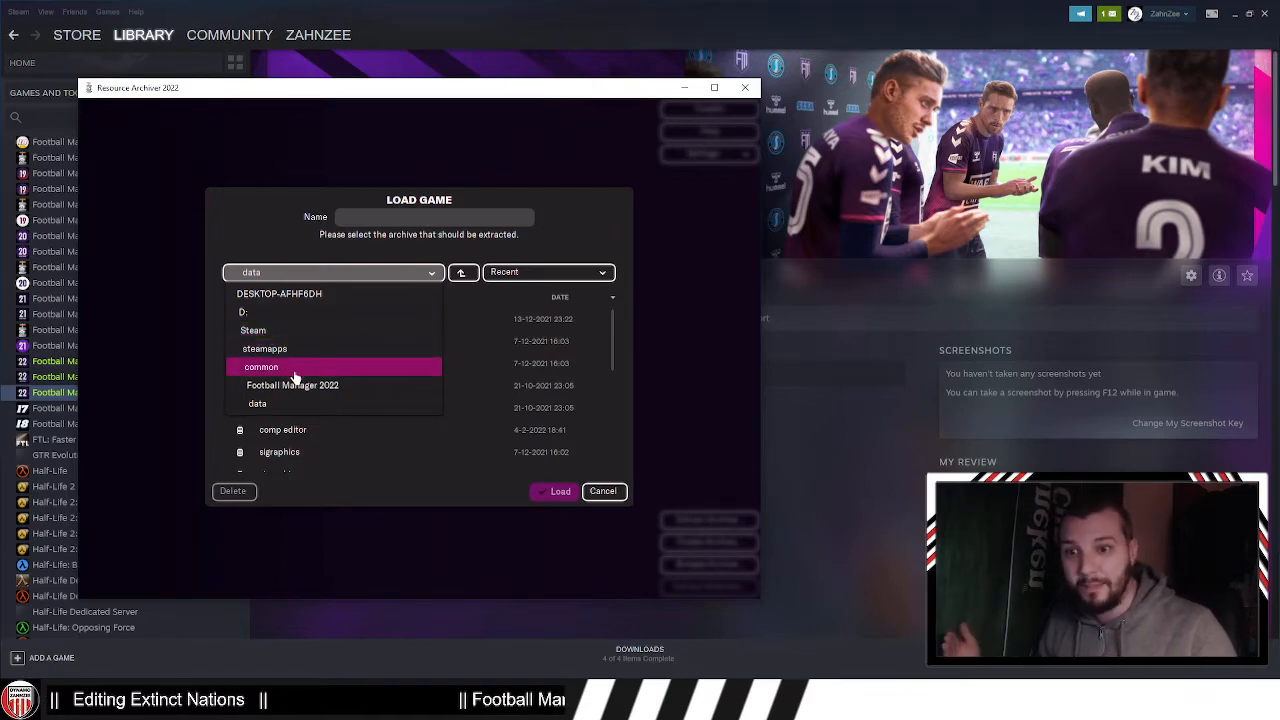
pyautogui.click(334, 405)
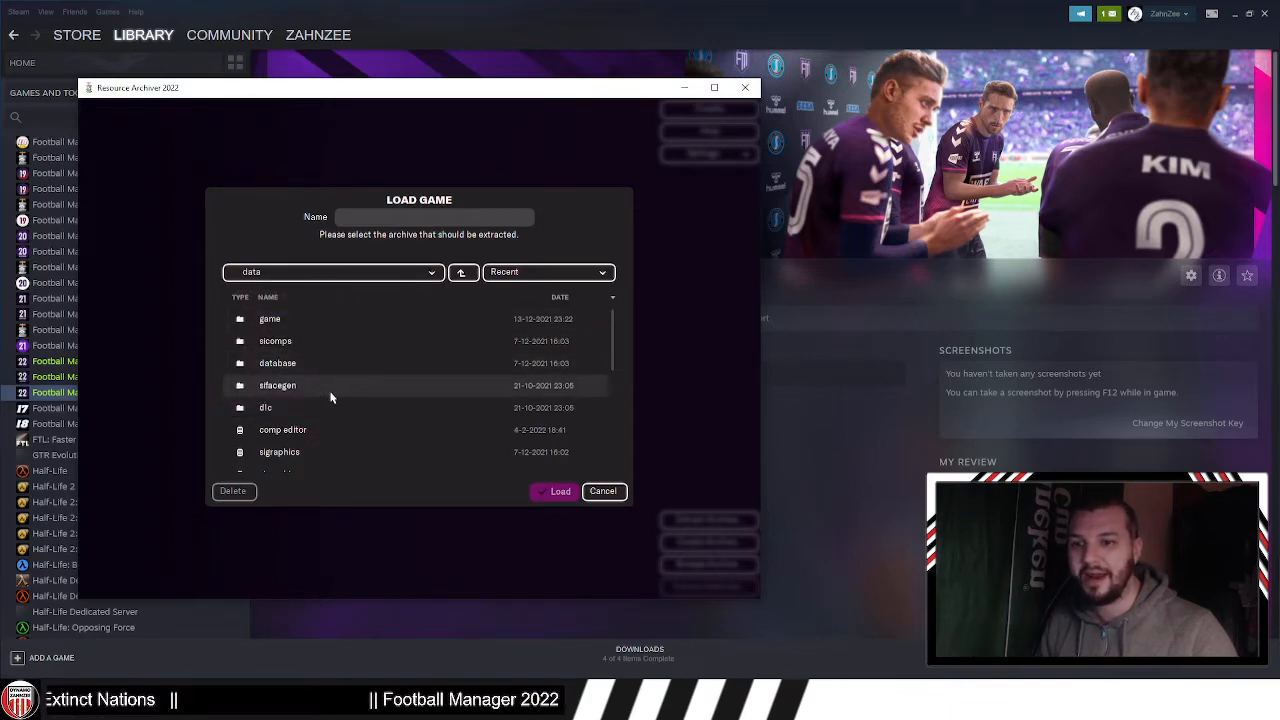
pyautogui.click(334, 432)
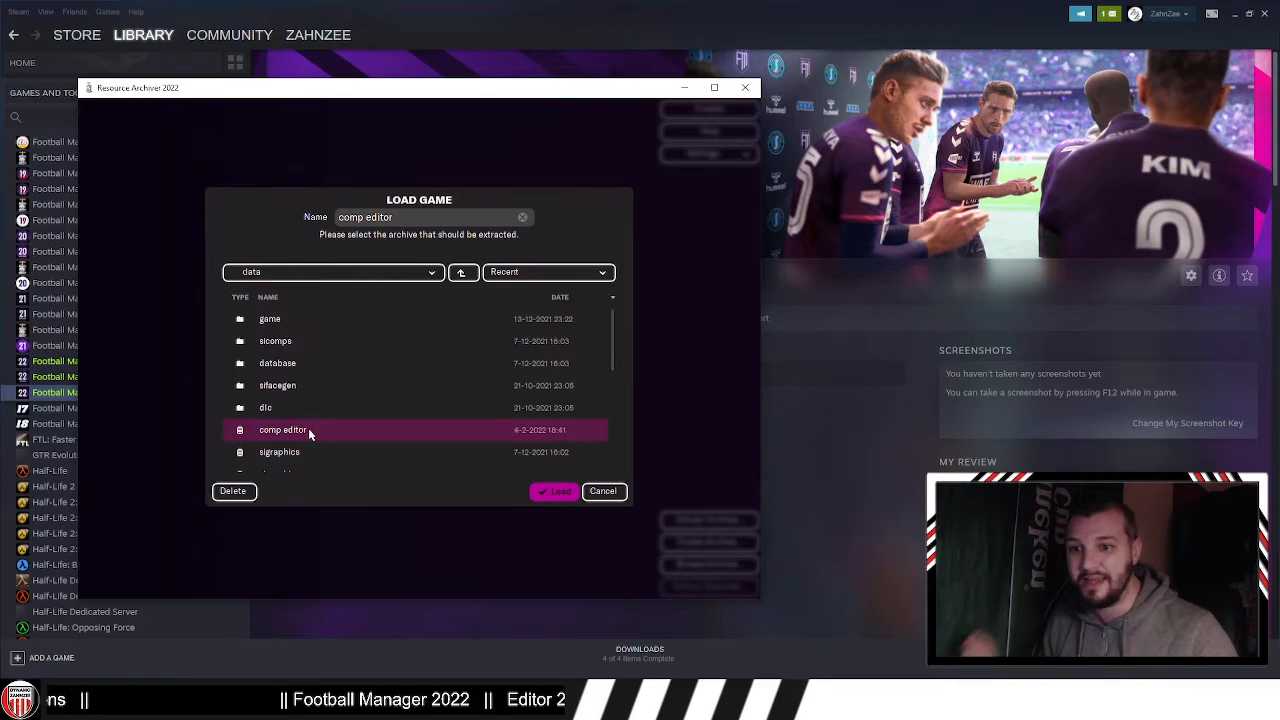
pyautogui.click(551, 493)
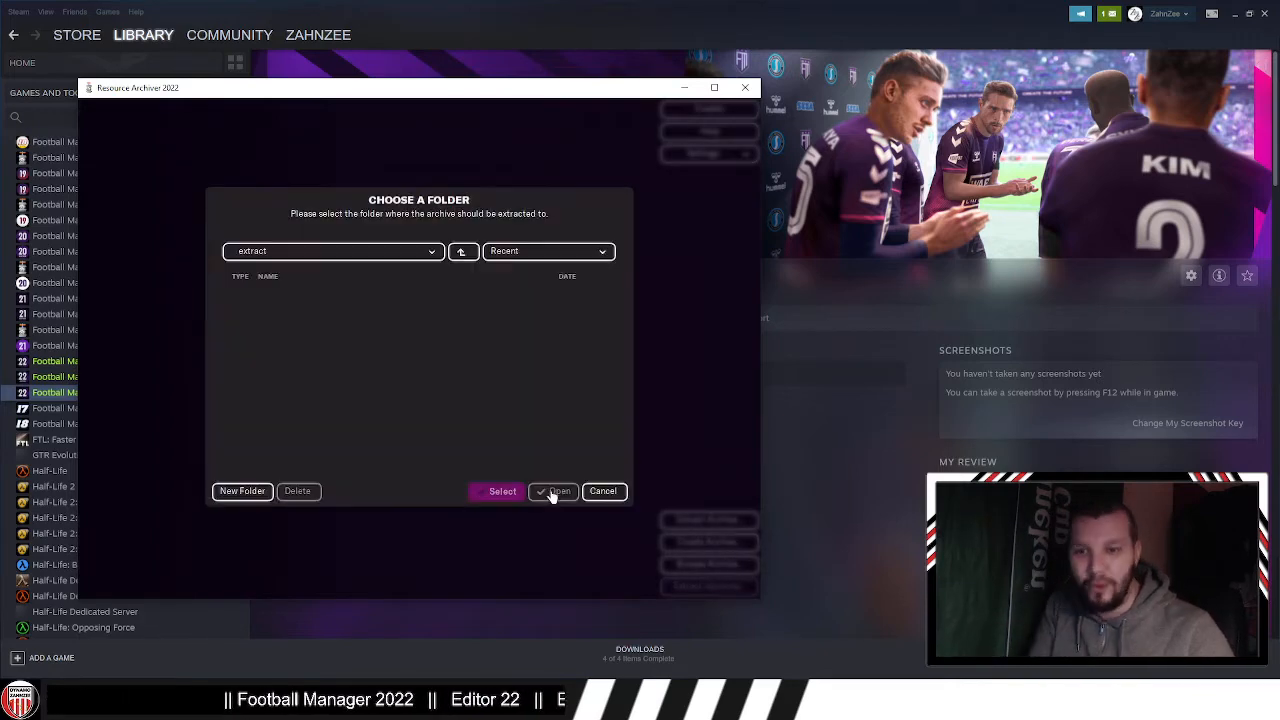
# Step: Create a folder named extract in the user's home folder and extract the archive into it
pyautogui.click(423, 258)
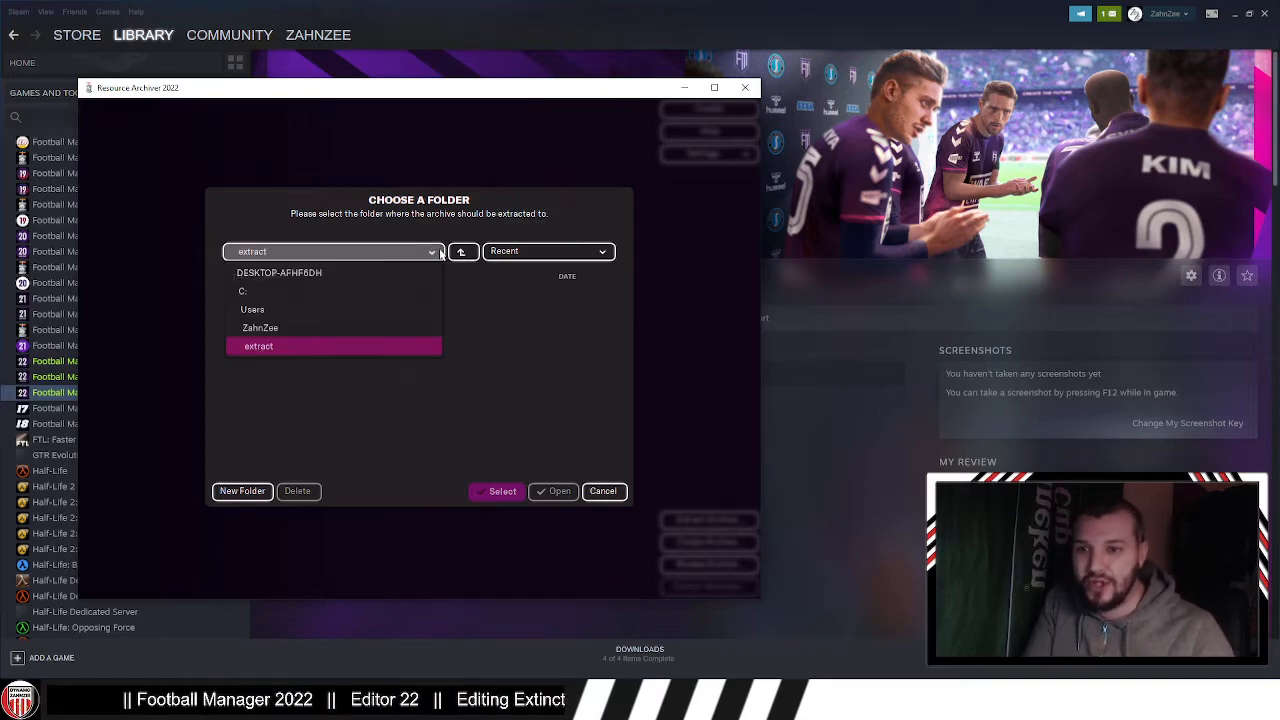
pyautogui.click(295, 331)
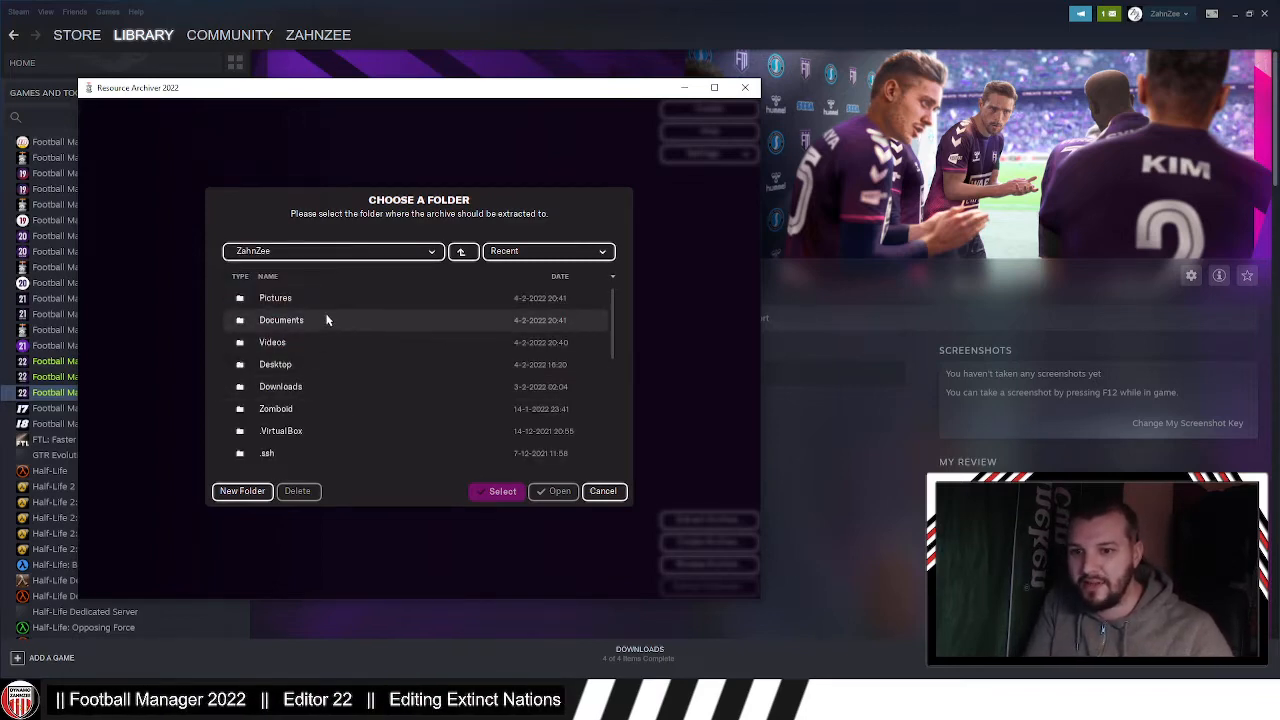
pyautogui.scroll(-2, 313, 324)
pyautogui.scroll(-6, 313, 329)
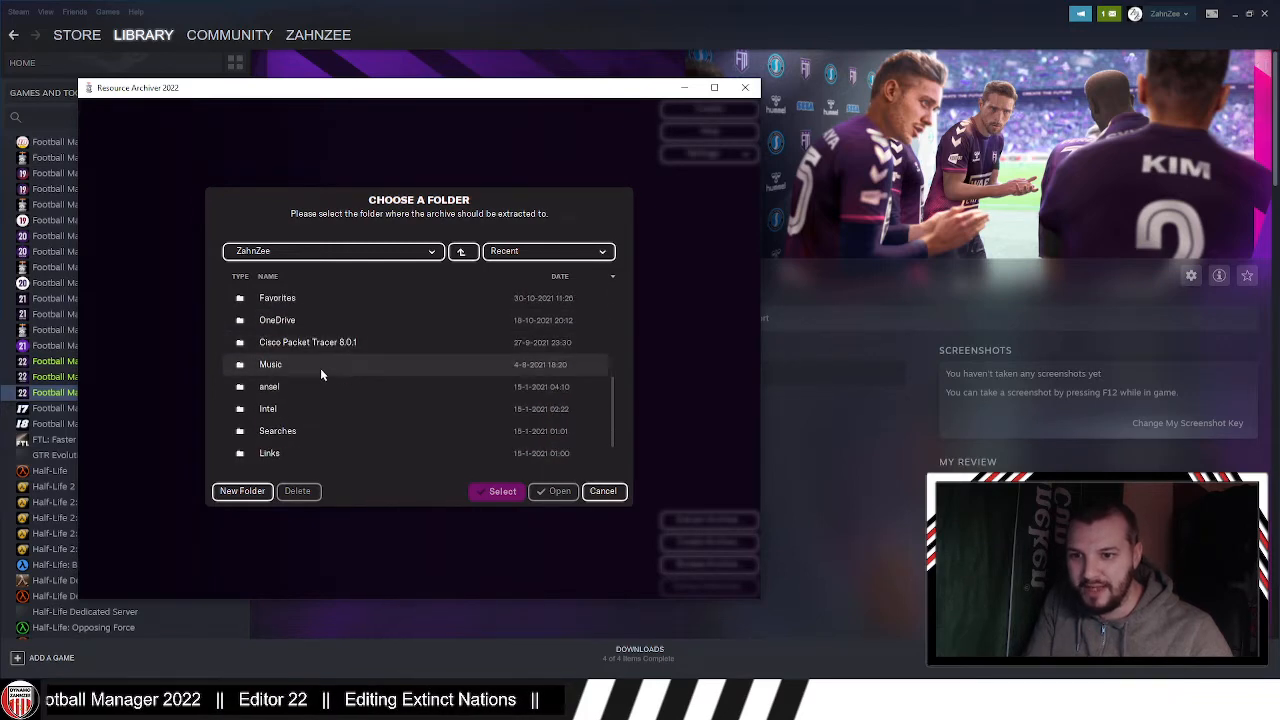
pyautogui.scroll(10, 355, 358)
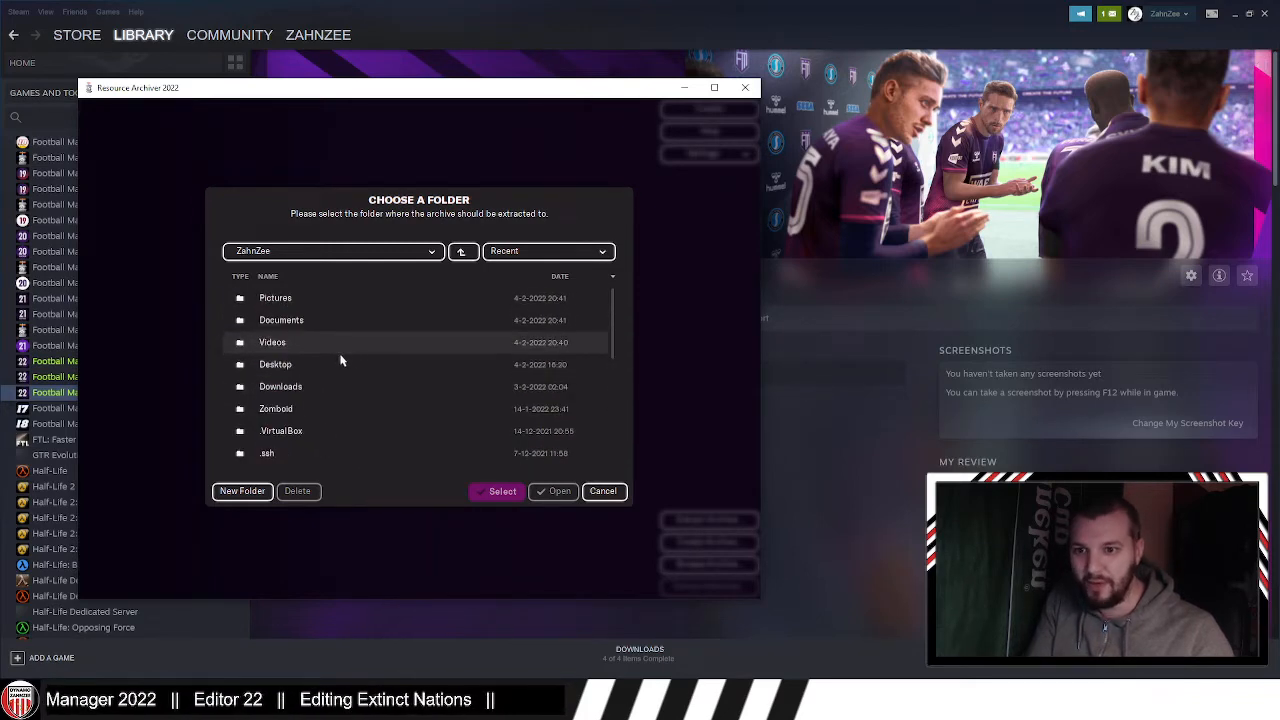
pyautogui.click(243, 491)
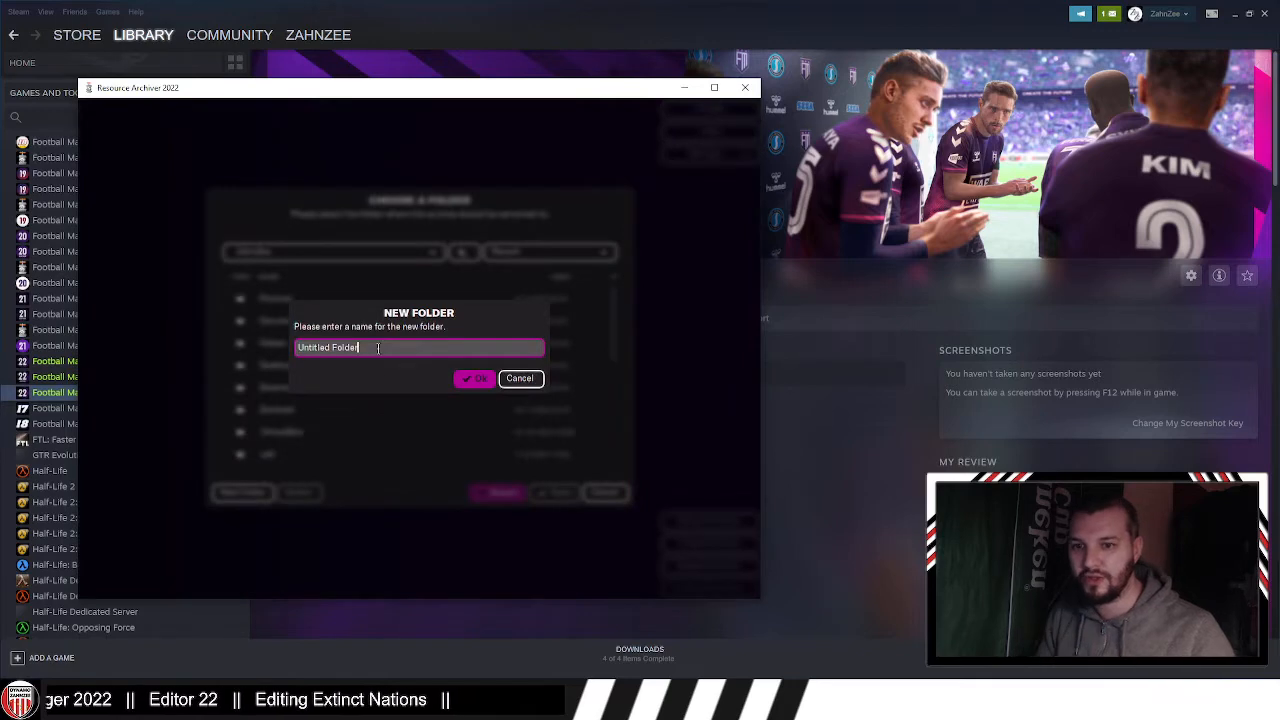
pyautogui.write('ext')
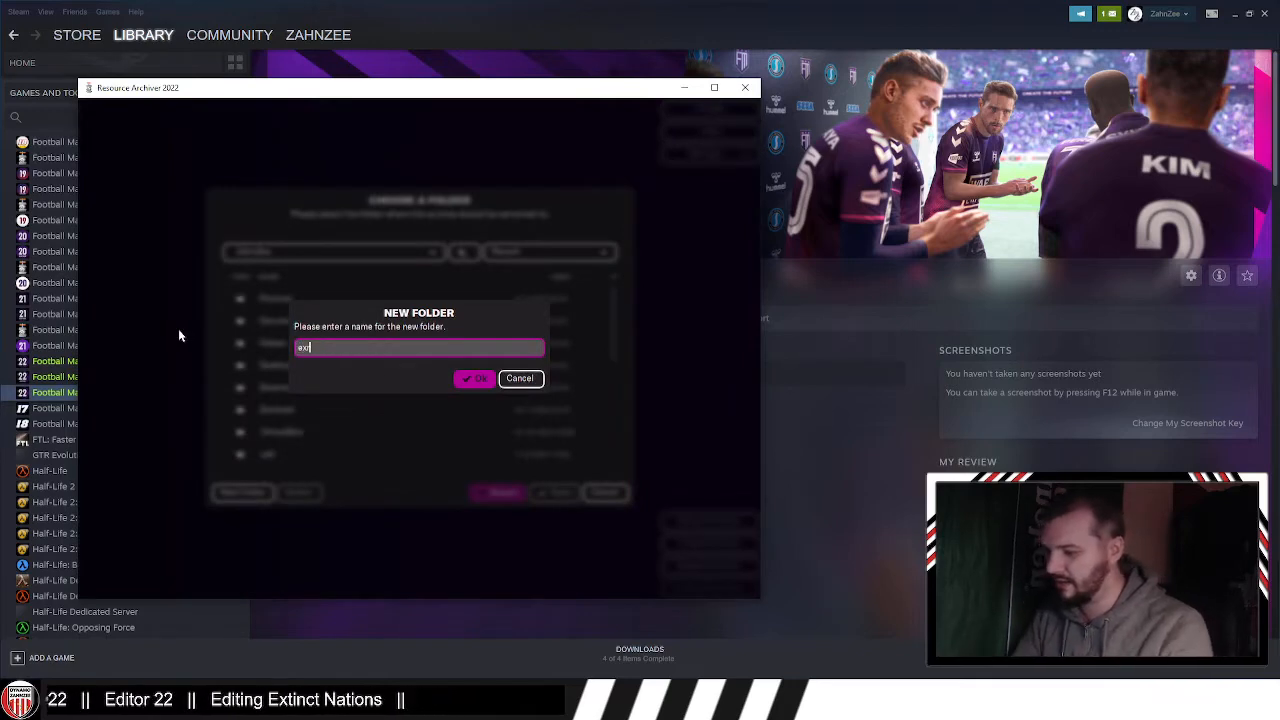
pyautogui.write('ract')
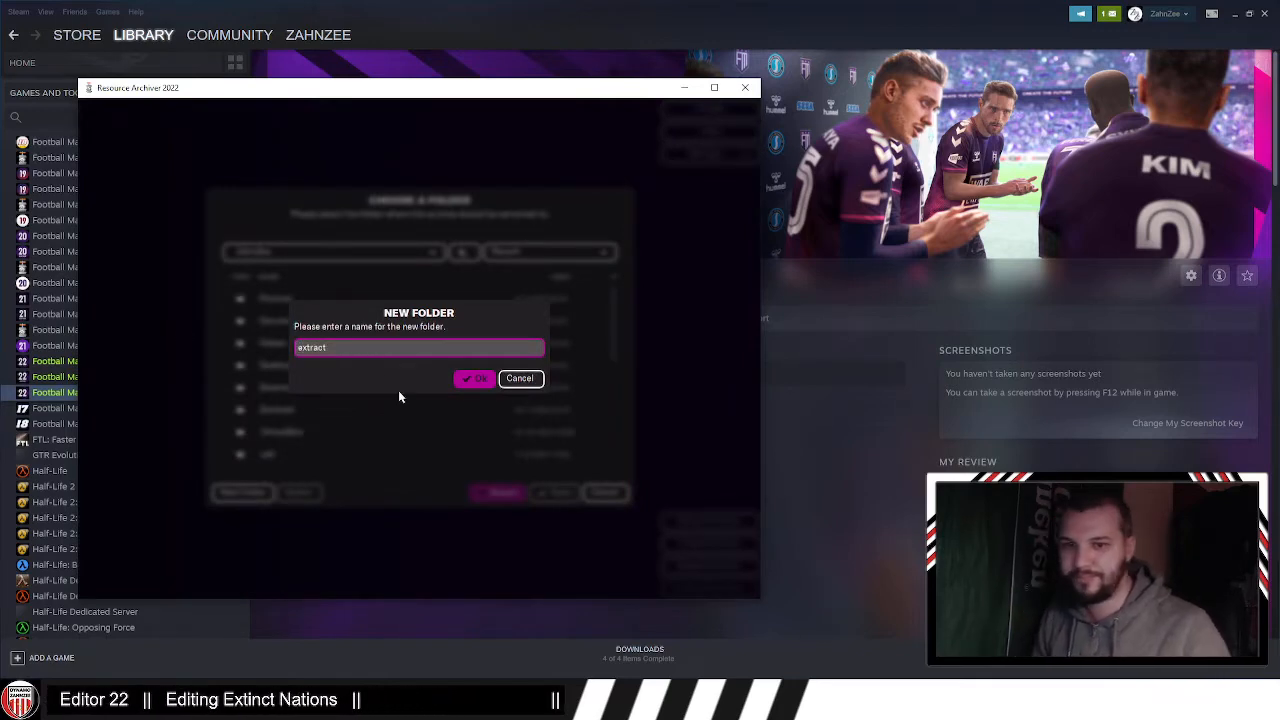
pyautogui.click(480, 379)
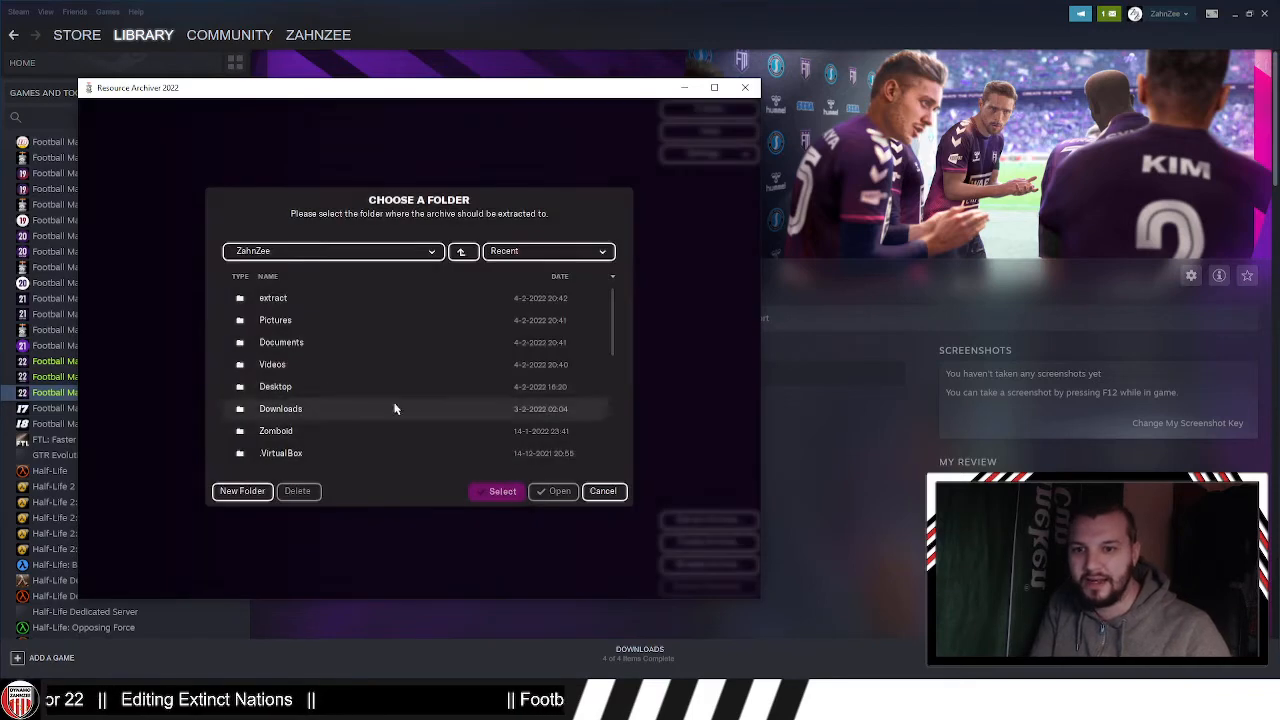
pyautogui.click(320, 298)
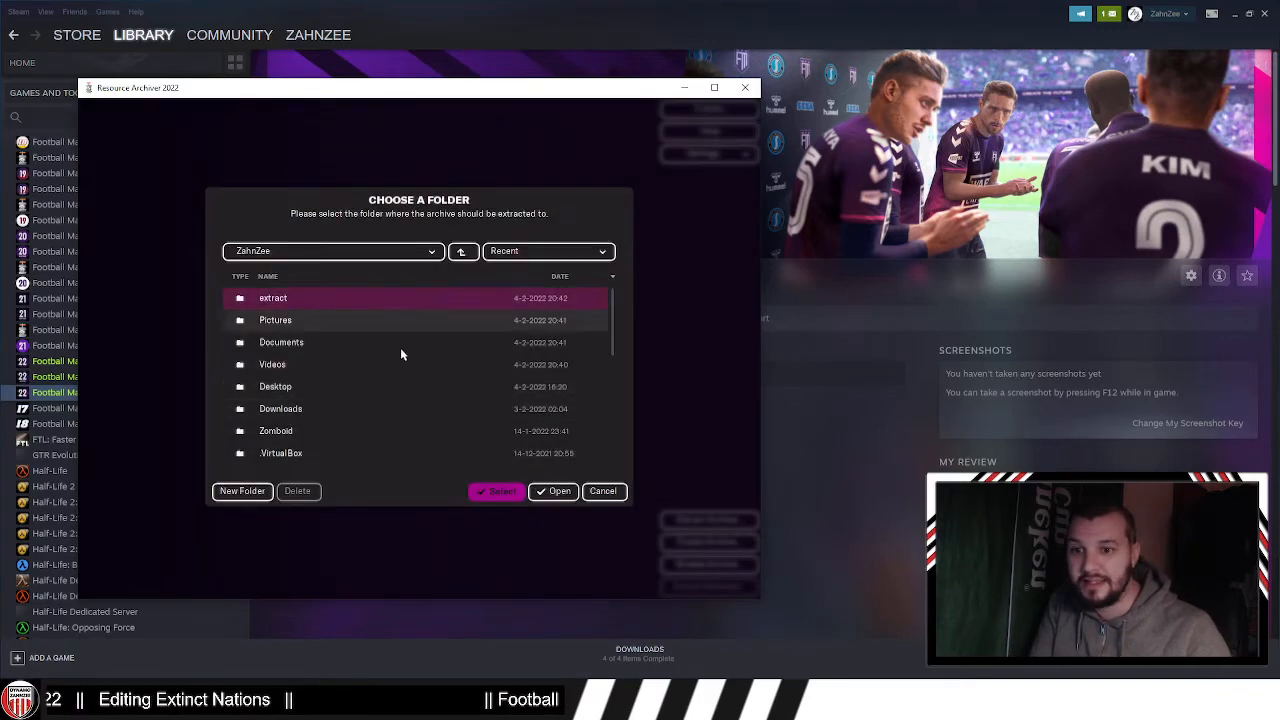
pyautogui.click(494, 492)
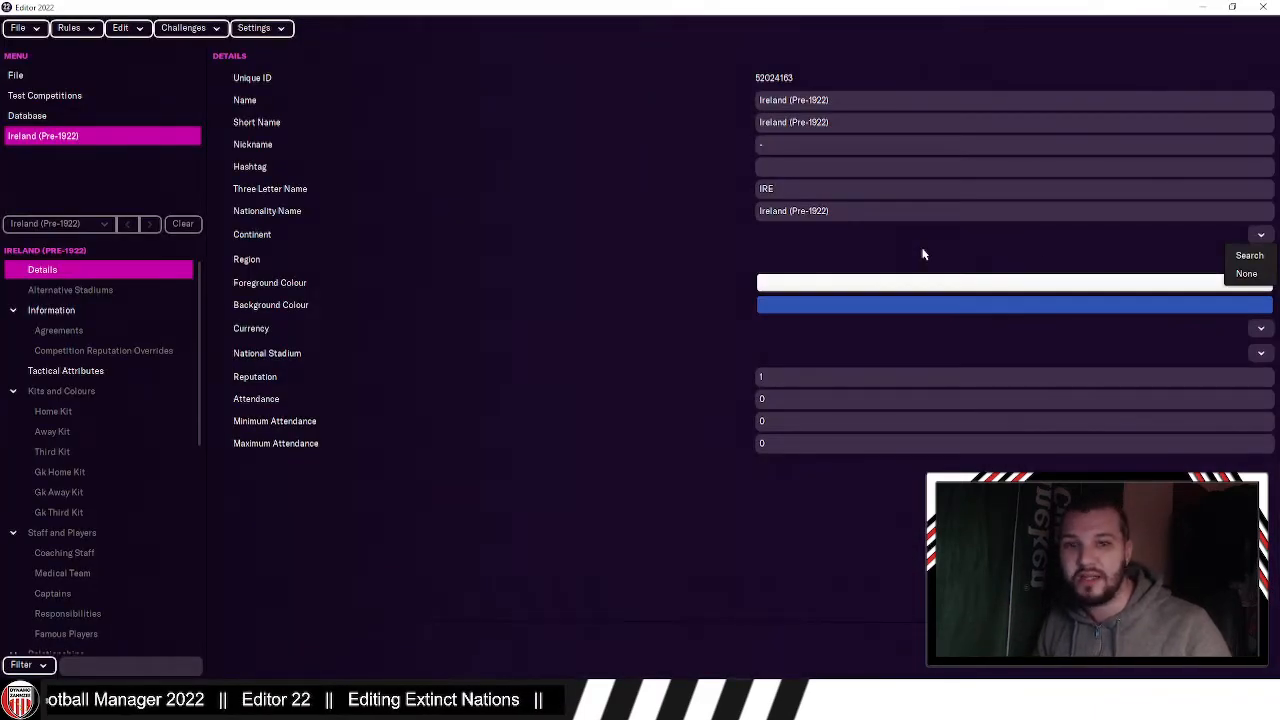
# Step: Close the continent options and open the extracted comp editor folder, inside extract in the user's home folder, in File Explorer
pyautogui.click(743, 235)
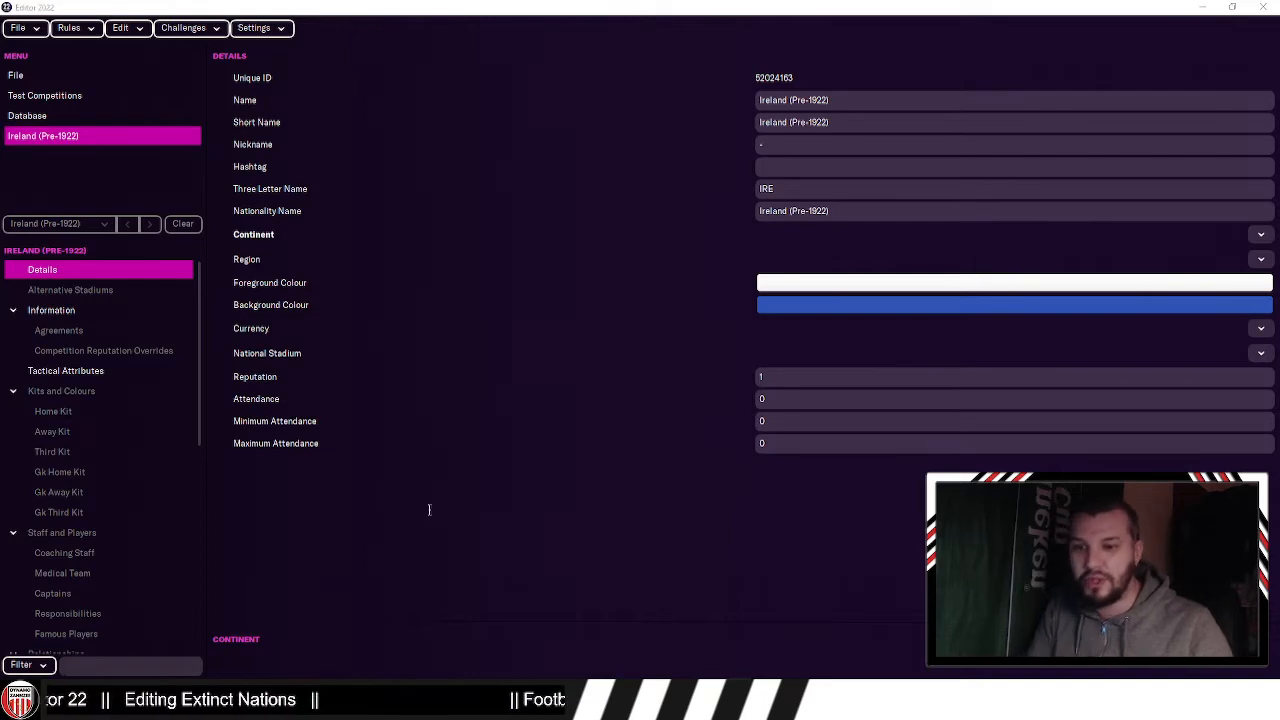
pyautogui.press('super+e')
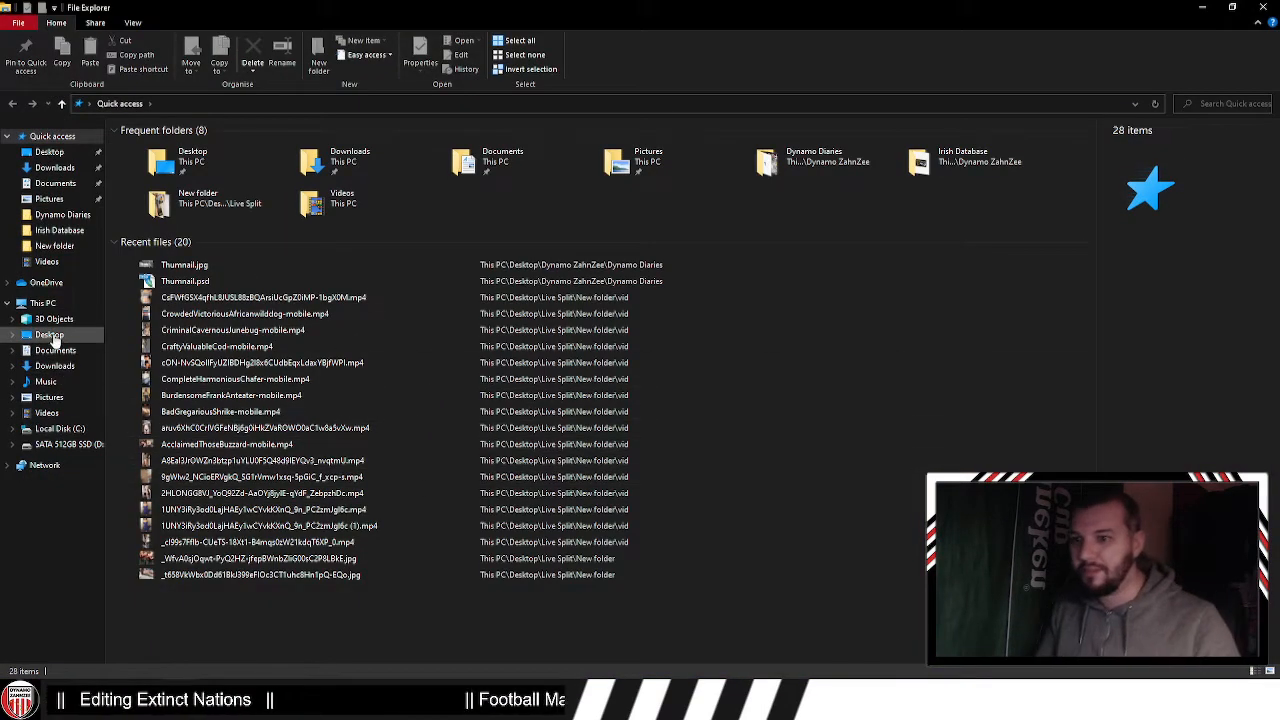
pyautogui.click(42, 303)
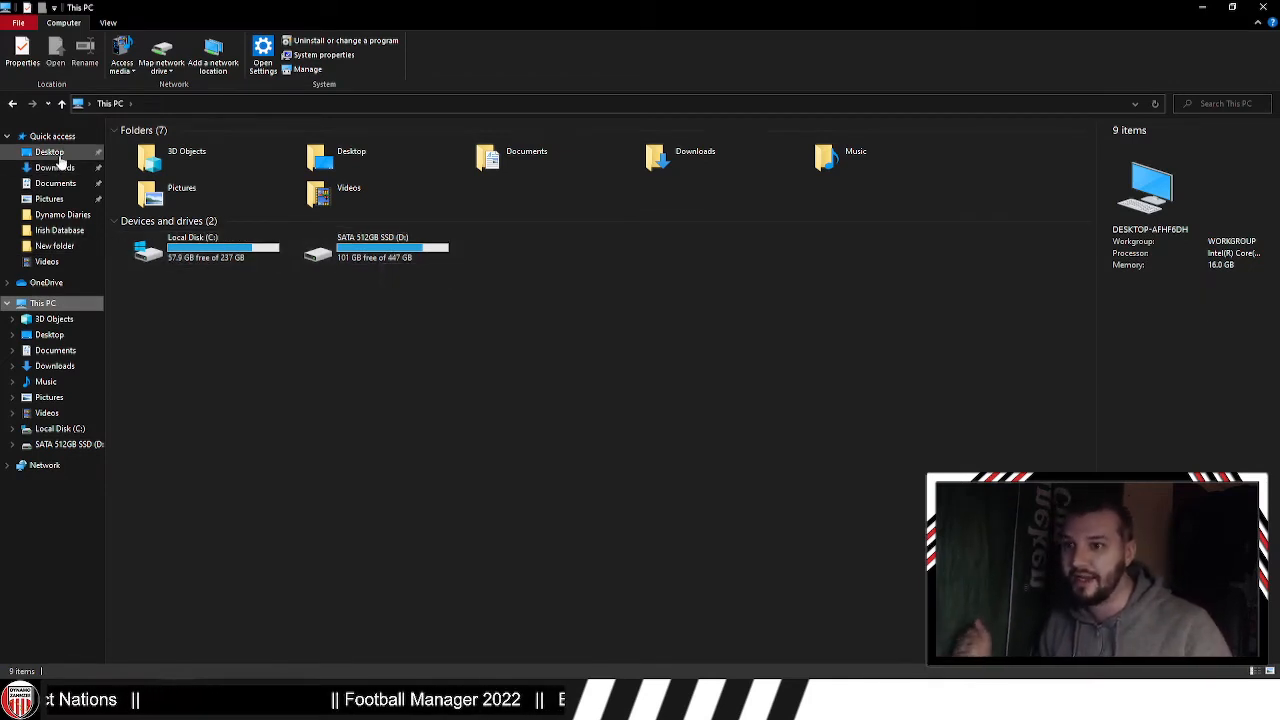
pyautogui.click(55, 428)
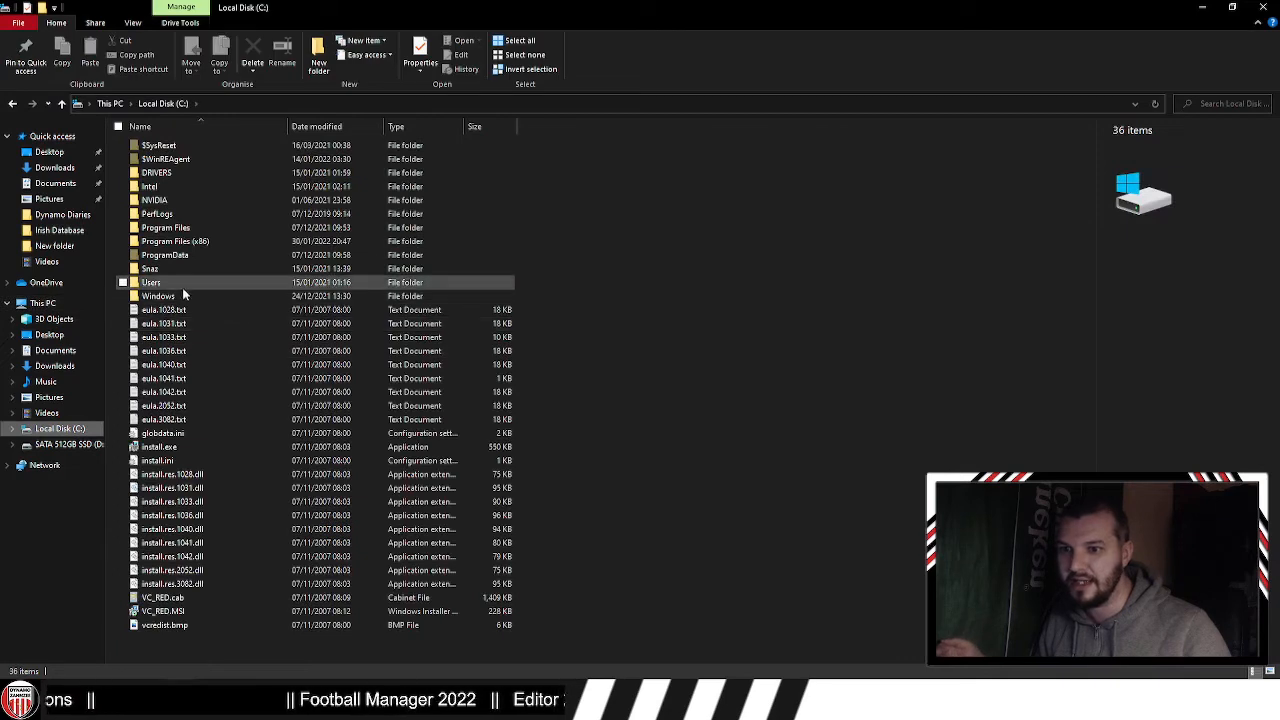
pyautogui.doubleClick(168, 285)
pyautogui.doubleClick(165, 172)
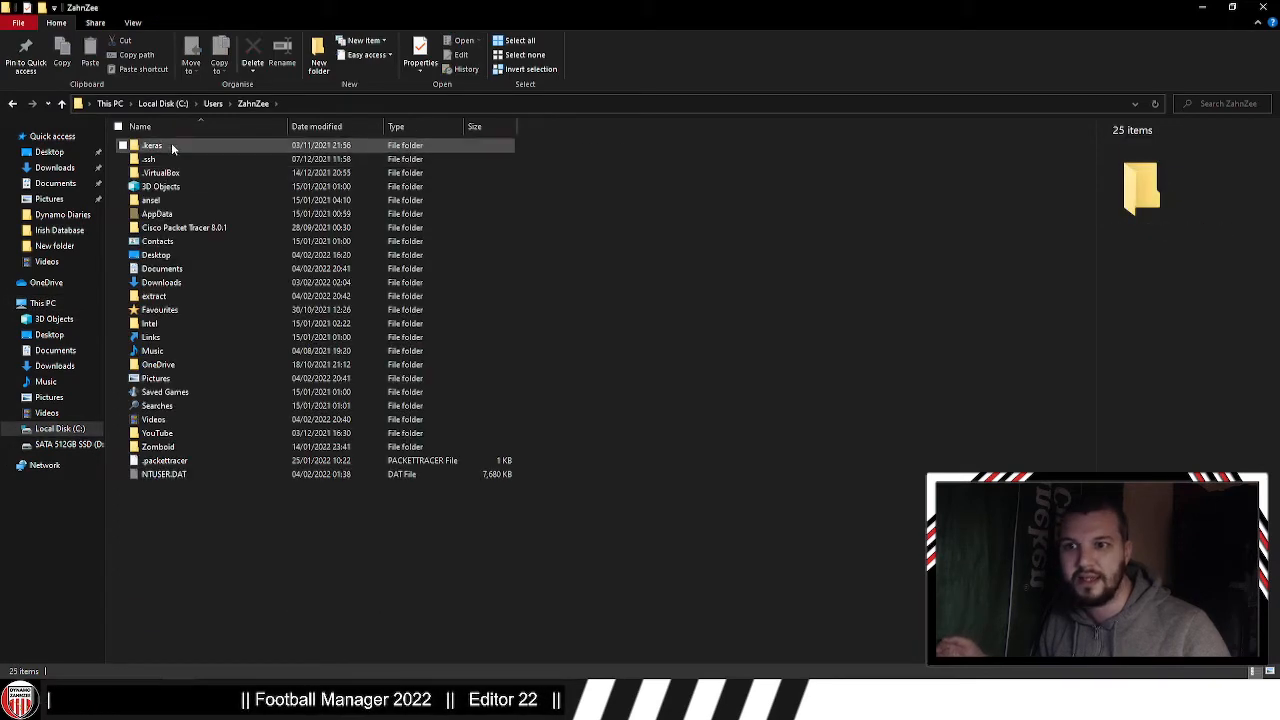
pyautogui.doubleClick(158, 297)
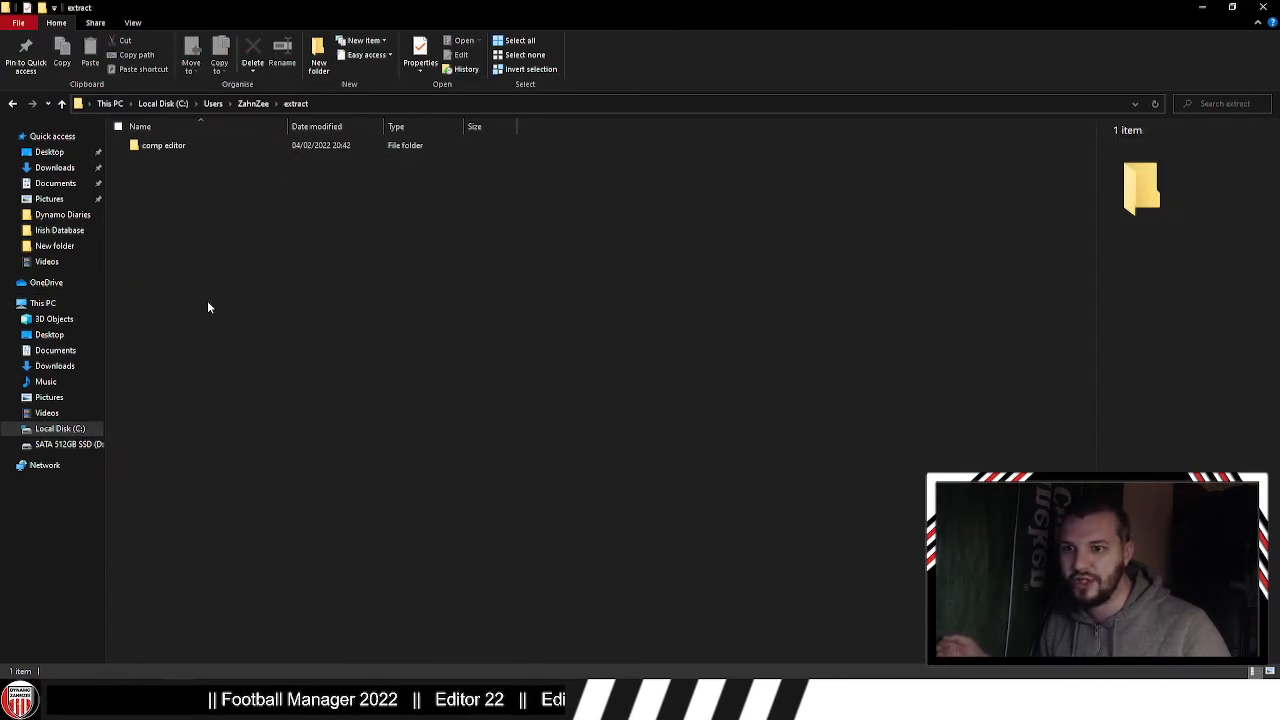
pyautogui.click(170, 147)
pyautogui.doubleClick(170, 147)
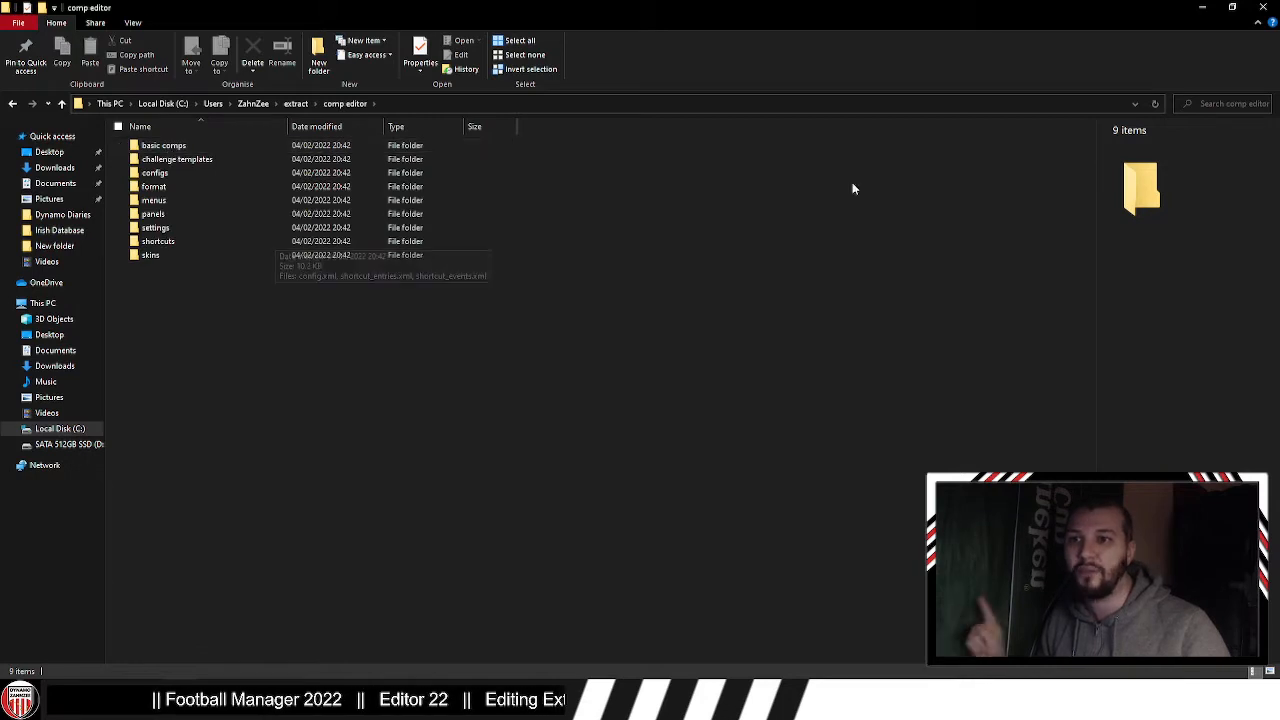
pyautogui.hotkey('ctrl', 'f')
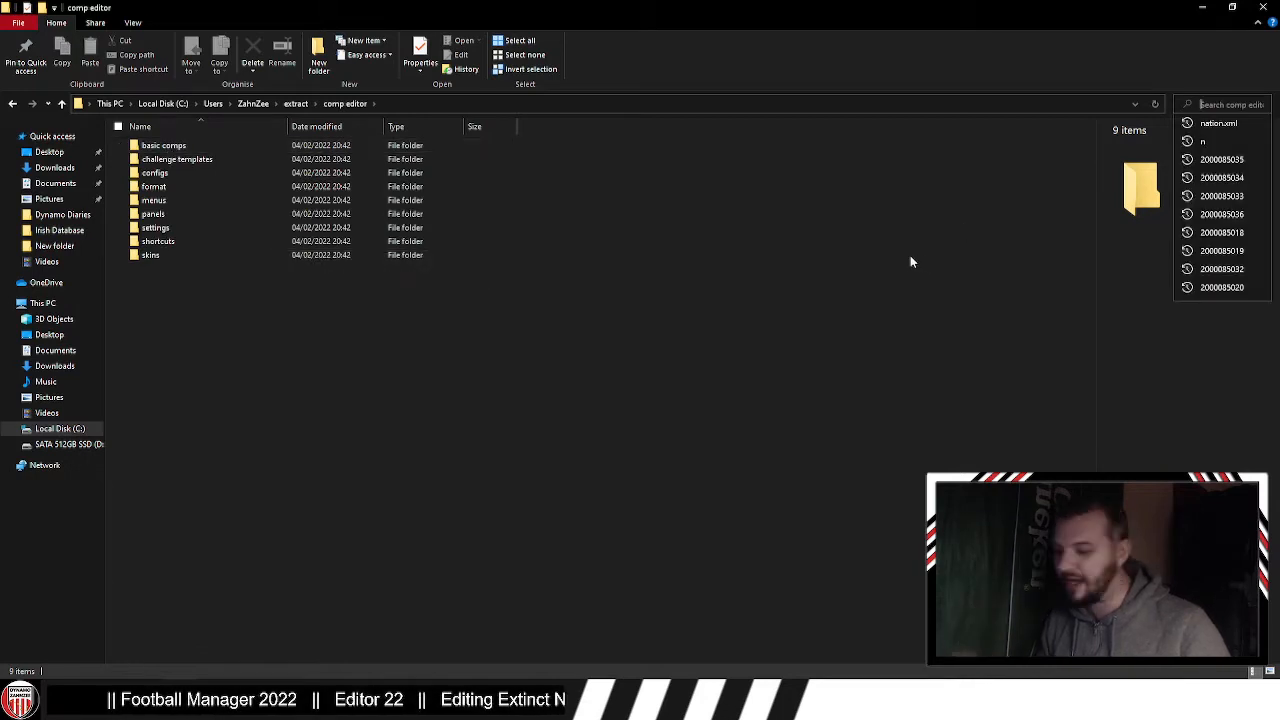
pyautogui.write('nation.xml')
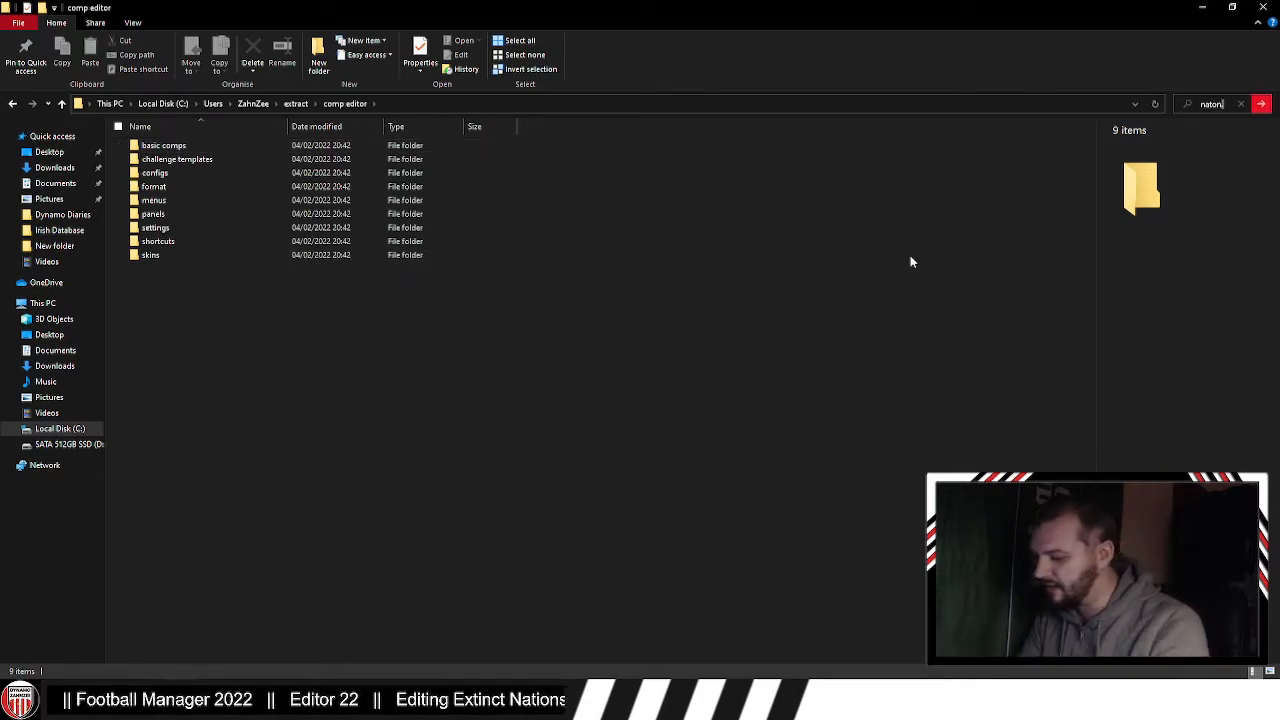
pyautogui.press('Return')
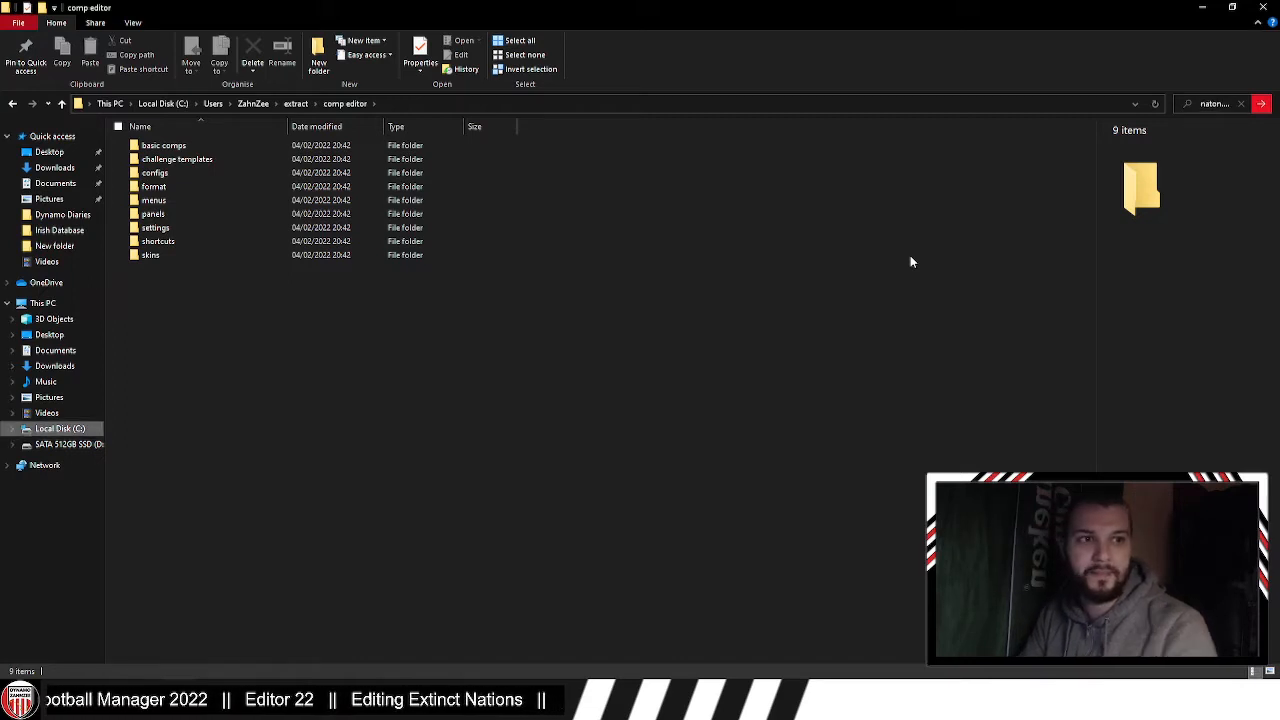
pyautogui.click(1207, 103)
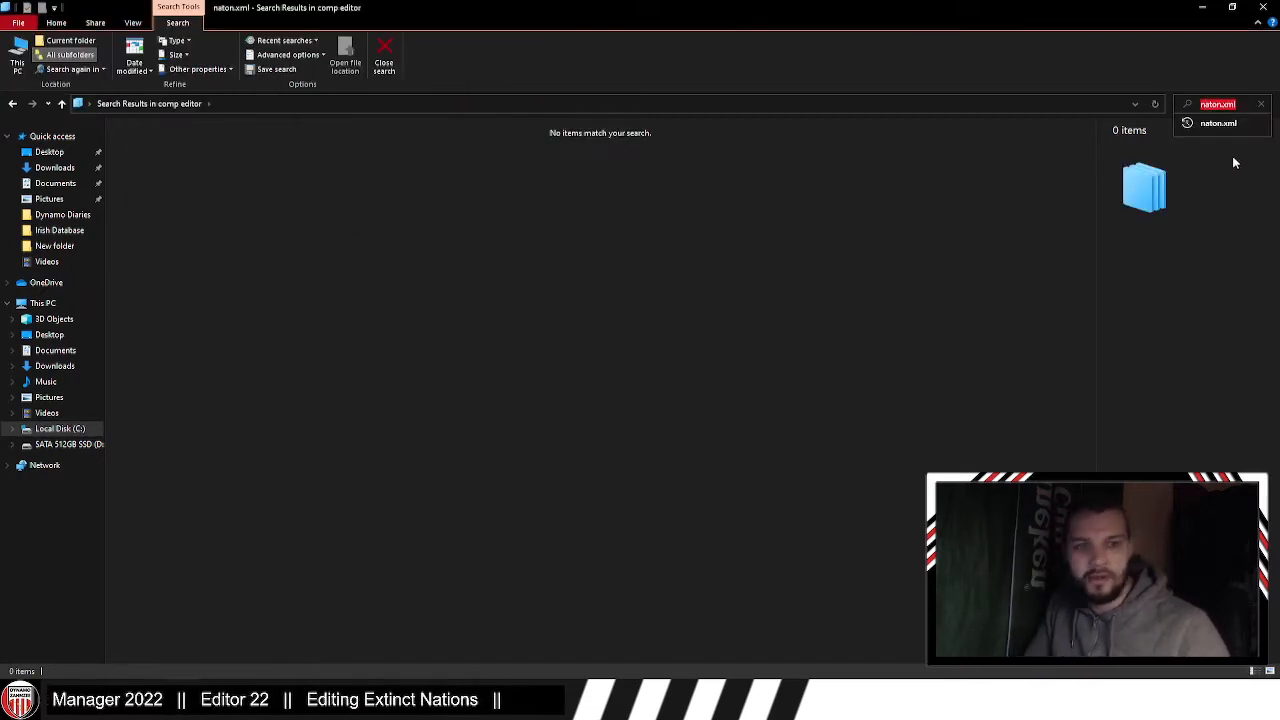
pyautogui.press('Right')
pyautogui.press('BackSpace')
pyautogui.press('BackSpace')
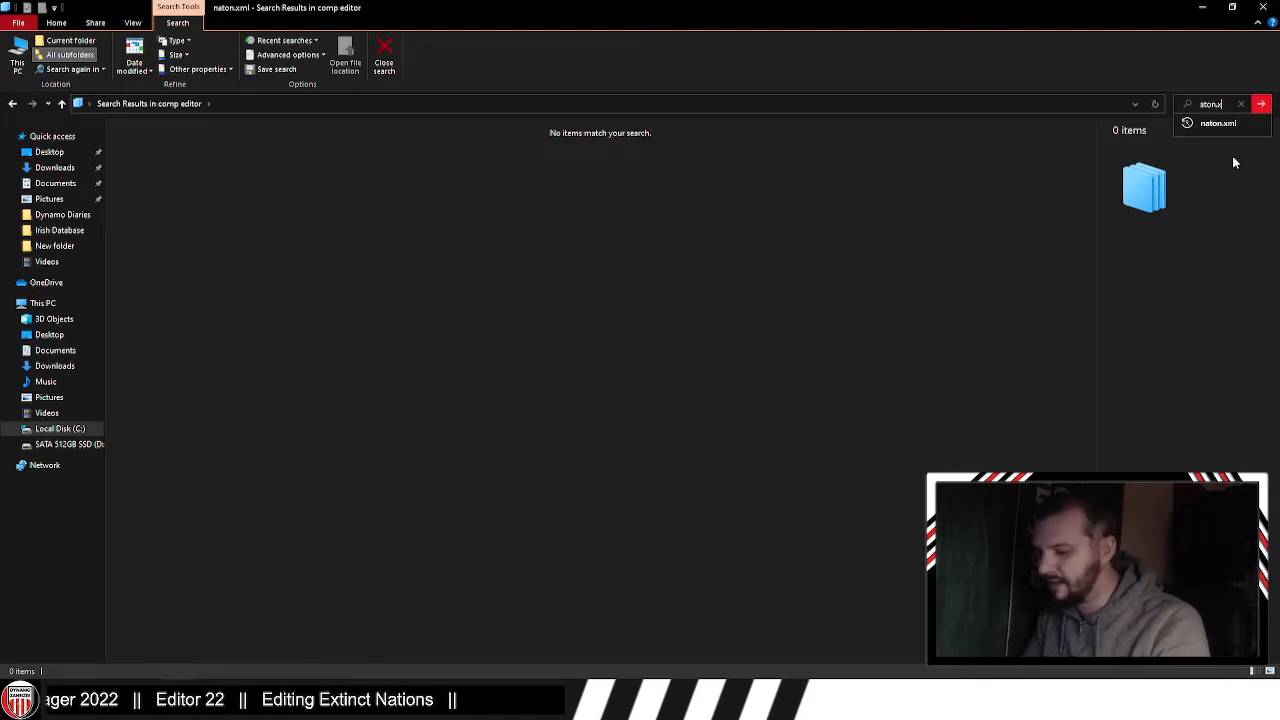
pyautogui.write('ml')
pyautogui.press('BackSpace')
pyautogui.press('BackSpace')
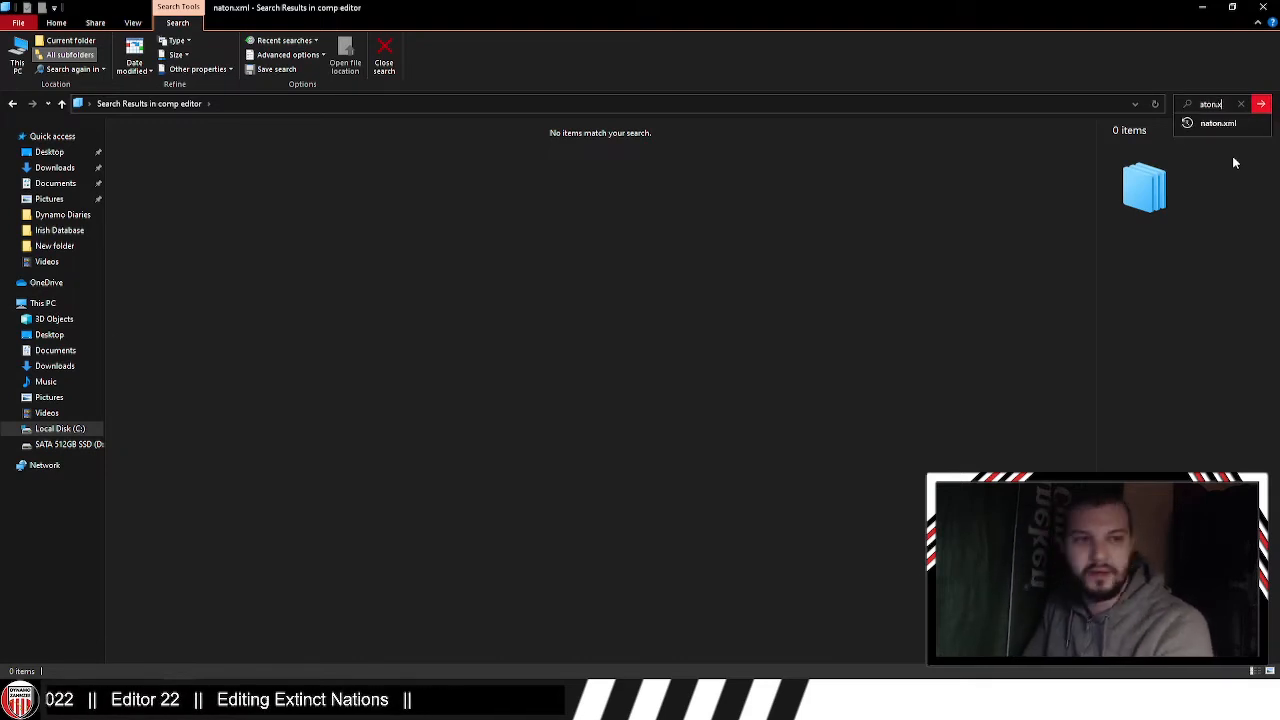
pyautogui.press('BackSpace')
pyautogui.press('BackSpace')
pyautogui.press('Return')
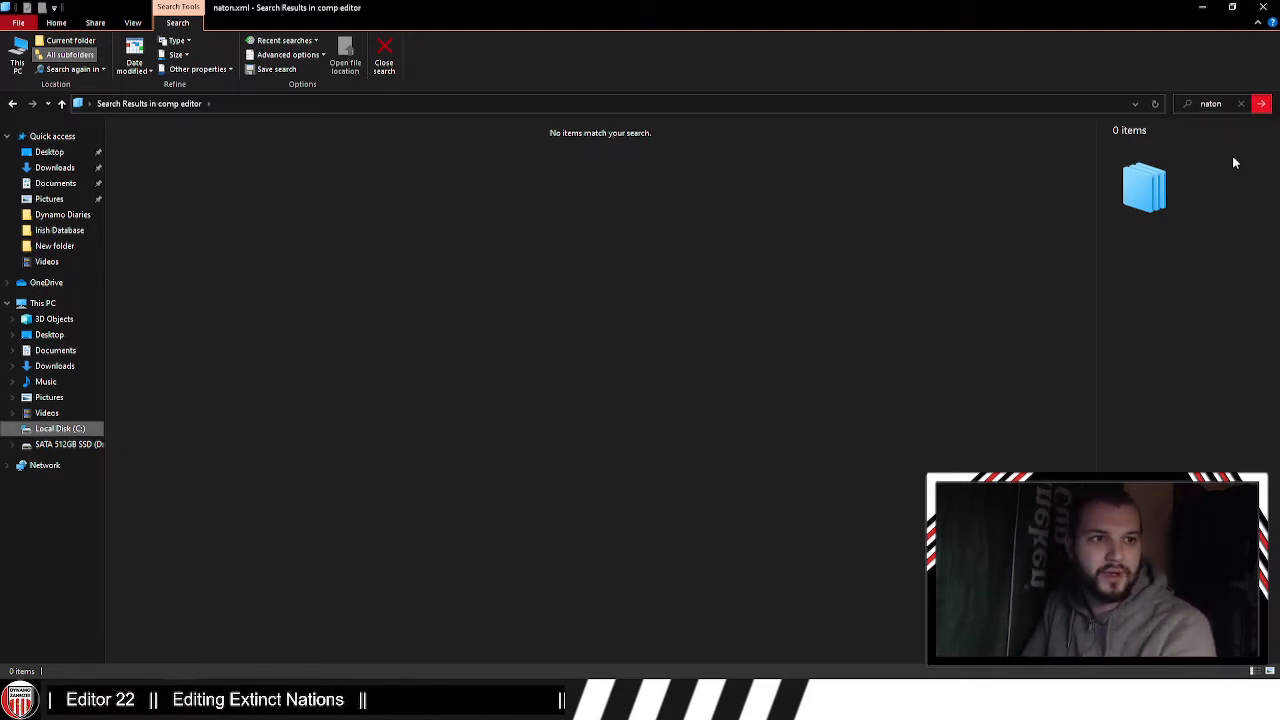
# Step: Search the comp editor folder and its subfolders for "nation"
pyautogui.click(1212, 106)
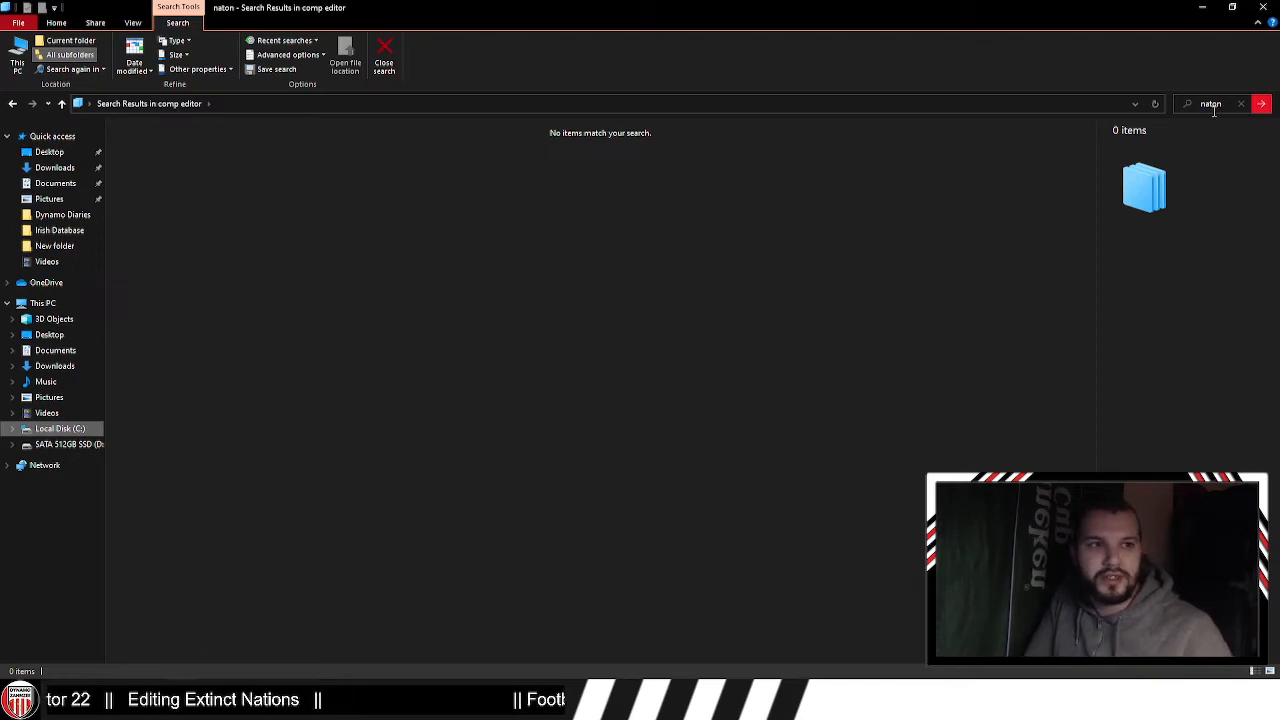
pyautogui.write('nati')
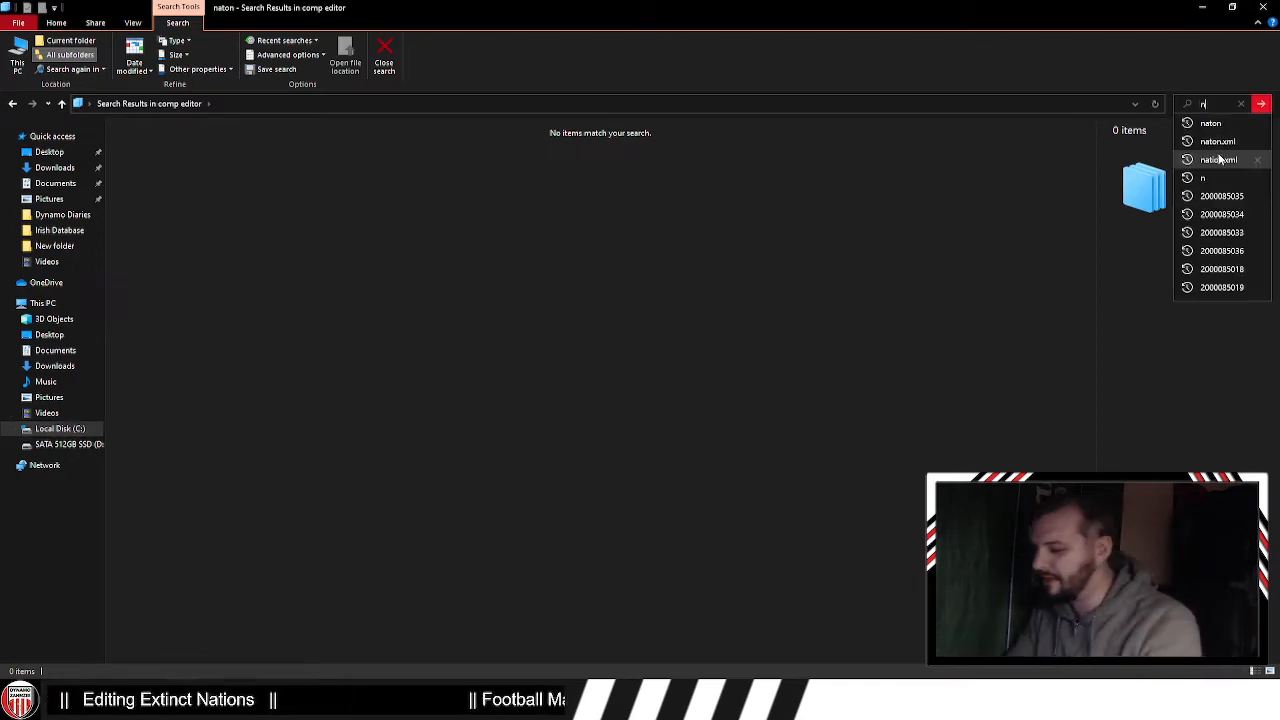
pyautogui.write('on')
pyautogui.press('Return')
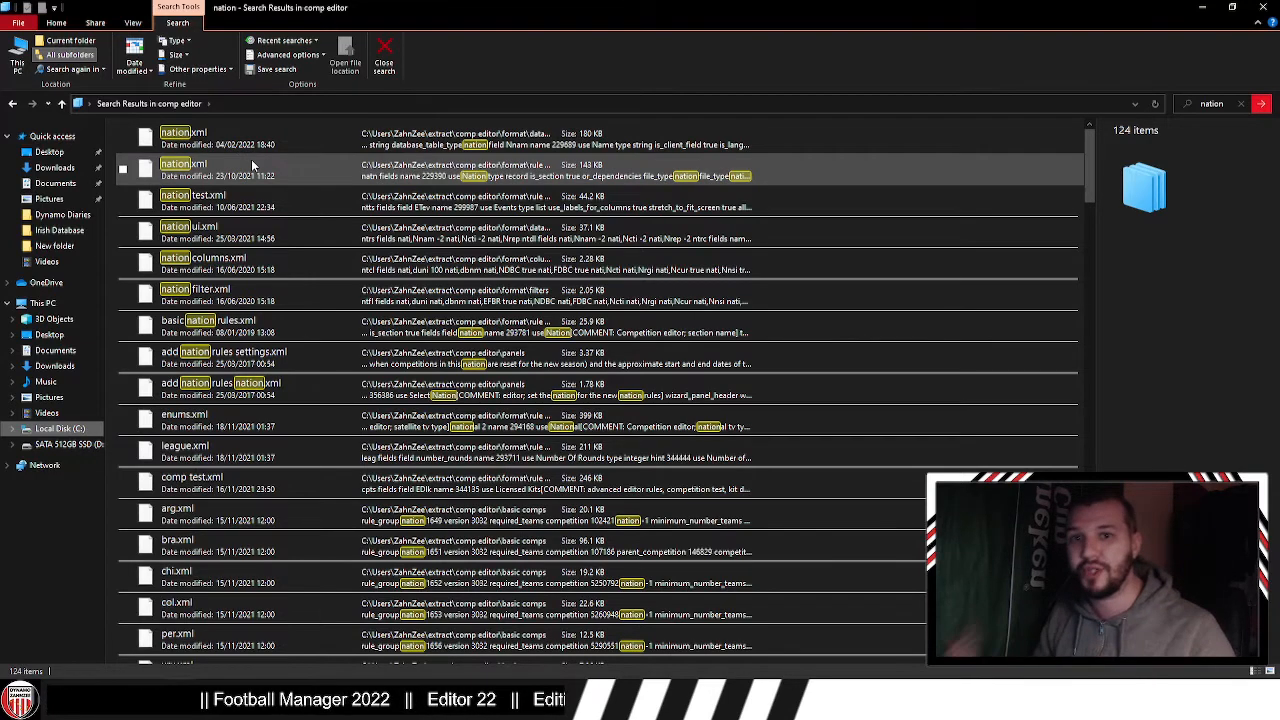
# Step: Open the nation.xml file from the format\database folder in Notepad++
pyautogui.click(205, 143)
pyautogui.rightClick(205, 143)
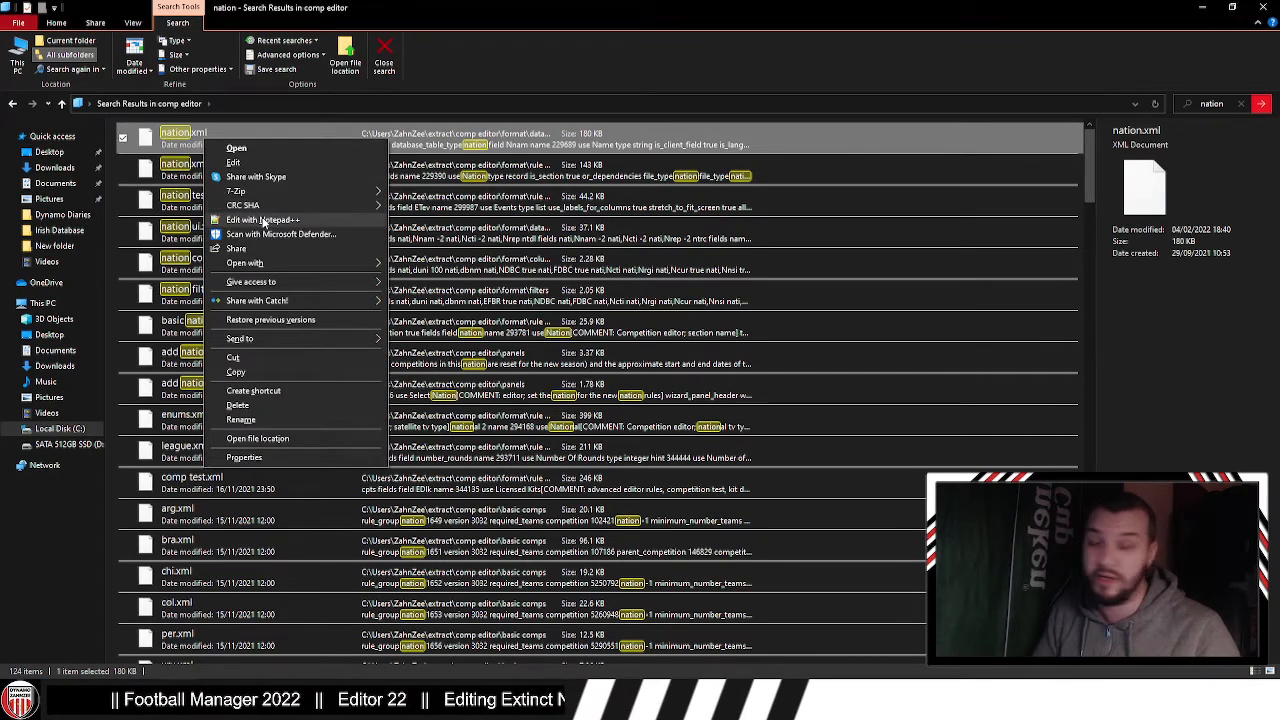
pyautogui.click(262, 219)
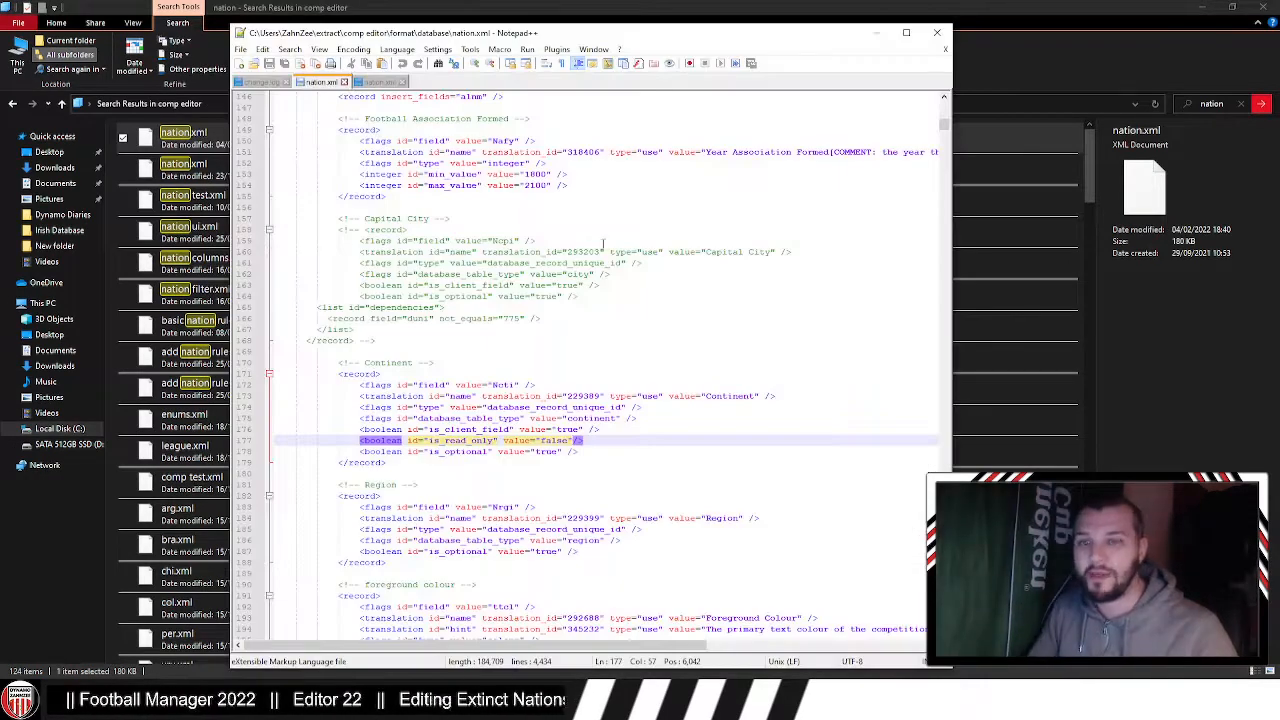
# Step: Search nation.xml for the comment text "<!-- Con"
pyautogui.hotkey('ctrl', 'f')
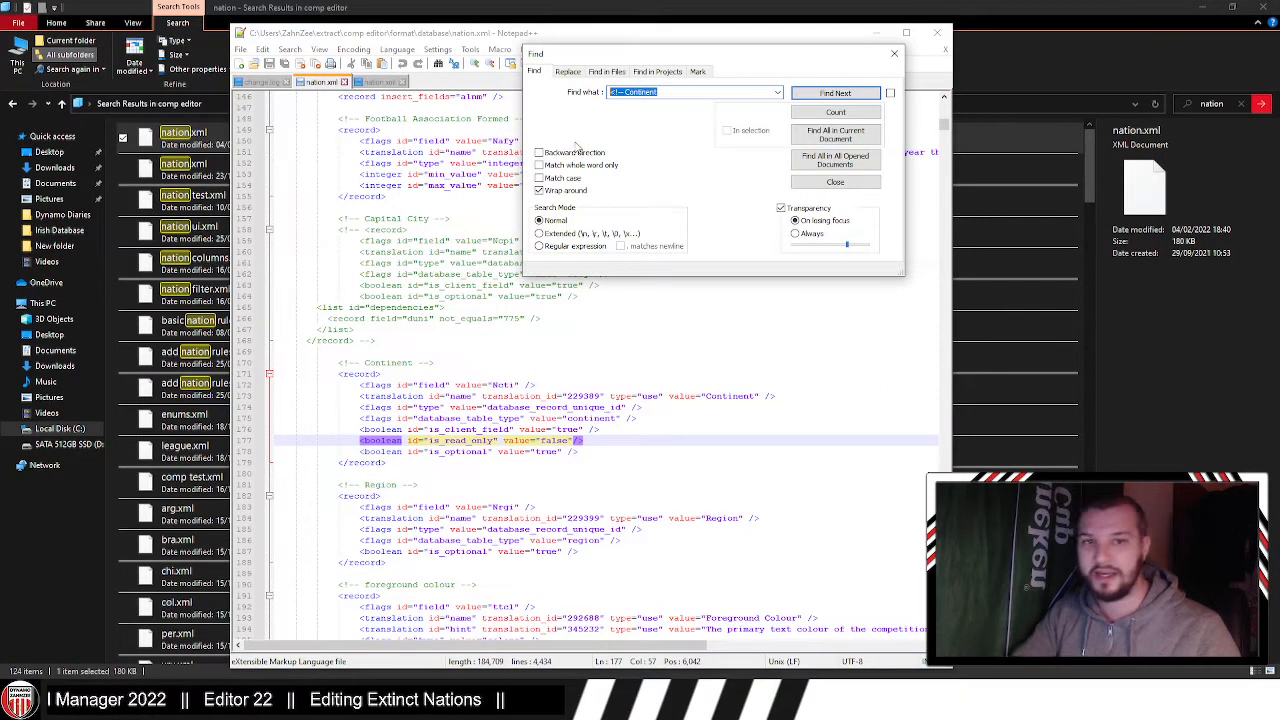
pyautogui.click(678, 92)
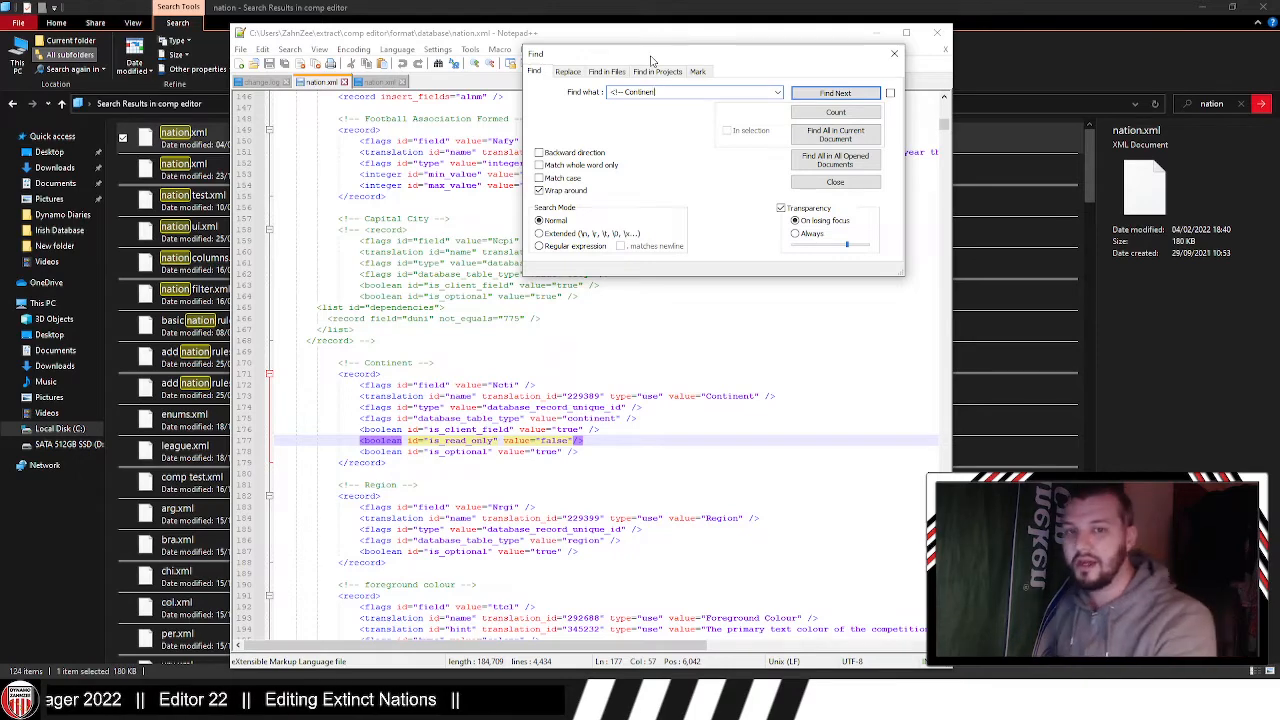
pyautogui.press('BackSpace')
pyautogui.press('BackSpace')
pyautogui.press('BackSpace')
pyautogui.press('BackSpace')
pyautogui.press('BackSpace')
pyautogui.press('BackSpace')
pyautogui.press('BackSpace')
pyautogui.press('BackSpace')
pyautogui.press('BackSpace')
pyautogui.press('BackSpace')
pyautogui.press('BackSpace')
pyautogui.press('BackSpace')
pyautogui.press('BackSpace')
pyautogui.press('BackSpace')
pyautogui.write('<')
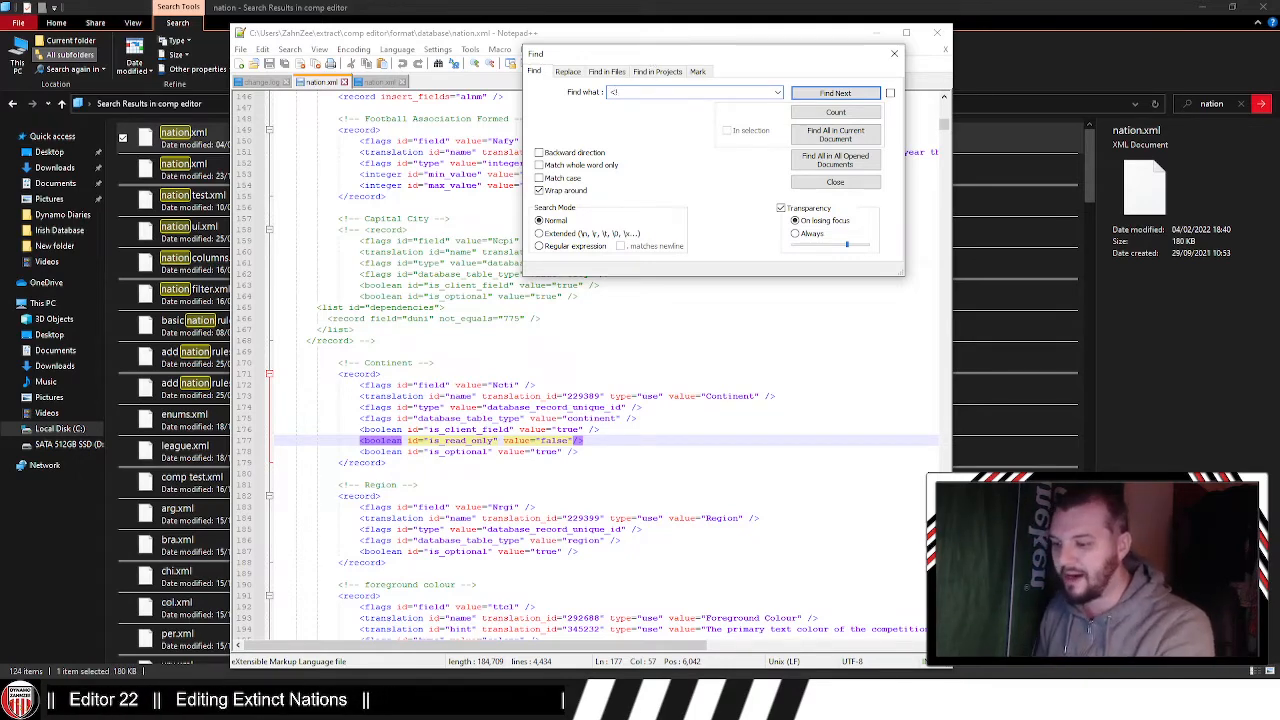
pyautogui.write('!--')
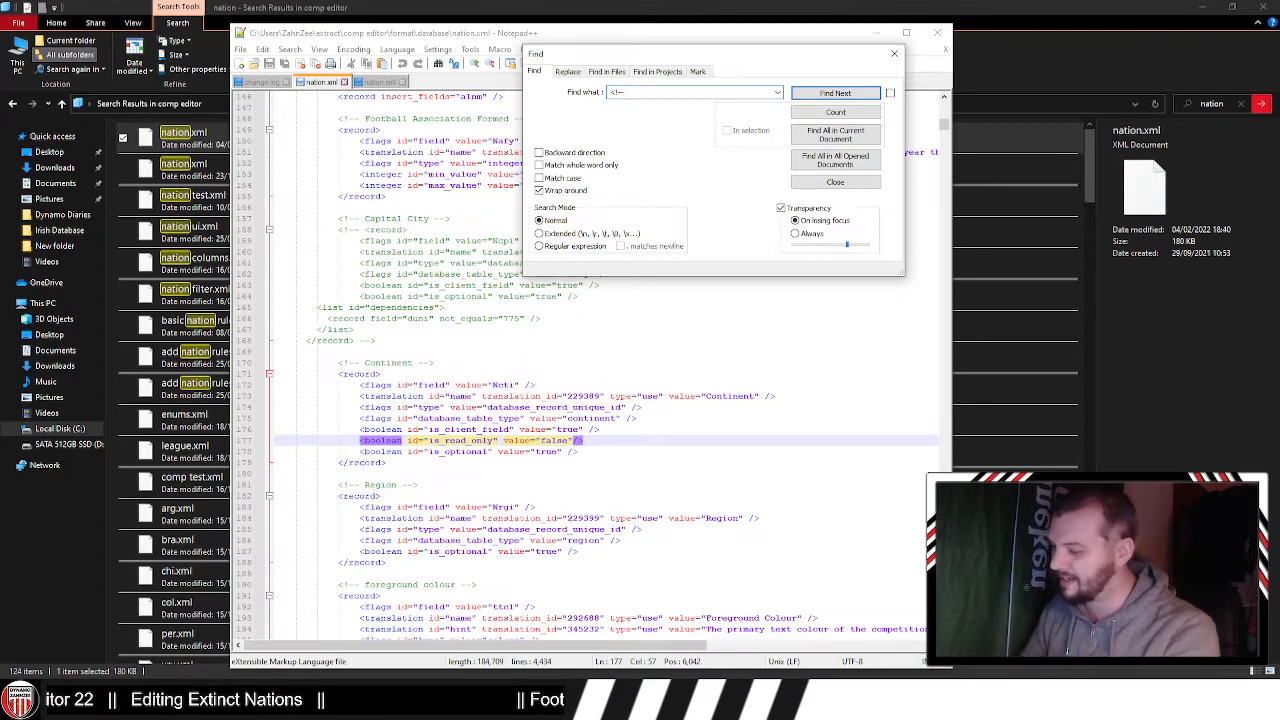
pyautogui.write(' Con')
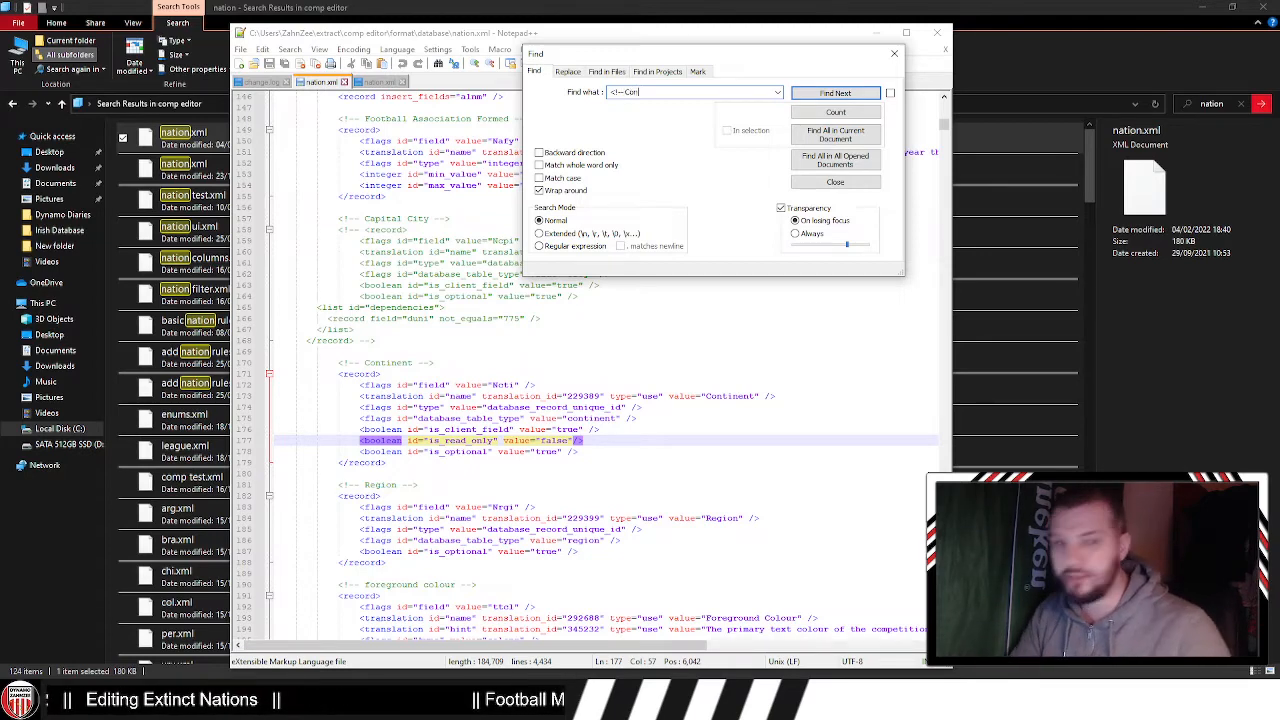
pyautogui.click(838, 93)
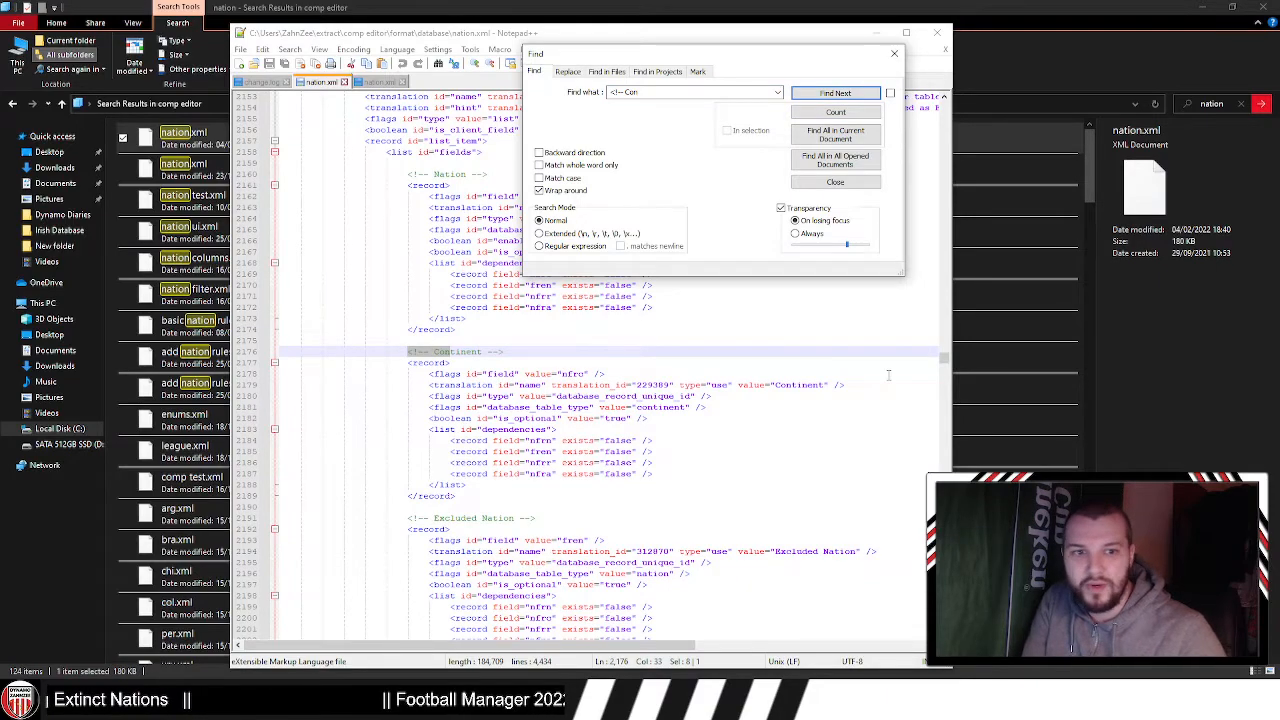
# Step: Go through the "<!-- Con" matches in nation.xml, looking for the nation's main Continent record
pyautogui.moveTo(944, 360); pyautogui.dragTo(948, 108)
pyautogui.click(845, 97)
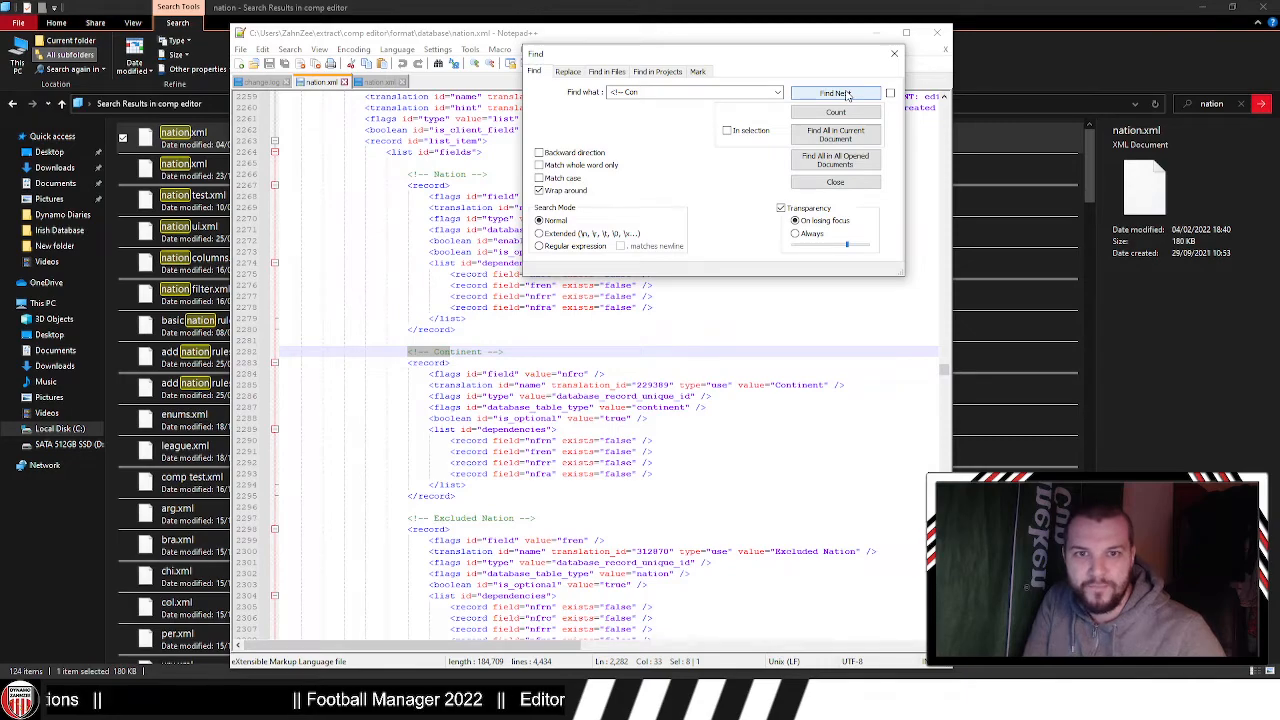
pyautogui.click(847, 94)
pyautogui.click(847, 94)
pyautogui.click(847, 94)
pyautogui.click(847, 94)
pyautogui.click(847, 94)
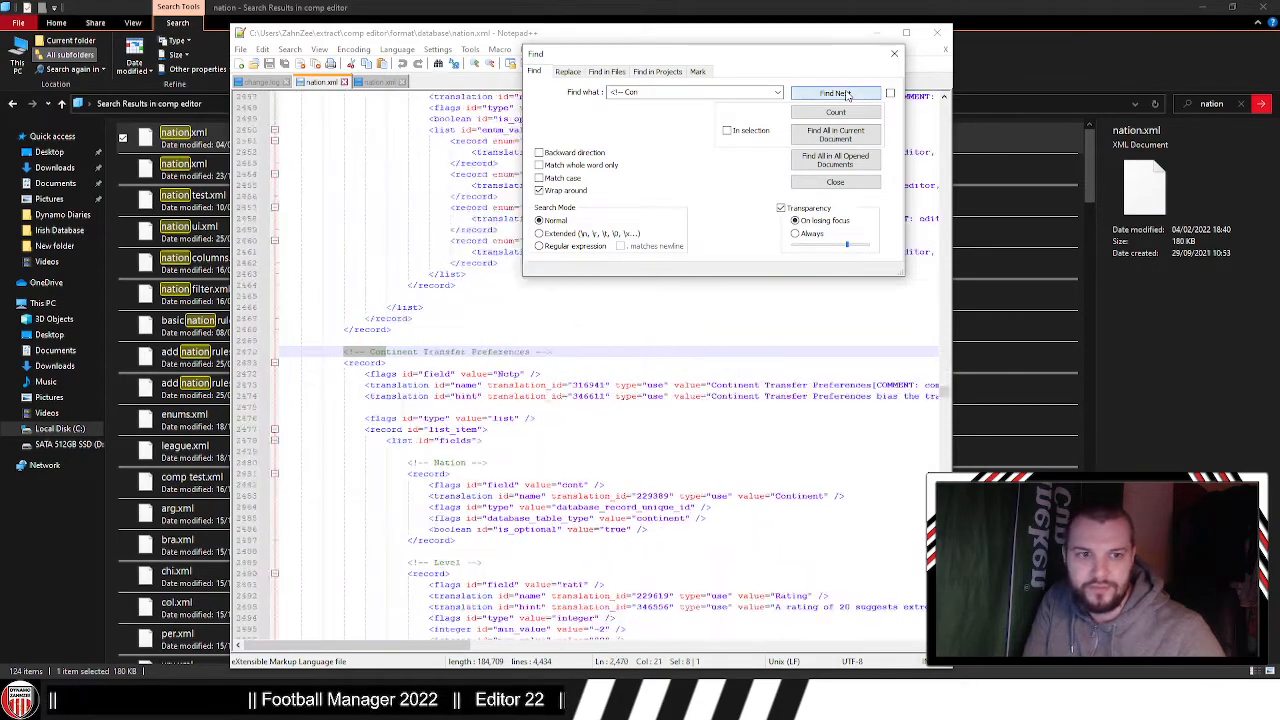
pyautogui.click(847, 94)
pyautogui.click(847, 94)
pyautogui.click(847, 94)
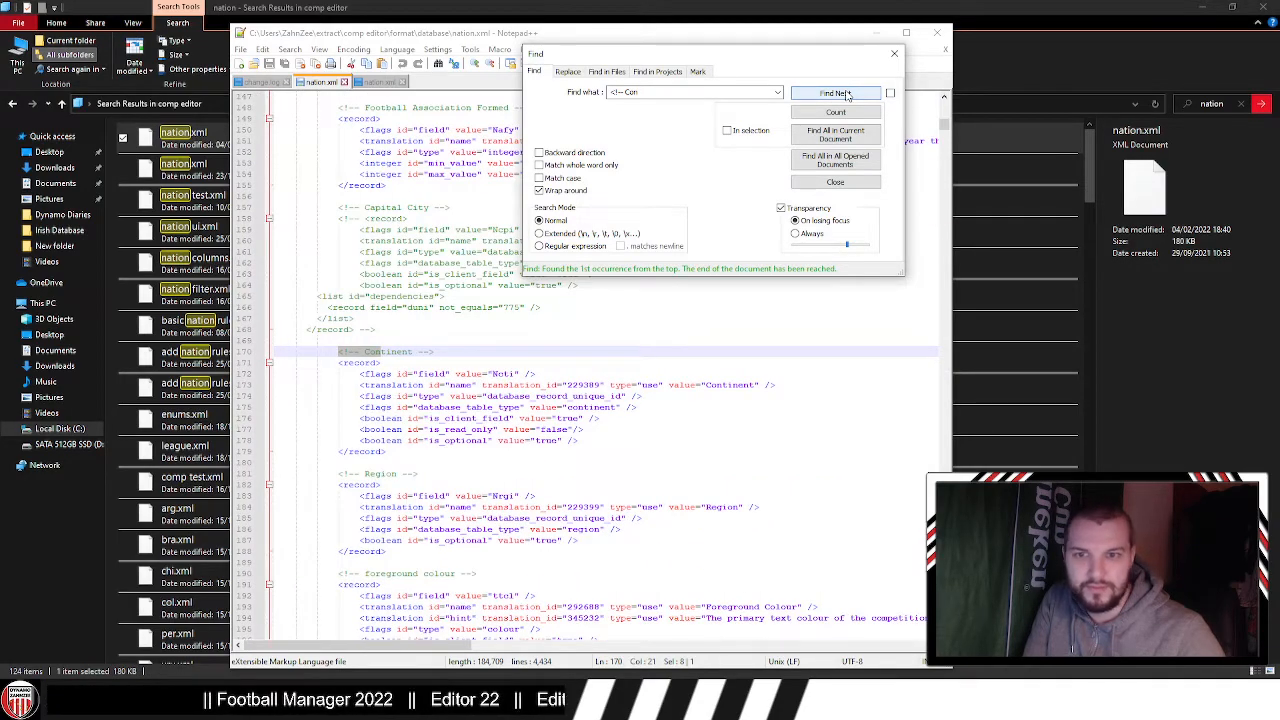
pyautogui.click(847, 94)
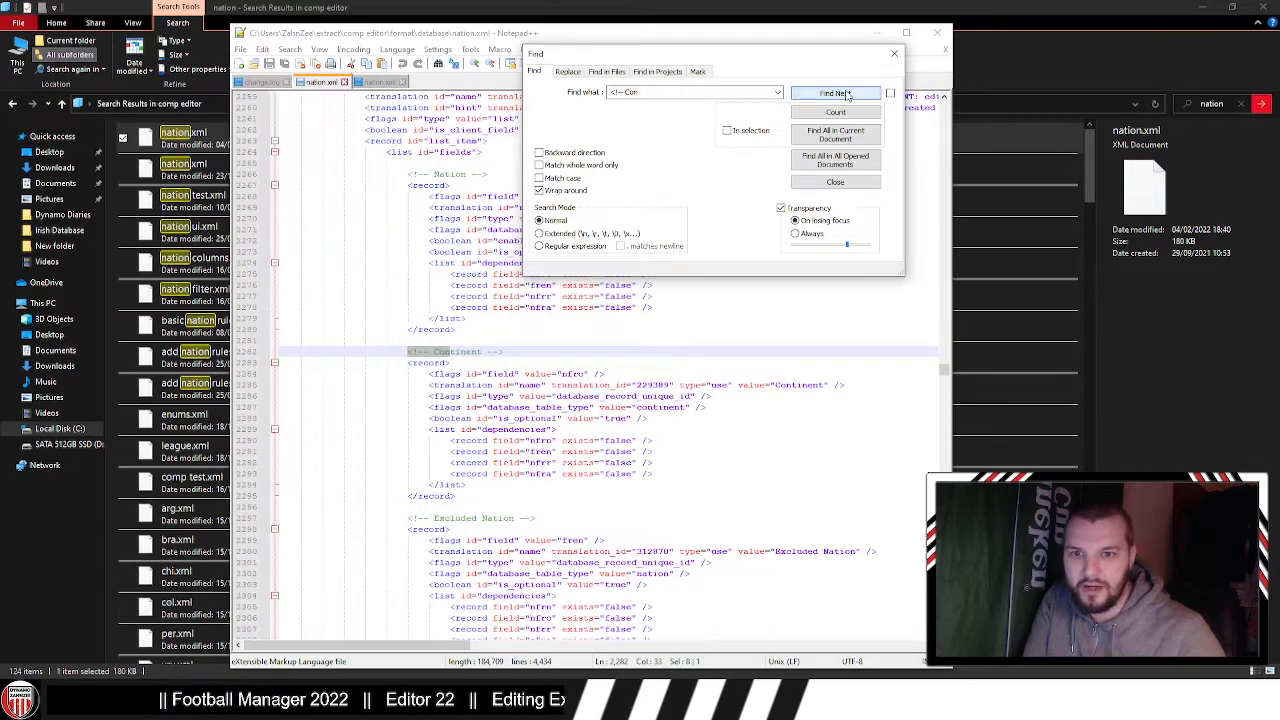
pyautogui.click(847, 94)
pyautogui.click(847, 94)
pyautogui.click(847, 94)
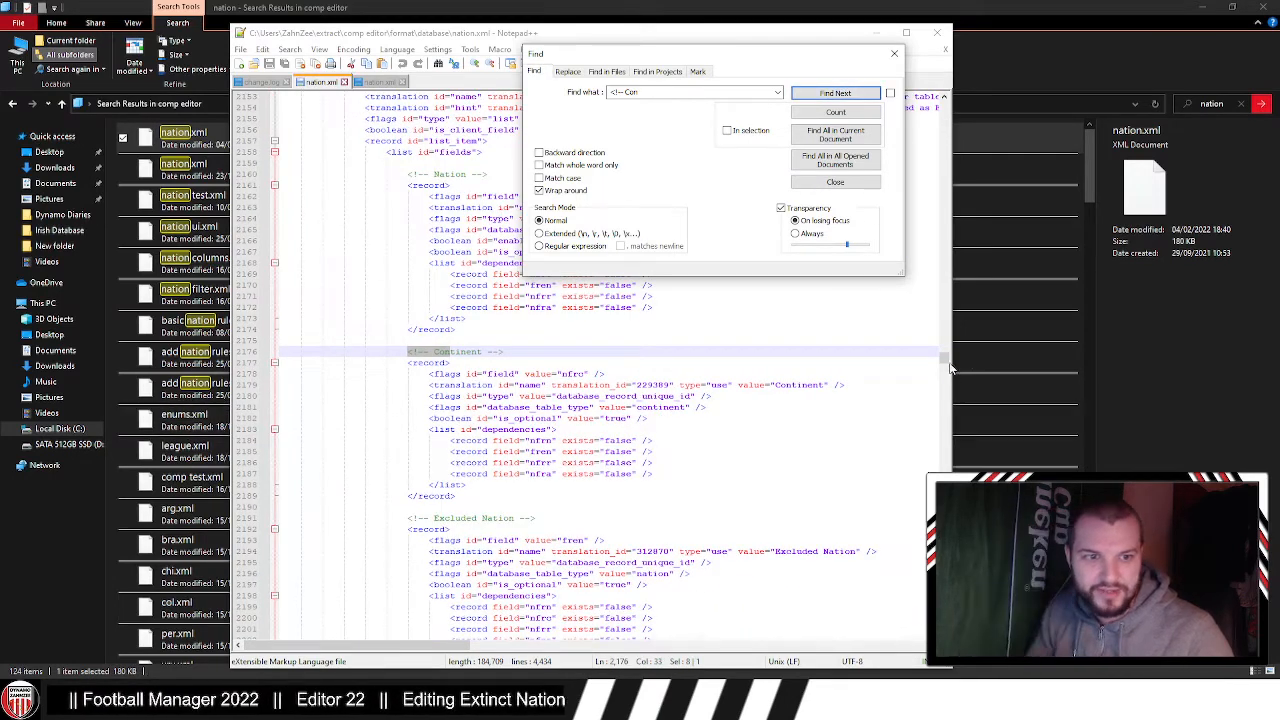
pyautogui.moveTo(946, 359); pyautogui.dragTo(946, 330)
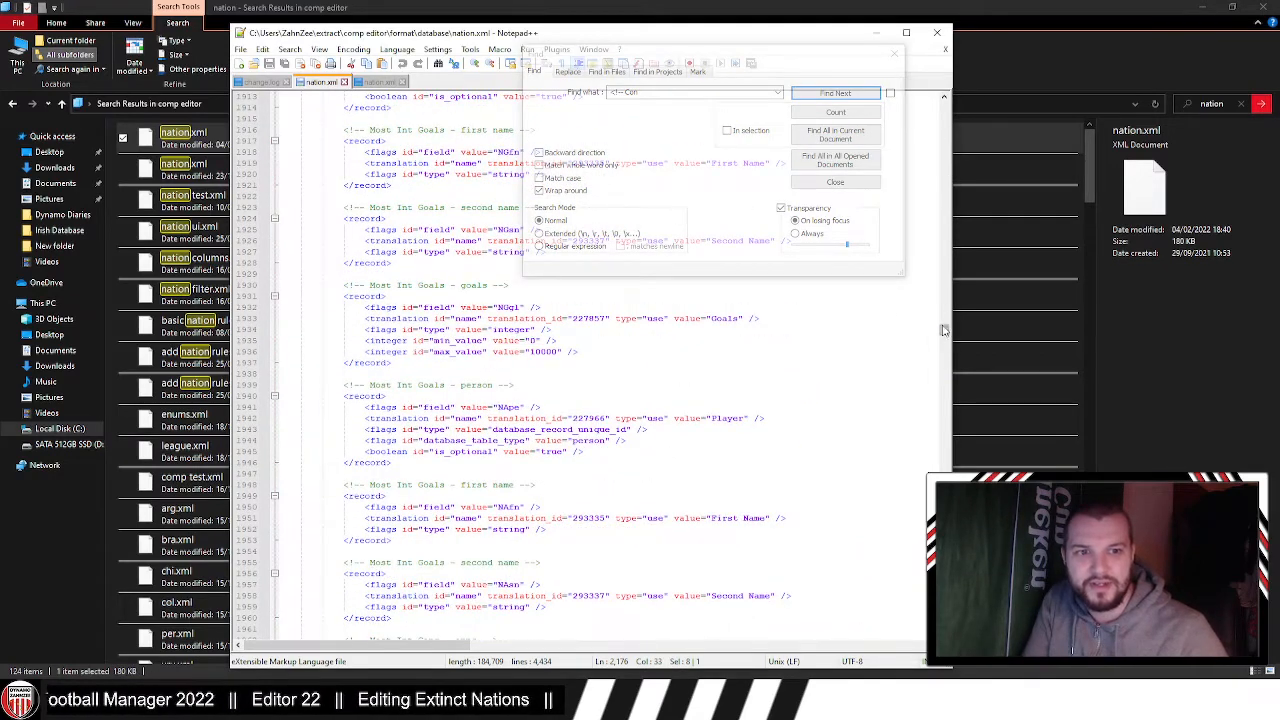
# Step: Extend the search text to "<!-- Continent" and go to the Continent record between Capital City and Region
pyautogui.click(685, 93)
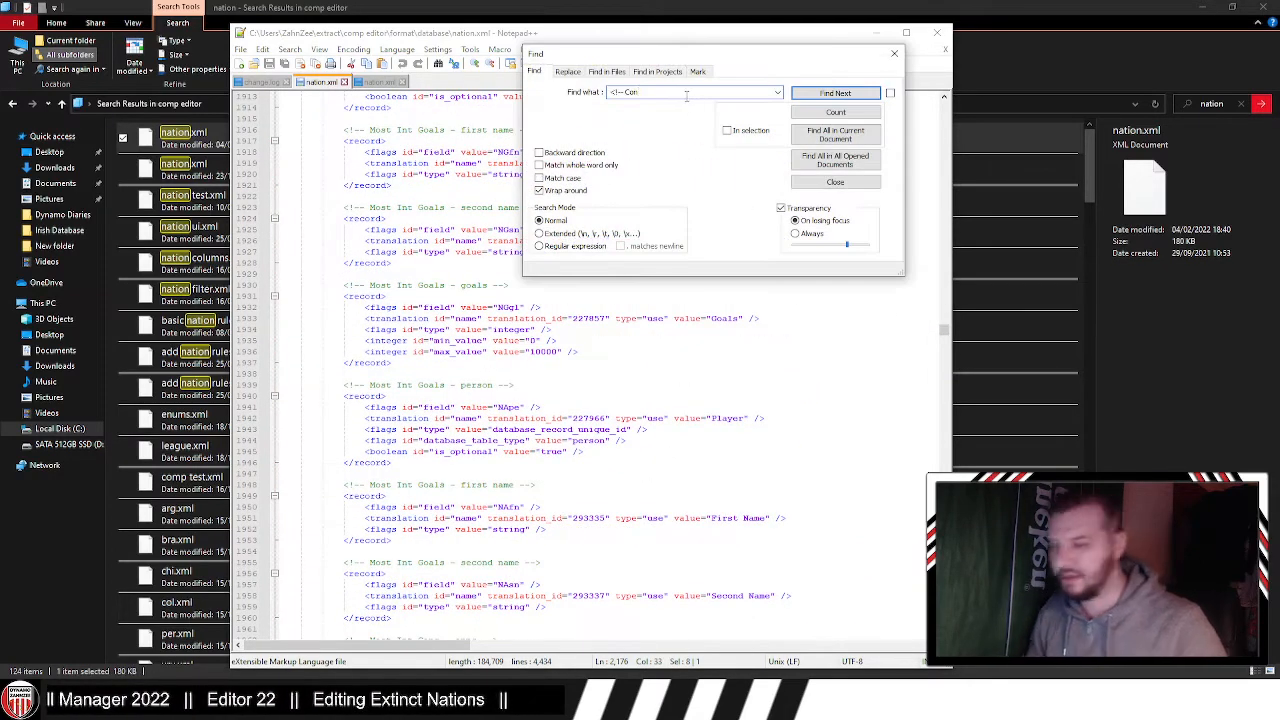
pyautogui.write('tinent')
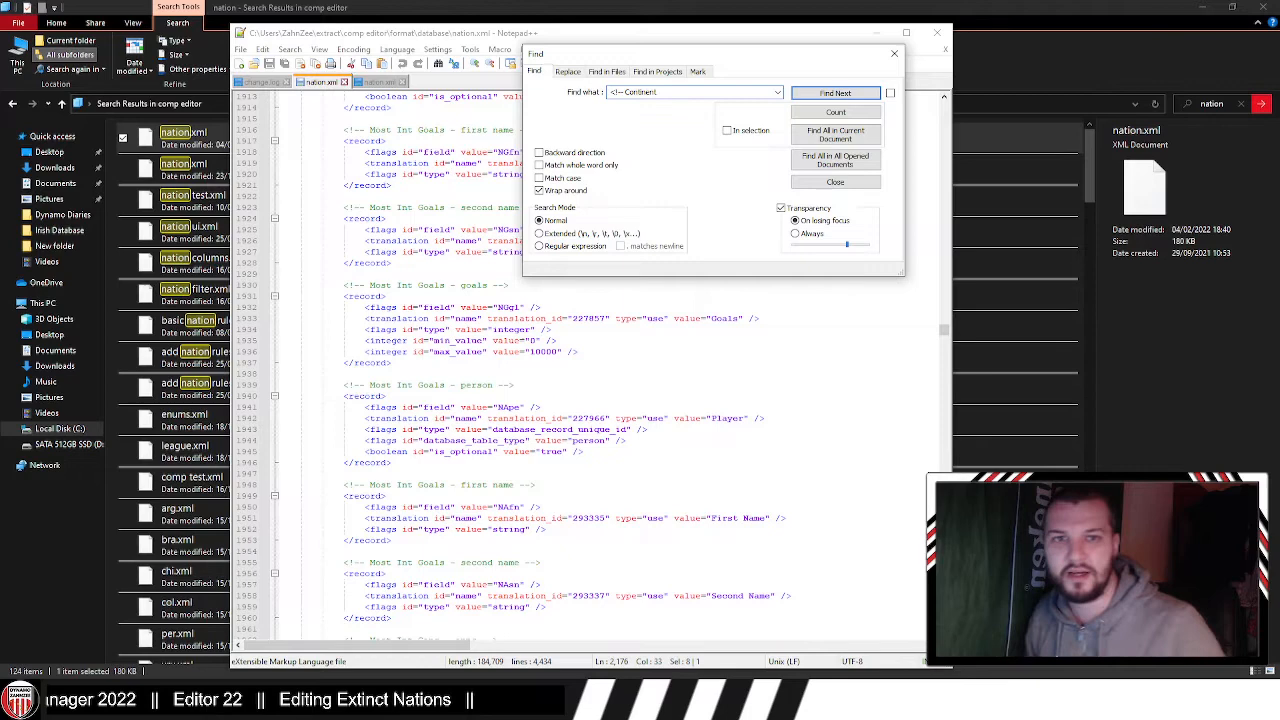
pyautogui.click(835, 93)
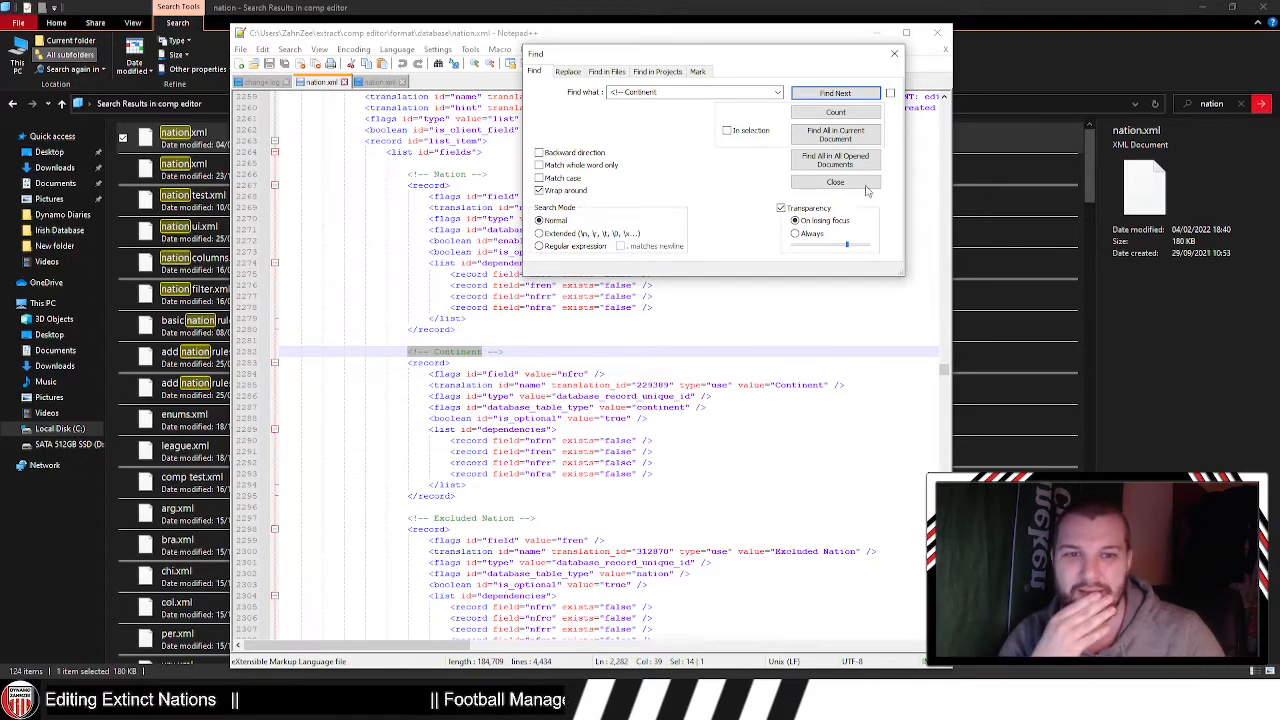
pyautogui.click(838, 93)
pyautogui.click(838, 93)
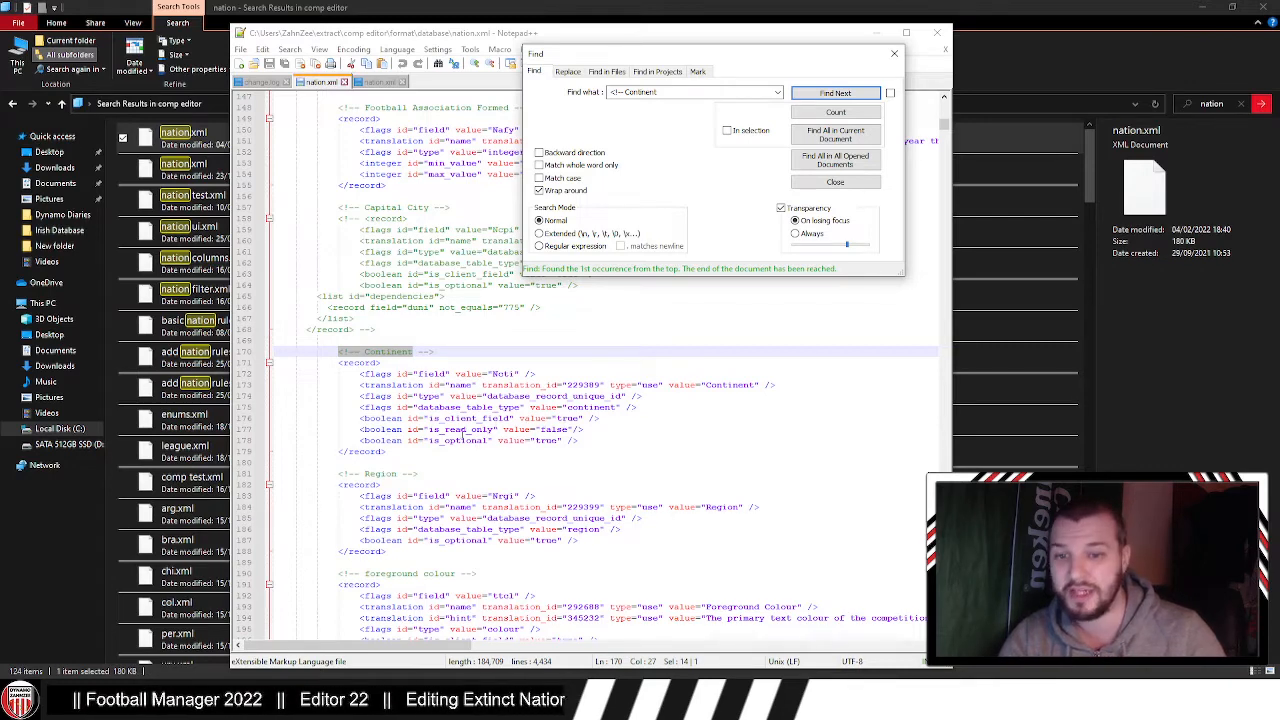
# Step: Check the is_read_only value in nation.xml's Continent record, then close the file
pyautogui.moveTo(536, 431); pyautogui.dragTo(568, 433)
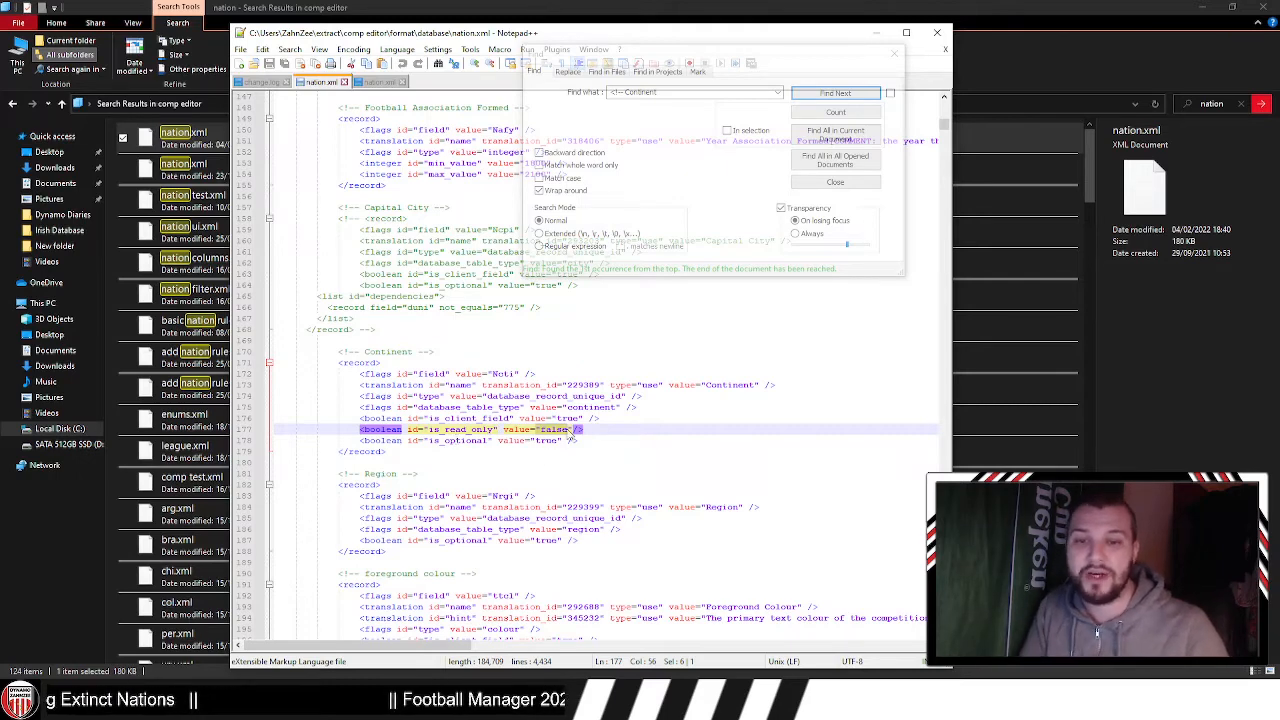
pyautogui.click(569, 429)
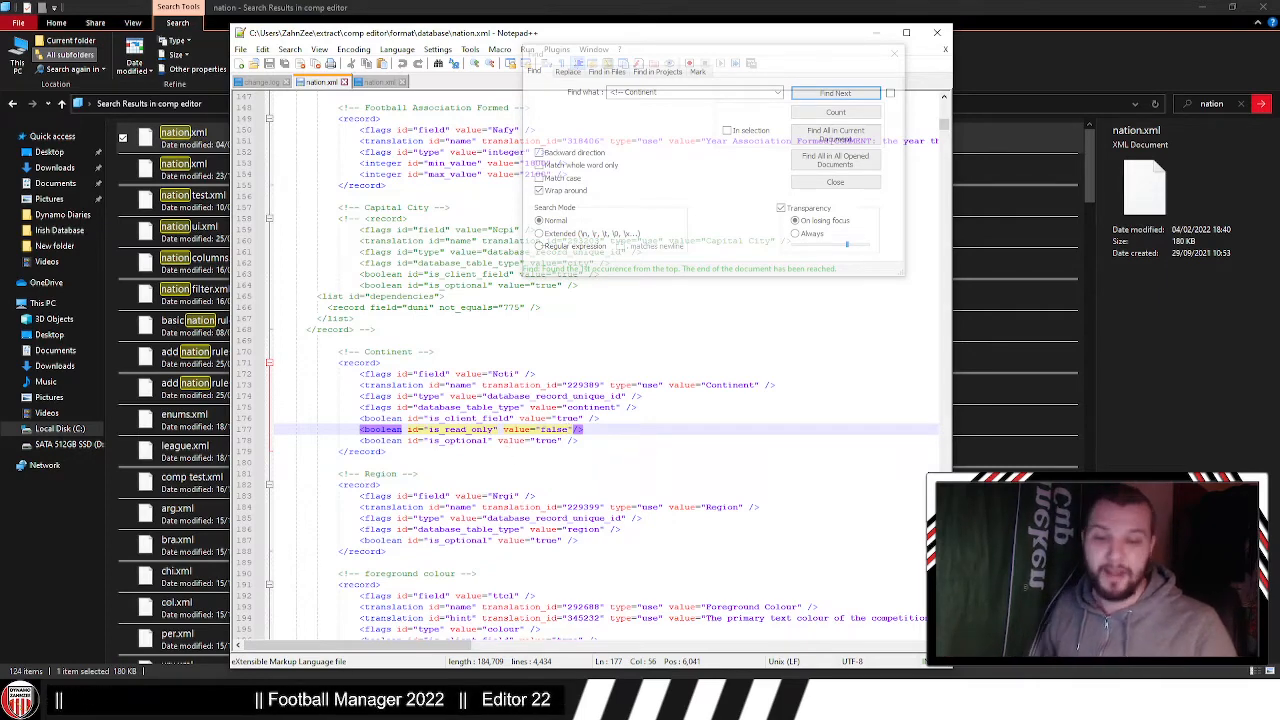
pyautogui.moveTo(568, 429); pyautogui.dragTo(541, 430)
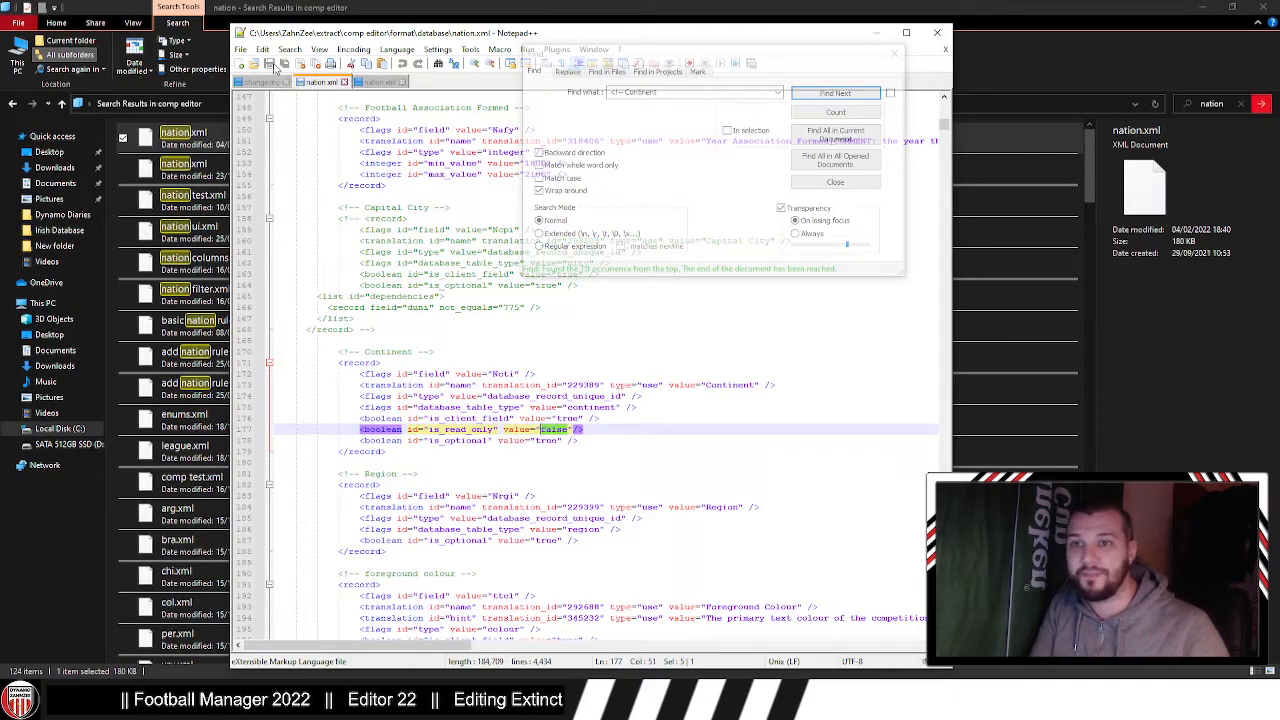
pyautogui.click(937, 33)
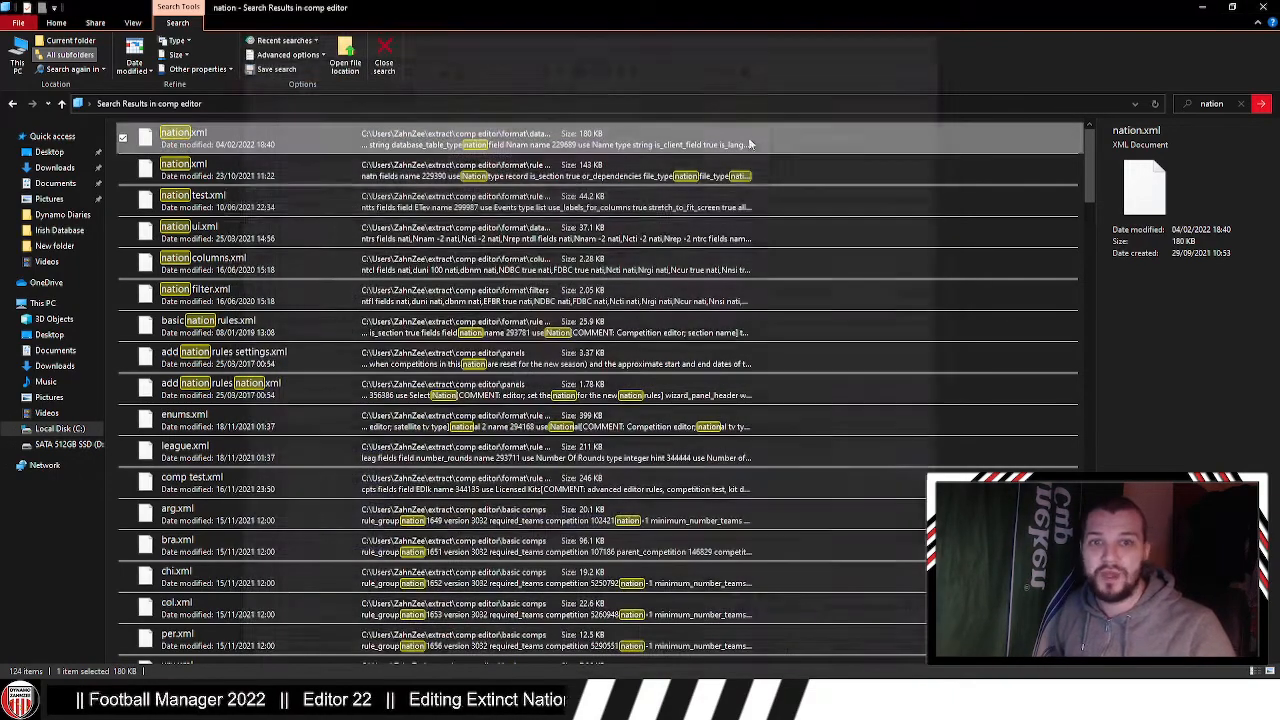
# Step: Switch to Resource Archiver 2022 and start creating an archive from the comp editor folder inside extract
pyautogui.click(806, 702)
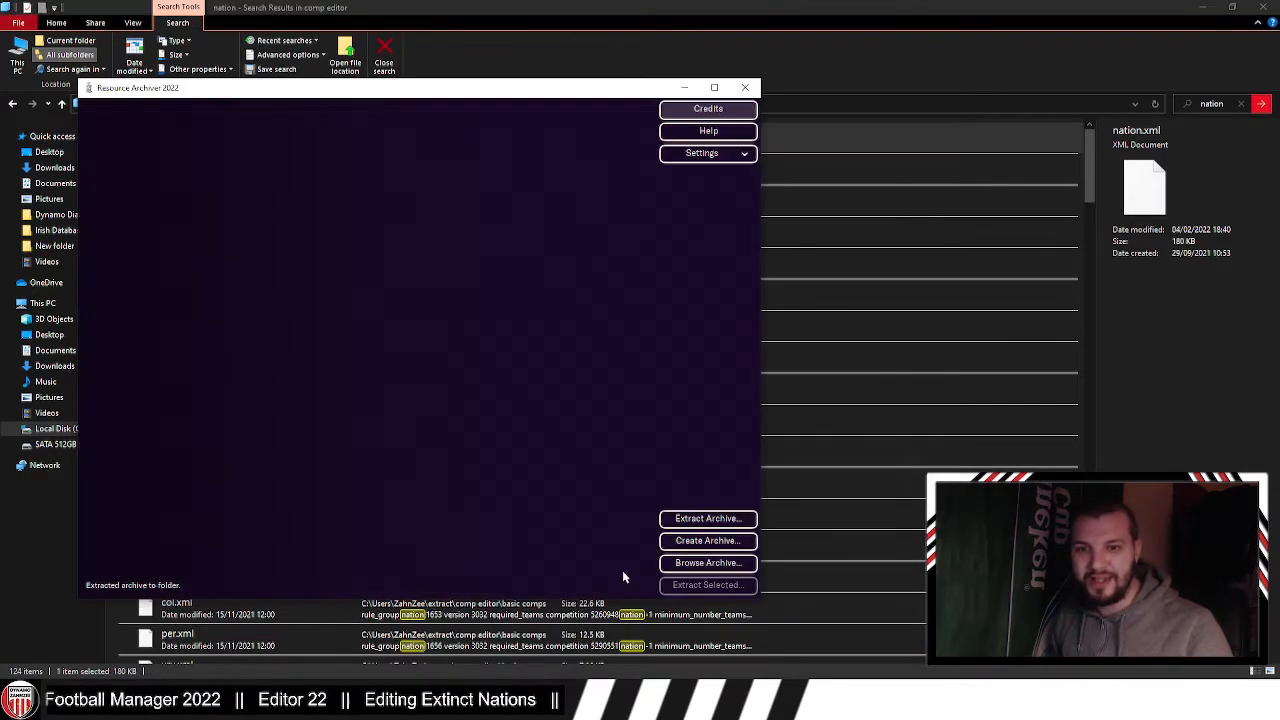
pyautogui.click(706, 541)
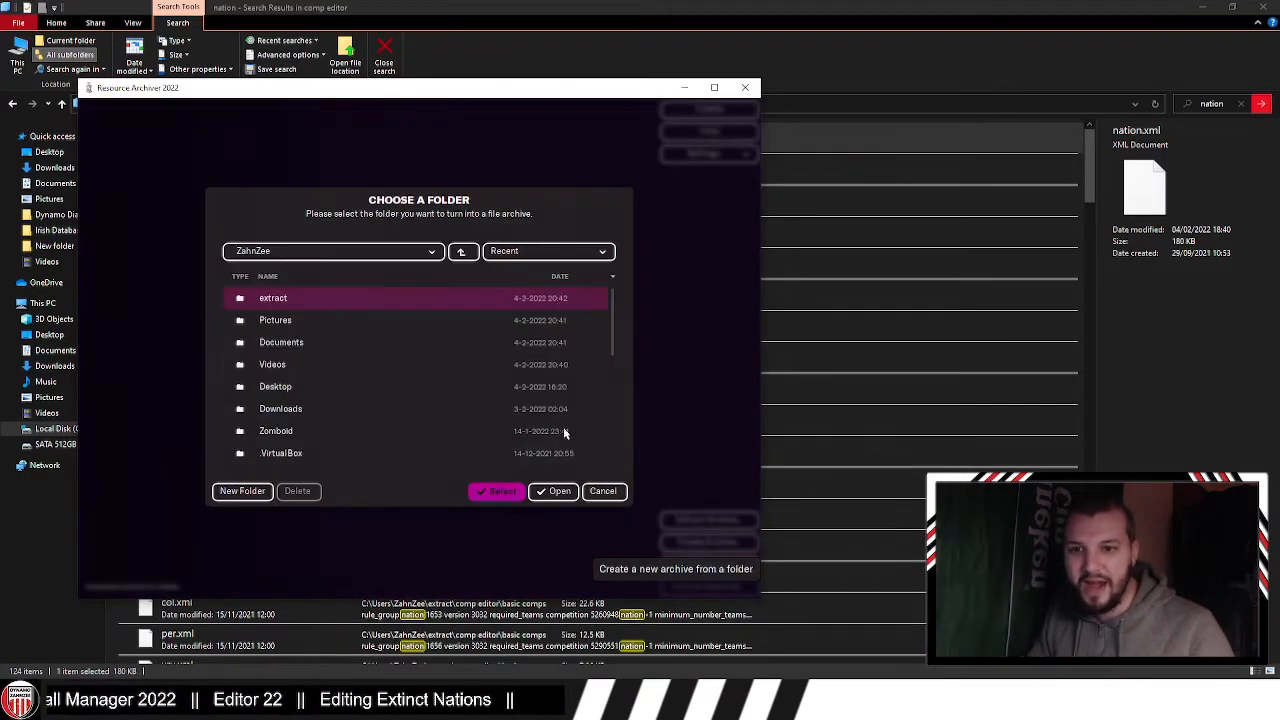
pyautogui.doubleClick(326, 302)
pyautogui.click(312, 297)
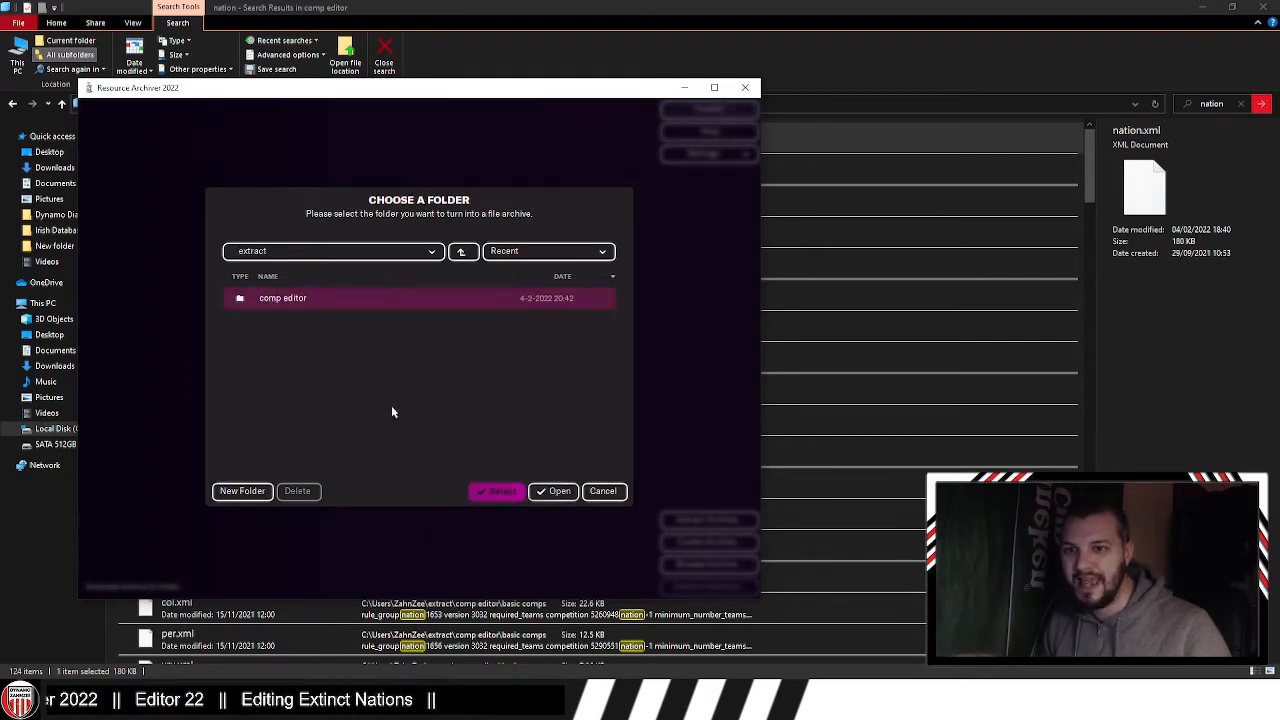
pyautogui.click(488, 493)
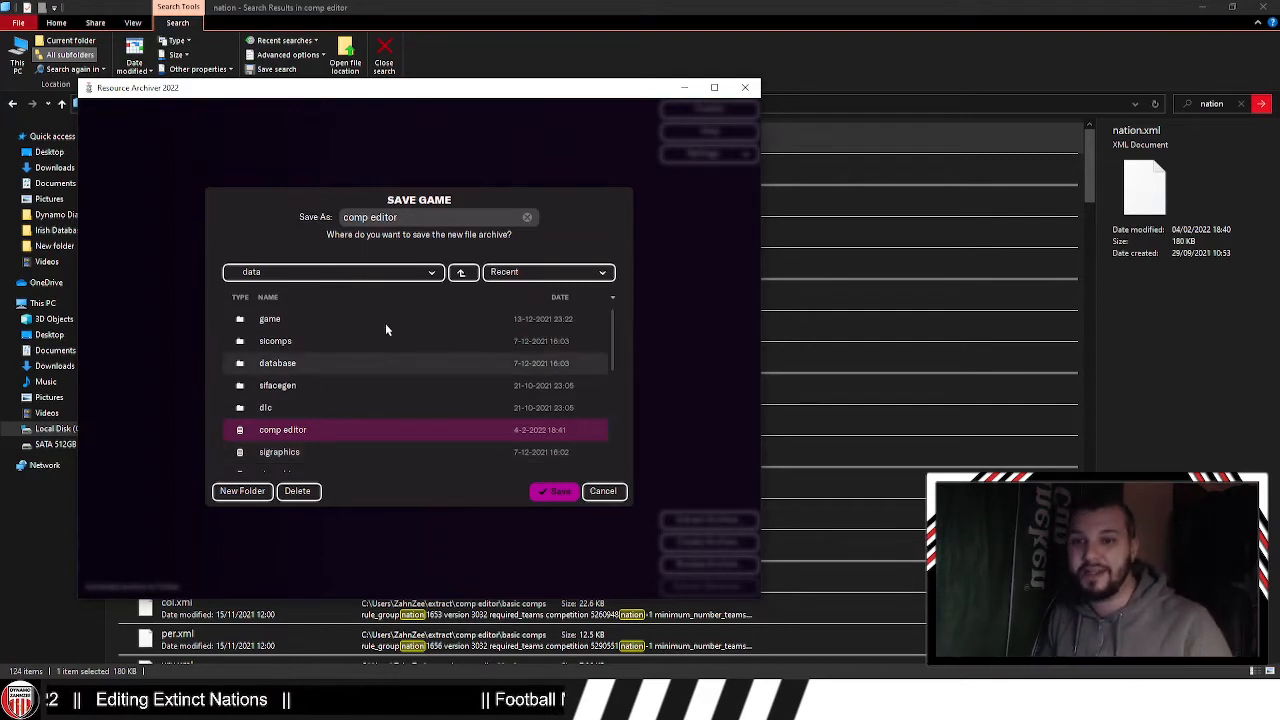
# Step: Save the archive as comp editor in the Football Manager 2022 data folder, replacing the existing file, and close the archiver
pyautogui.click(422, 274)
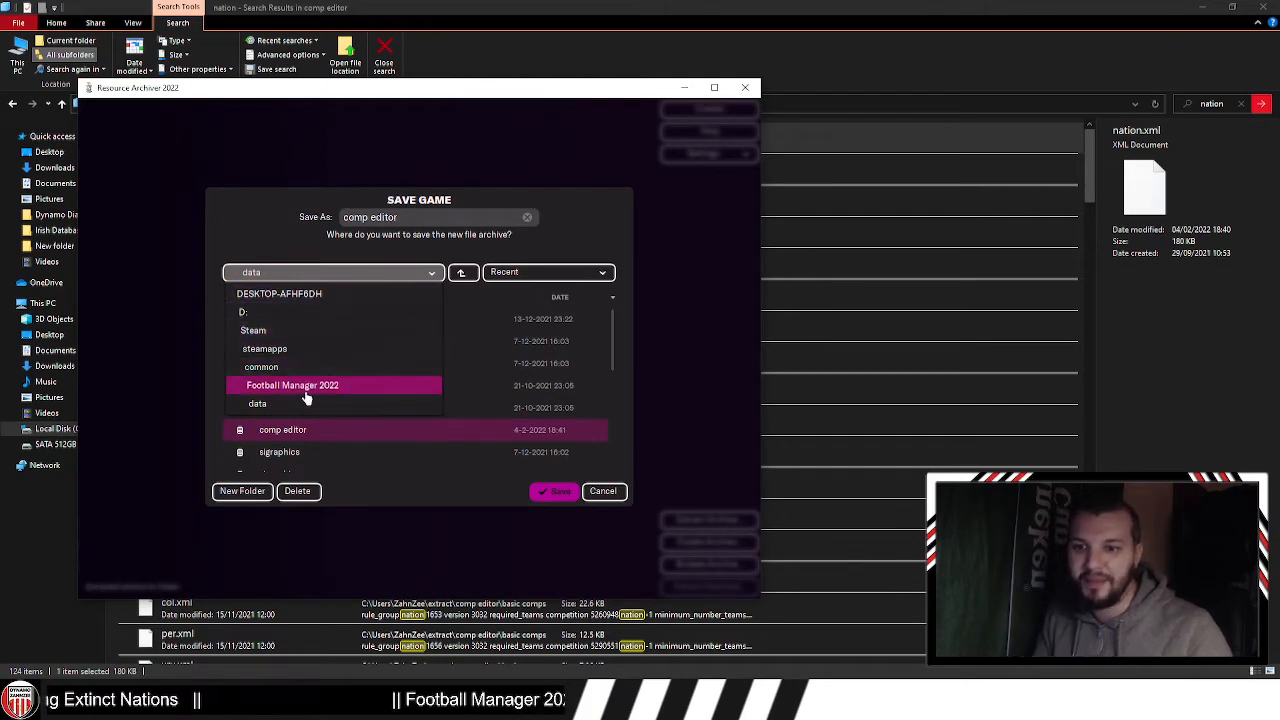
pyautogui.click(300, 429)
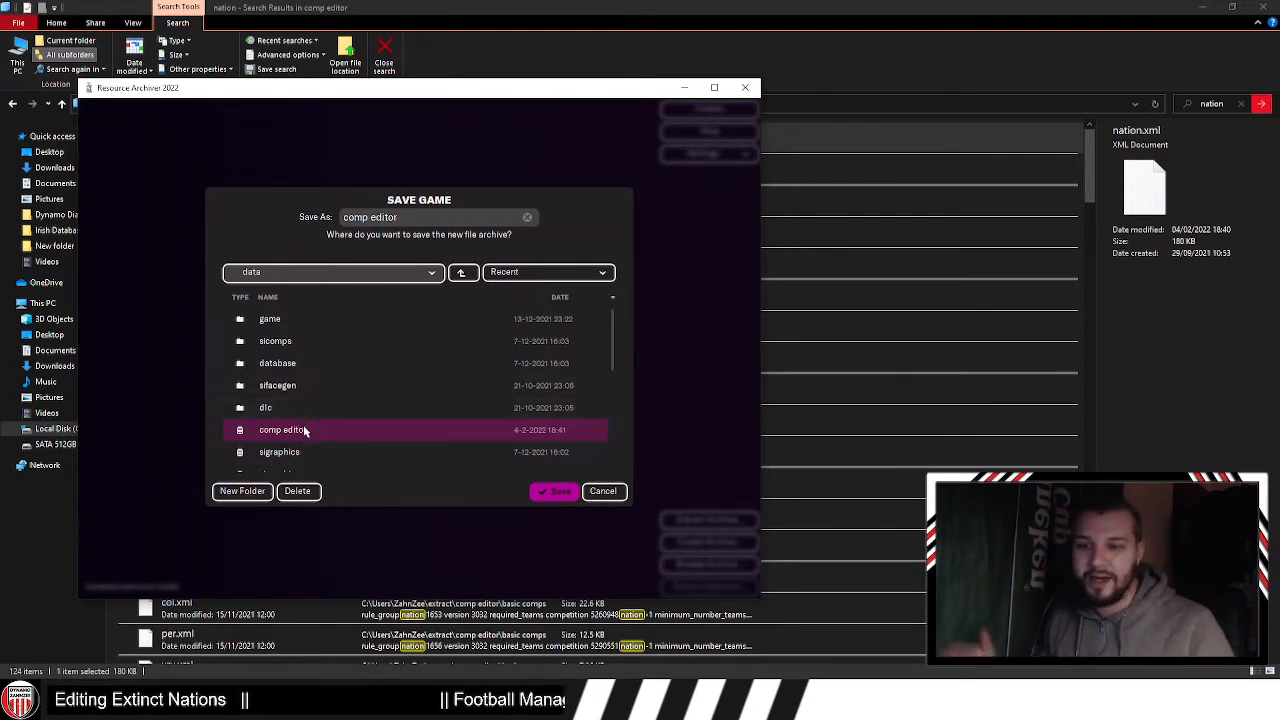
pyautogui.click(543, 491)
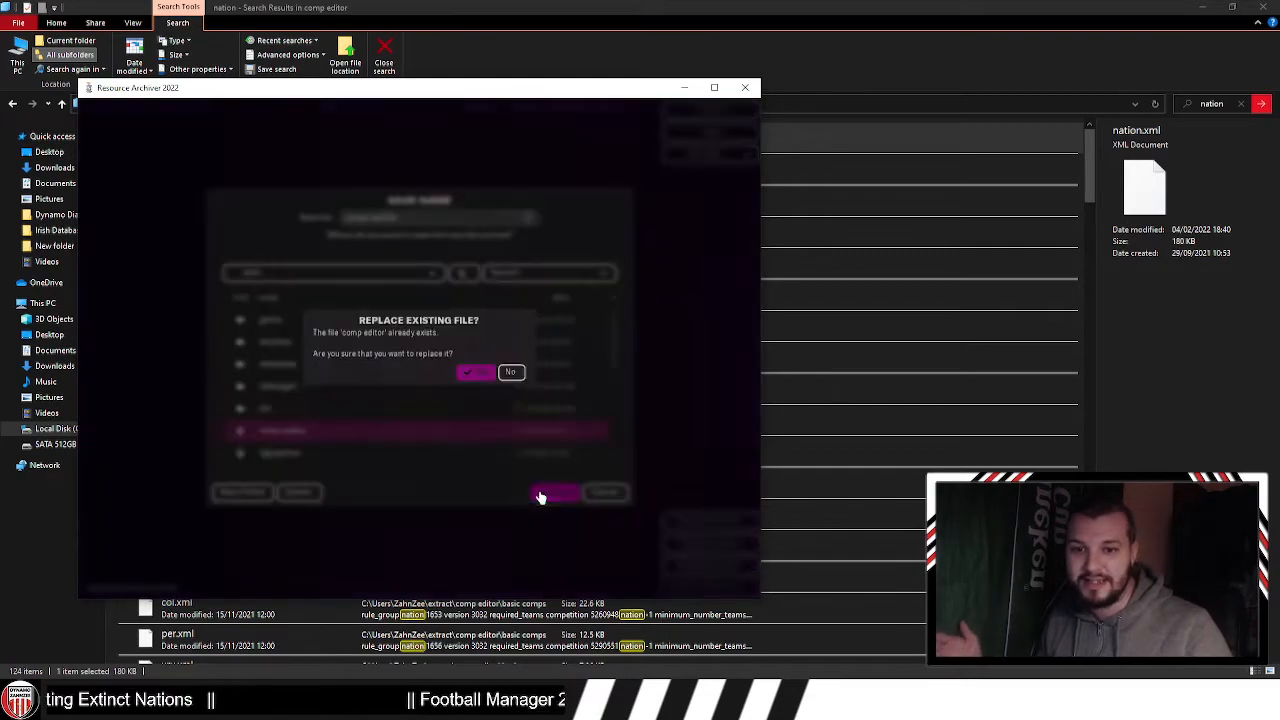
pyautogui.click(488, 375)
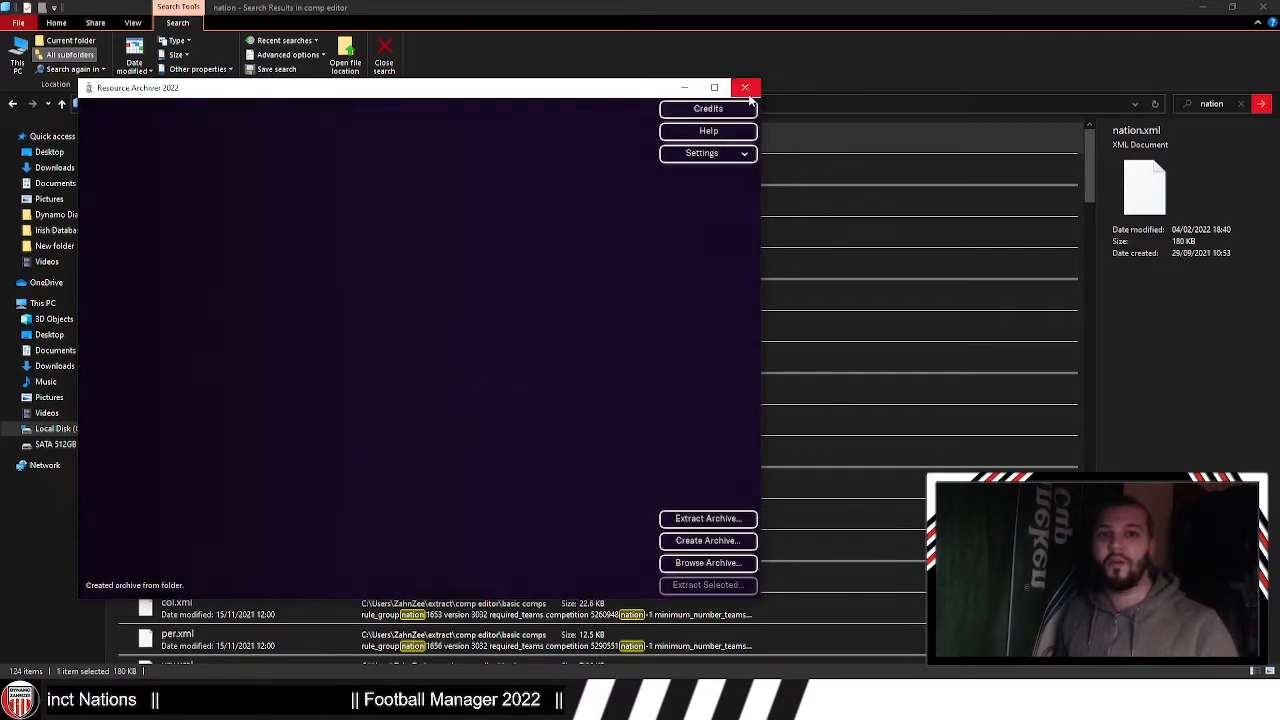
pyautogui.click(745, 87)
# Step: Switch to the Steam library and relaunch the Football Manager 2022 Editor
pyautogui.hotkey('alt', 'Tab')
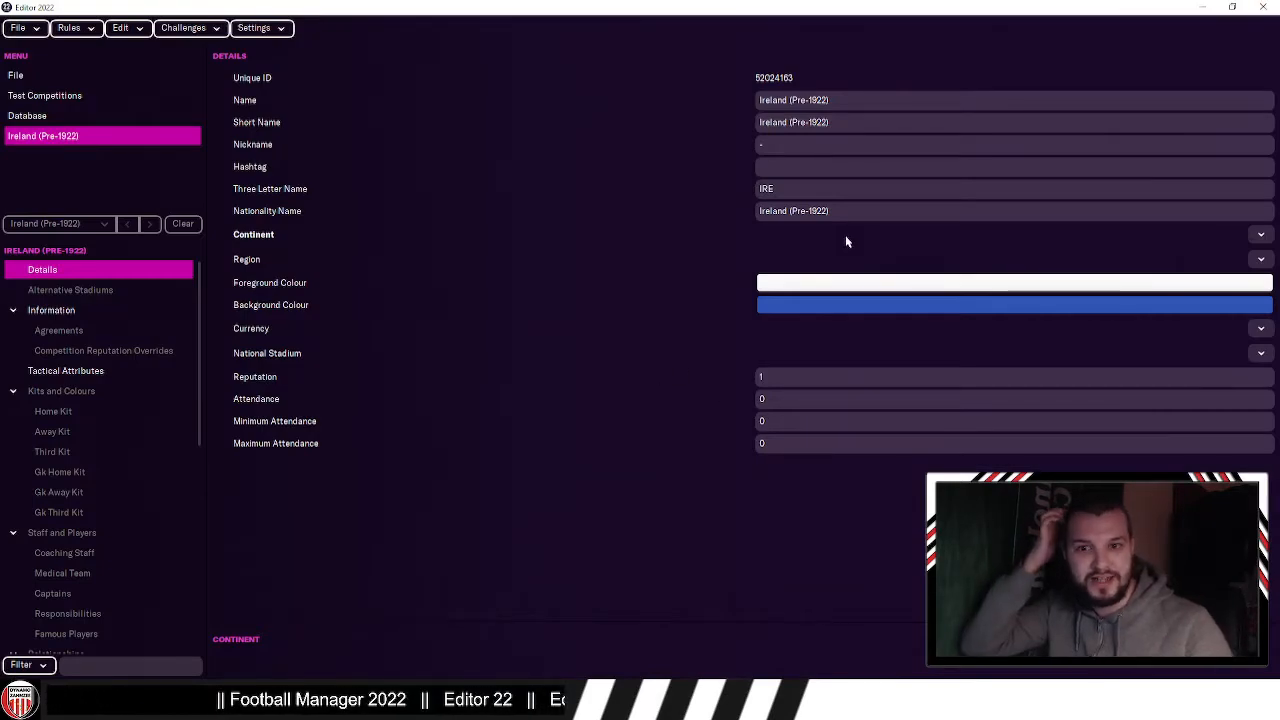
pyautogui.hotkey('alt', 'Tab')
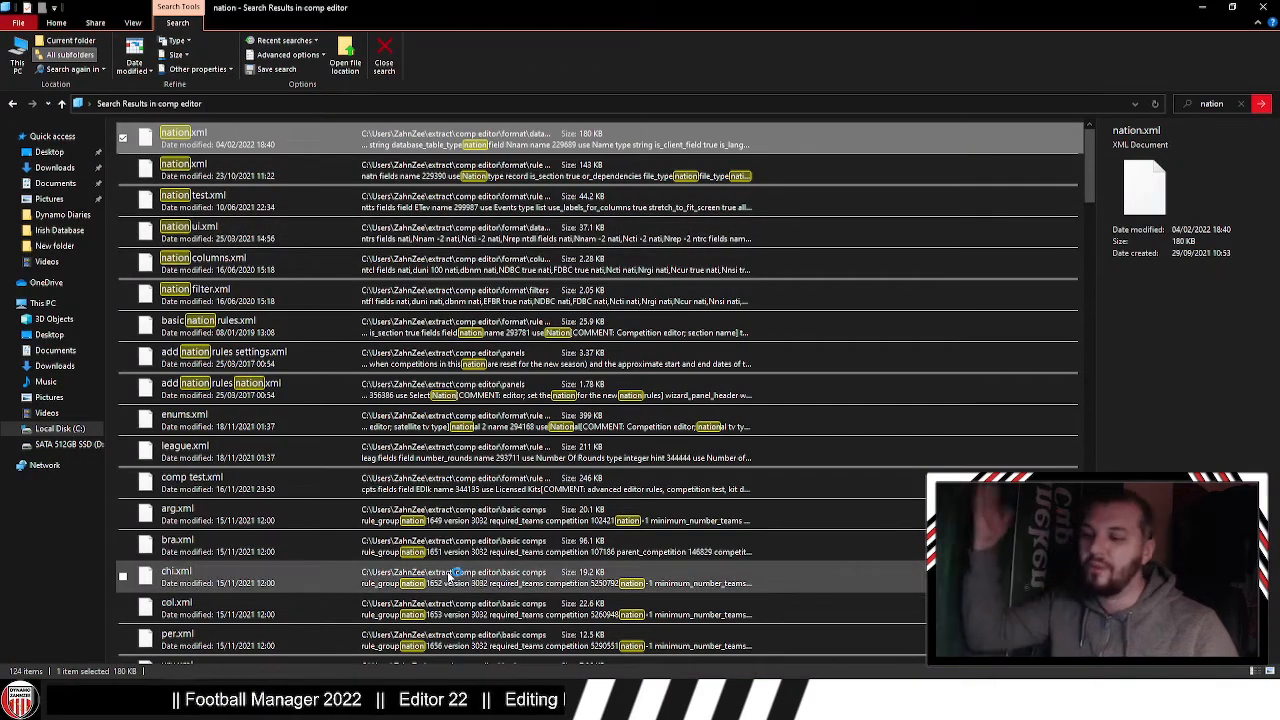
pyautogui.hotkey('alt', 'Tab')
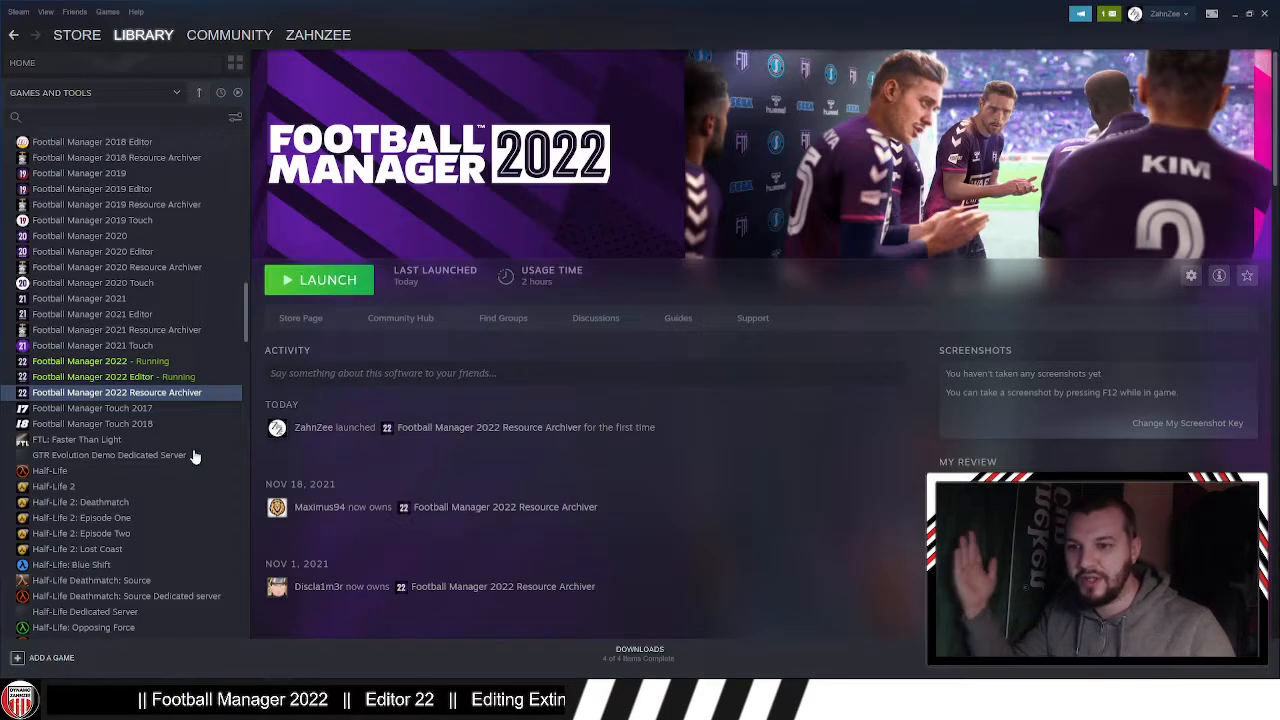
pyautogui.click(131, 377)
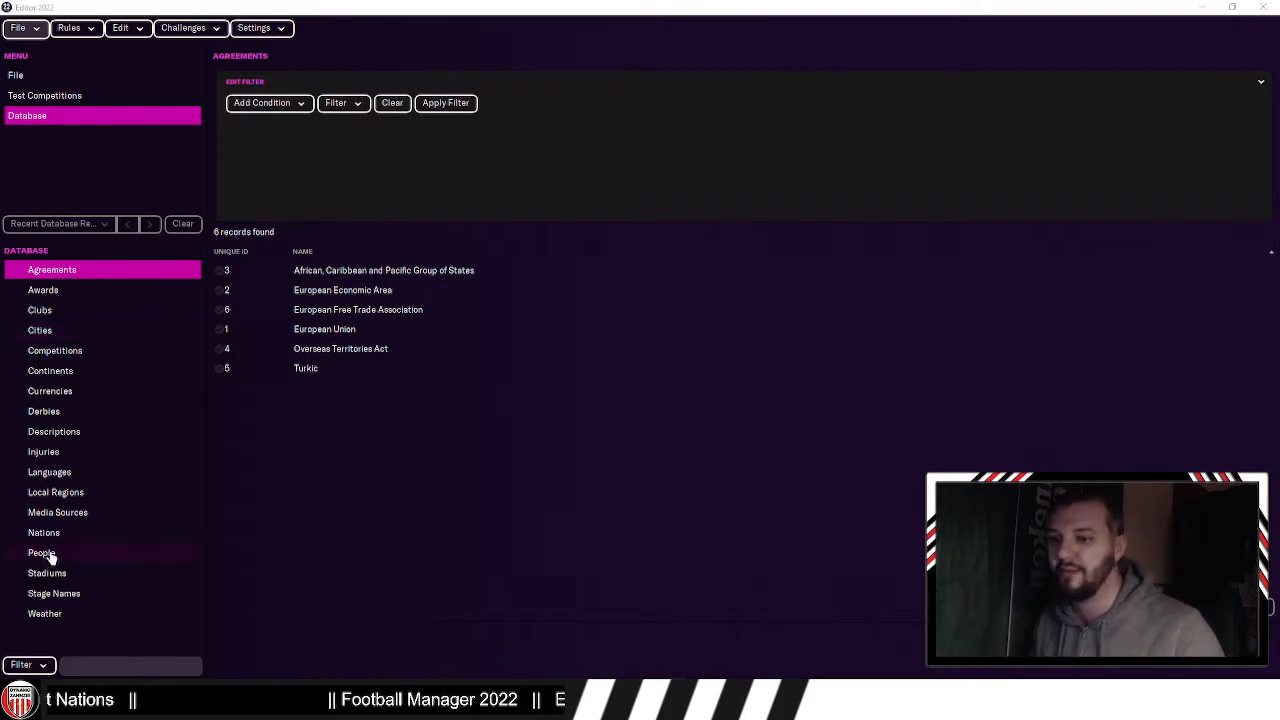
# Step: Open the Ireland (Pre-1922) record from the database's Nations list
pyautogui.click(100, 533)
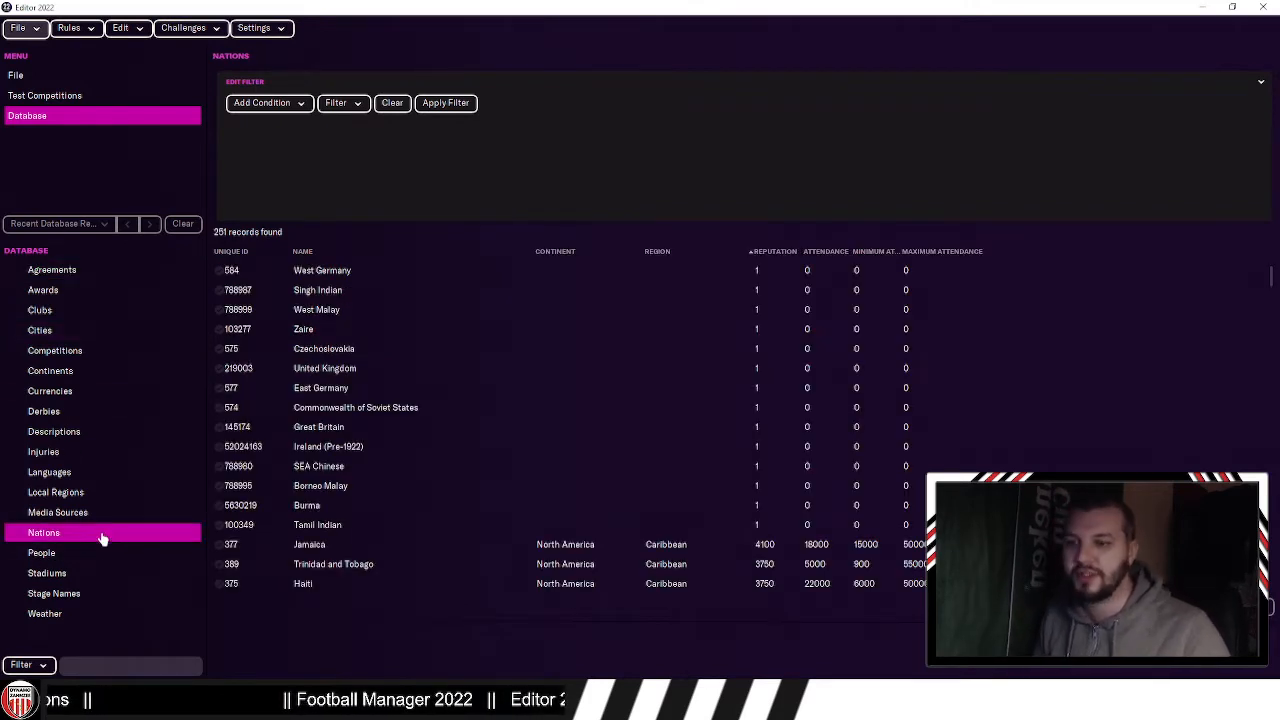
pyautogui.doubleClick(433, 449)
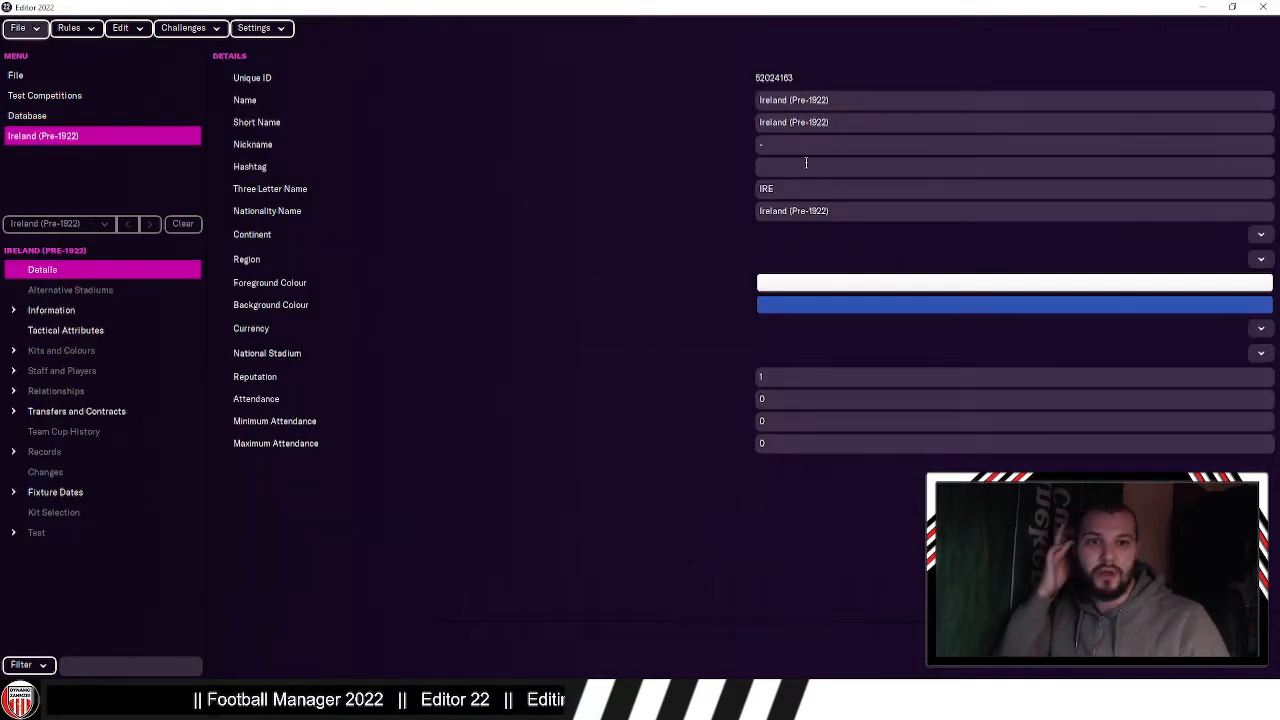
pyautogui.click(804, 146)
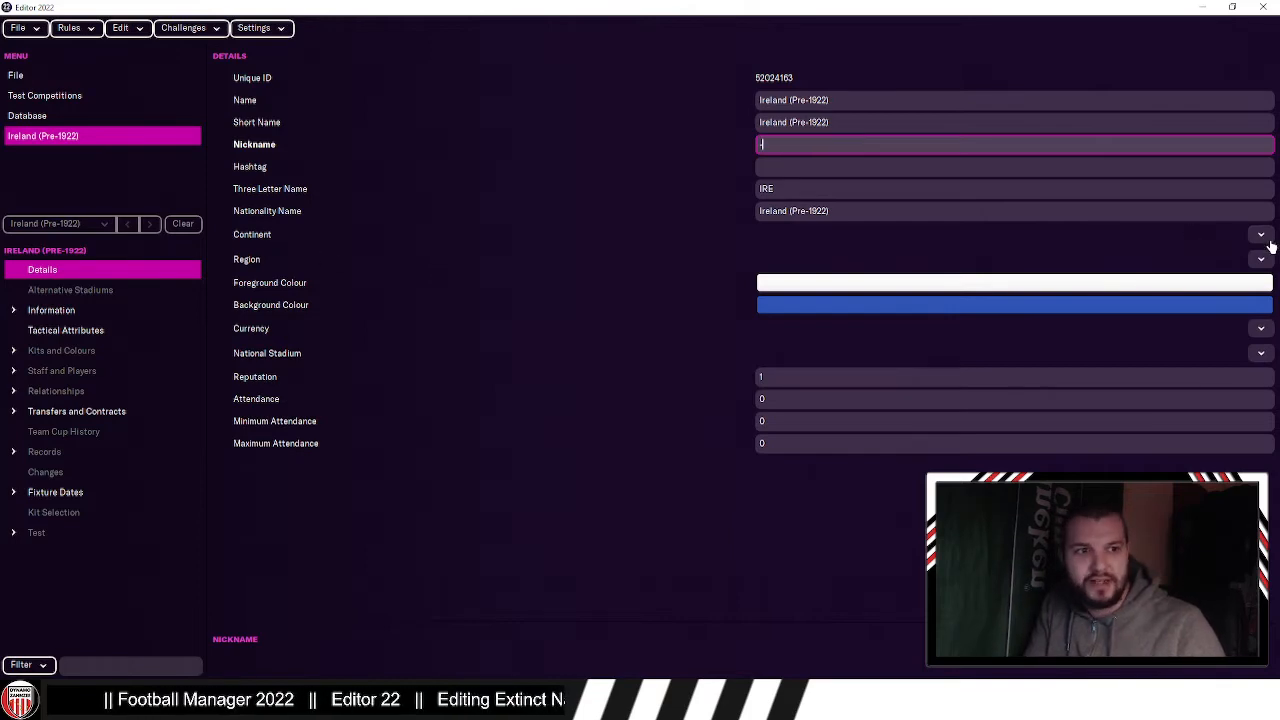
# Step: Set the continent of Ireland (Pre-1922) to Europe and its region to UK & Ireland
pyautogui.click(1262, 236)
pyautogui.click(1247, 254)
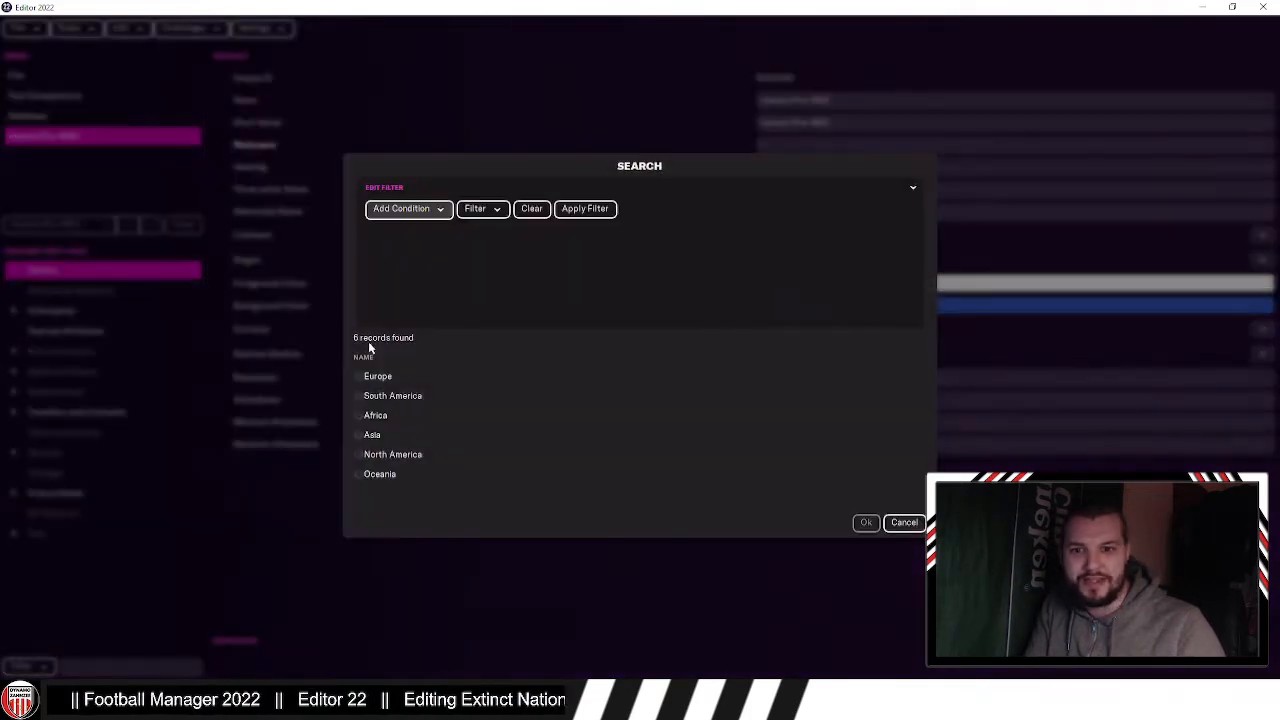
pyautogui.doubleClick(413, 378)
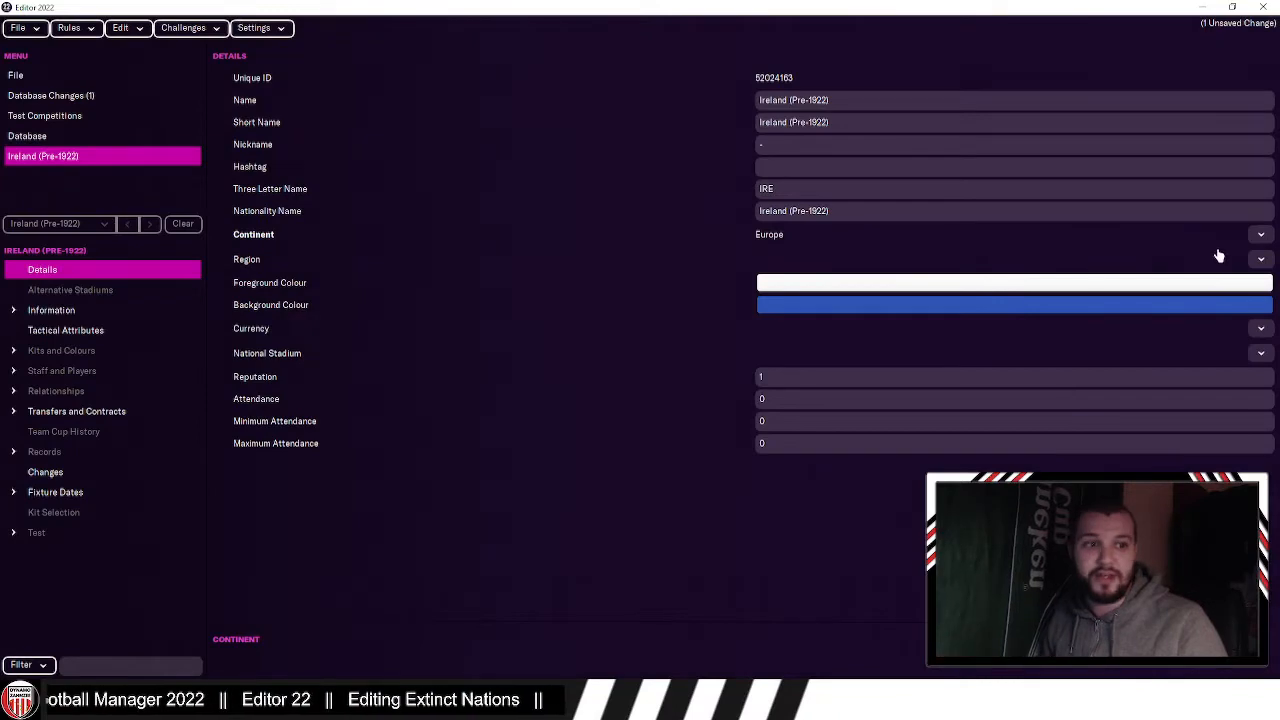
pyautogui.click(1261, 259)
pyautogui.click(1247, 277)
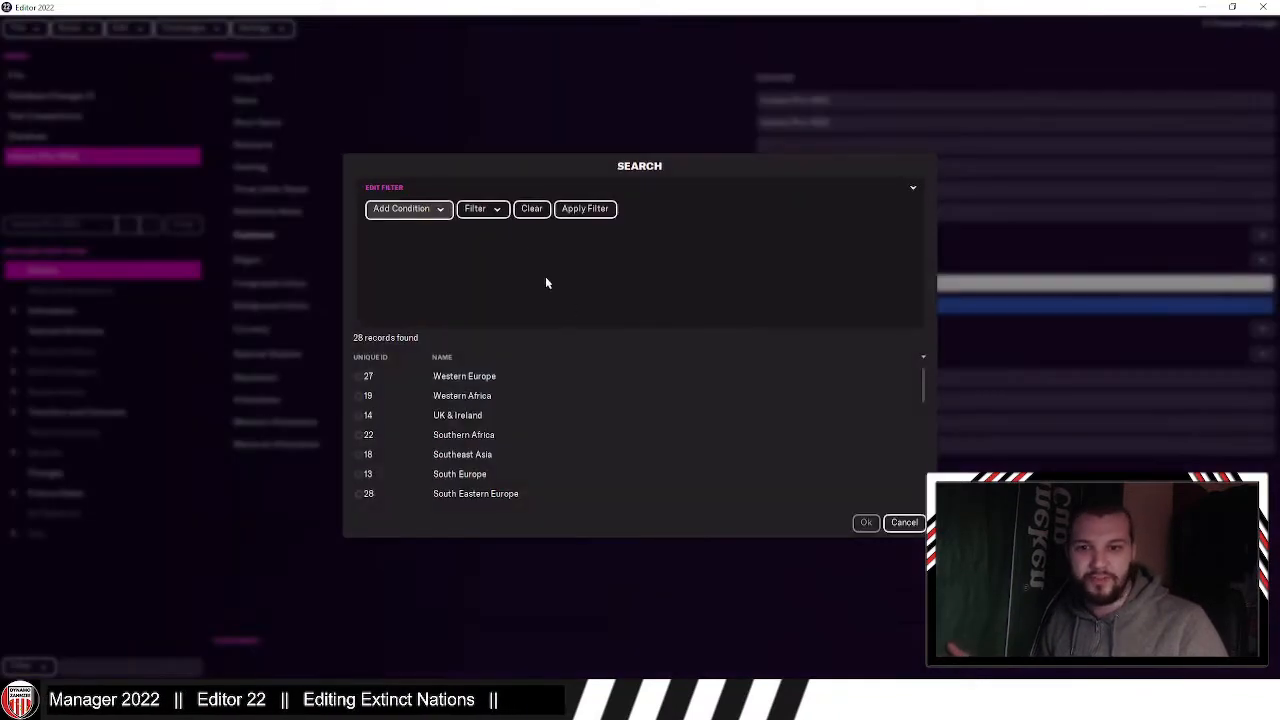
pyautogui.doubleClick(517, 415)
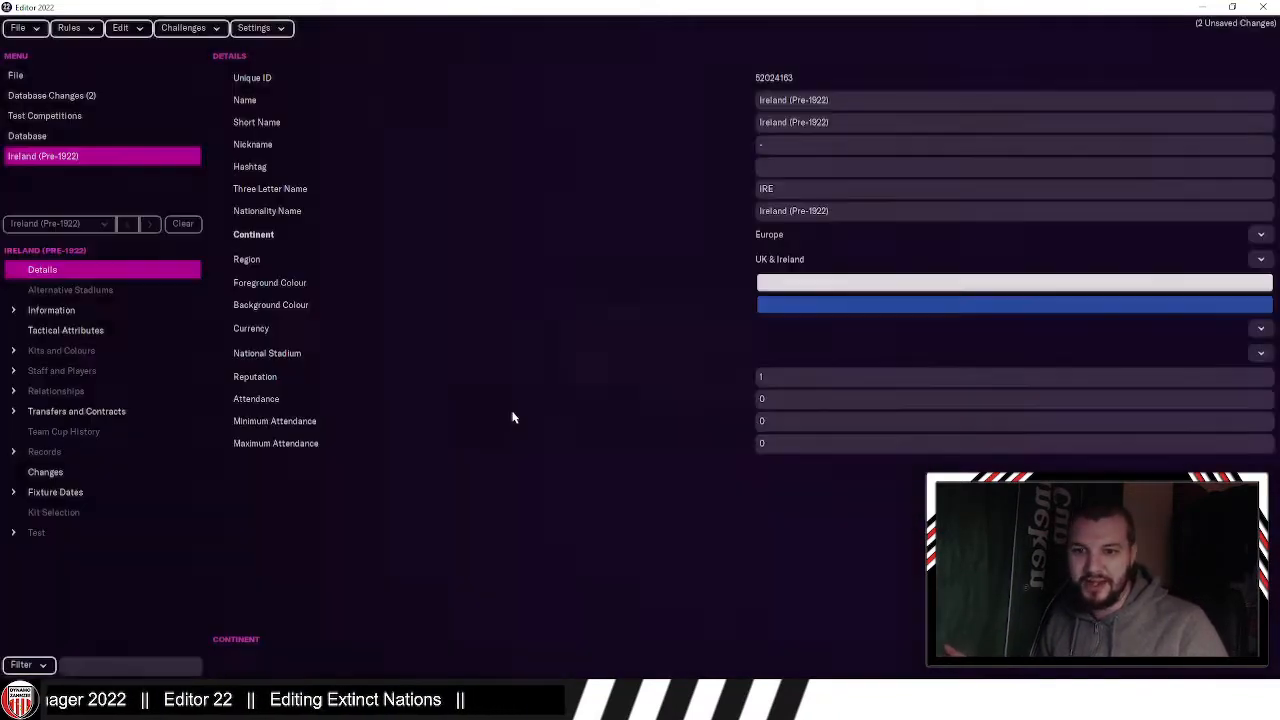
# Step: In the nation's Information, enable Worldwide Governing Body Full Member and set the Season 2020/21 Euro coefficient to 20
pyautogui.click(60, 310)
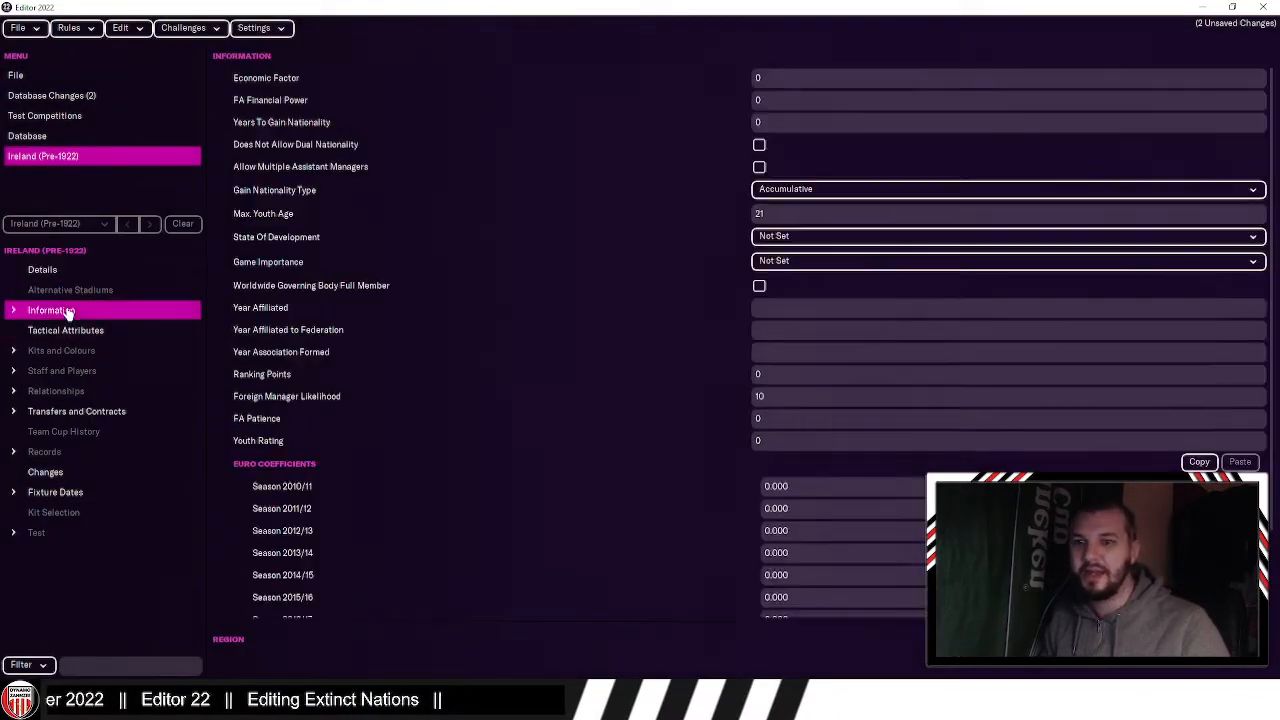
pyautogui.click(759, 286)
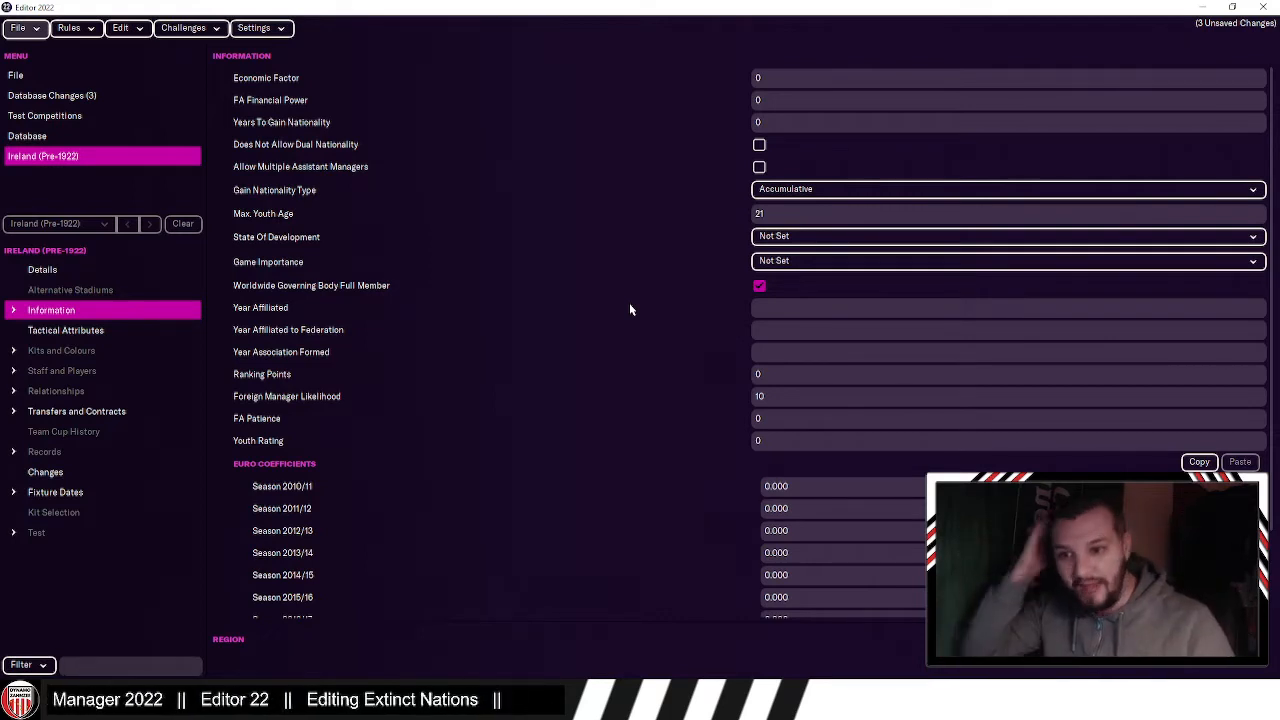
pyautogui.scroll(-2, 774, 492)
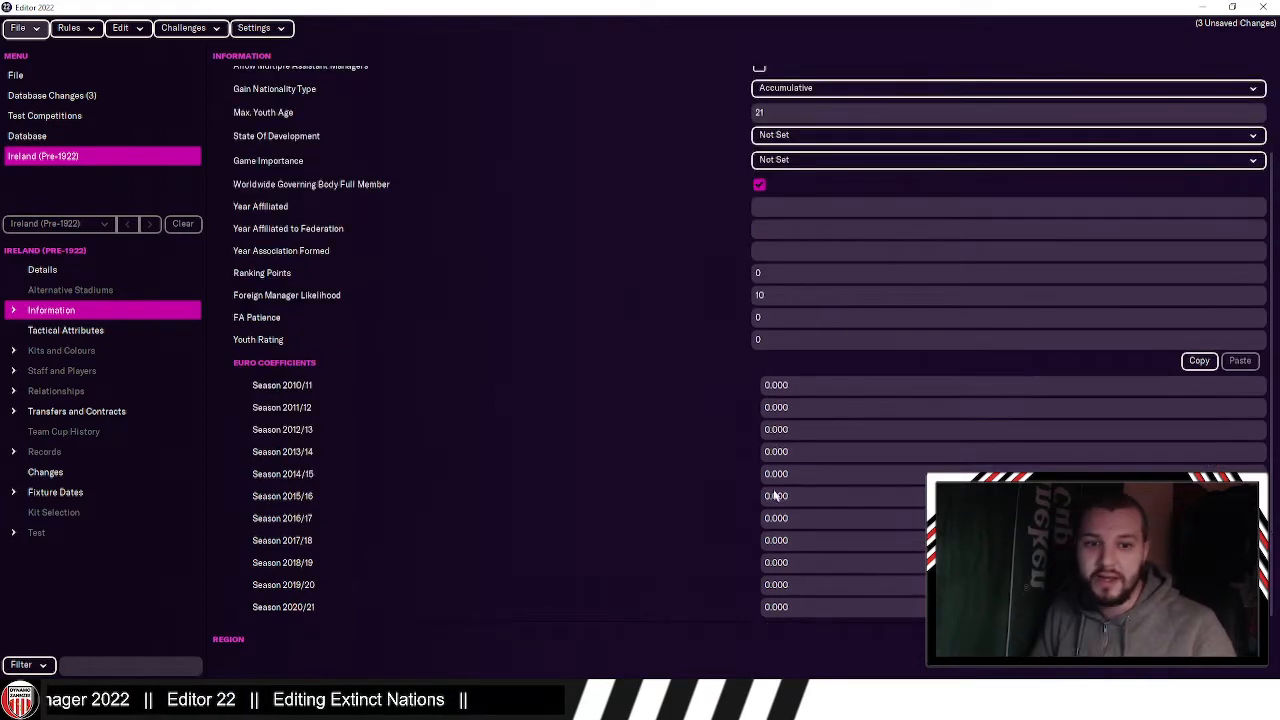
pyautogui.click(797, 606)
pyautogui.write('10')
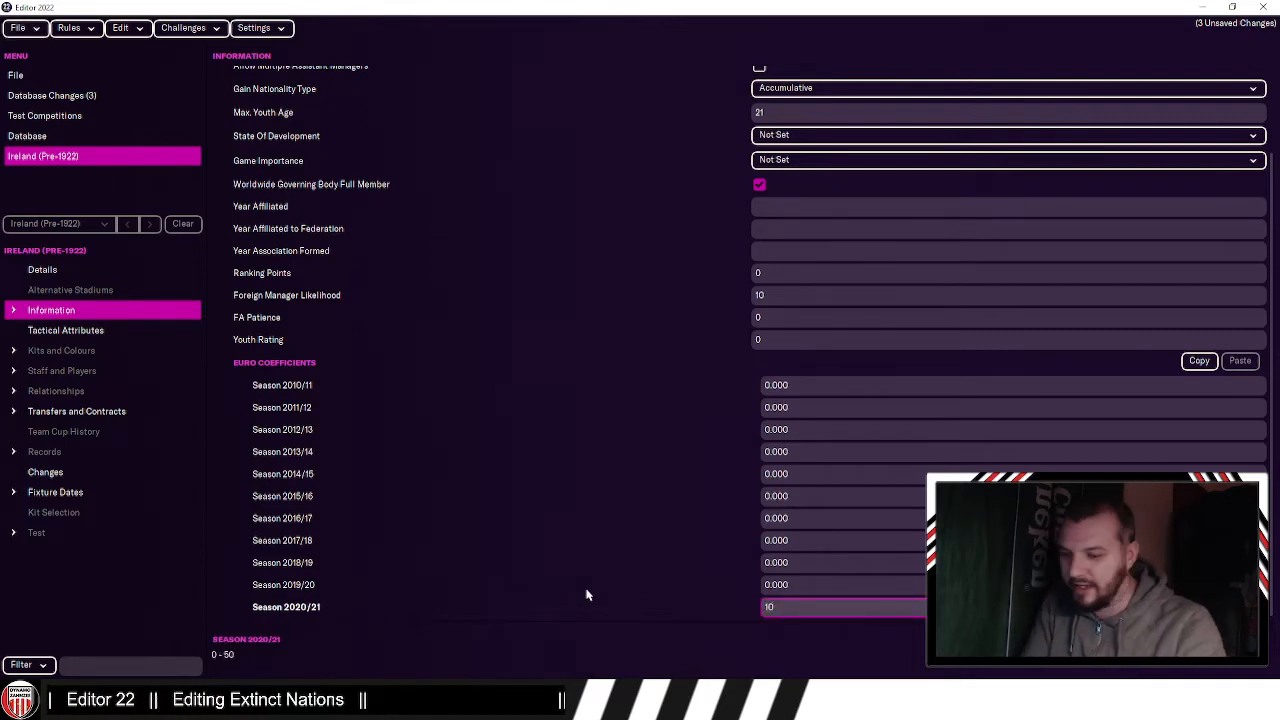
pyautogui.press('BackSpace')
pyautogui.press('BackSpace')
pyautogui.write('20')
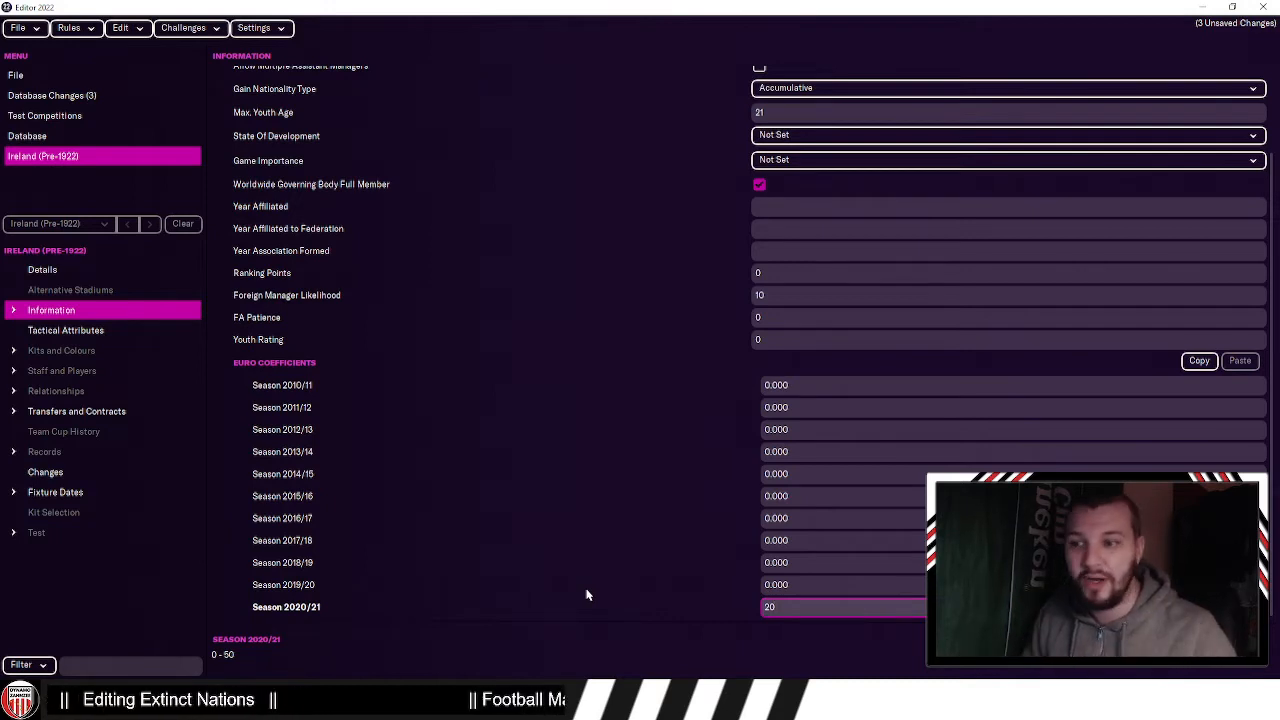
pyautogui.press('Return')
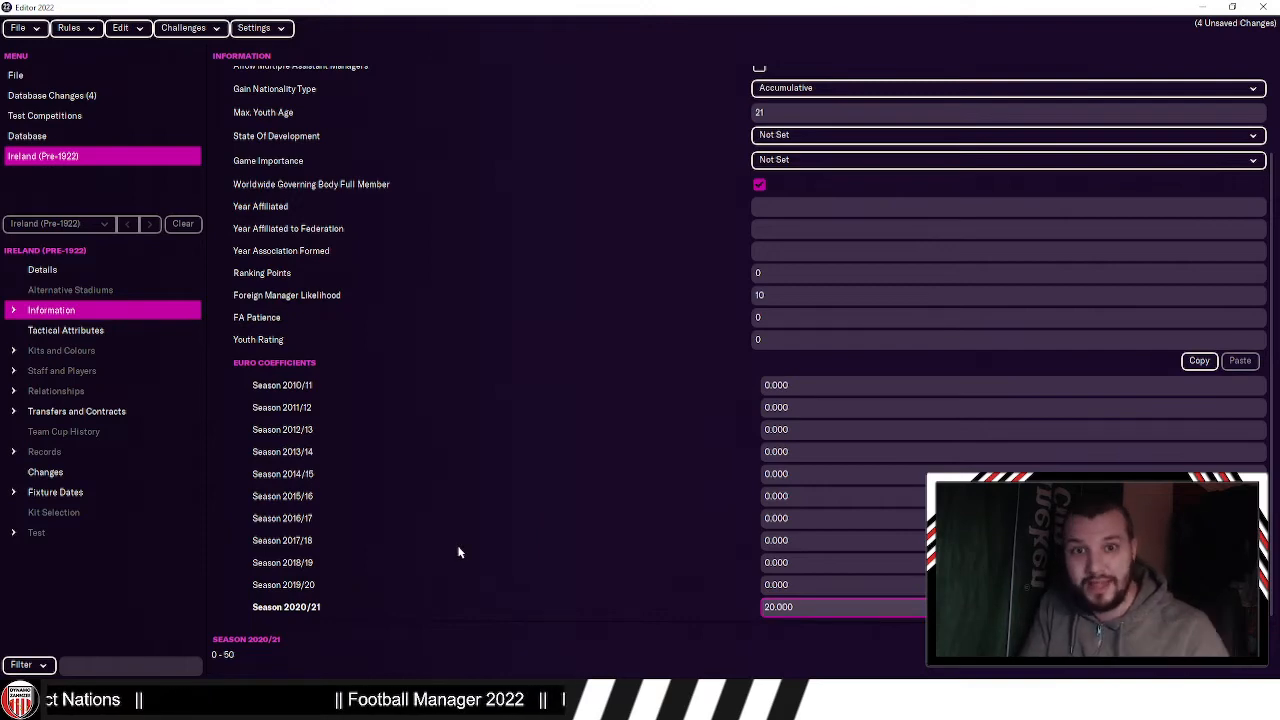
pyautogui.scroll(3, 660, 470)
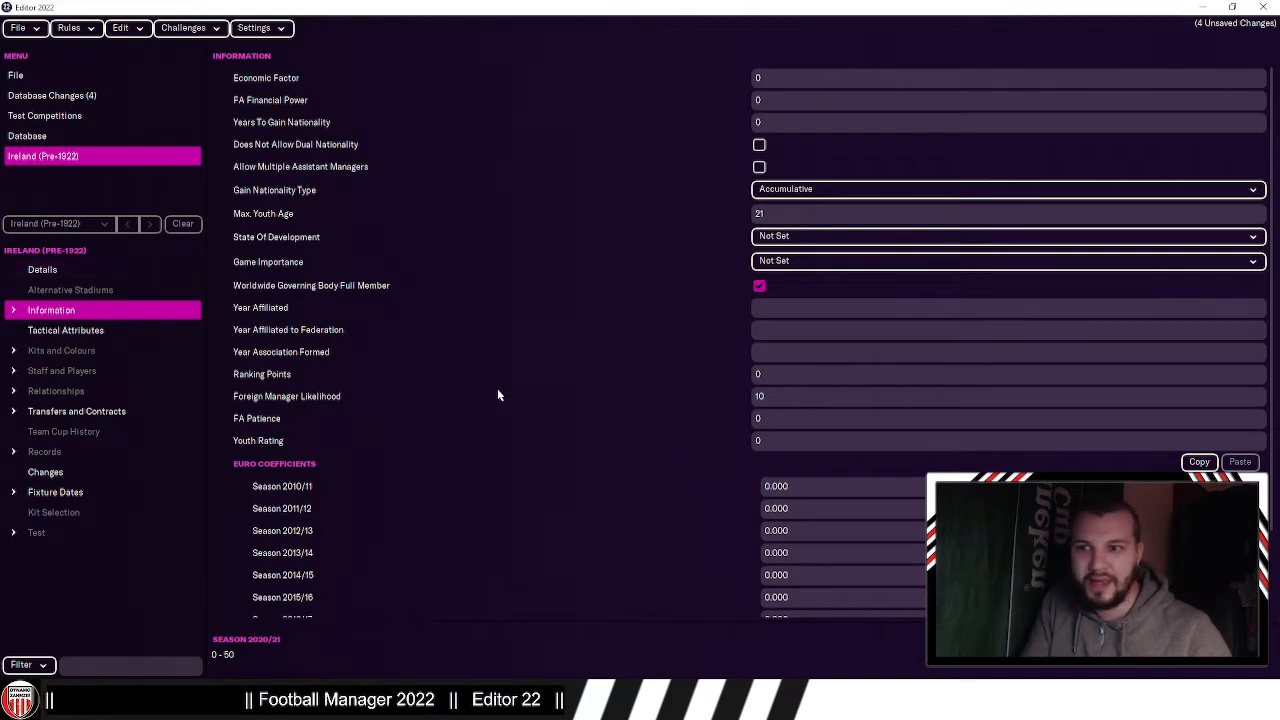
# Step: Add nation rules for Ireland (Pre-1922), keeping the default season update day and season start and end dates
pyautogui.click(12, 276)
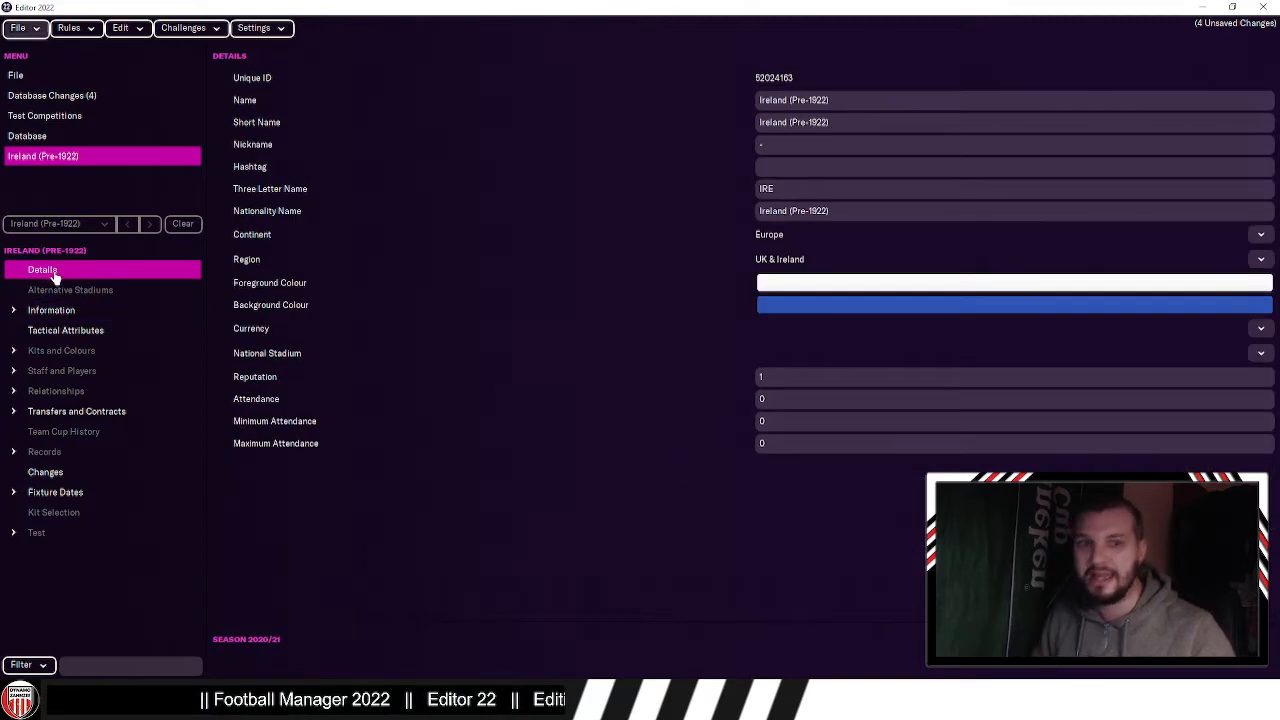
pyautogui.click(70, 28)
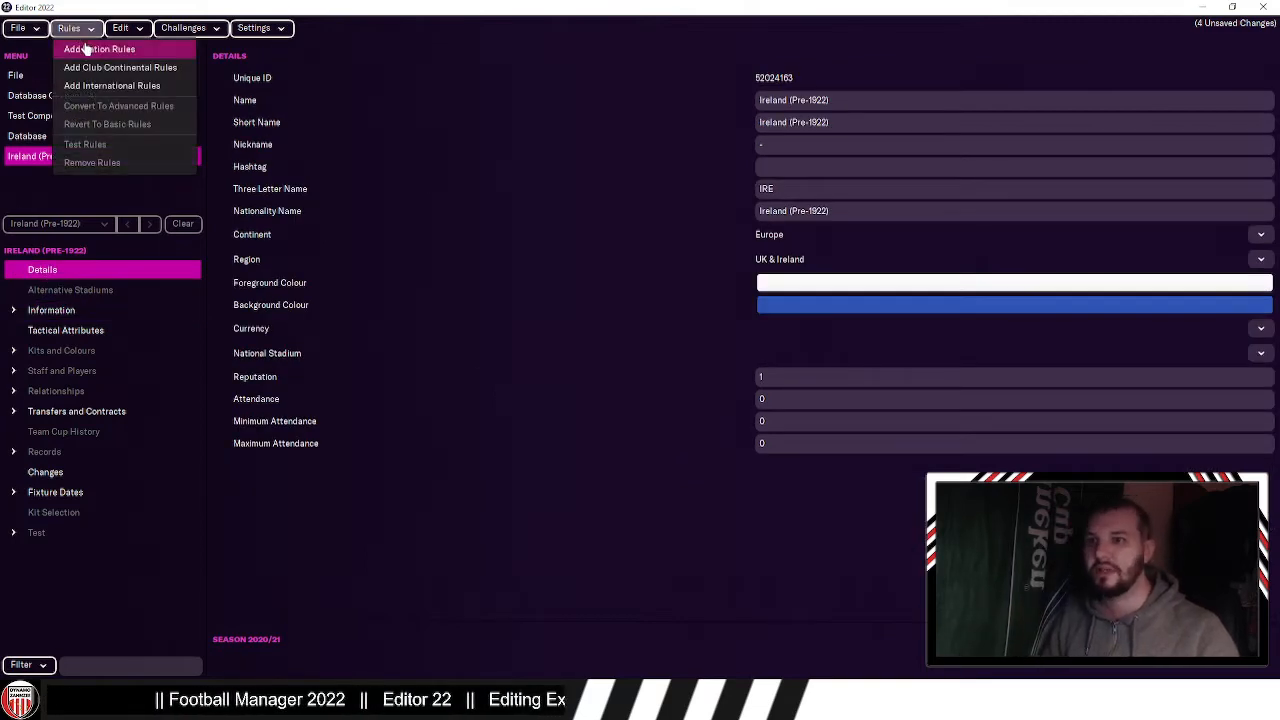
pyautogui.click(85, 48)
pyautogui.click(758, 322)
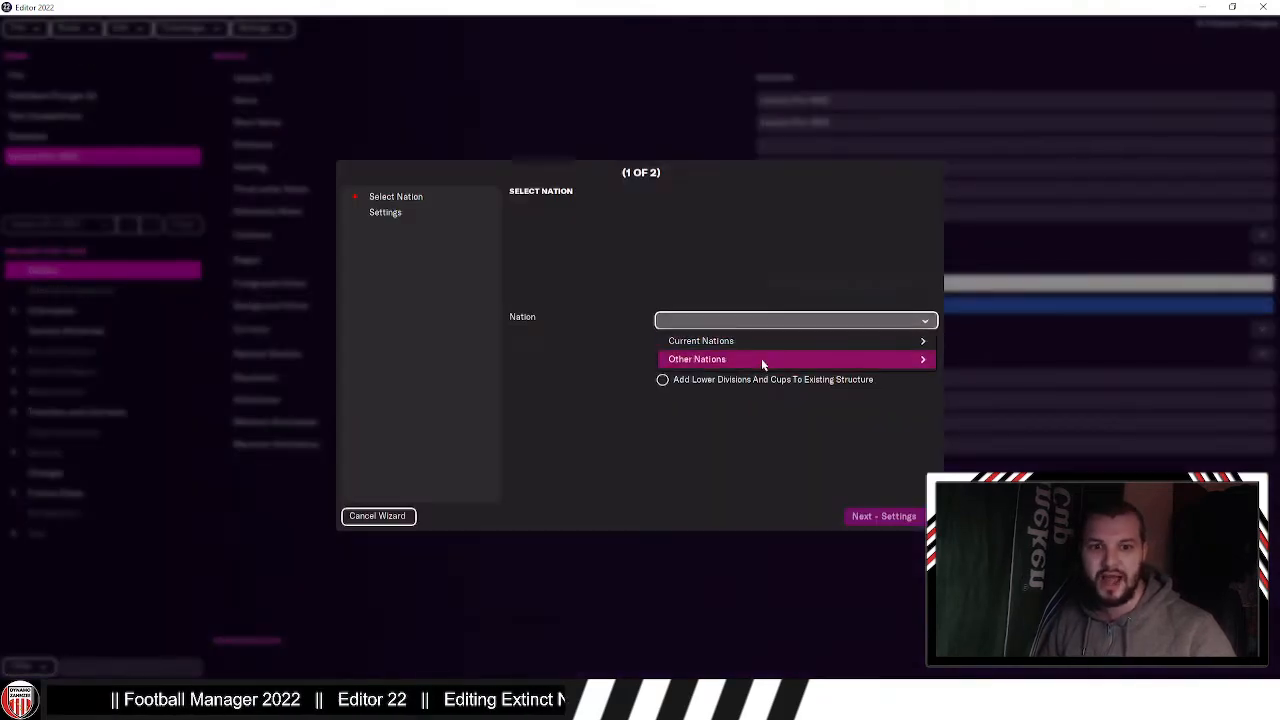
pyautogui.moveTo(761, 361)
pyautogui.scroll(-9, 997, 433)
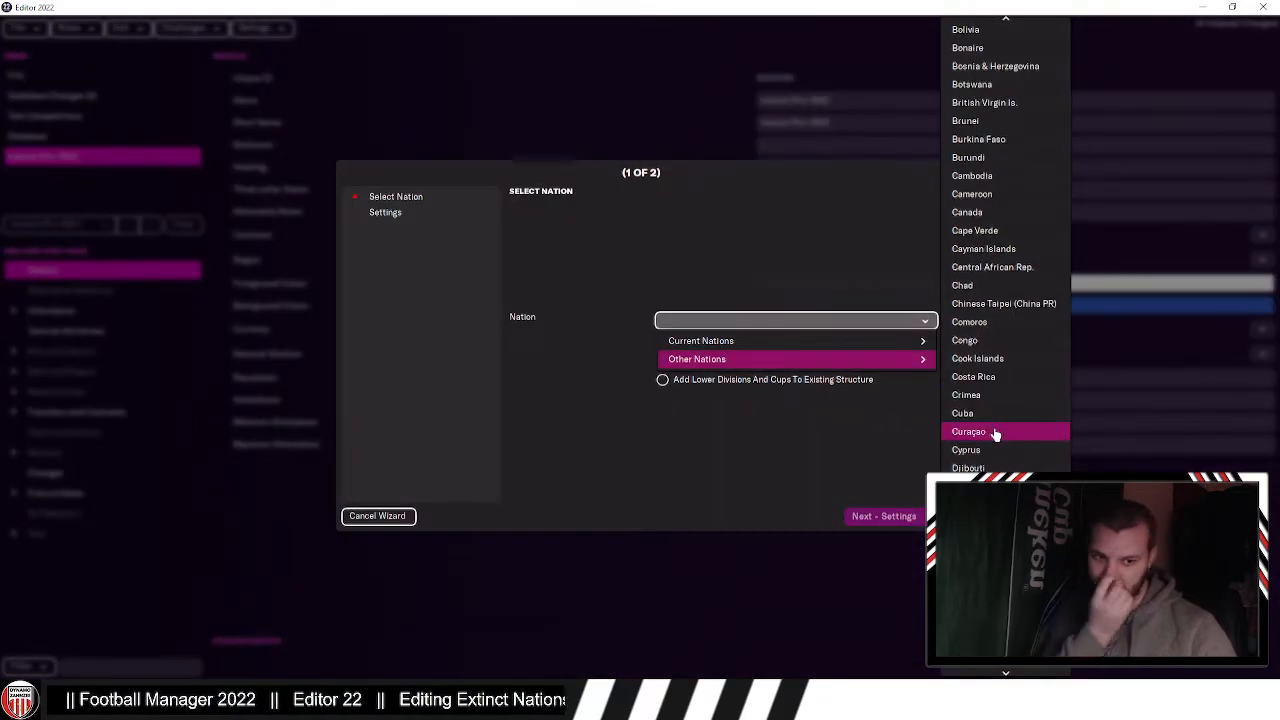
pyautogui.scroll(-8, 995, 430)
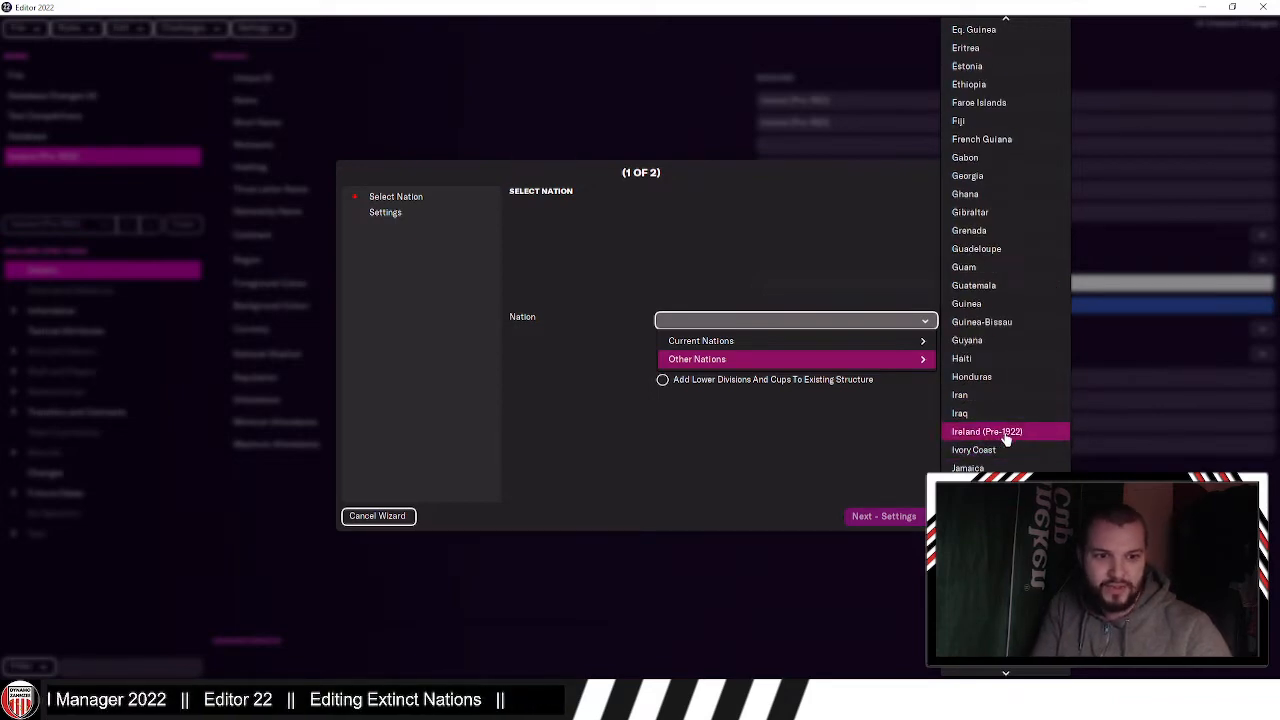
pyautogui.click(997, 433)
pyautogui.click(896, 517)
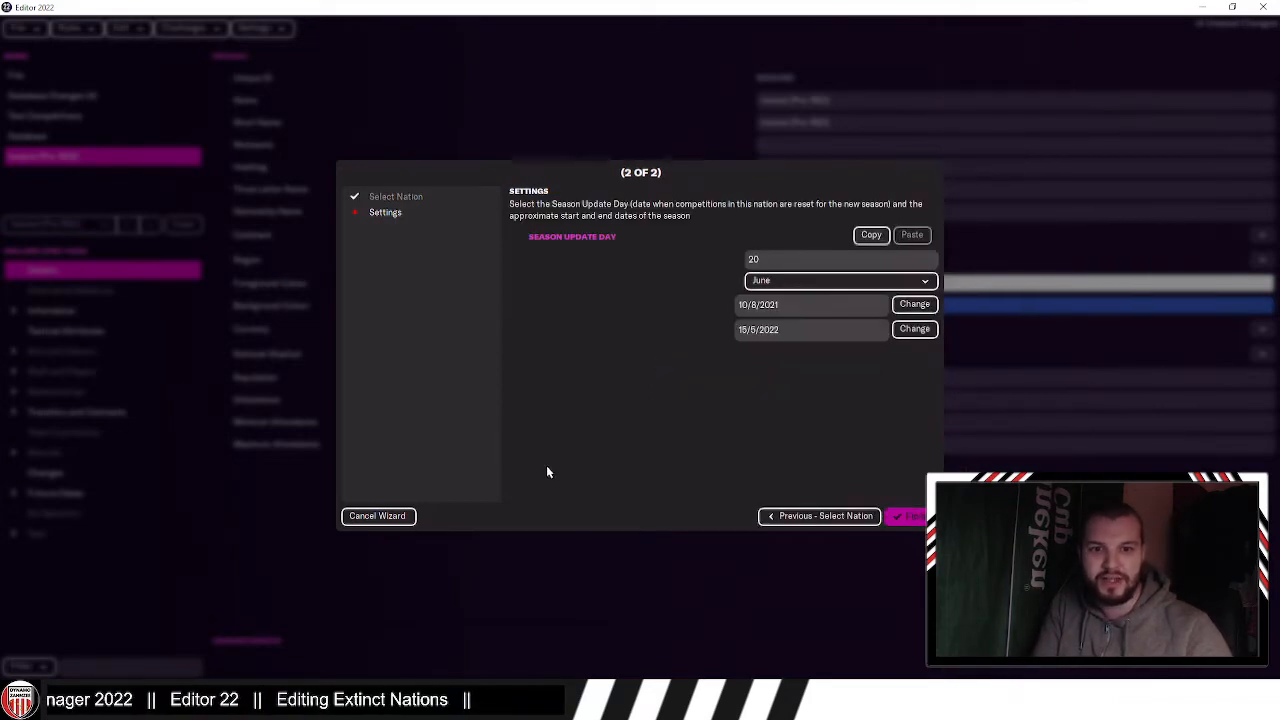
pyautogui.click(903, 517)
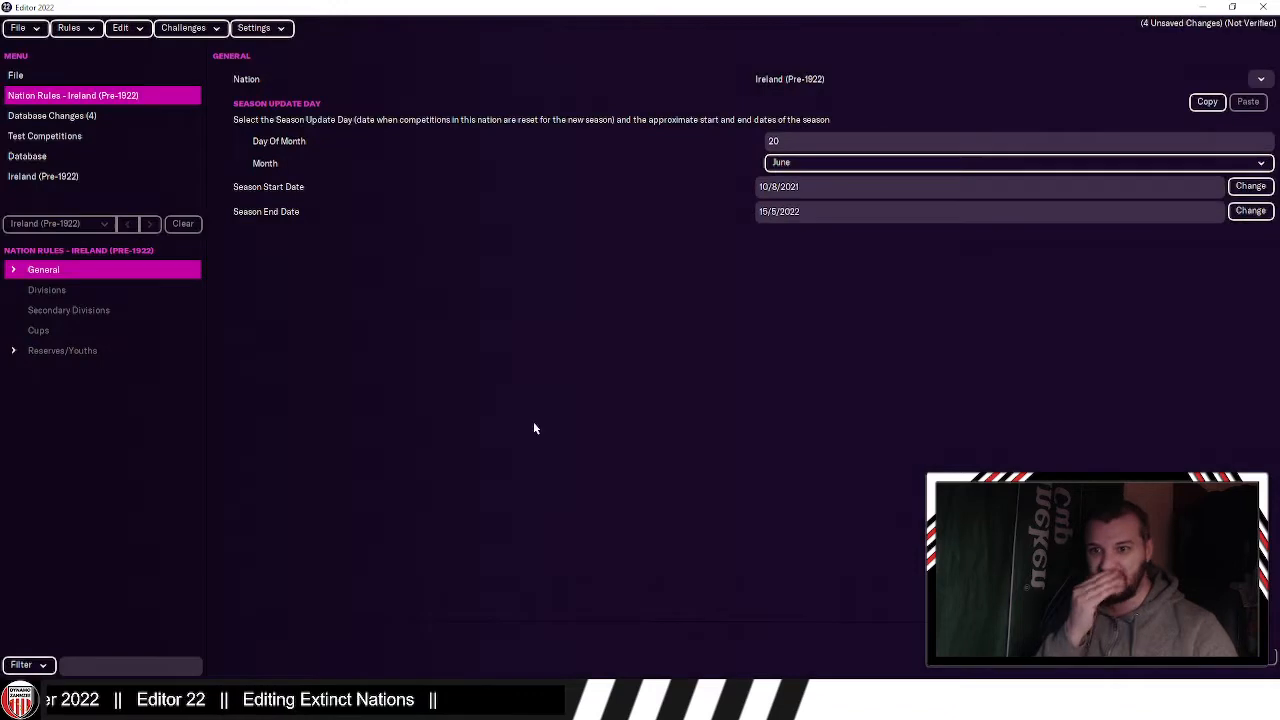
# Step: Filter the database's clubs to those whose nation contains "ireland" and open all of them together for bulk editing
pyautogui.click(60, 160)
pyautogui.click(82, 310)
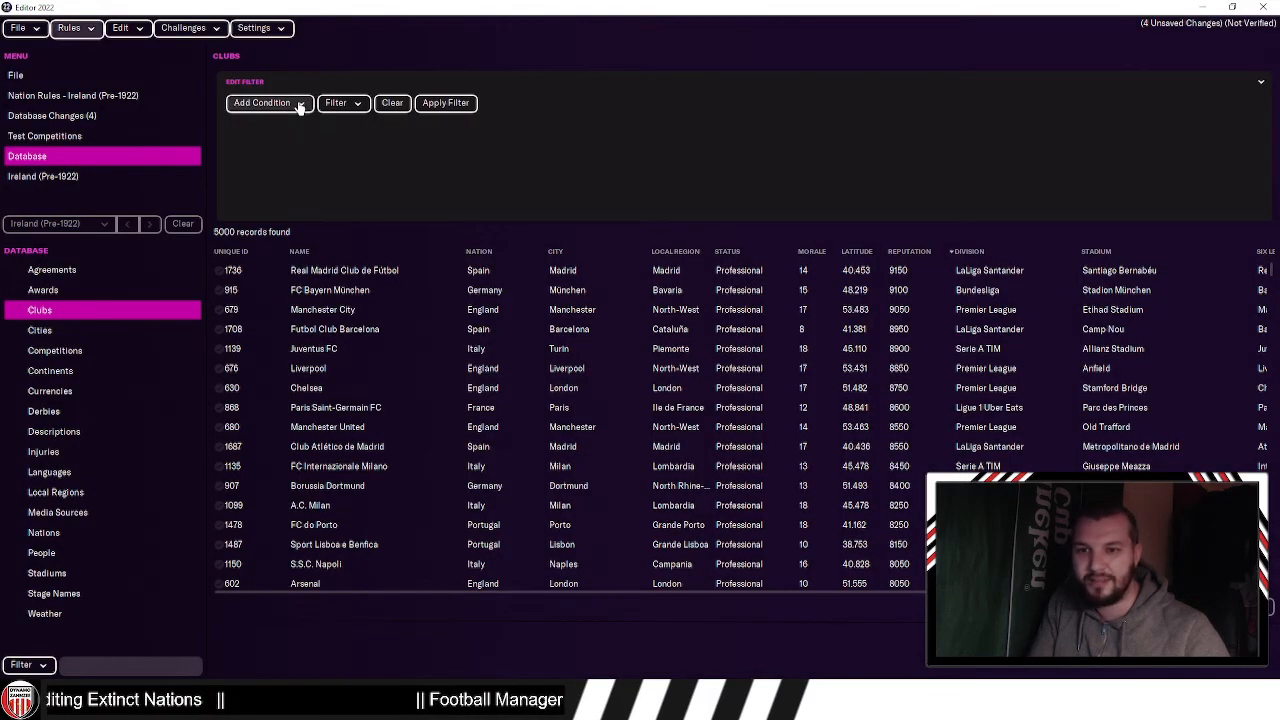
pyautogui.click(299, 105)
pyautogui.click(253, 234)
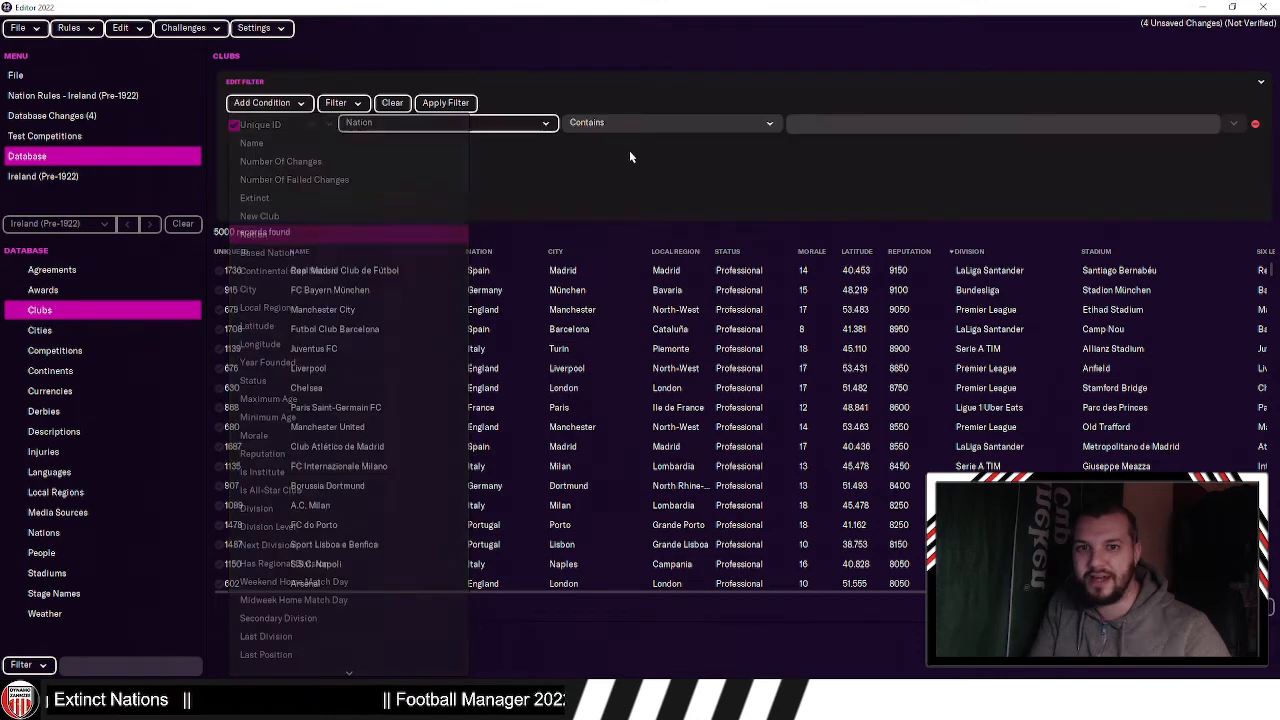
pyautogui.click(663, 126)
pyautogui.click(637, 181)
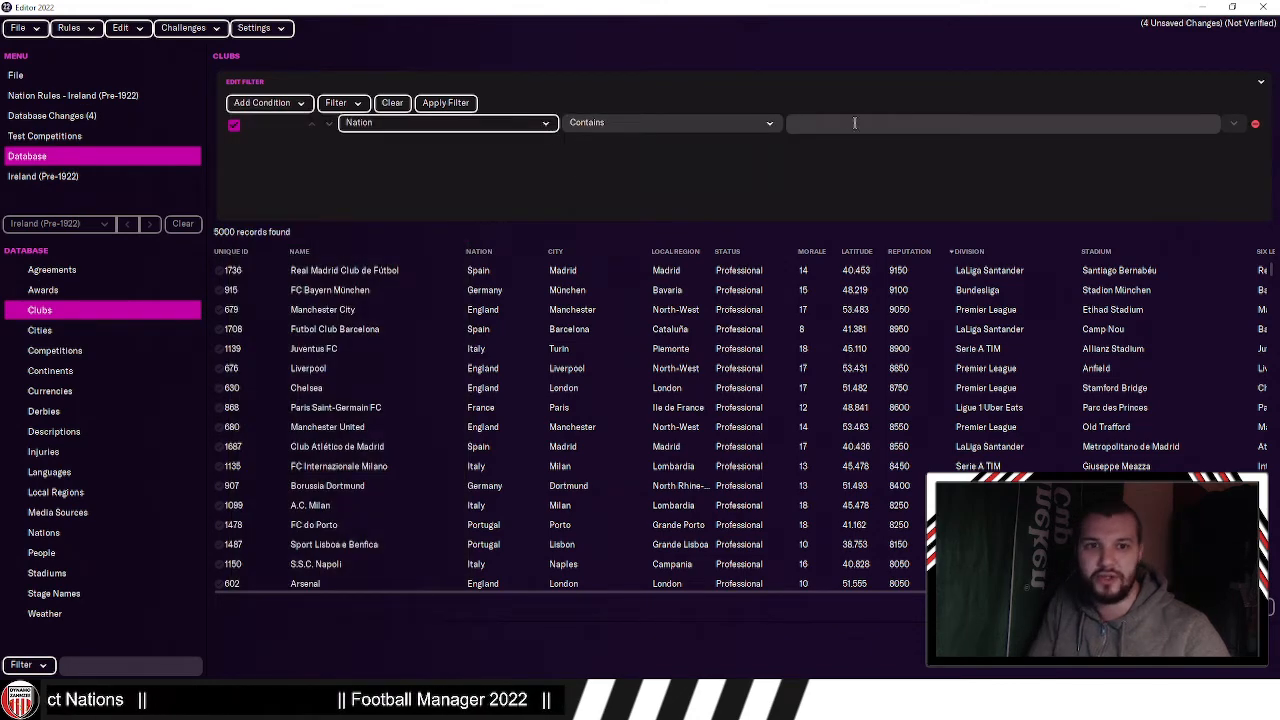
pyautogui.write('ireland')
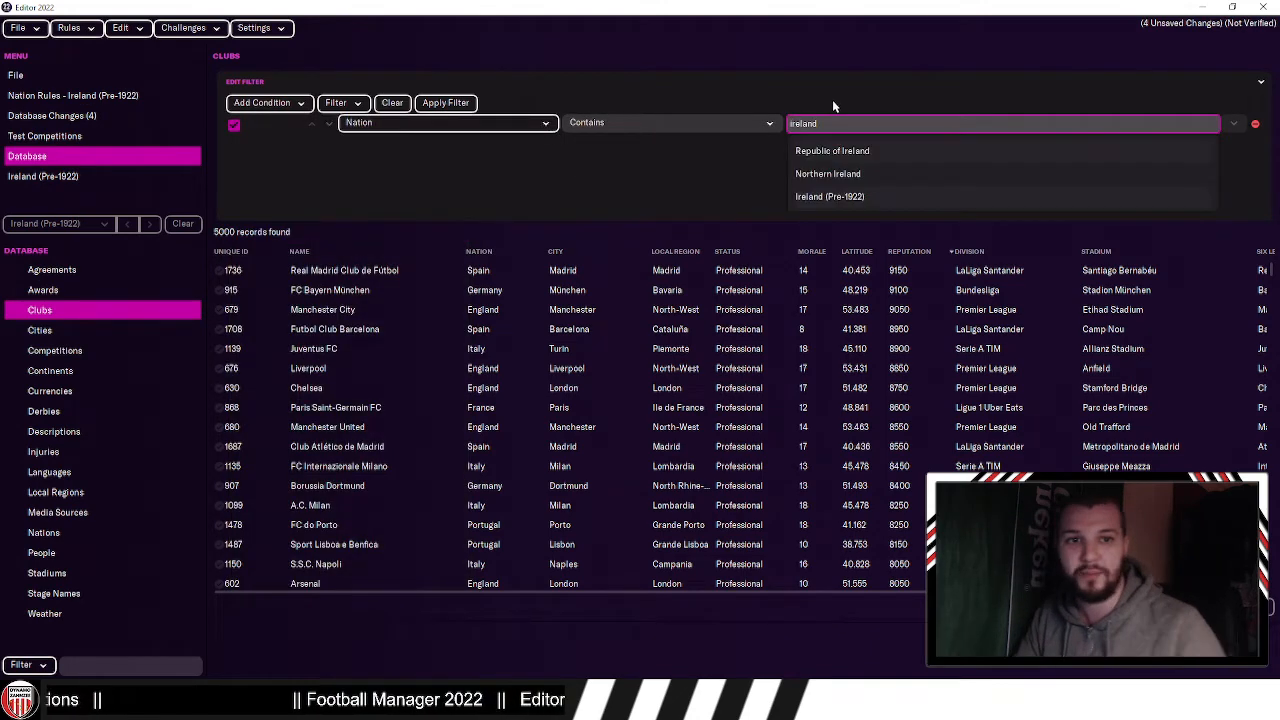
pyautogui.press('Return')
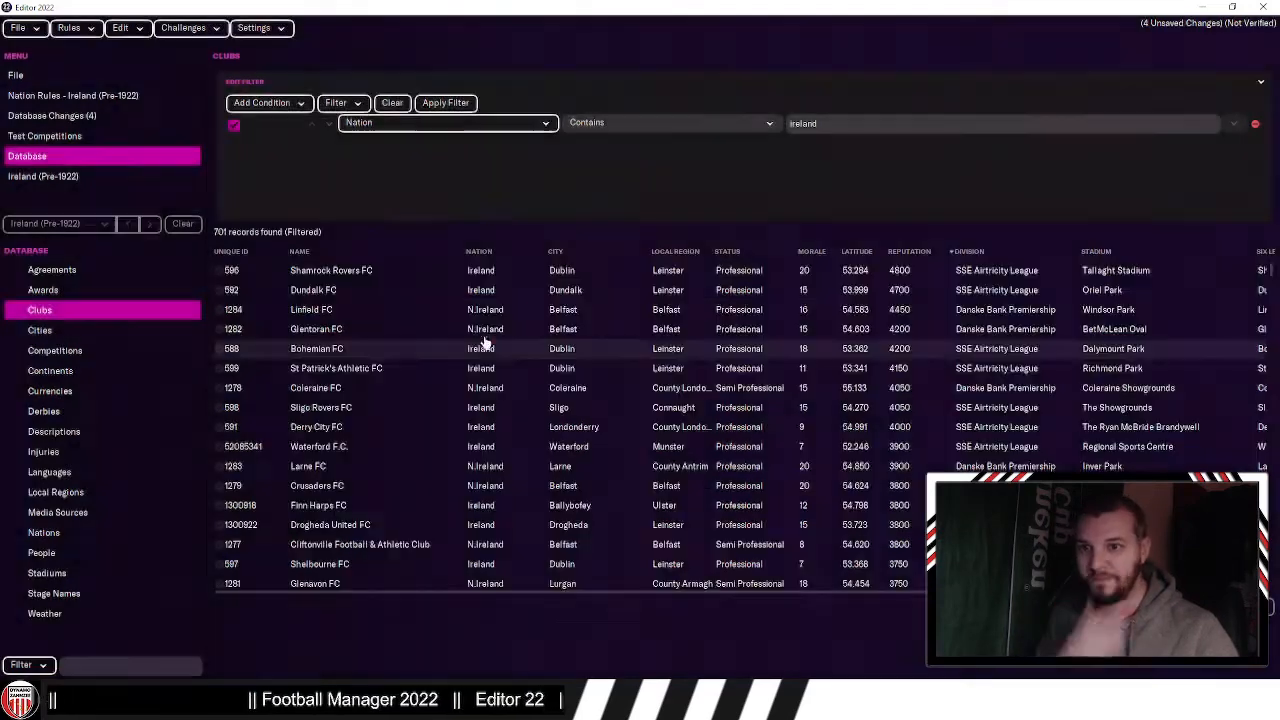
pyautogui.hotkey('ctrl', 'a')
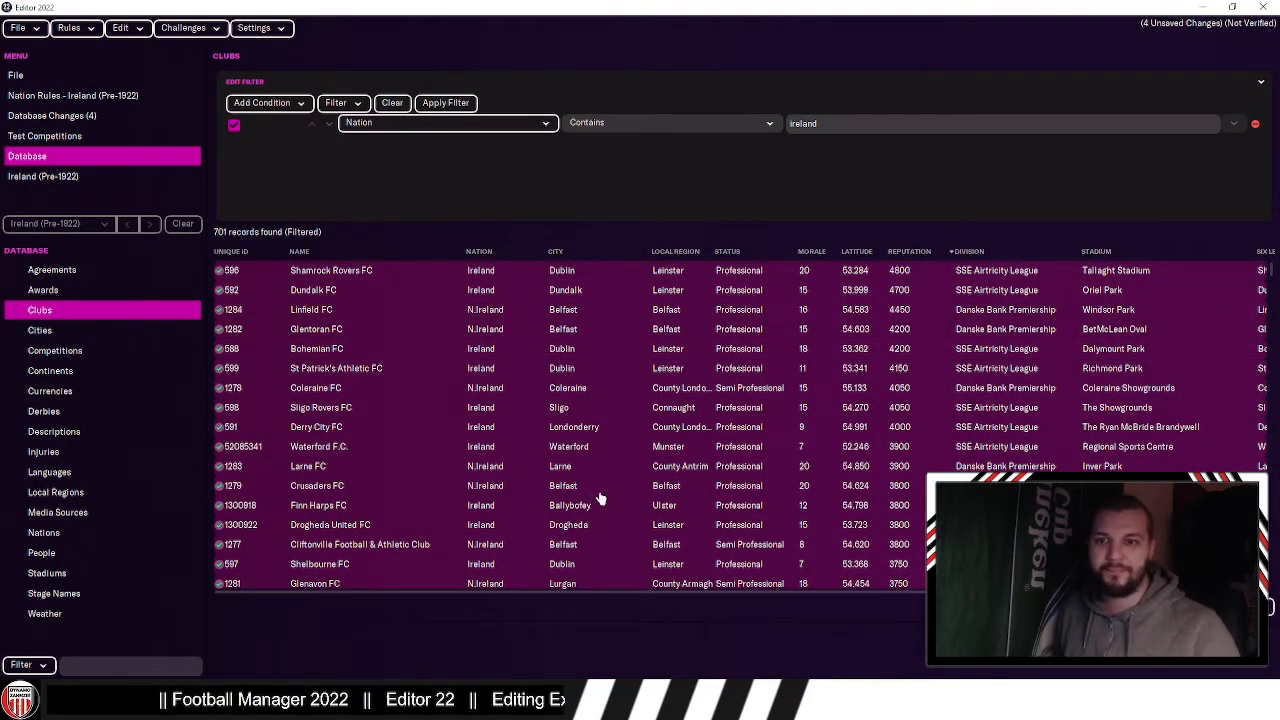
pyautogui.click(1248, 607)
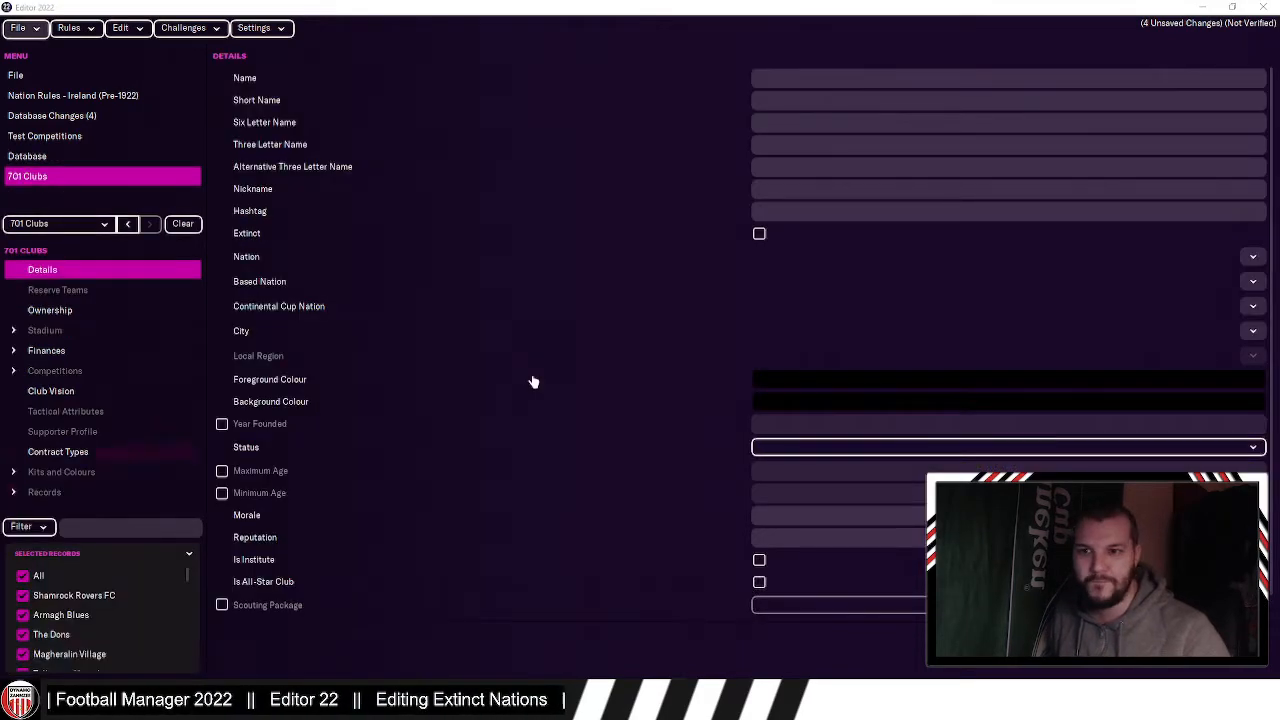
# Step: Set both the Nation and the Continental Cup Nation of all the selected clubs to Ireland (Pre-1922)
pyautogui.click(1255, 258)
pyautogui.click(1248, 277)
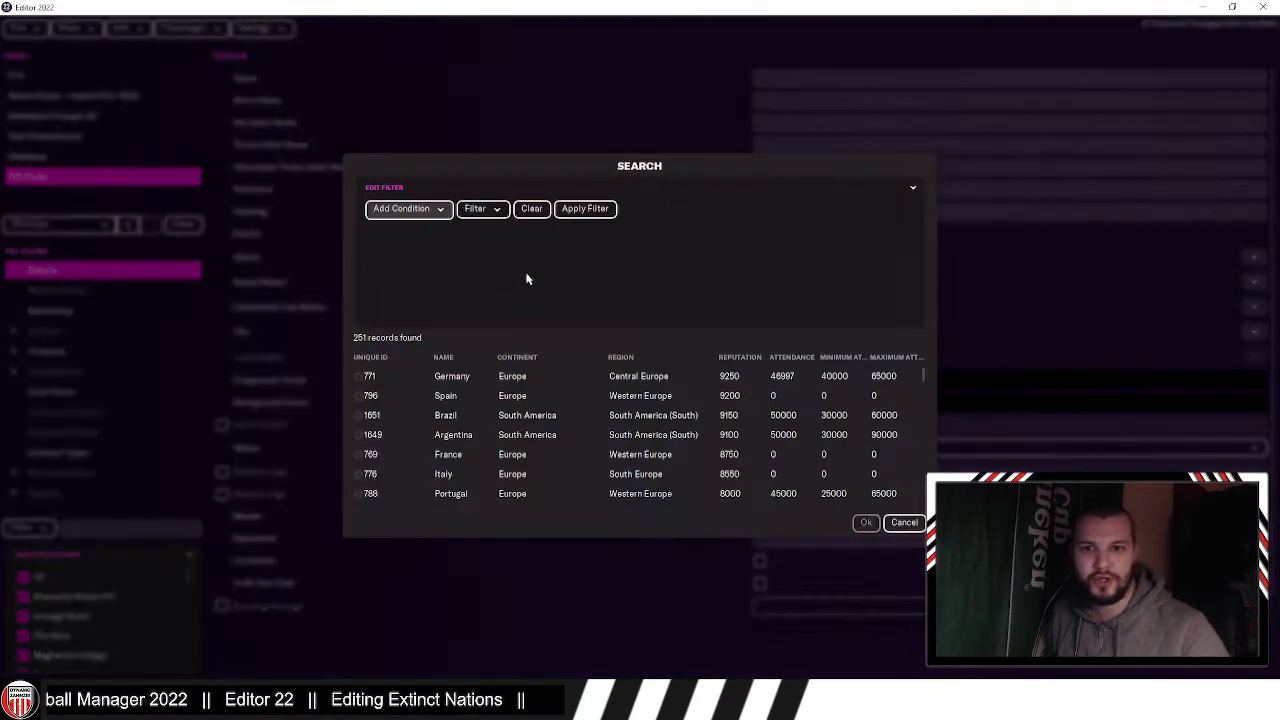
pyautogui.click(440, 209)
pyautogui.click(441, 250)
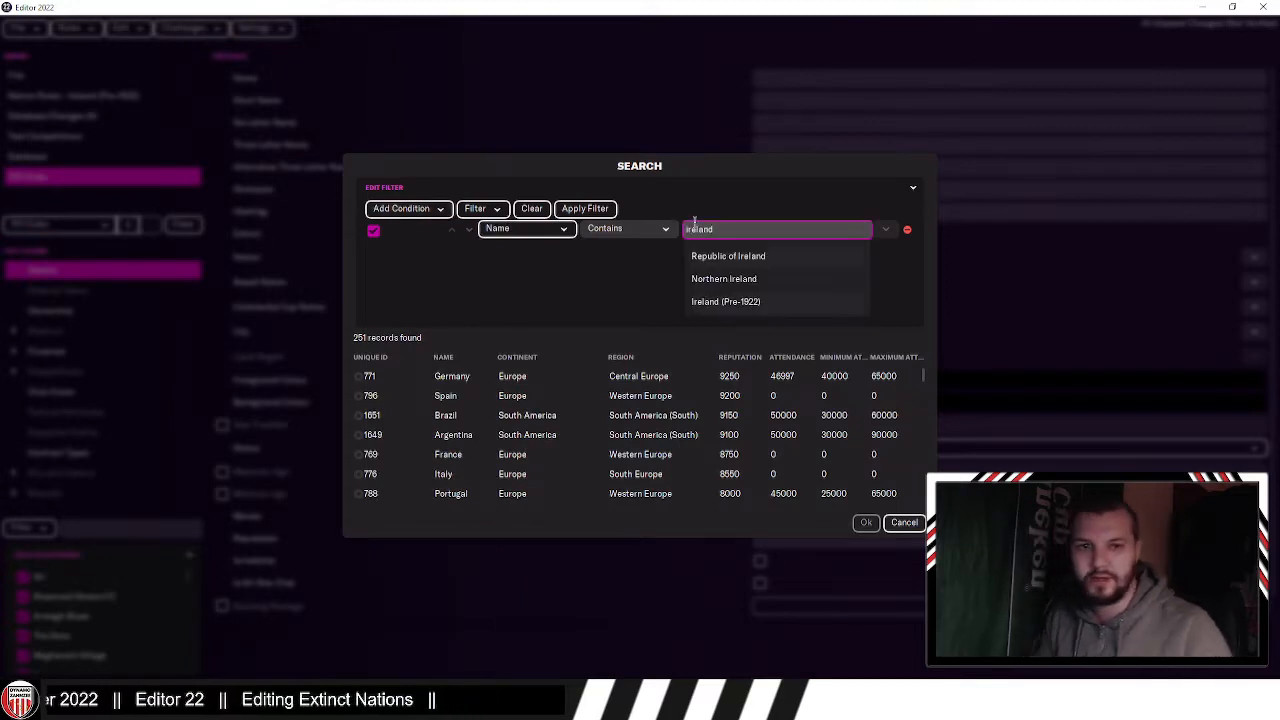
pyautogui.press('Return')
pyautogui.click(573, 424)
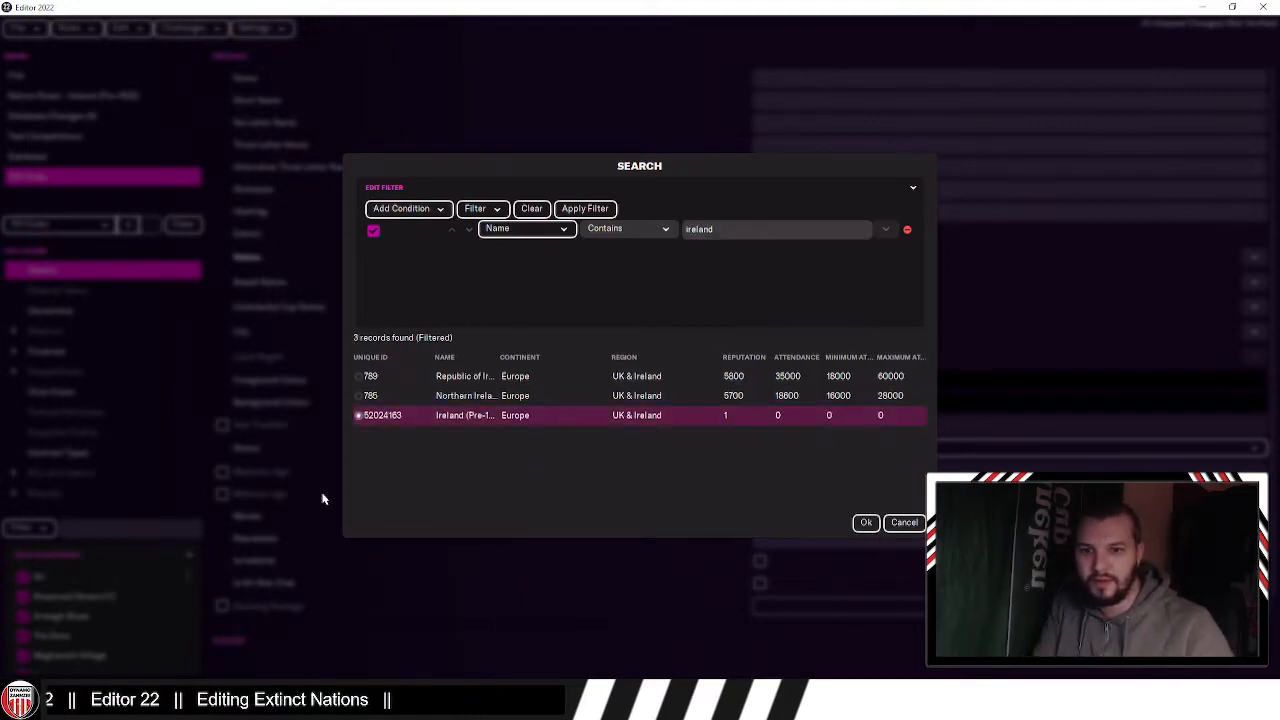
pyautogui.click(866, 523)
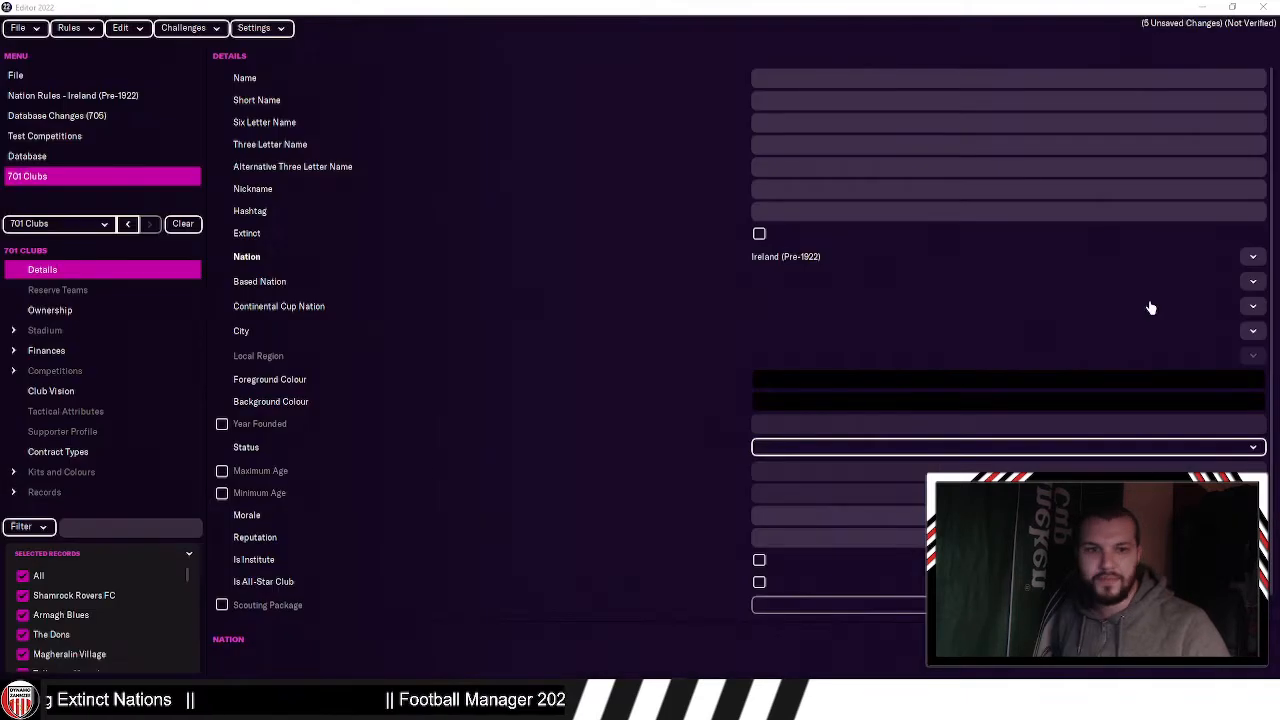
pyautogui.click(1251, 307)
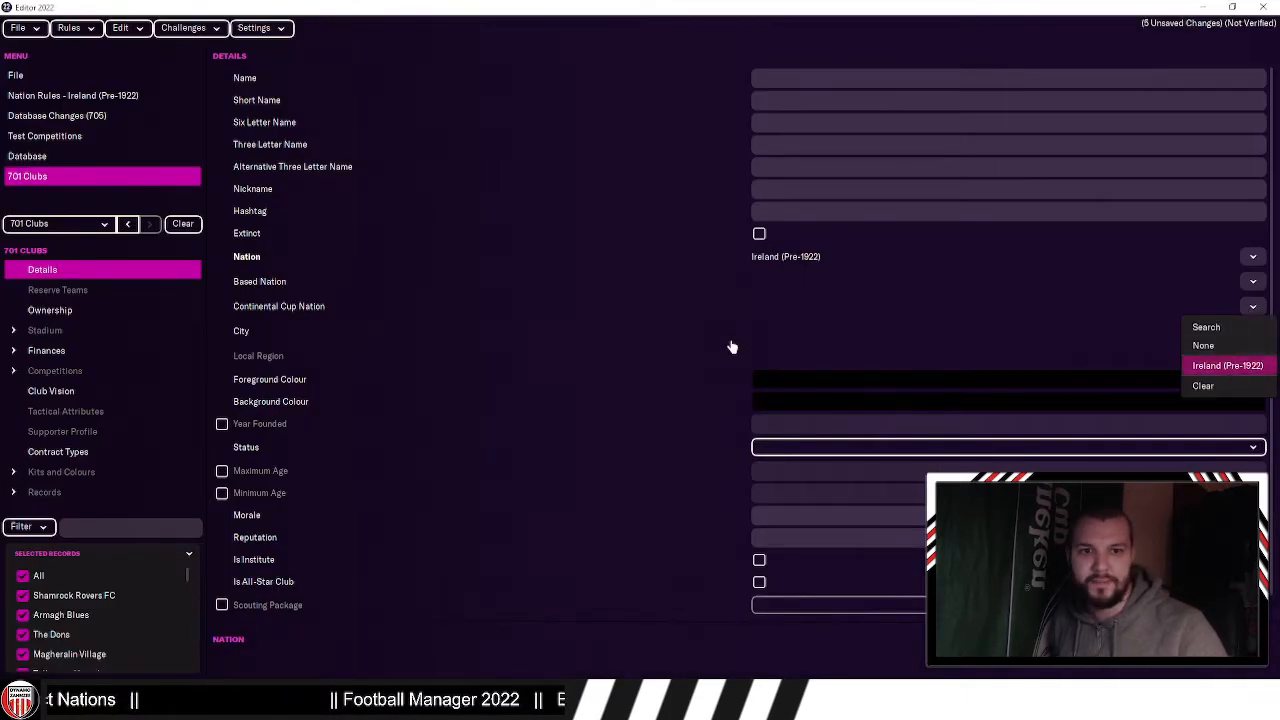
pyautogui.click(1227, 365)
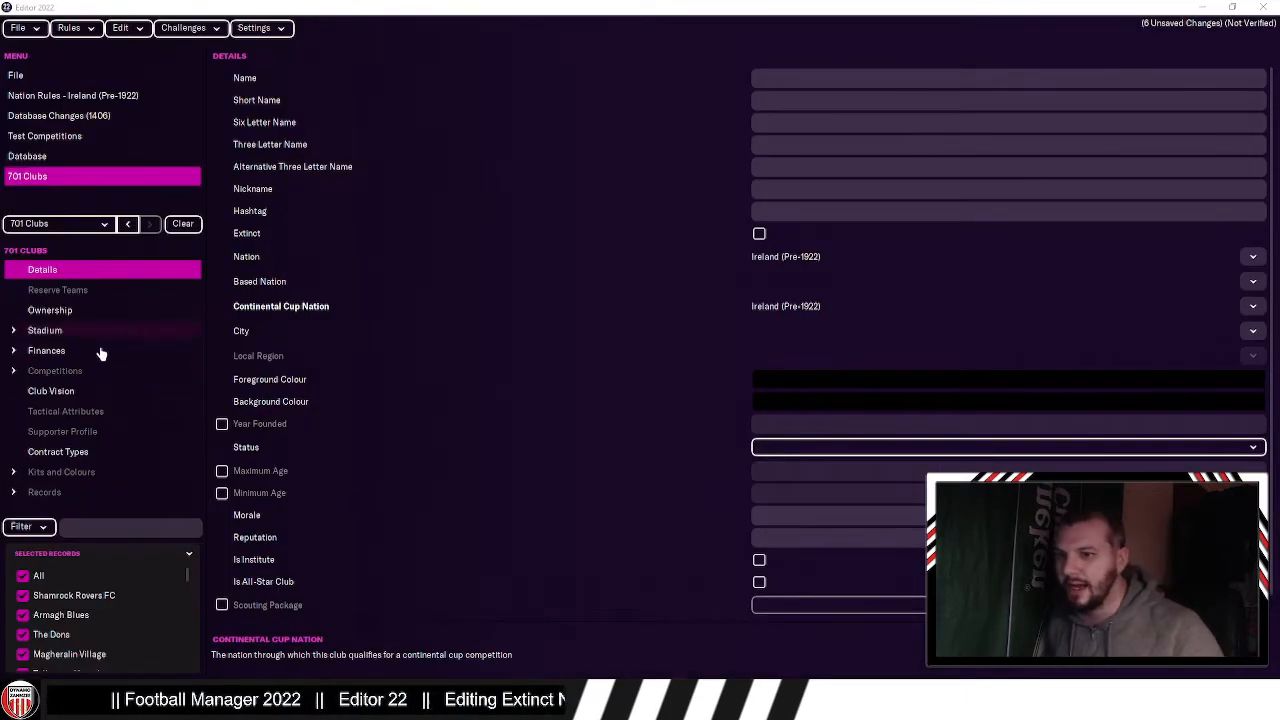
# Step: Set the Division of all the selected clubs to None in their general competition settings
pyautogui.click(150, 369)
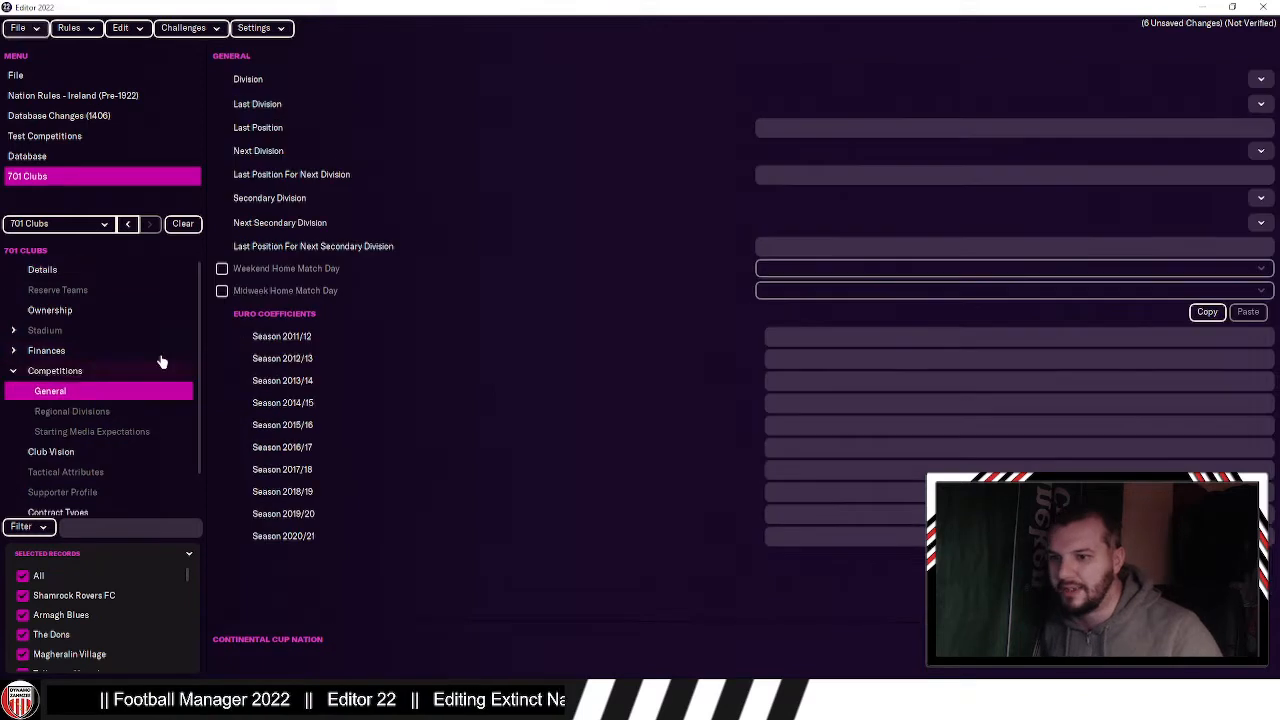
pyautogui.click(1255, 88)
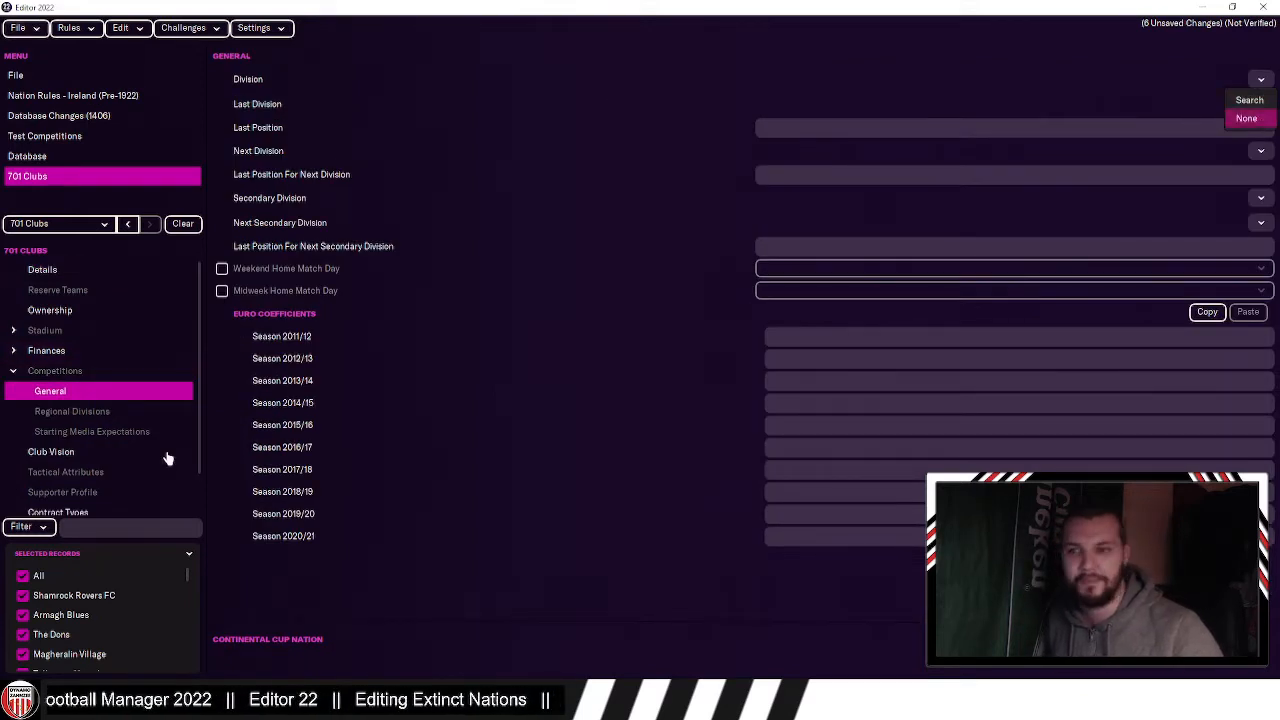
pyautogui.click(1247, 118)
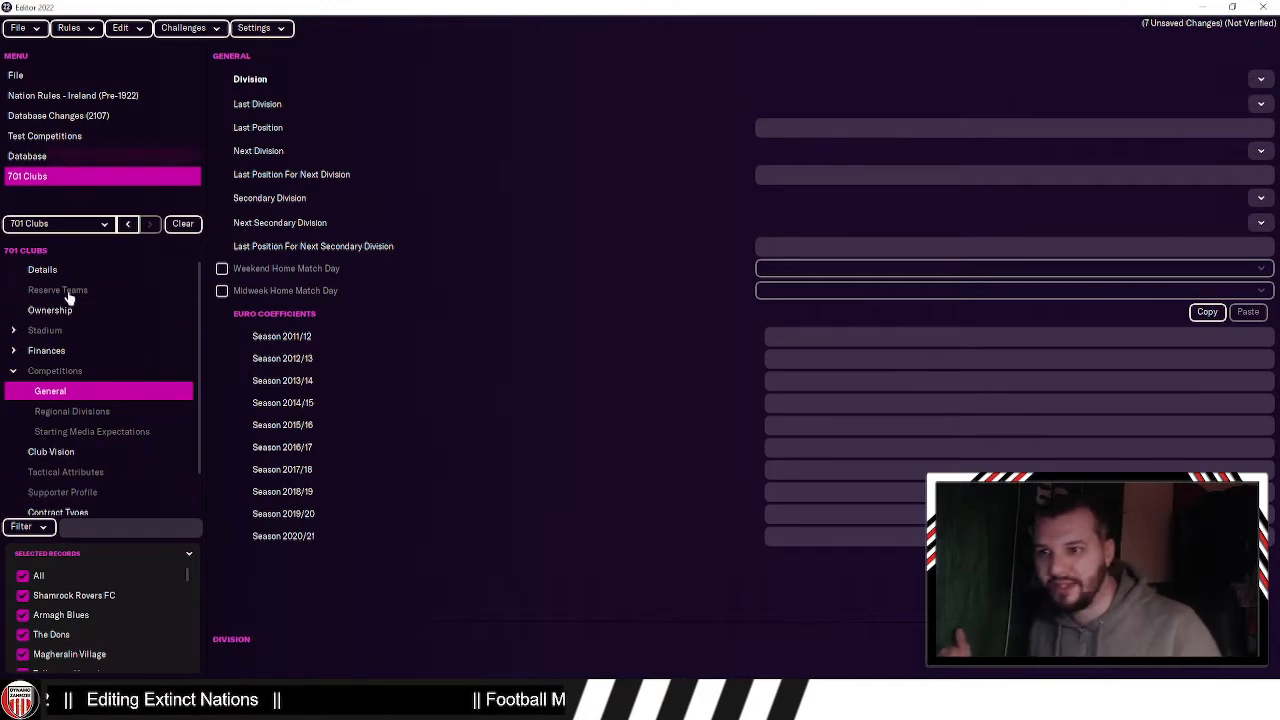
# Step: Filter the database's nations by names containing "ireland" and open Republic of Ireland and Northern Ireland together for editing
pyautogui.click(60, 158)
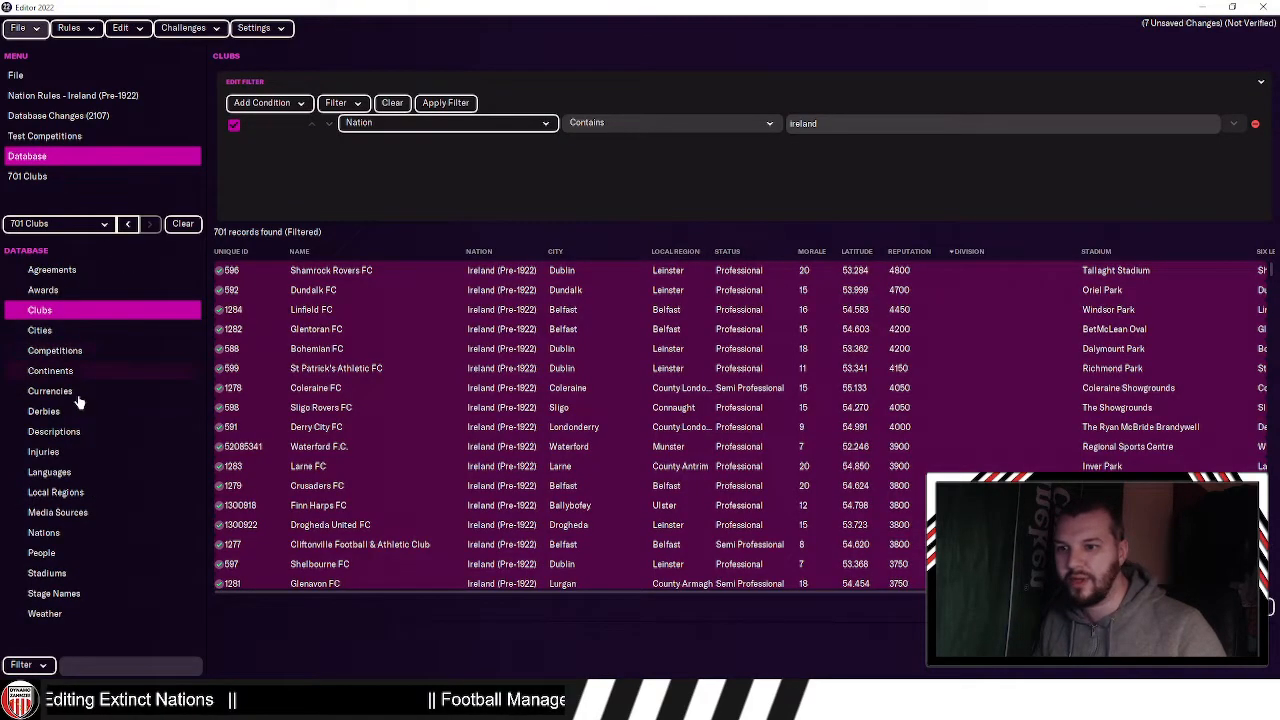
pyautogui.click(82, 532)
pyautogui.click(262, 102)
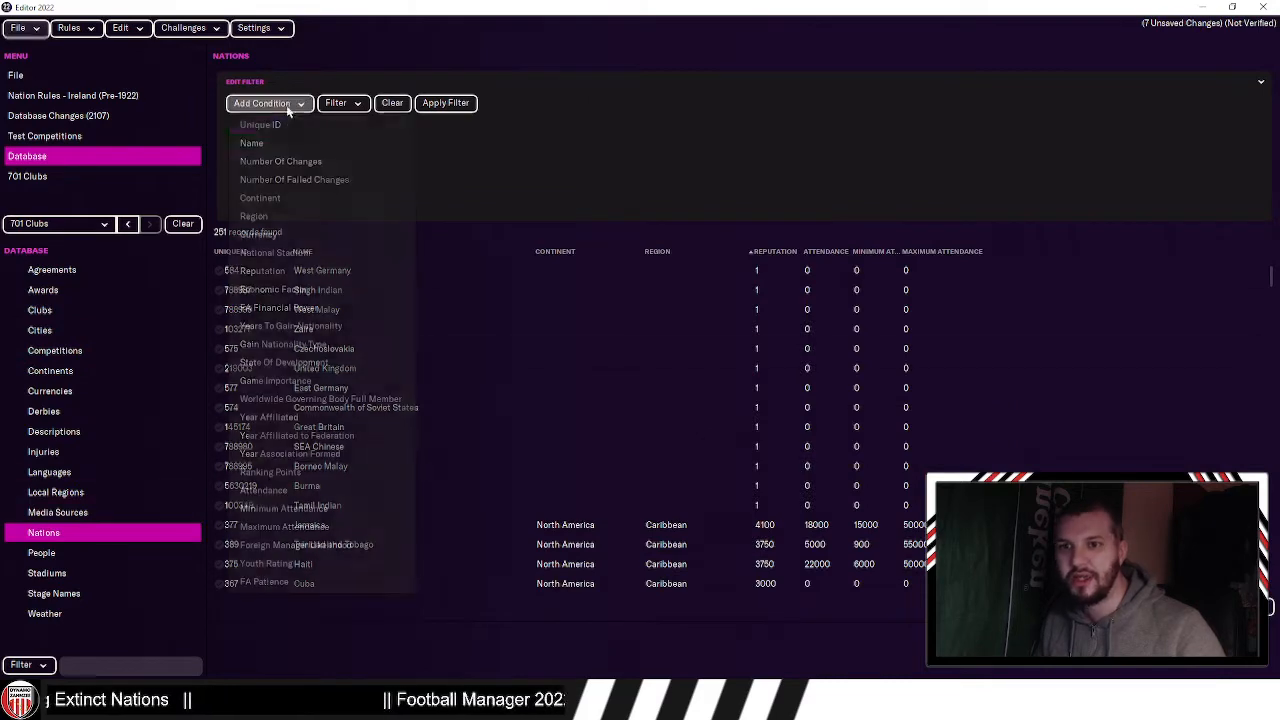
pyautogui.click(250, 137)
pyautogui.write('ireland')
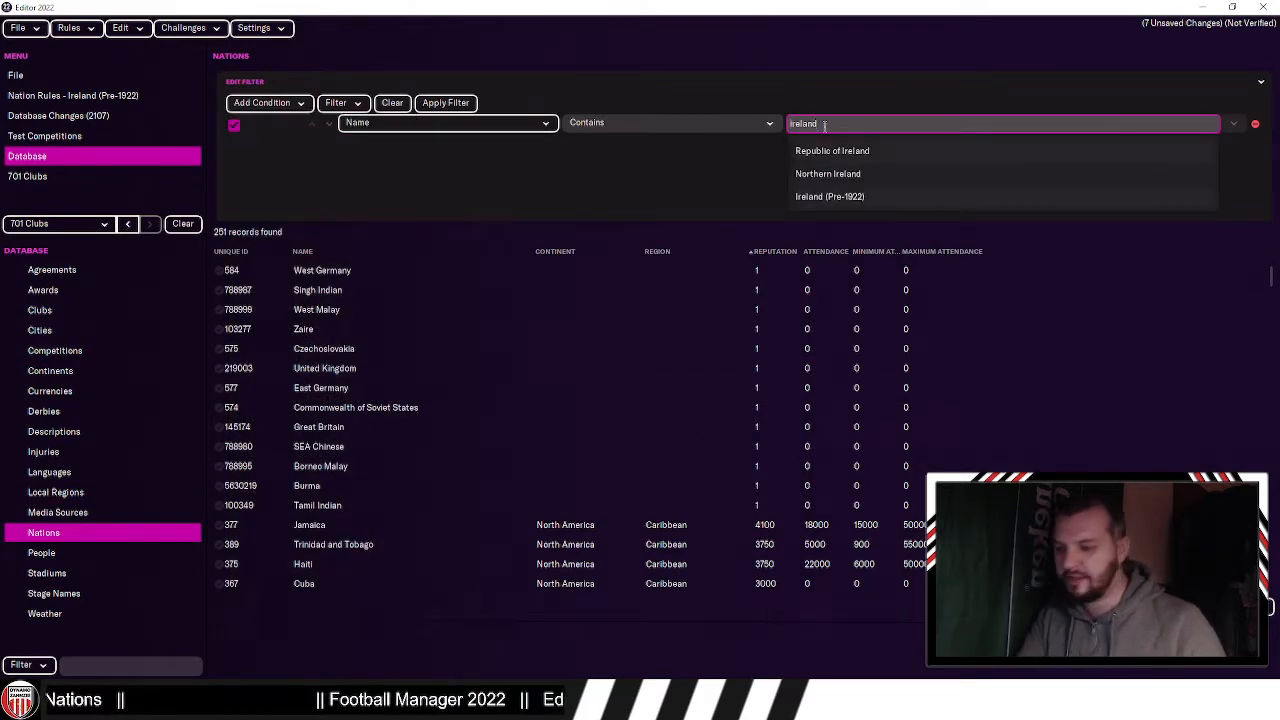
pyautogui.press('Return')
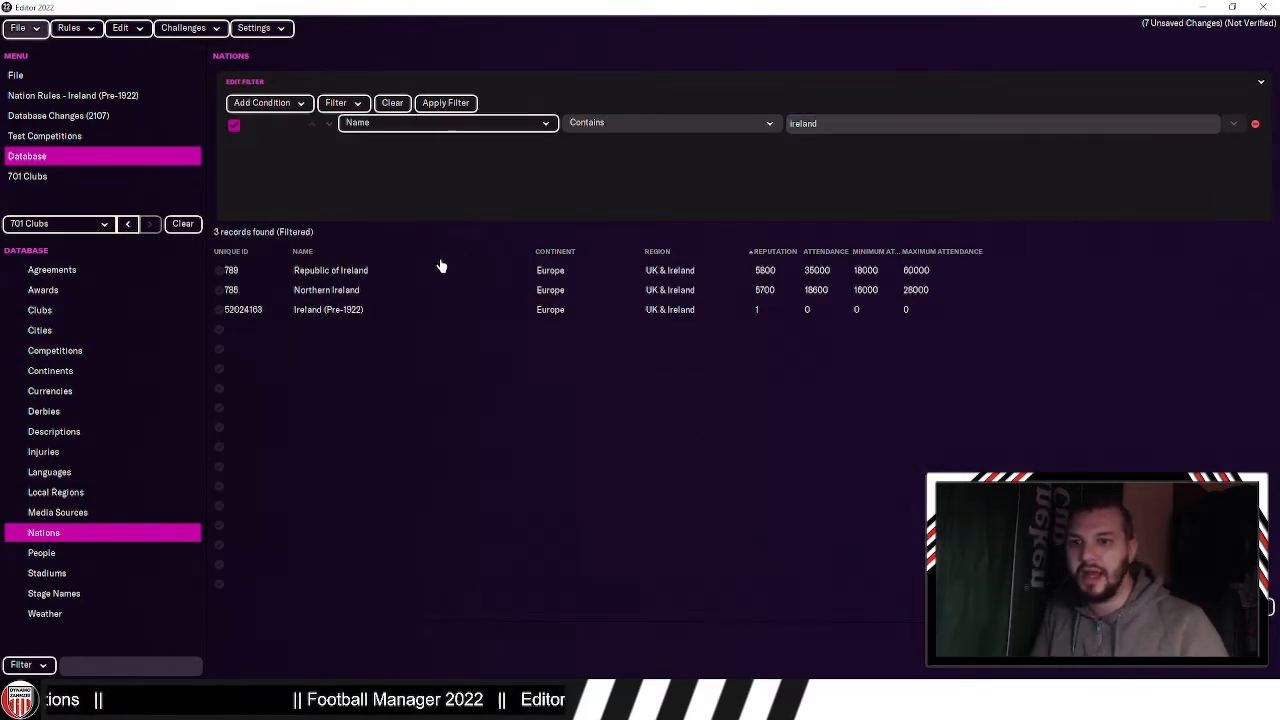
pyautogui.moveTo(437, 267); pyautogui.dragTo(427, 294)
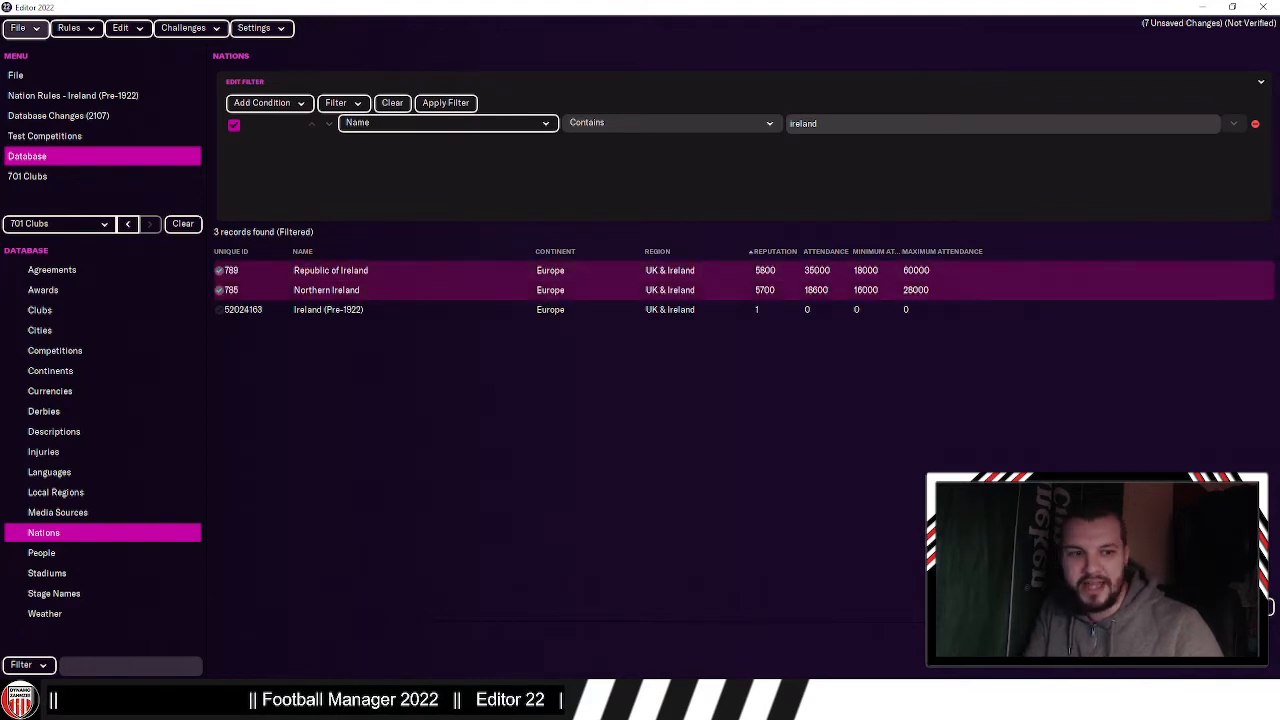
pyautogui.click(1253, 607)
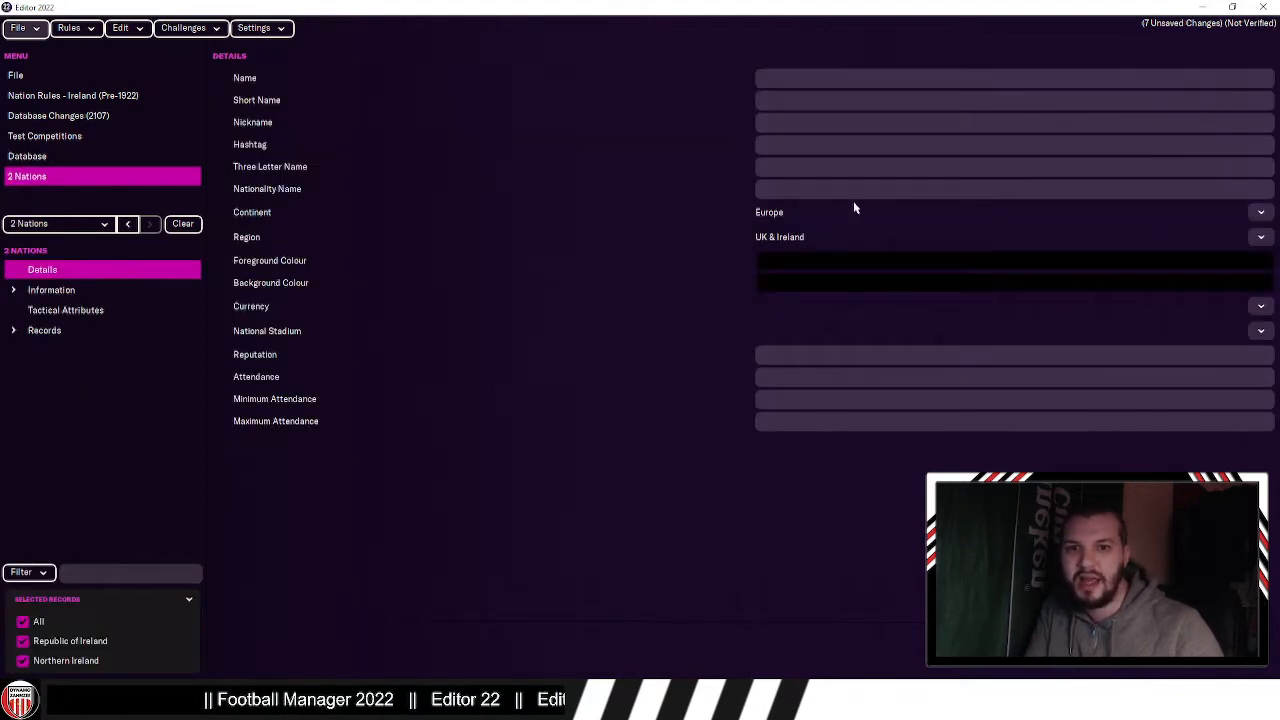
# Step: Set the Continent and Region of Republic of Ireland and Northern Ireland to None
pyautogui.click(1260, 212)
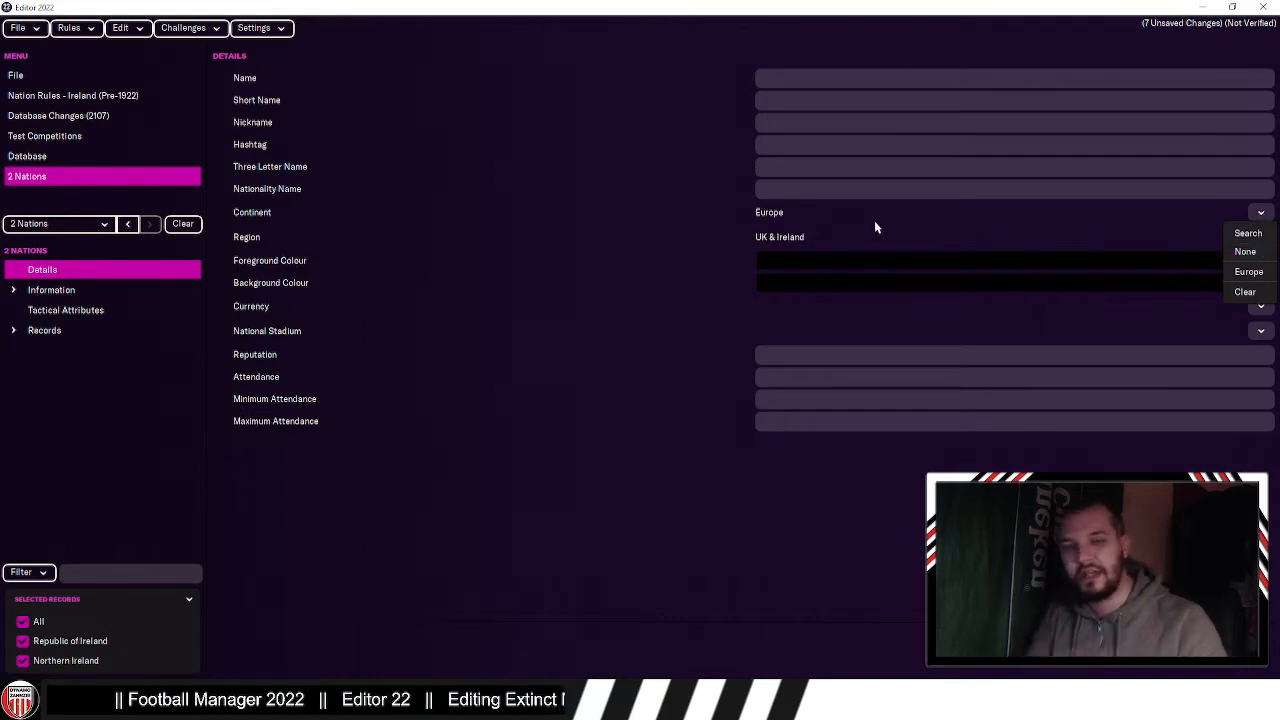
pyautogui.click(714, 469)
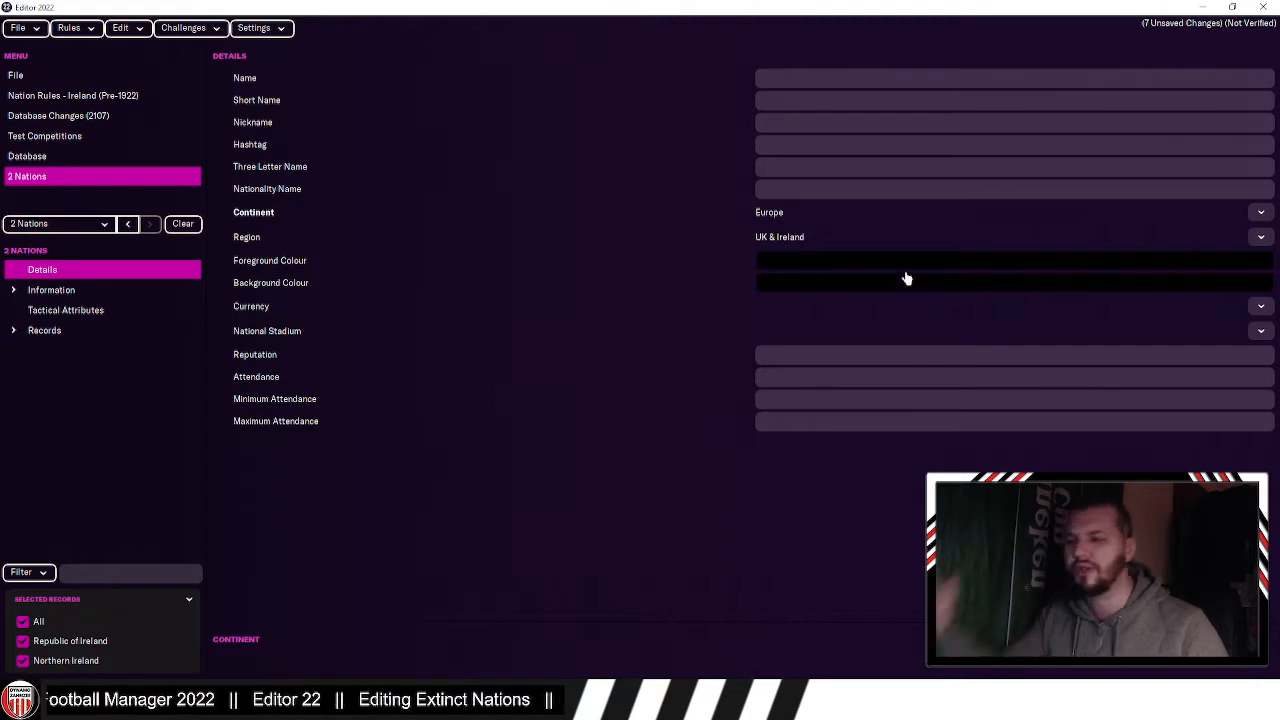
pyautogui.click(1258, 213)
pyautogui.click(1245, 251)
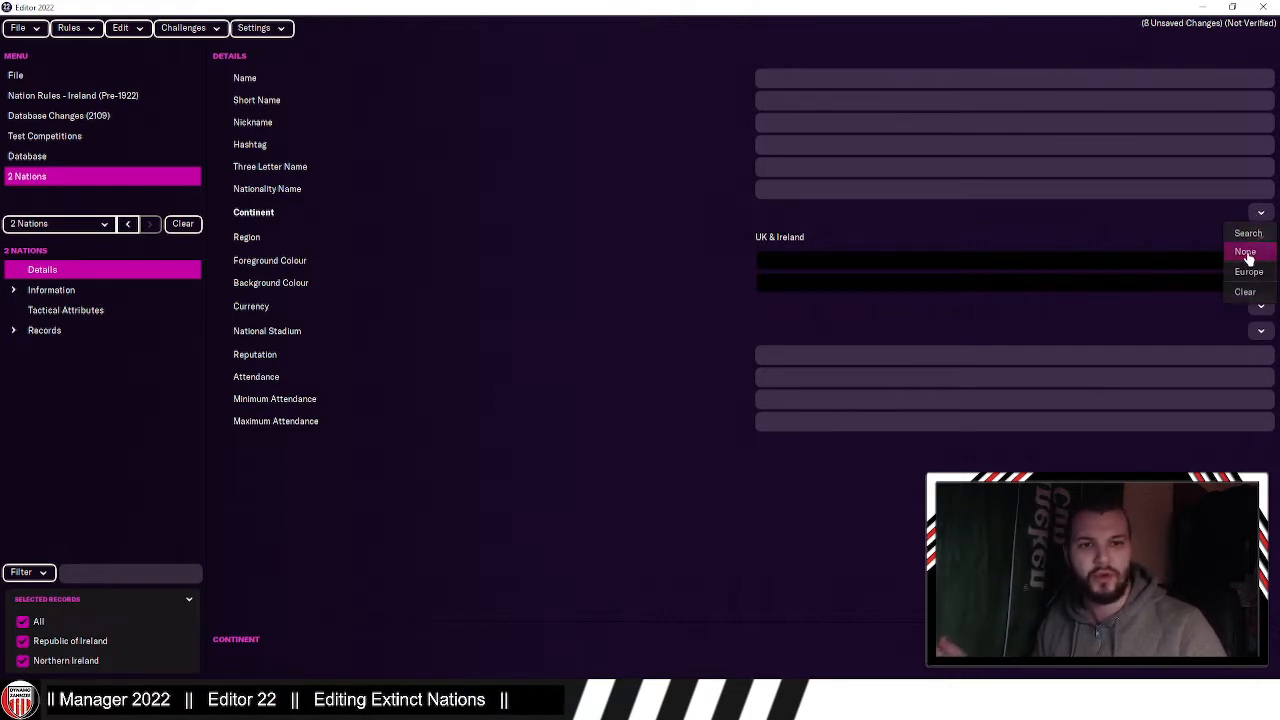
pyautogui.click(1258, 240)
pyautogui.click(1253, 276)
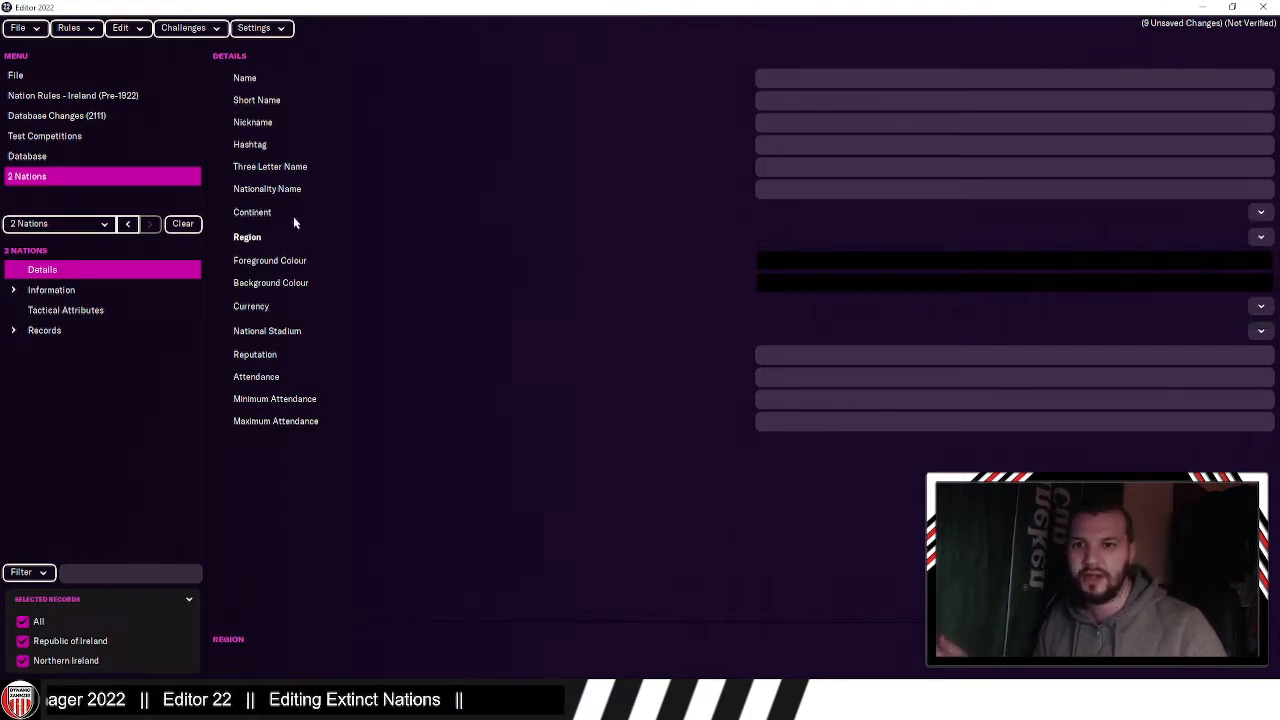
# Step: Disable Worldwide Governing Body Full Member in the Information of Republic of Ireland and Northern Ireland
pyautogui.click(106, 290)
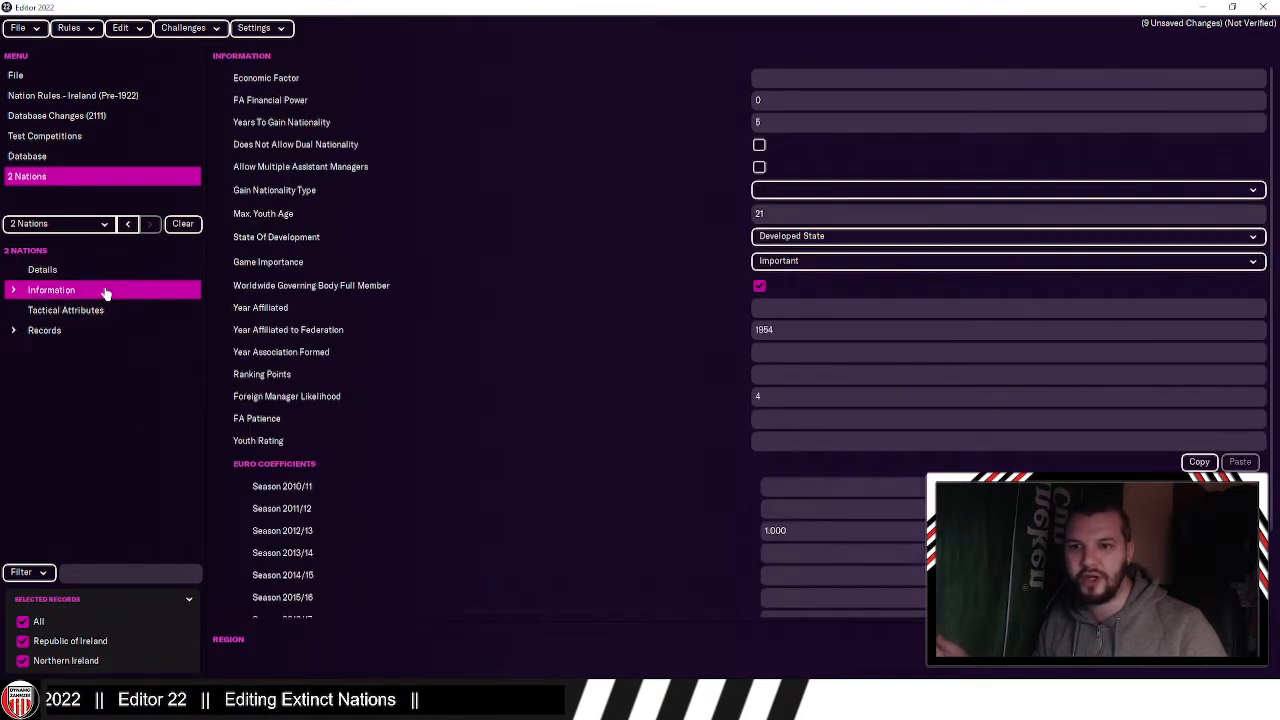
pyautogui.click(761, 287)
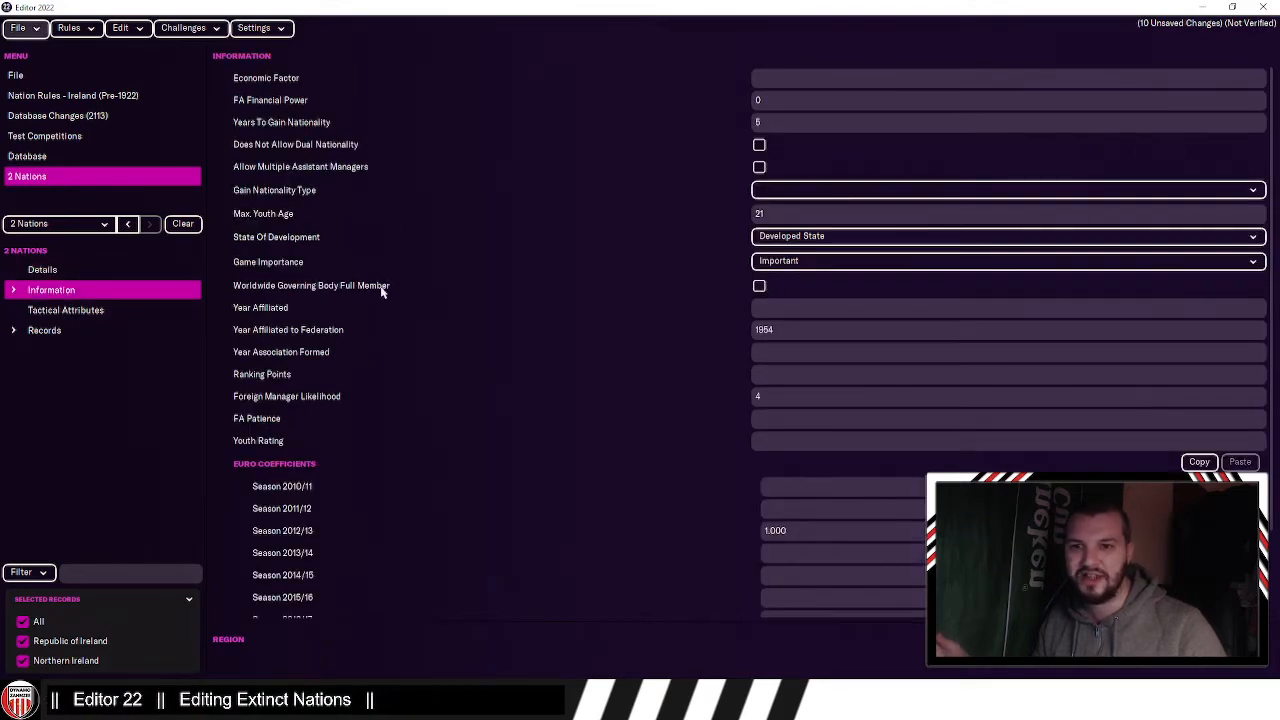
# Step: Add a new competition to the database with the name Irish Super League and the short name League
pyautogui.click(50, 272)
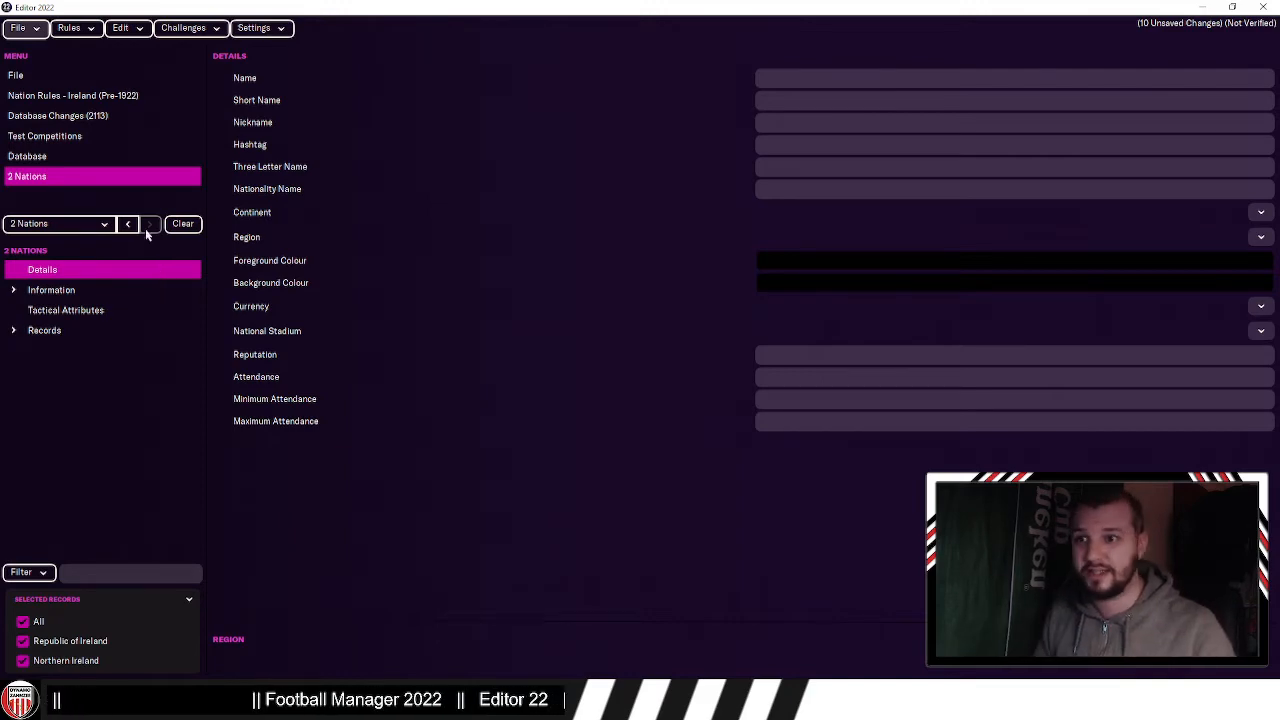
pyautogui.click(27, 156)
pyautogui.click(28, 352)
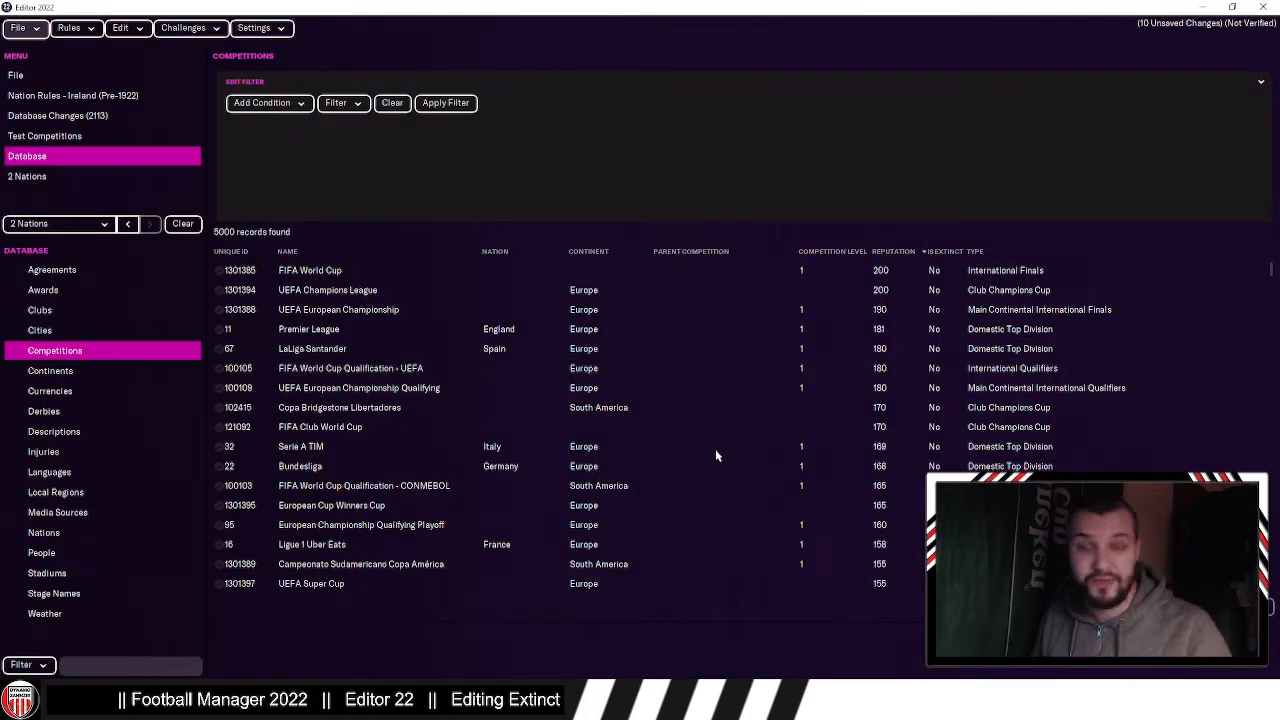
pyautogui.click(930, 268)
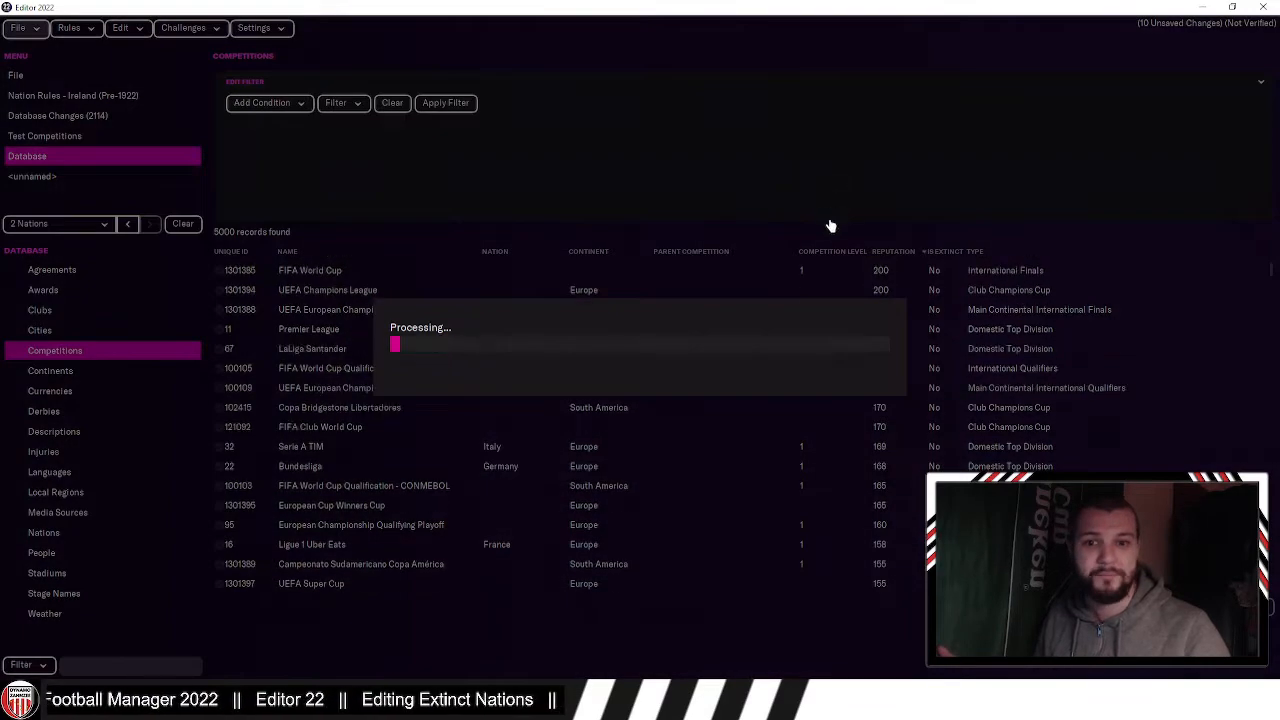
pyautogui.click(826, 126)
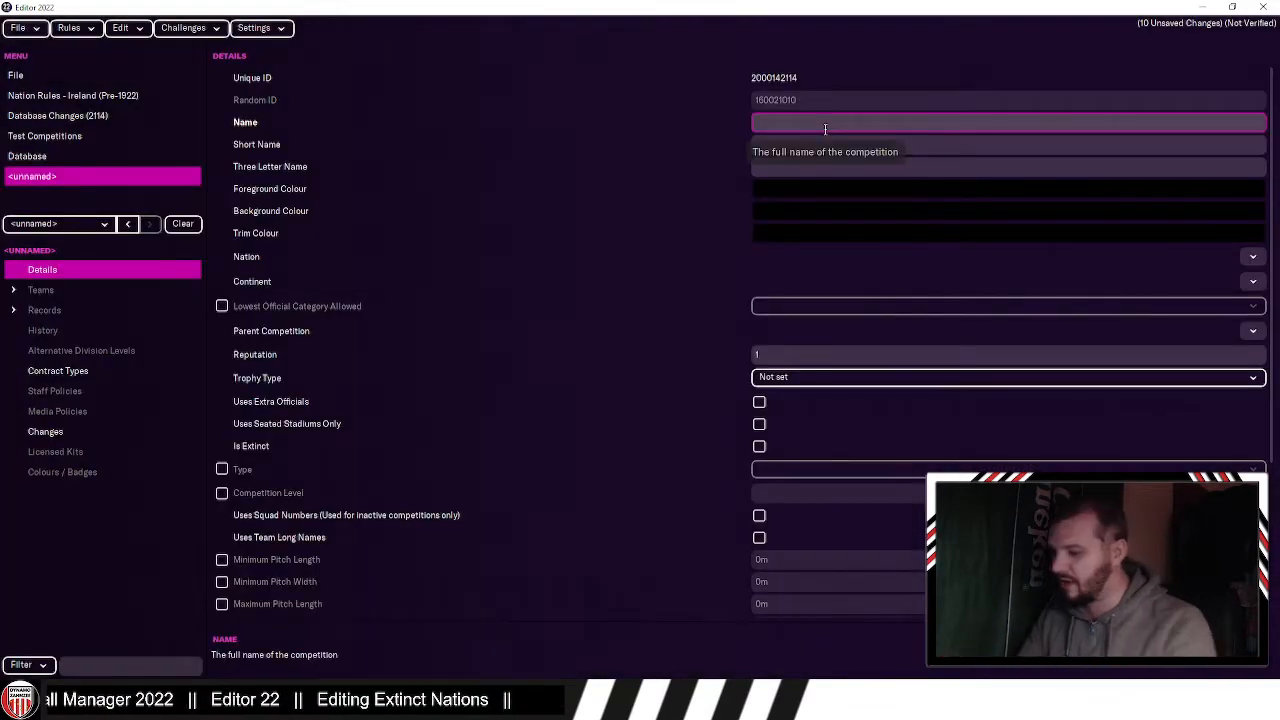
pyautogui.write('Irish Su')
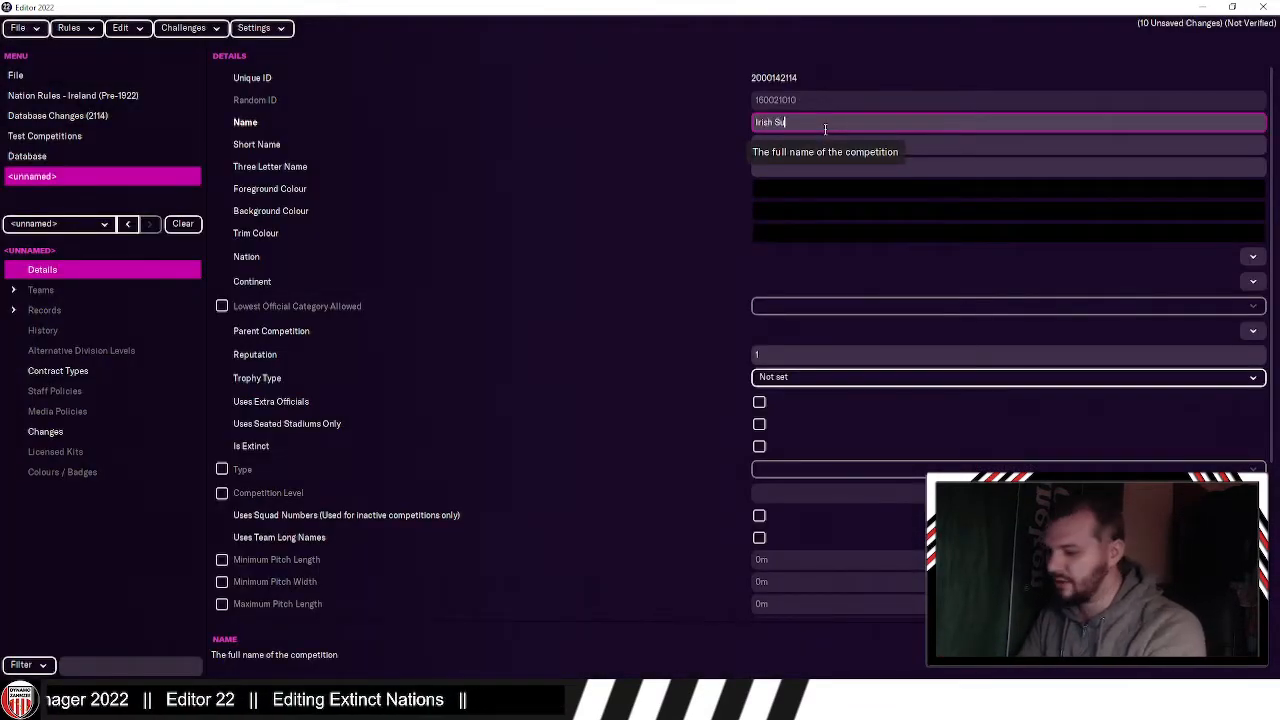
pyautogui.write('per LEague')
pyautogui.press('Tab')
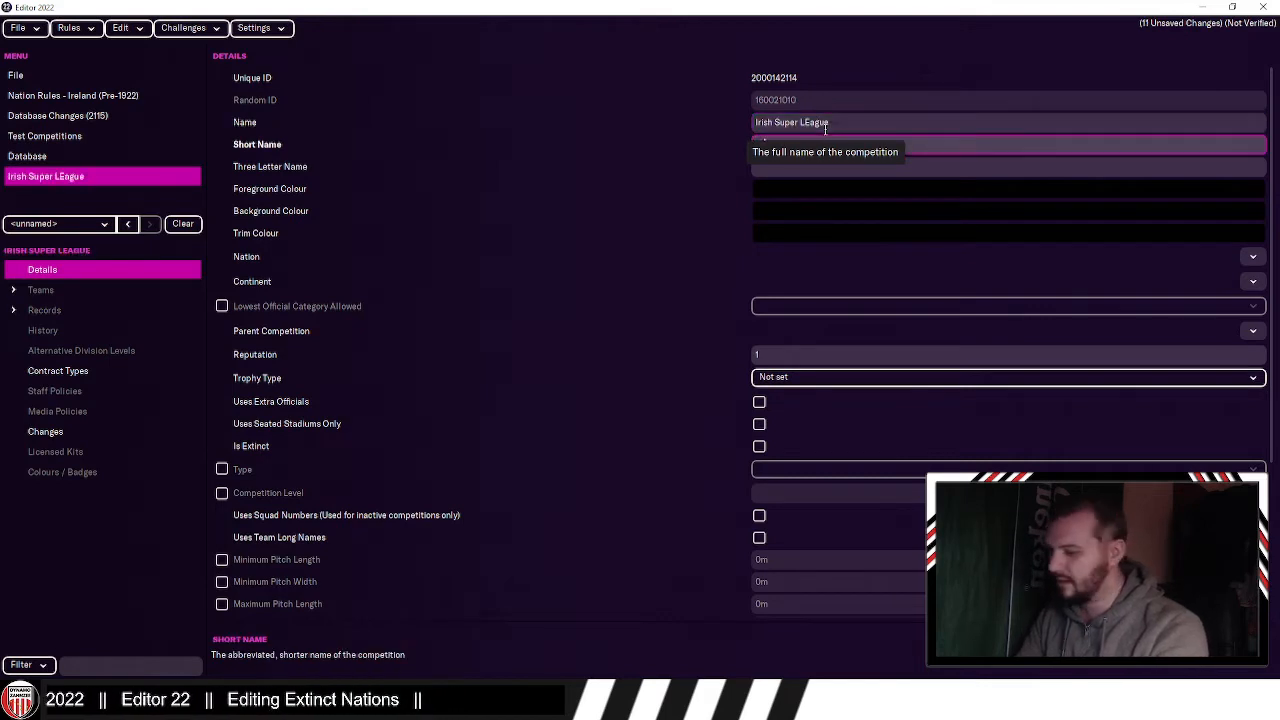
pyautogui.write('League')
pyautogui.click(803, 122)
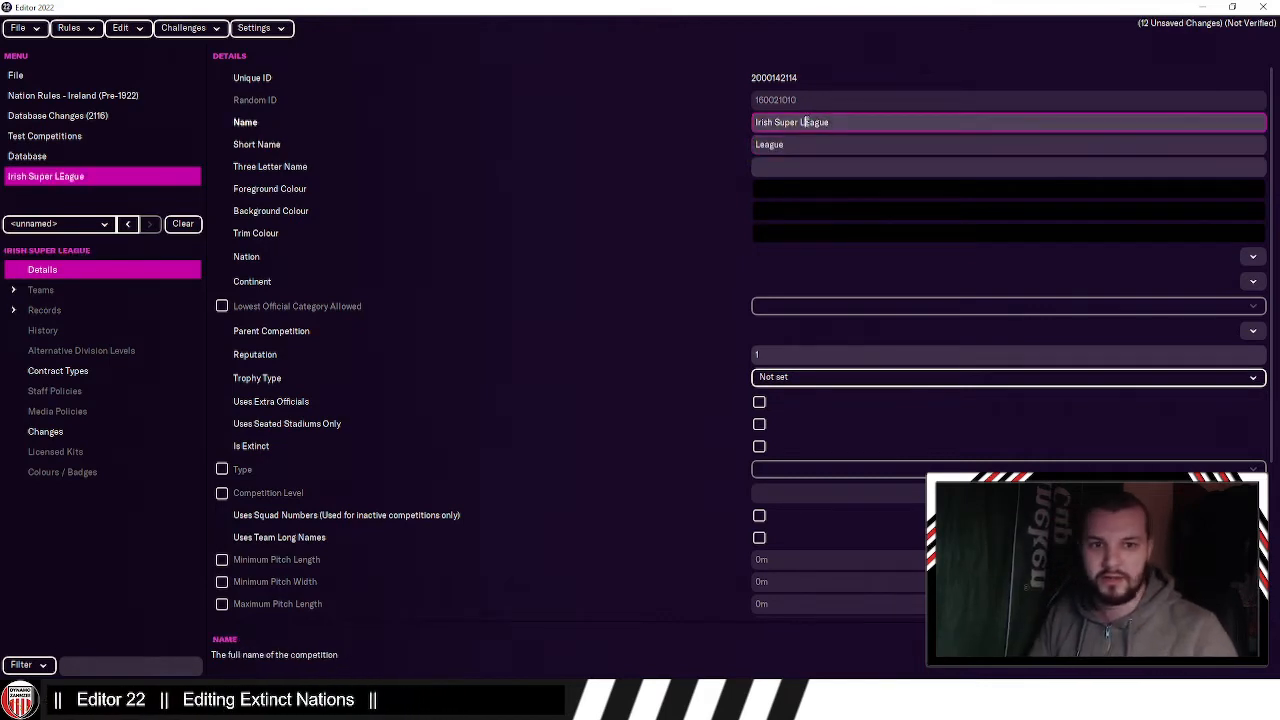
pyautogui.write('e')
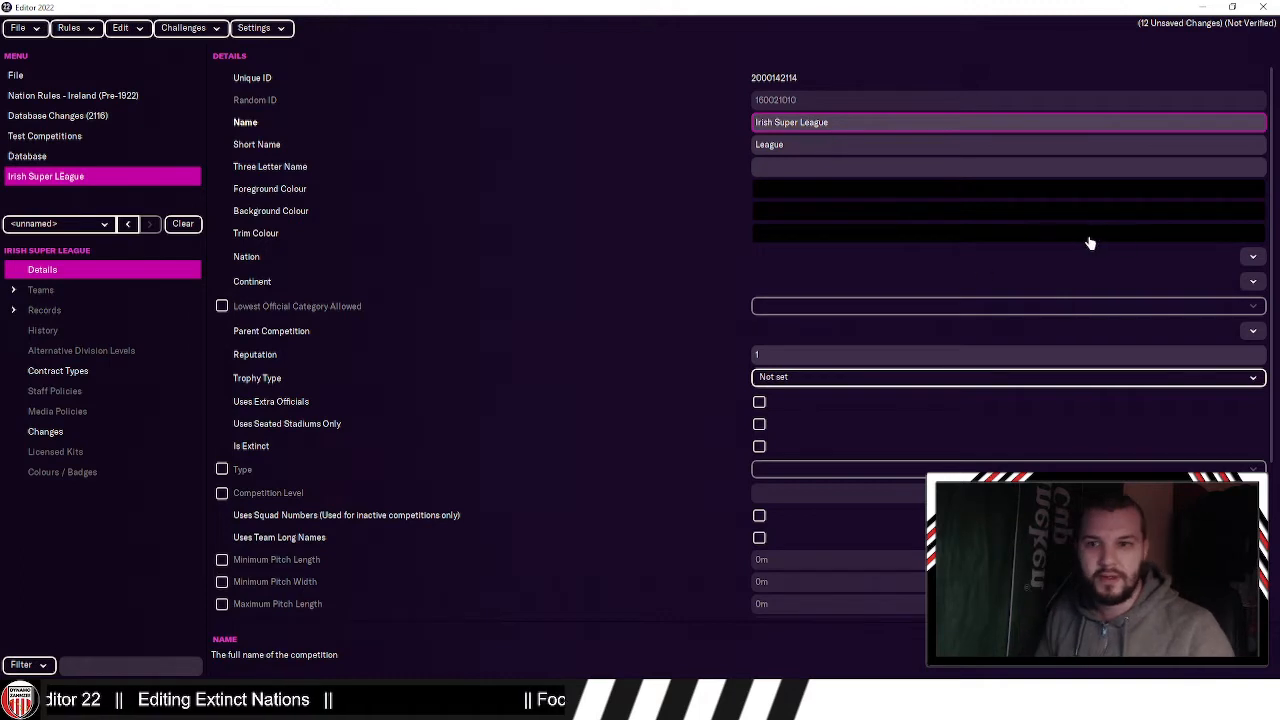
# Step: Assign the Irish Super League to Ireland (Pre-1922), and enable its Type as Domestic Top Division and its Competition Level
pyautogui.click(1254, 259)
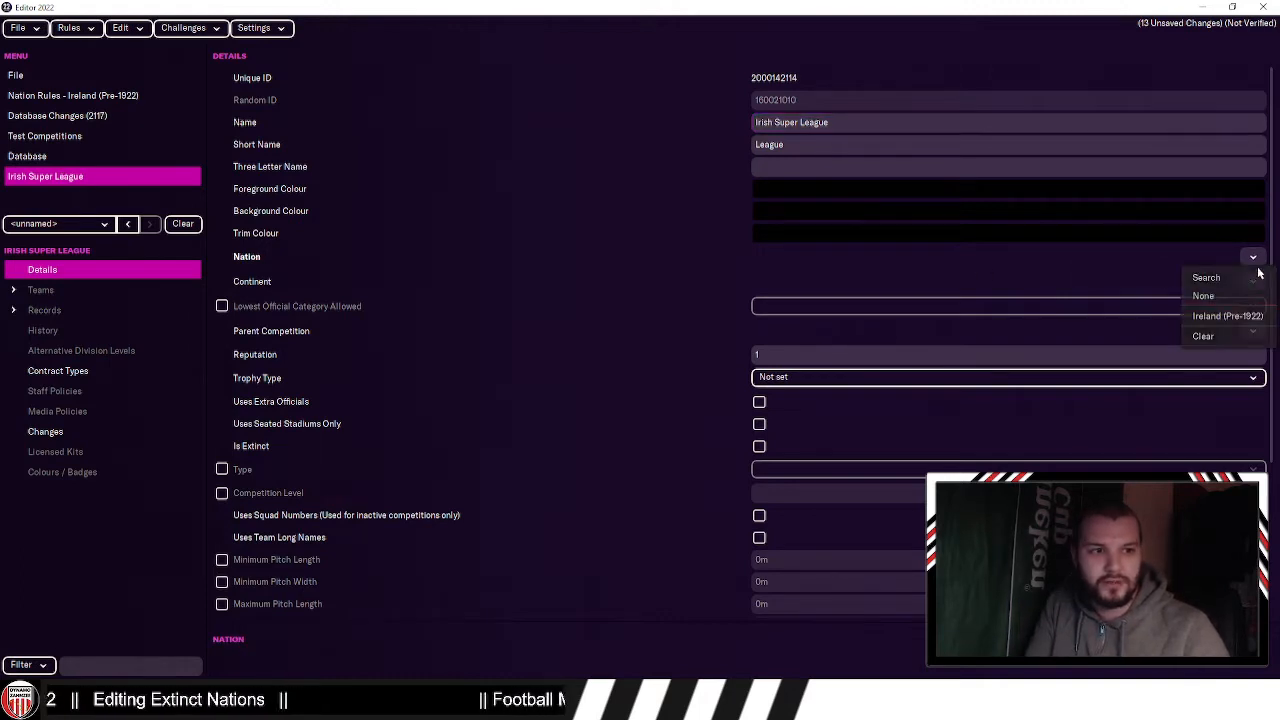
pyautogui.click(1240, 314)
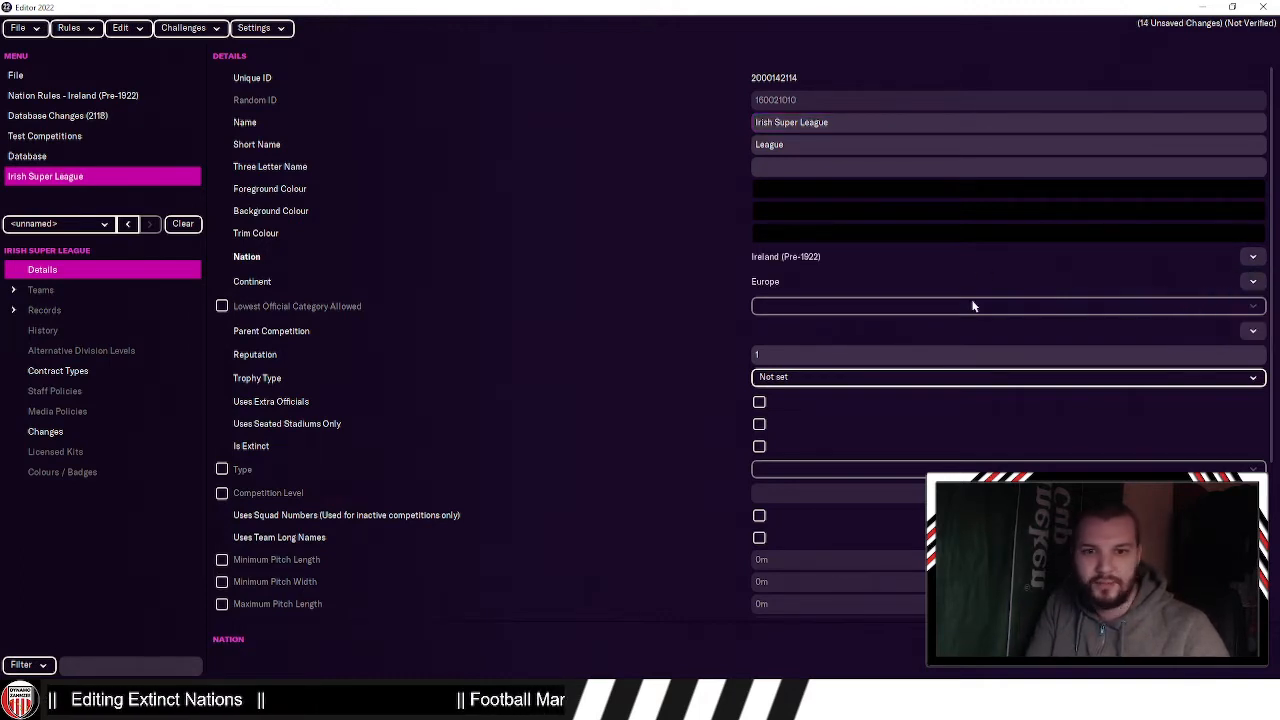
pyautogui.click(222, 469)
pyautogui.click(222, 493)
pyautogui.click(809, 468)
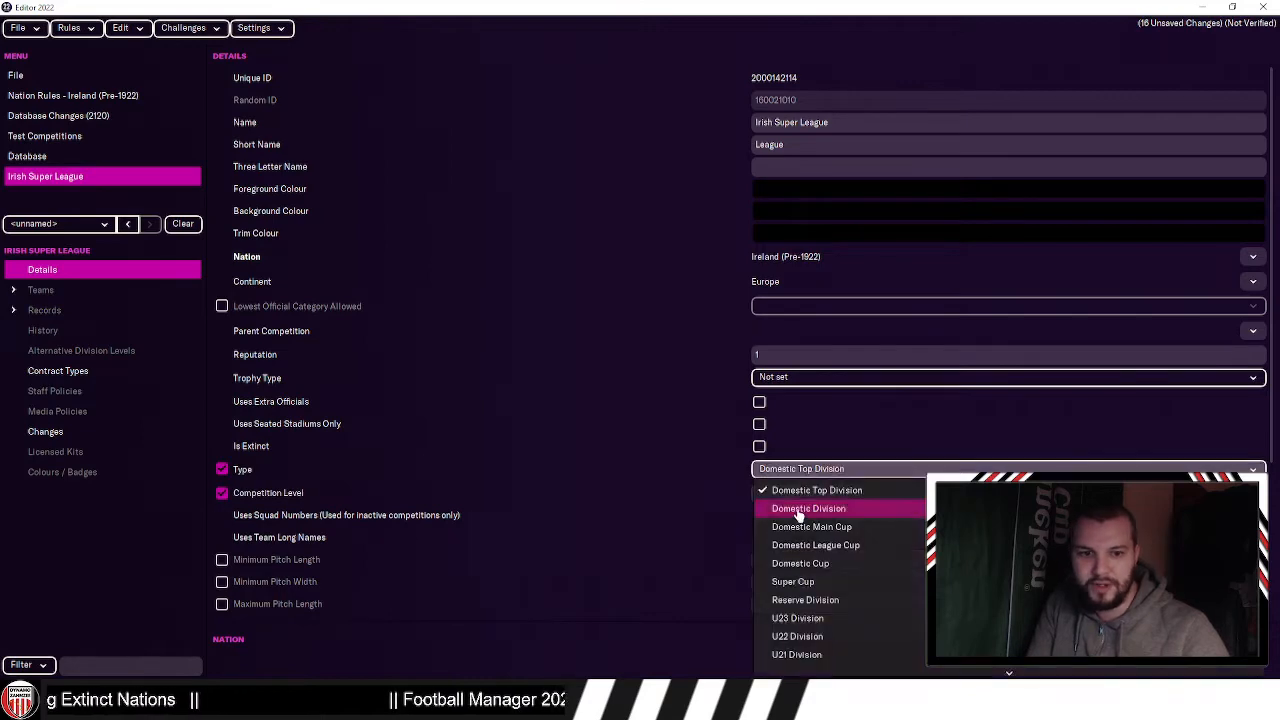
pyautogui.click(799, 510)
pyautogui.click(806, 470)
pyautogui.click(815, 490)
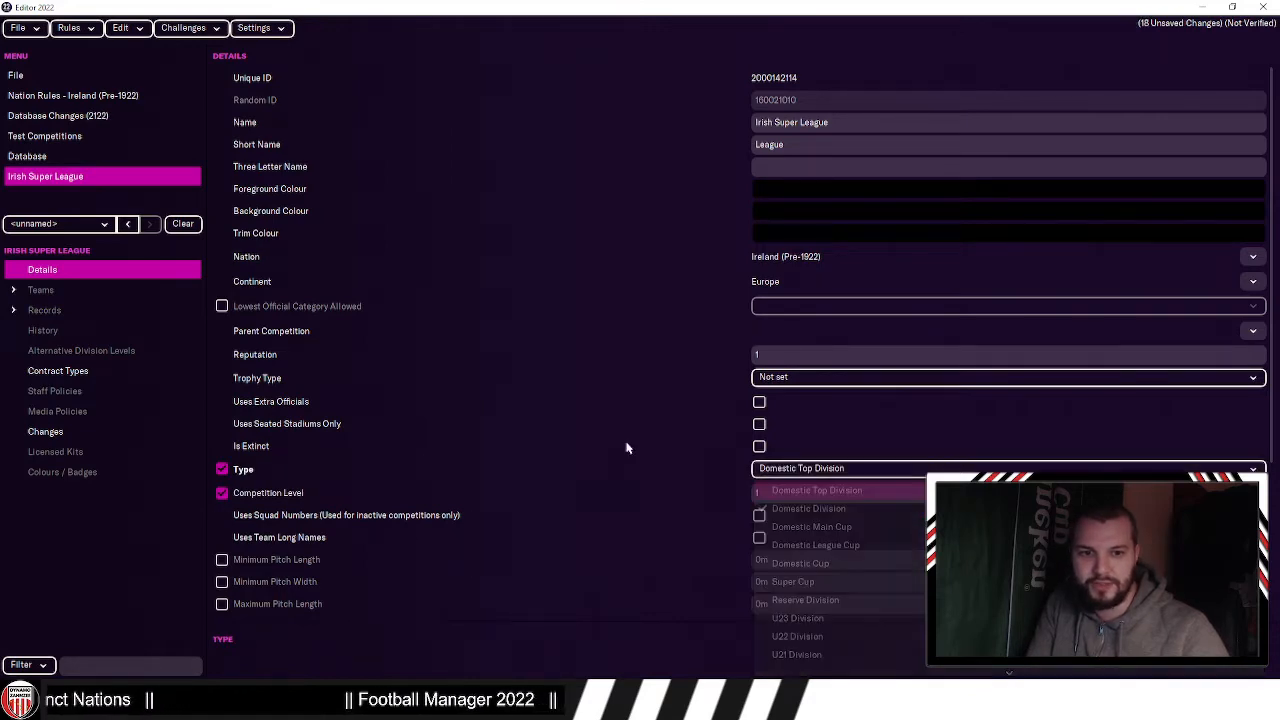
# Step: Select the 16 clubs from Shamrock Rovers FC to Shelbourne FC and open their general competition settings together
pyautogui.click(59, 156)
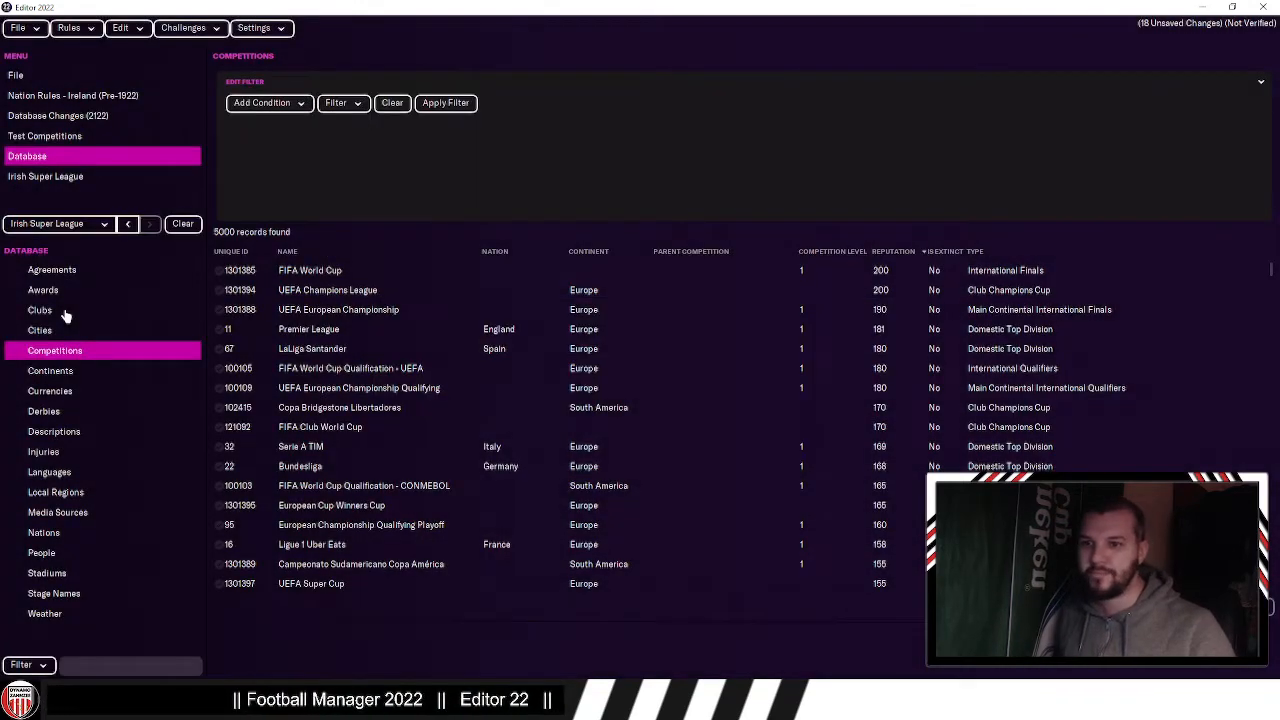
pyautogui.click(65, 316)
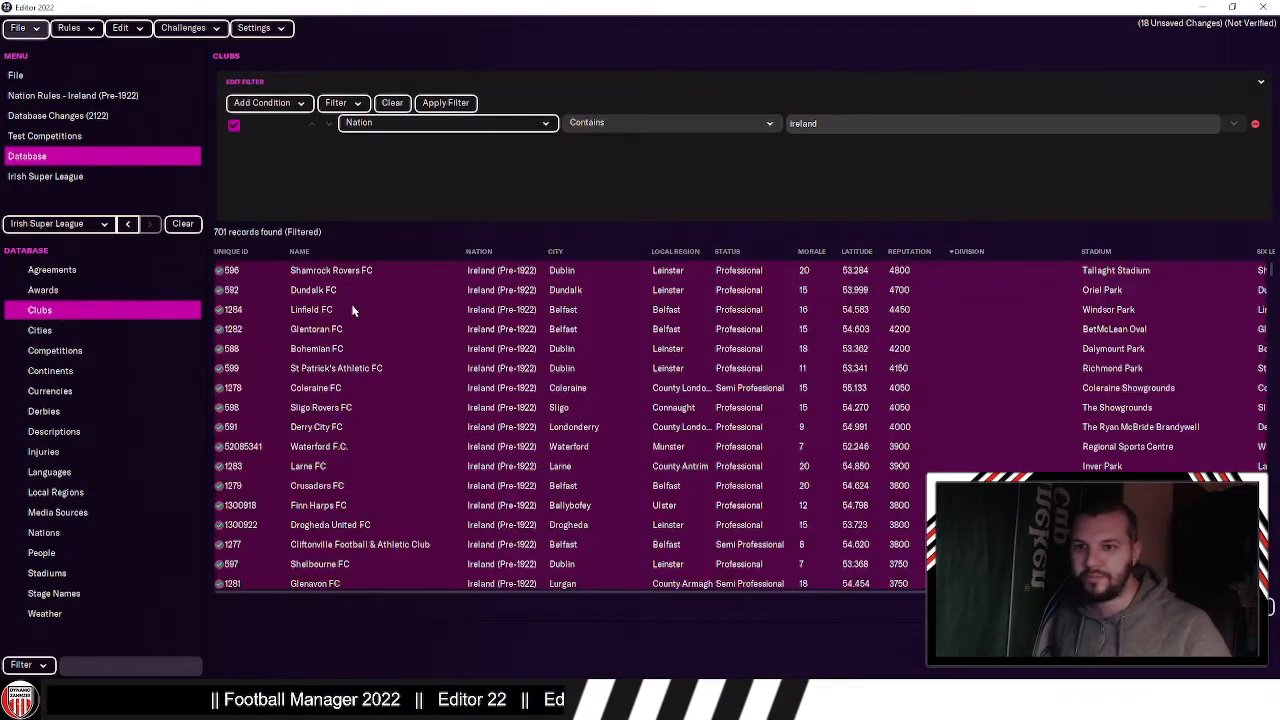
pyautogui.press('Down')
pyautogui.press('Down')
pyautogui.press('Down')
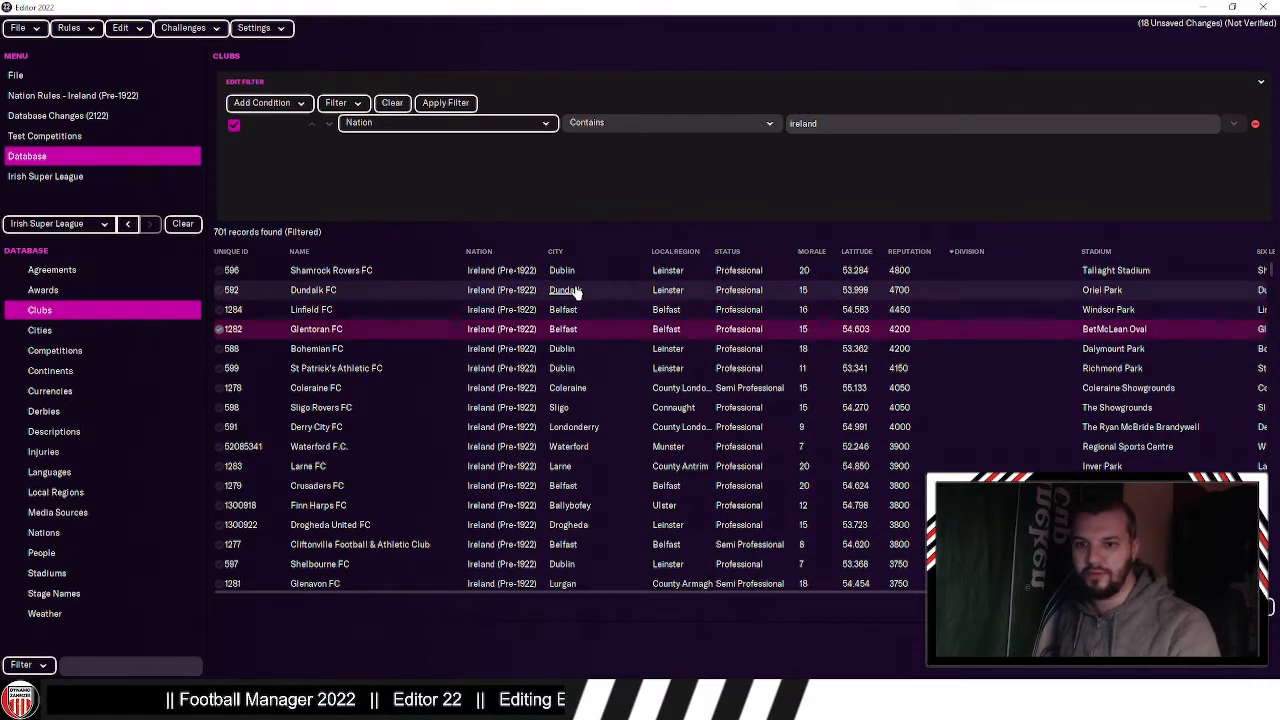
pyautogui.moveTo(409, 563); pyautogui.dragTo(470, 288)
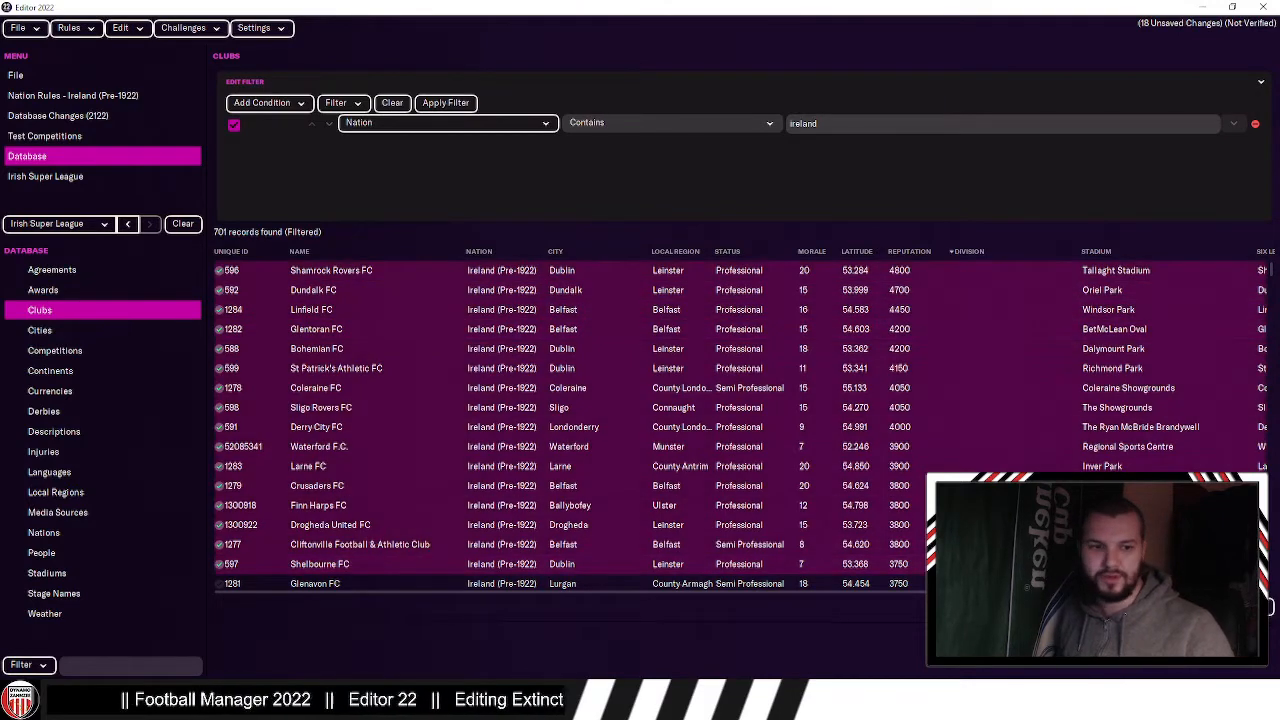
pyautogui.click(1256, 607)
pyautogui.click(114, 390)
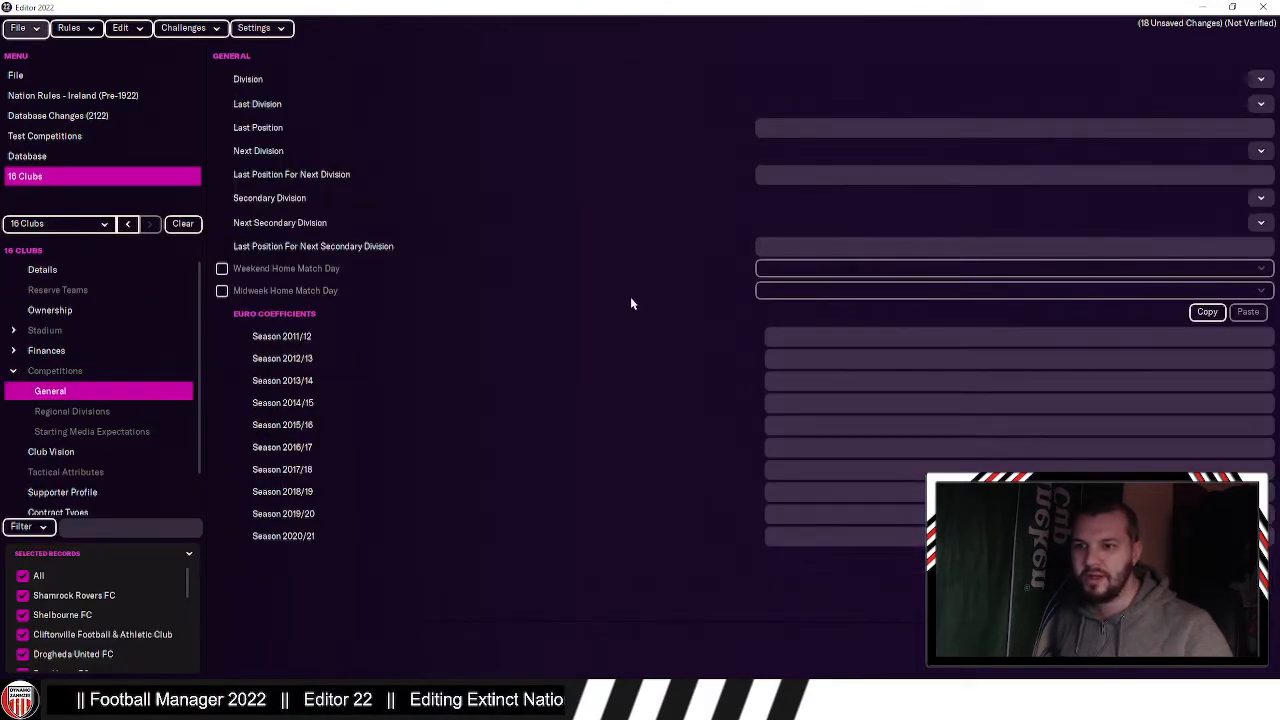
# Step: Search for the 16 clubs' new Division among competitions with names containing "irish", sorted by reputation
pyautogui.click(1257, 80)
pyautogui.click(1249, 100)
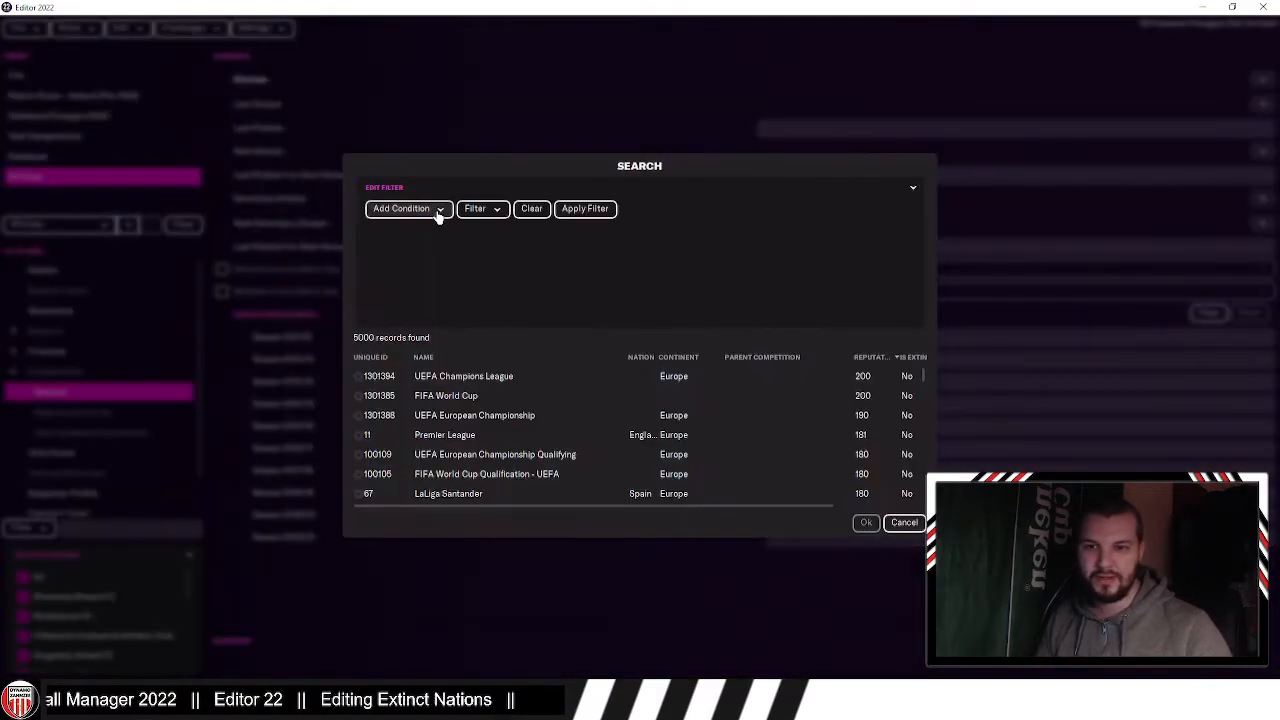
pyautogui.click(437, 210)
pyautogui.click(426, 248)
pyautogui.click(736, 226)
pyautogui.write('irish')
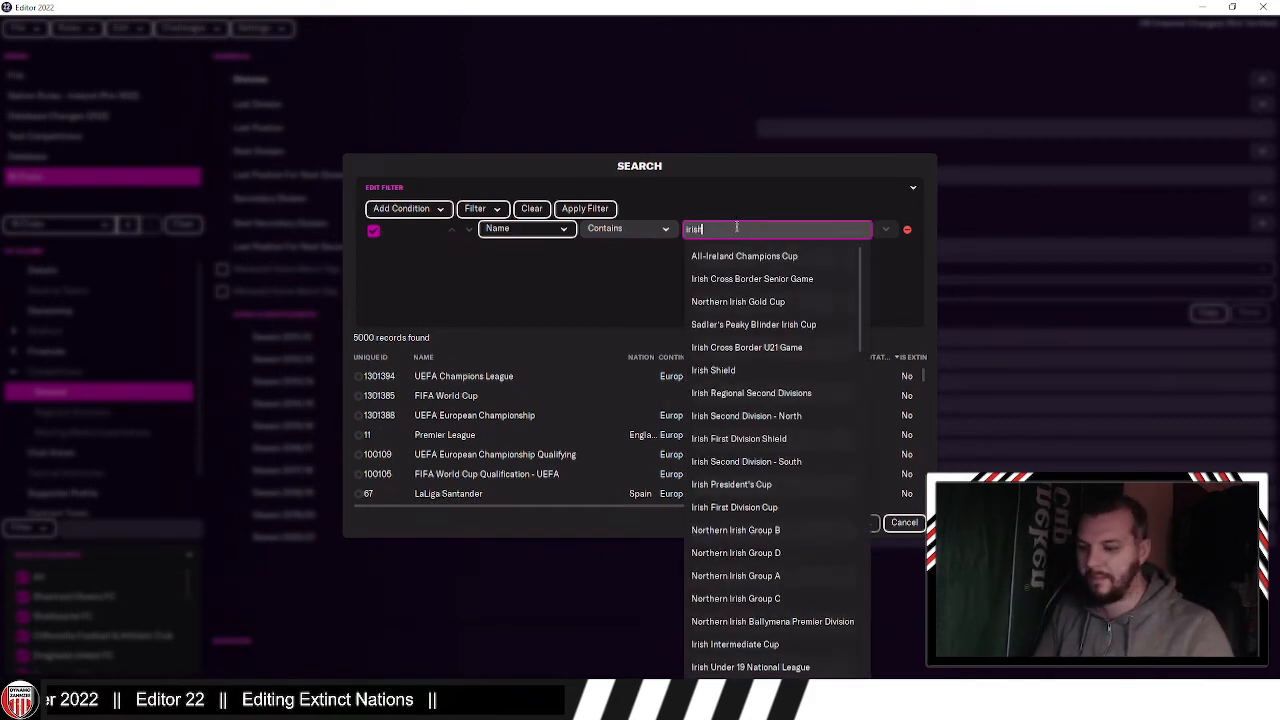
pyautogui.press('Return')
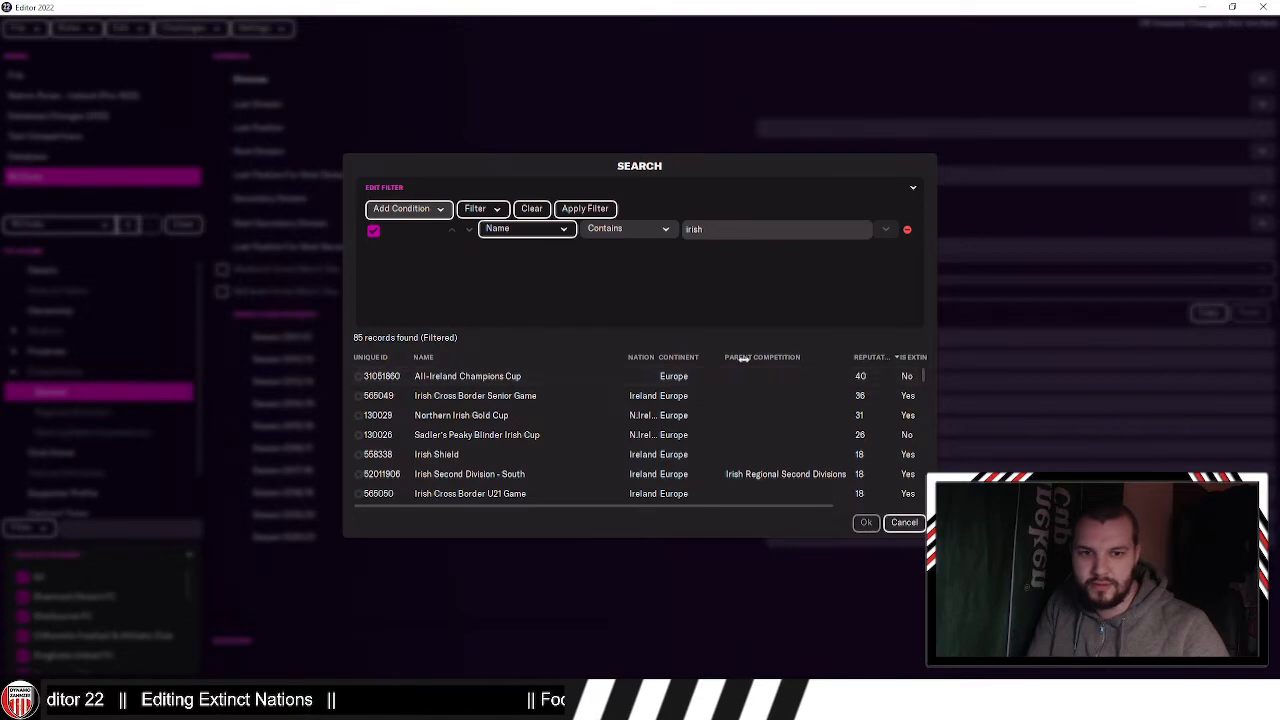
pyautogui.click(876, 360)
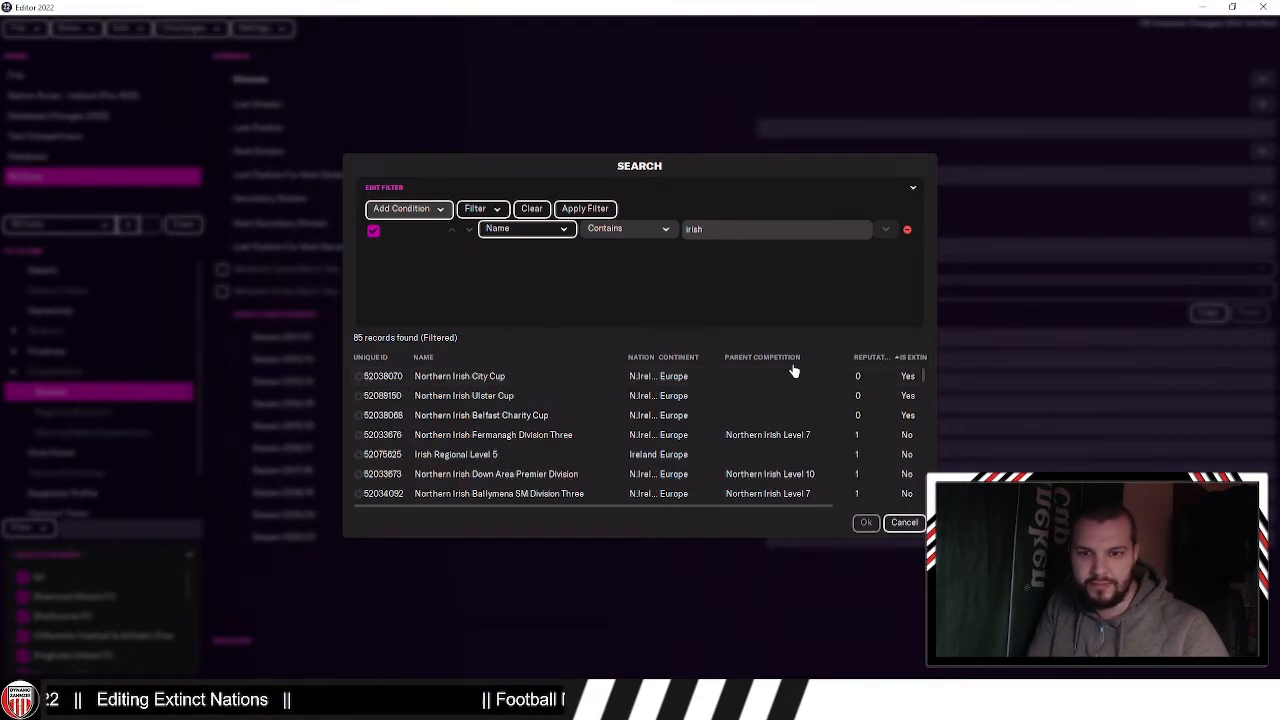
pyautogui.doubleClick(568, 375)
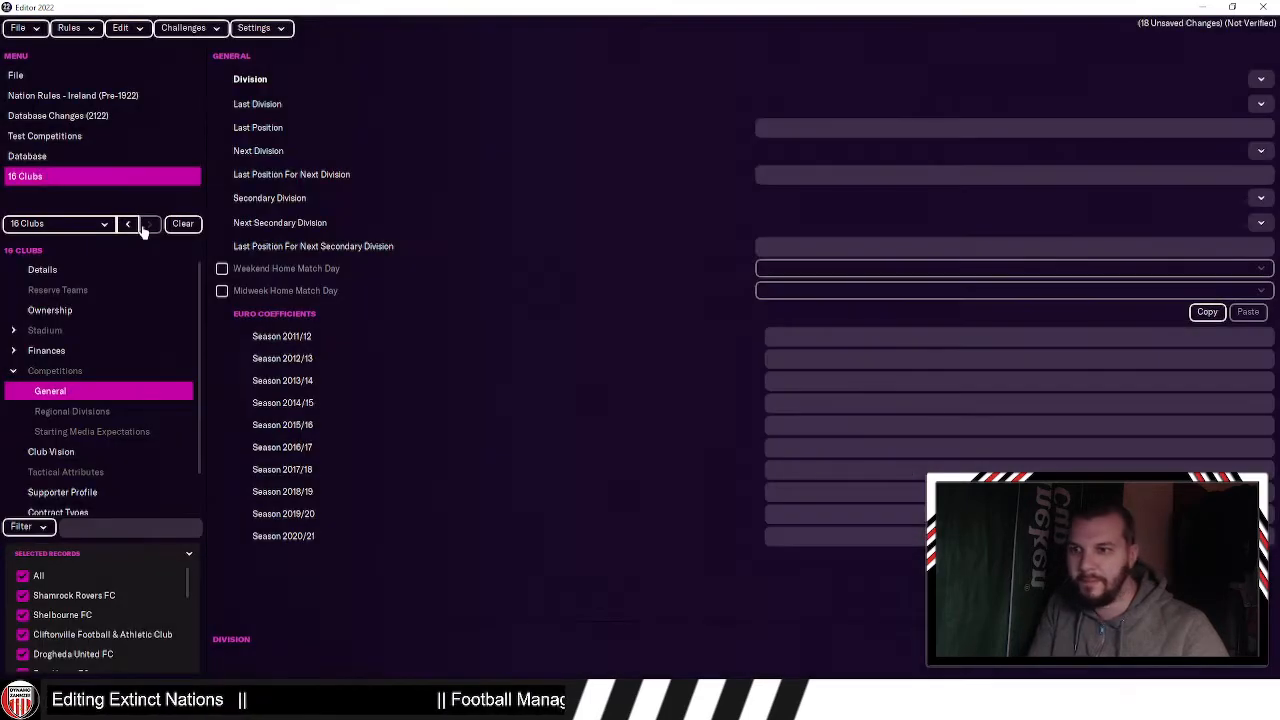
# Step: Change the Irish Super League's short name to "Irish Super league" and set its three letter name to ISL
pyautogui.click(129, 224)
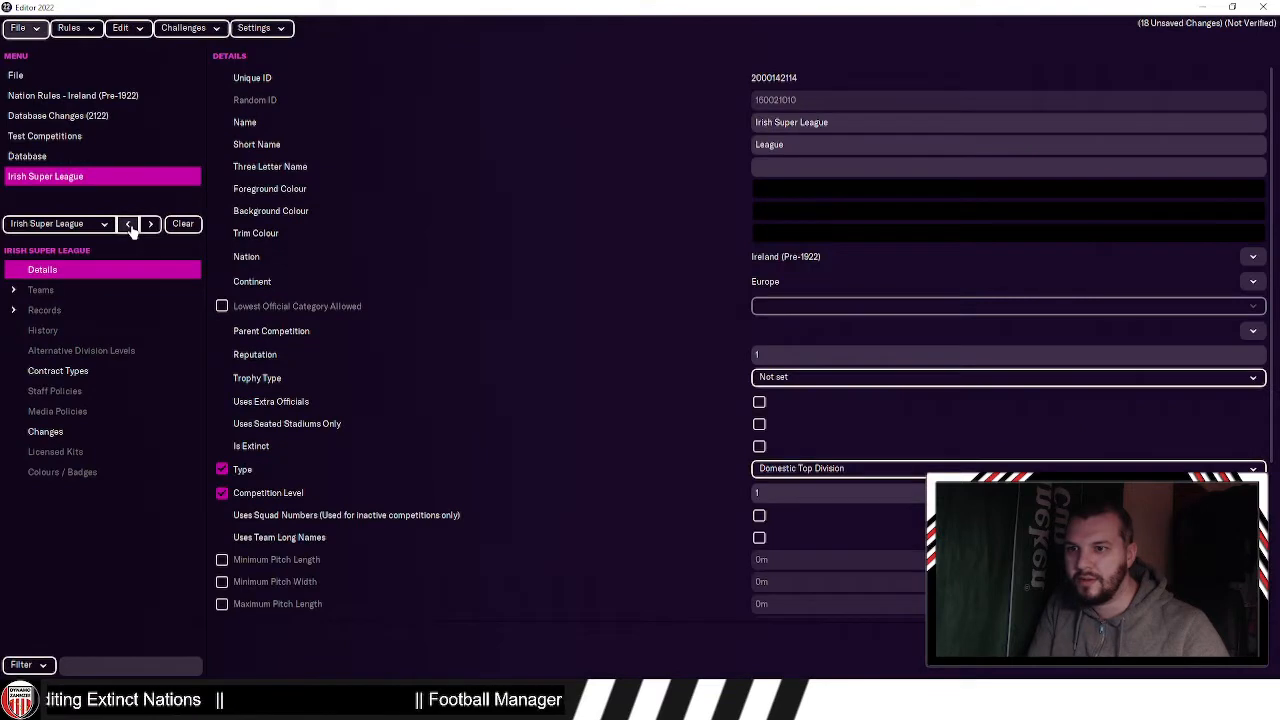
pyautogui.click(800, 147)
pyautogui.write('Irish super l')
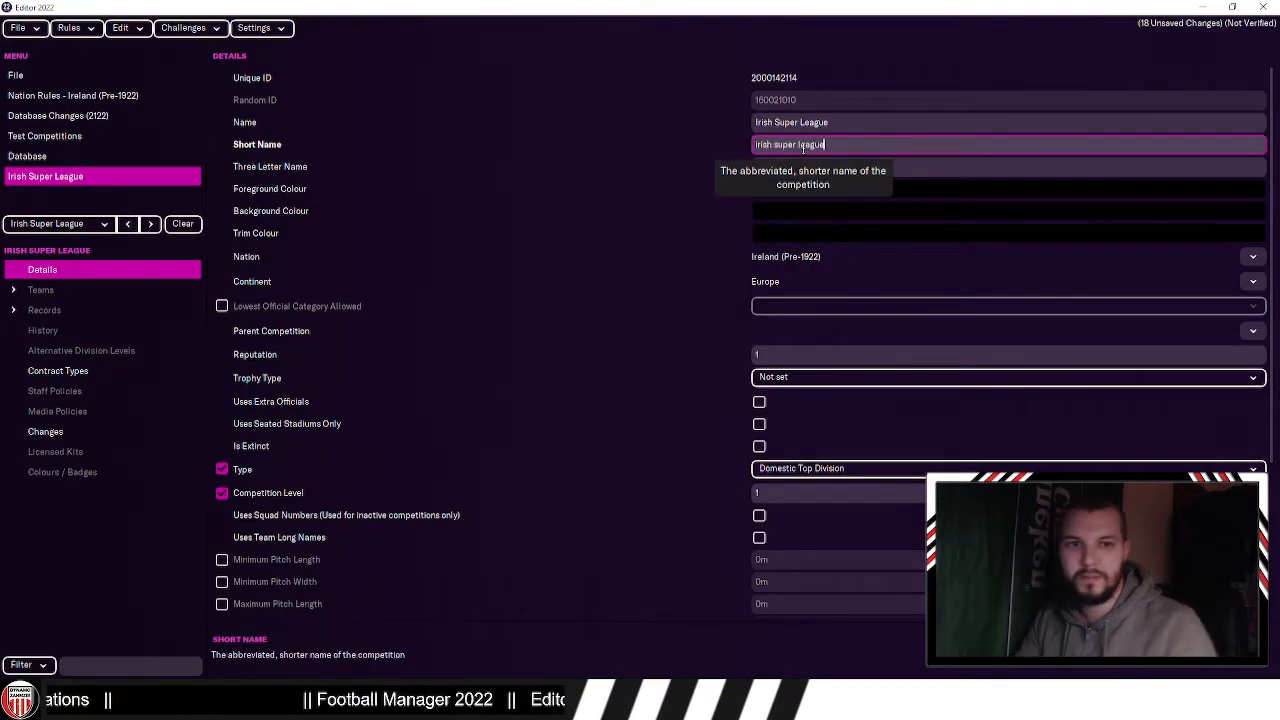
pyautogui.click(837, 122)
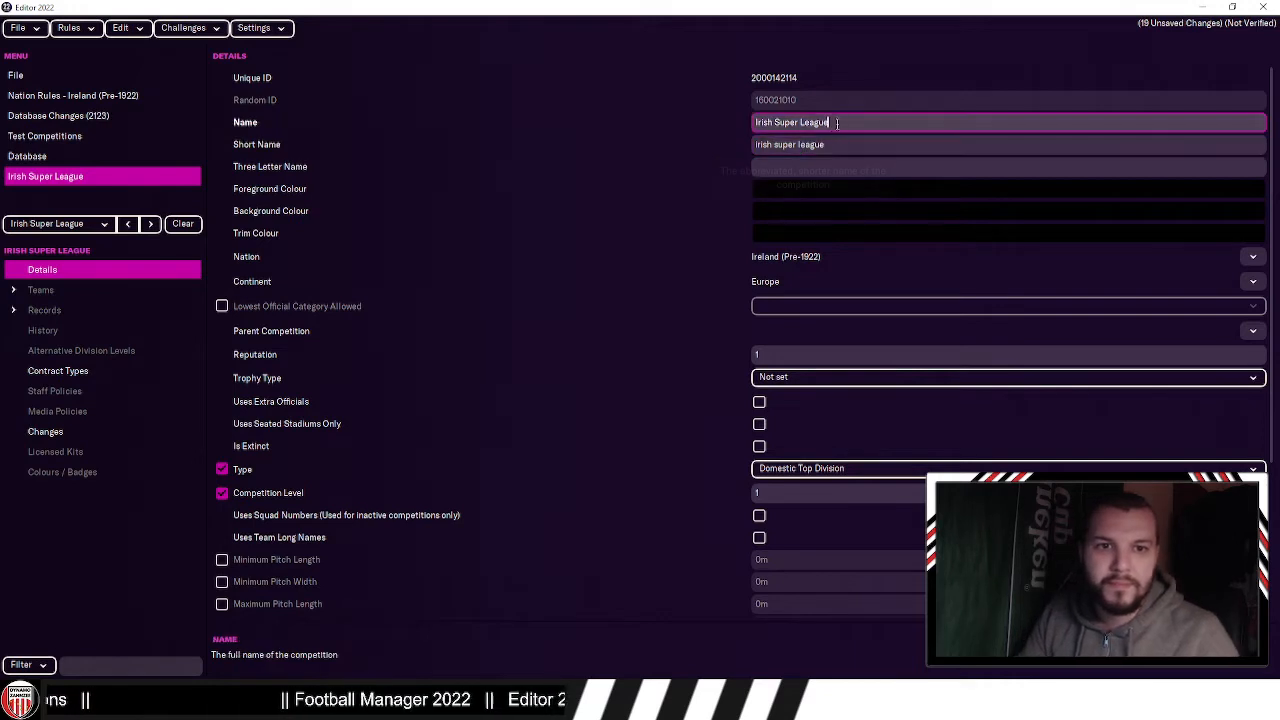
pyautogui.click(786, 144)
pyautogui.press('BackSpace')
pyautogui.write('S')
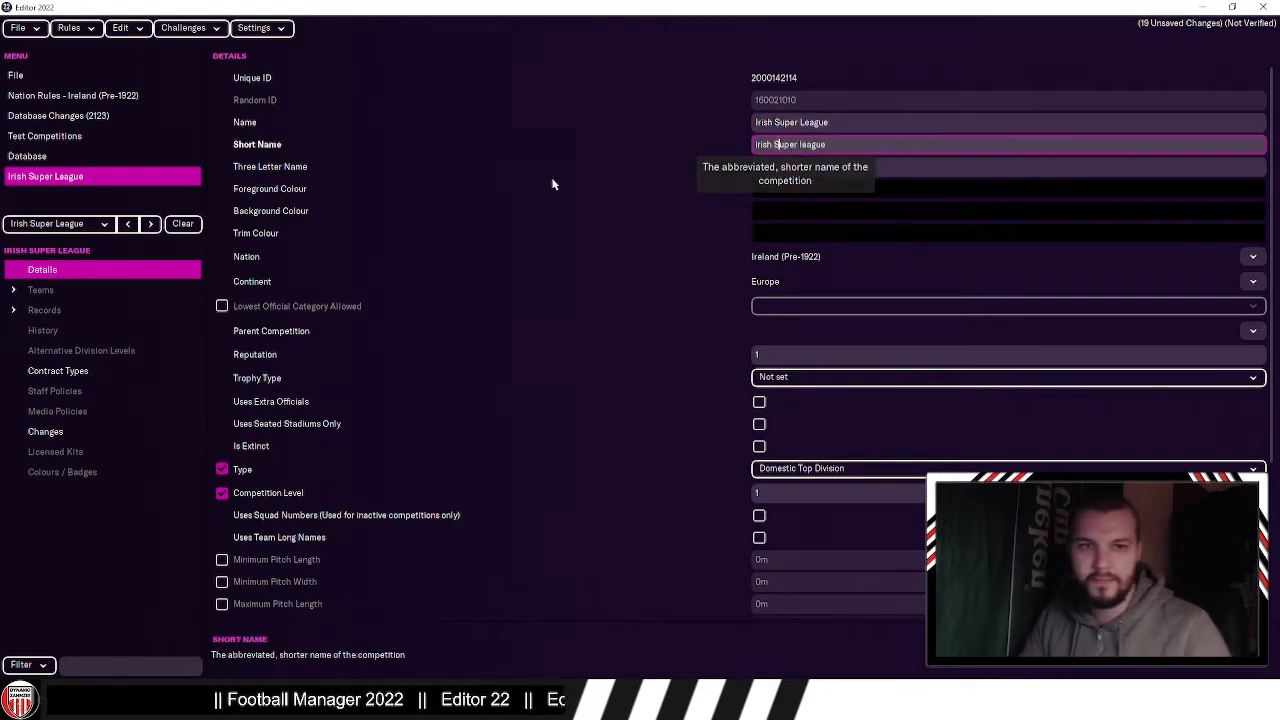
pyautogui.click(781, 171)
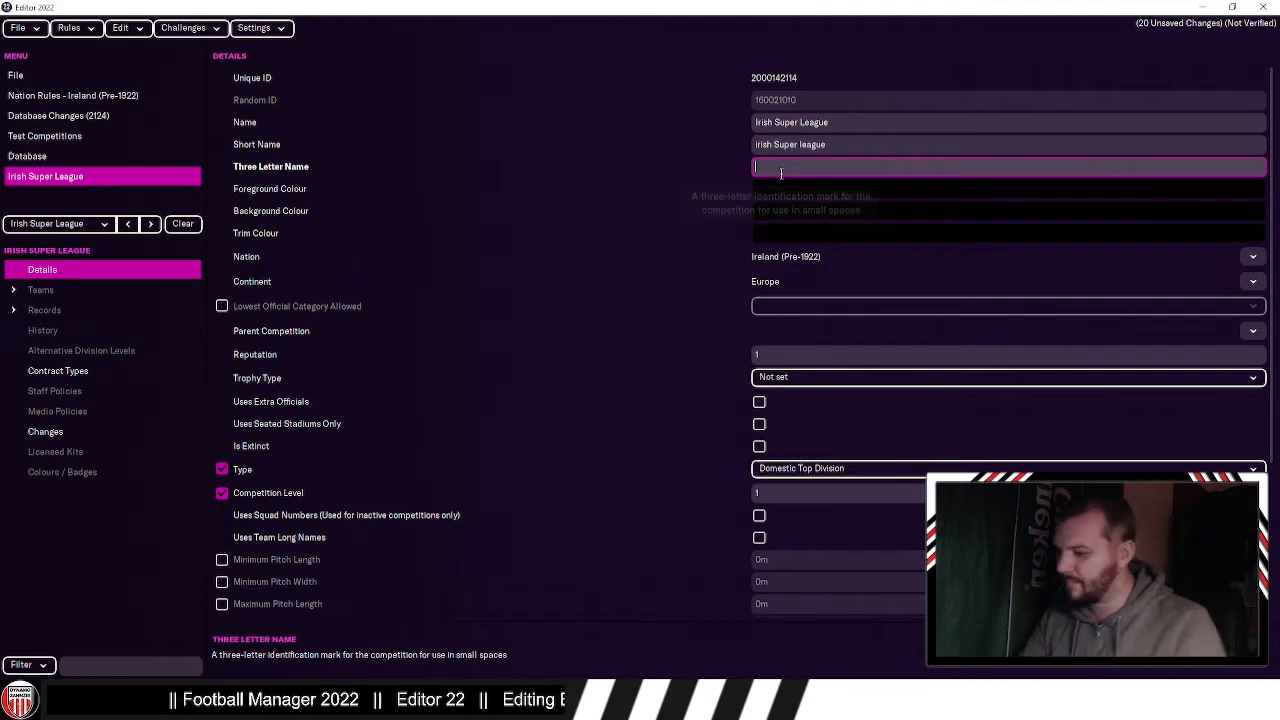
pyautogui.write('O')
pyautogui.write('SL')
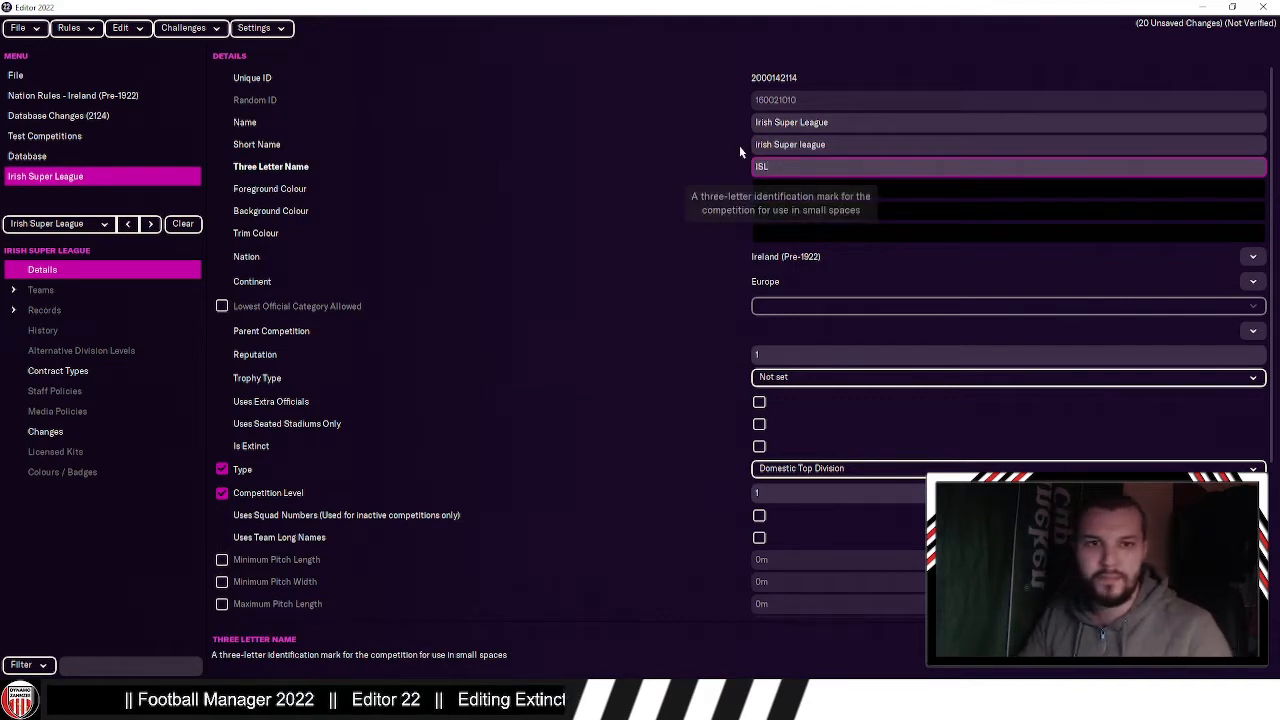
pyautogui.hotkey('shift', 'Tab')
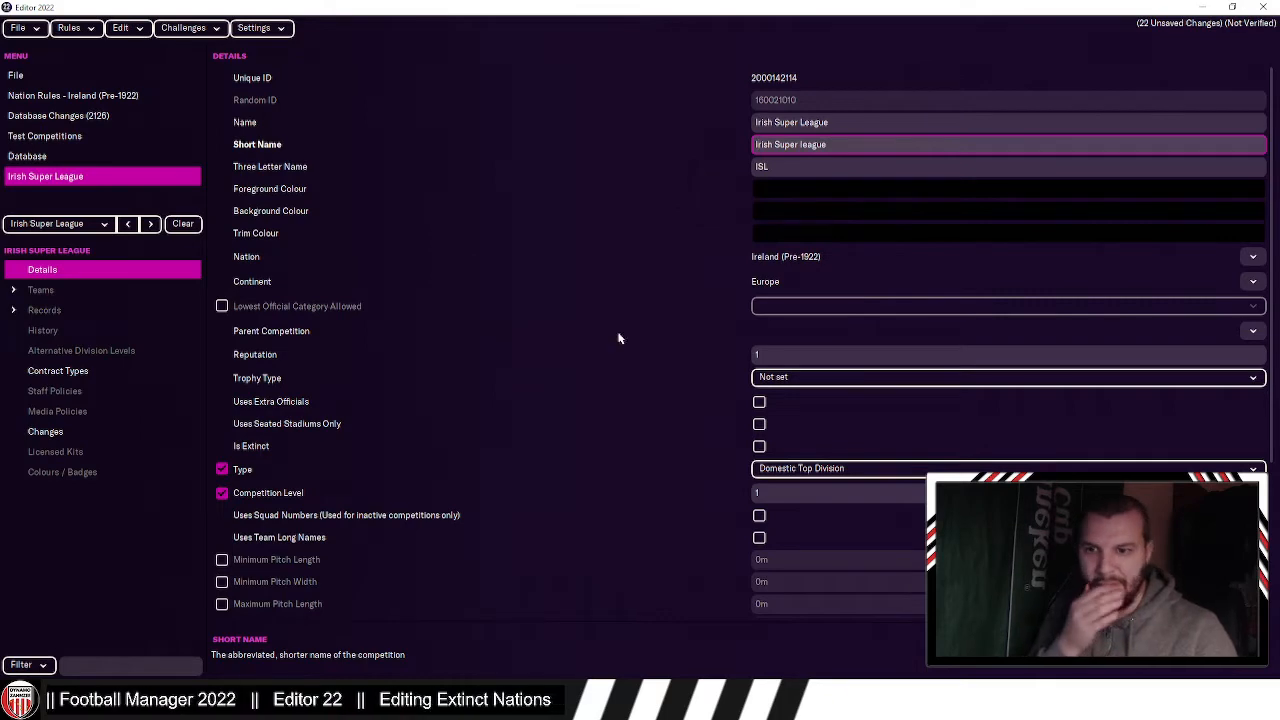
pyautogui.scroll(-4, 644, 430)
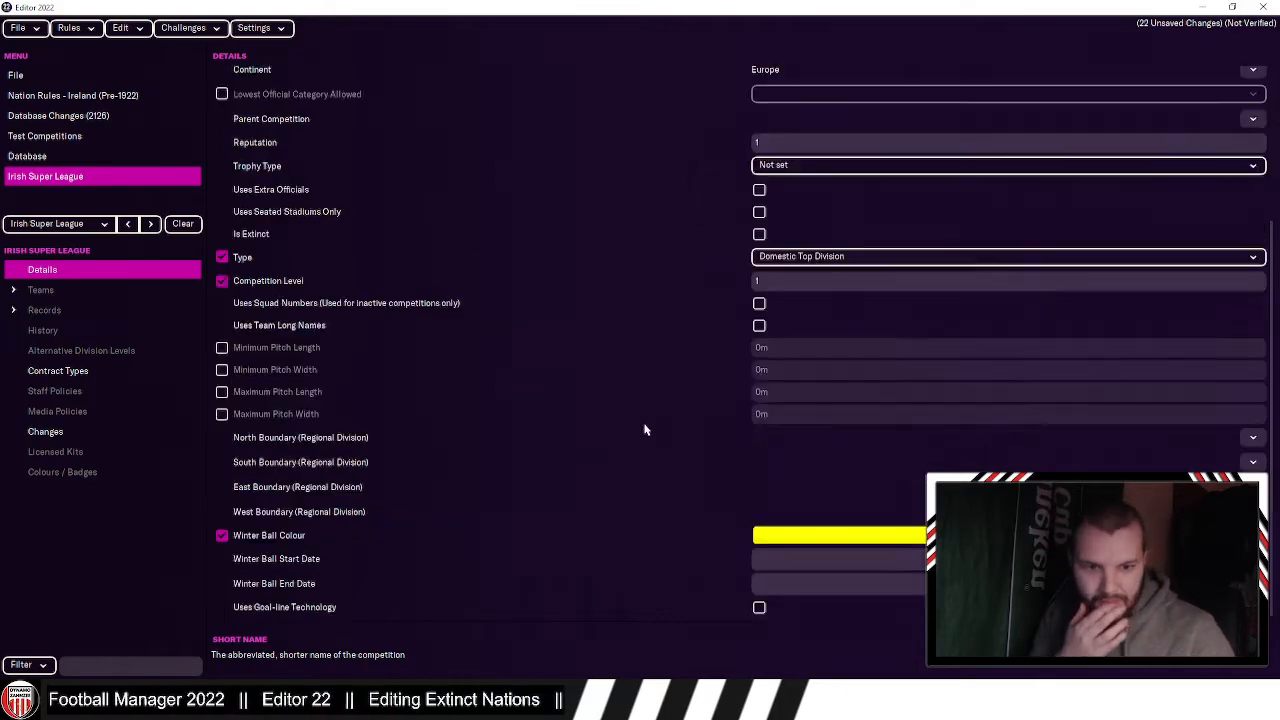
pyautogui.scroll(4, 646, 427)
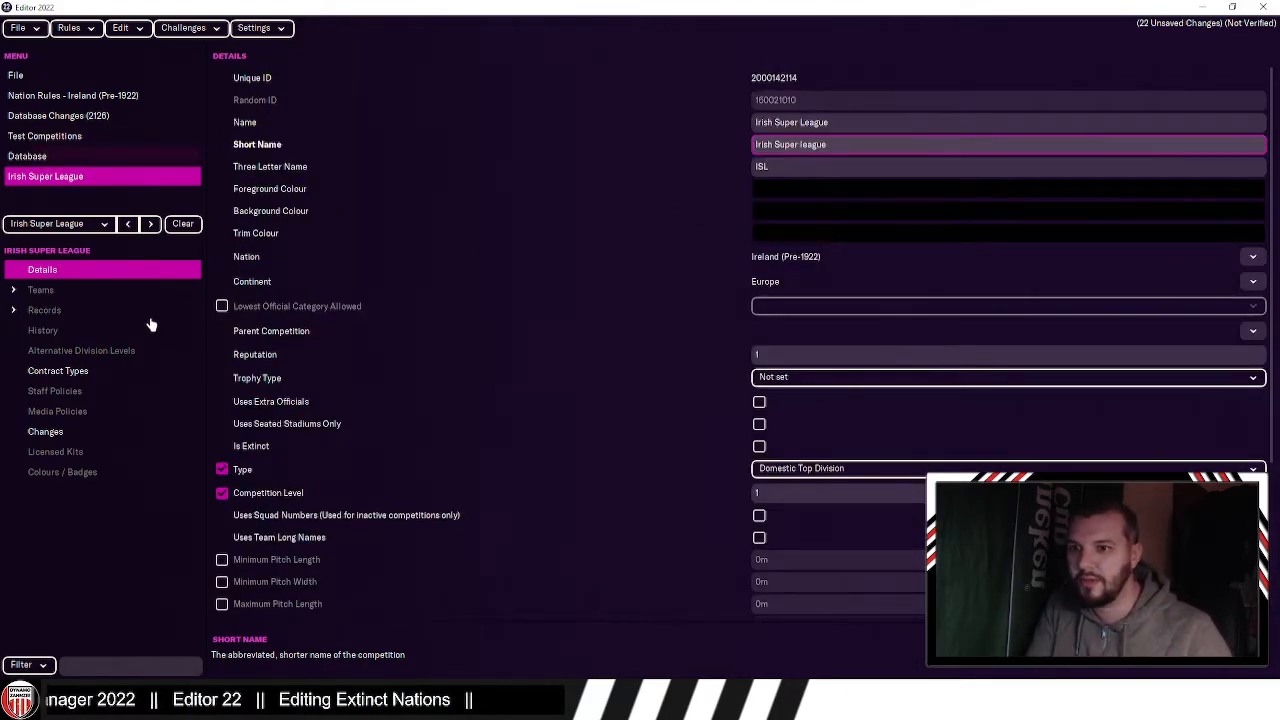
# Step: Open the 16 selected clubs' general competition settings together and set their Division to the Irish Super League for Ireland (Pre-1922)
pyautogui.click(58, 160)
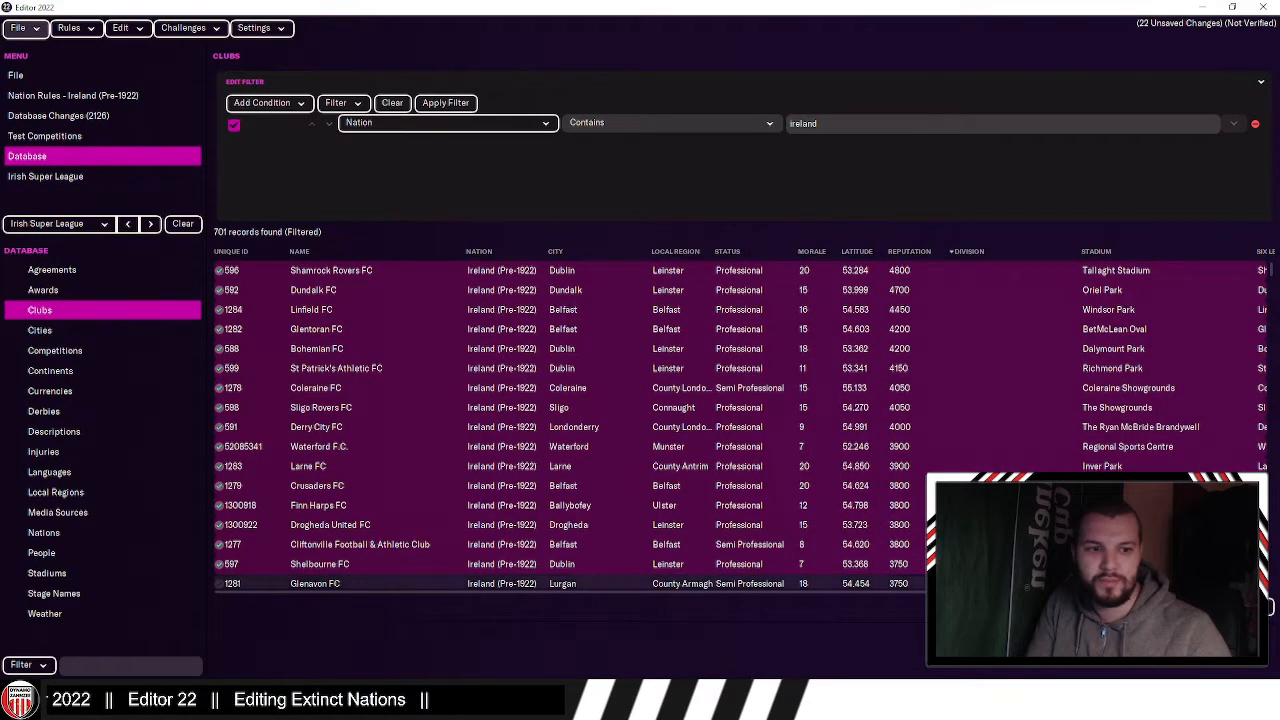
pyautogui.click(1252, 607)
pyautogui.click(66, 391)
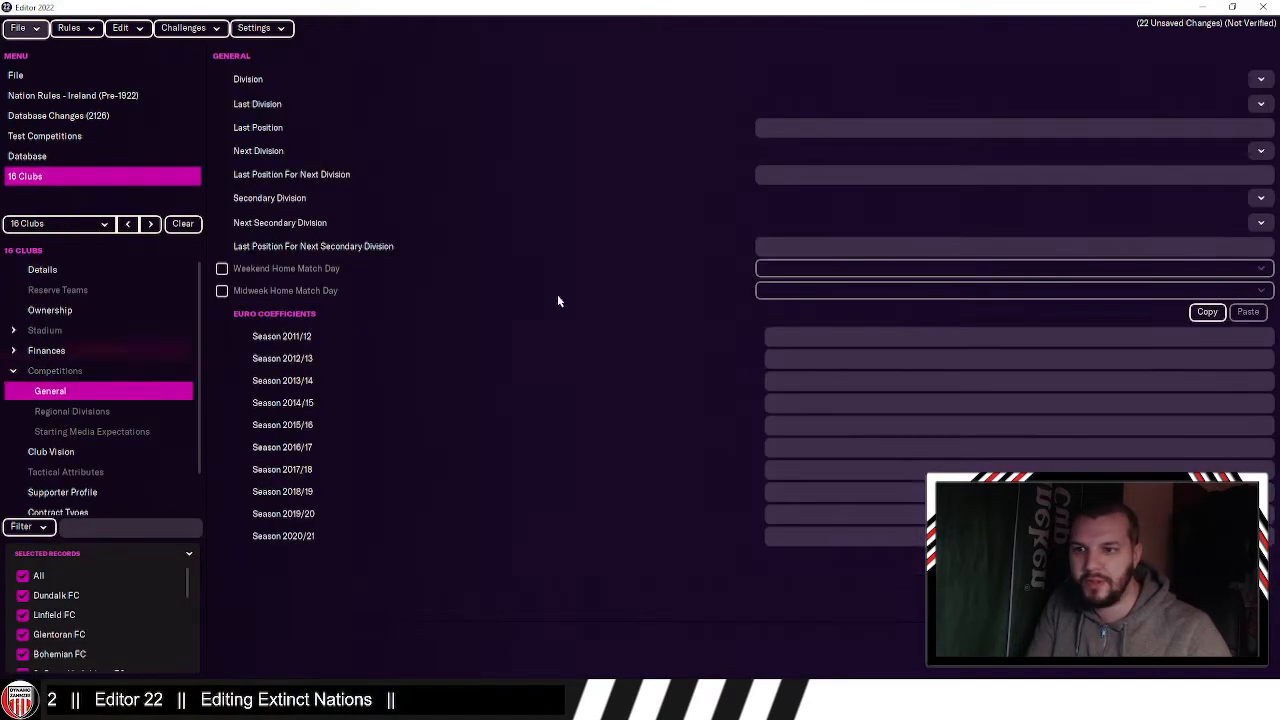
pyautogui.click(1261, 100)
pyautogui.click(1248, 101)
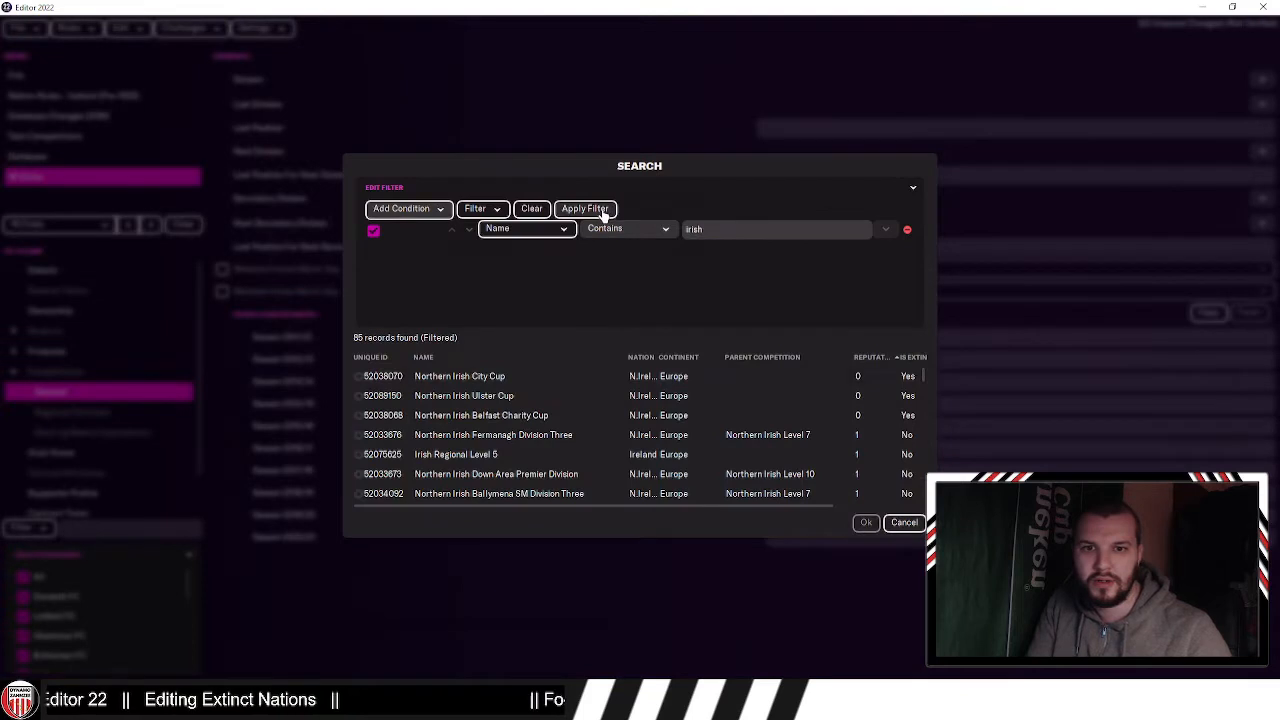
pyautogui.click(871, 360)
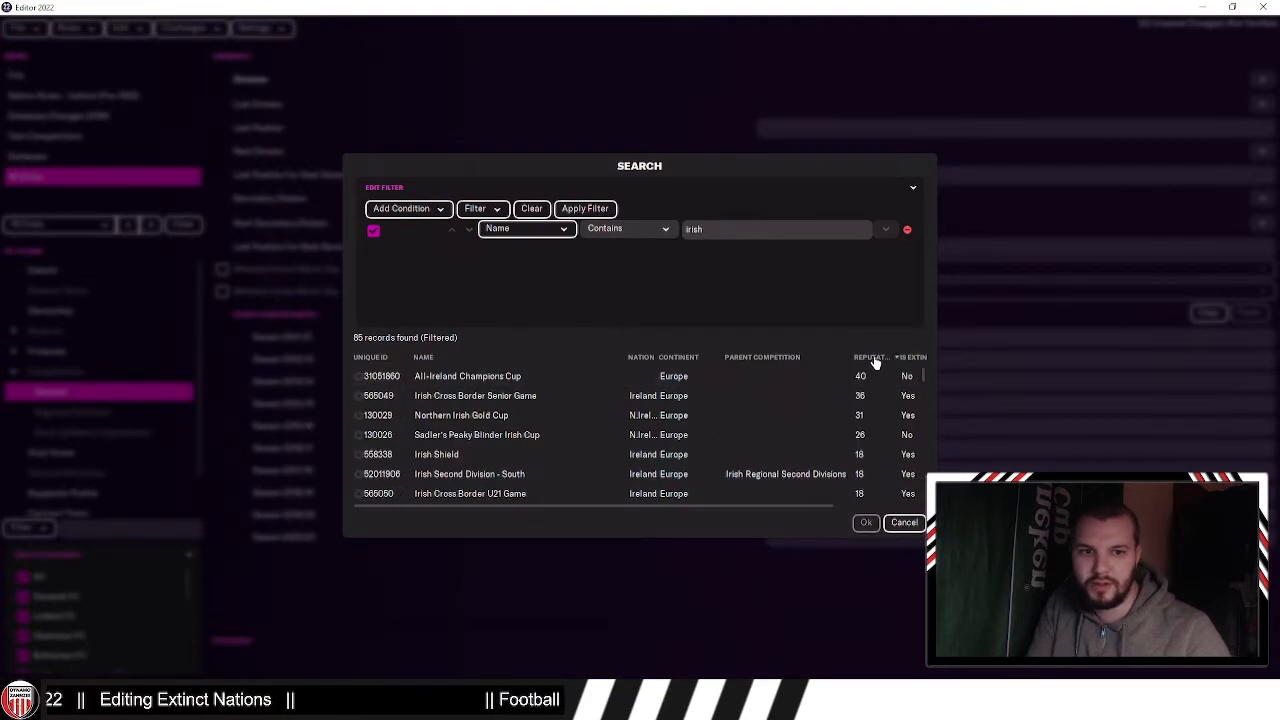
pyautogui.click(871, 360)
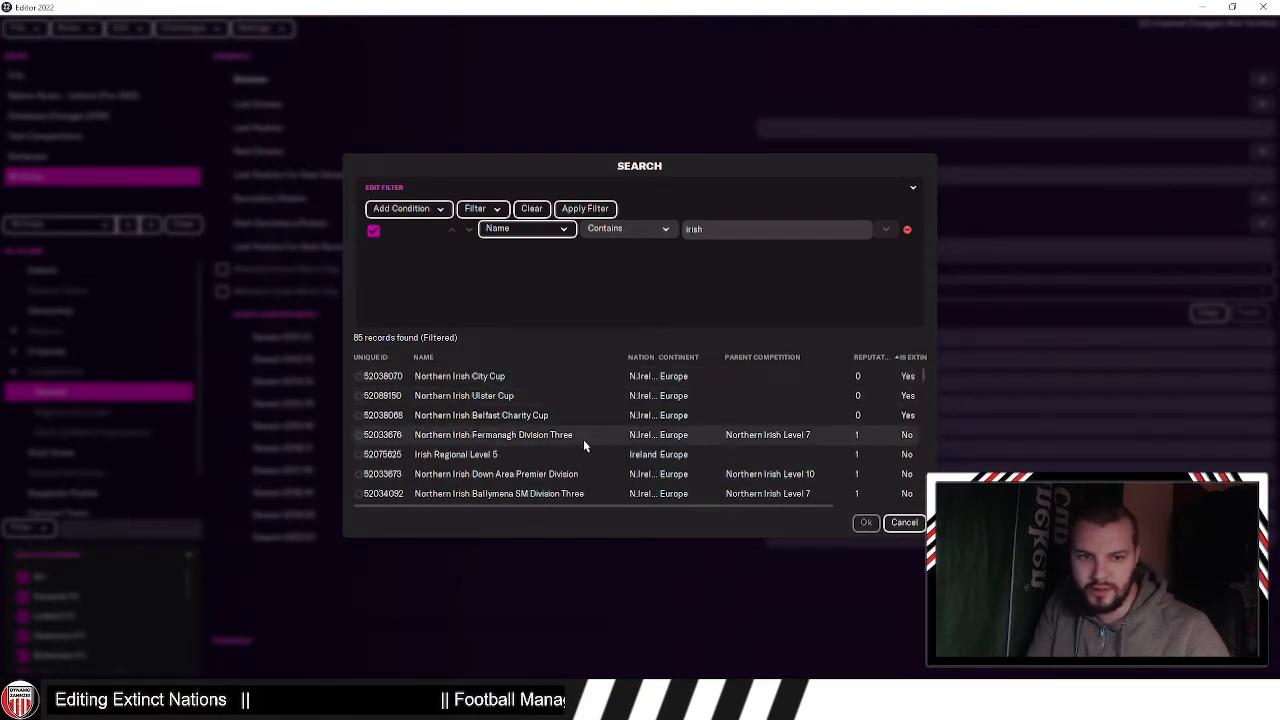
pyautogui.scroll(-5, 593, 440)
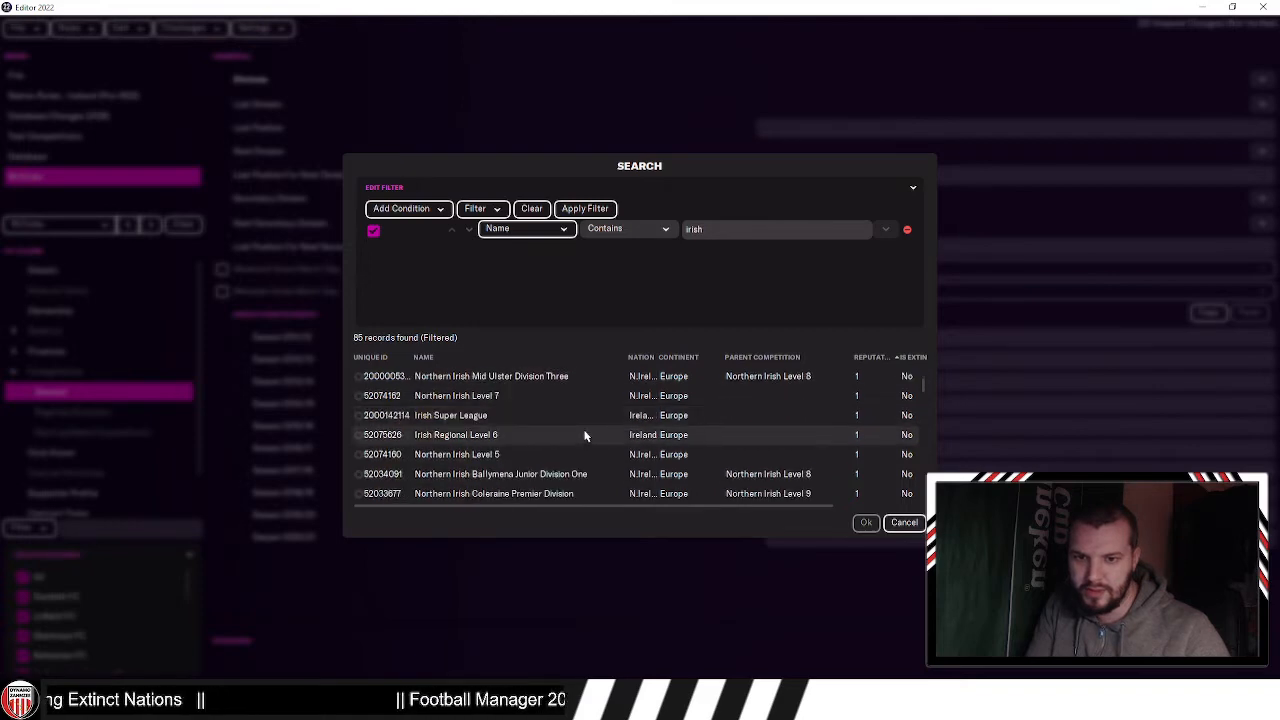
pyautogui.click(589, 416)
pyautogui.click(864, 523)
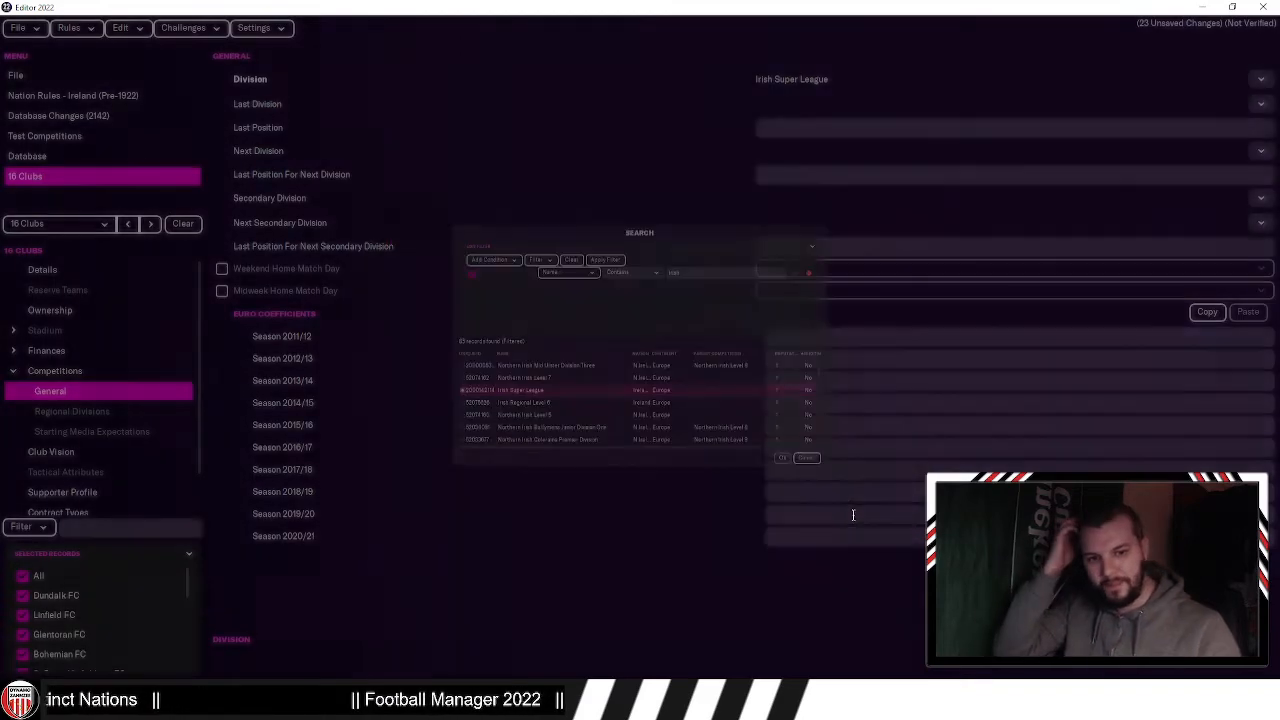
# Step: Add a single division to the Ireland (Pre-1922) nation rules using the Irish Super league competition
pyautogui.click(68, 95)
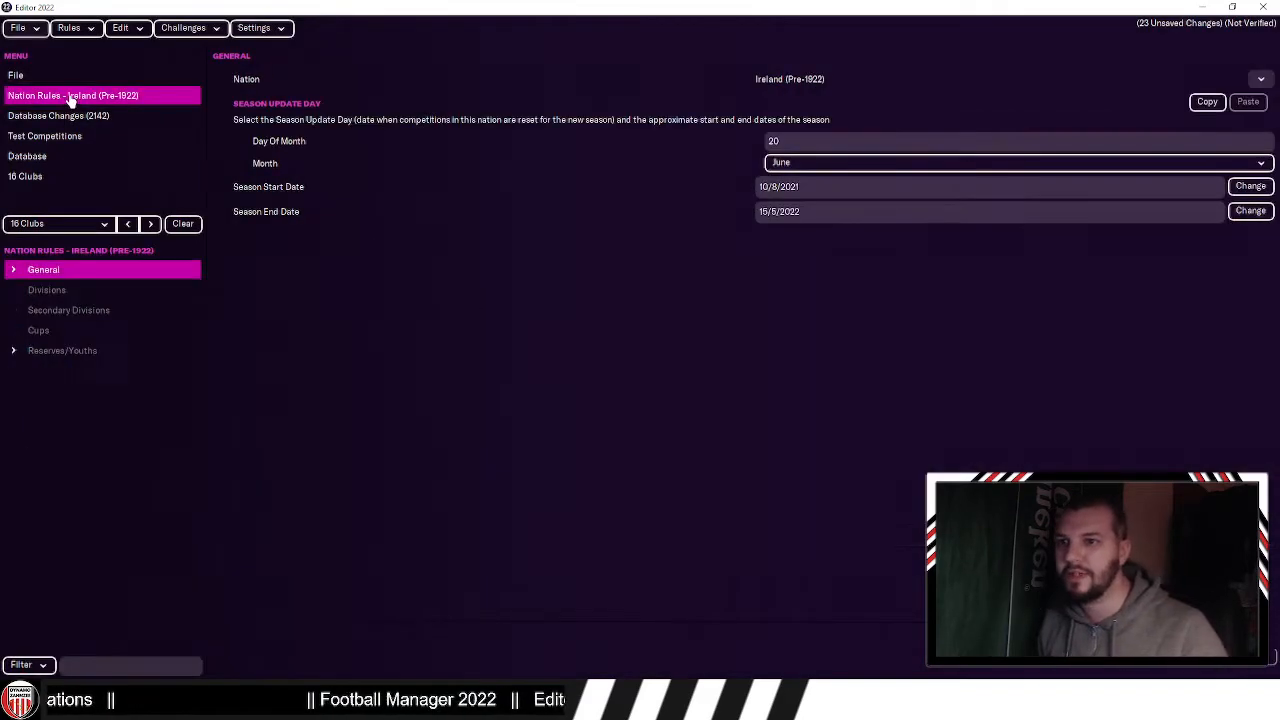
pyautogui.click(62, 290)
pyautogui.click(230, 77)
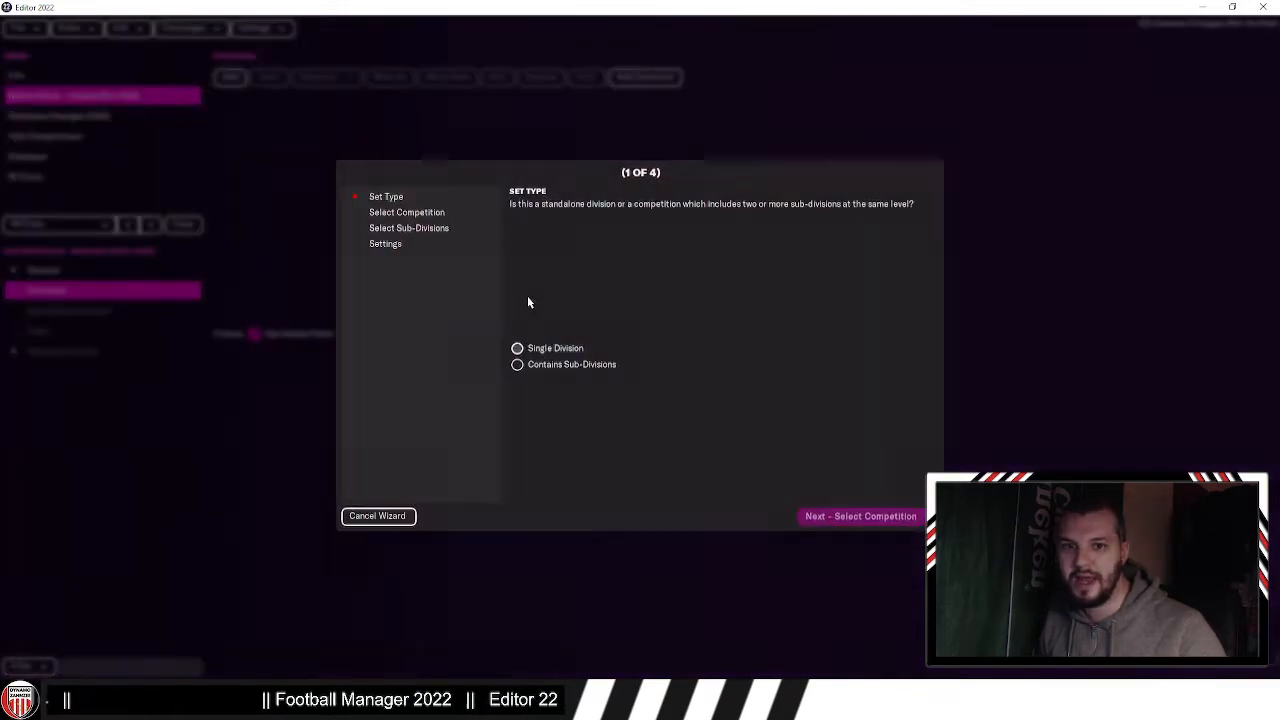
pyautogui.click(543, 352)
pyautogui.click(862, 516)
pyautogui.click(860, 348)
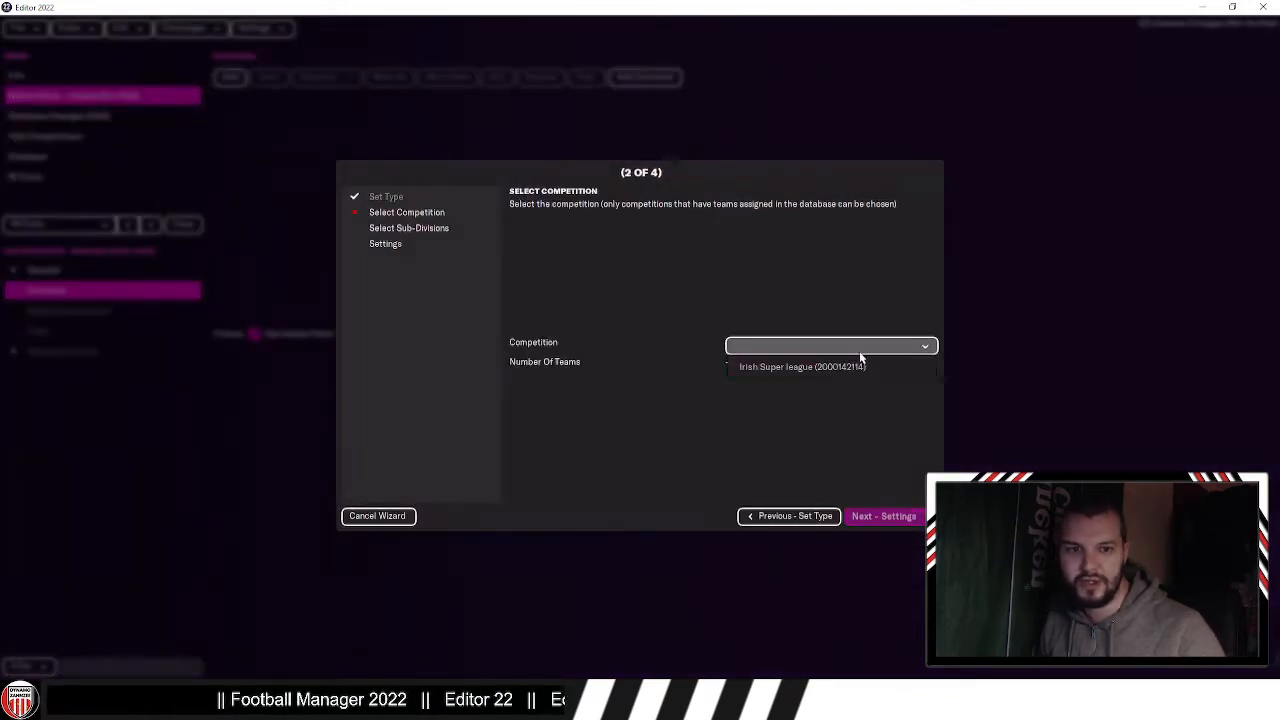
pyautogui.click(850, 368)
pyautogui.click(888, 517)
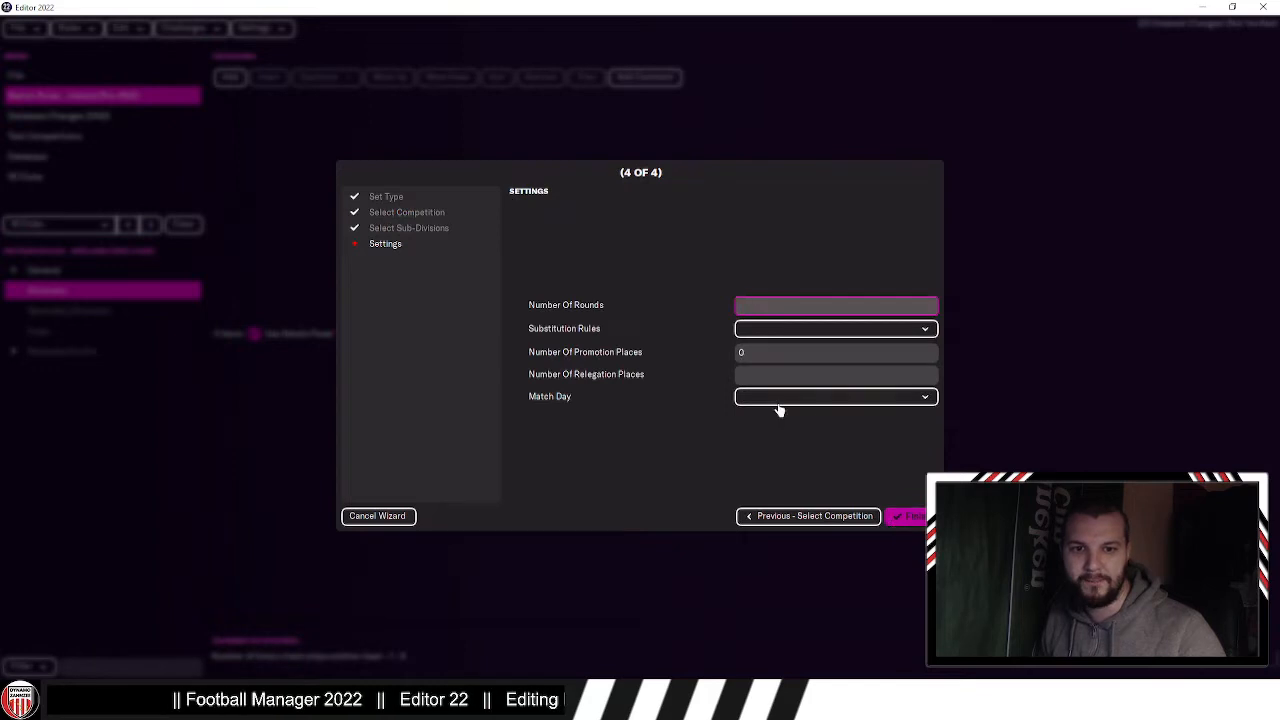
# Step: Give the new division 2 rounds, the 3 From 7 substitution rule and a match day, and finish the wizard
pyautogui.click(780, 331)
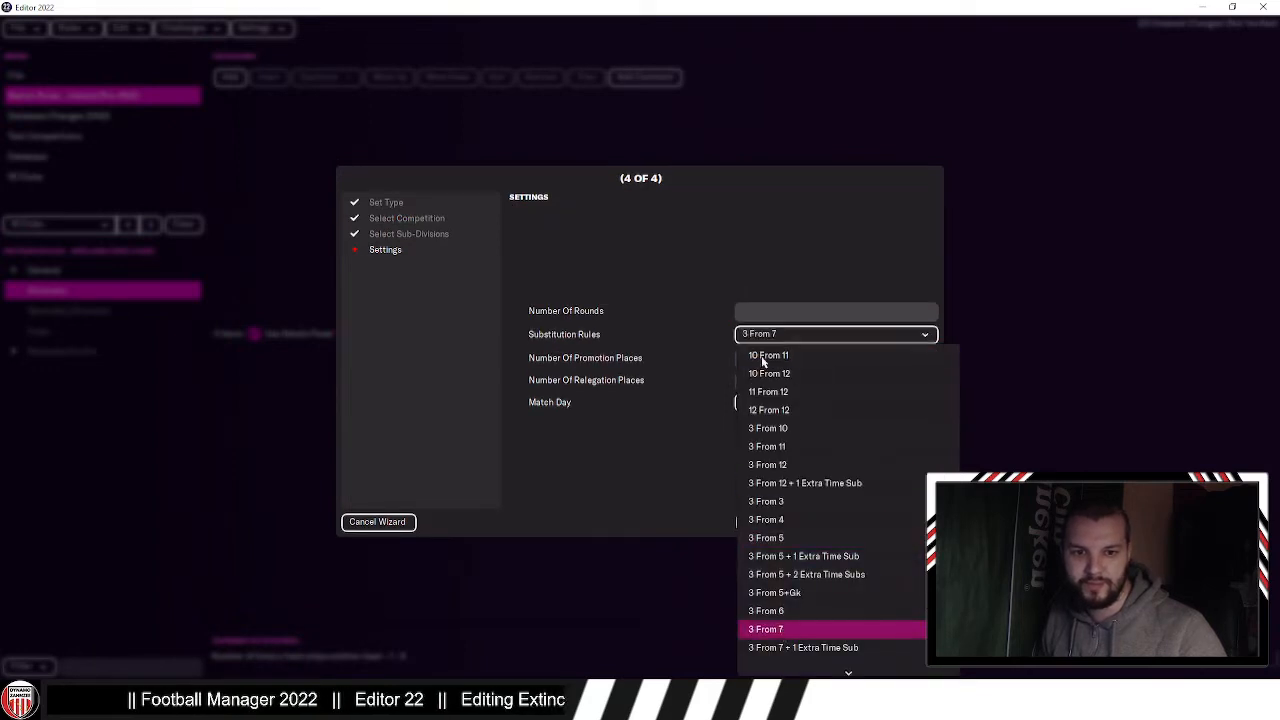
pyautogui.click(757, 310)
pyautogui.write('2')
pyautogui.click(775, 406)
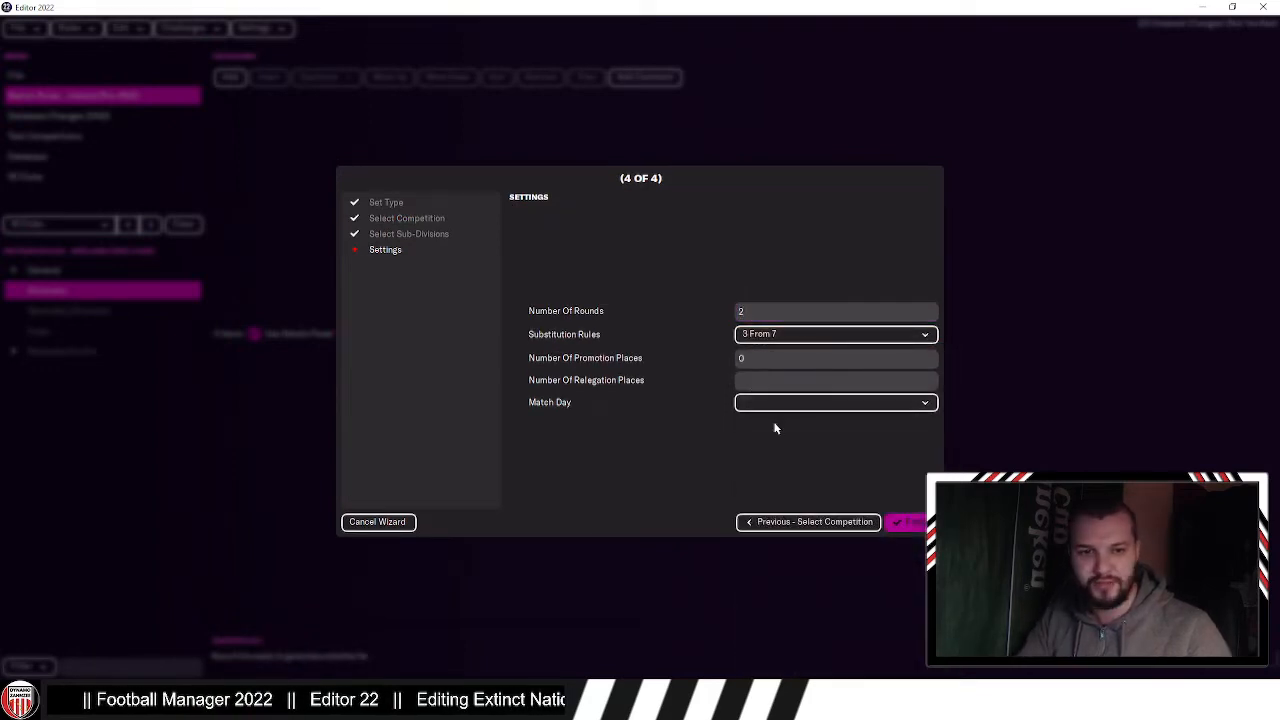
pyautogui.click(783, 533)
pyautogui.click(914, 524)
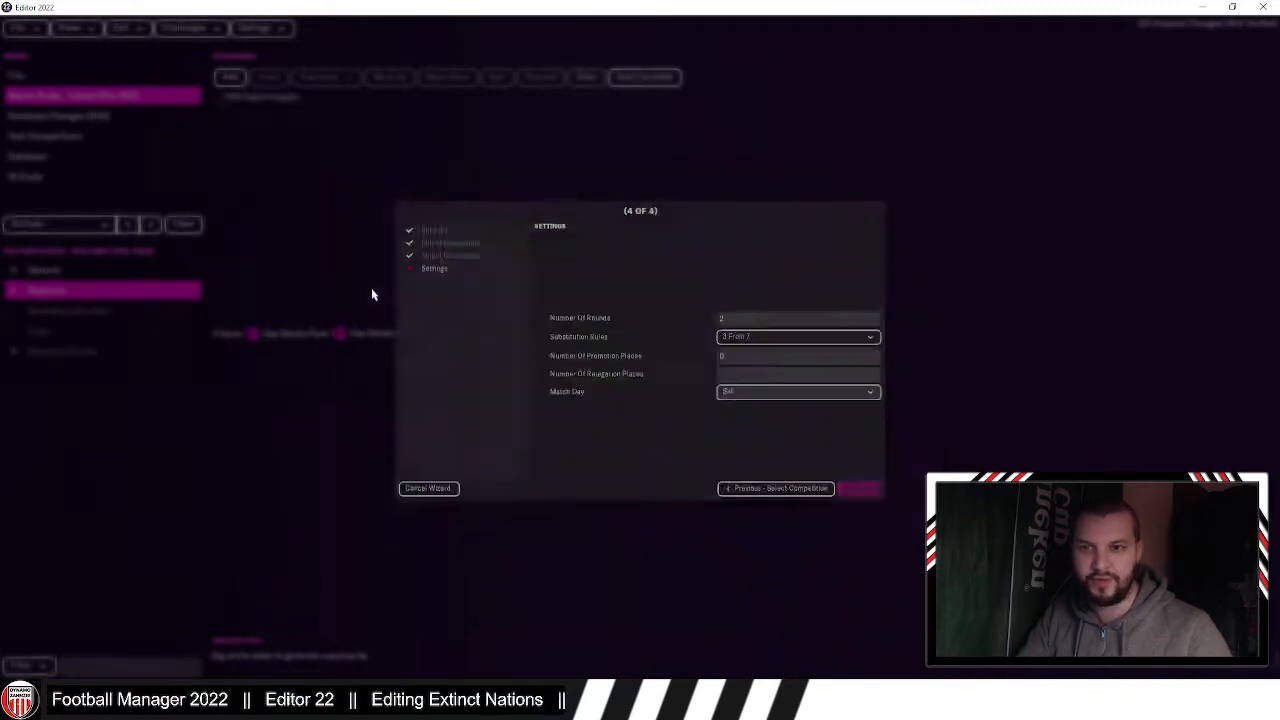
# Step: Open the Irish Super League's general division settings and test the nation rules
pyautogui.click(24, 292)
pyautogui.click(52, 313)
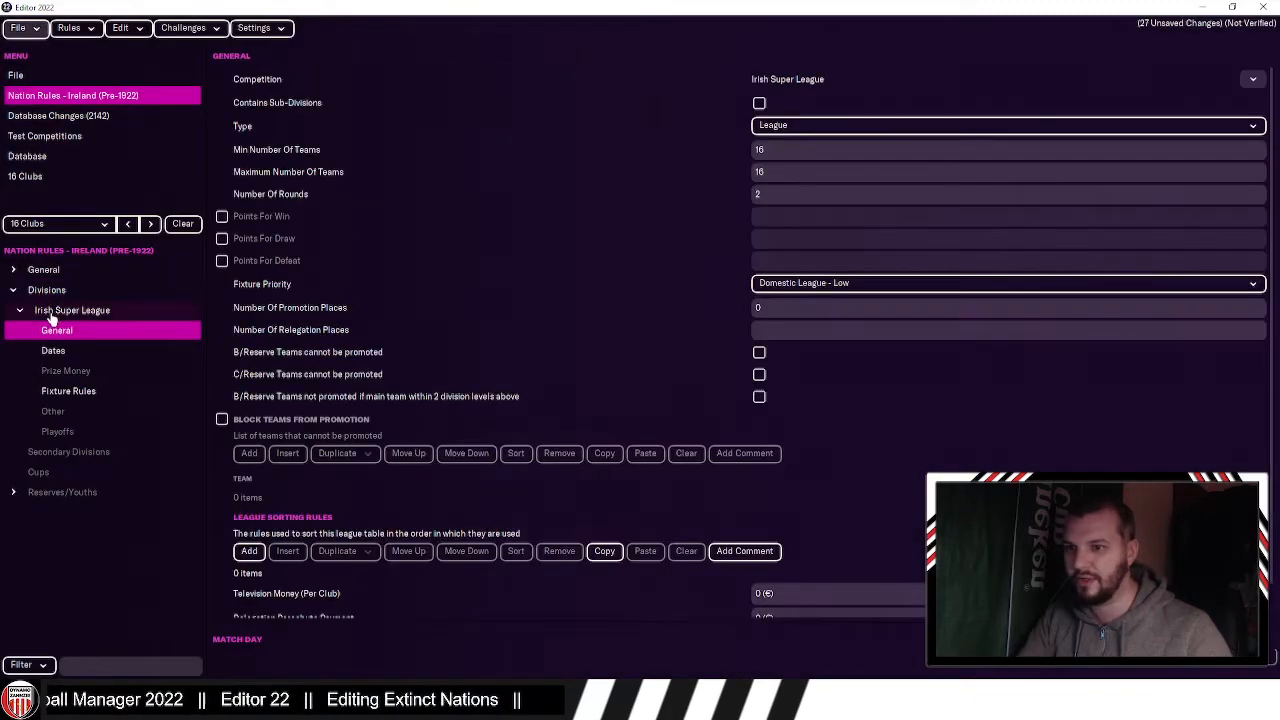
pyautogui.click(94, 30)
pyautogui.click(115, 145)
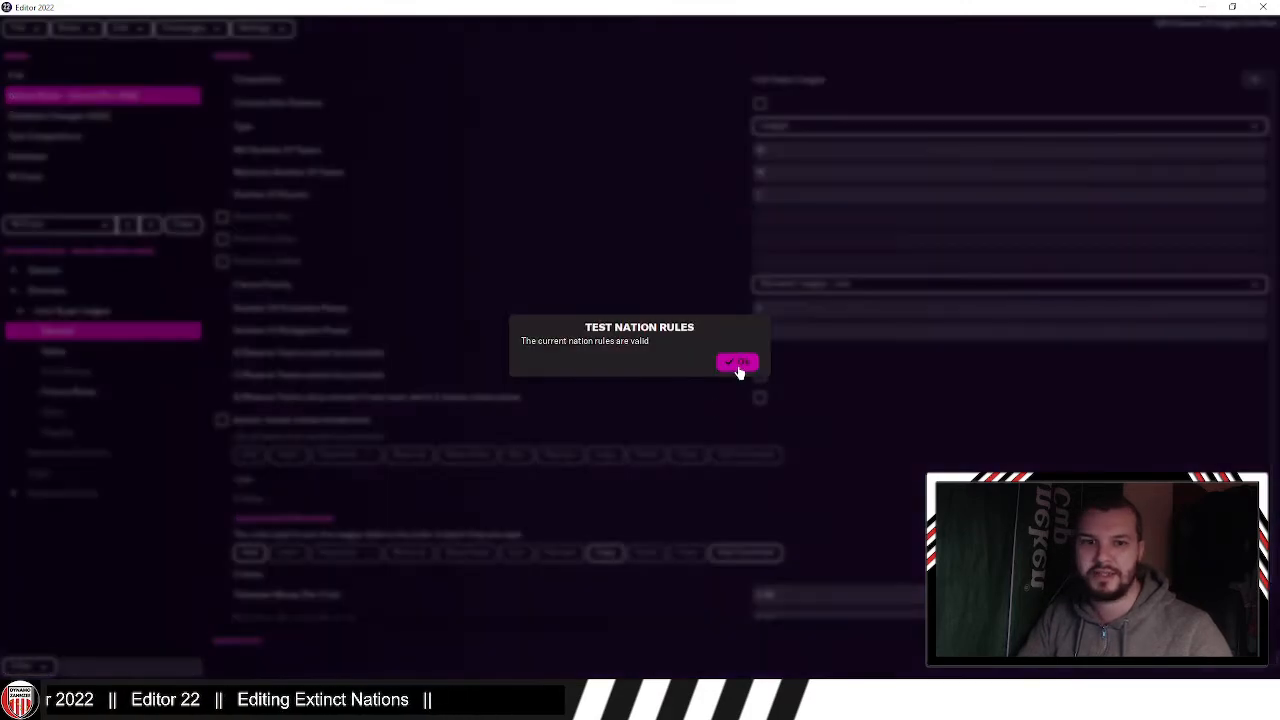
pyautogui.click(738, 365)
# Step: Save the editor data locally under the title "test"
pyautogui.click(18, 28)
pyautogui.click(63, 163)
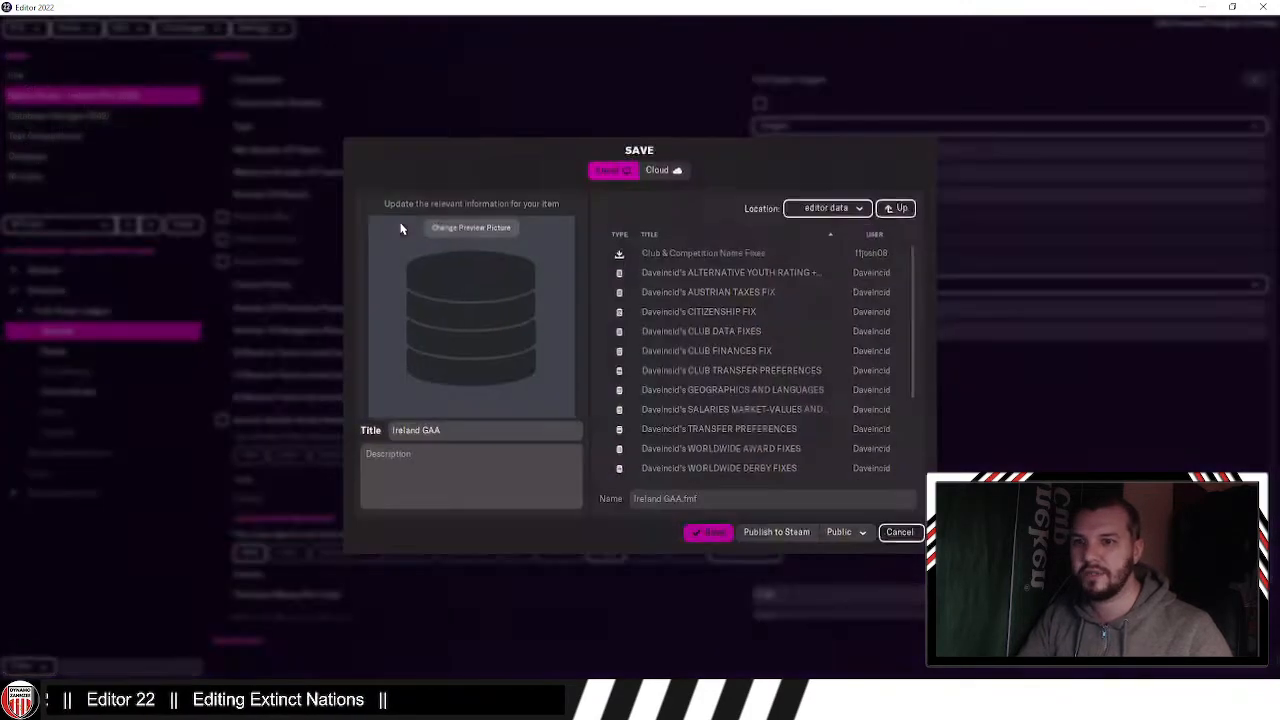
pyautogui.click(505, 426)
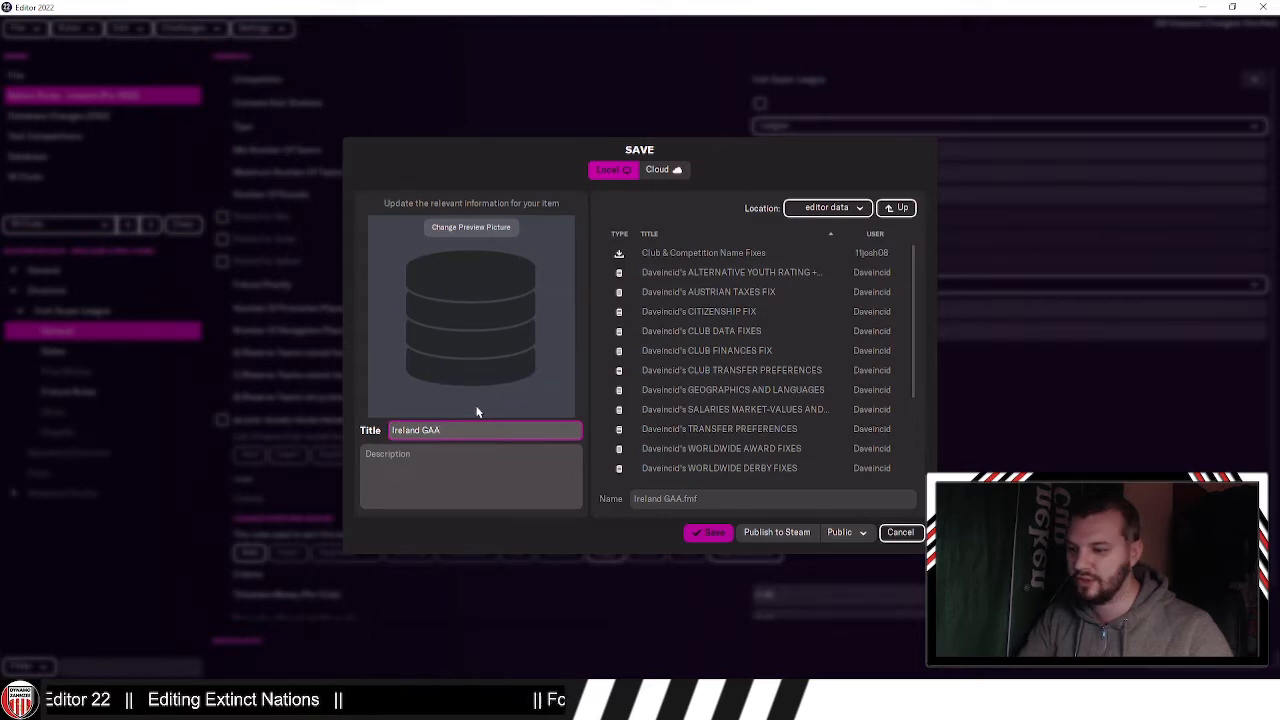
pyautogui.write('t')
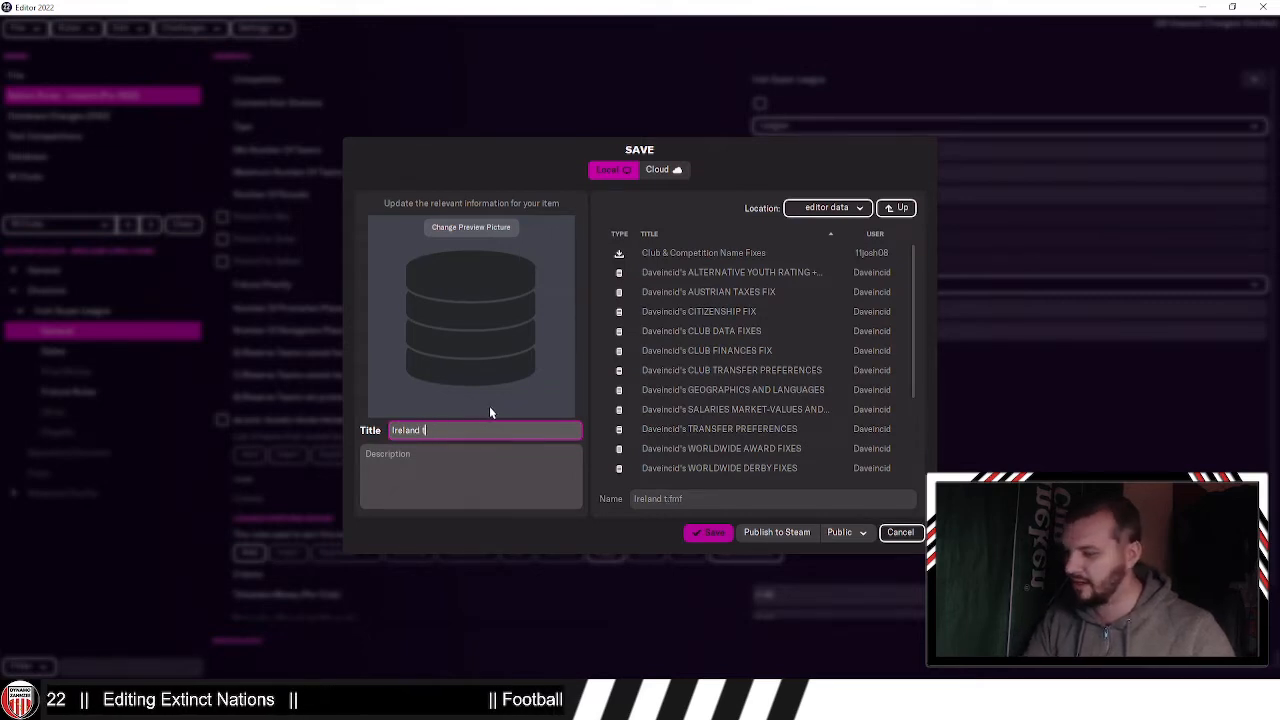
pyautogui.write('test')
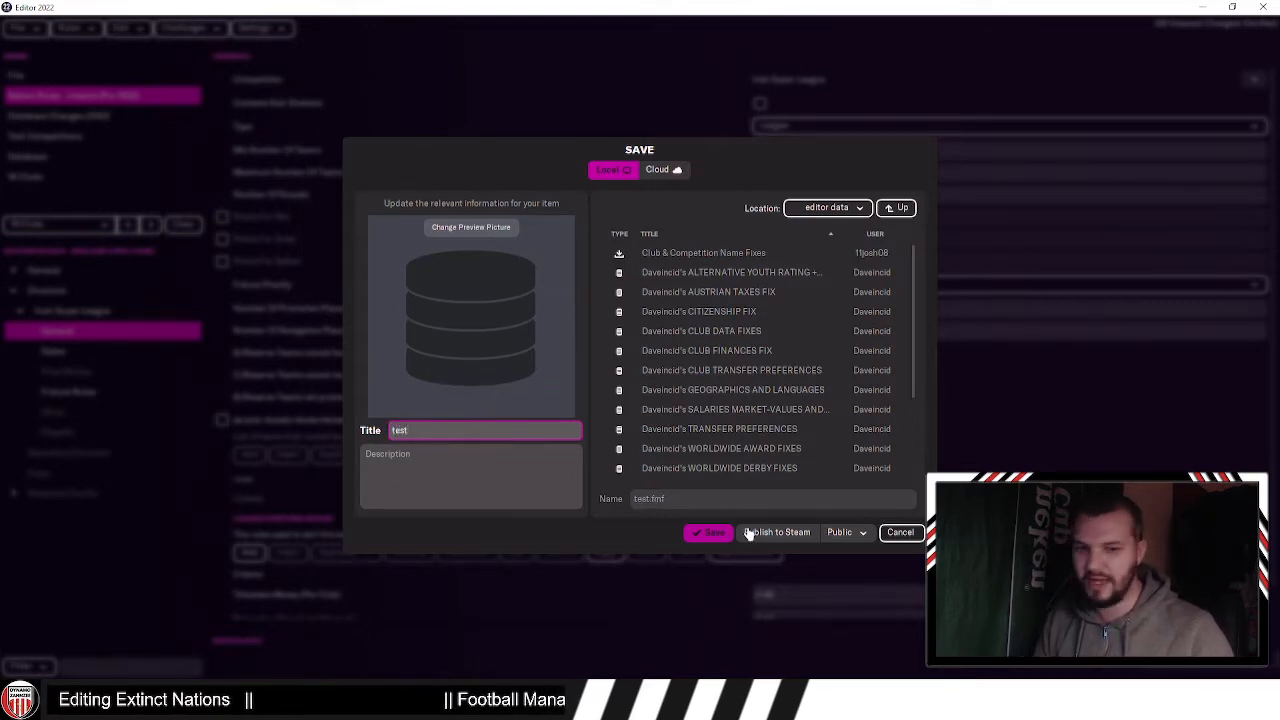
pyautogui.click(710, 532)
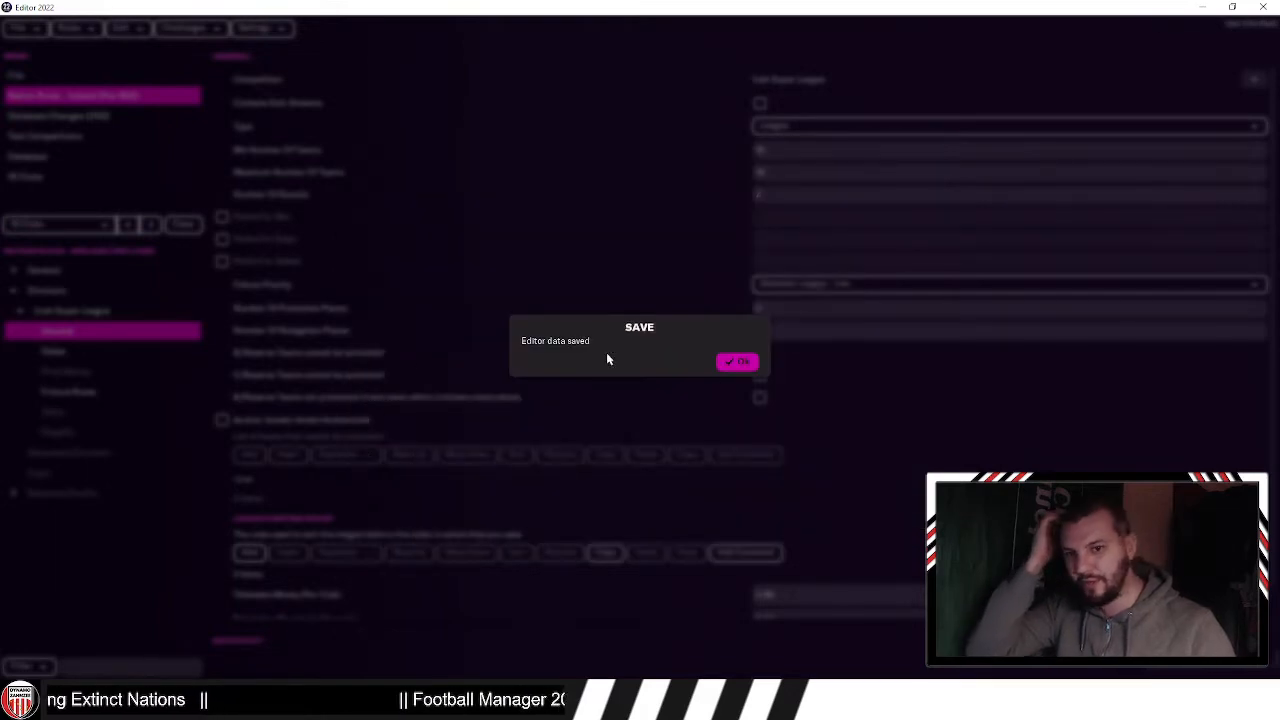
pyautogui.click(737, 361)
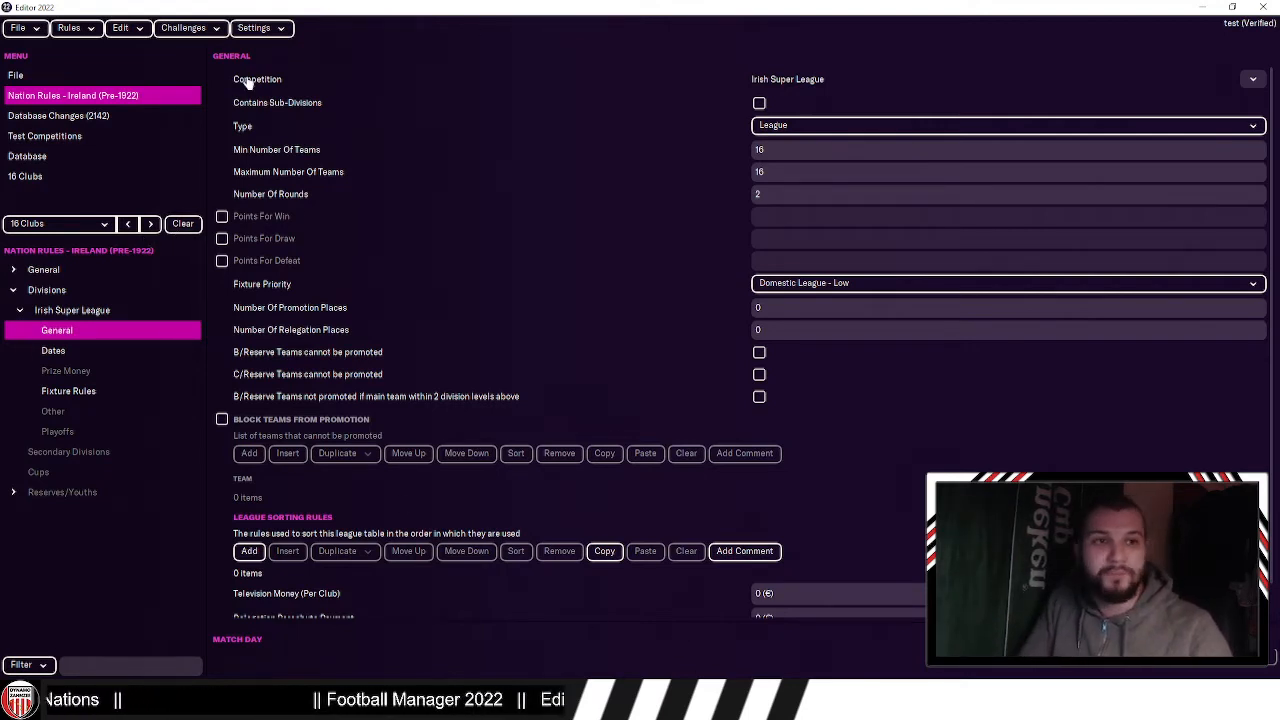
pyautogui.hotkey('alt', 'Tab')
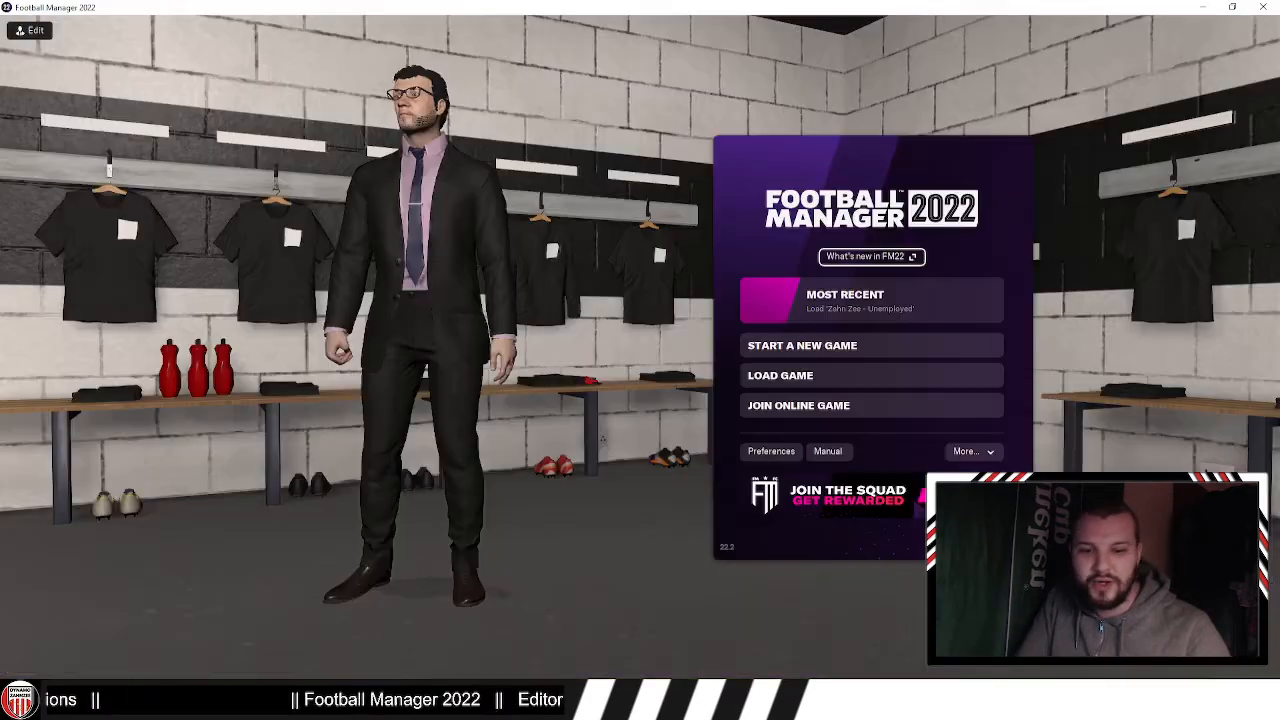
pyautogui.click(842, 347)
pyautogui.click(537, 242)
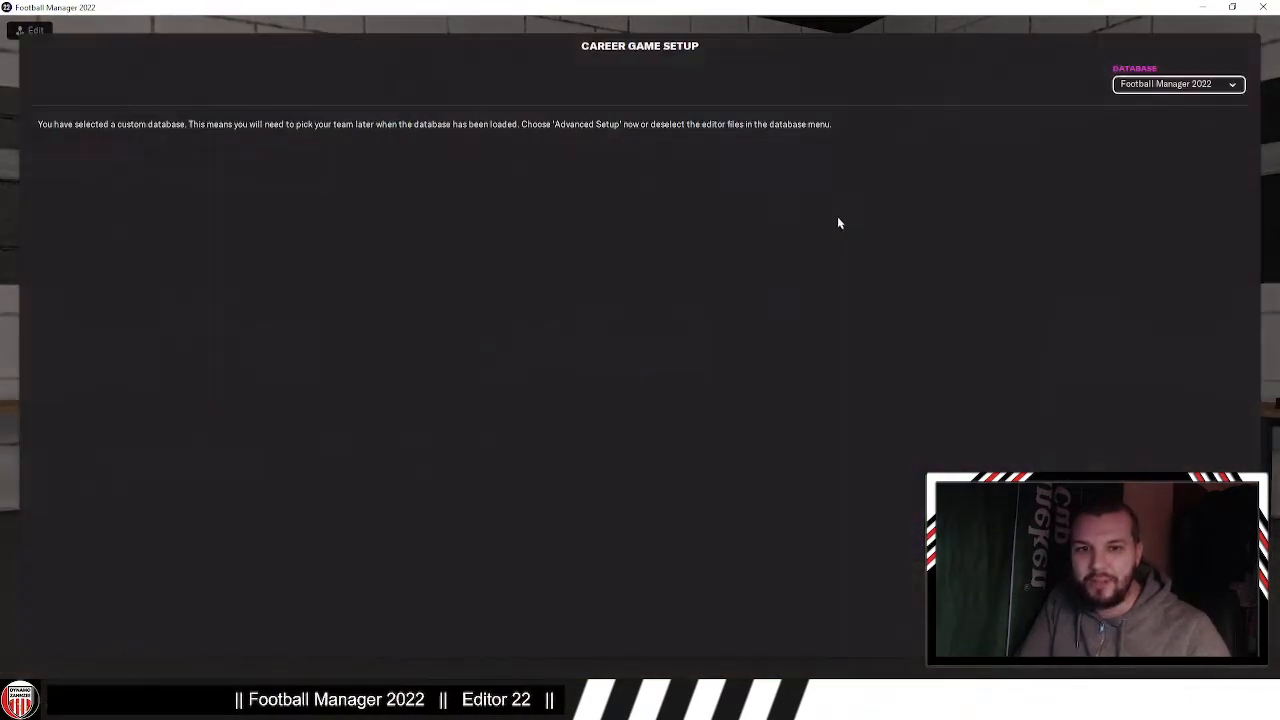
pyautogui.click(1127, 89)
pyautogui.scroll(-5, 995, 360)
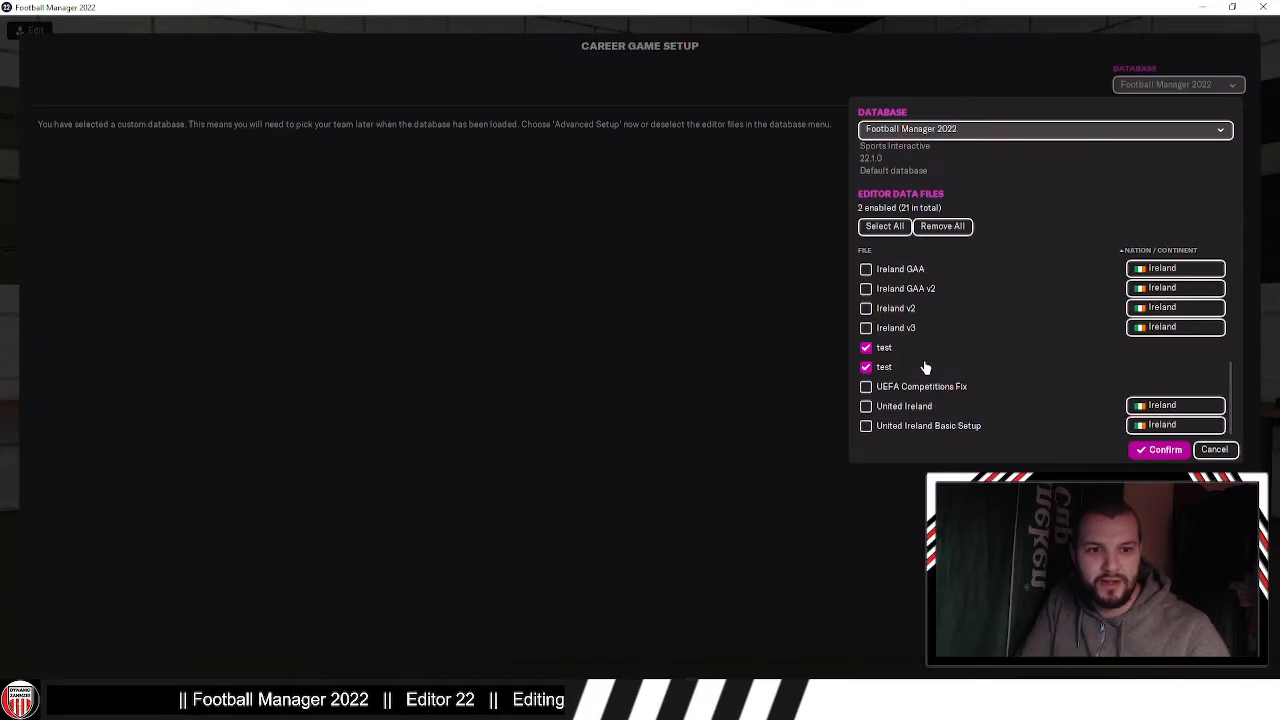
pyautogui.click(884, 348)
pyautogui.click(884, 368)
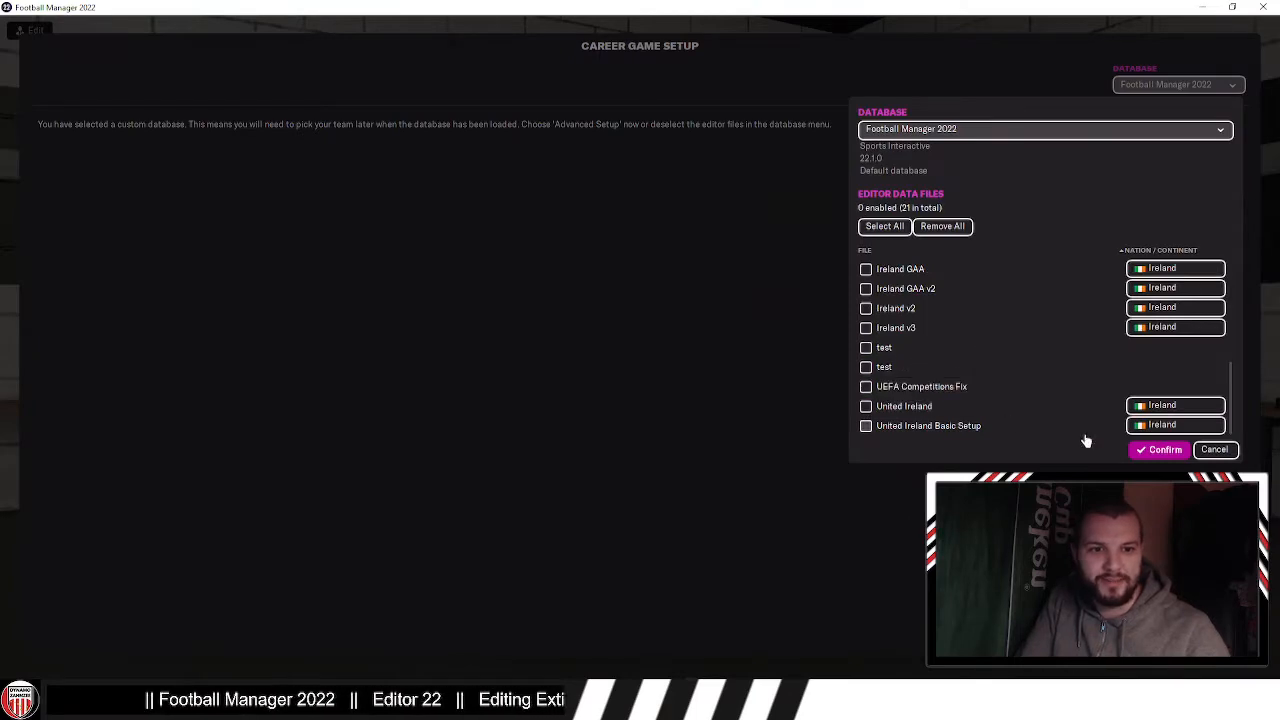
pyautogui.click(1210, 450)
pyautogui.hotkey('alt', 'Tab')
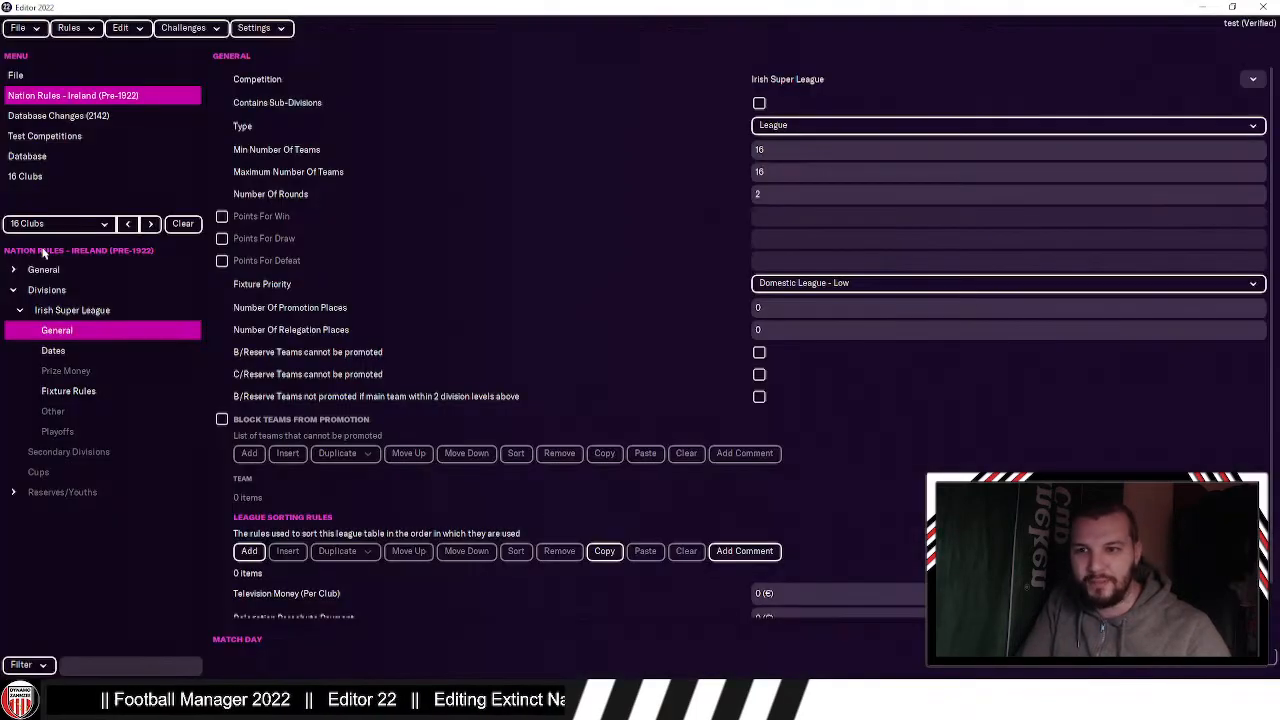
# Step: Save the editor data as a new local file titled "Extinct"
pyautogui.click(12, 28)
pyautogui.click(120, 165)
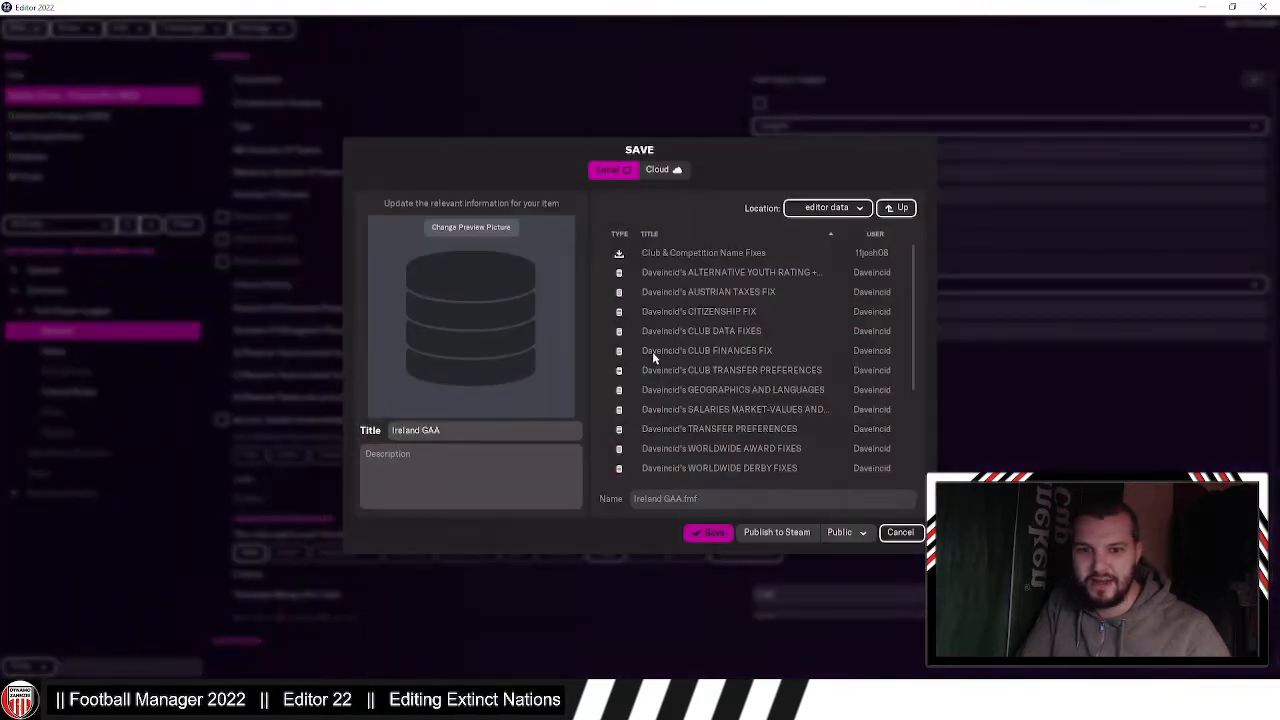
pyautogui.click(460, 428)
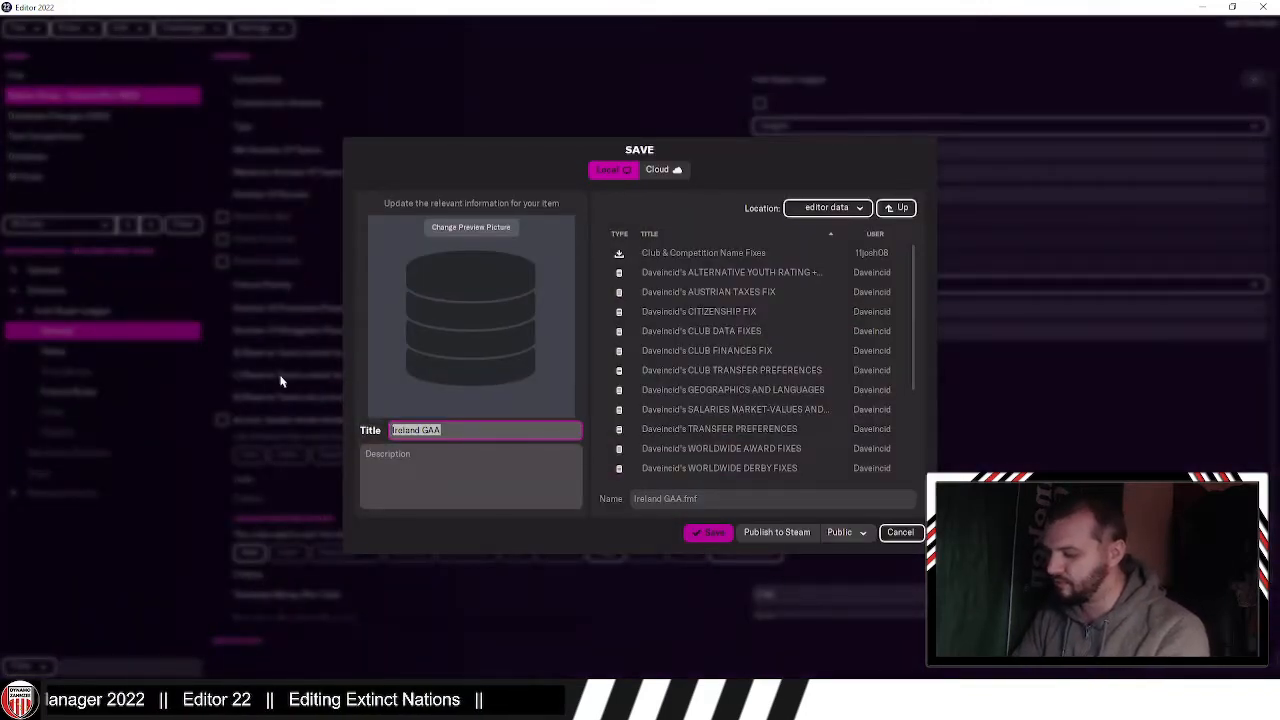
pyautogui.write('Extinct')
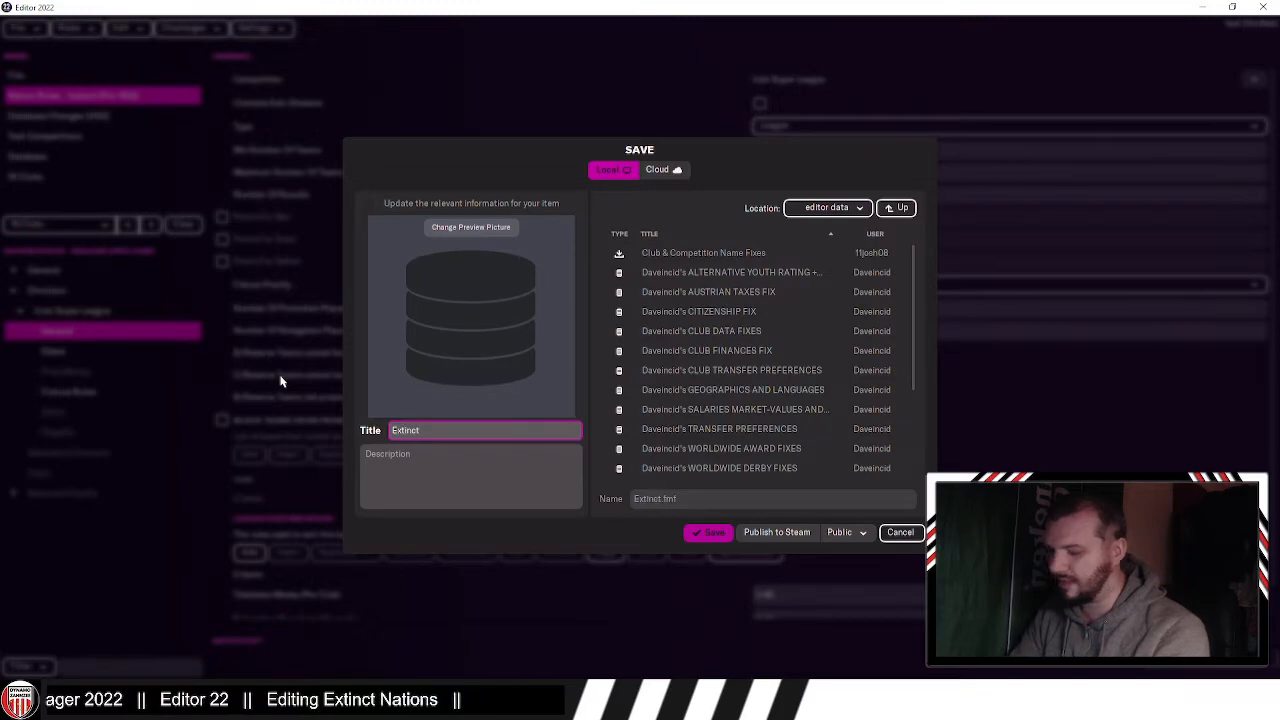
pyautogui.click(704, 532)
pyautogui.click(737, 363)
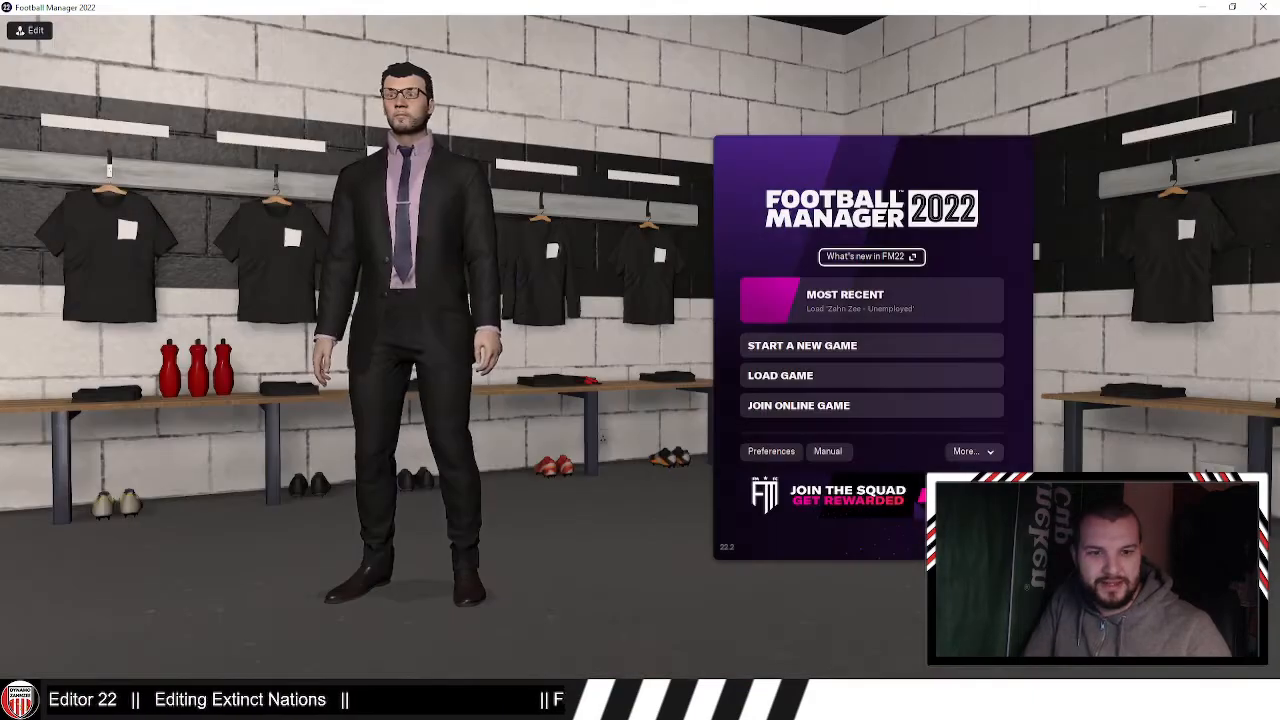
# Step: Start a new career setup with the Extinct editor data file enabled and both test files disabled
pyautogui.click(860, 344)
pyautogui.click(551, 270)
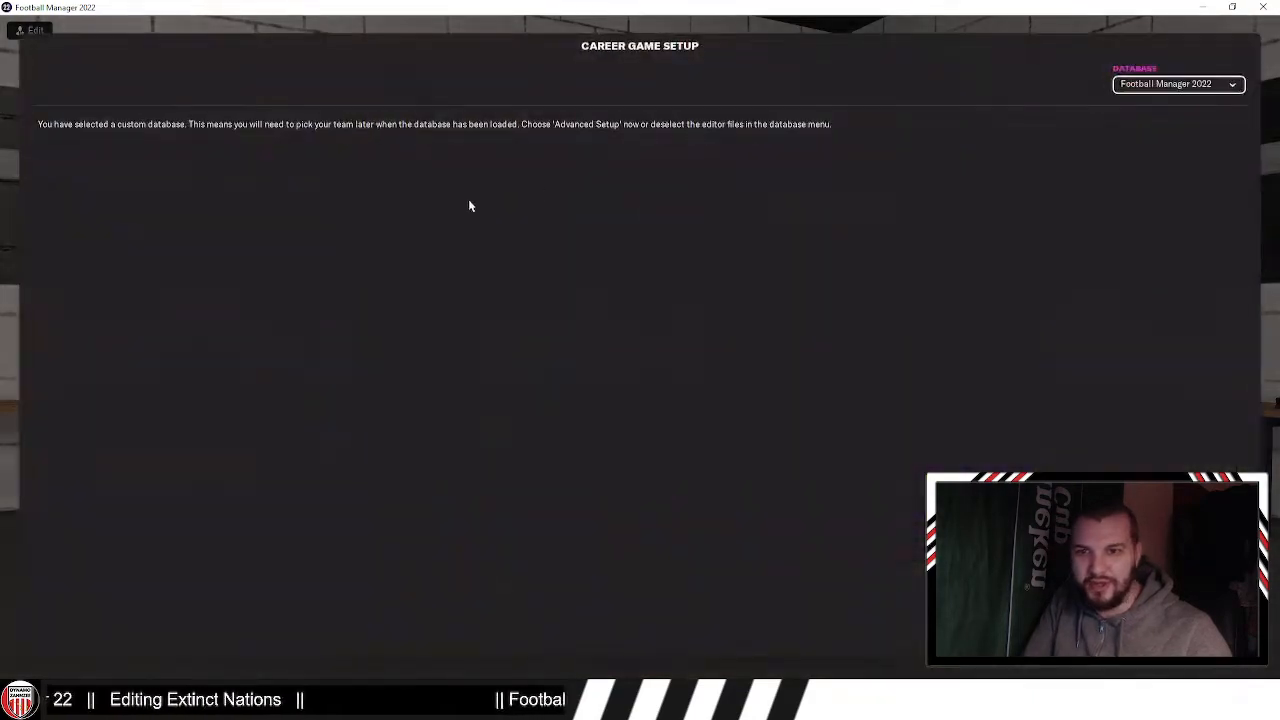
pyautogui.click(1165, 88)
pyautogui.scroll(-3, 880, 350)
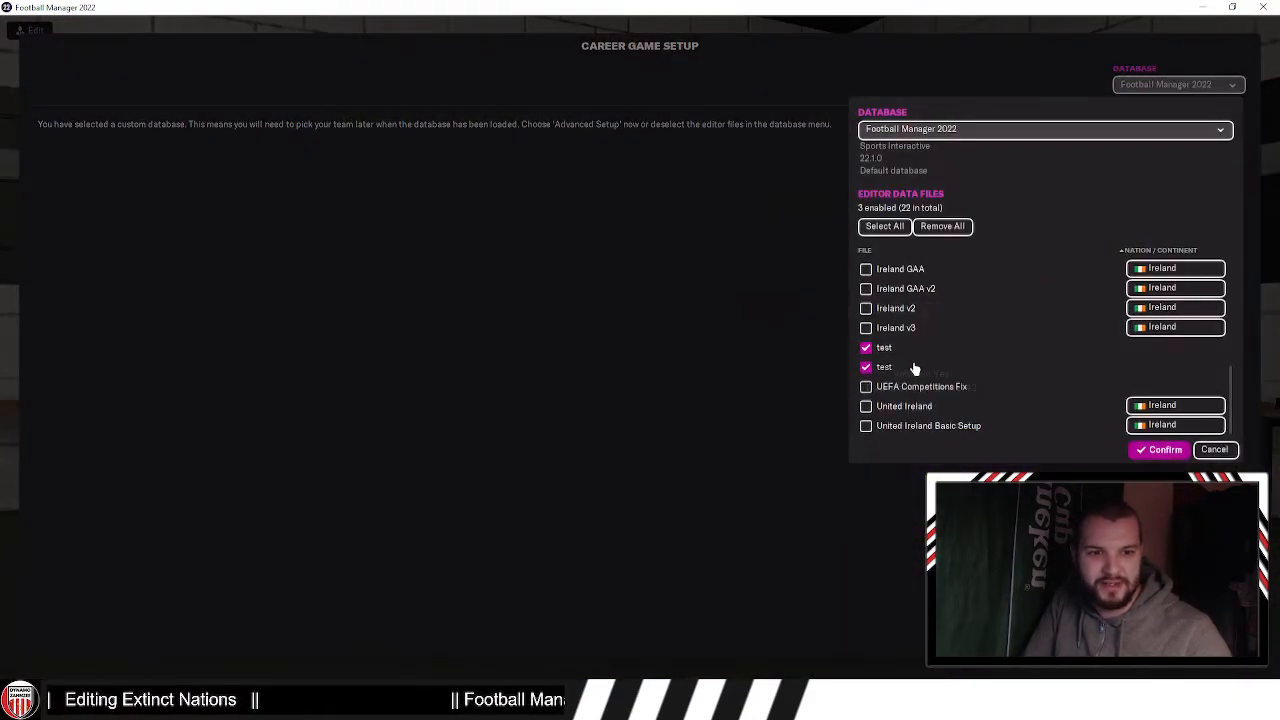
pyautogui.scroll(3, 880, 366)
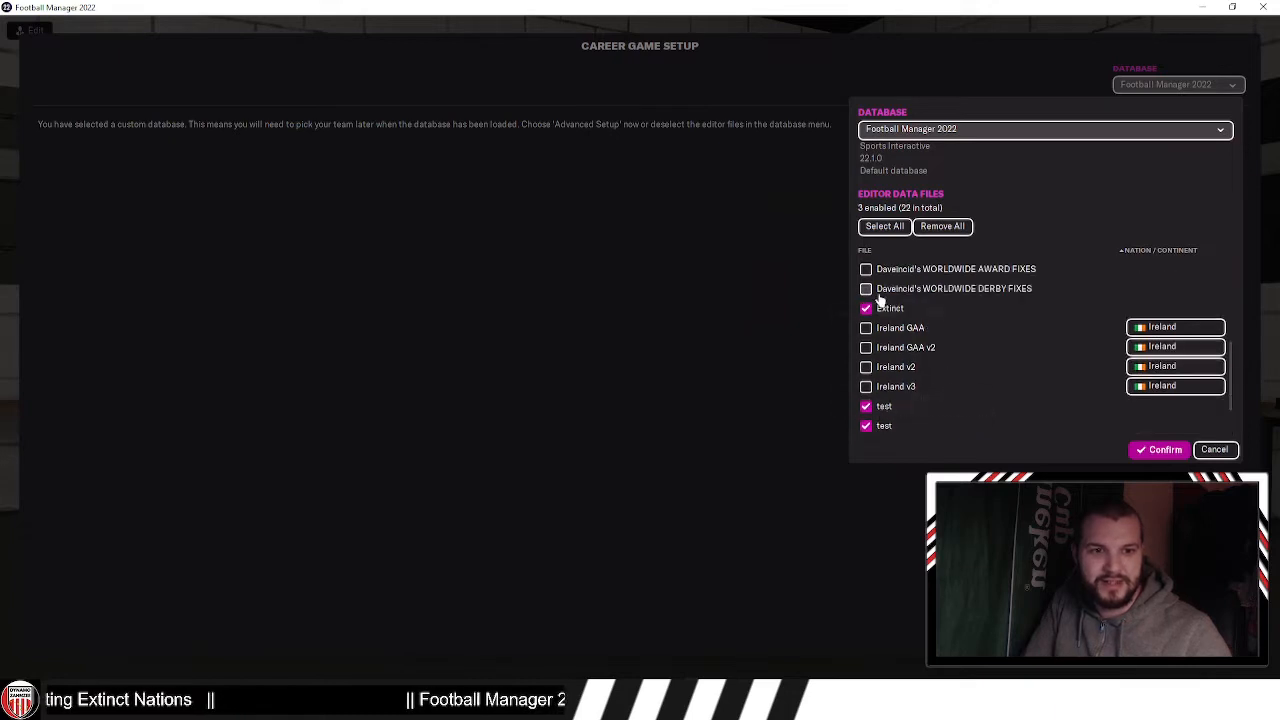
pyautogui.click(882, 408)
pyautogui.click(883, 427)
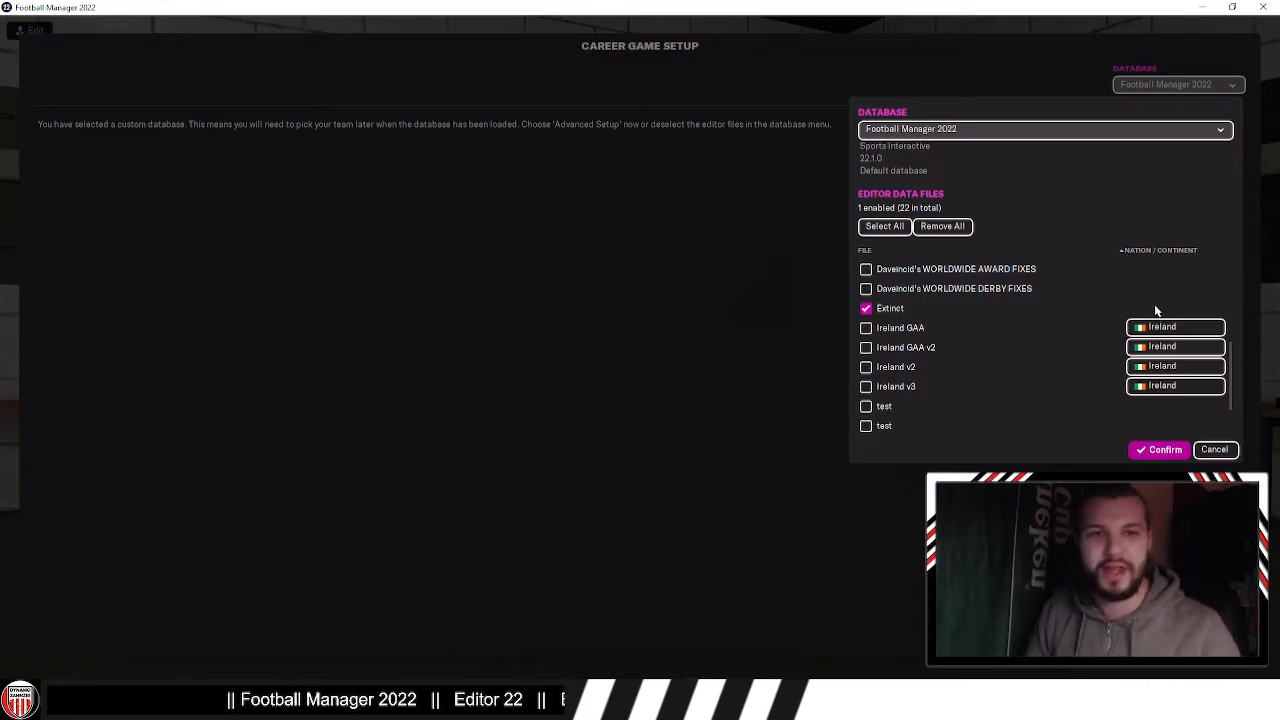
pyautogui.click(1157, 450)
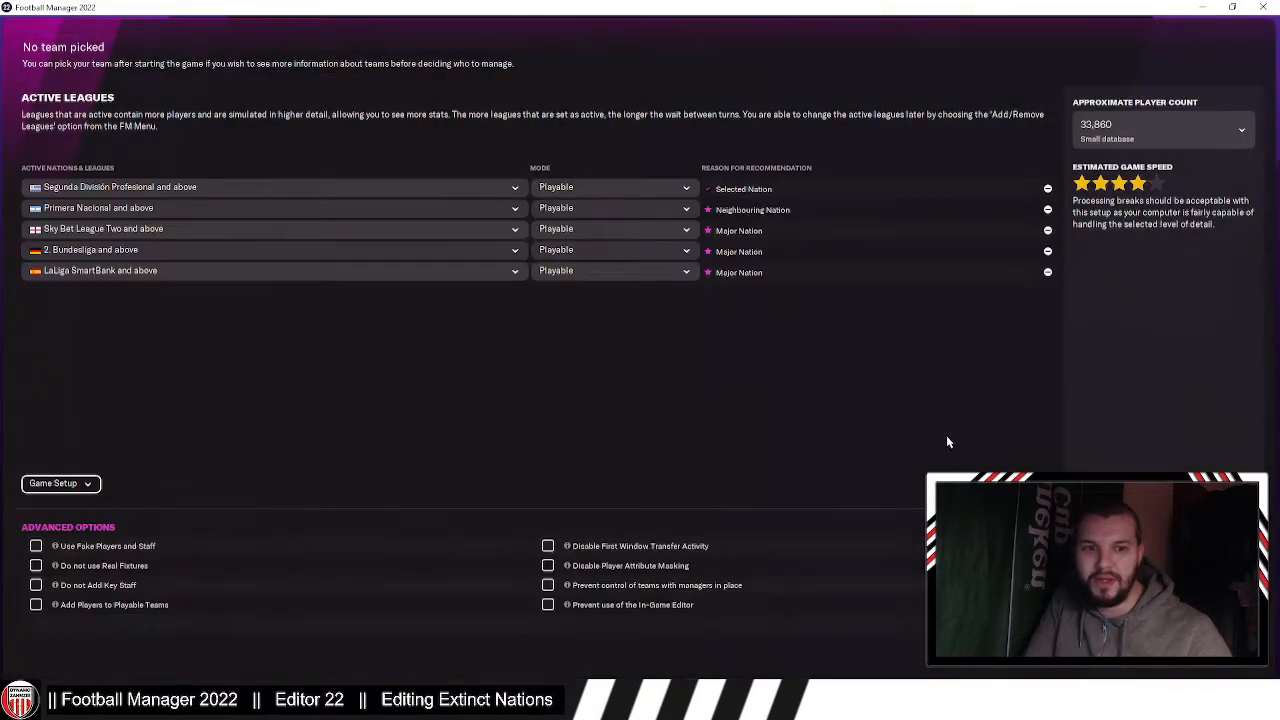
# Step: Remove the Uruguayan, Argentine, English and German leagues from the active leagues and open the nation selection
pyautogui.click(1047, 188)
pyautogui.click(1047, 188)
pyautogui.click(1047, 188)
pyautogui.click(1047, 188)
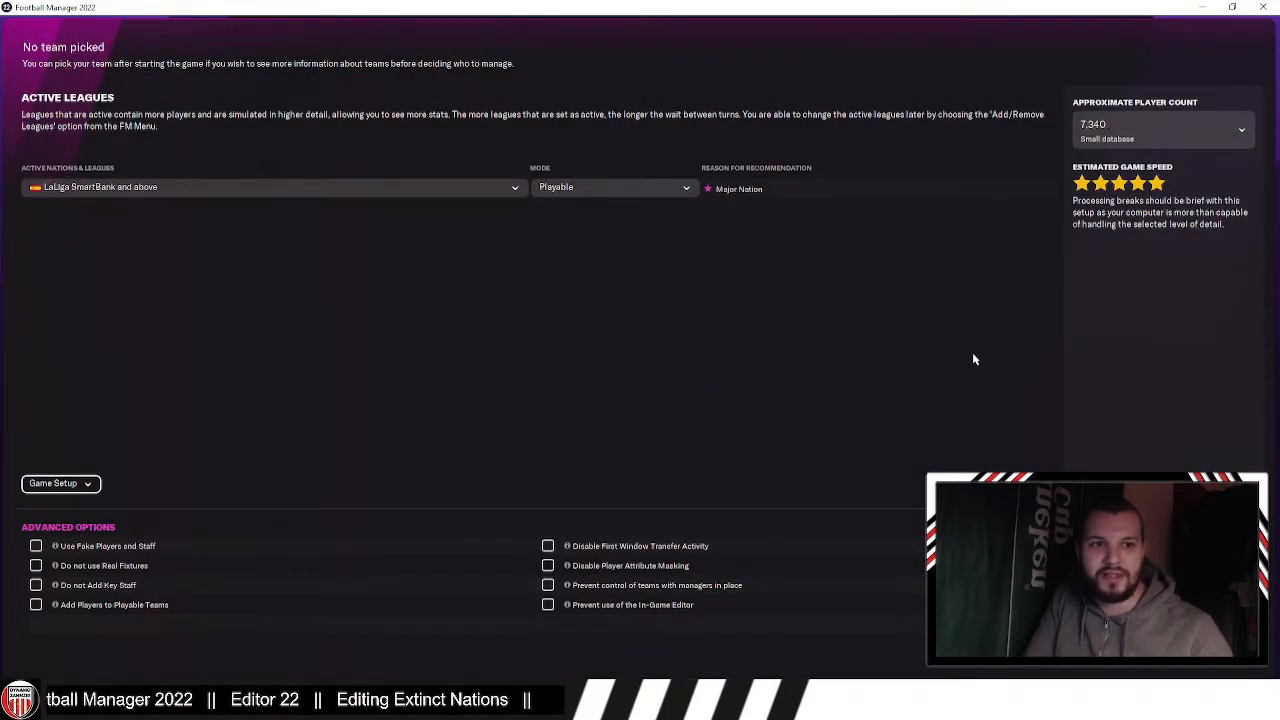
pyautogui.click(985, 484)
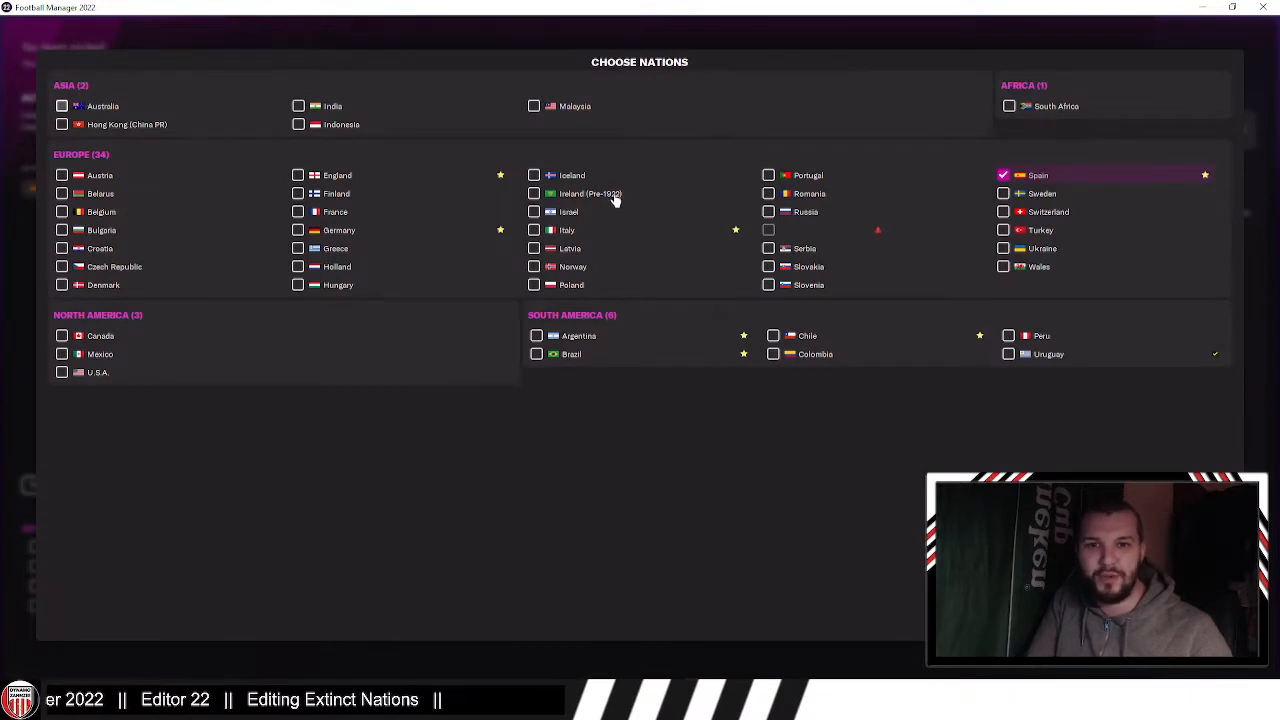
pyautogui.moveTo(878, 234)
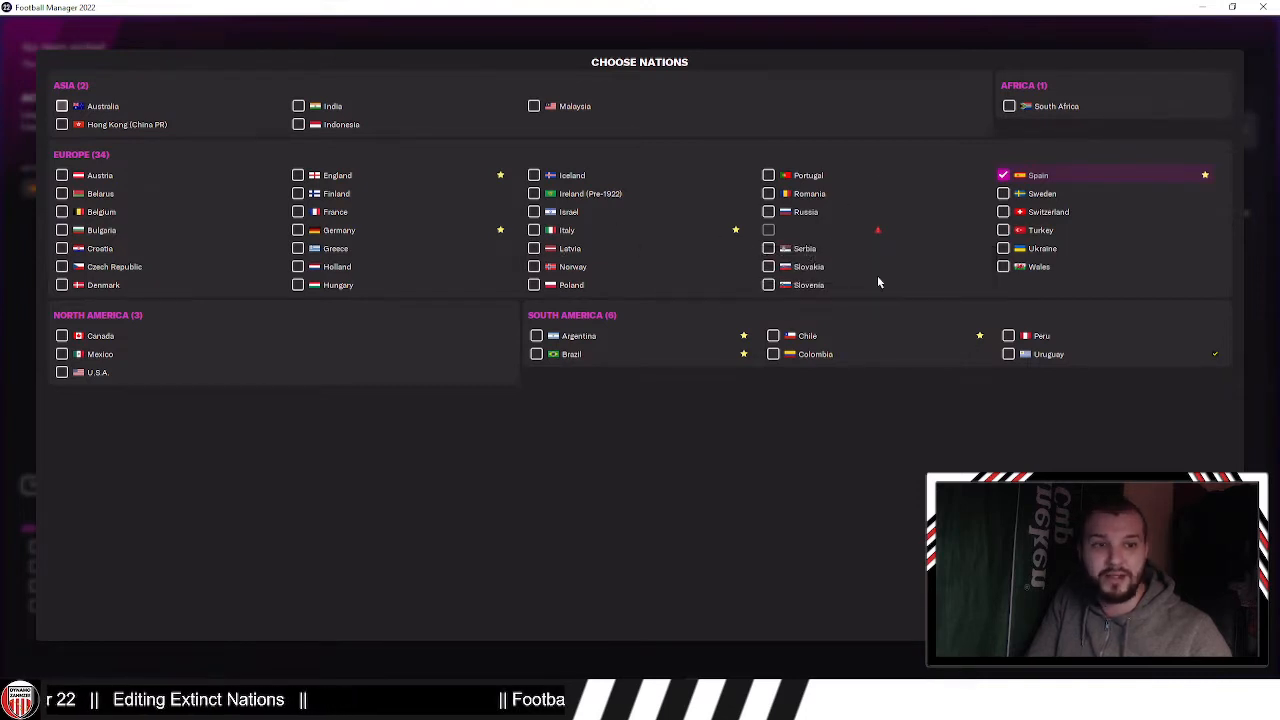
# Step: Switch to the Editor and check the continent and region in Northern Ireland's nation details
pyautogui.click(792, 704)
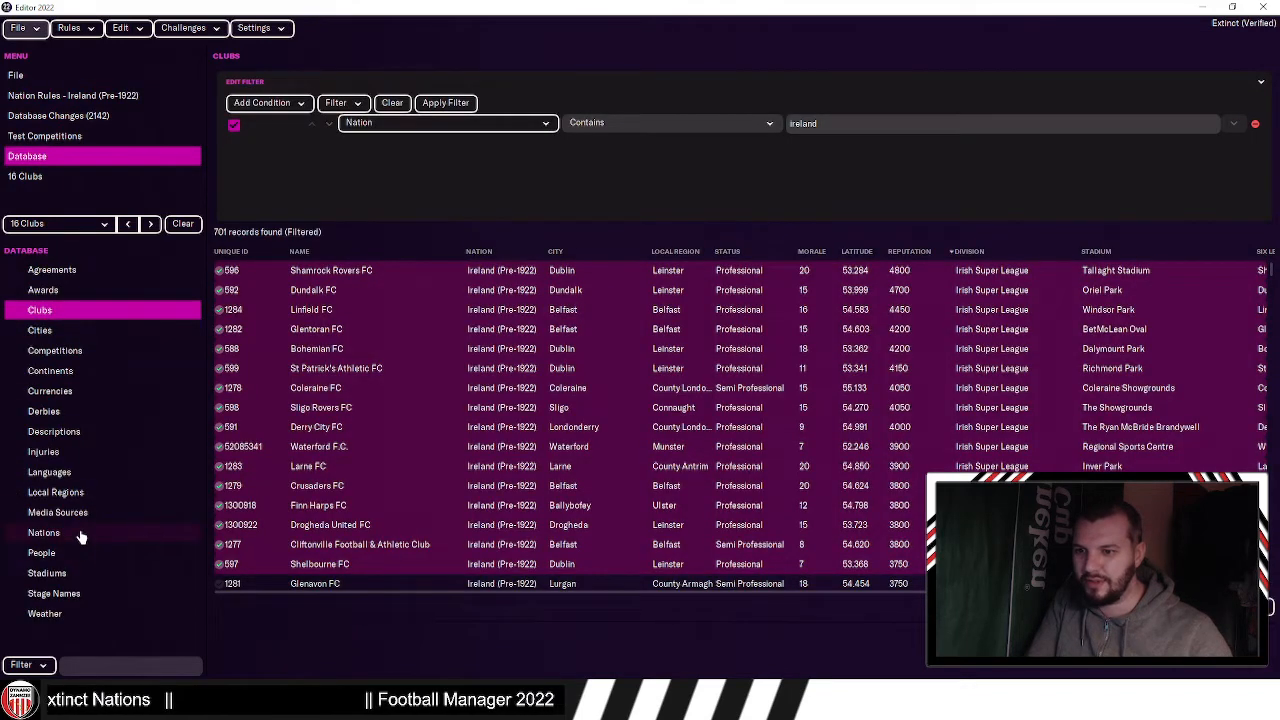
pyautogui.click(81, 537)
pyautogui.doubleClick(428, 294)
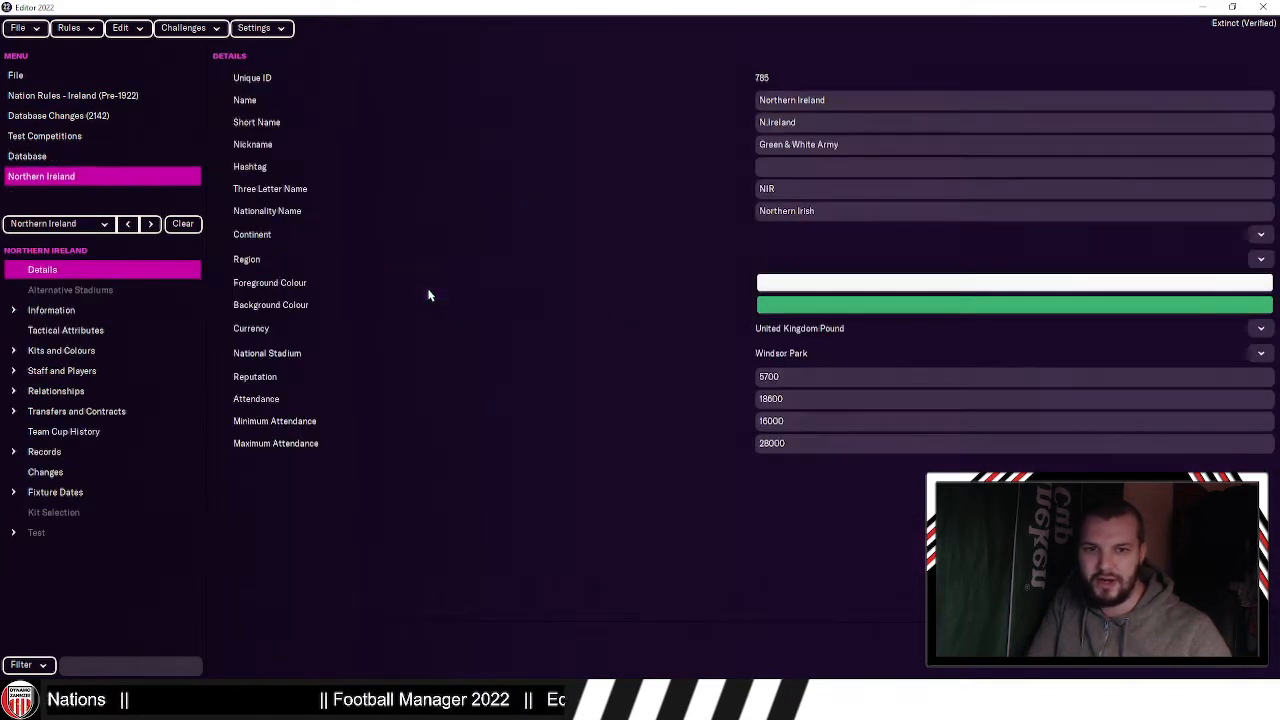
pyautogui.click(59, 156)
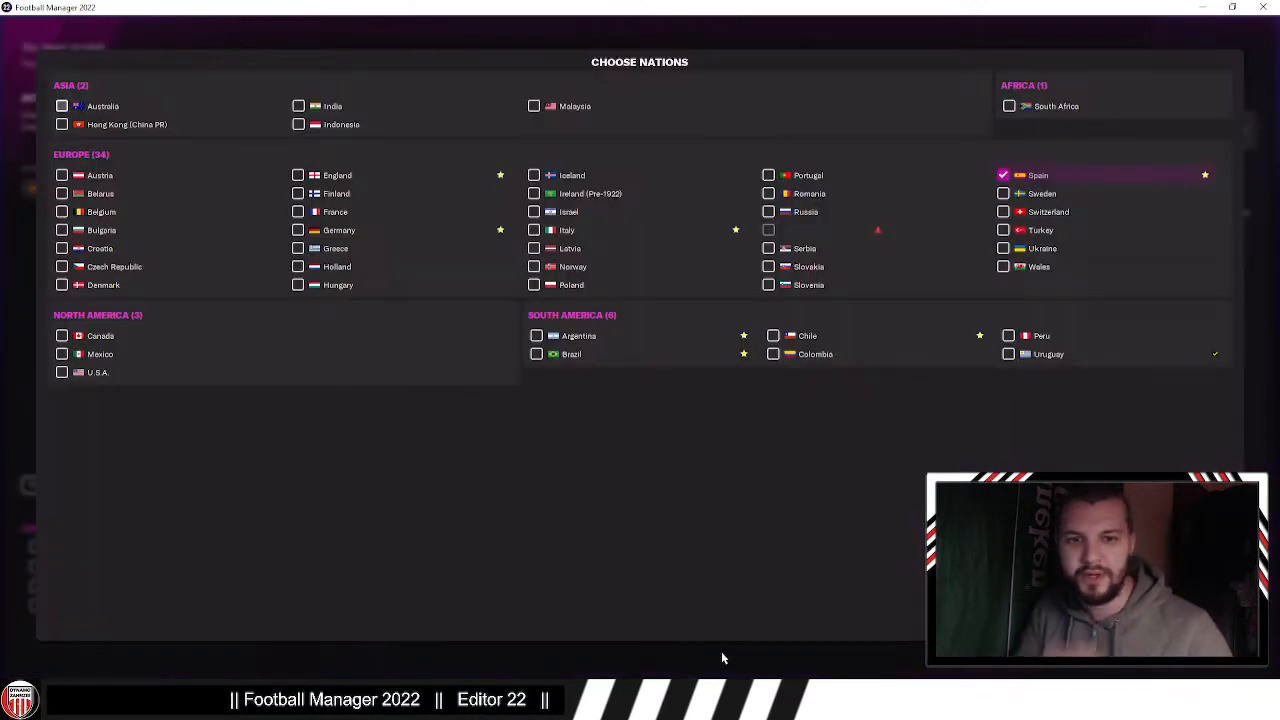
# Step: Switch to Football Manager and make Ireland (Pre-1922) the only chosen nation, deselecting Spain
pyautogui.click(557, 198)
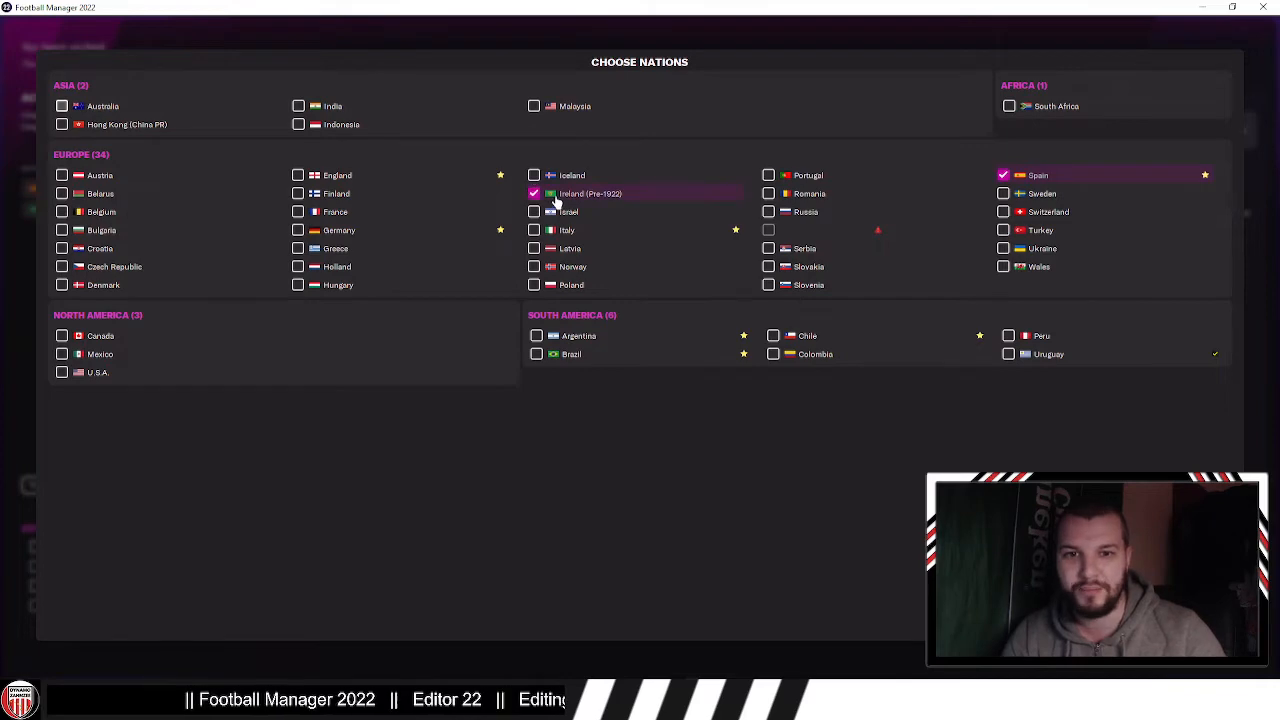
pyautogui.click(1050, 174)
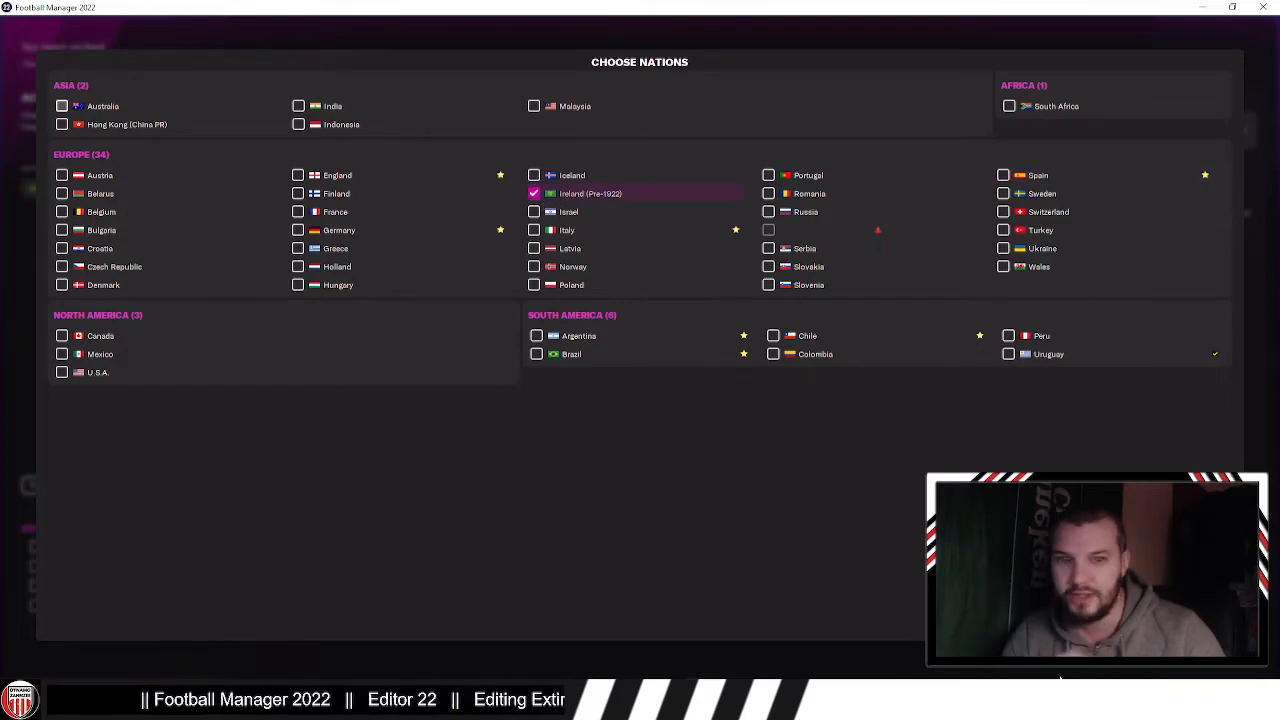
pyautogui.click(1210, 624)
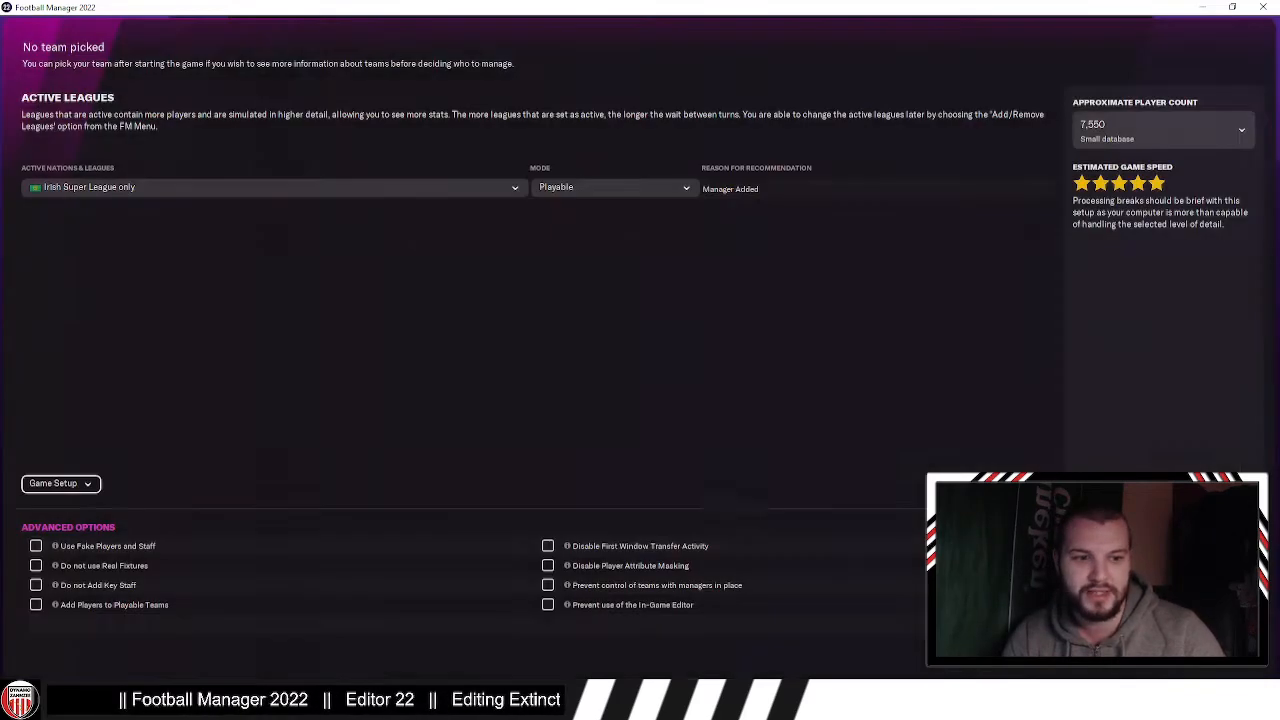
# Step: Start the game with only the Irish Super League active and use the existing manager profile
pyautogui.click(217, 187)
pyautogui.click(191, 209)
pyautogui.click(1201, 660)
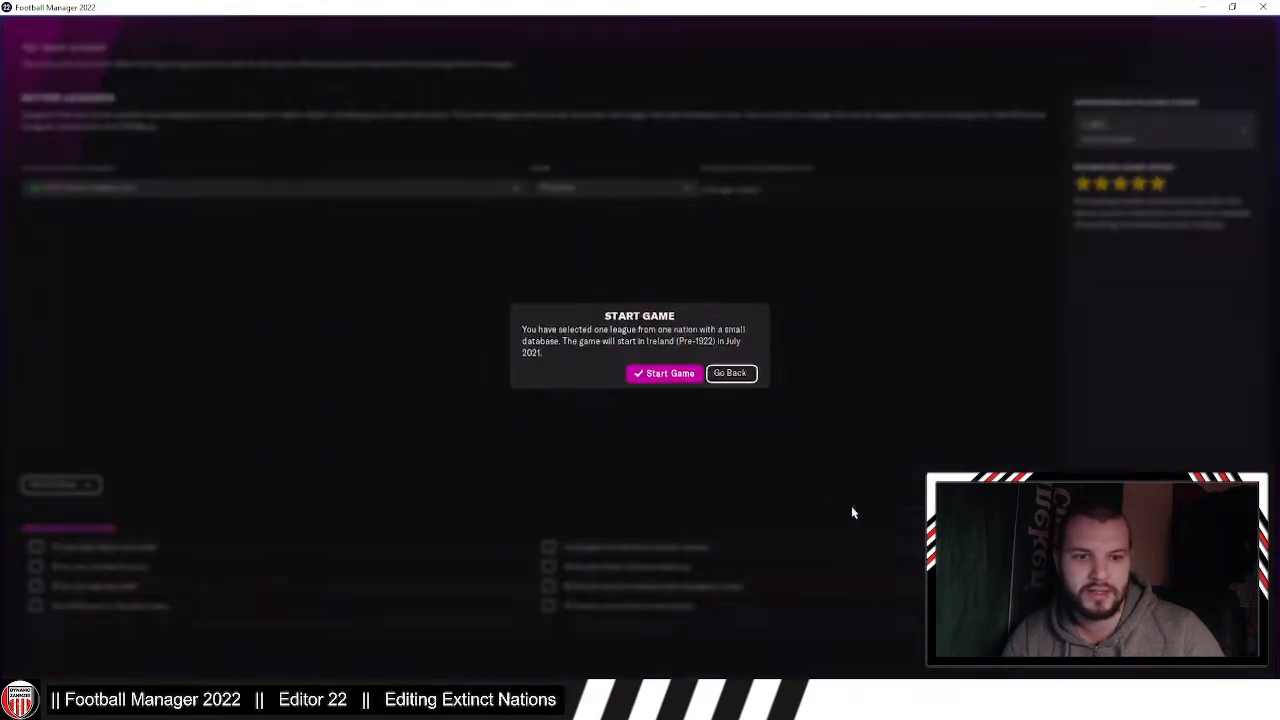
pyautogui.click(692, 382)
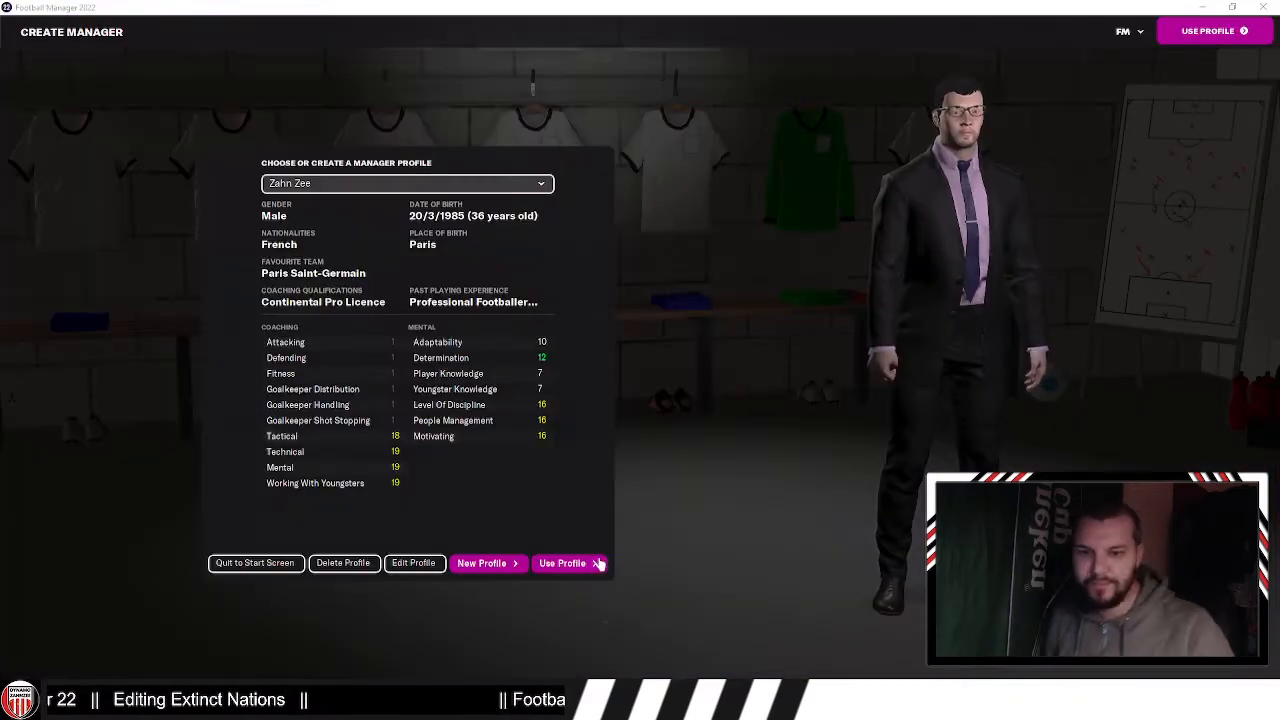
pyautogui.click(597, 566)
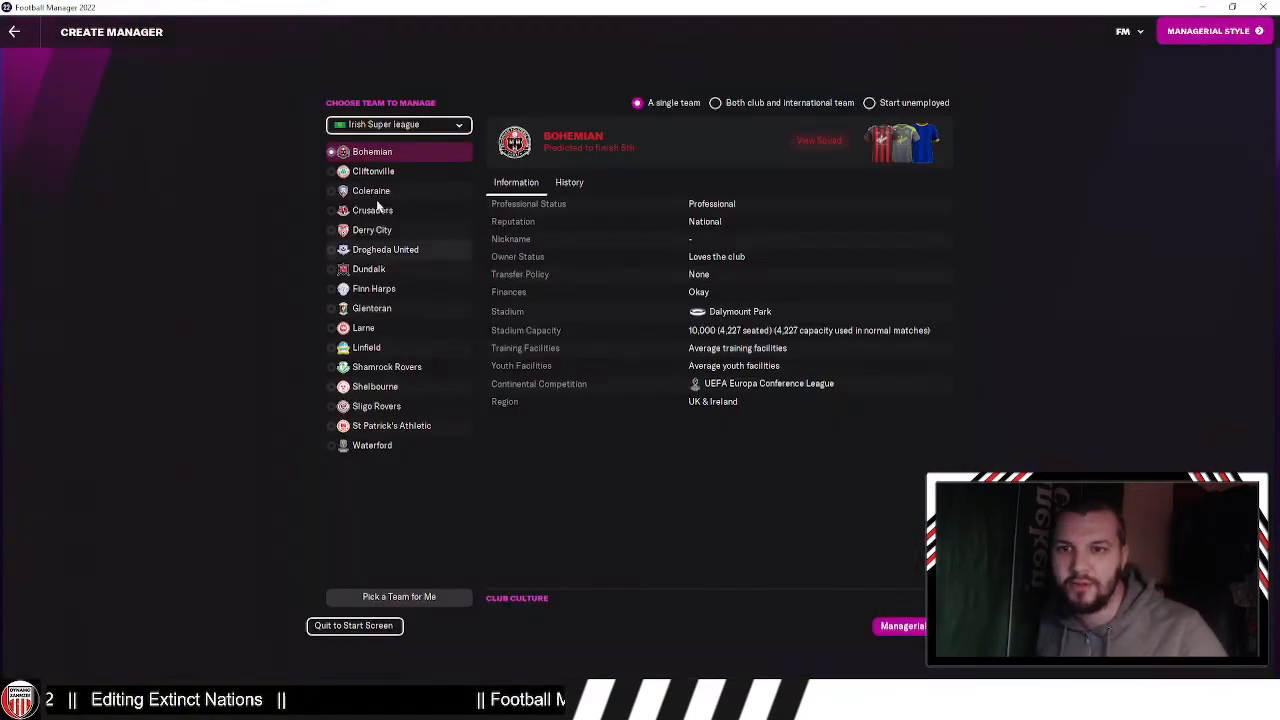
# Step: View Bohemian's squad and general overview, and examine the Ireland (Pre-1922) nation profile
pyautogui.rightClick(405, 150)
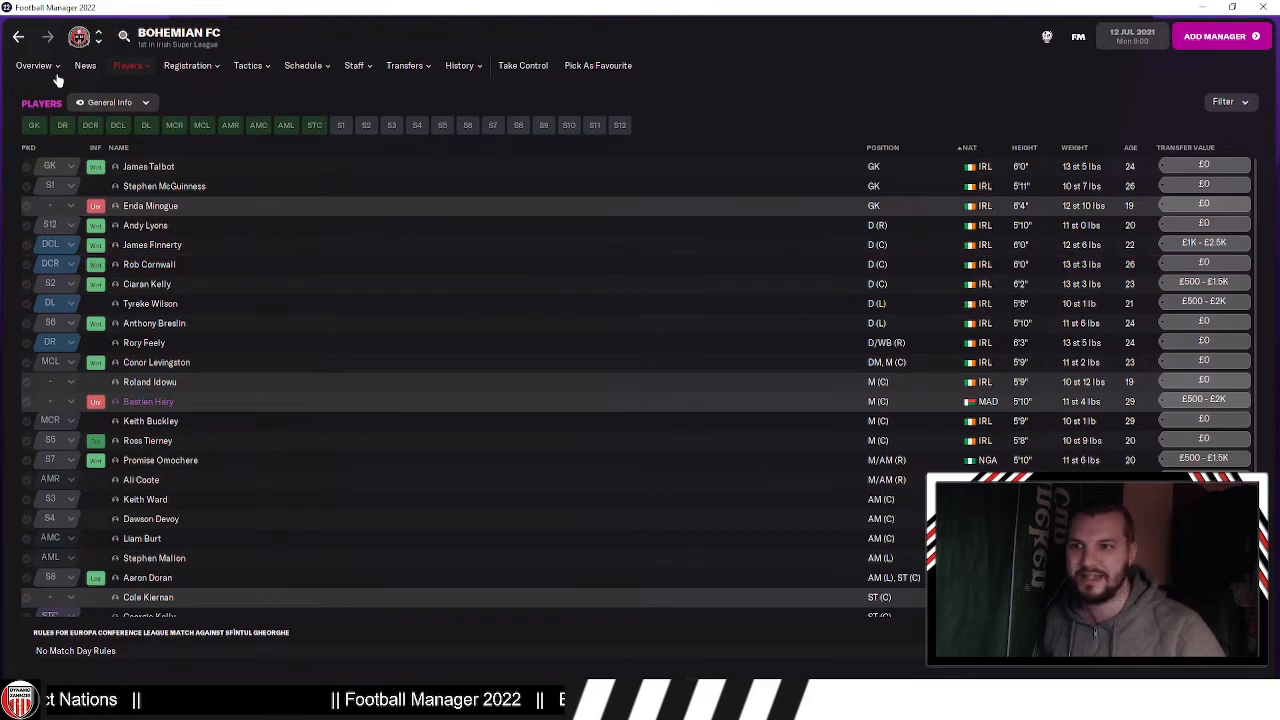
pyautogui.moveTo(33, 65)
pyautogui.click(62, 128)
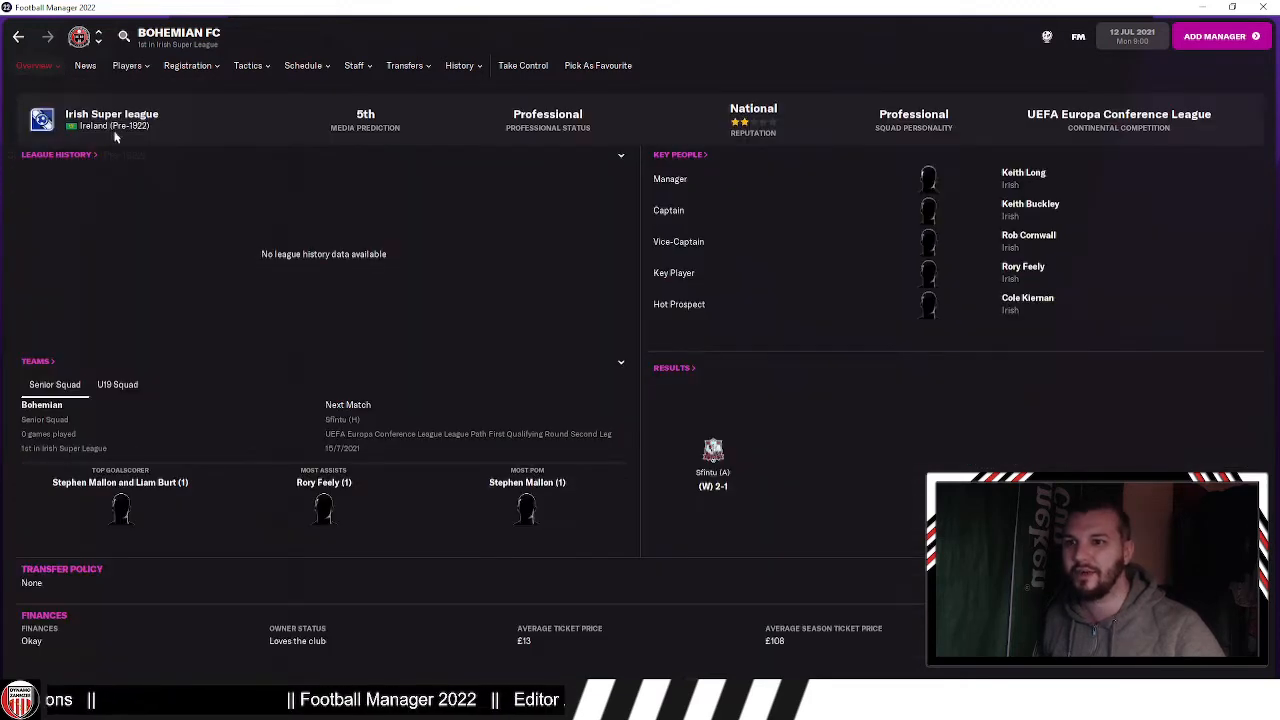
pyautogui.click(100, 126)
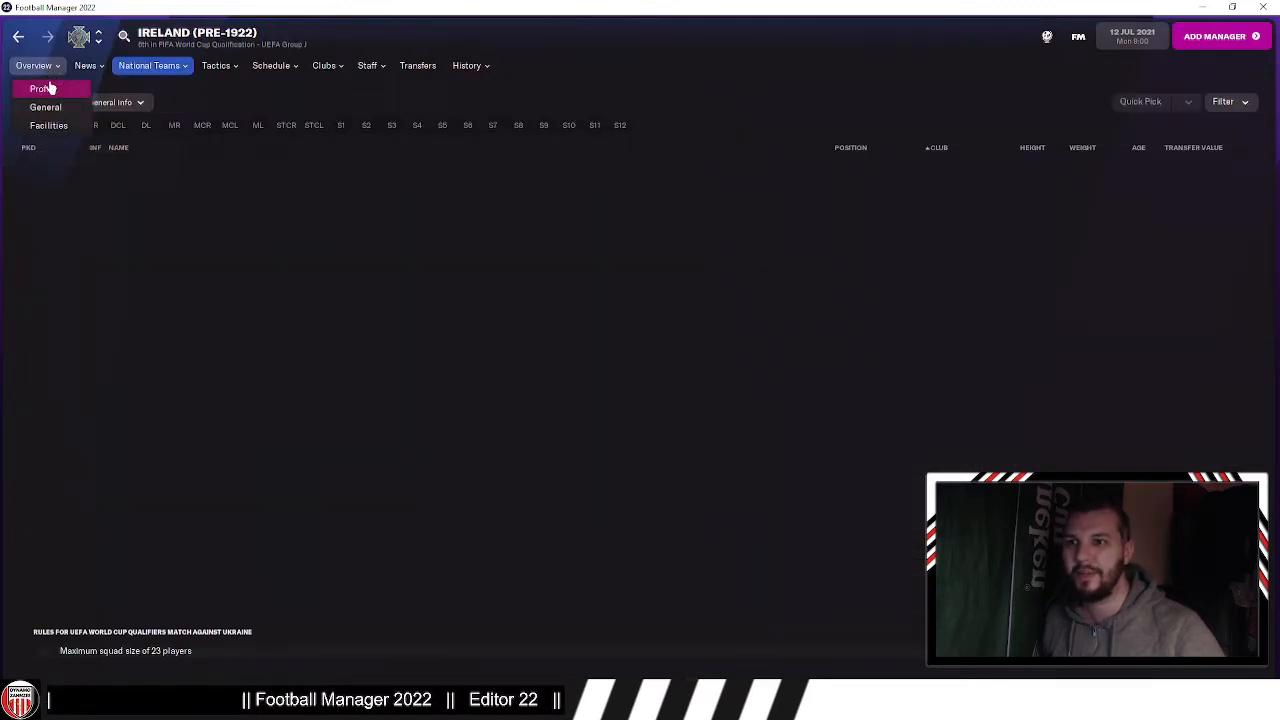
pyautogui.click(48, 86)
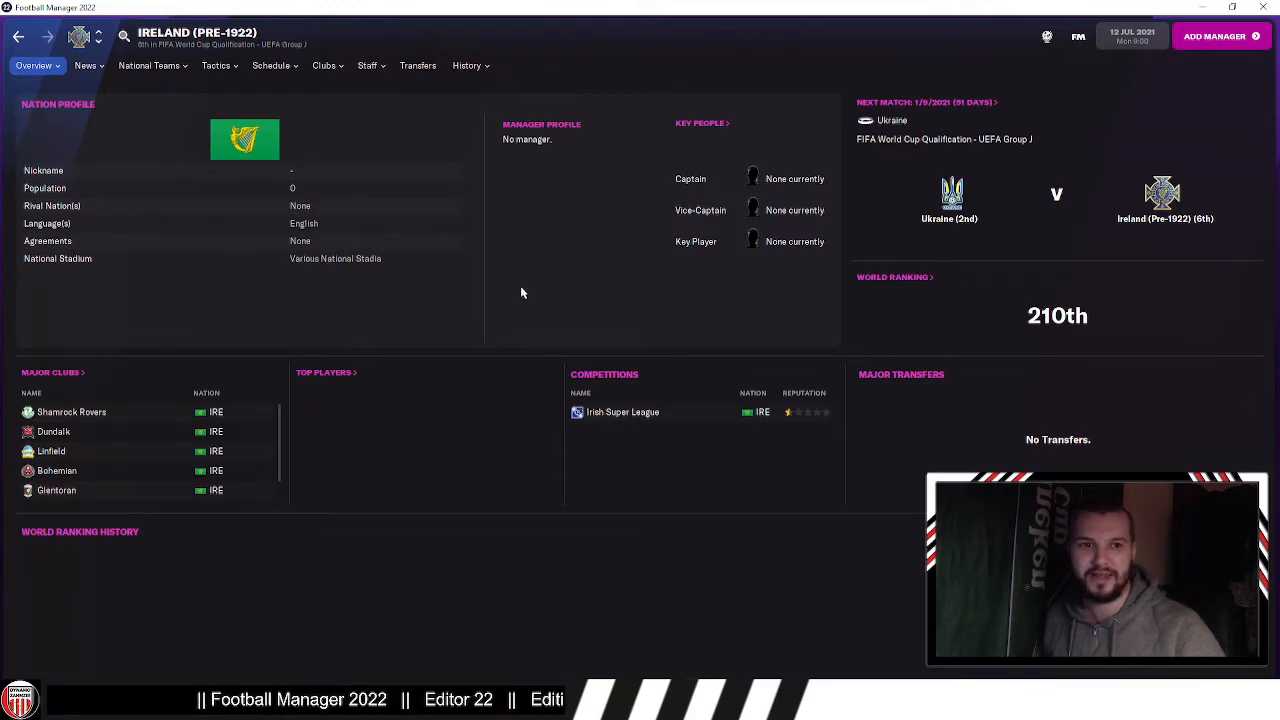
# Step: Open Shamrock Rovers from the major clubs and check the nation in its general overview and profile
pyautogui.click(101, 412)
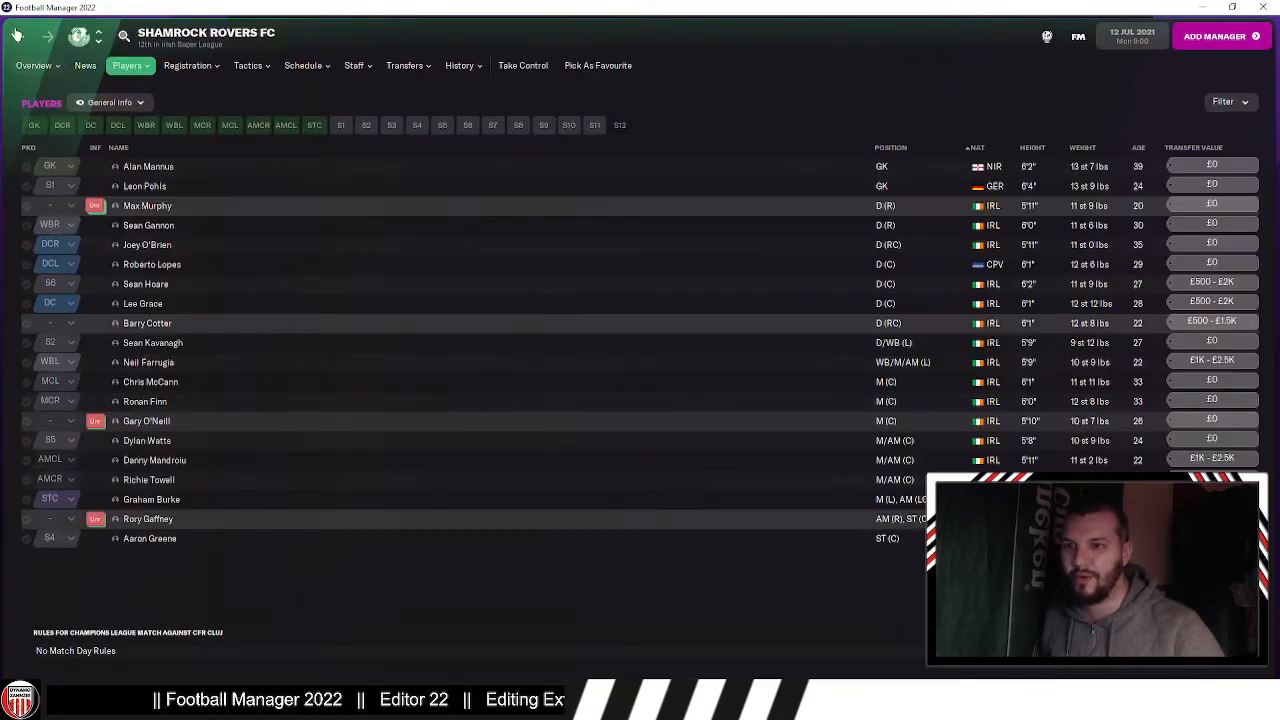
pyautogui.moveTo(40, 86)
pyautogui.click(61, 128)
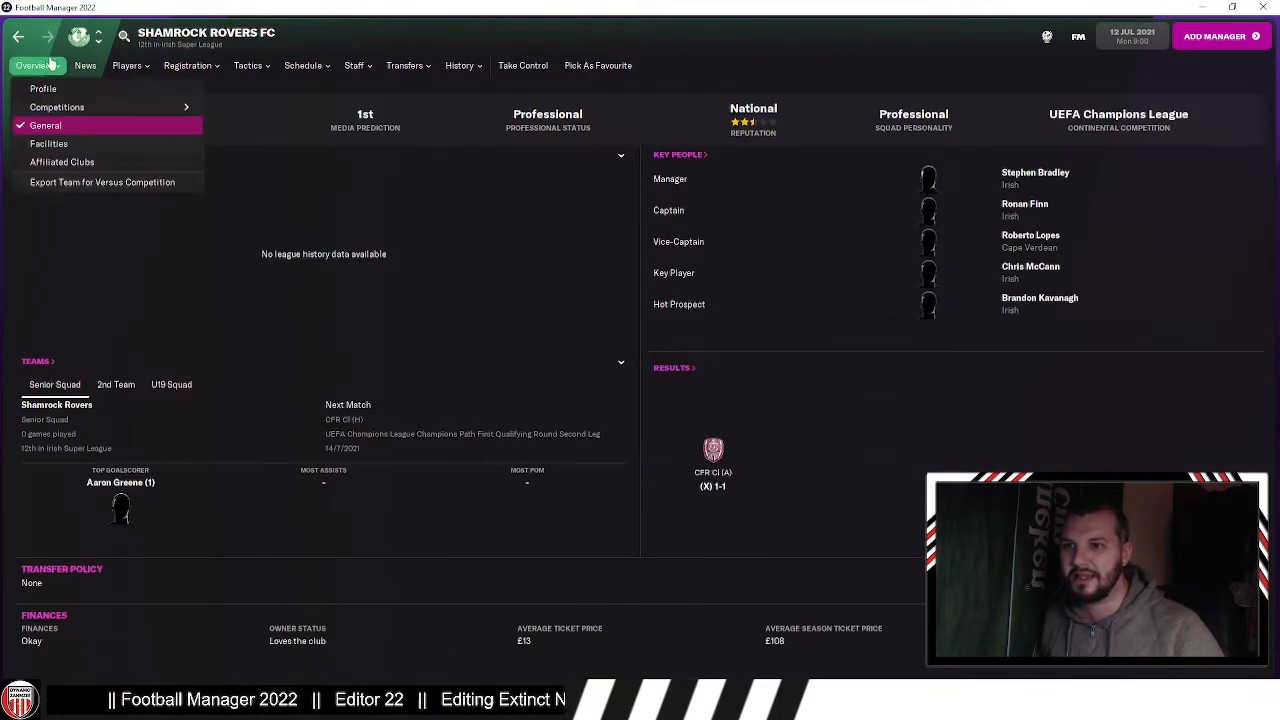
pyautogui.click(43, 88)
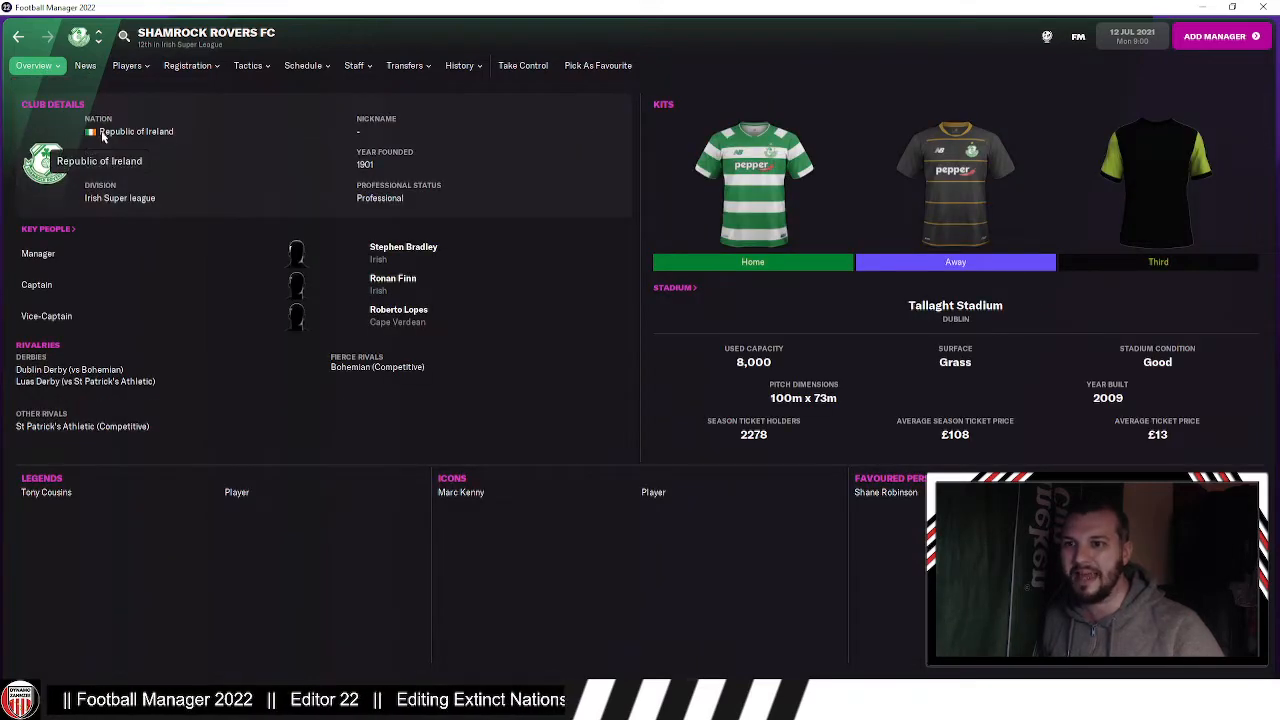
# Step: Switch to the Editor and check the nation and based nation fields of Shamrock Rovers FC and Linfield FC
pyautogui.click(690, 705)
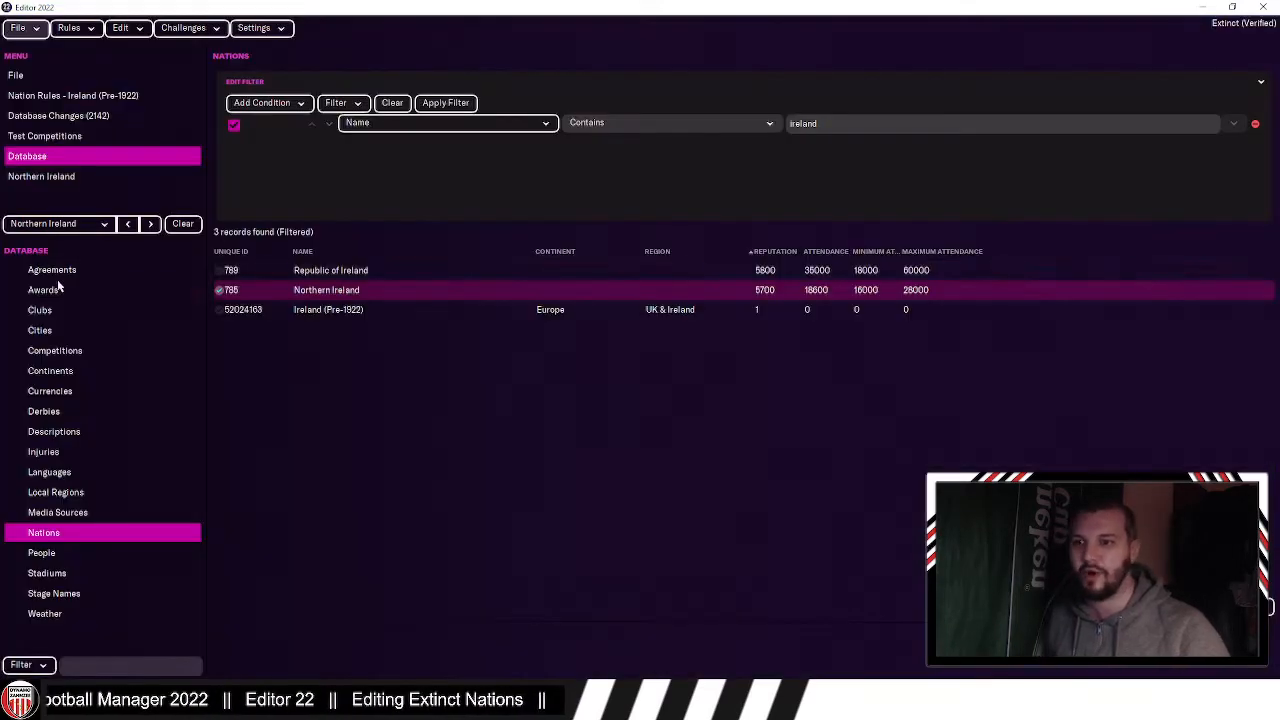
pyautogui.click(172, 314)
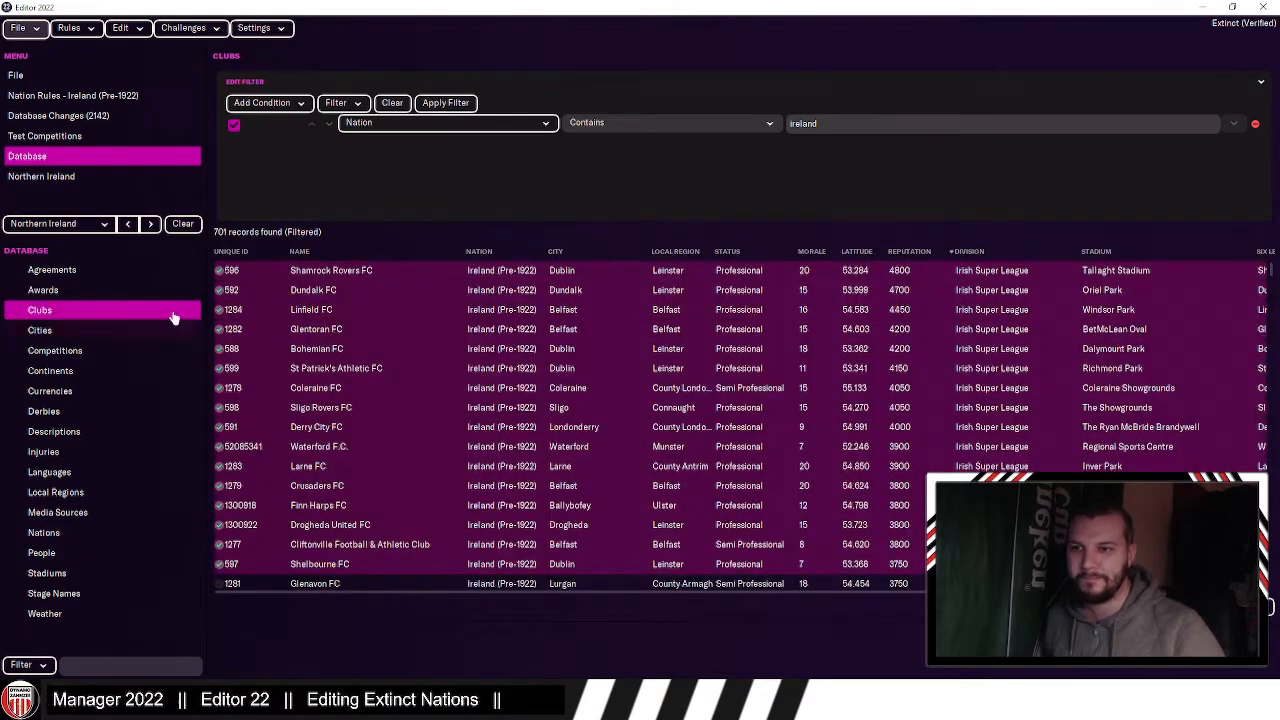
pyautogui.doubleClick(380, 271)
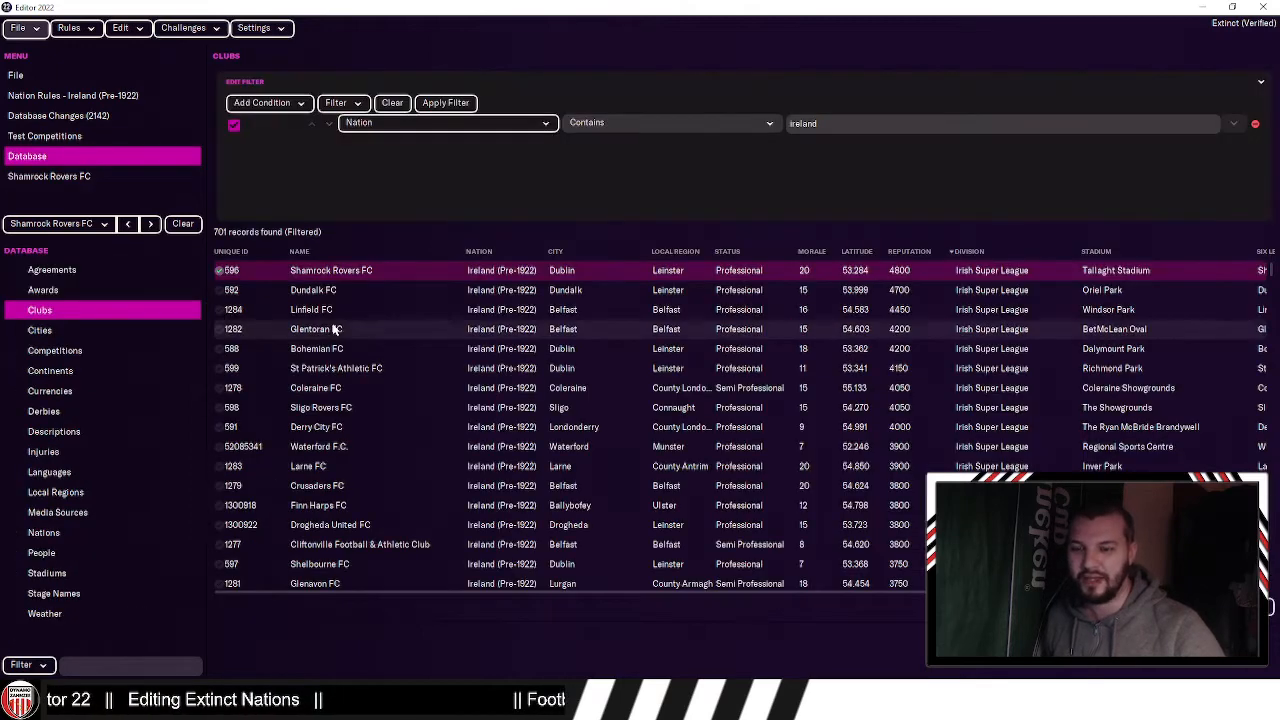
pyautogui.doubleClick(359, 312)
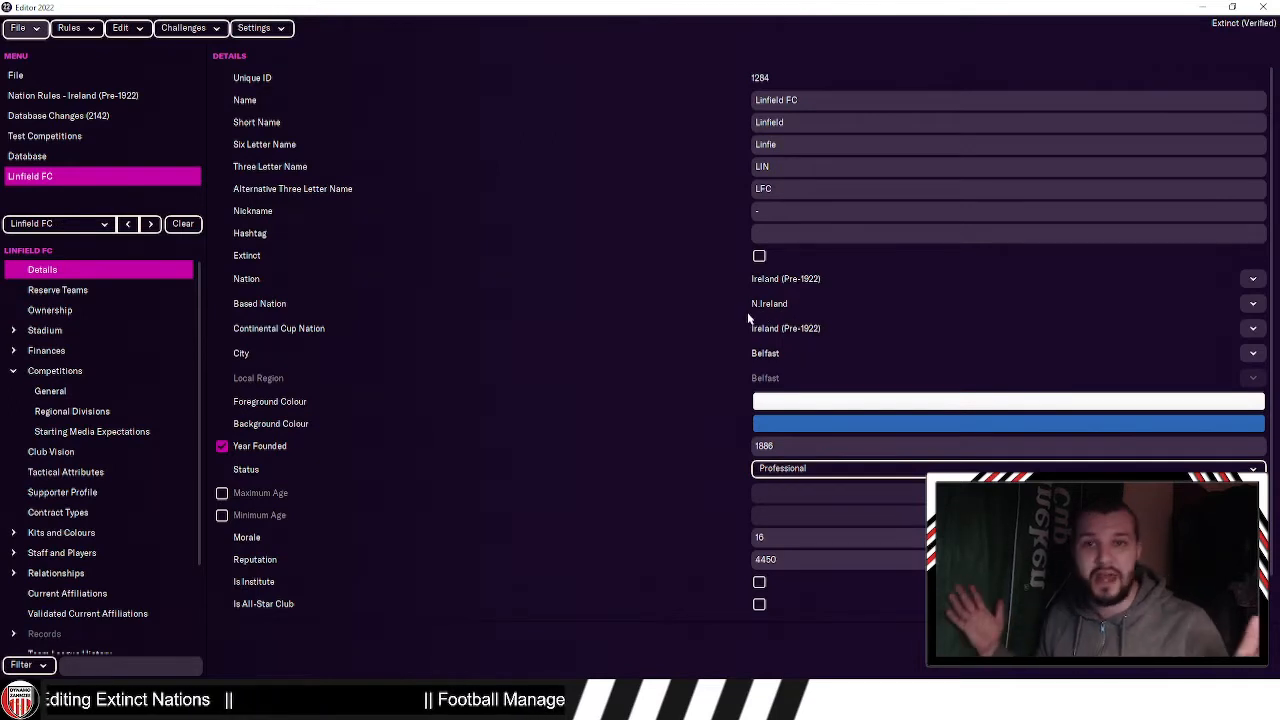
# Step: Switch to Football Manager and review Shamrock Rovers' player list and general overview
pyautogui.click(698, 701)
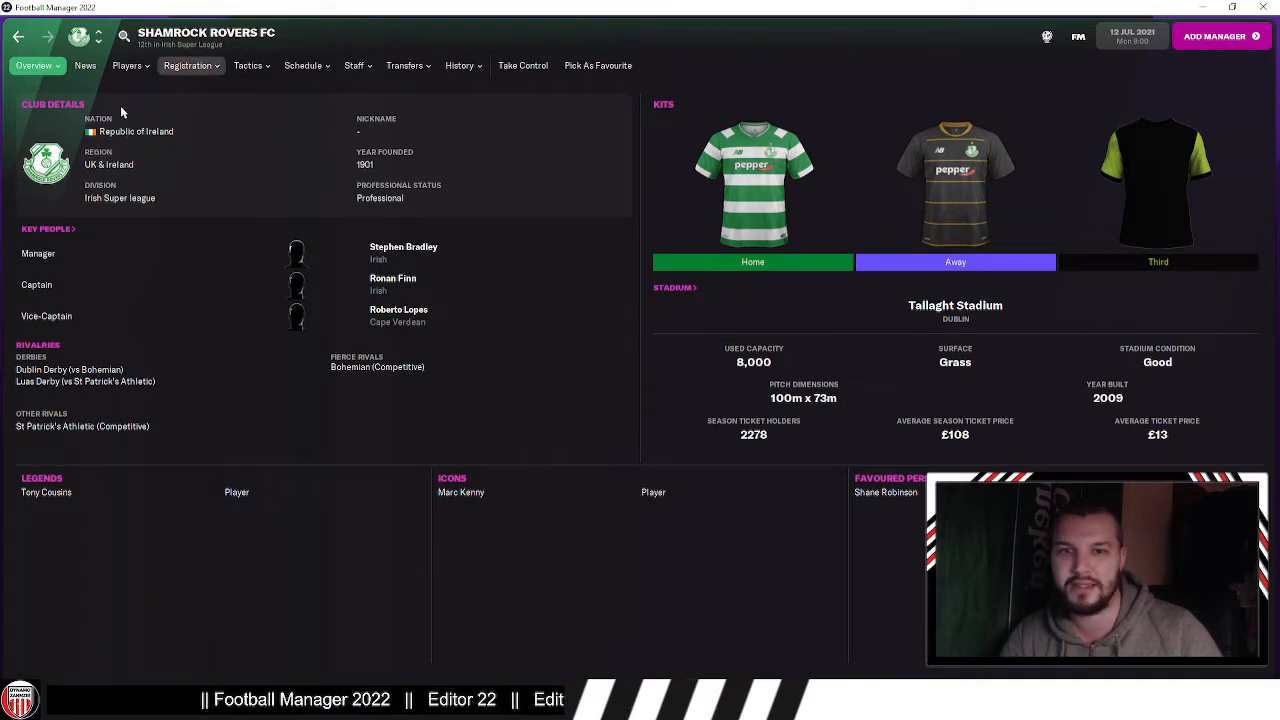
pyautogui.click(128, 66)
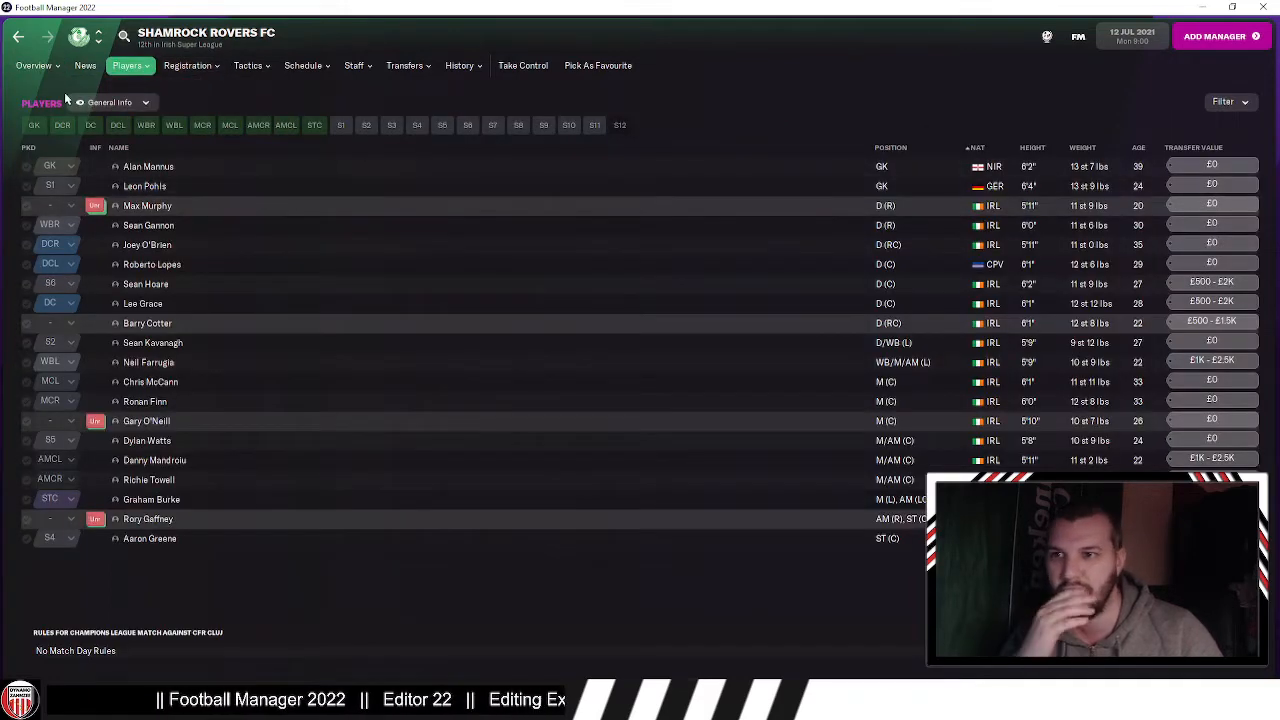
pyautogui.moveTo(40, 66)
pyautogui.click(64, 126)
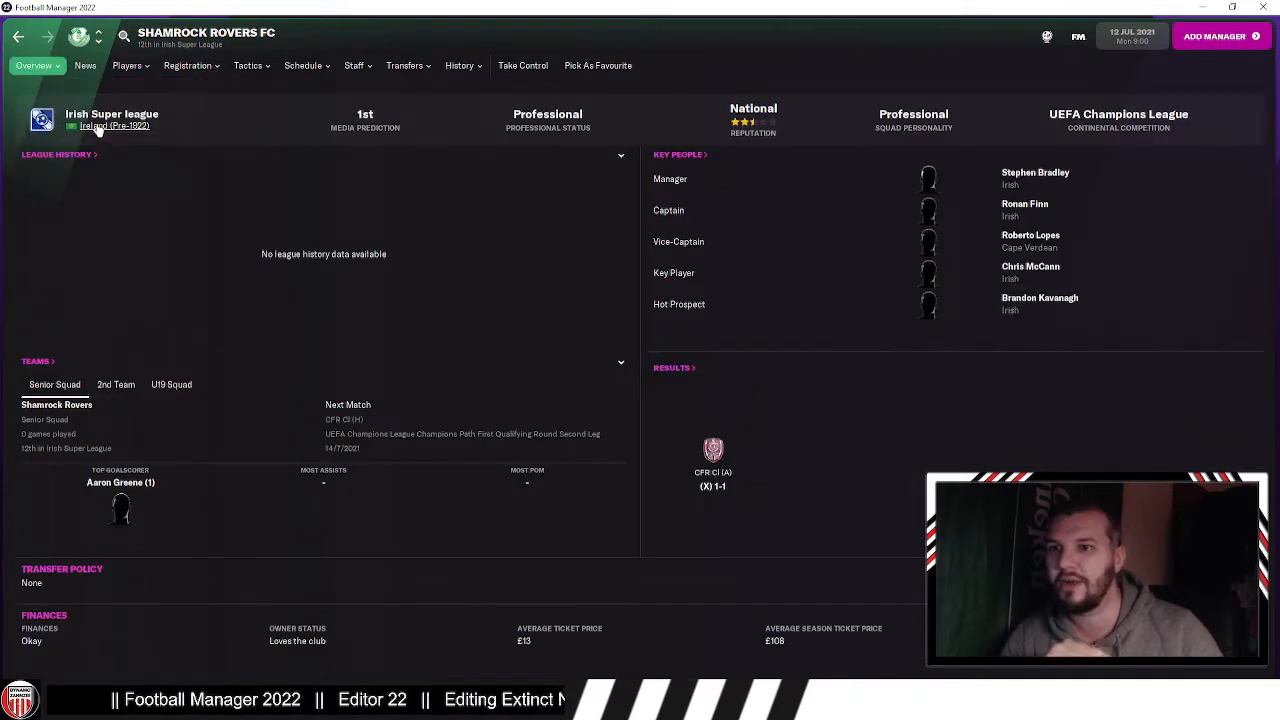
# Step: Examine the Ireland (Pre-1922) fixtures for the senior, Under 21s and Under 19s teams, including the Under 19s' 2022 schedule
pyautogui.click(98, 128)
pyautogui.click(272, 66)
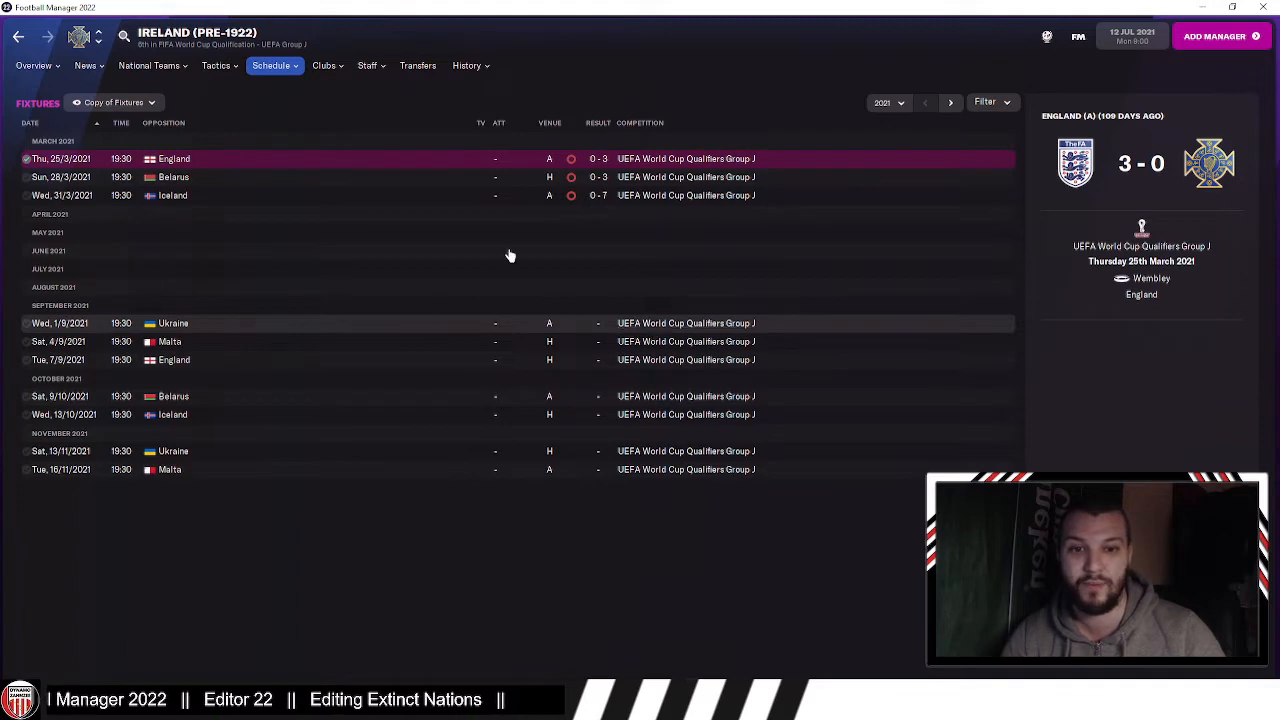
pyautogui.moveTo(262, 66)
pyautogui.click(274, 108)
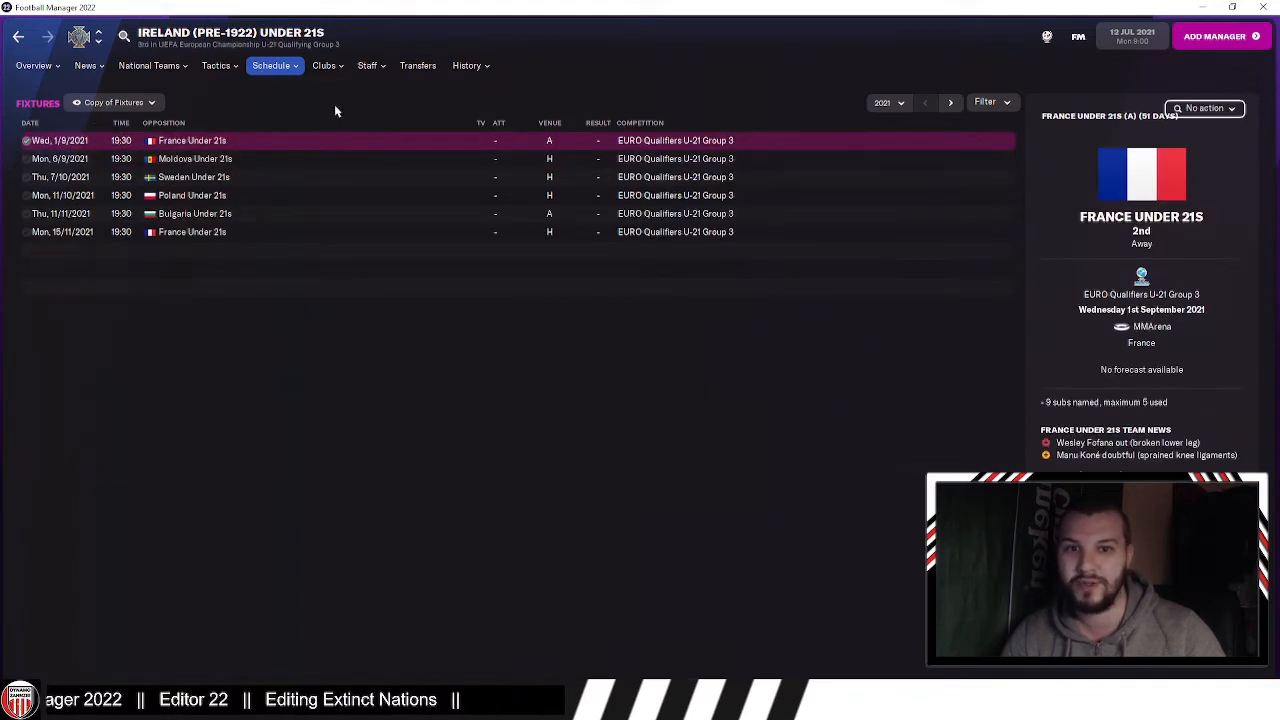
pyautogui.click(294, 126)
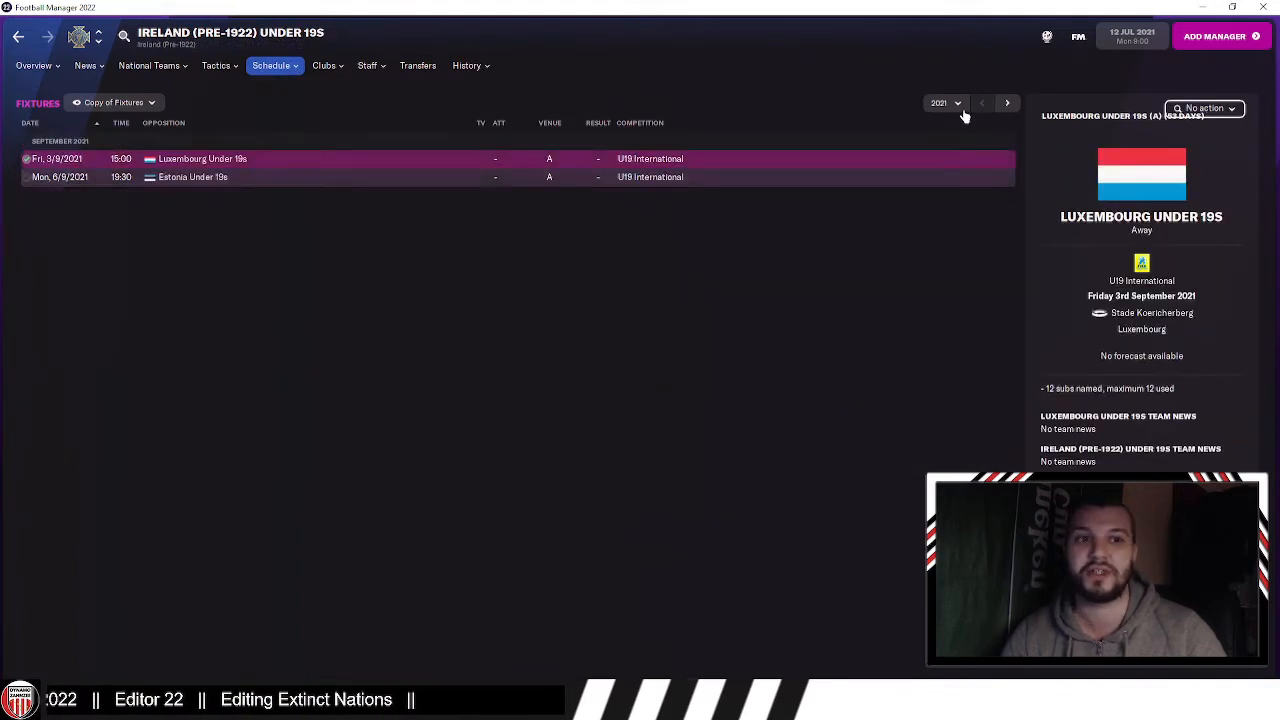
pyautogui.click(1007, 106)
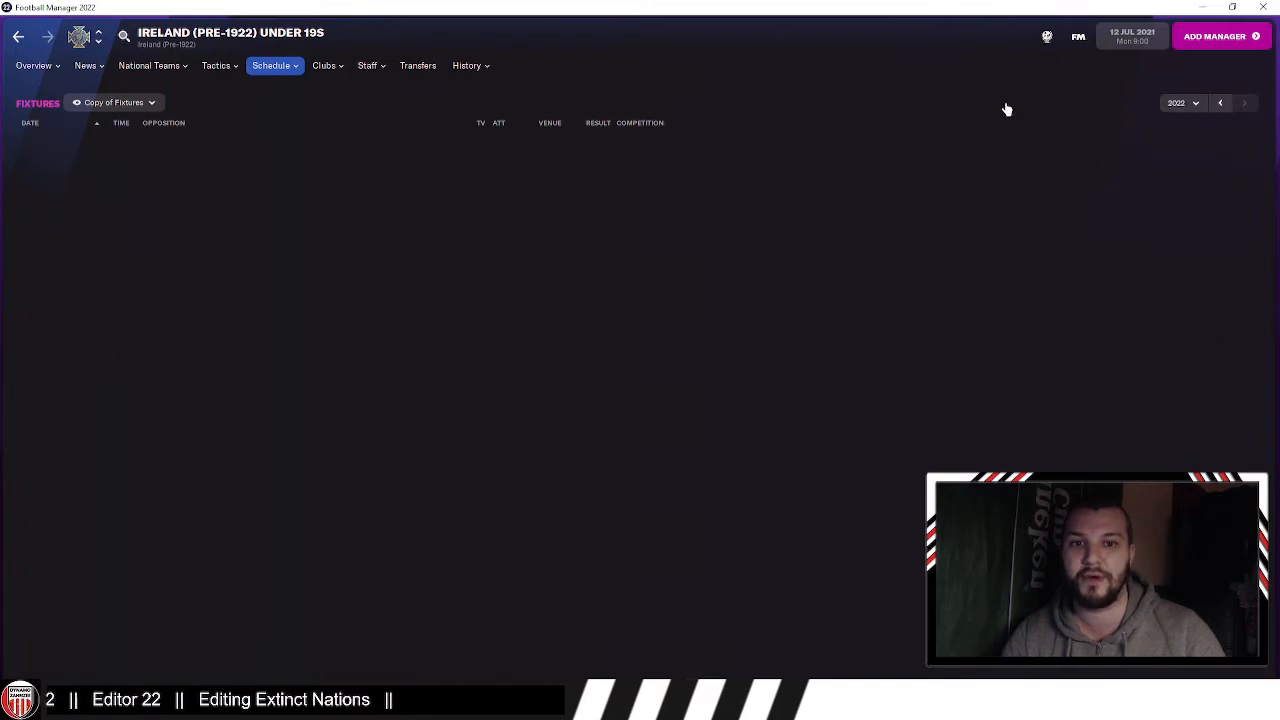
# Step: Open Ireland (Pre-1922)'s senior fixtures, view its UEFA World Cup Qualifiers Group J table, and show the tables for all groups
pyautogui.moveTo(285, 66)
pyautogui.click(280, 90)
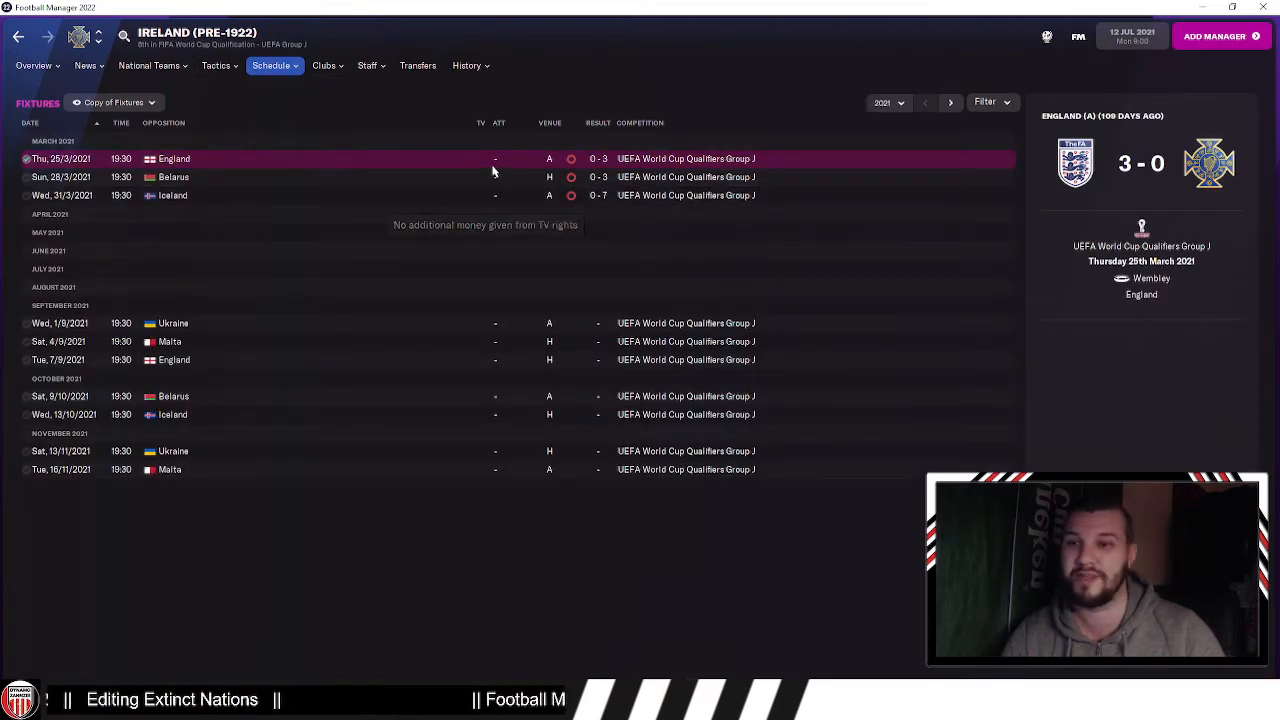
pyautogui.click(634, 197)
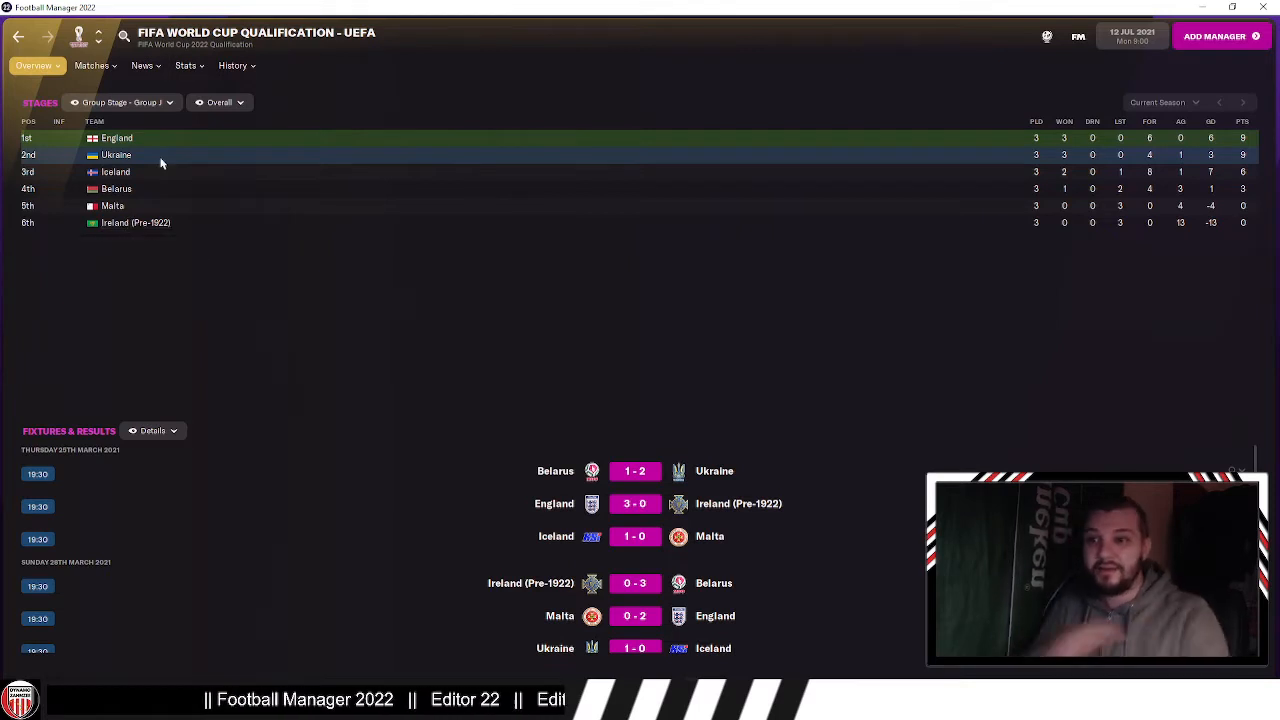
pyautogui.click(166, 102)
pyautogui.moveTo(165, 123)
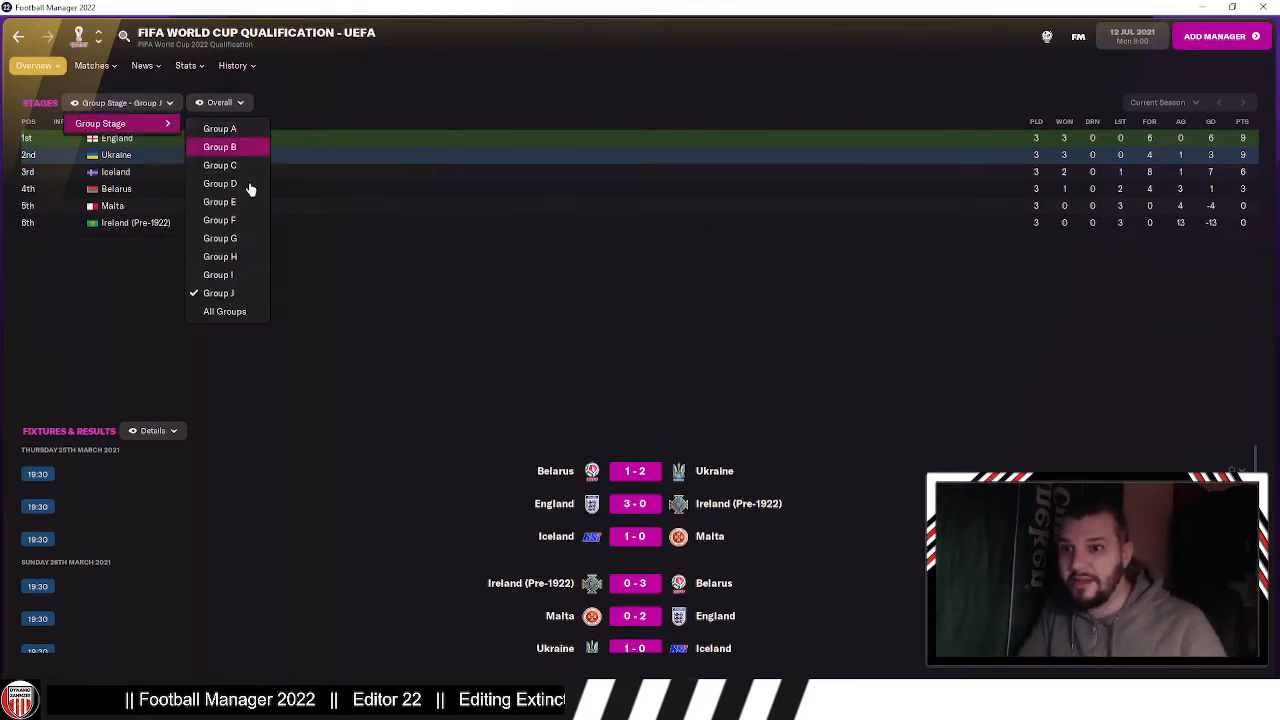
pyautogui.click(240, 311)
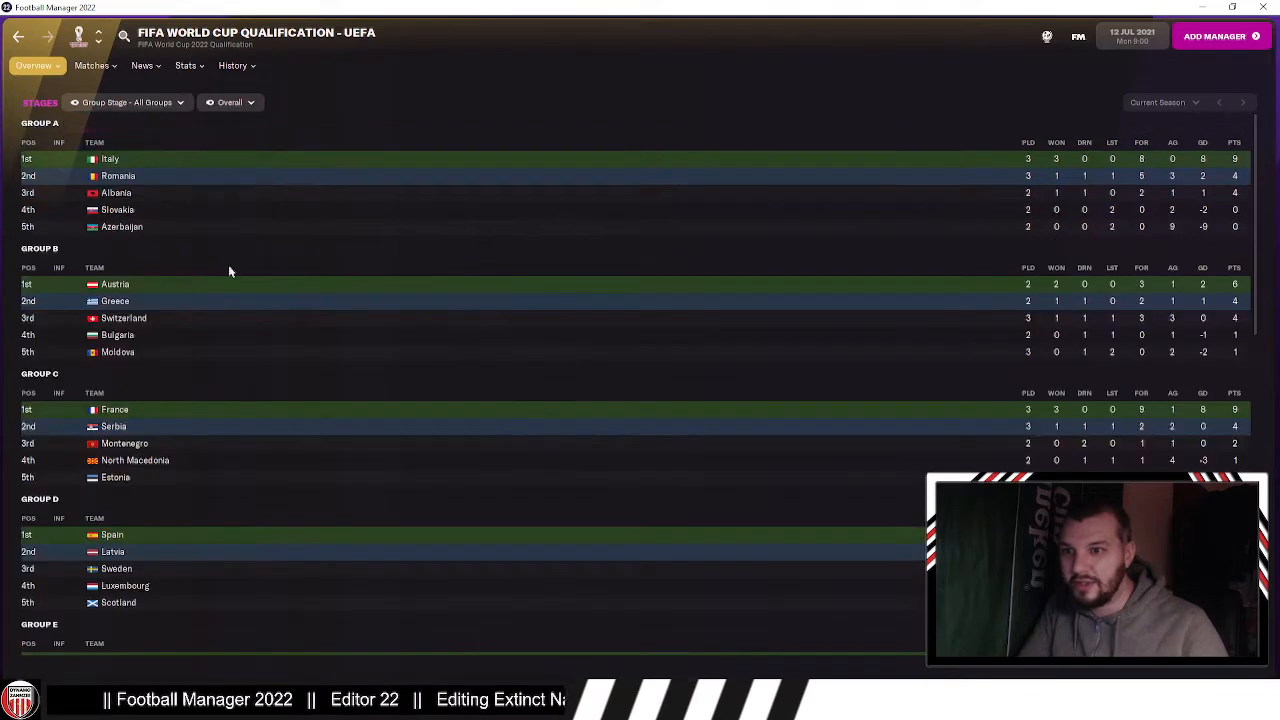
# Step: Examine the World Cup qualification stadiums list, sorted by stadium and by team, for an Ireland (Pre-1922) entry
pyautogui.click(72, 103)
pyautogui.click(60, 178)
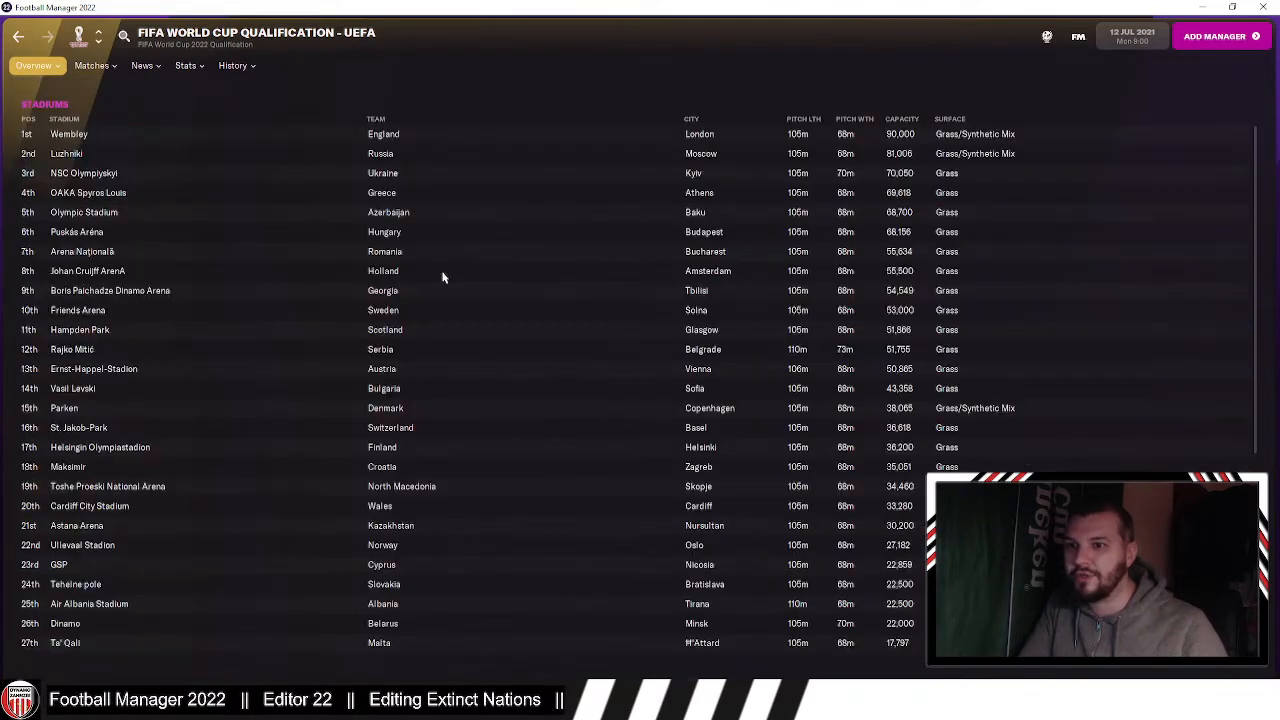
pyautogui.click(92, 119)
pyautogui.scroll(-2, 156, 318)
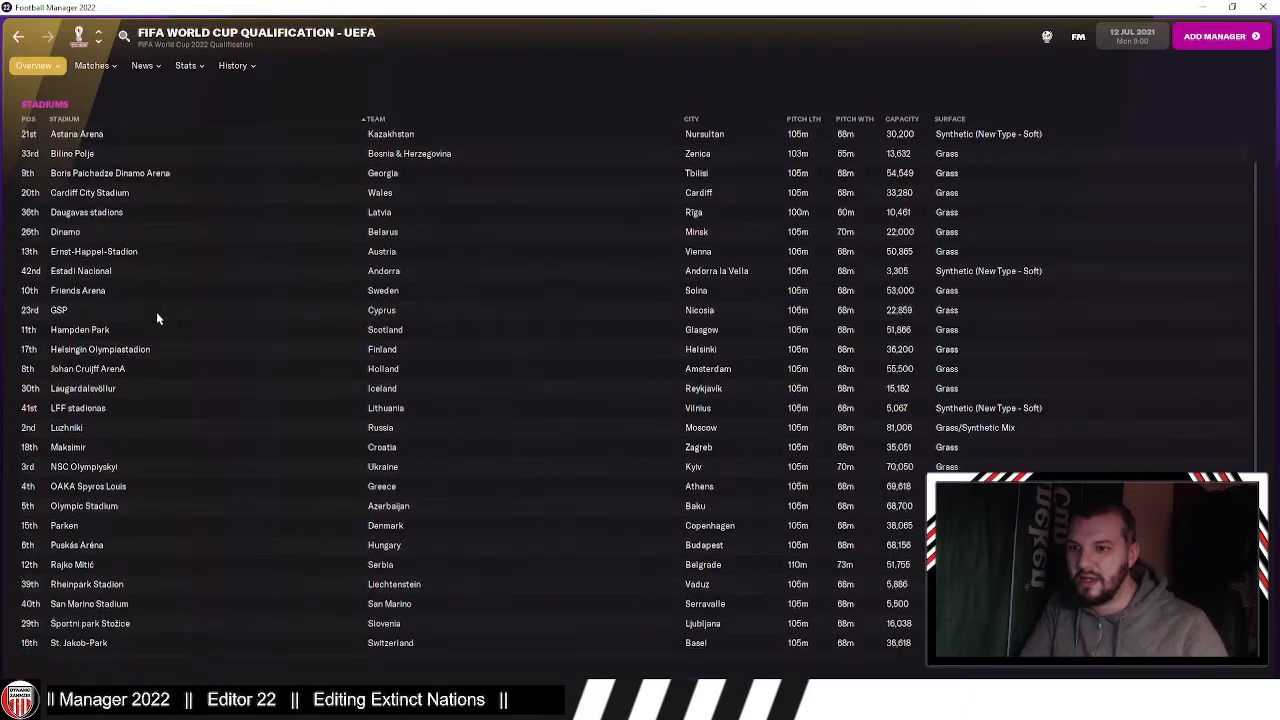
pyautogui.scroll(-5, 156, 318)
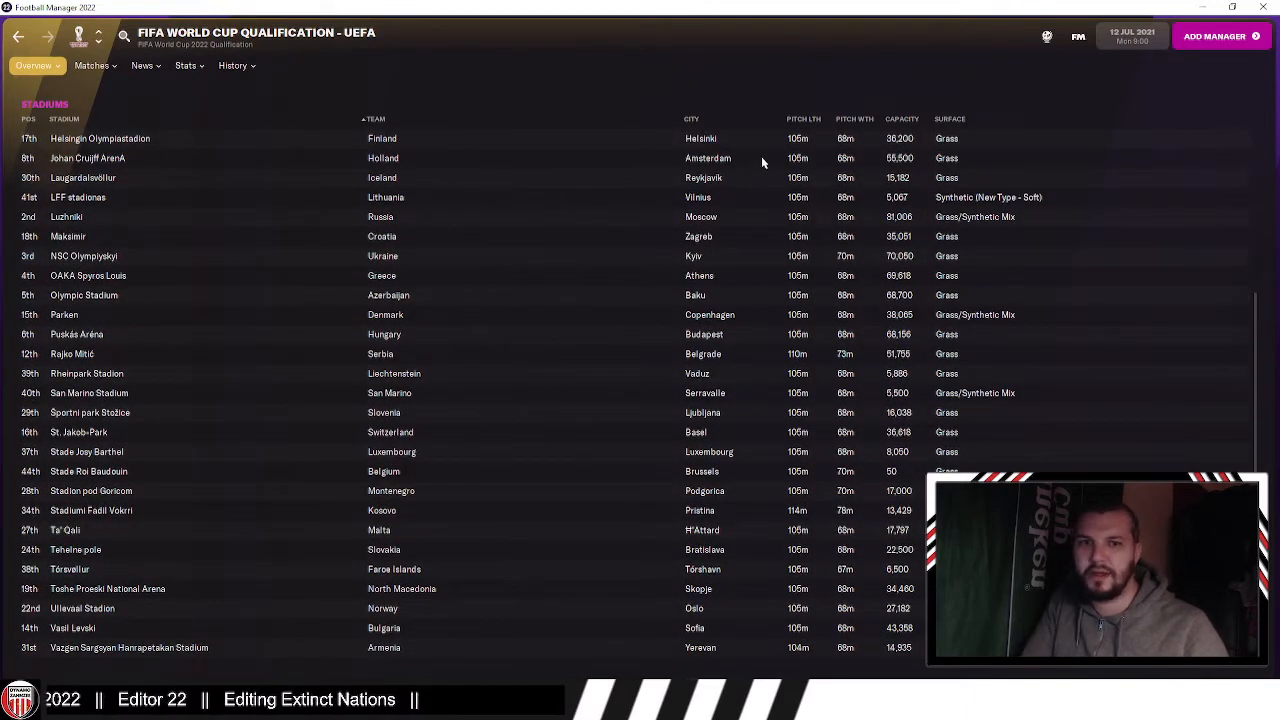
pyautogui.click(392, 120)
pyautogui.scroll(-1, 490, 260)
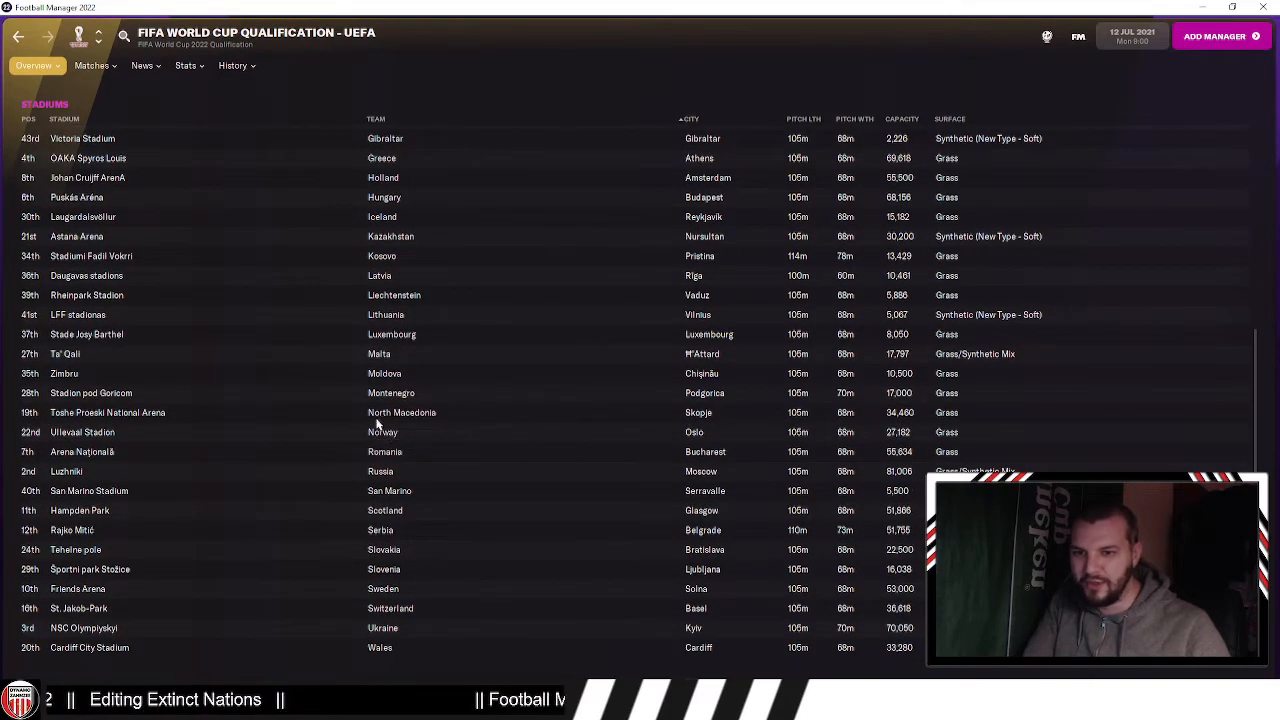
pyautogui.scroll(6, 446, 440)
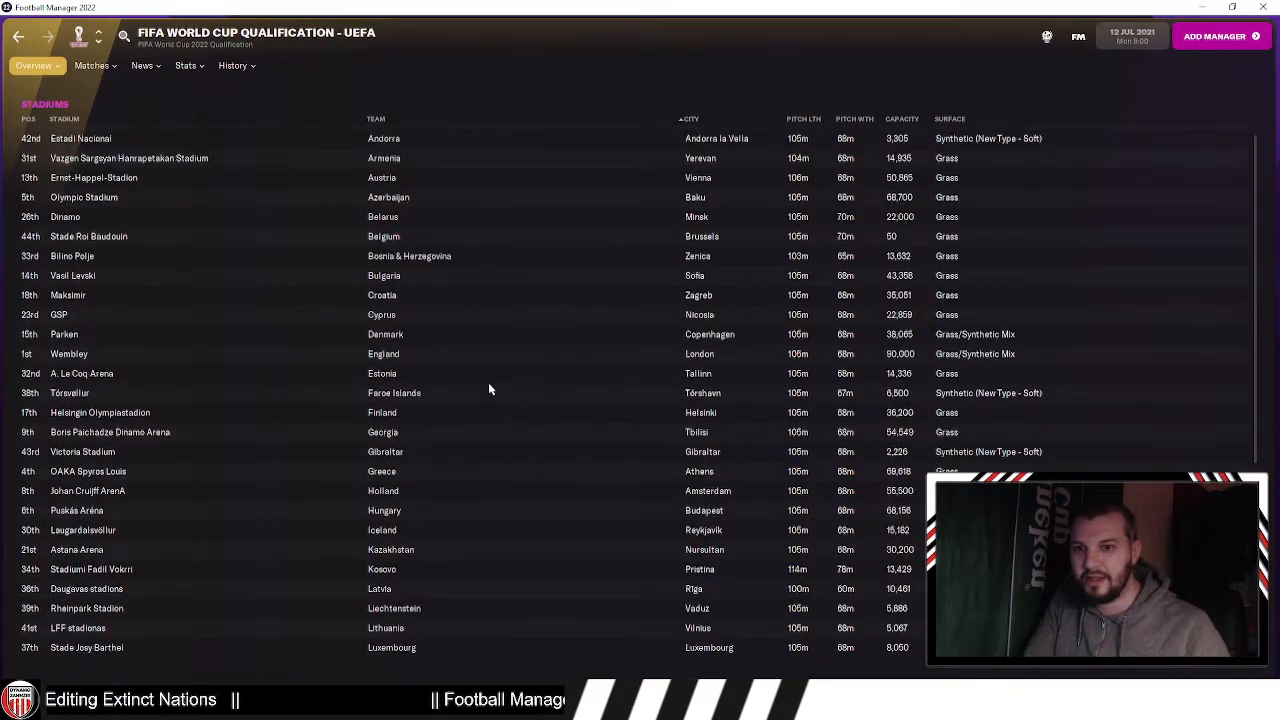
pyautogui.scroll(-6, 480, 381)
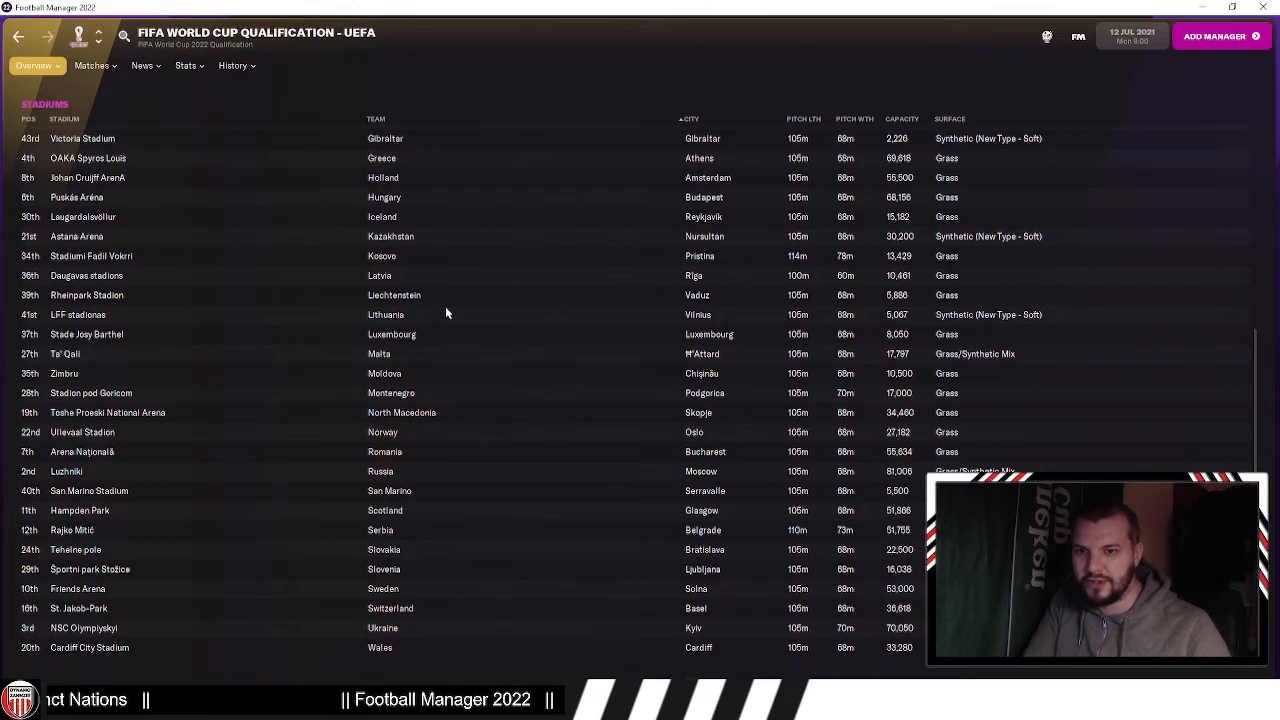
pyautogui.scroll(1, 445, 255)
pyautogui.scroll(2, 417, 290)
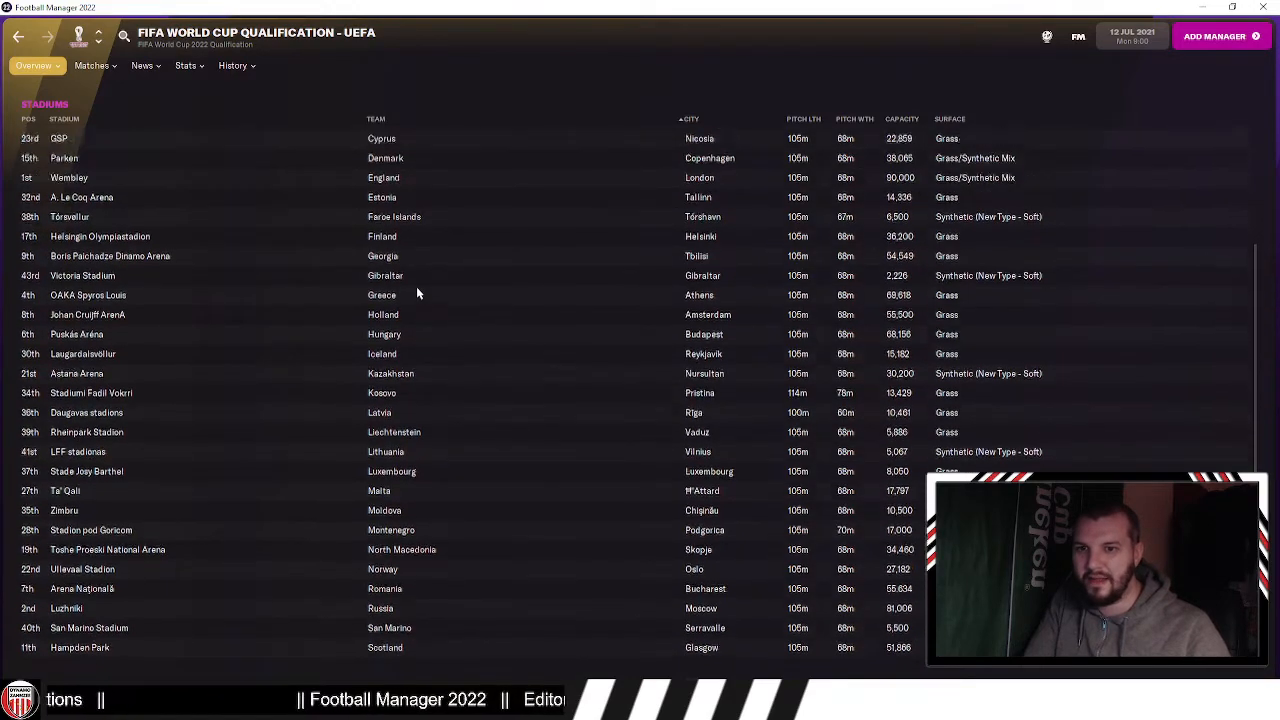
pyautogui.scroll(2, 417, 286)
pyautogui.scroll(-6, 432, 300)
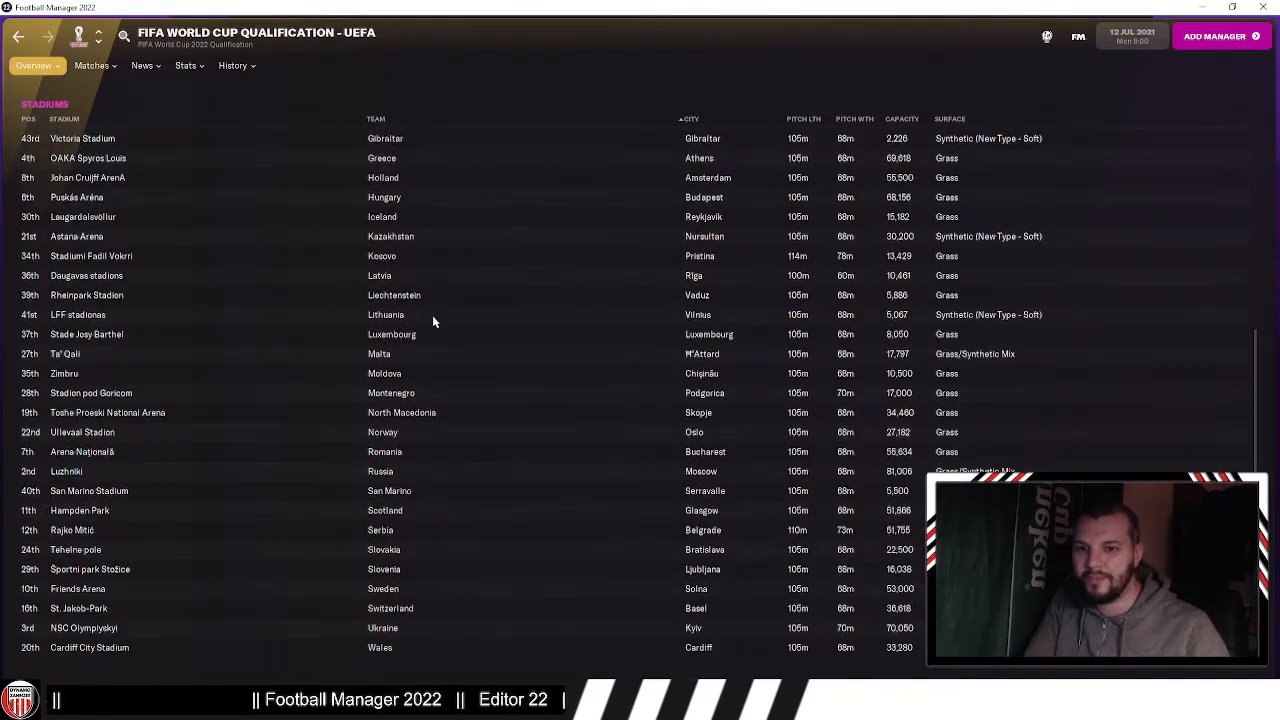
# Step: Return to the World Cup qualification stages and review the teams in Groups A to J
pyautogui.click(33, 65)
pyautogui.click(42, 86)
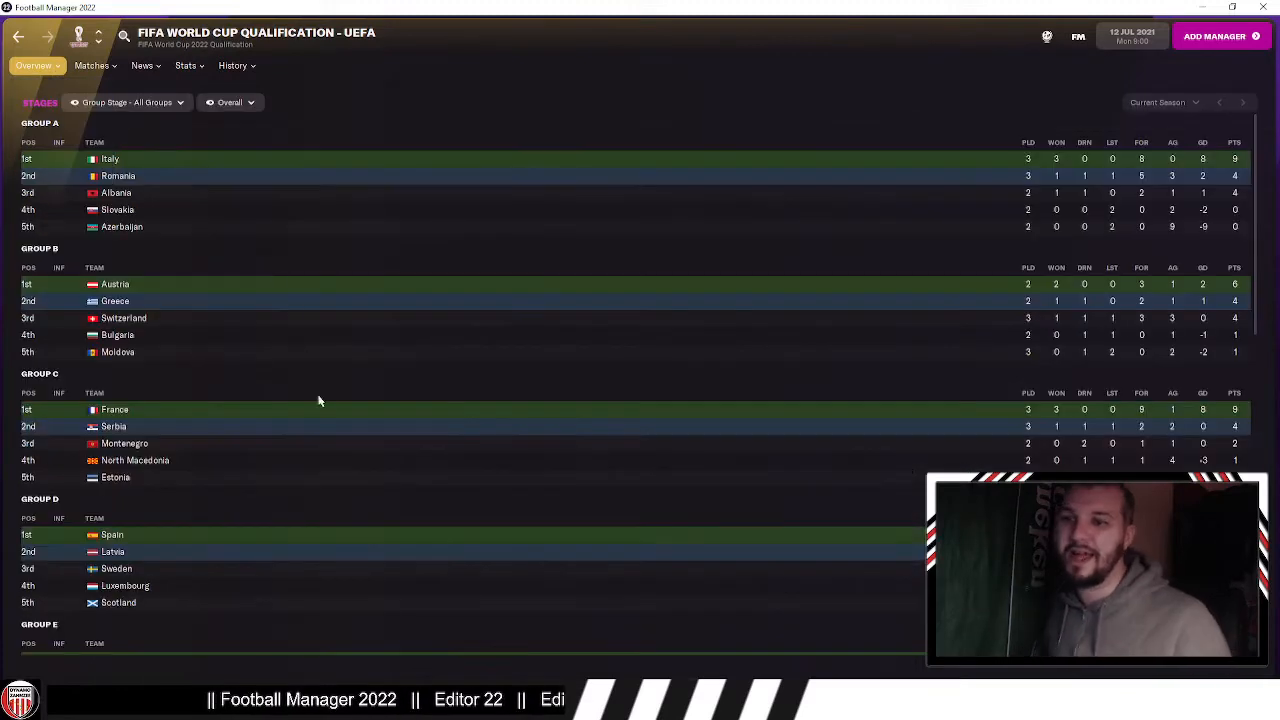
pyautogui.scroll(-5, 321, 403)
pyautogui.scroll(-2, 321, 403)
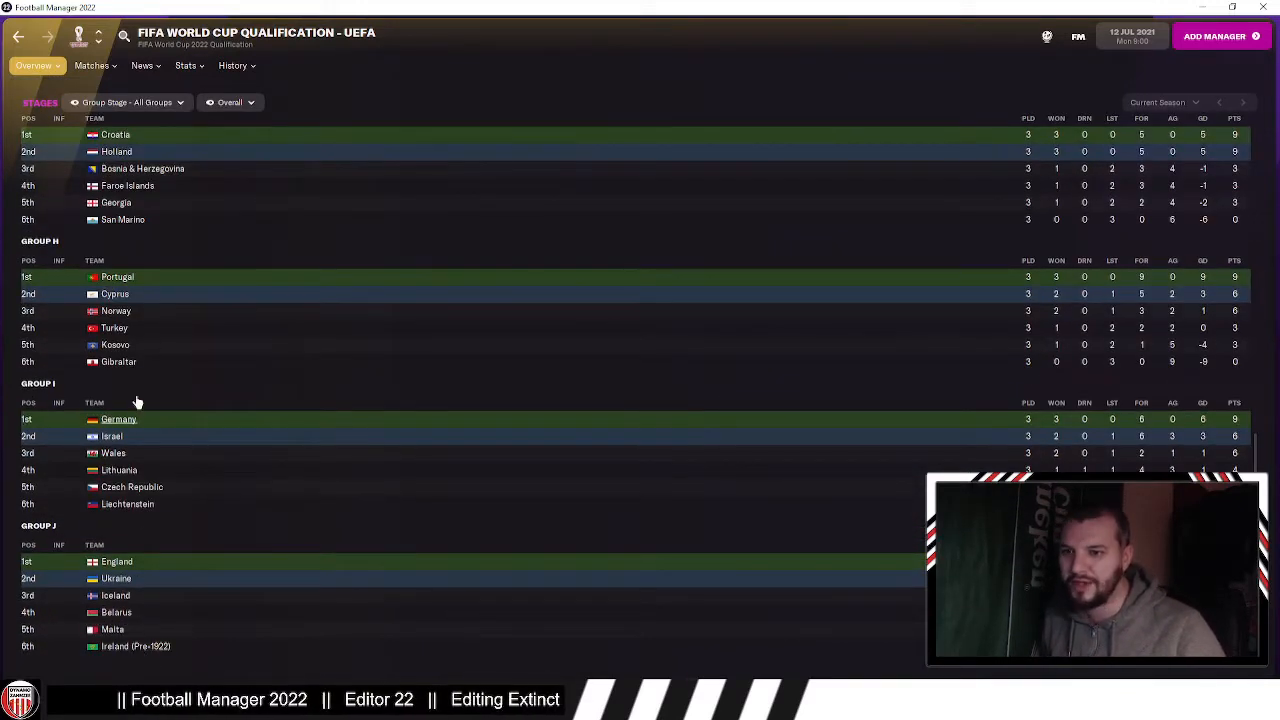
pyautogui.scroll(5, 290, 362)
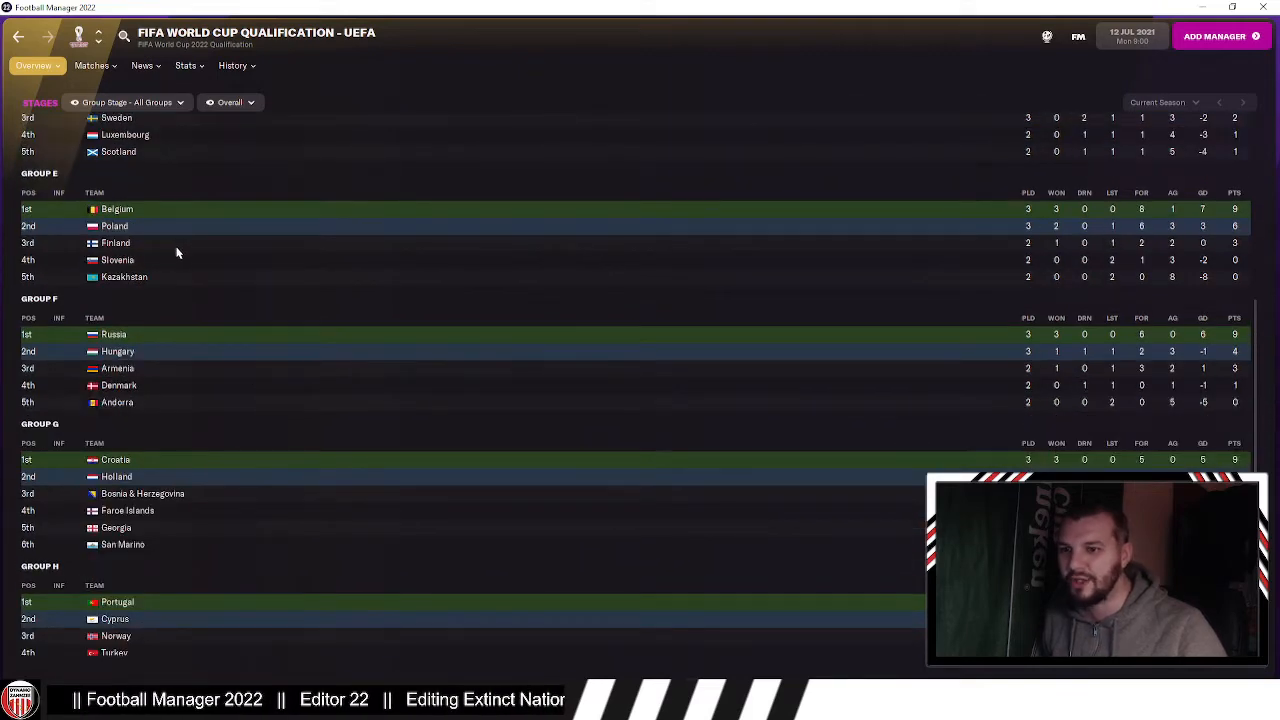
pyautogui.scroll(5, 175, 240)
pyautogui.scroll(2, 165, 240)
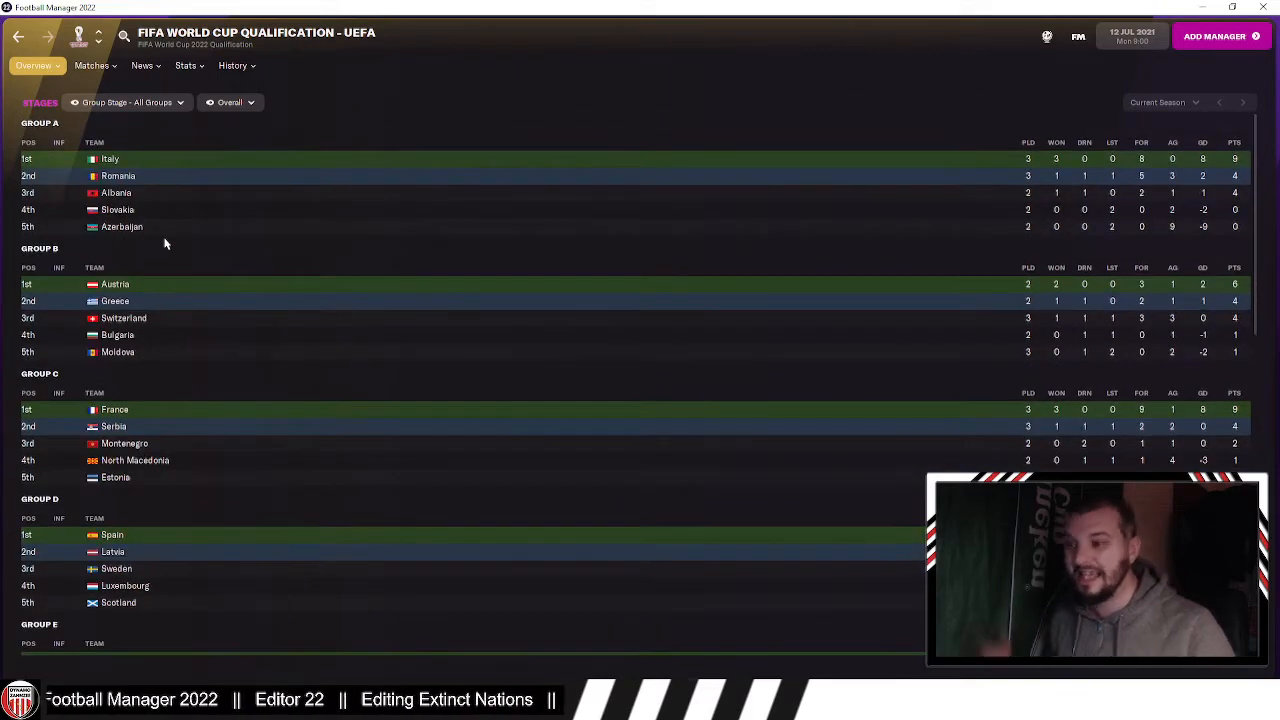
# Step: Check Ireland (Pre-1922)'s club competition entries in Europe's qualification places and switch back to the Editor
pyautogui.click(1048, 40)
pyautogui.click(249, 141)
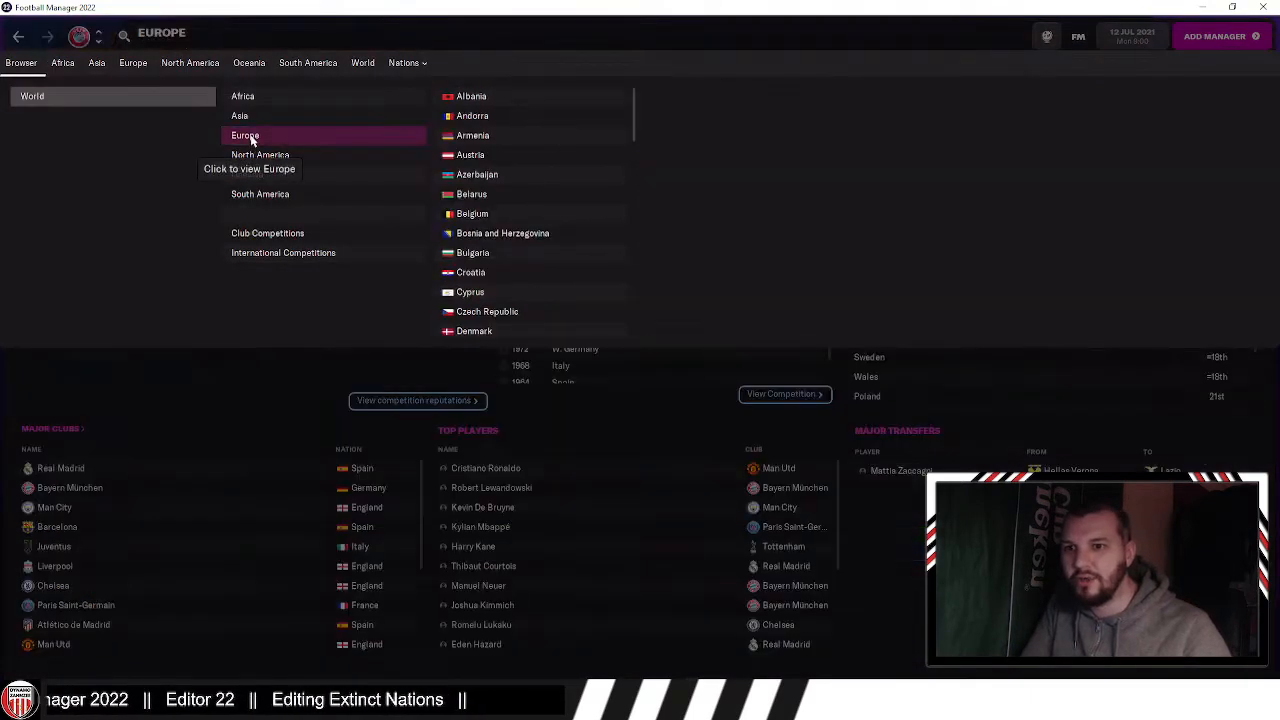
pyautogui.click(874, 488)
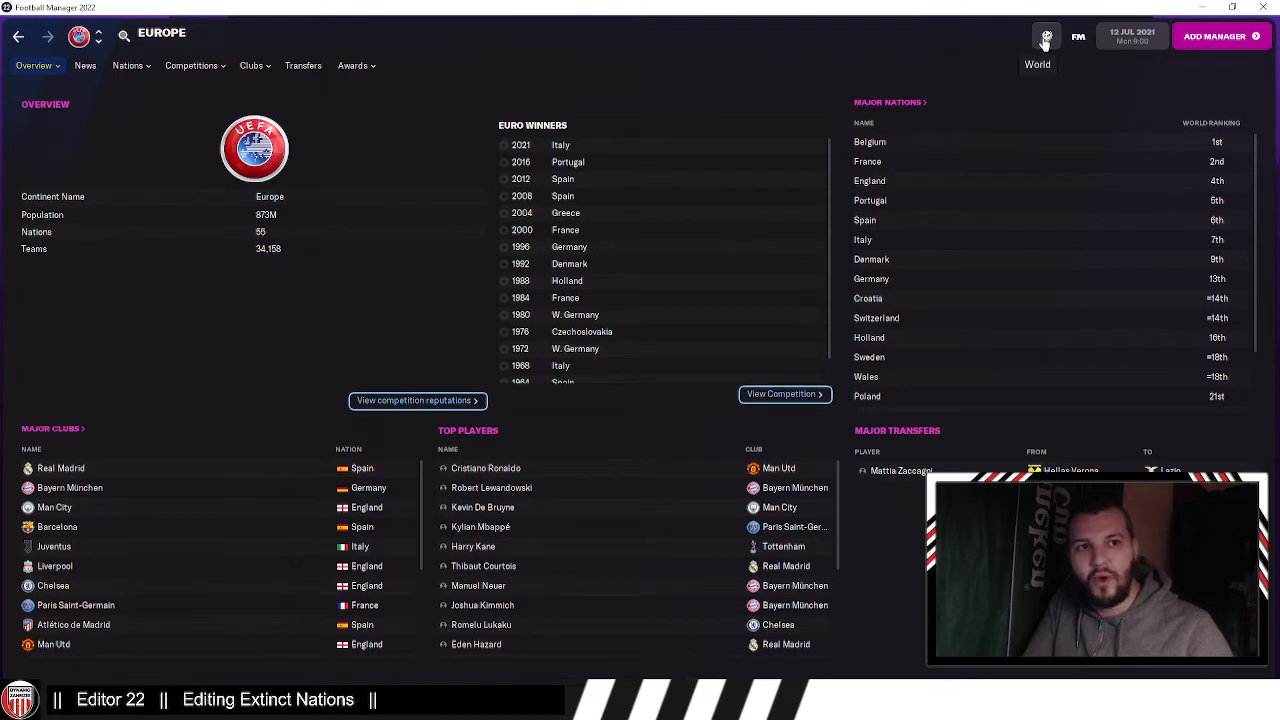
pyautogui.click(1046, 40)
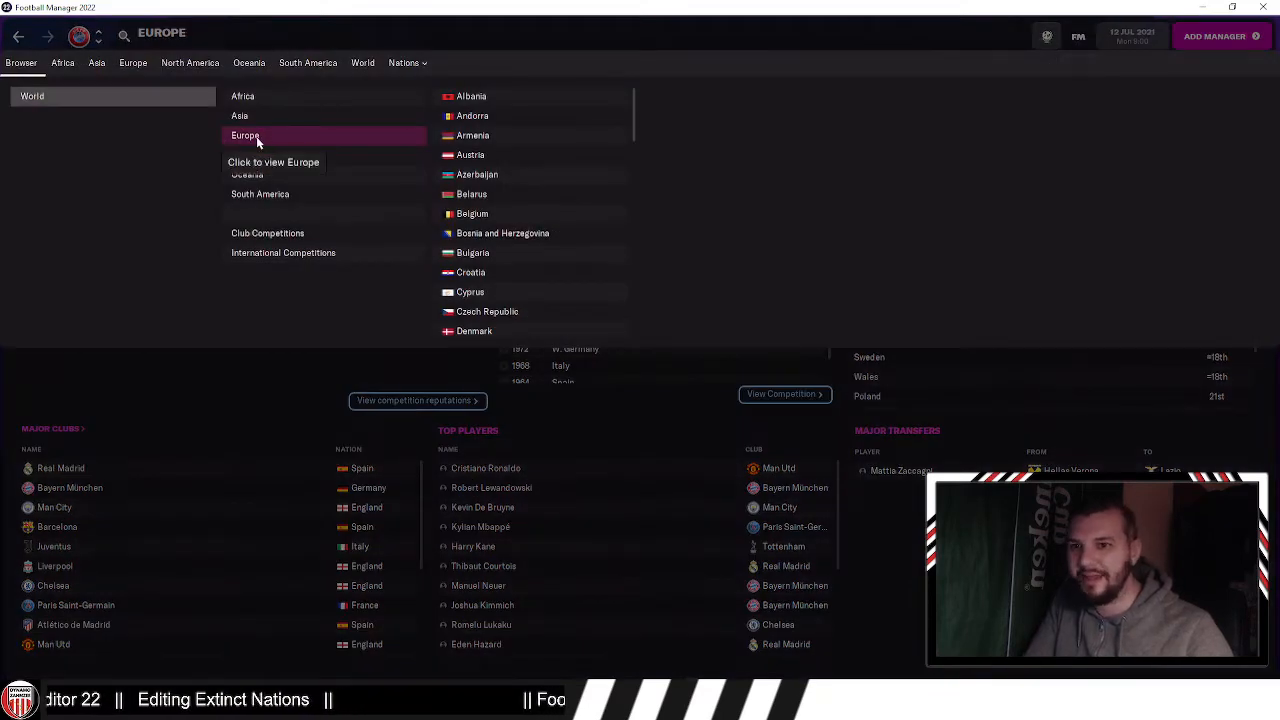
pyautogui.click(225, 352)
pyautogui.moveTo(138, 71)
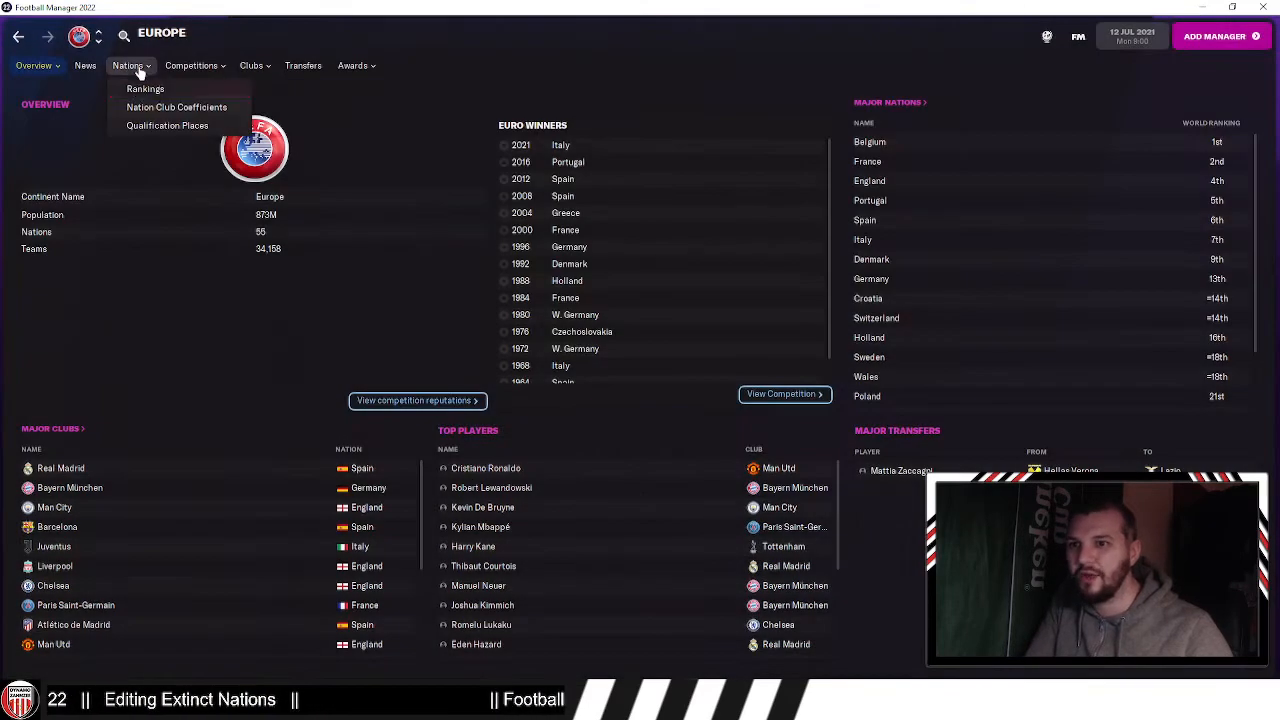
pyautogui.click(153, 127)
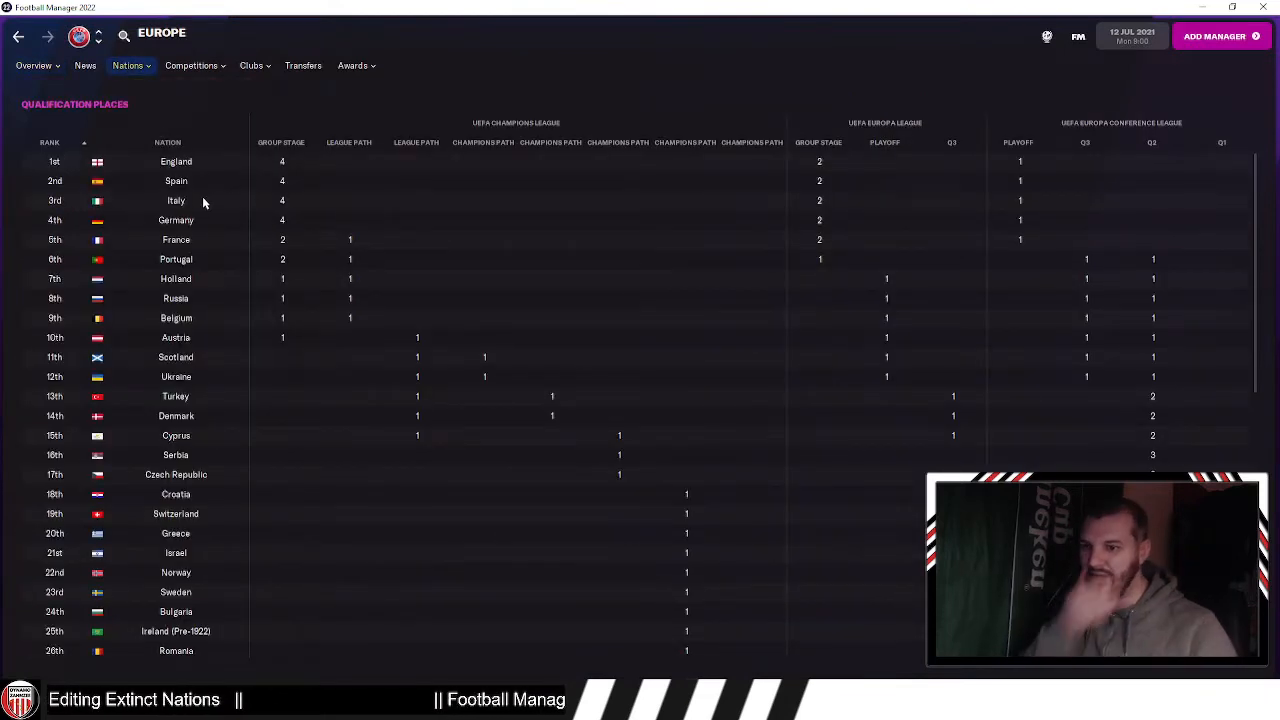
pyautogui.scroll(-3, 125, 320)
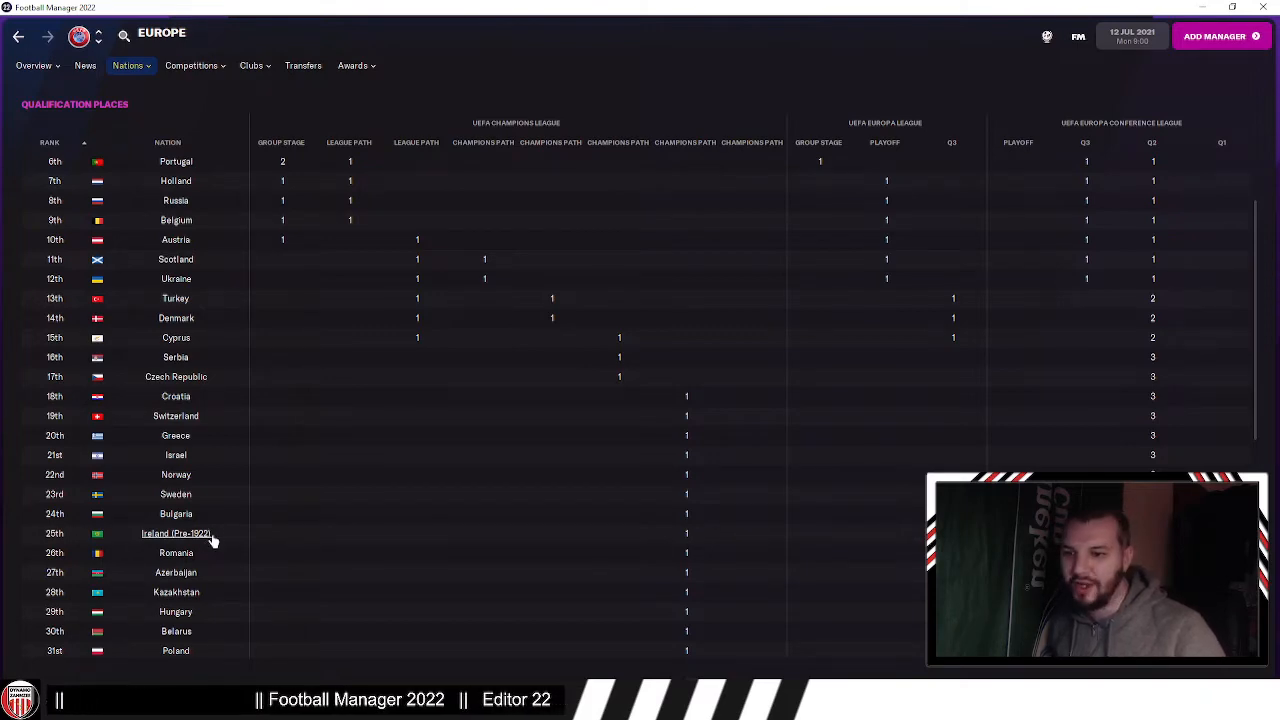
pyautogui.scroll(-12, 212, 540)
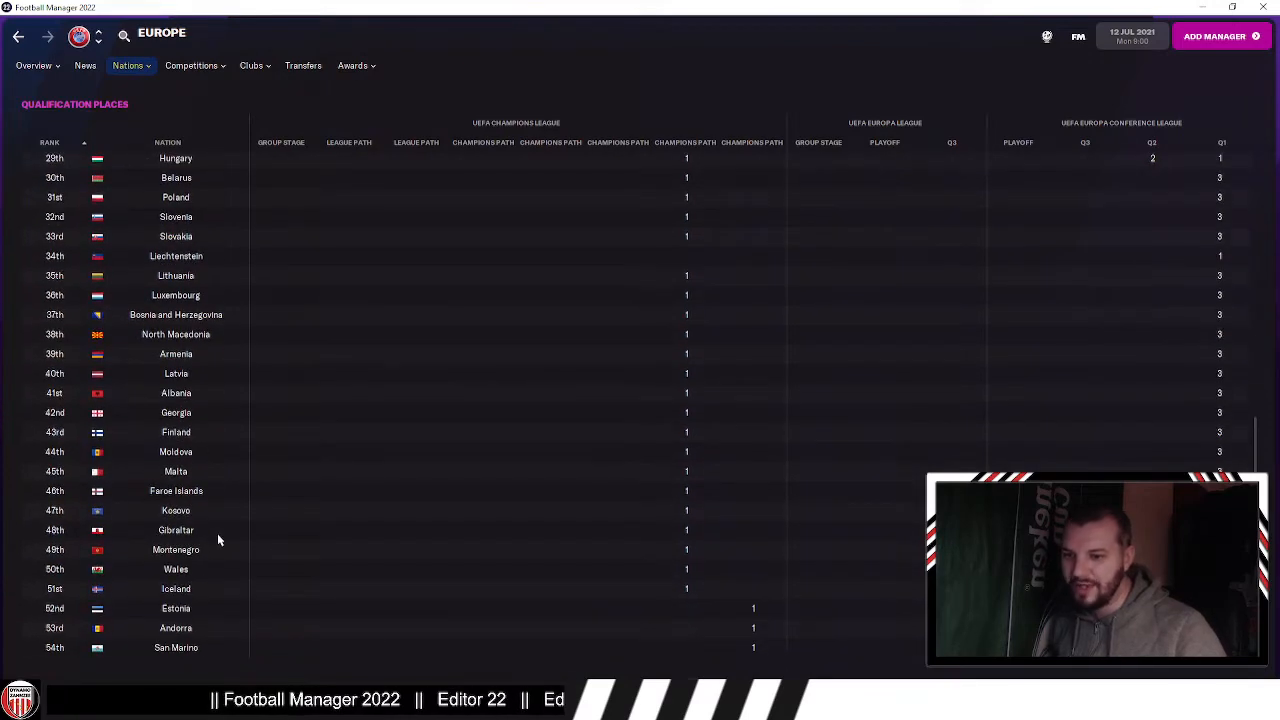
pyautogui.scroll(4, 190, 372)
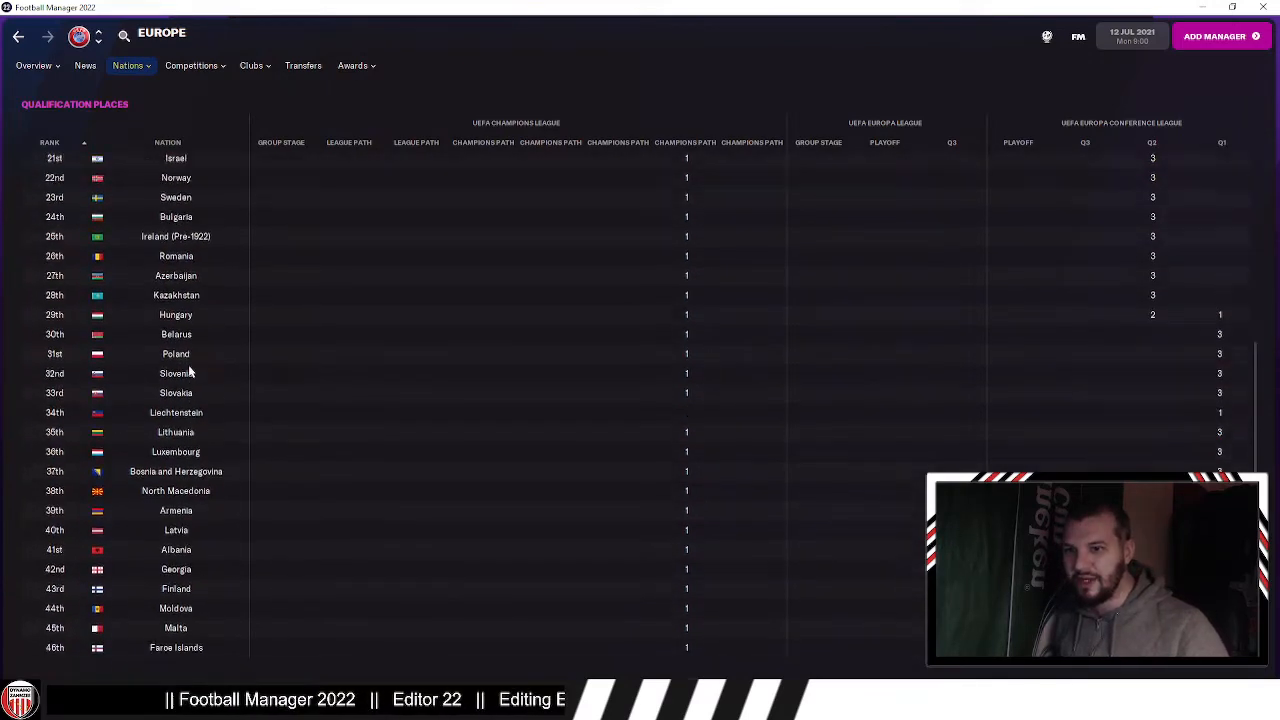
pyautogui.scroll(10, 190, 372)
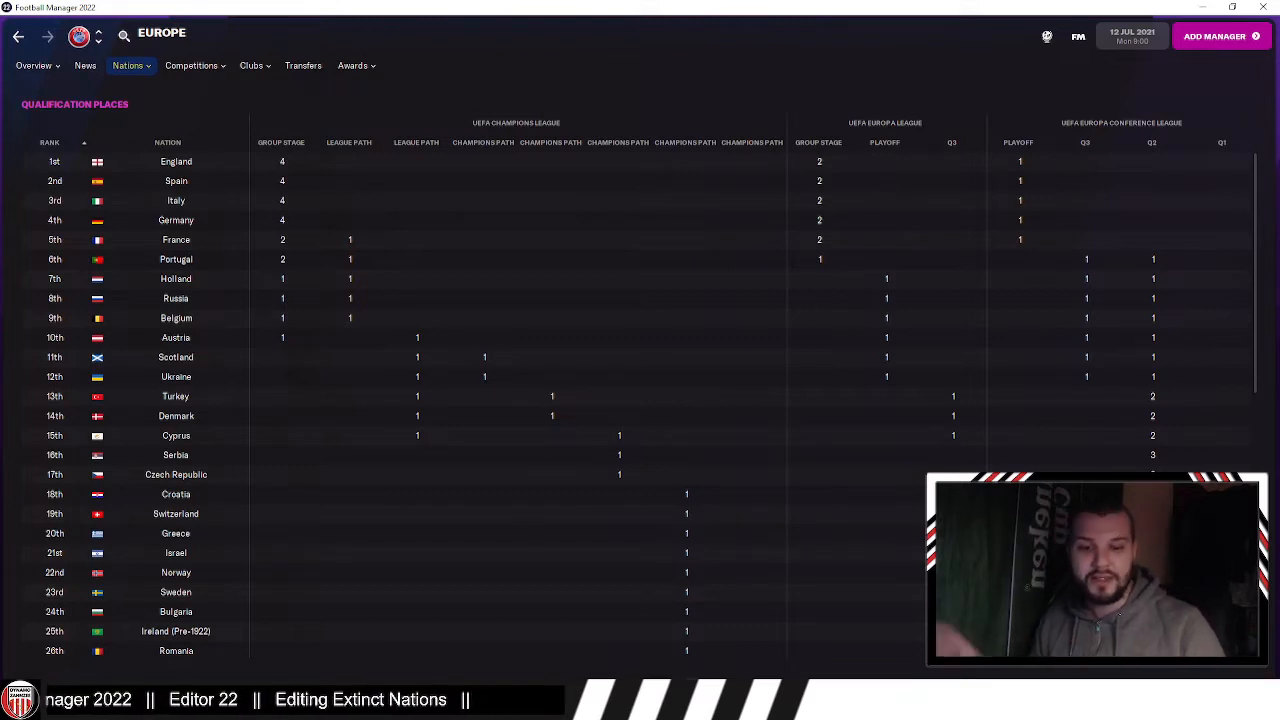
pyautogui.click(538, 700)
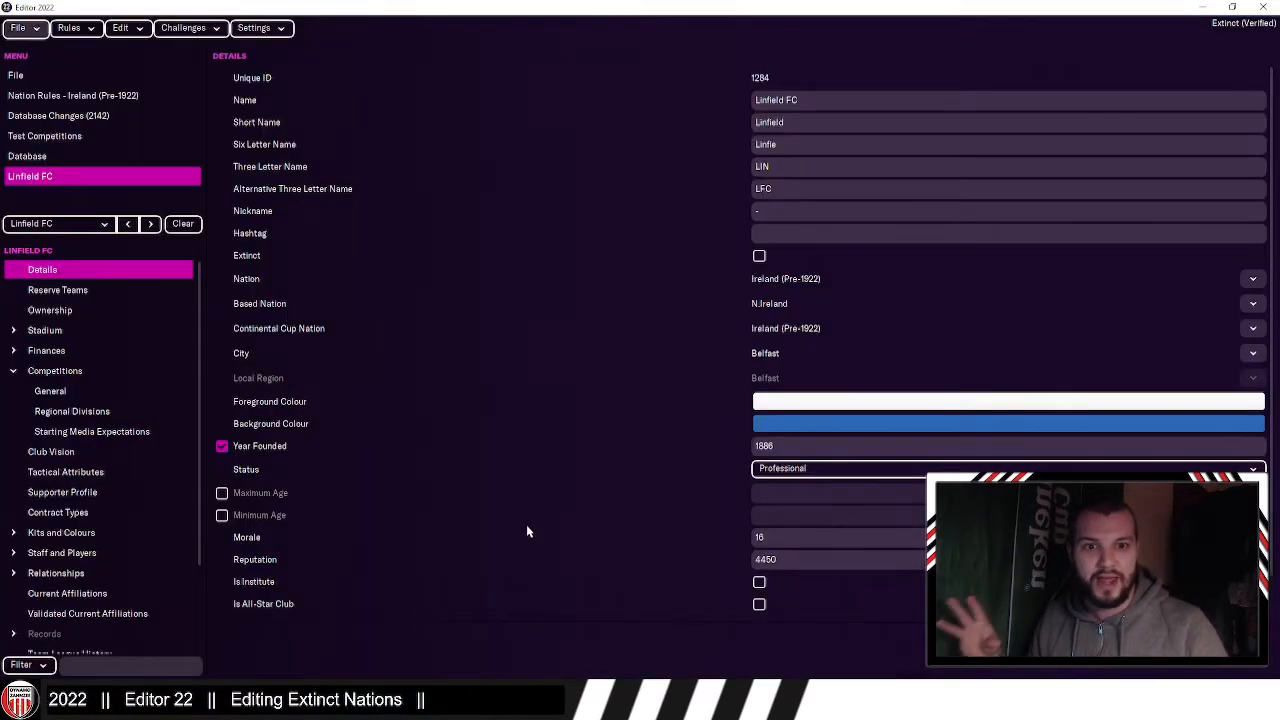
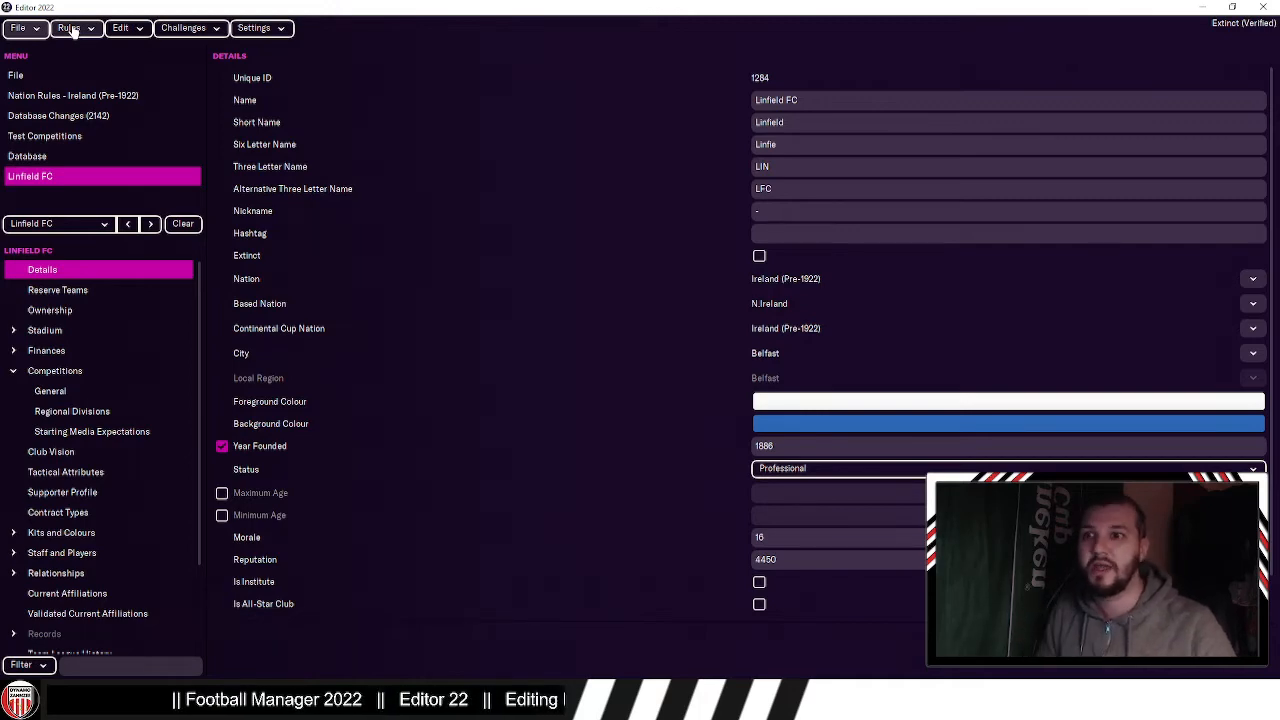
# Step: Reload the database, discarding all unsaved changes
pyautogui.click(42, 34)
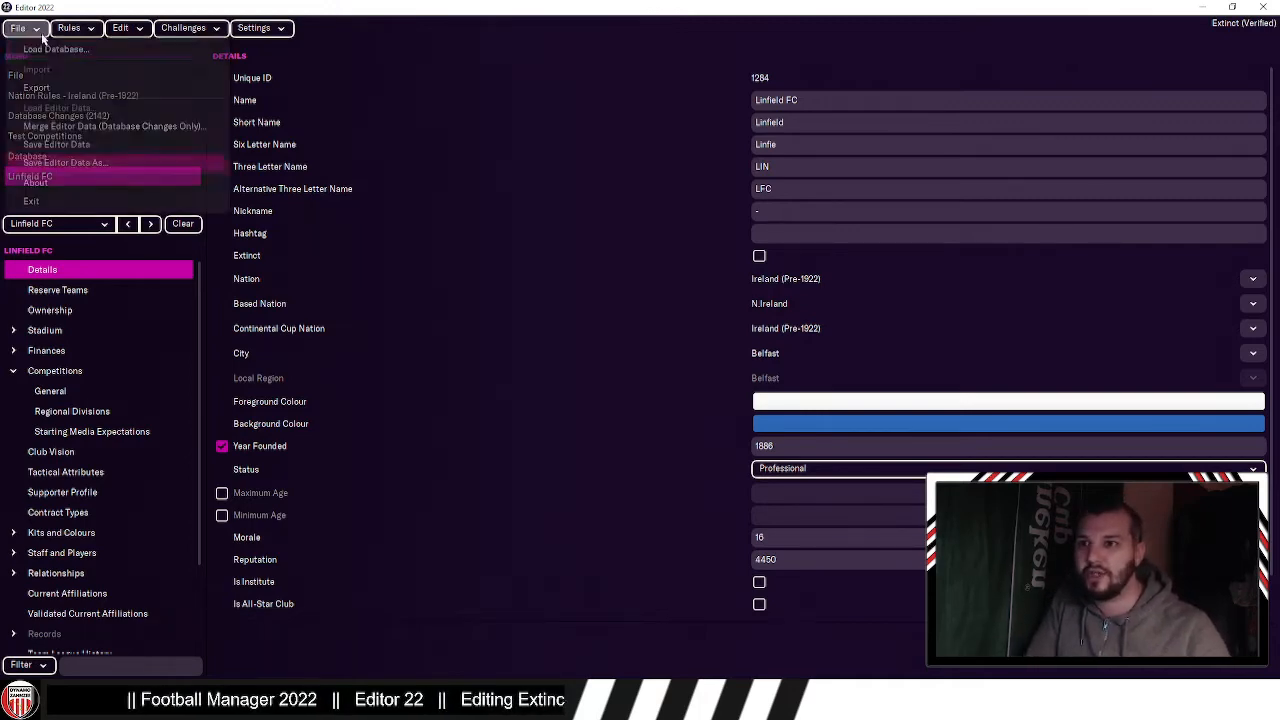
pyautogui.click(55, 49)
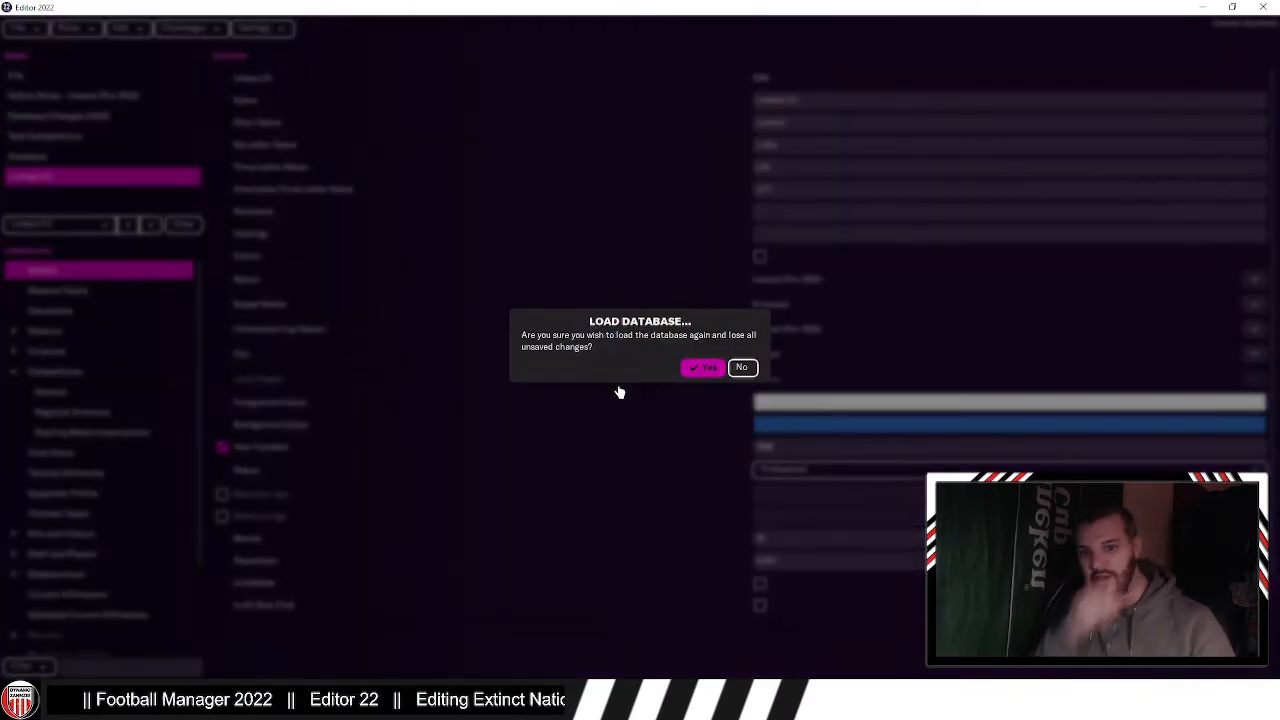
pyautogui.press('Return')
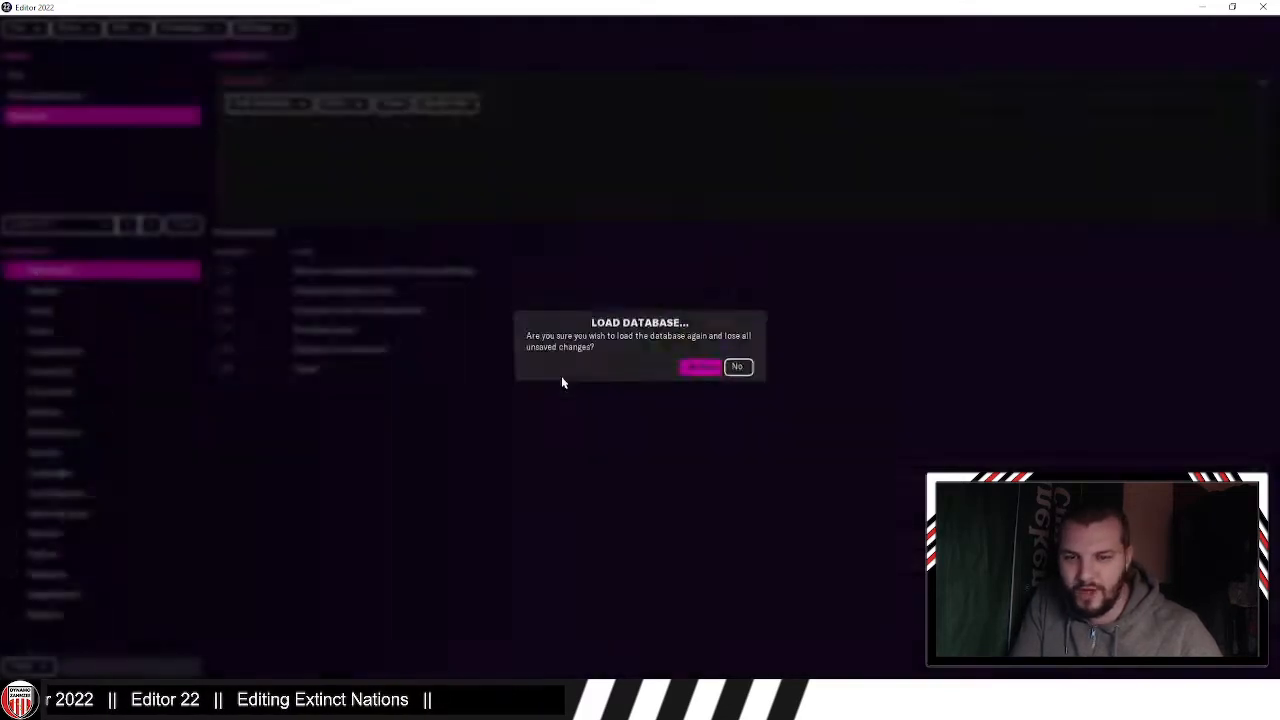
# Step: Open the Great Britain record from the database's list of nations
pyautogui.click(118, 540)
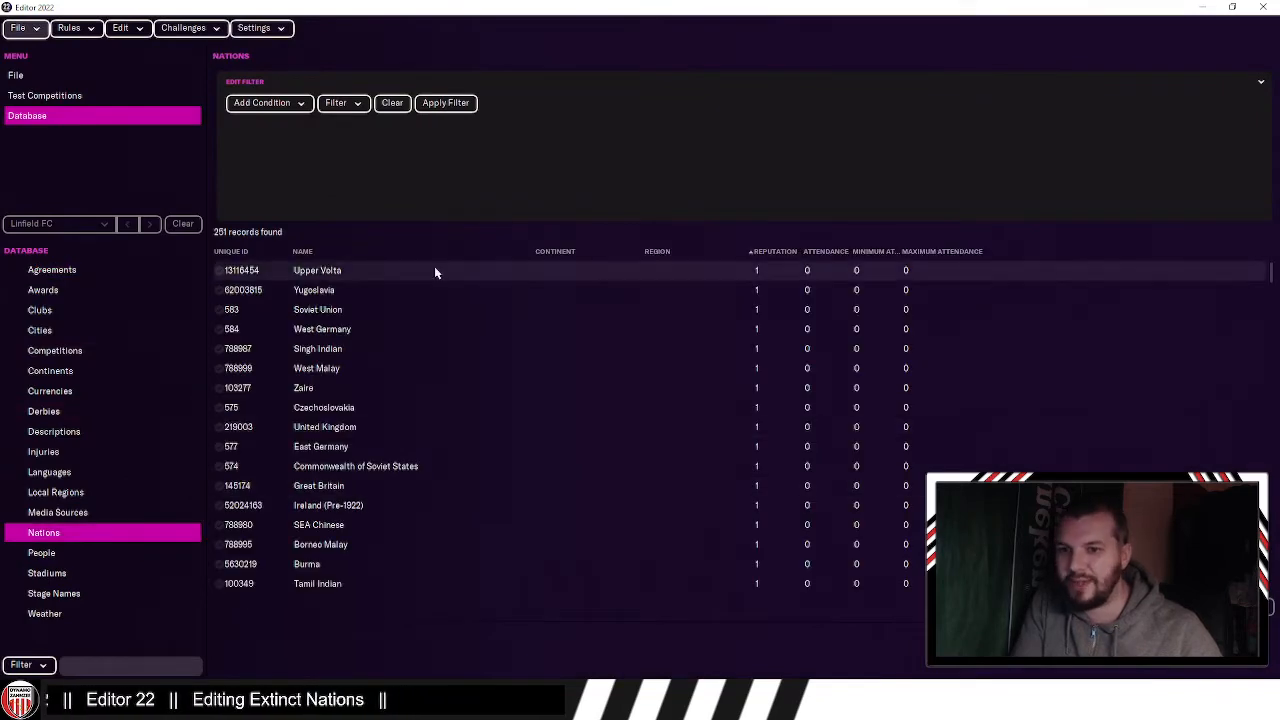
pyautogui.scroll(-2, 476, 437)
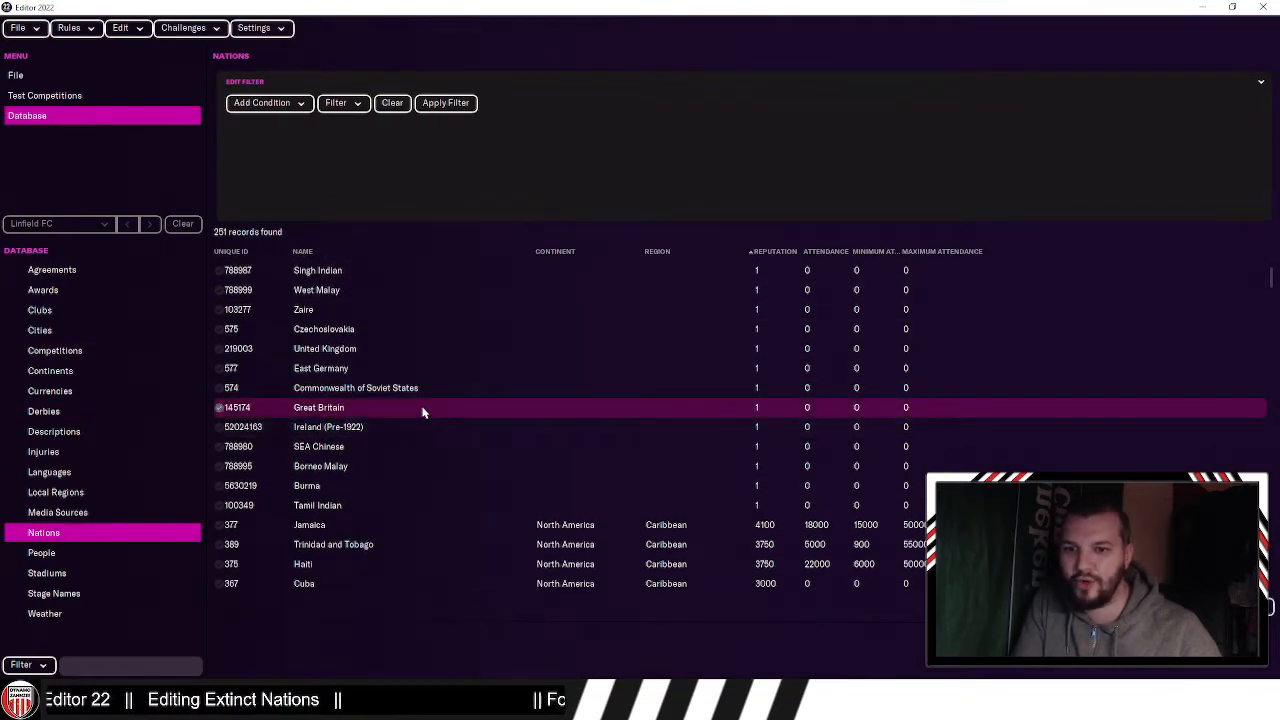
pyautogui.doubleClick(420, 407)
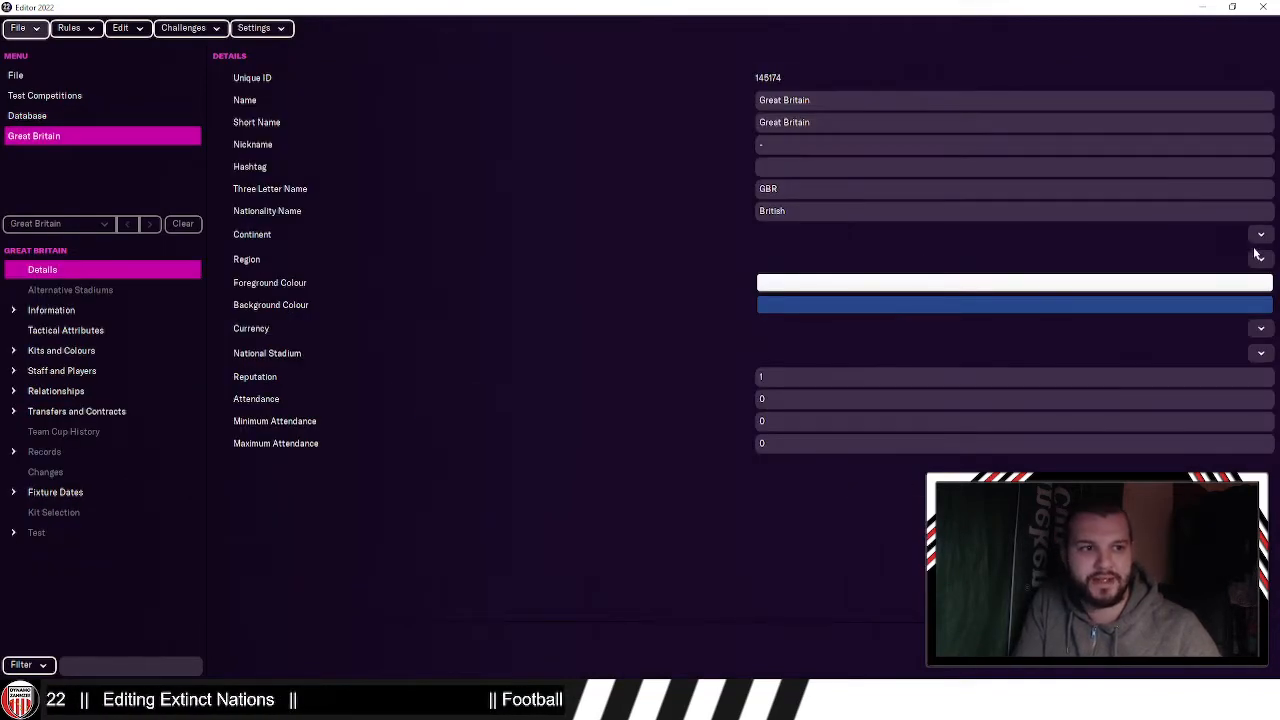
# Step: Set Great Britain's continent to Europe and its region to UK & Ireland
pyautogui.click(1260, 235)
pyautogui.click(1249, 254)
pyautogui.click(451, 380)
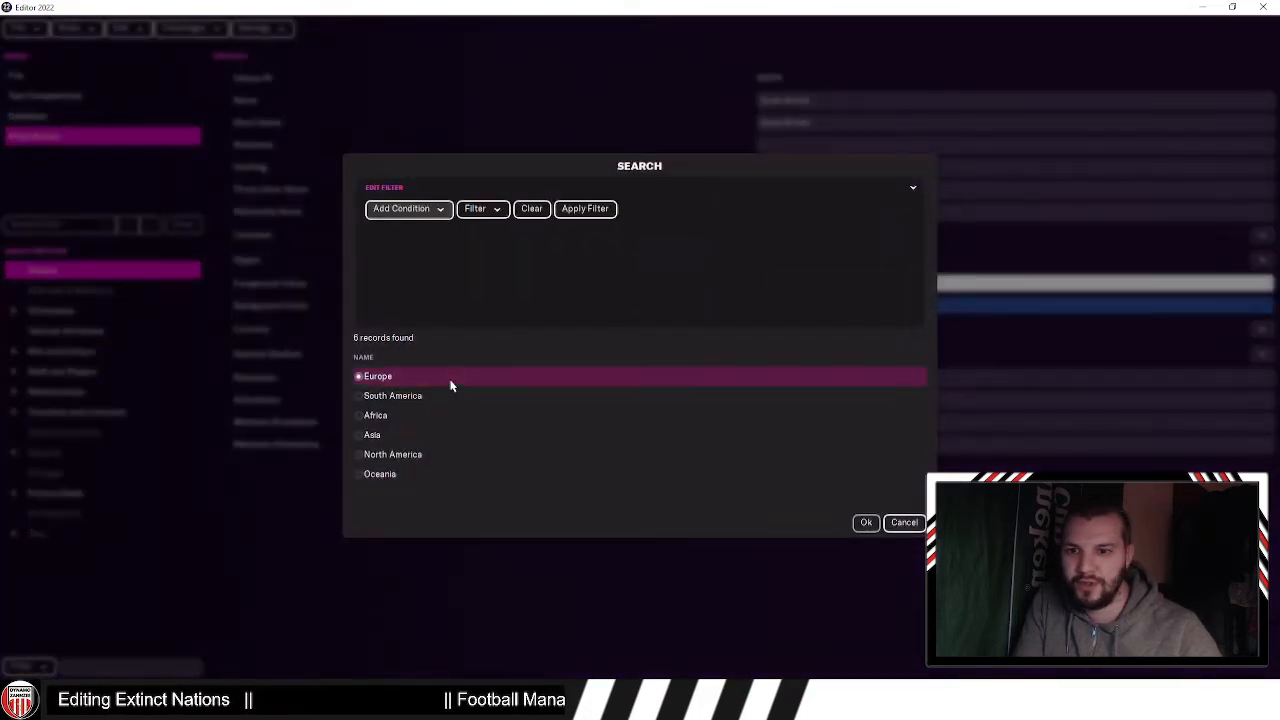
pyautogui.doubleClick(451, 385)
pyautogui.click(1262, 259)
pyautogui.click(1245, 280)
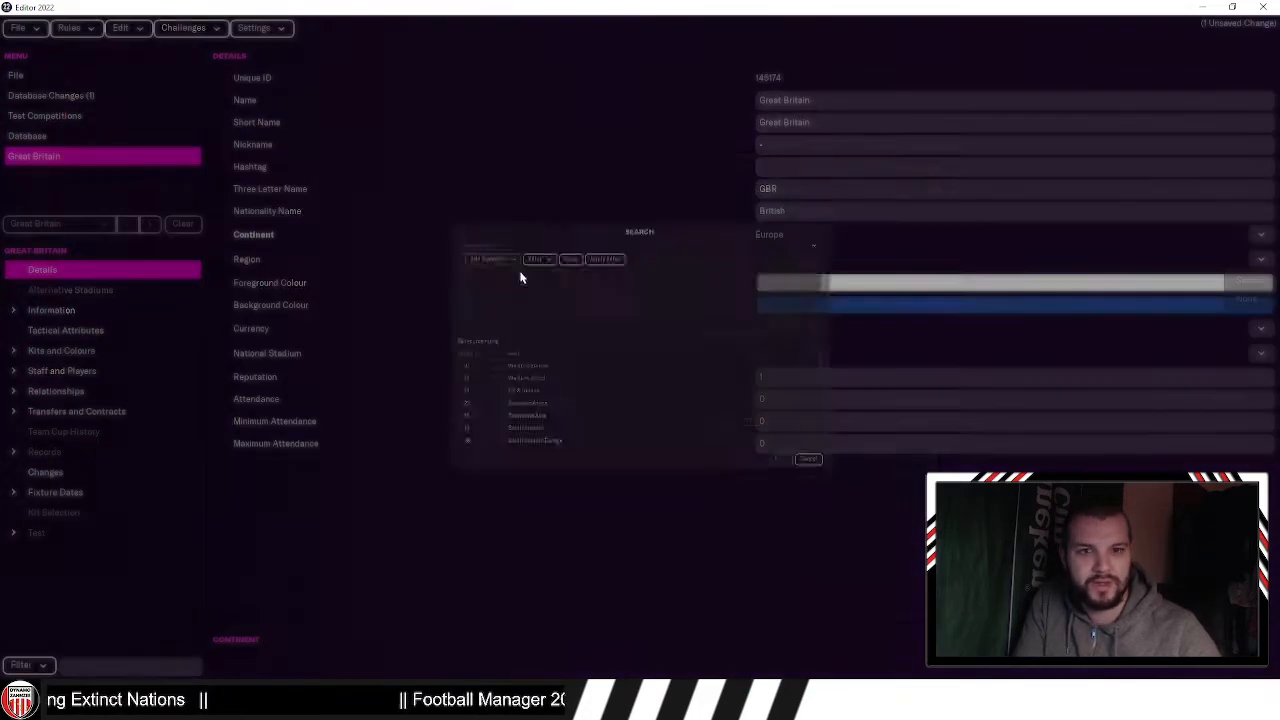
pyautogui.doubleClick(509, 414)
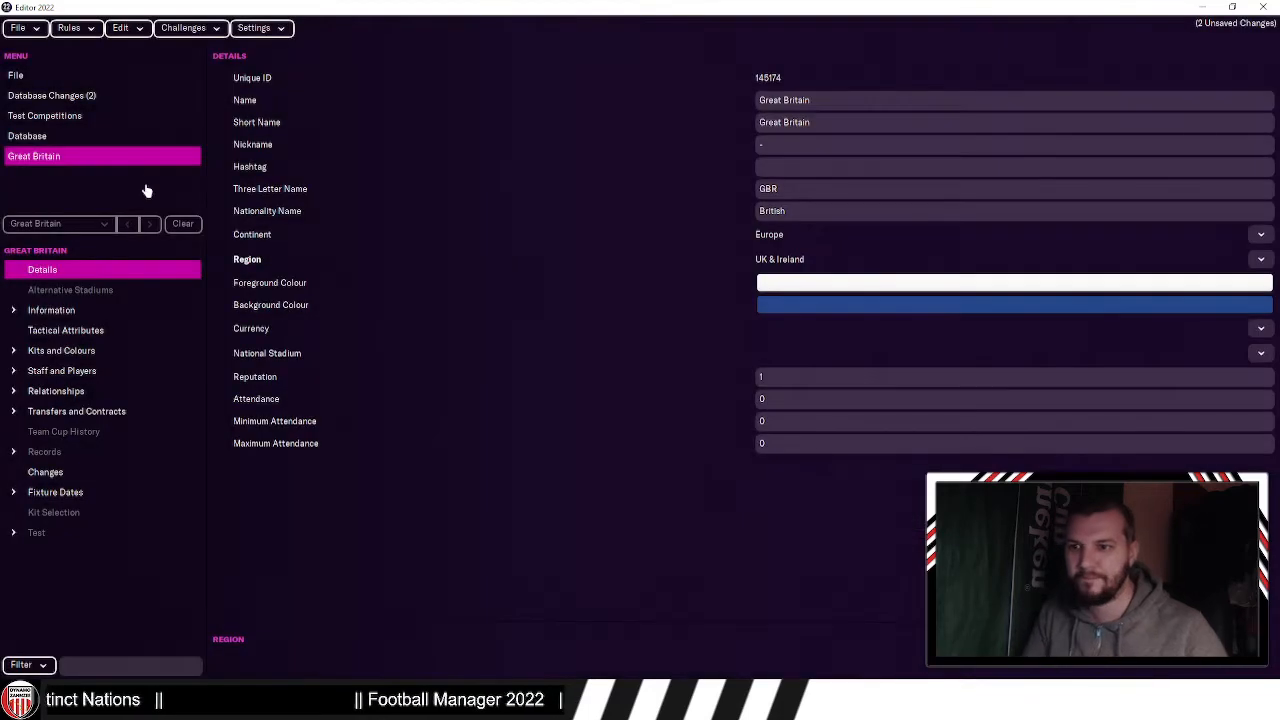
# Step: Create nation rules for Great Britain with new competitions and rules, keeping the default season settings
pyautogui.click(72, 28)
pyautogui.click(100, 47)
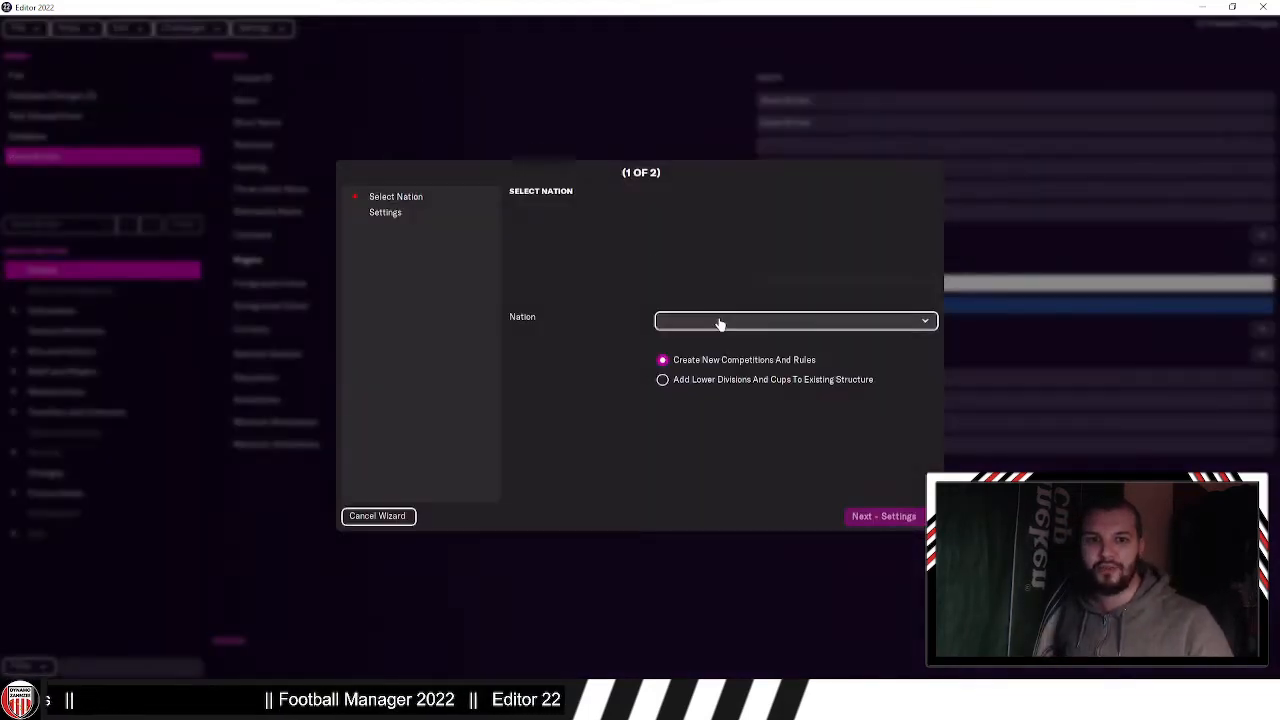
pyautogui.click(719, 323)
pyautogui.moveTo(903, 363)
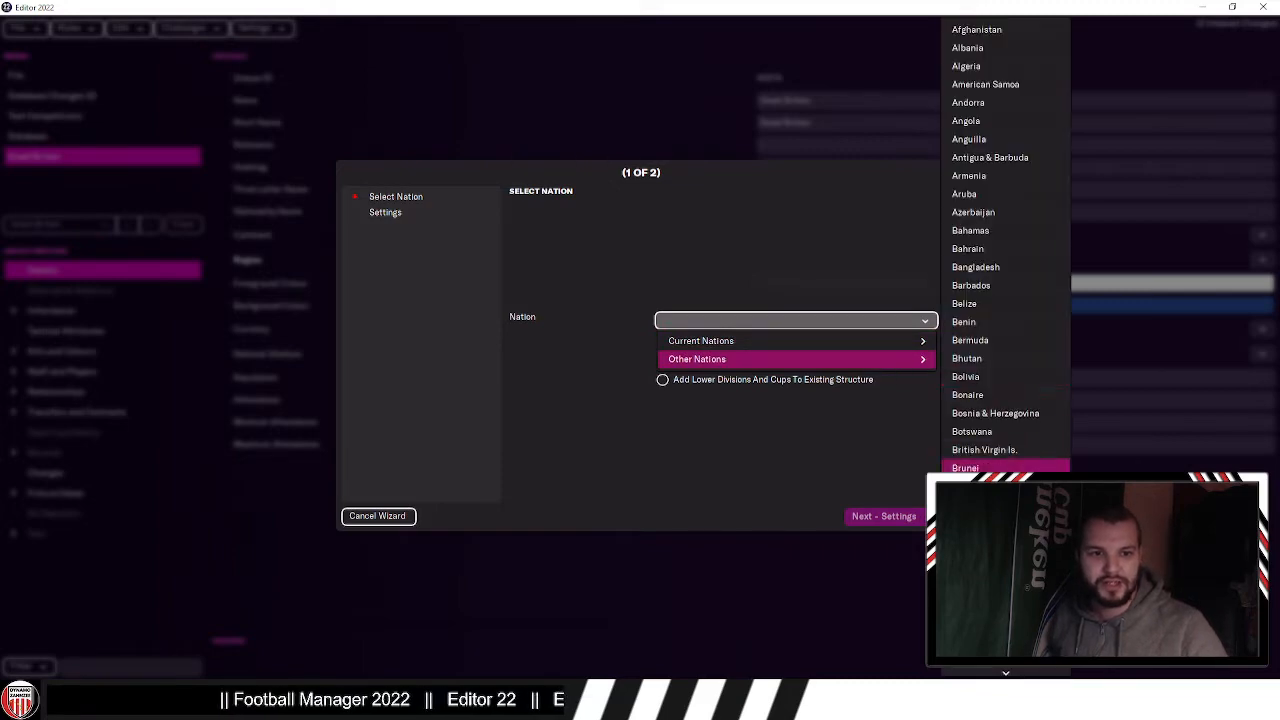
pyautogui.scroll(-10, 1005, 480)
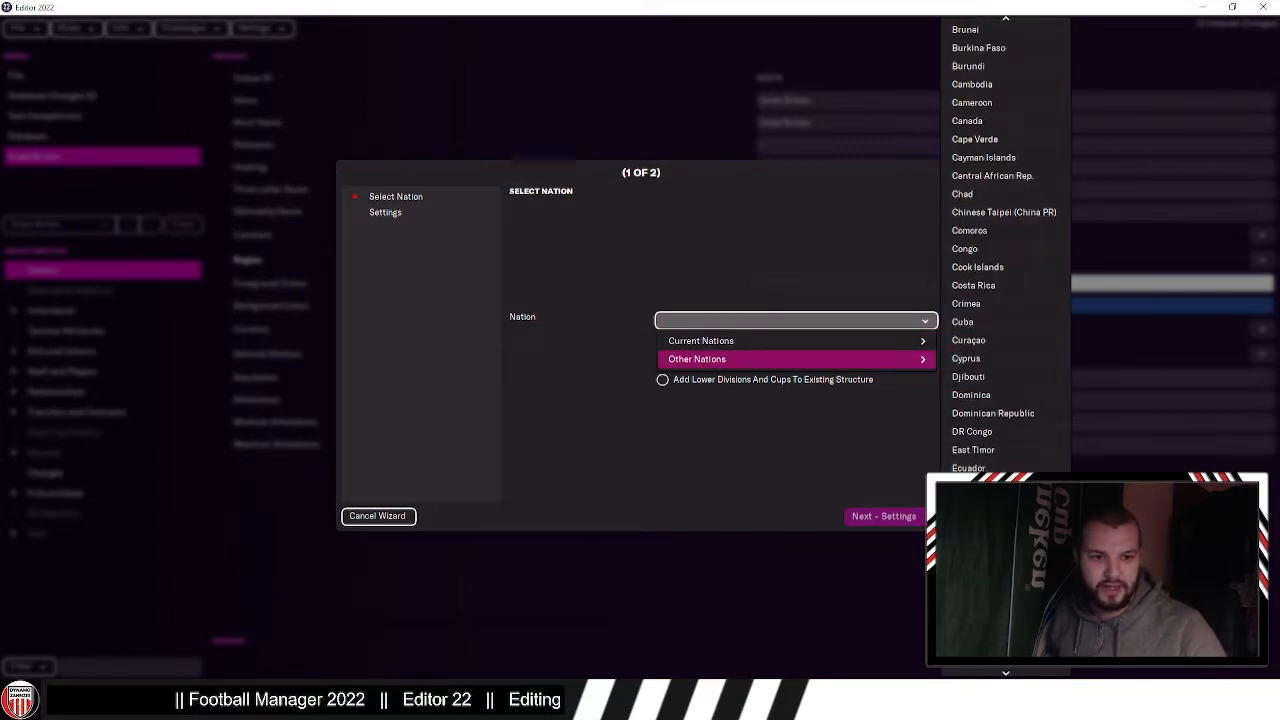
pyautogui.scroll(-5, 1000, 340)
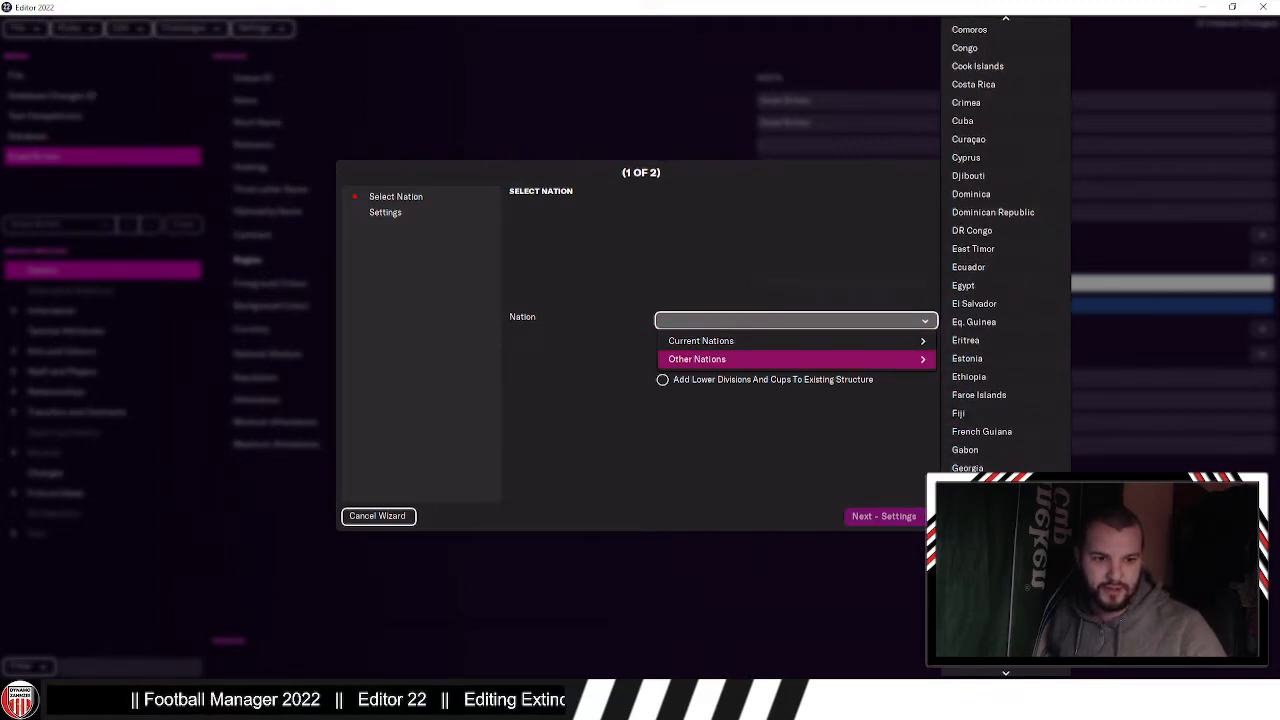
pyautogui.click(963, 285)
pyautogui.click(890, 516)
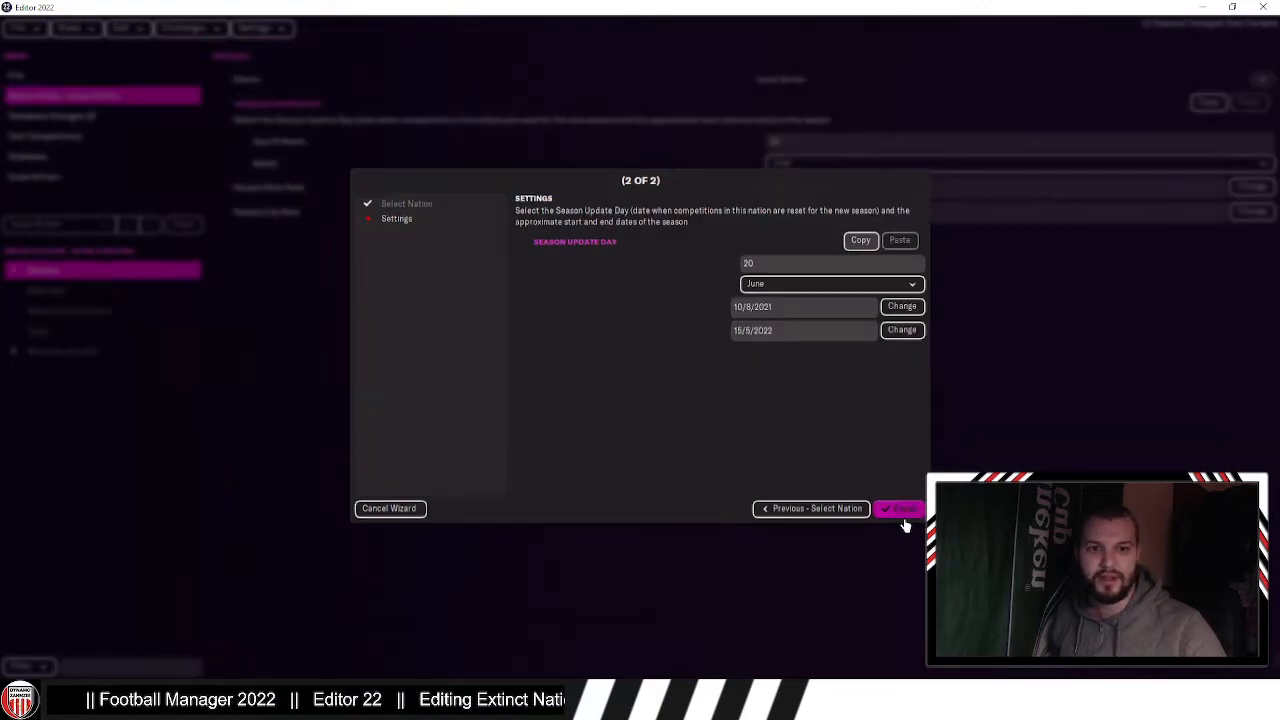
pyautogui.click(904, 517)
# Step: Add a new competition record to the database's competitions
pyautogui.click(39, 160)
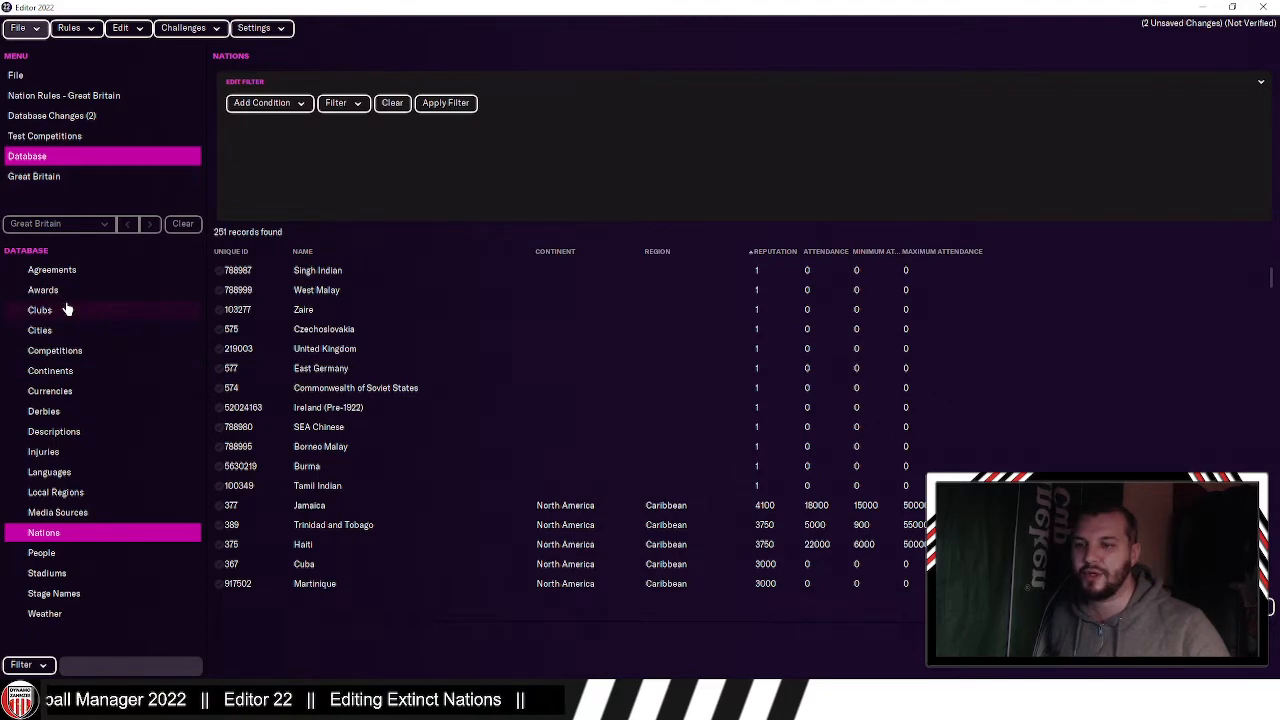
pyautogui.click(78, 354)
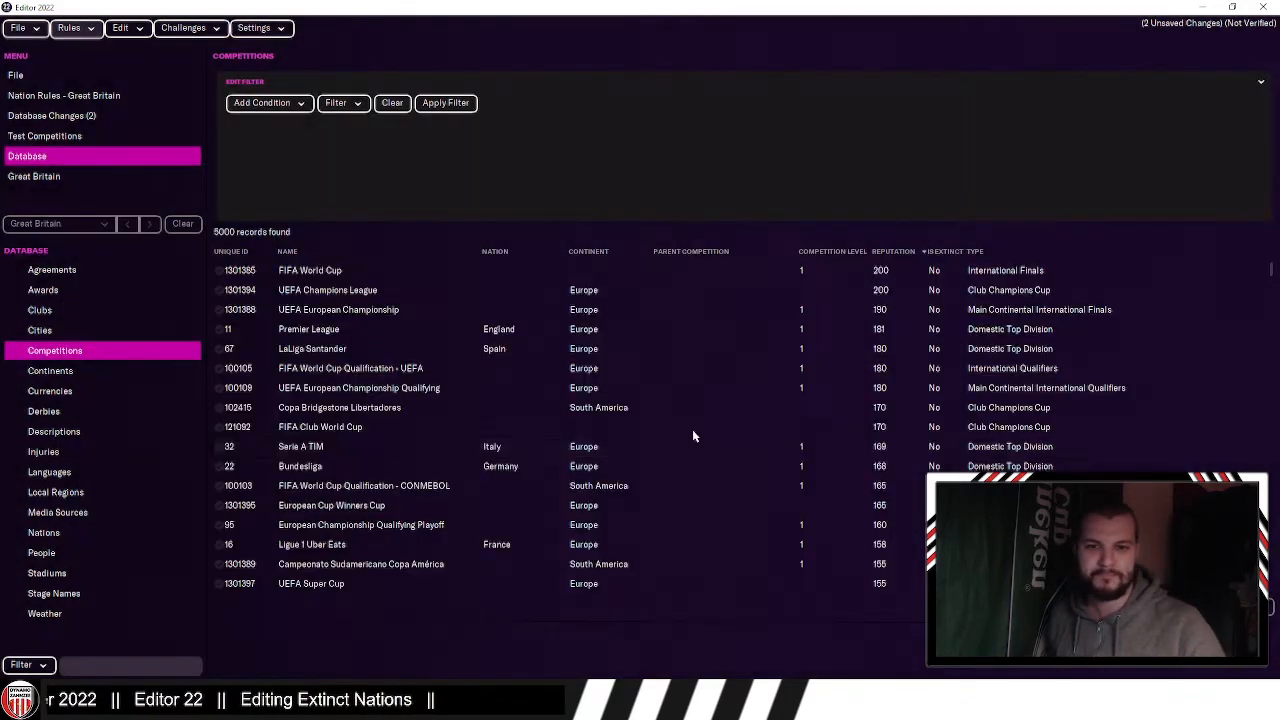
pyautogui.click(1100, 607)
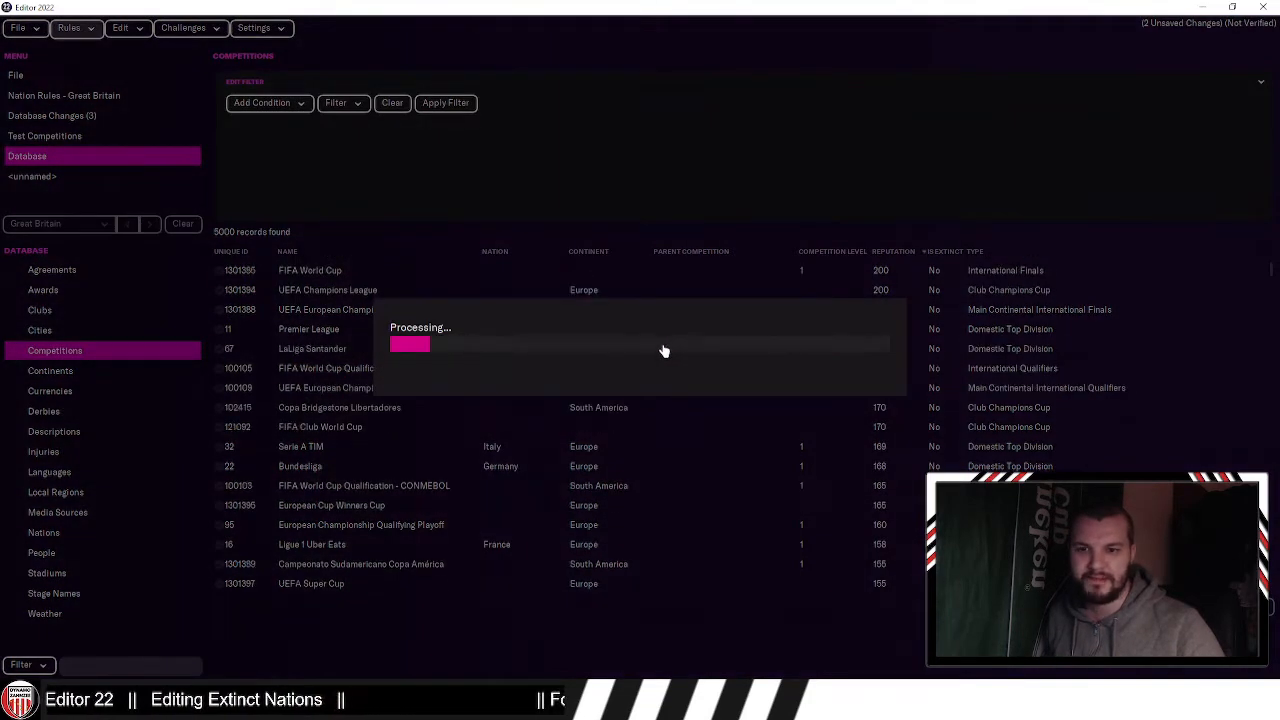
# Step: Name the new competition British Super Leauge, with short name Super League and three letter name SL
pyautogui.click(803, 122)
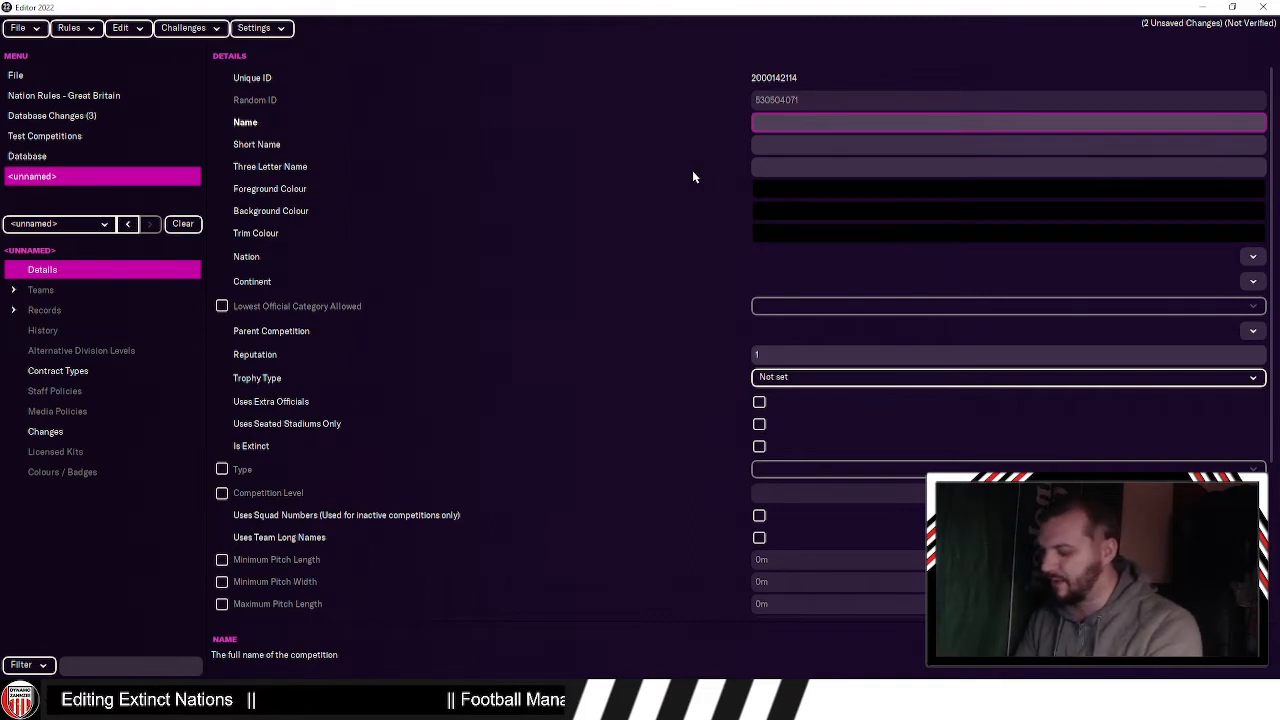
pyautogui.write('British Super Leauge')
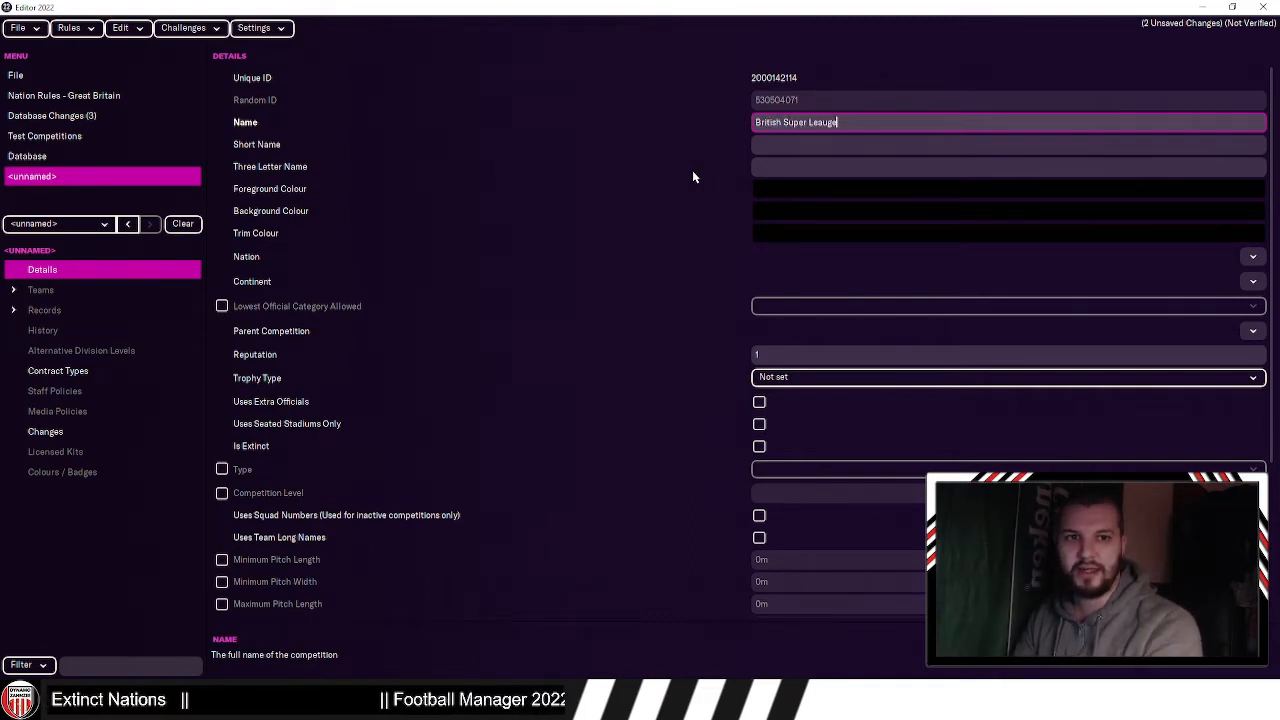
pyautogui.press('Tab')
pyautogui.write('S')
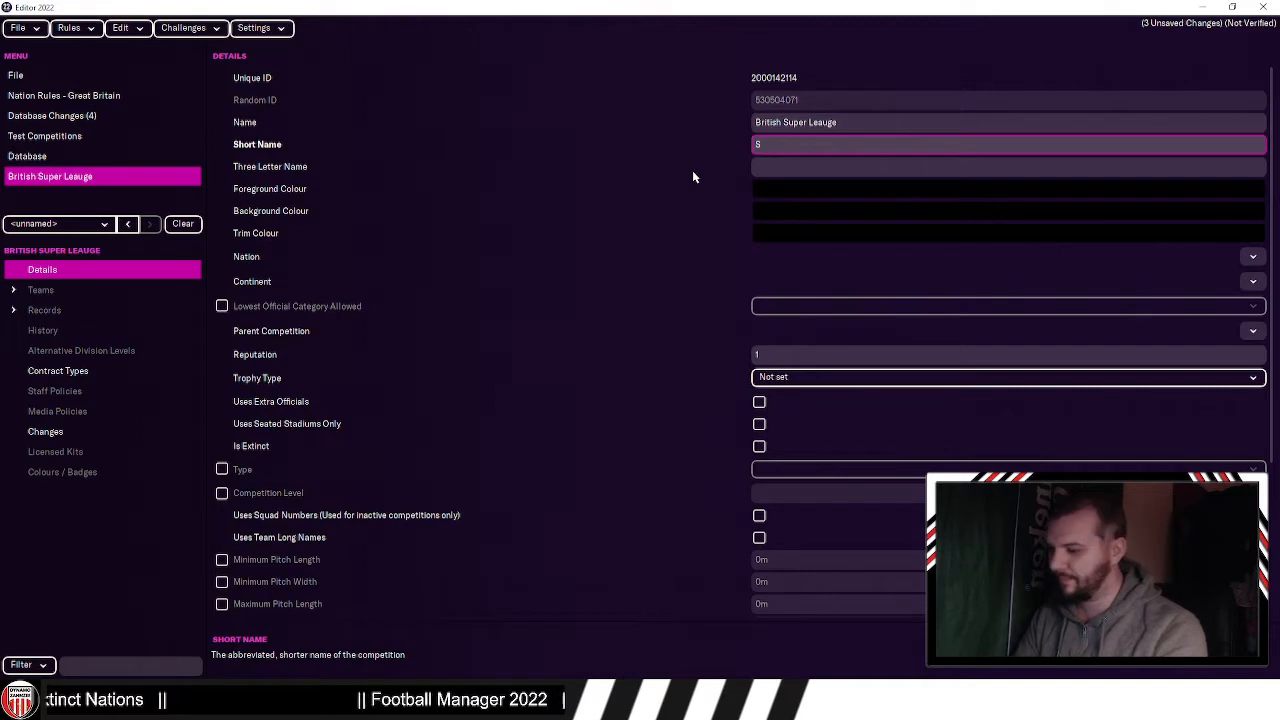
pyautogui.write('uper League')
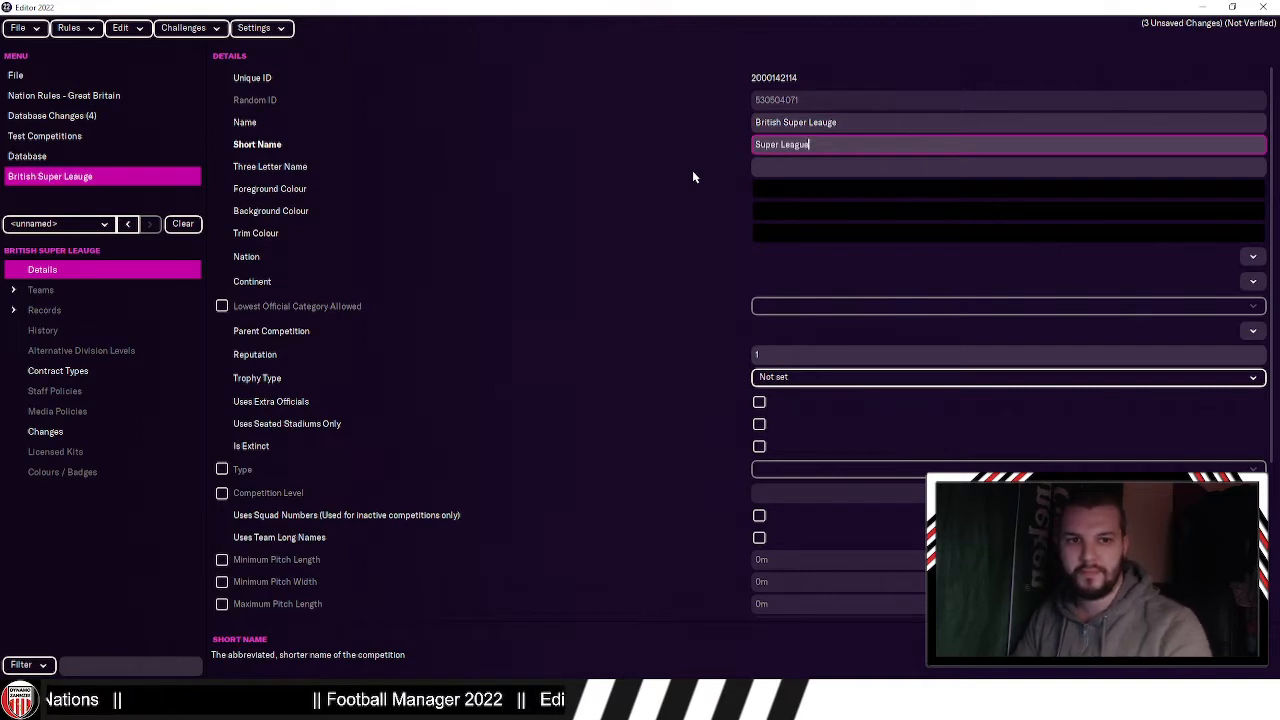
pyautogui.press('Tab')
pyautogui.write('SL')
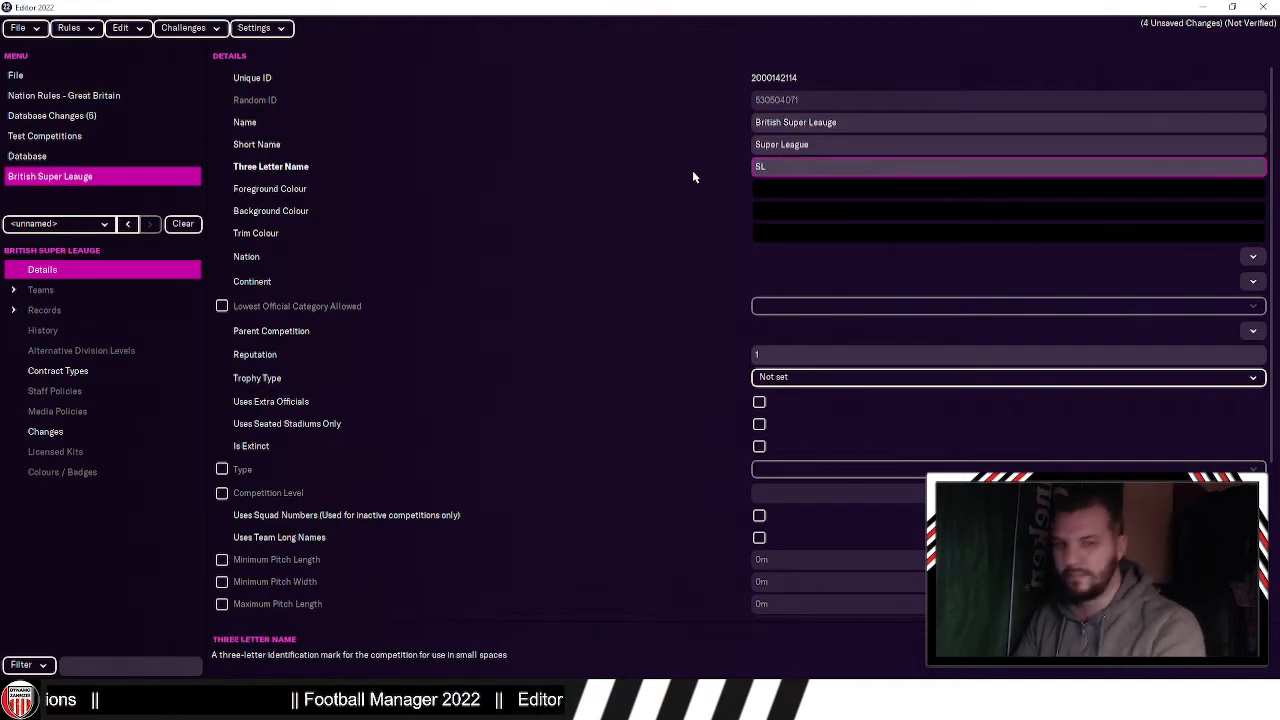
# Step: Set the competition's nation to Great Britain and enable its type as Domestic Top Division with competition level 1
pyautogui.click(1252, 257)
pyautogui.click(1181, 280)
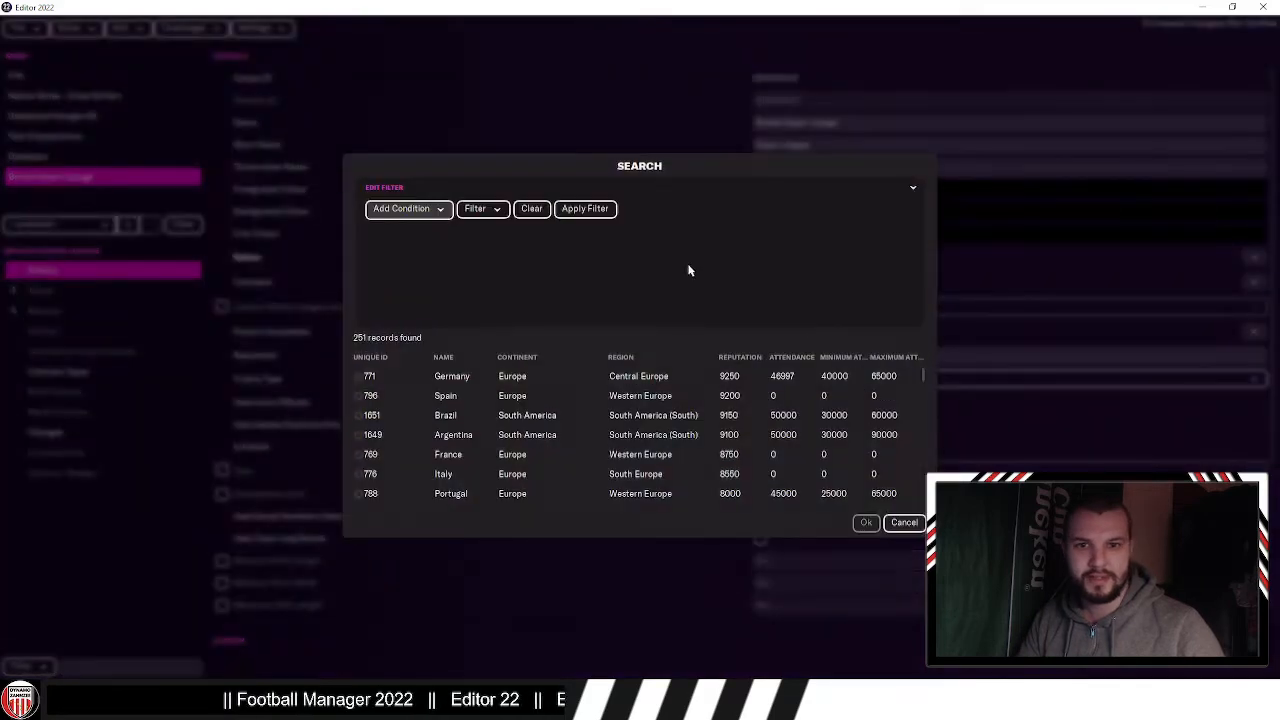
pyautogui.click(440, 212)
pyautogui.click(395, 248)
pyautogui.click(709, 231)
pyautogui.write('gre')
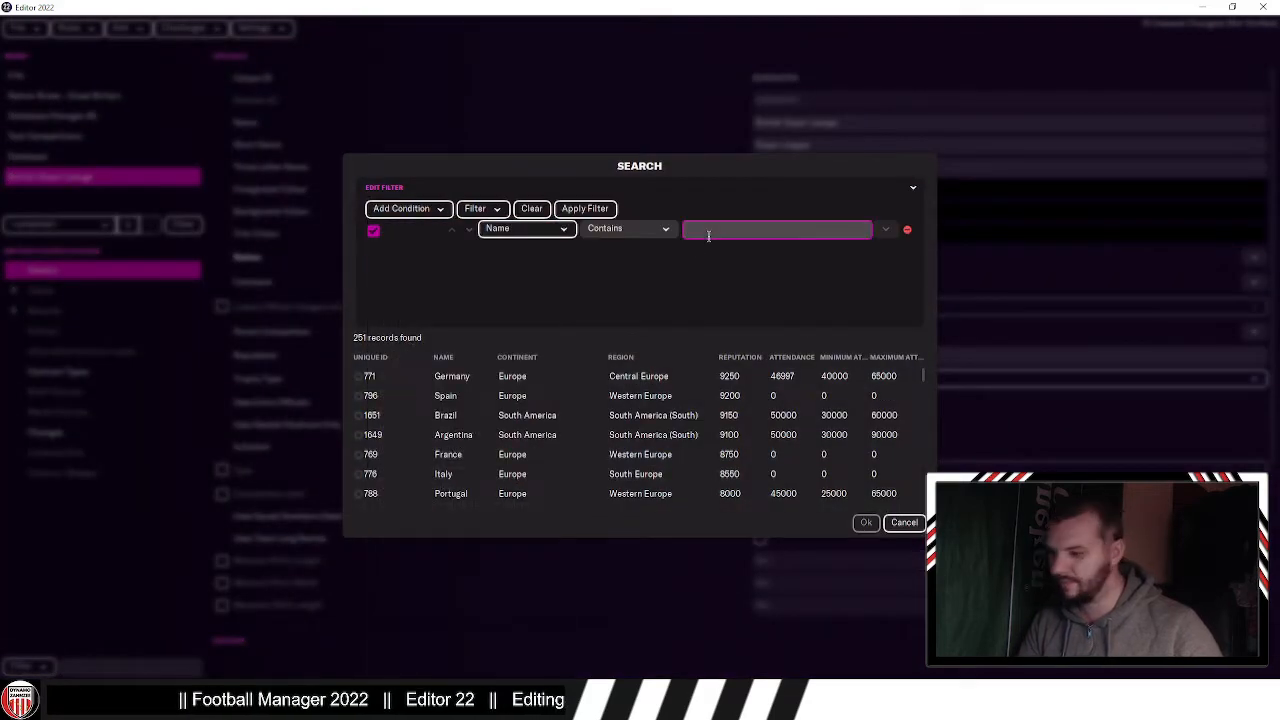
pyautogui.write('at')
pyautogui.click(712, 255)
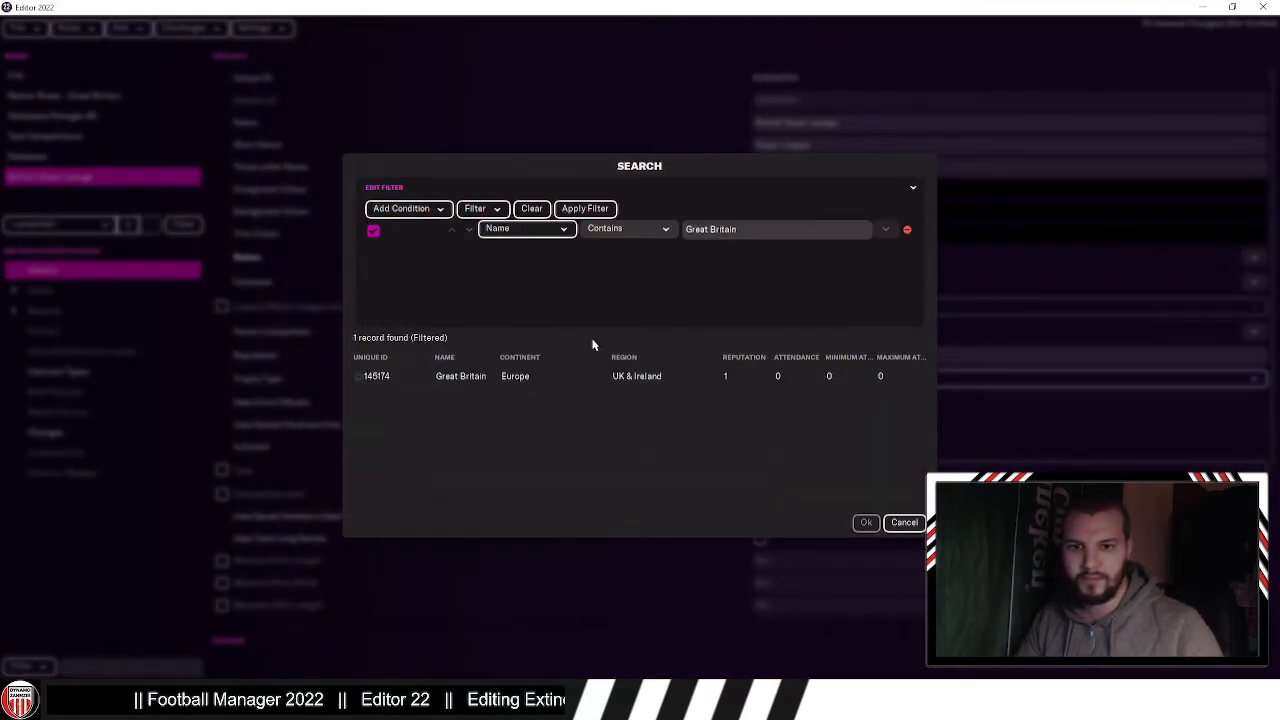
pyautogui.doubleClick(585, 376)
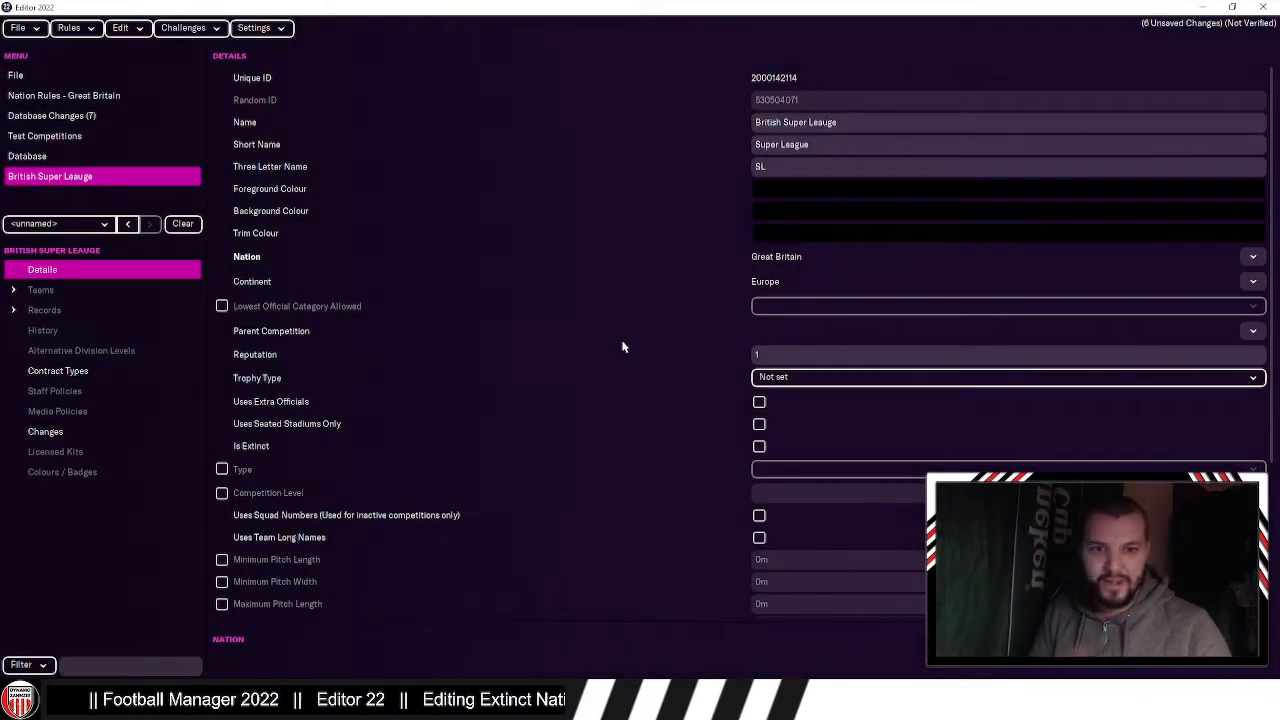
pyautogui.click(222, 469)
pyautogui.click(222, 492)
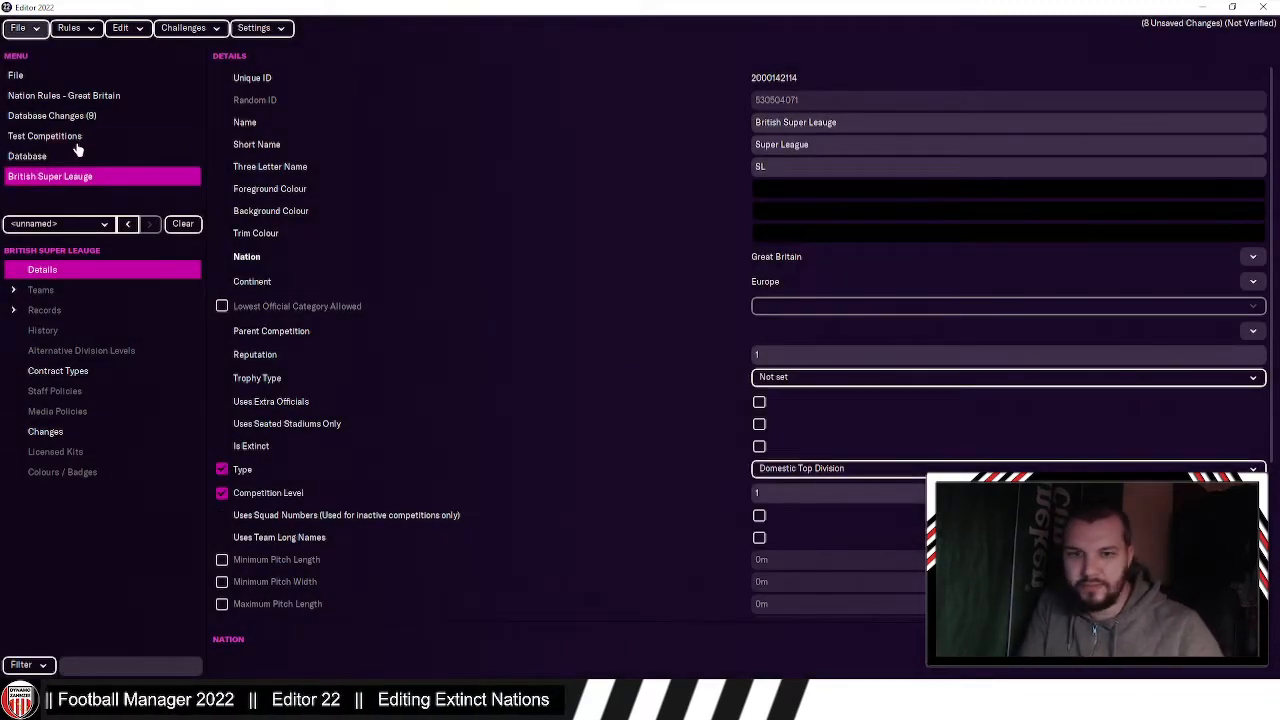
# Step: Filter the database's clubs by the condition Nation Is England
pyautogui.click(66, 158)
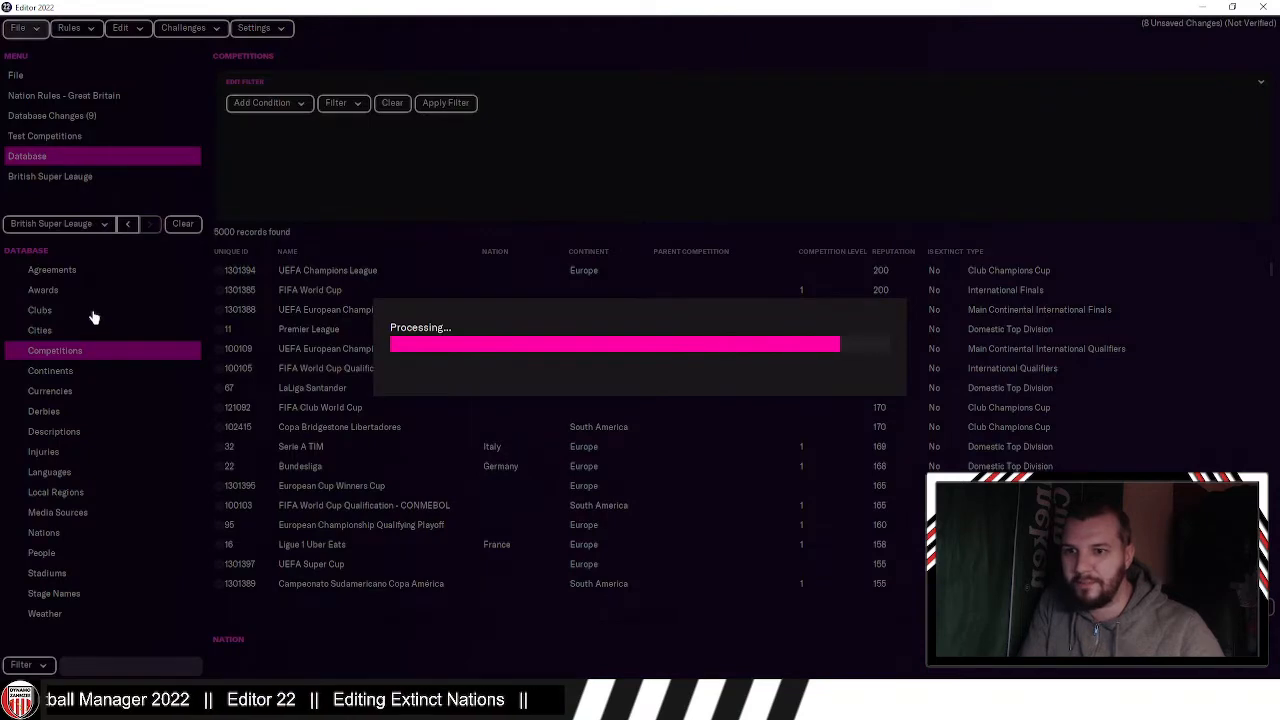
pyautogui.click(90, 313)
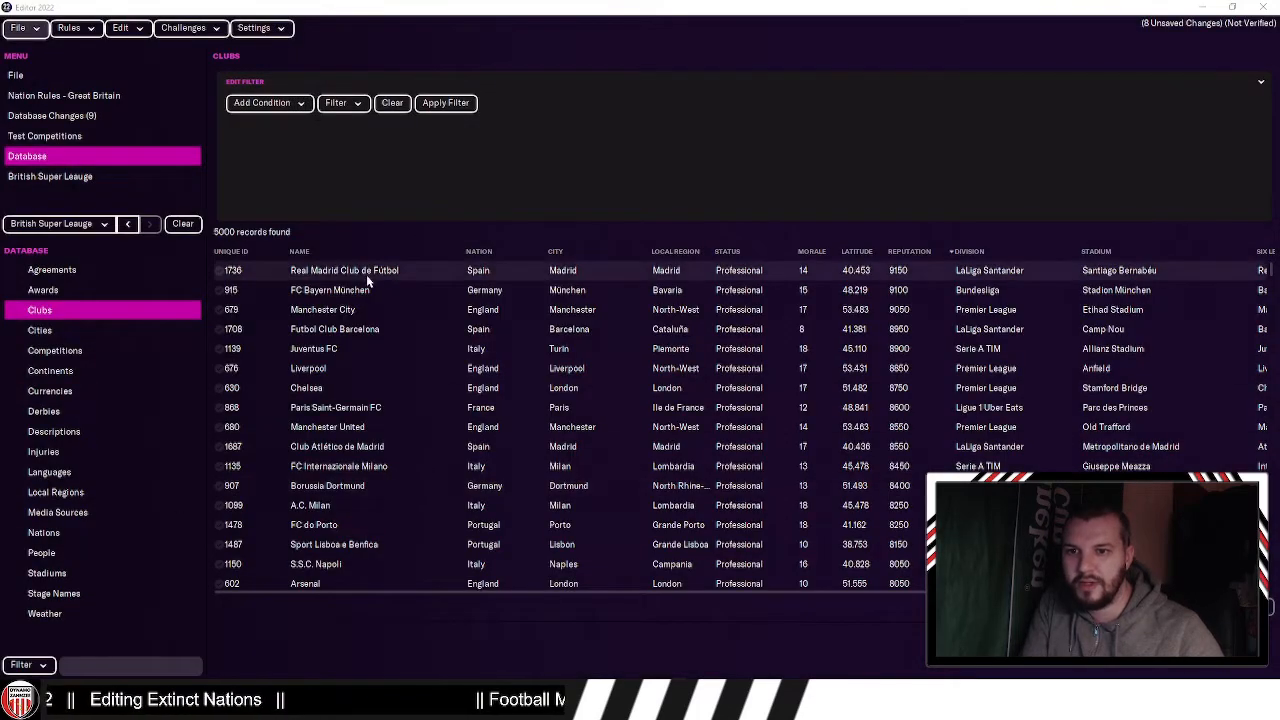
pyautogui.click(280, 106)
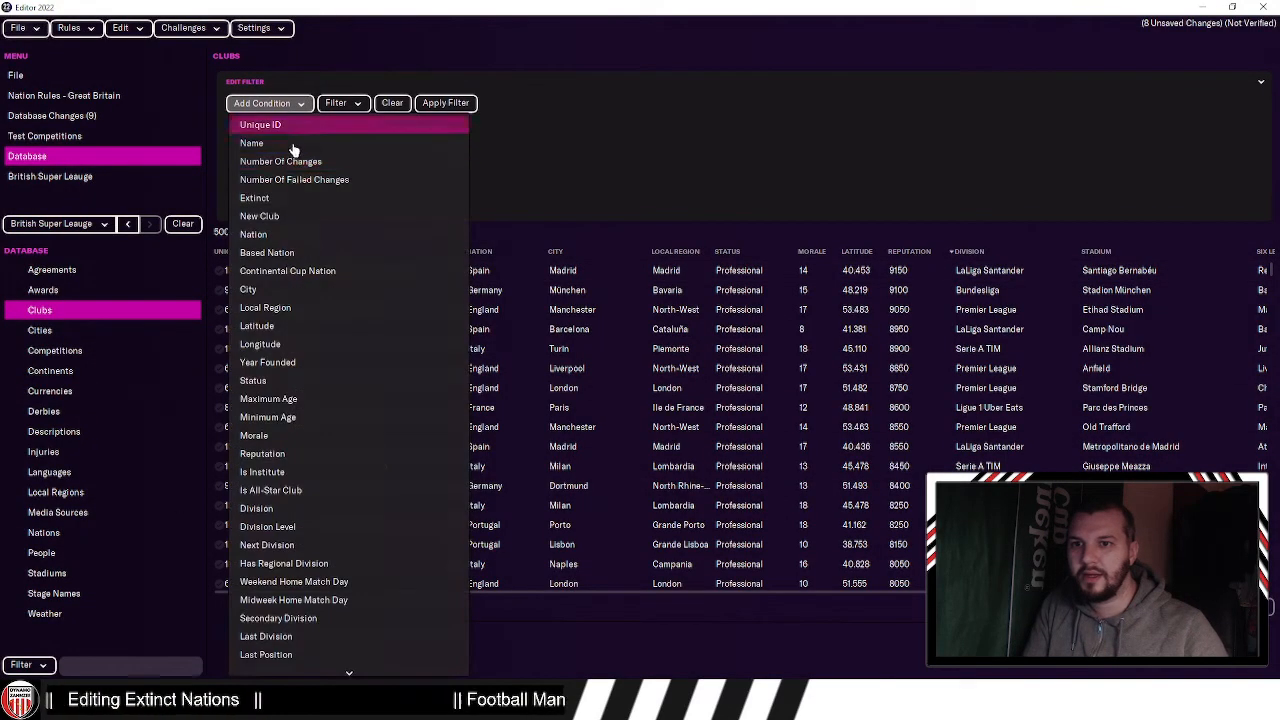
pyautogui.click(286, 234)
pyautogui.click(668, 122)
pyautogui.click(712, 146)
pyautogui.click(722, 126)
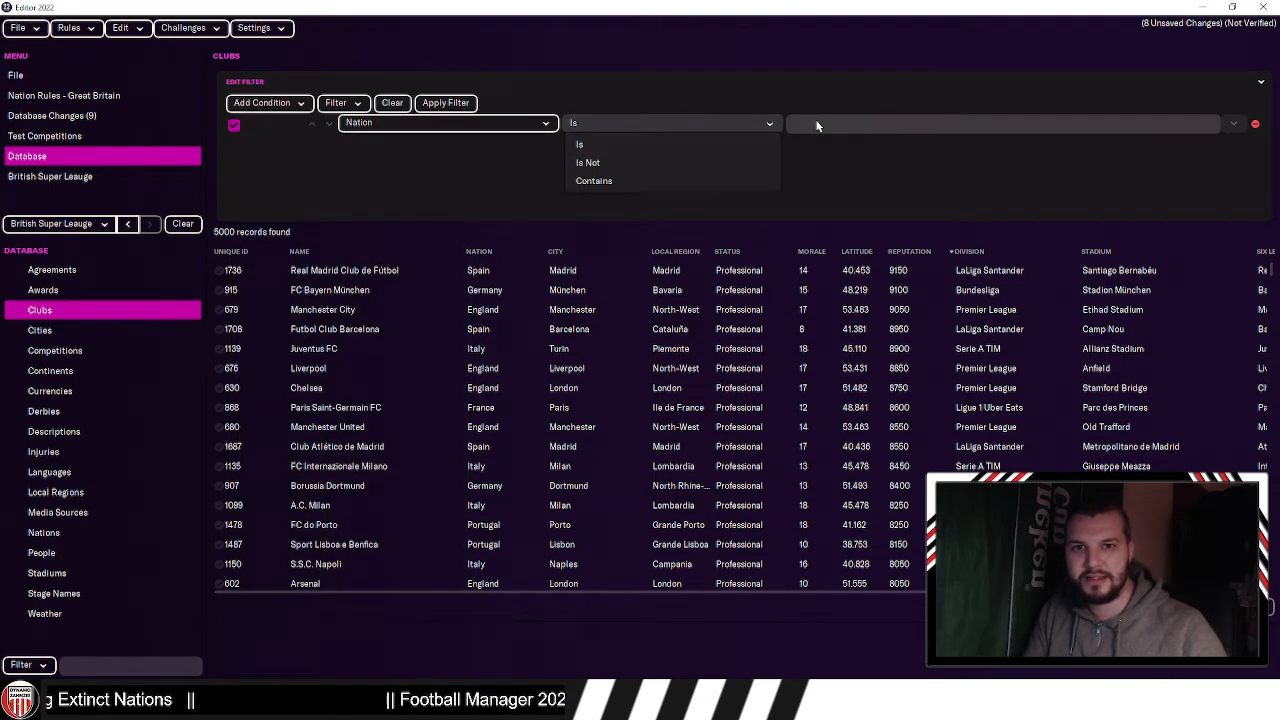
pyautogui.click(811, 124)
pyautogui.write('england')
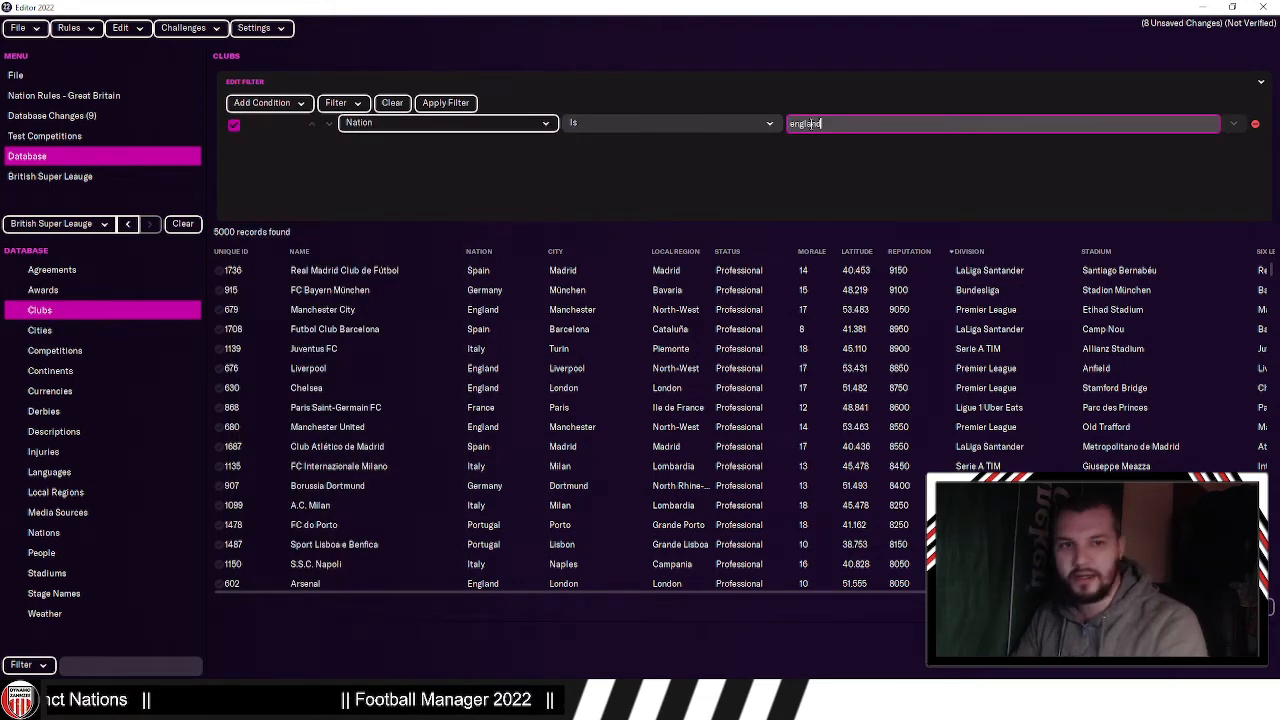
pyautogui.click(846, 153)
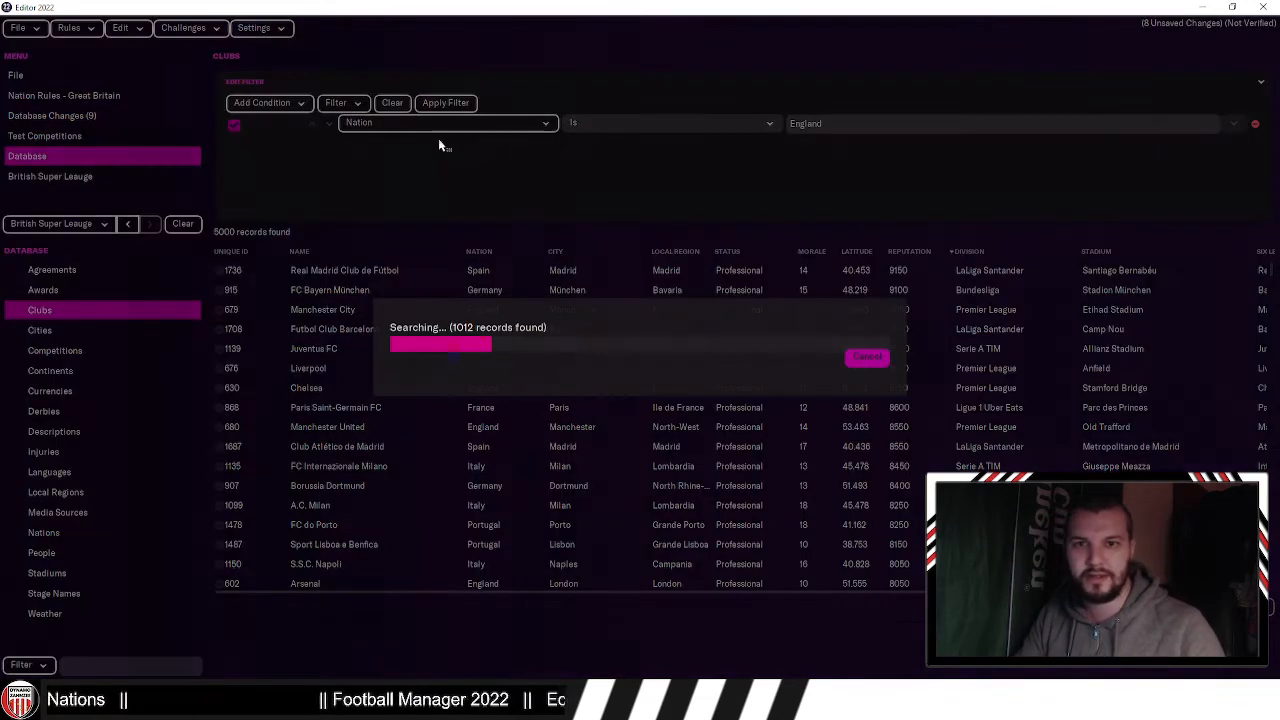
# Step: Extend the clubs filter with an alternative condition Nation Is Wales
pyautogui.click(293, 105)
pyautogui.click(262, 234)
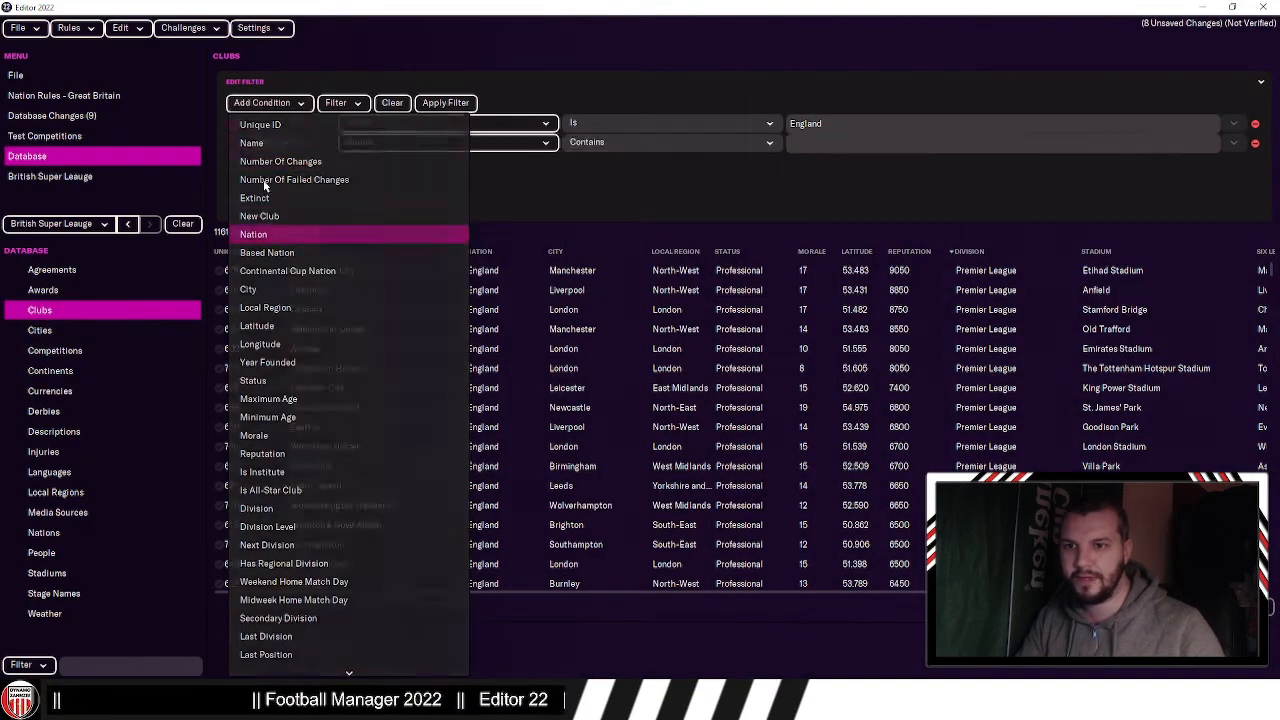
pyautogui.click(274, 143)
pyautogui.click(271, 186)
pyautogui.click(632, 144)
pyautogui.click(632, 163)
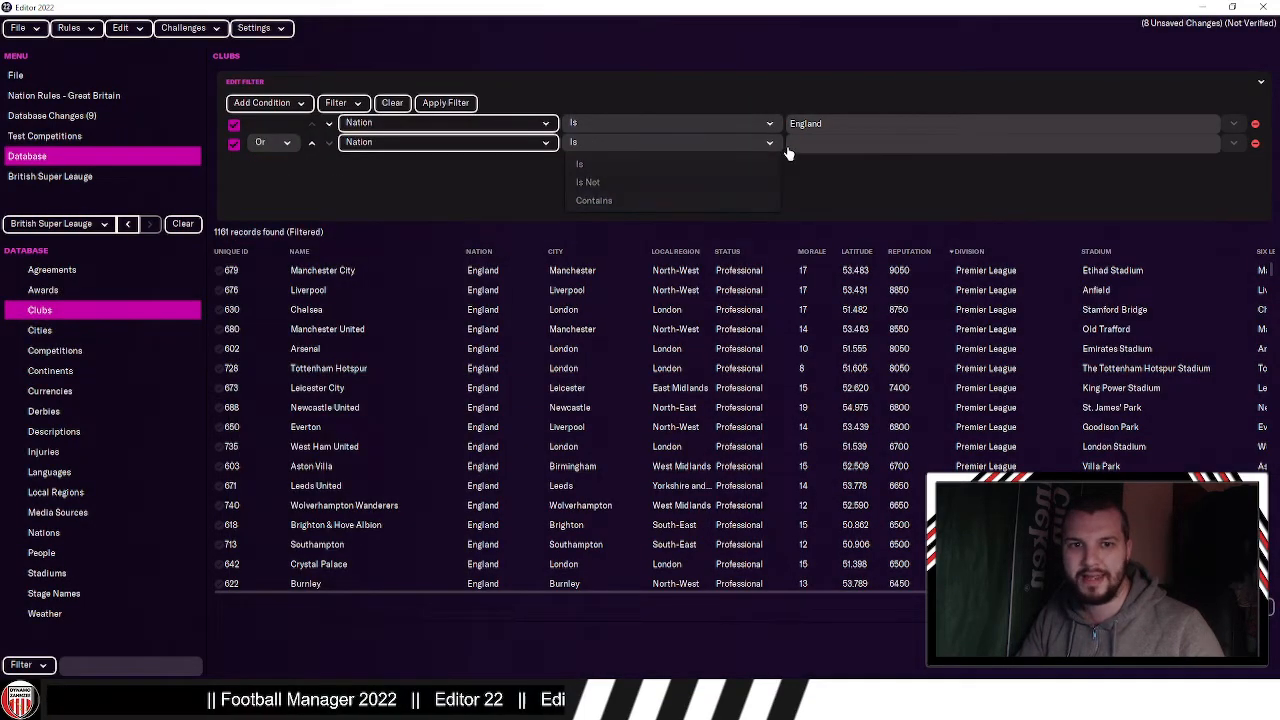
pyautogui.click(797, 145)
pyautogui.write('wales')
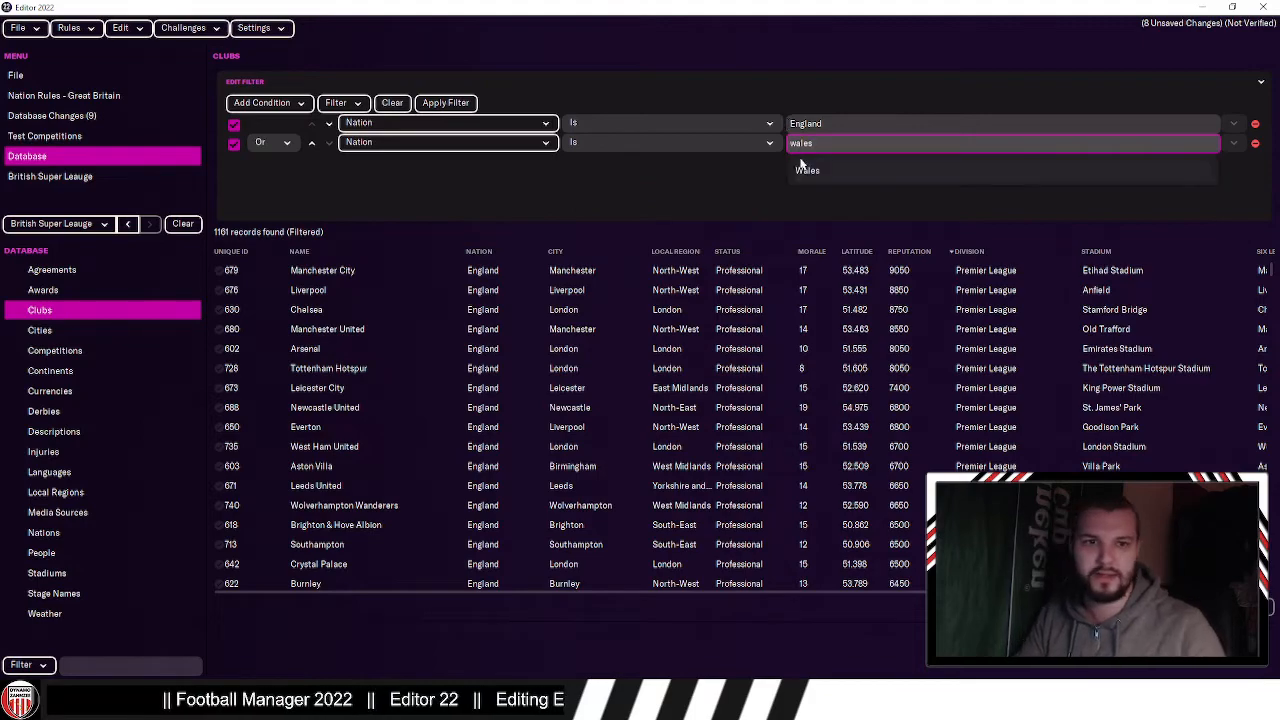
pyautogui.click(806, 169)
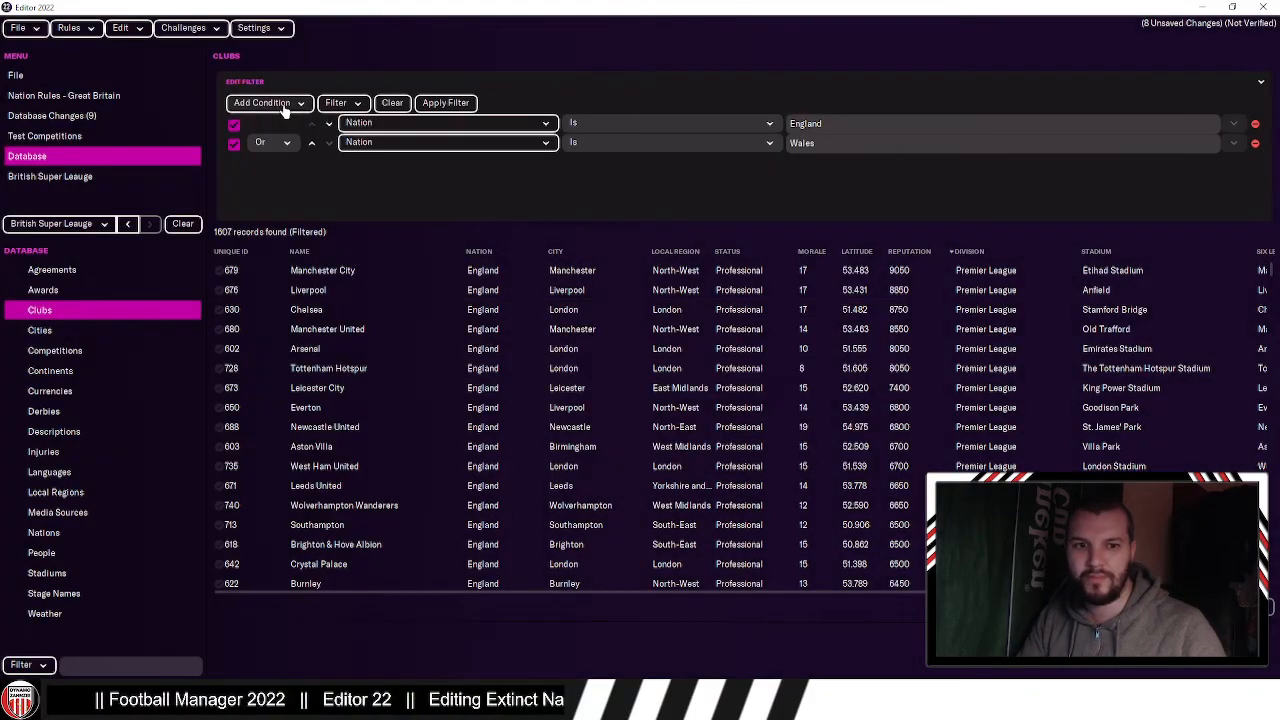
# Step: Add a third alternative condition, Nation Is Scotland, to the clubs filter
pyautogui.click(283, 104)
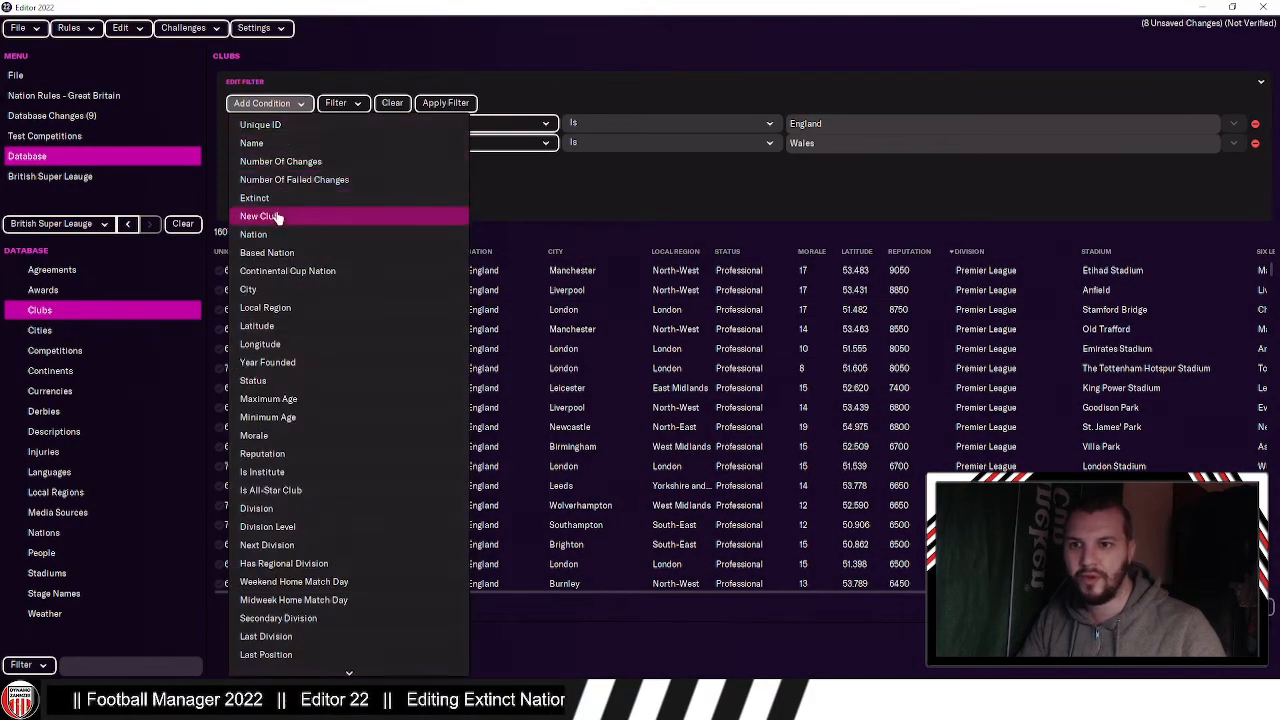
pyautogui.click(254, 234)
pyautogui.click(272, 162)
pyautogui.click(262, 200)
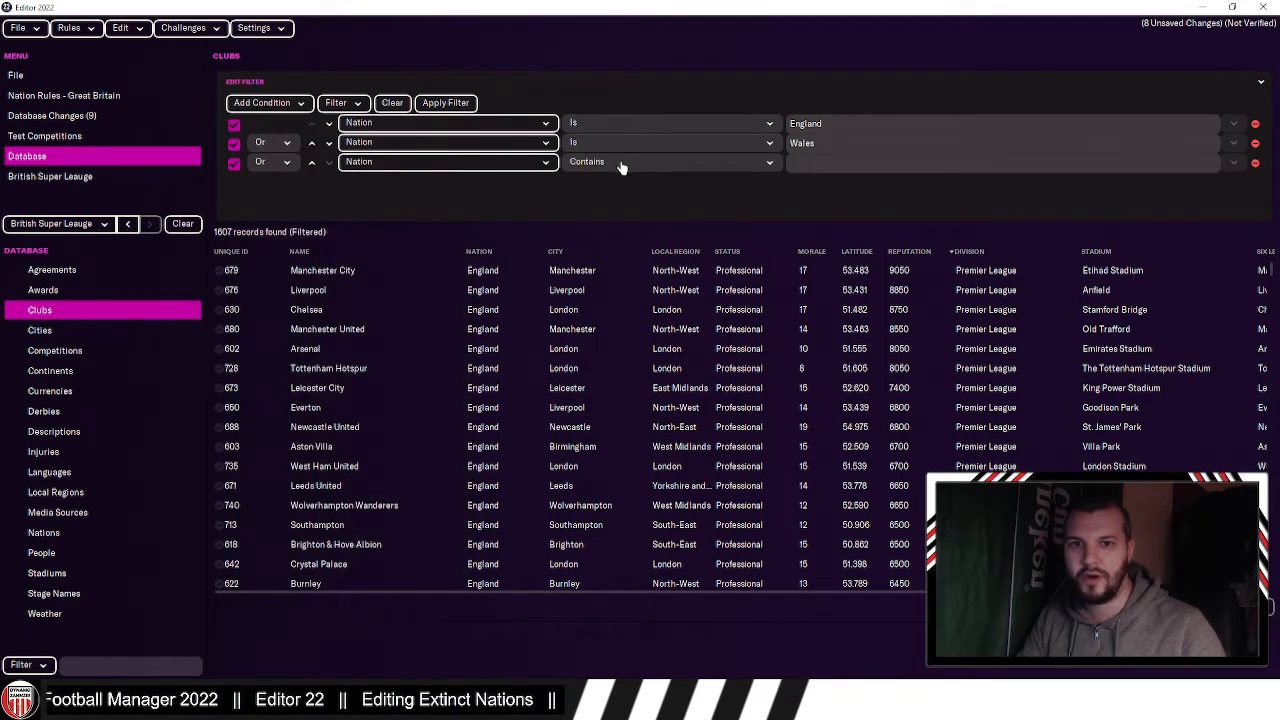
pyautogui.click(621, 166)
pyautogui.click(620, 181)
pyautogui.click(791, 162)
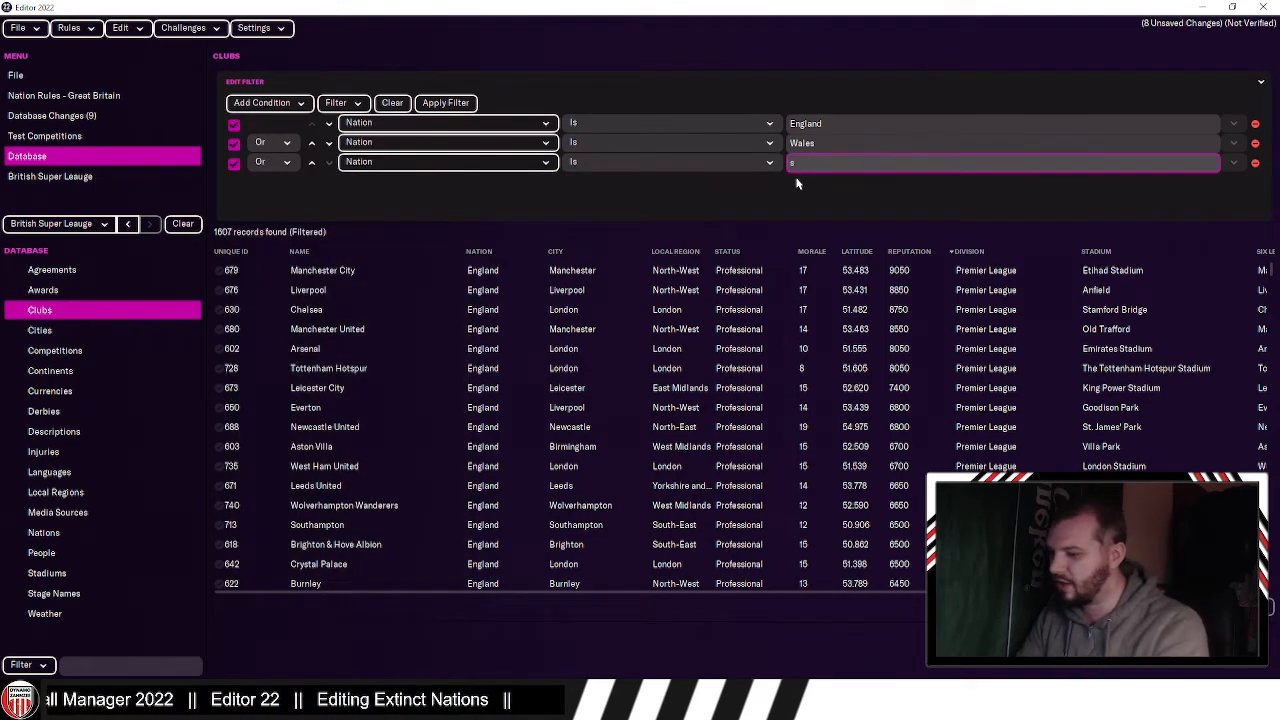
pyautogui.write('sotland')
pyautogui.press('BackSpace')
pyautogui.press('BackSpace')
pyautogui.press('BackSpace')
pyautogui.press('BackSpace')
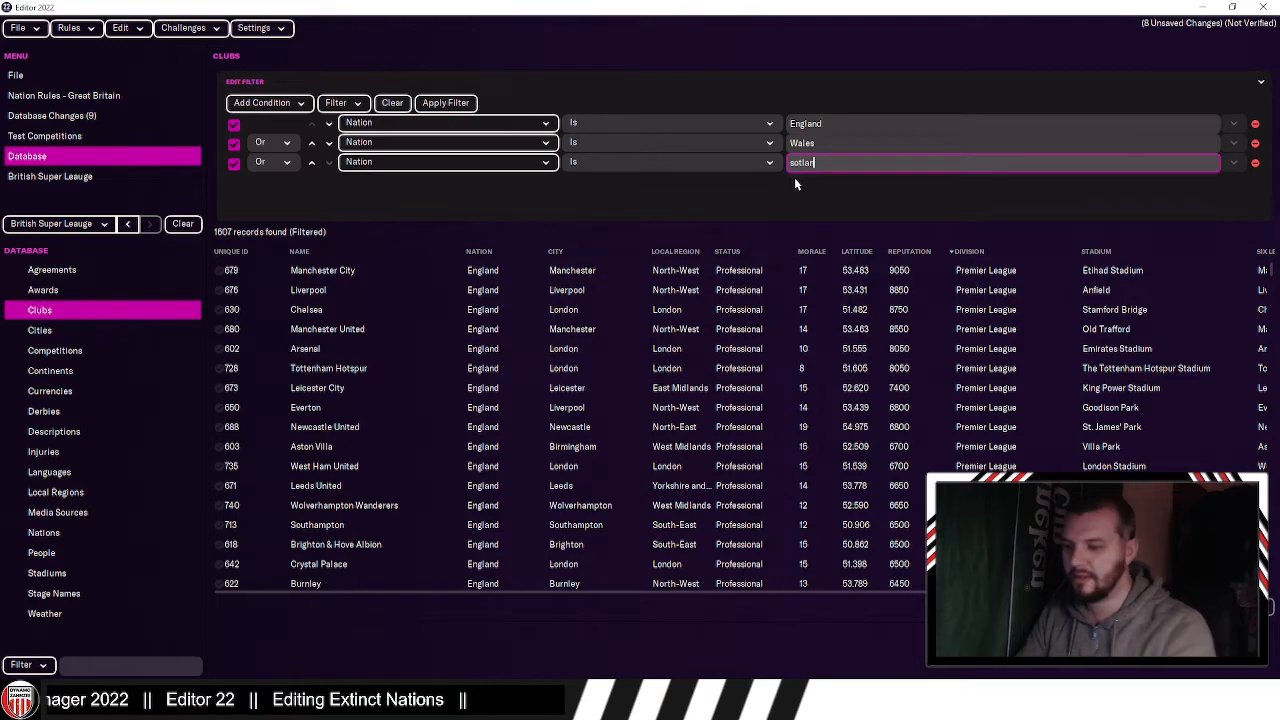
pyautogui.write('cotland')
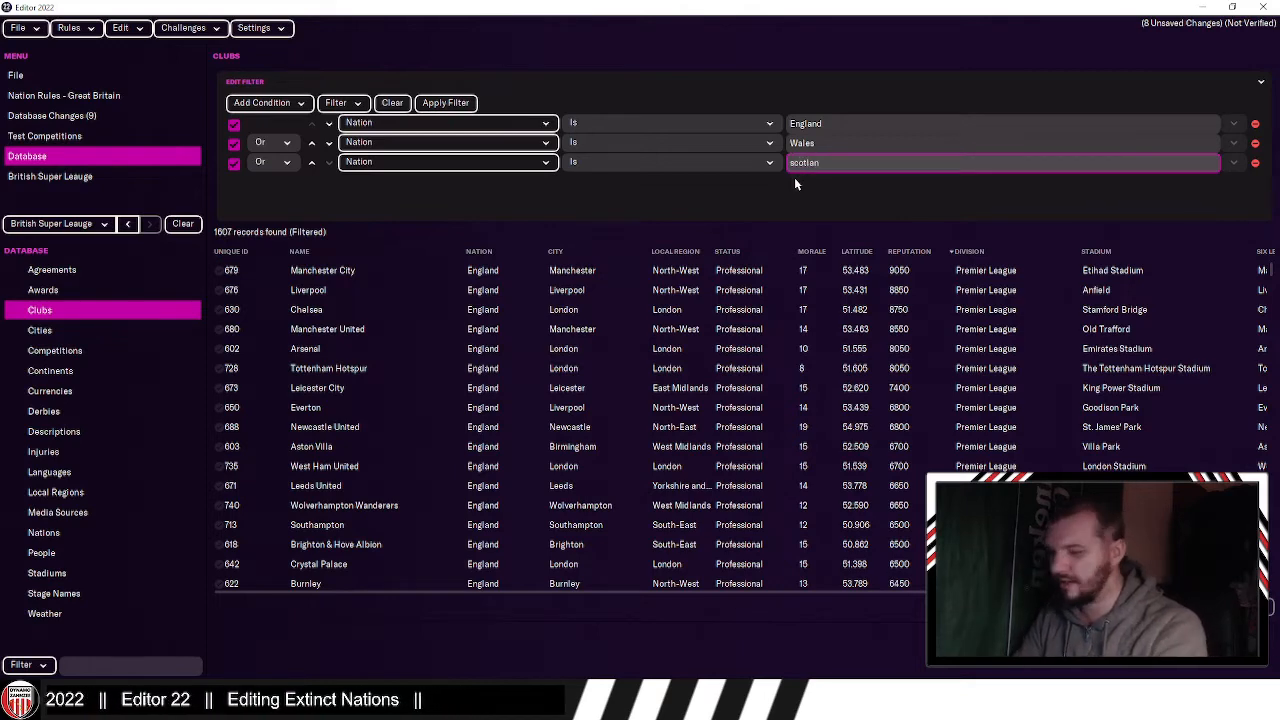
pyautogui.click(818, 198)
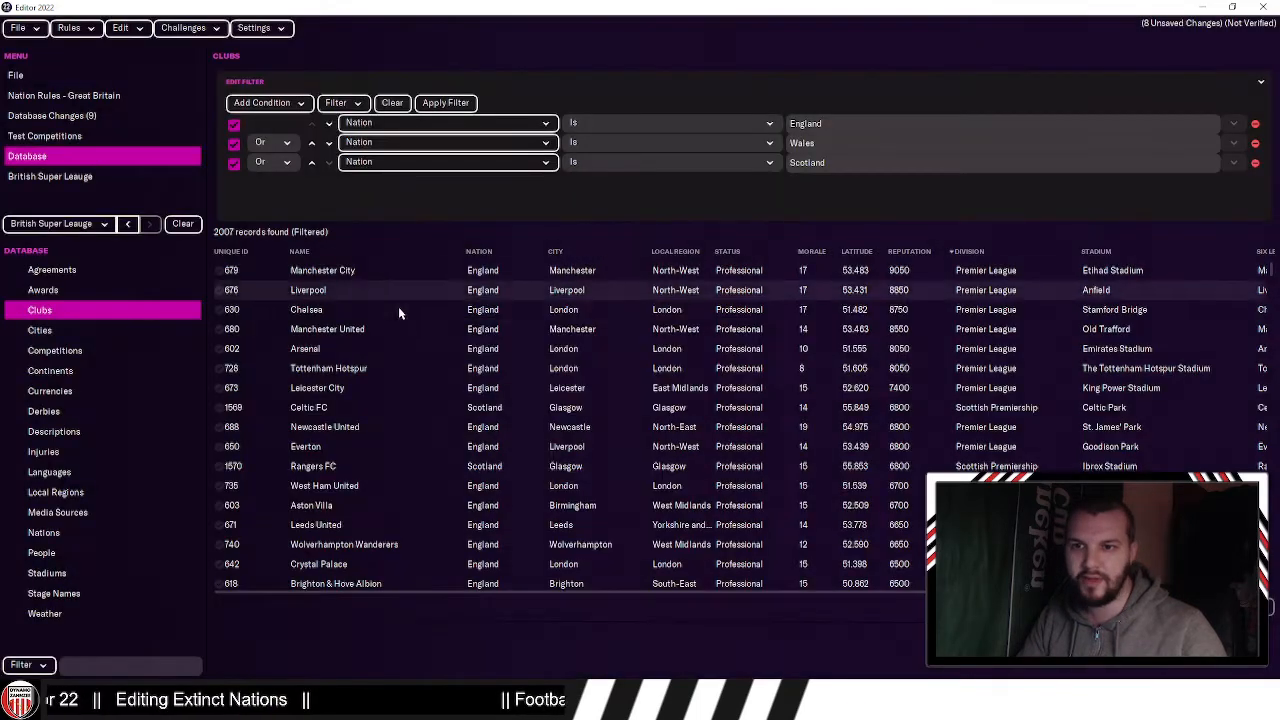
# Step: Edit all the filtered clubs together, setting both their Nation and Continental Cup Nation to Great Britain
pyautogui.click(399, 308)
pyautogui.hotkey('ctrl', 'a')
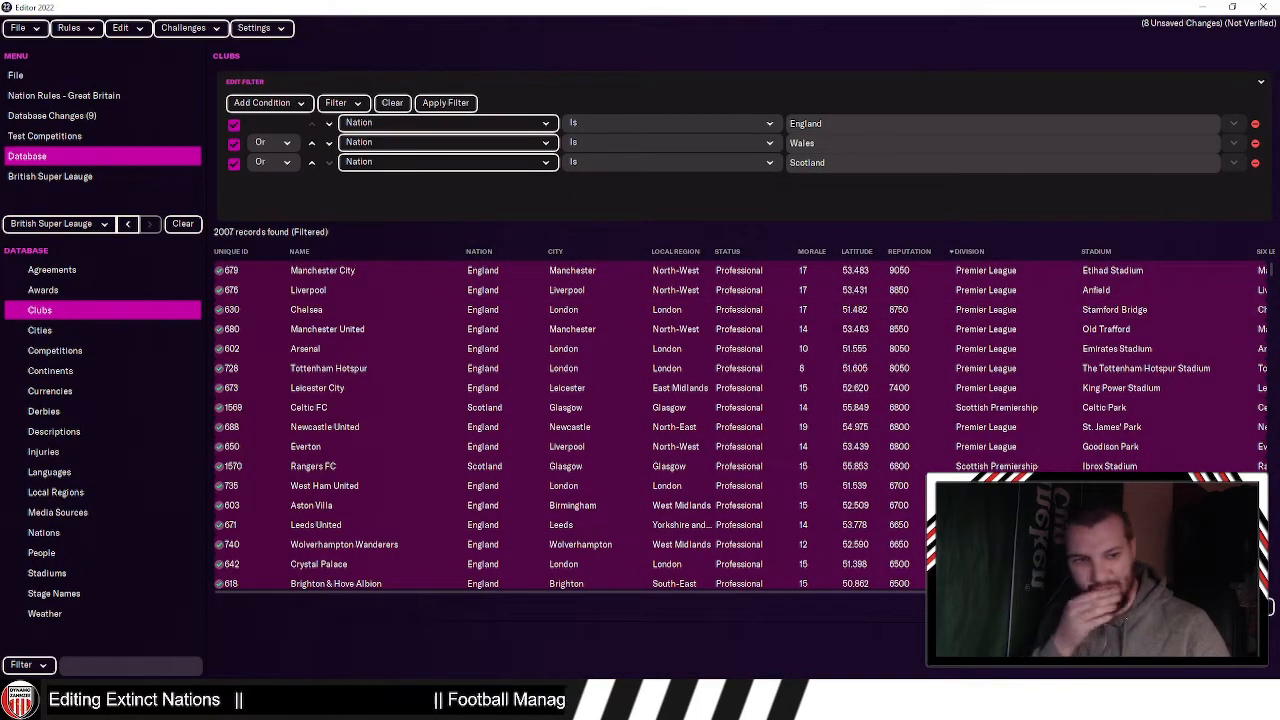
pyautogui.click(1253, 607)
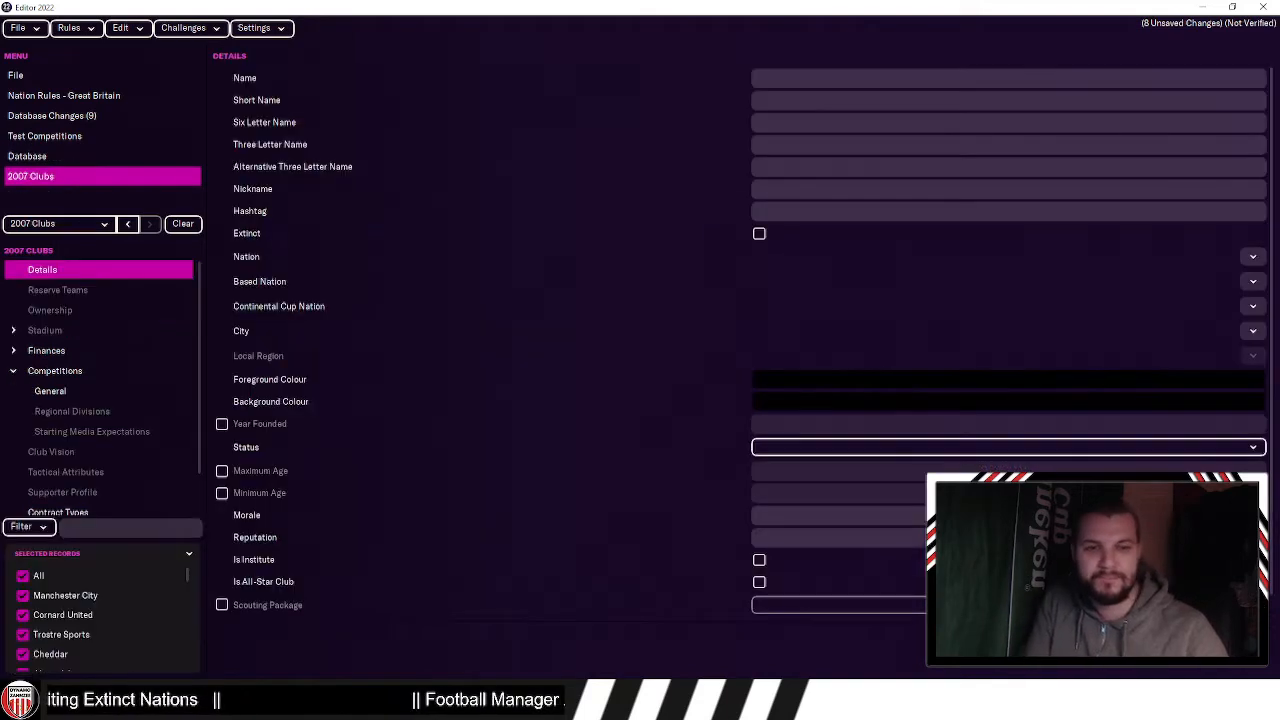
pyautogui.click(1253, 258)
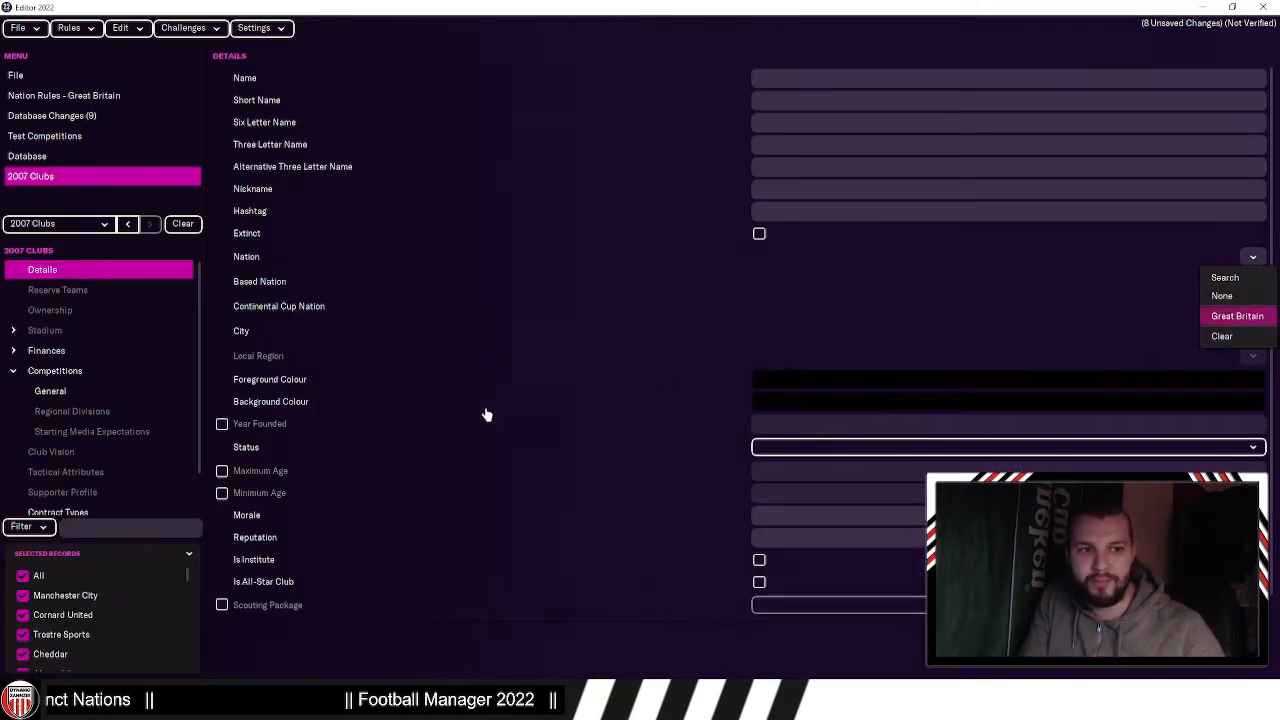
pyautogui.click(1237, 316)
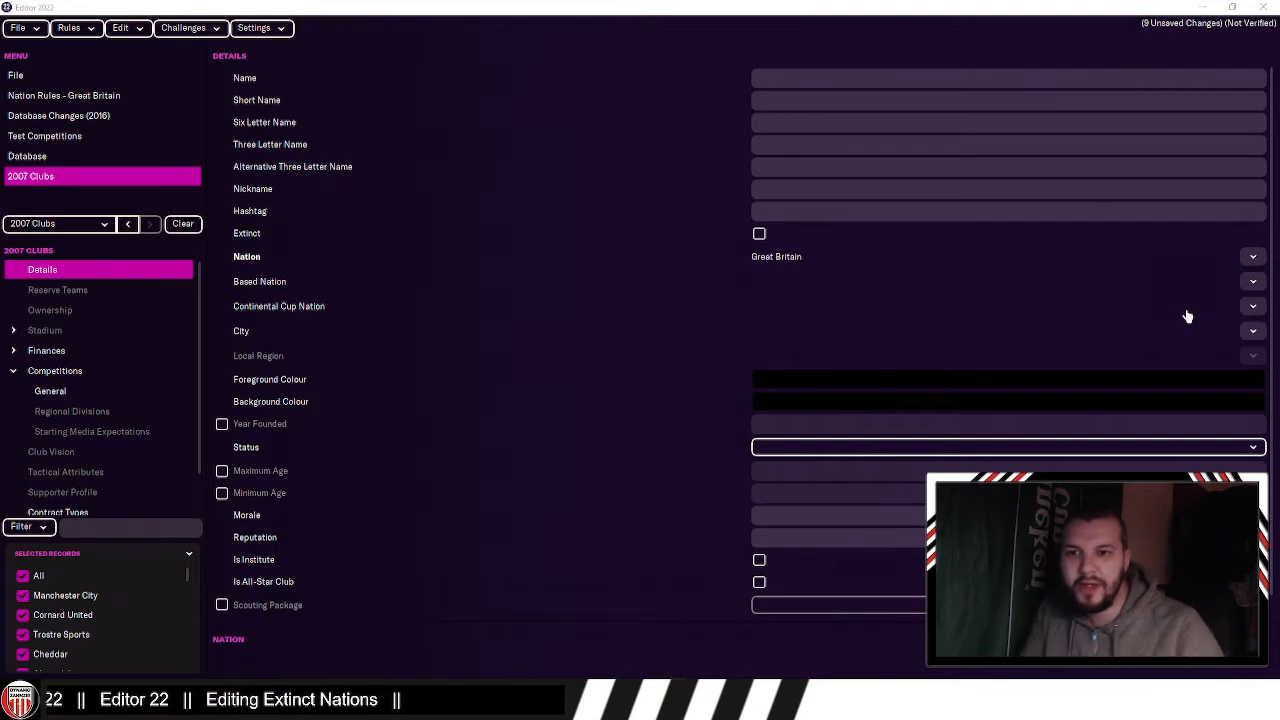
pyautogui.click(1253, 306)
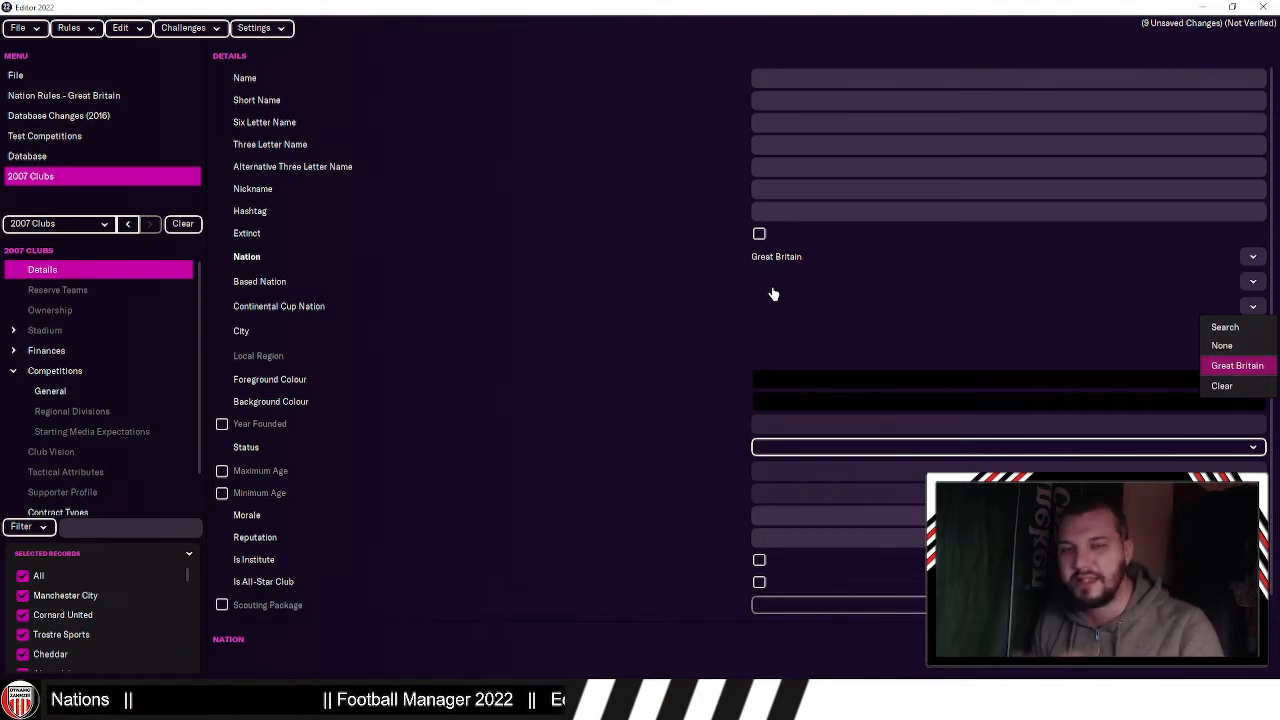
pyautogui.press('Return')
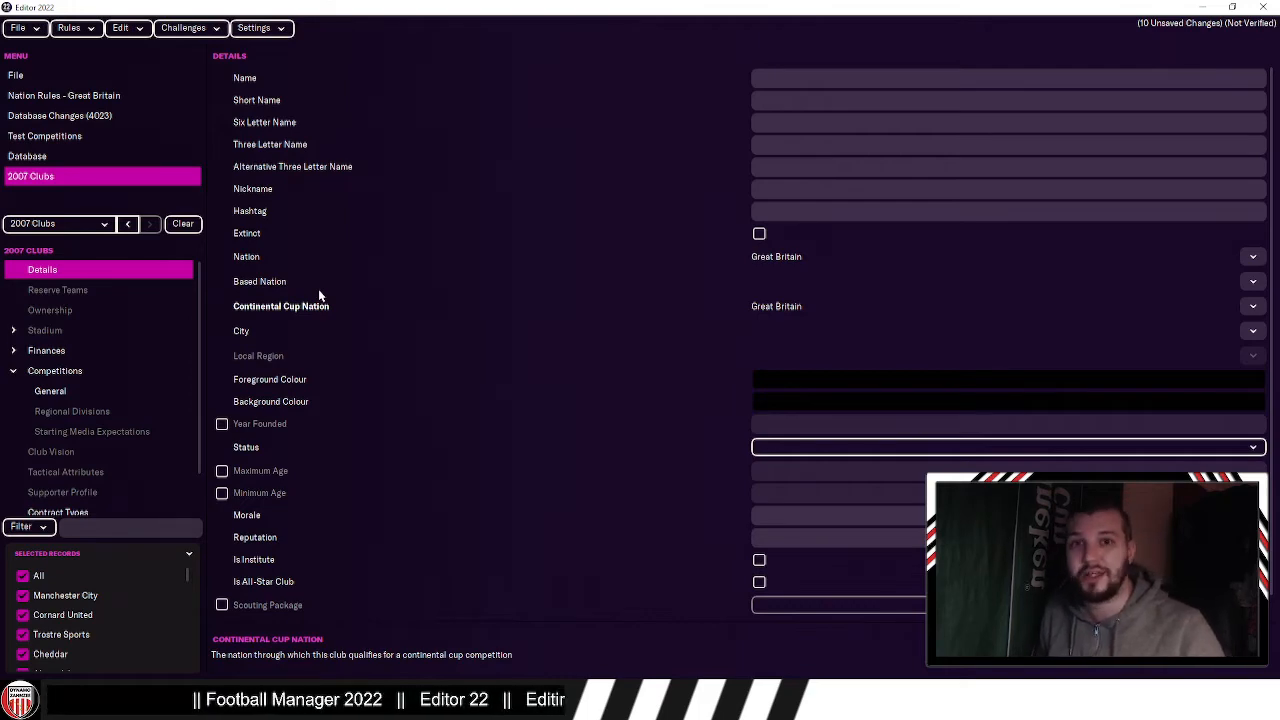
# Step: Add a Nation condition to the filter of the database's cities
pyautogui.click(42, 156)
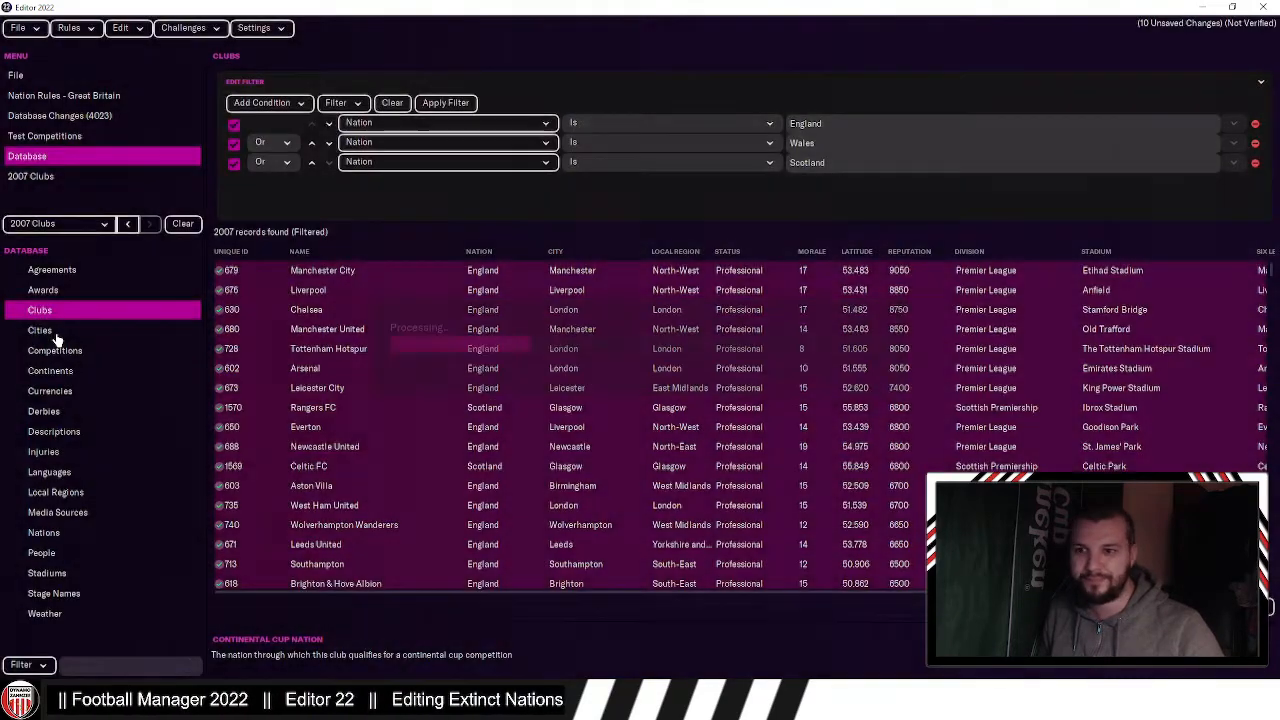
pyautogui.click(56, 336)
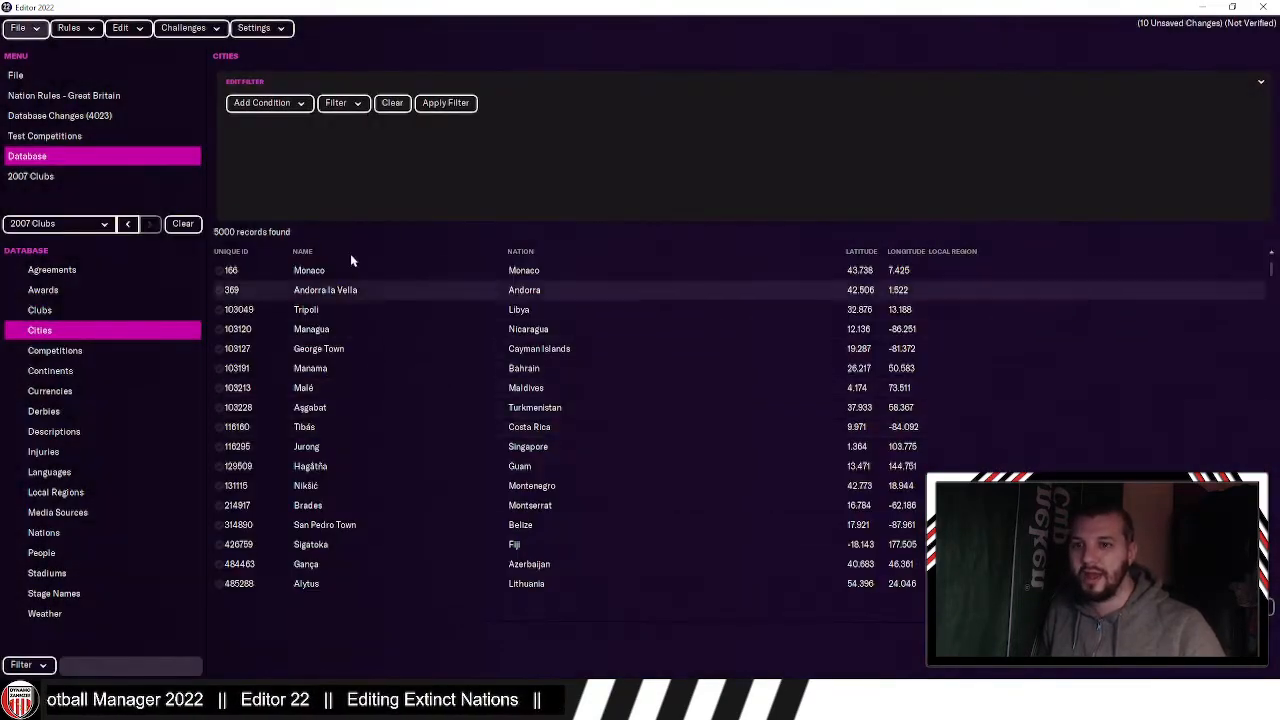
pyautogui.click(295, 103)
pyautogui.click(300, 198)
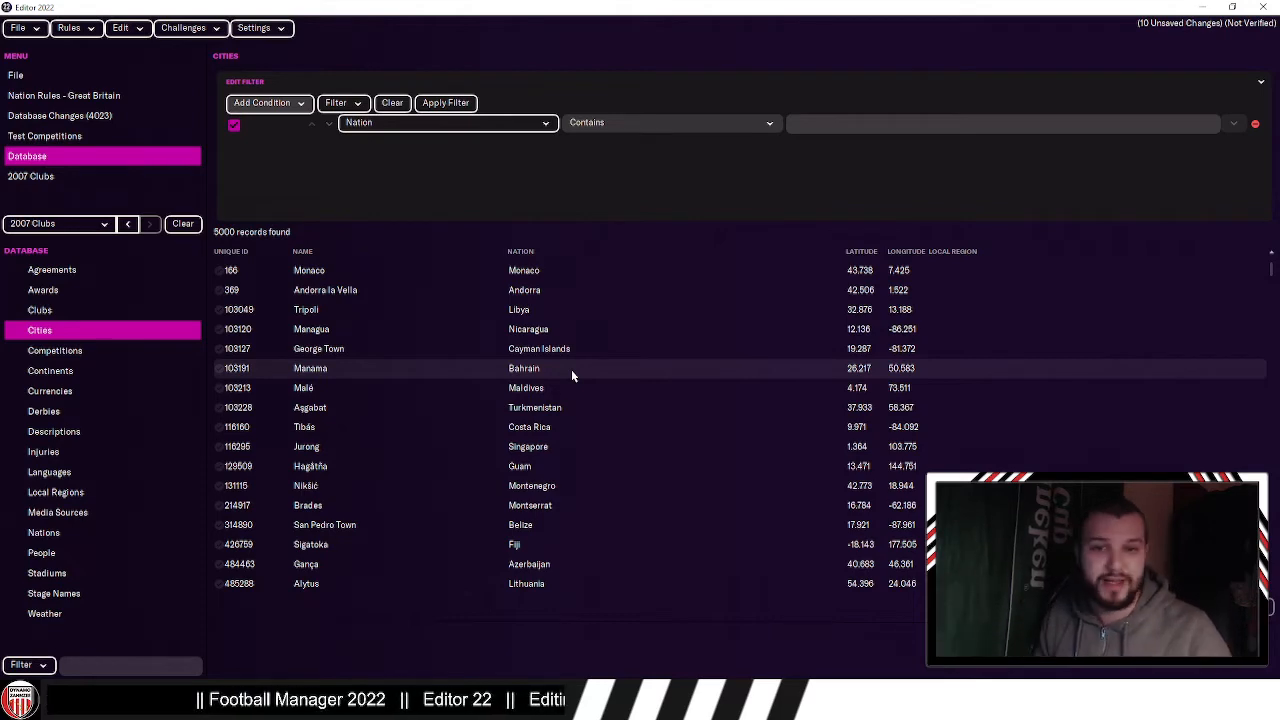
pyautogui.click(126, 223)
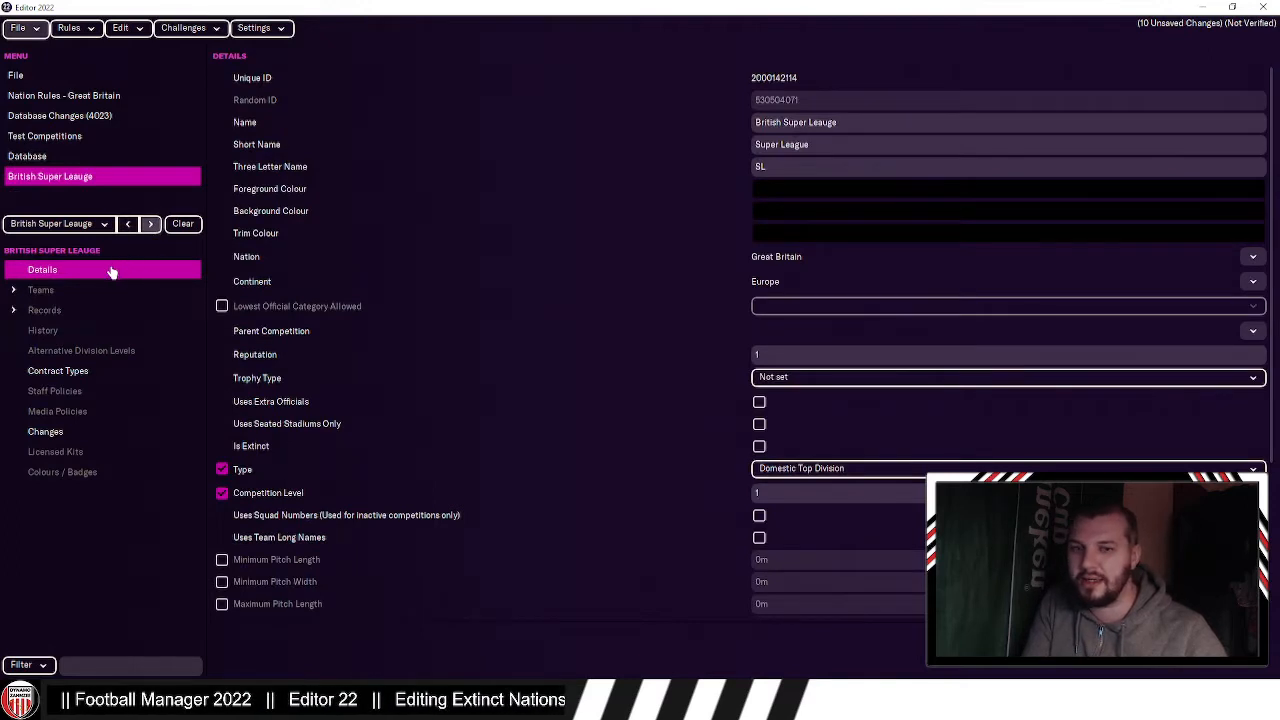
pyautogui.click(150, 224)
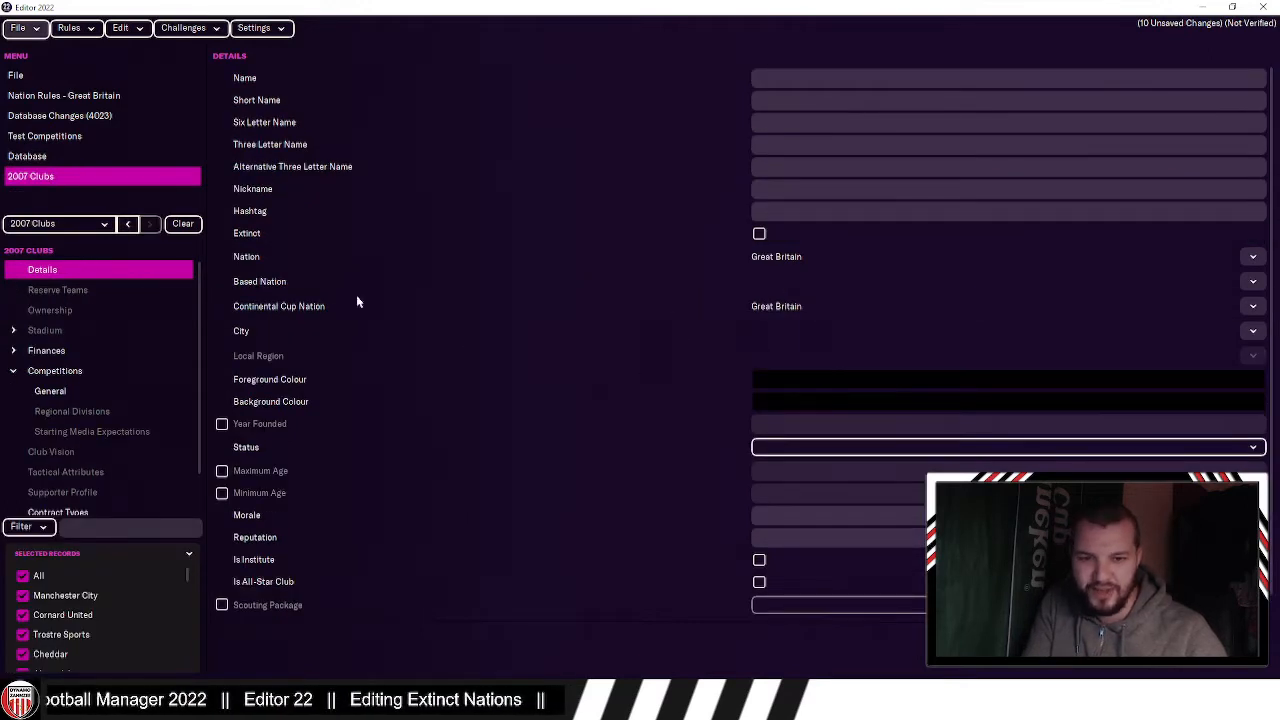
pyautogui.click(50, 156)
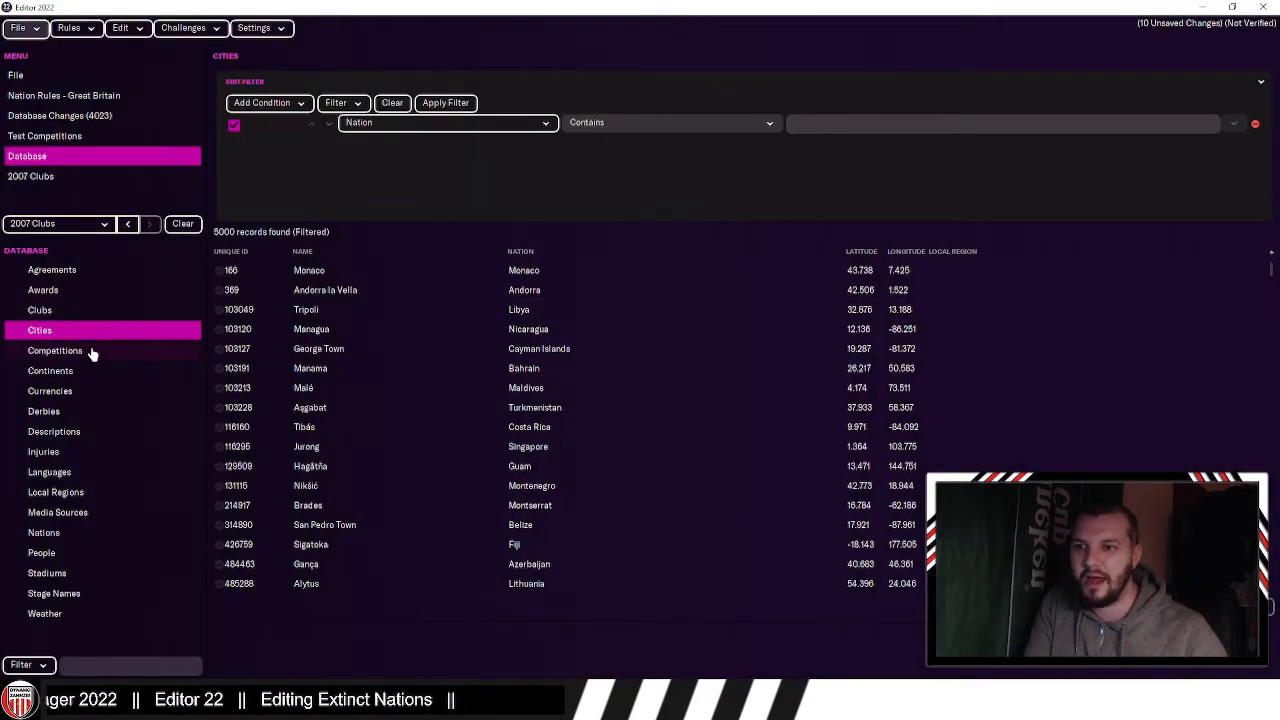
pyautogui.press('Down')
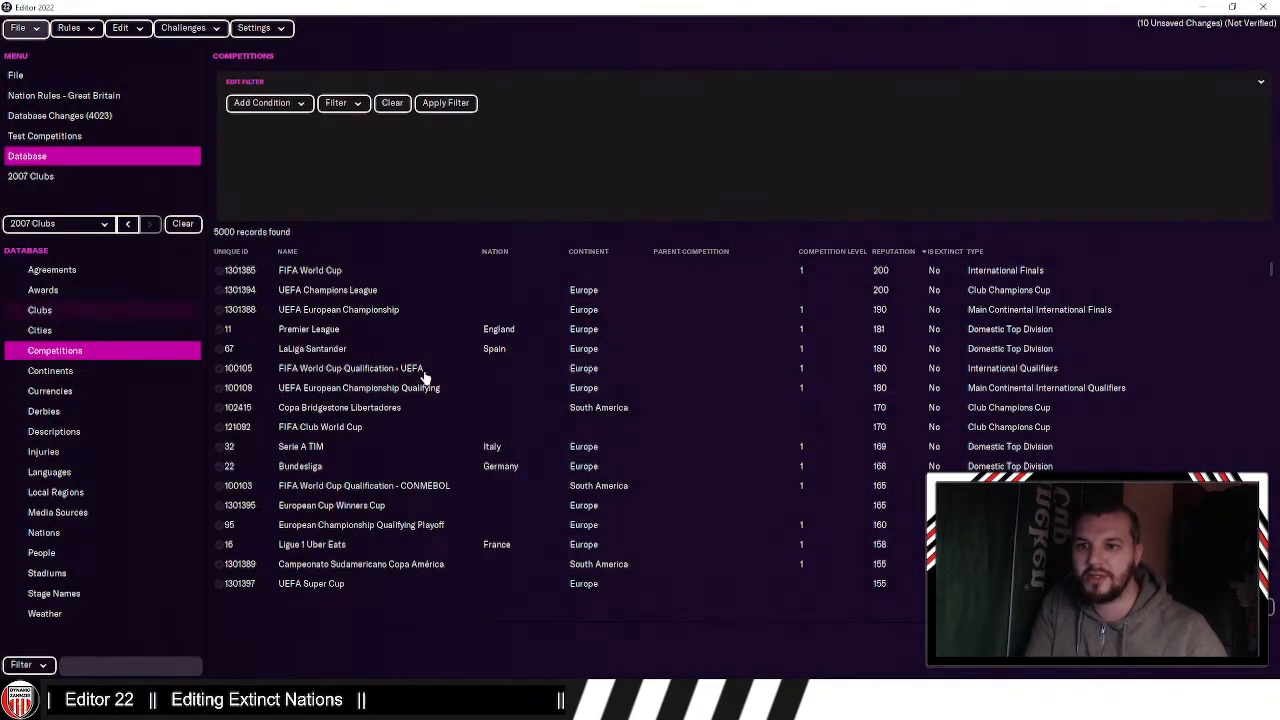
# Step: Select the first 16 filtered clubs, Manchester City through Crystal Palace, and open their general competition settings for joint editing
pyautogui.click(53, 311)
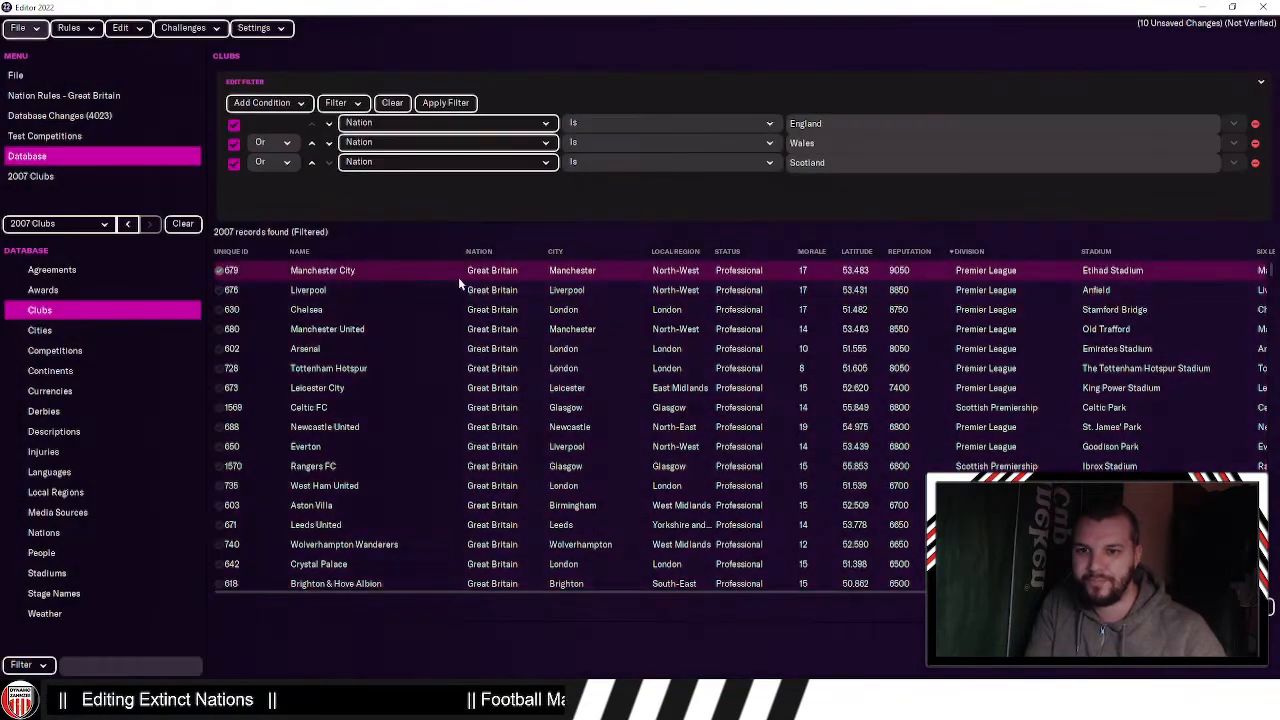
pyautogui.moveTo(412, 562); pyautogui.dragTo(406, 254)
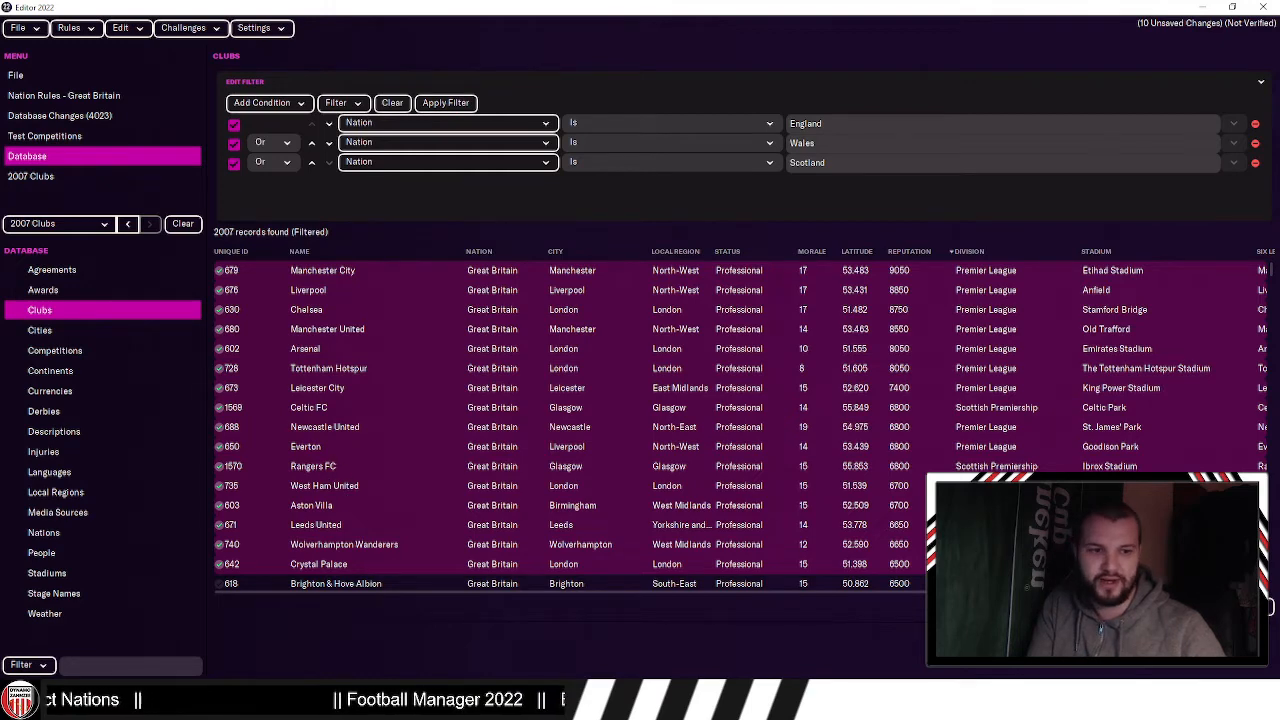
pyautogui.click(1180, 606)
pyautogui.click(87, 394)
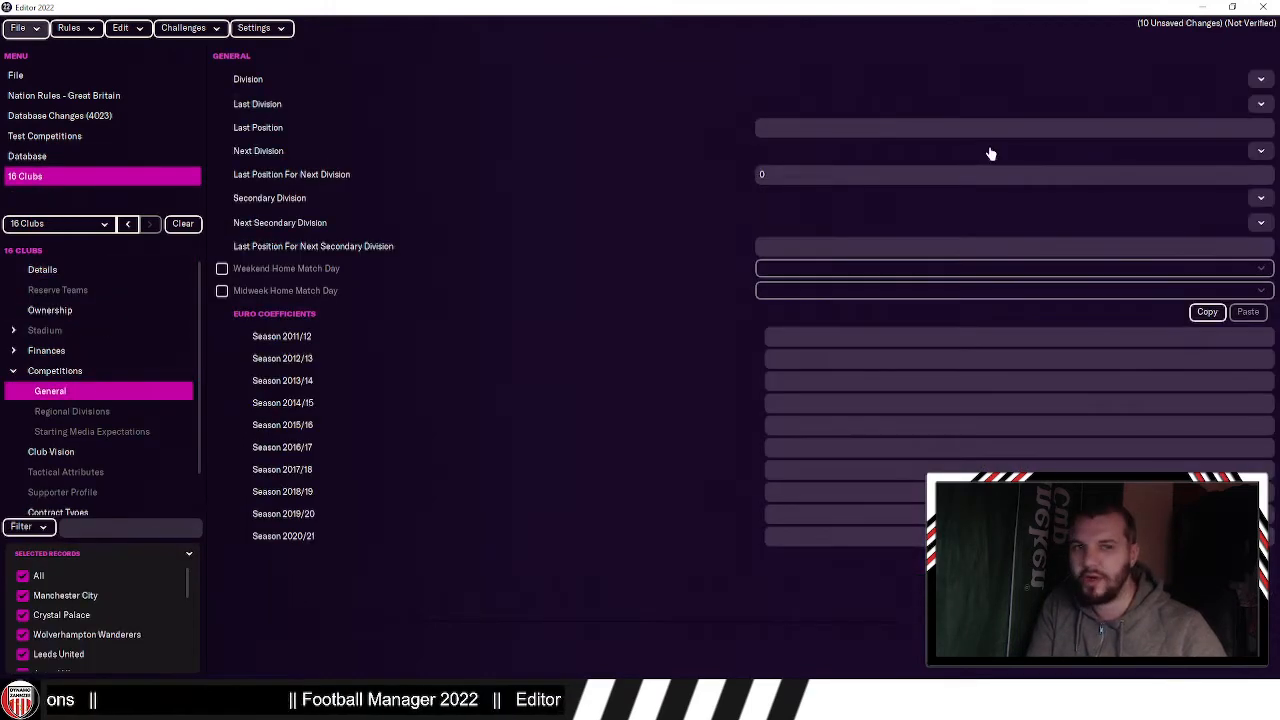
# Step: Find British Super Leauge by name and assign it as the division of the 16 clubs
pyautogui.click(1240, 89)
pyautogui.click(1245, 103)
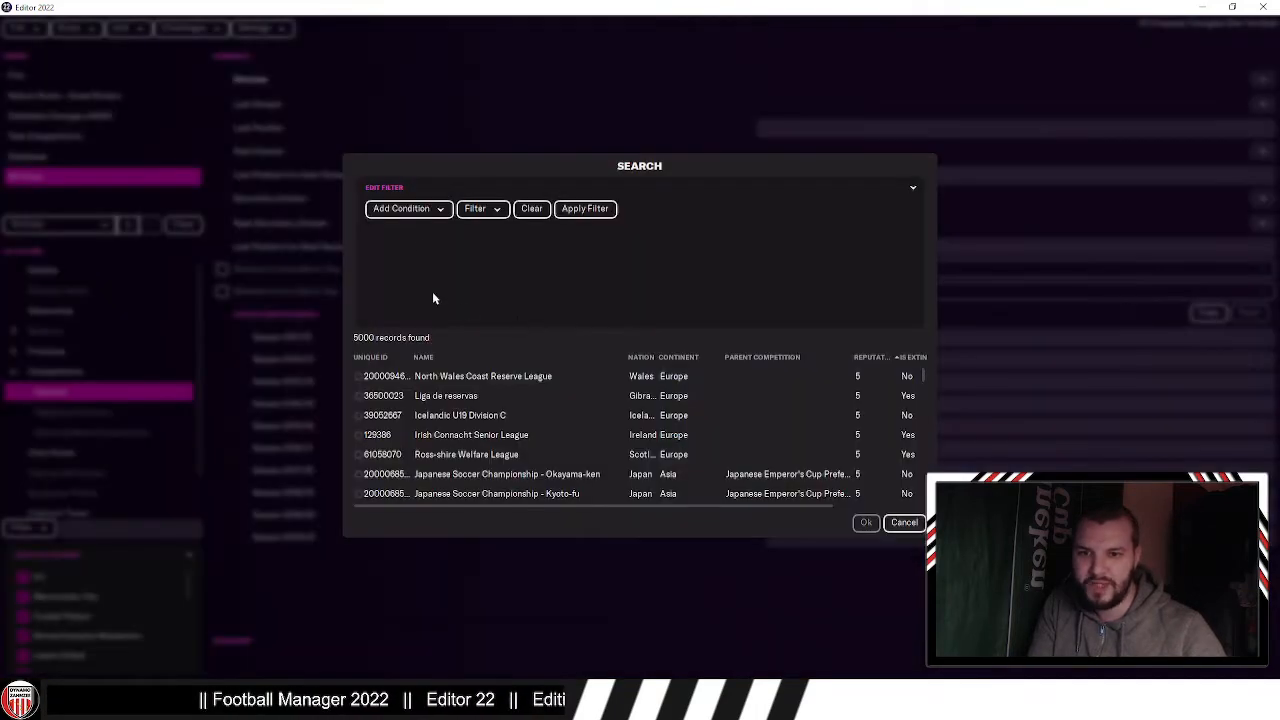
pyautogui.click(418, 214)
pyautogui.click(414, 249)
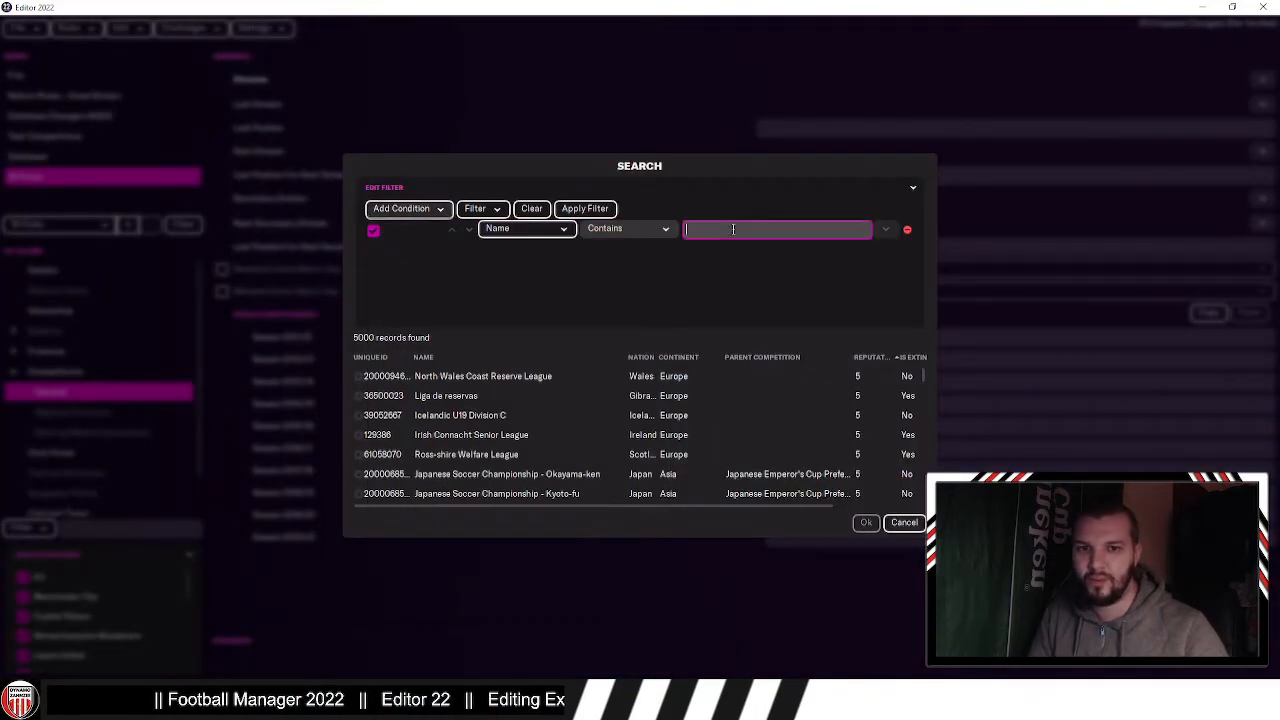
pyautogui.write('british')
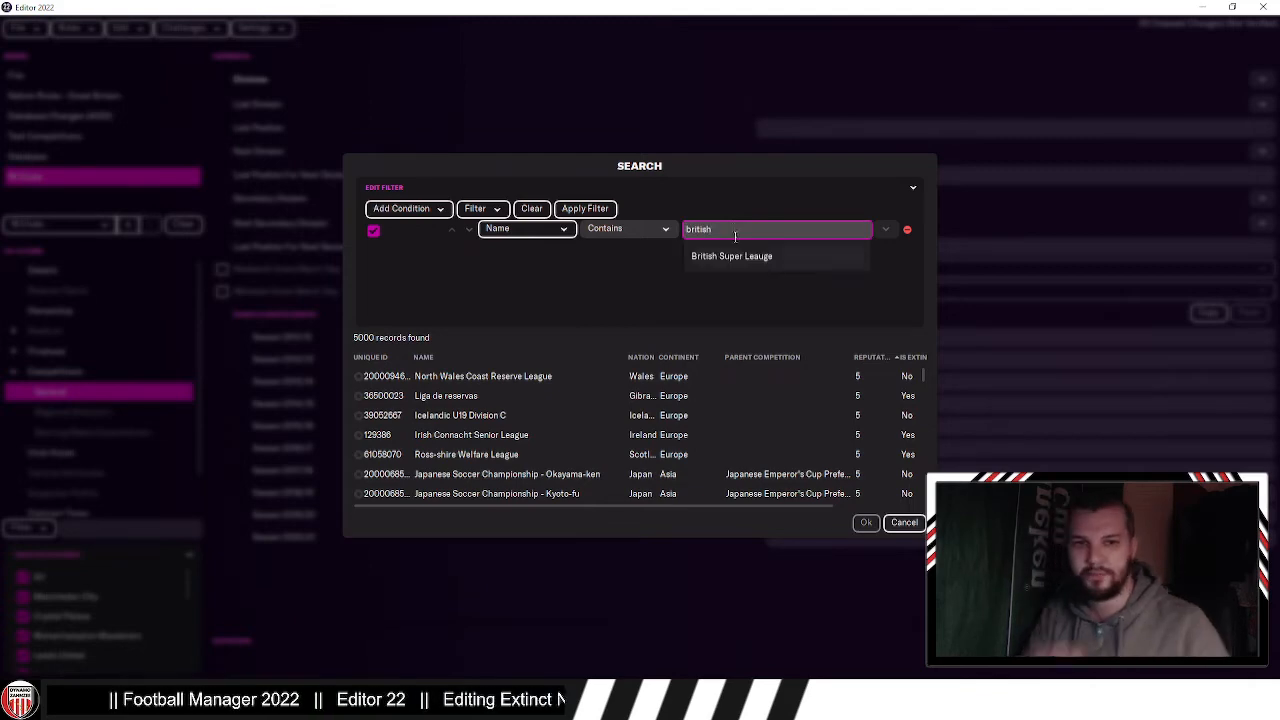
pyautogui.click(745, 257)
pyautogui.doubleClick(528, 376)
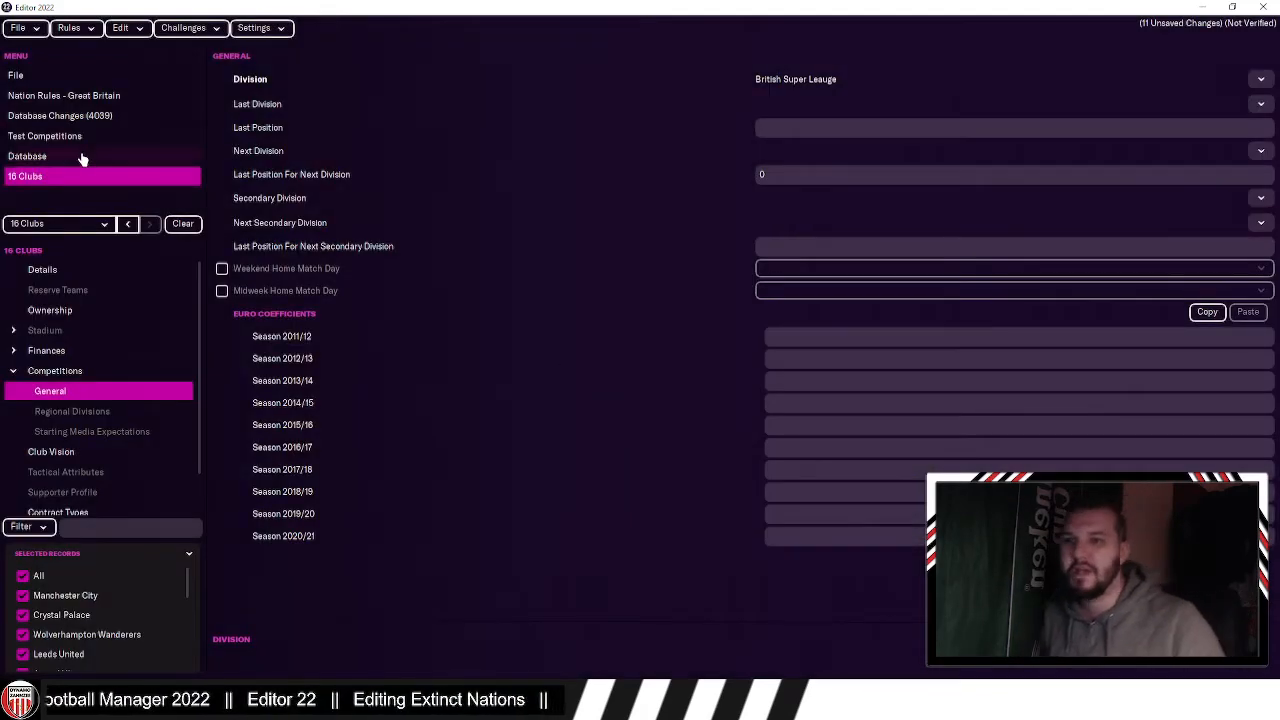
# Step: Start adding a single division to the Great Britain nation rules, using the Super League competition
pyautogui.click(92, 96)
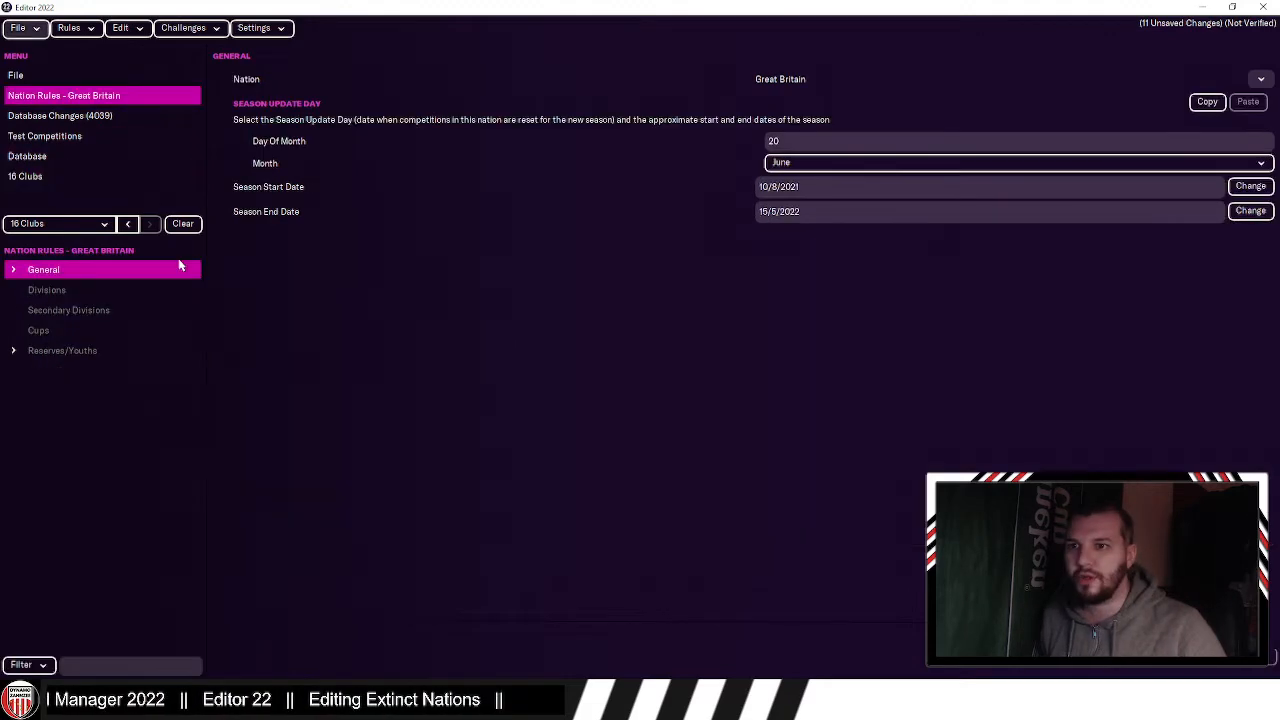
pyautogui.click(46, 289)
pyautogui.click(229, 77)
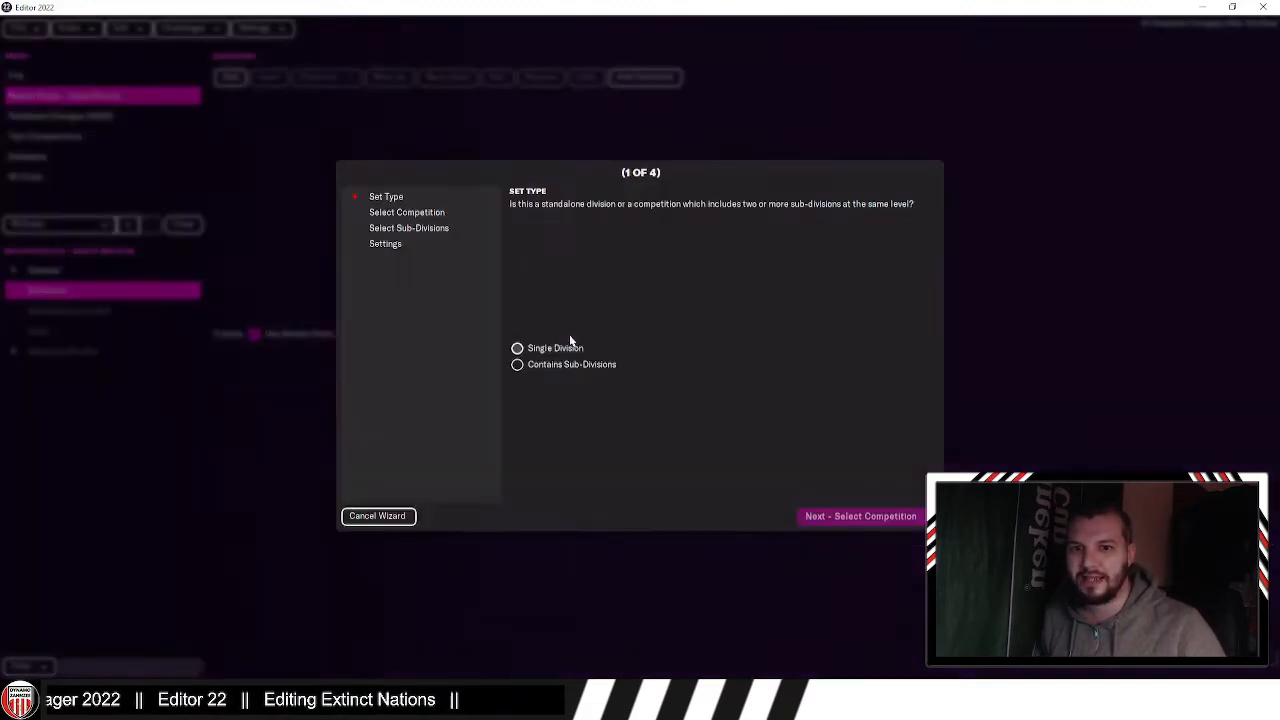
pyautogui.click(517, 346)
pyautogui.click(890, 518)
pyautogui.click(831, 346)
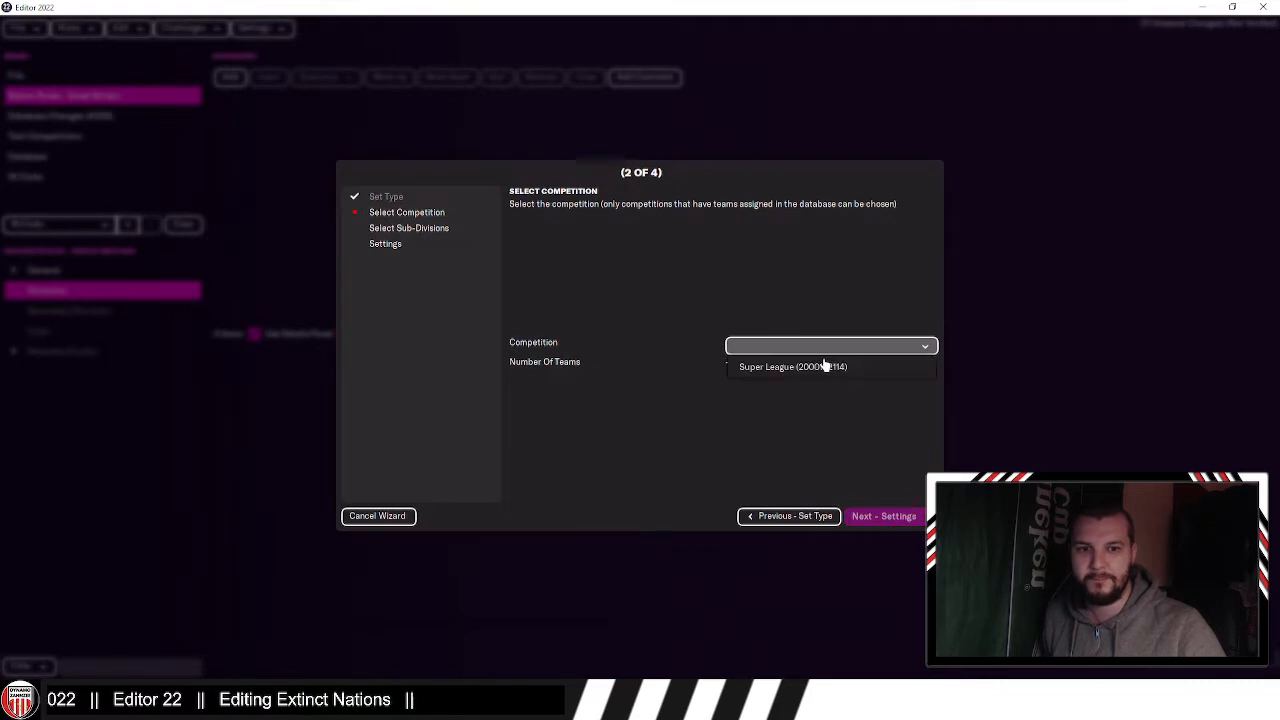
pyautogui.click(800, 366)
pyautogui.click(880, 516)
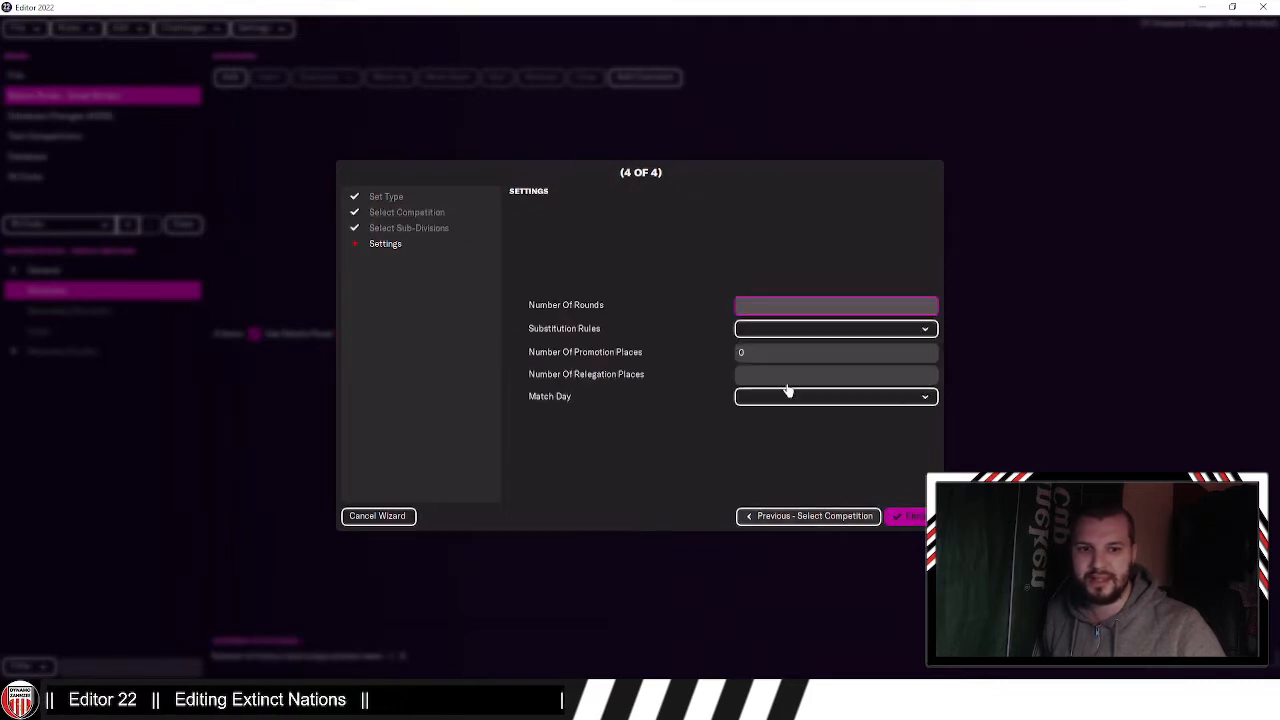
# Step: Finish the division with 2 rounds, substitution rules 3 From 7 and Saturday as match day
pyautogui.click(780, 329)
pyautogui.click(785, 622)
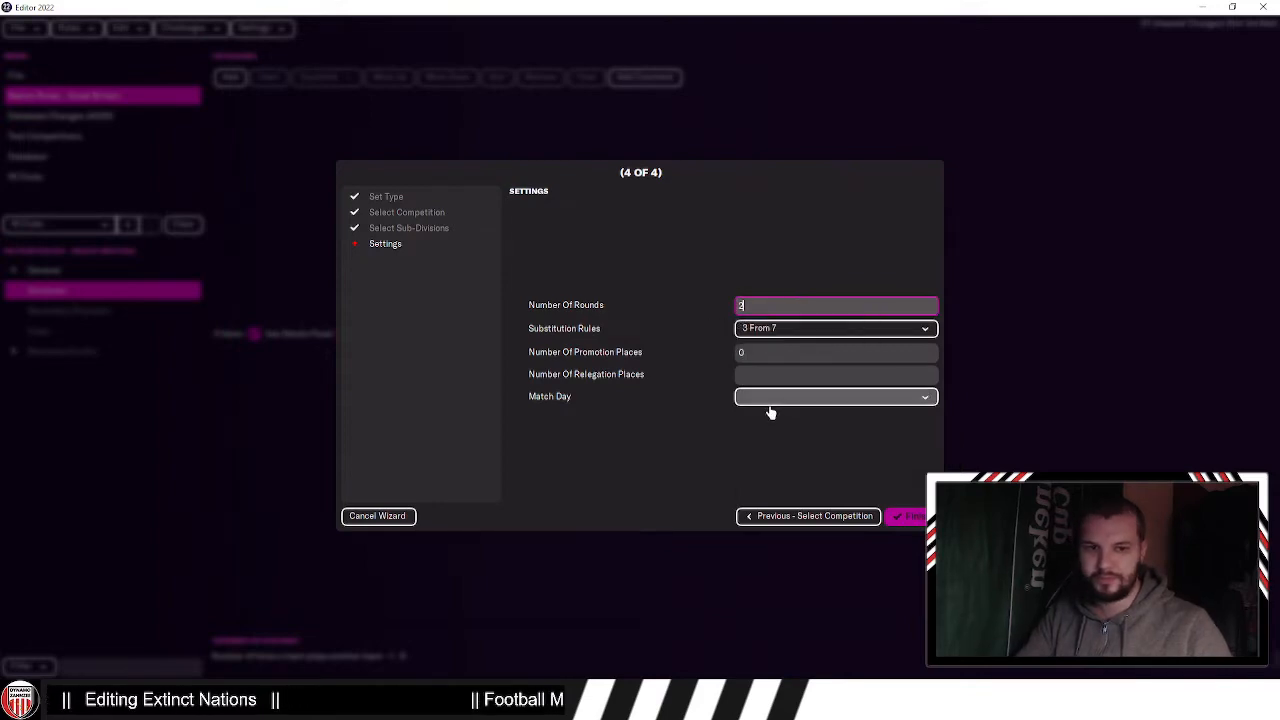
pyautogui.write('2')
pyautogui.click(794, 400)
pyautogui.click(869, 527)
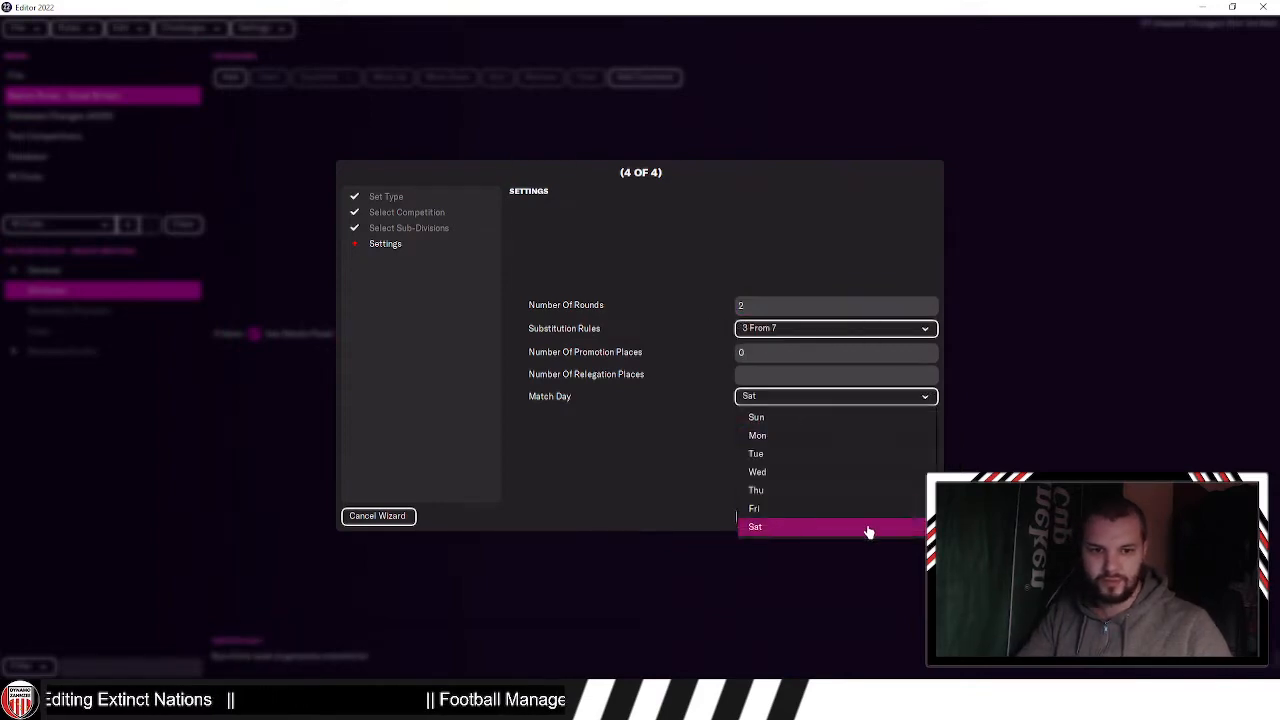
pyautogui.click(905, 517)
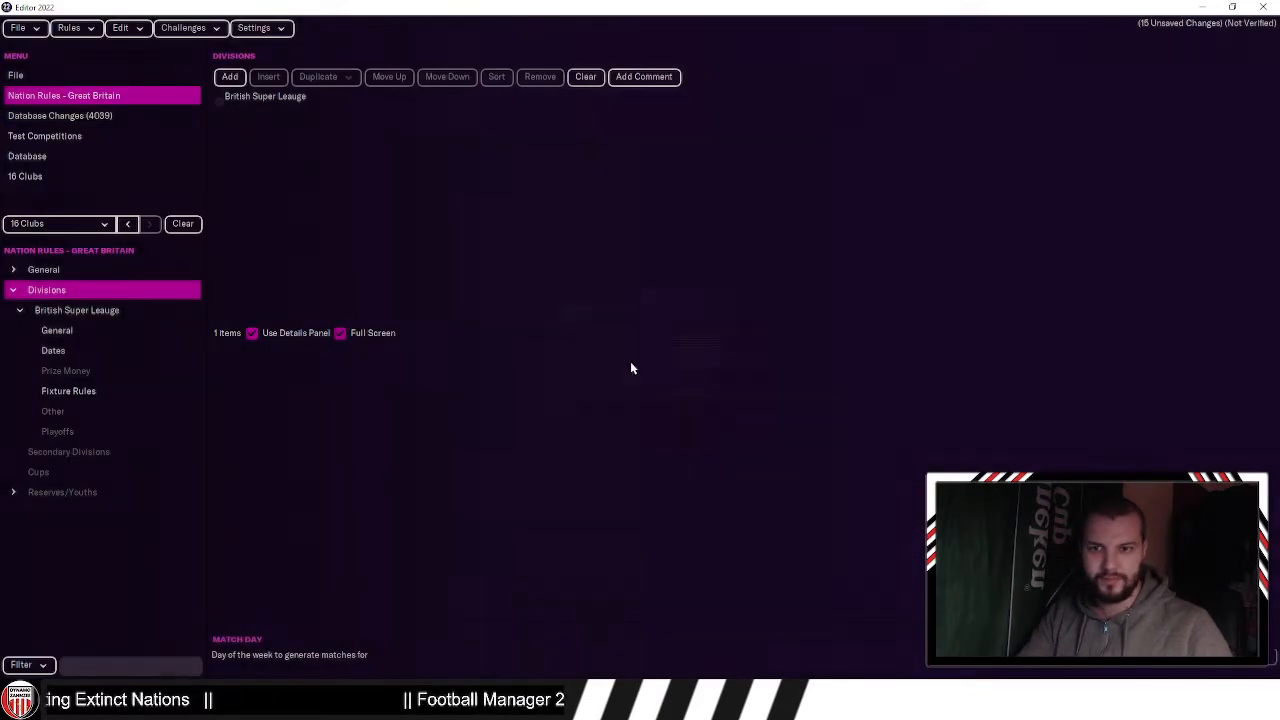
# Step: Add two league sorting rules to the British Super Leauge division: Goal Difference, followed by Goals For
pyautogui.click(57, 331)
pyautogui.scroll(-1, 457, 506)
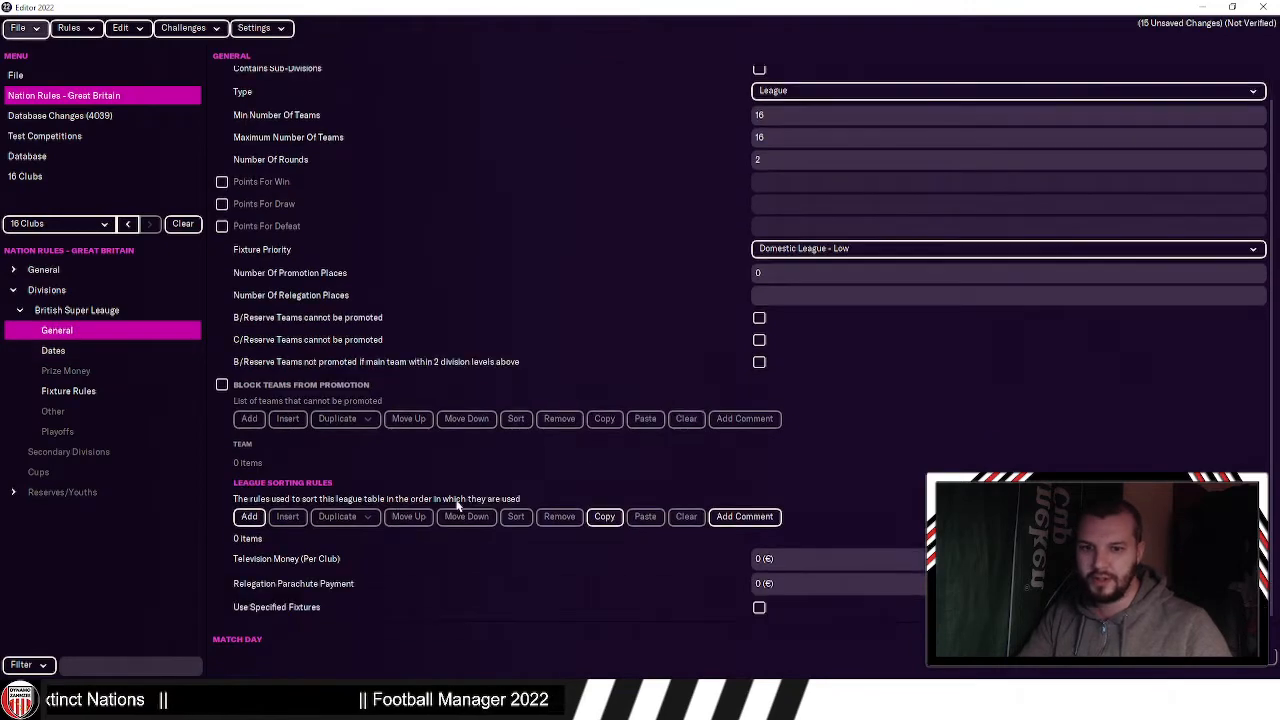
pyautogui.doubleClick(250, 518)
pyautogui.click(343, 518)
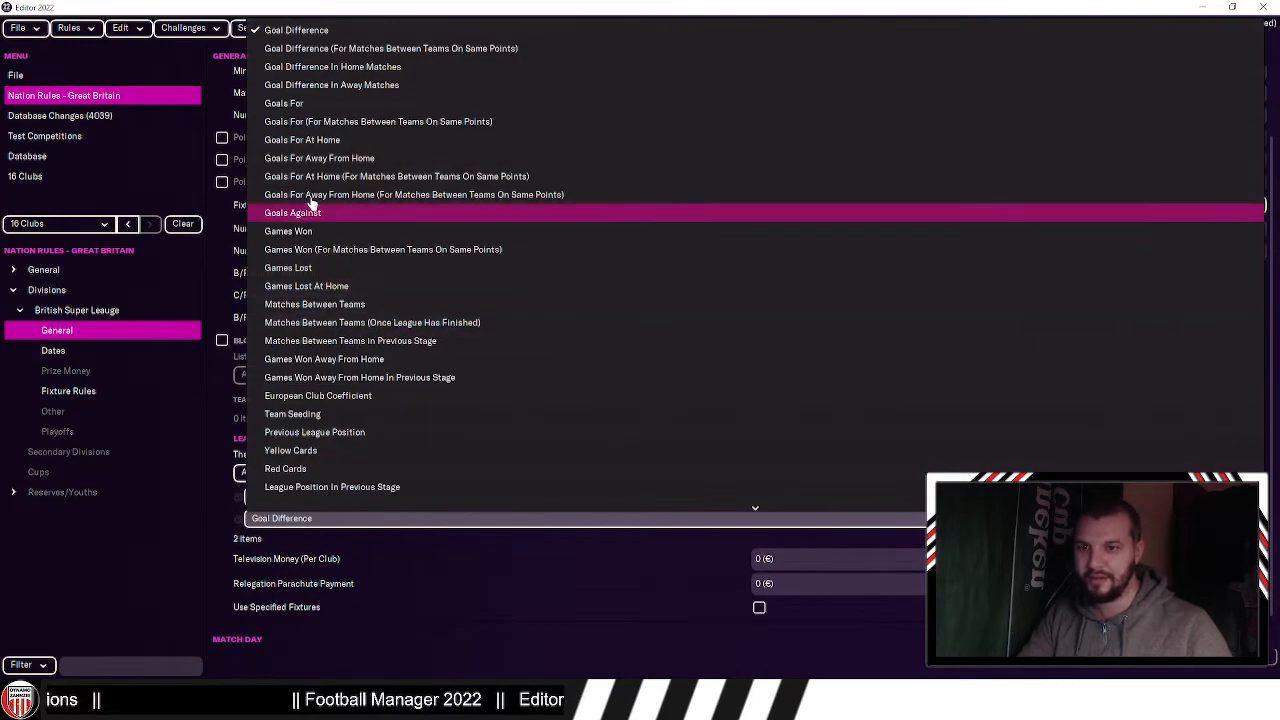
pyautogui.click(290, 103)
# Step: Test the Great Britain nation rules and dismiss the outcome message
pyautogui.click(68, 28)
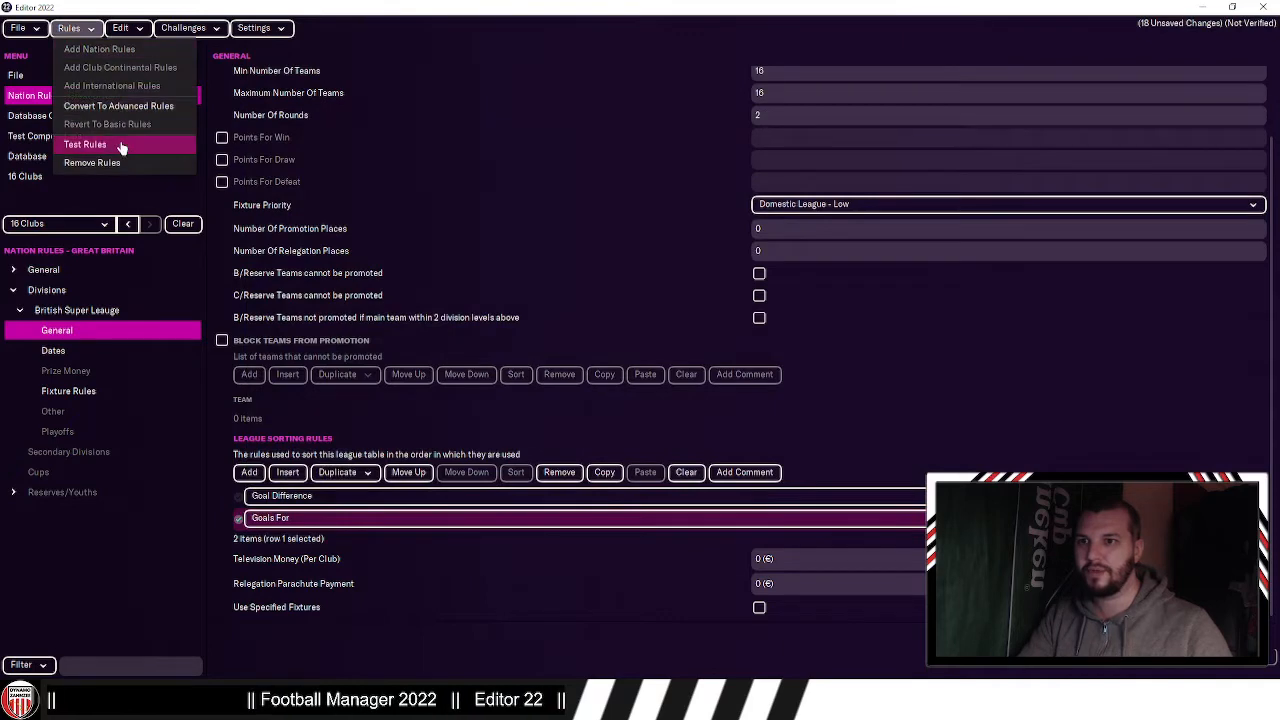
pyautogui.click(121, 146)
pyautogui.click(737, 363)
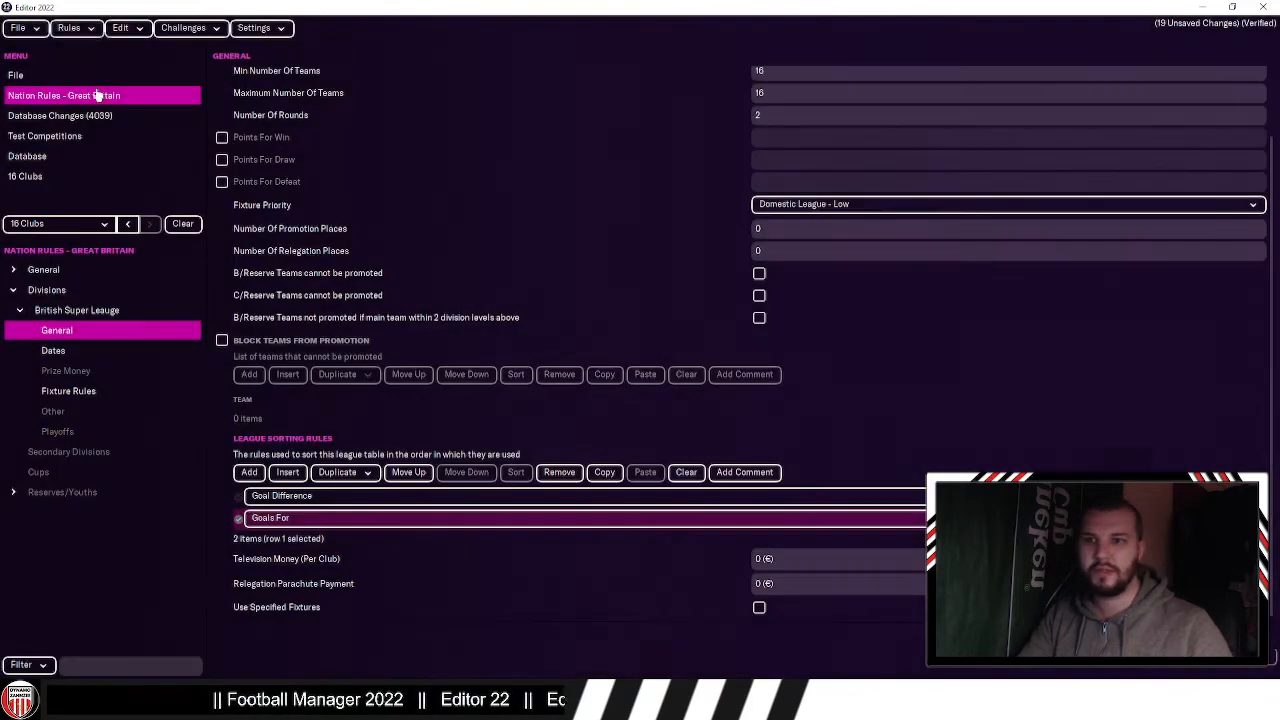
# Step: Save the verified editor data over the existing file test
pyautogui.click(20, 28)
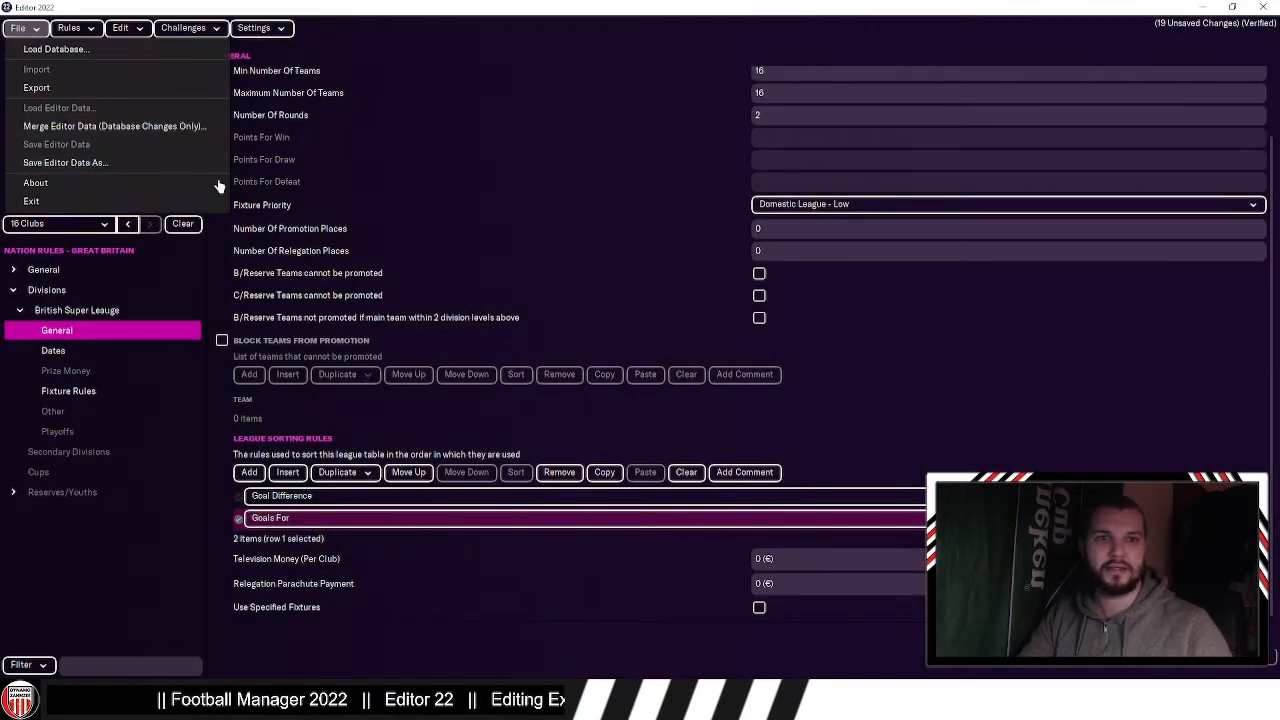
pyautogui.click(22, 166)
pyautogui.scroll(-5, 690, 380)
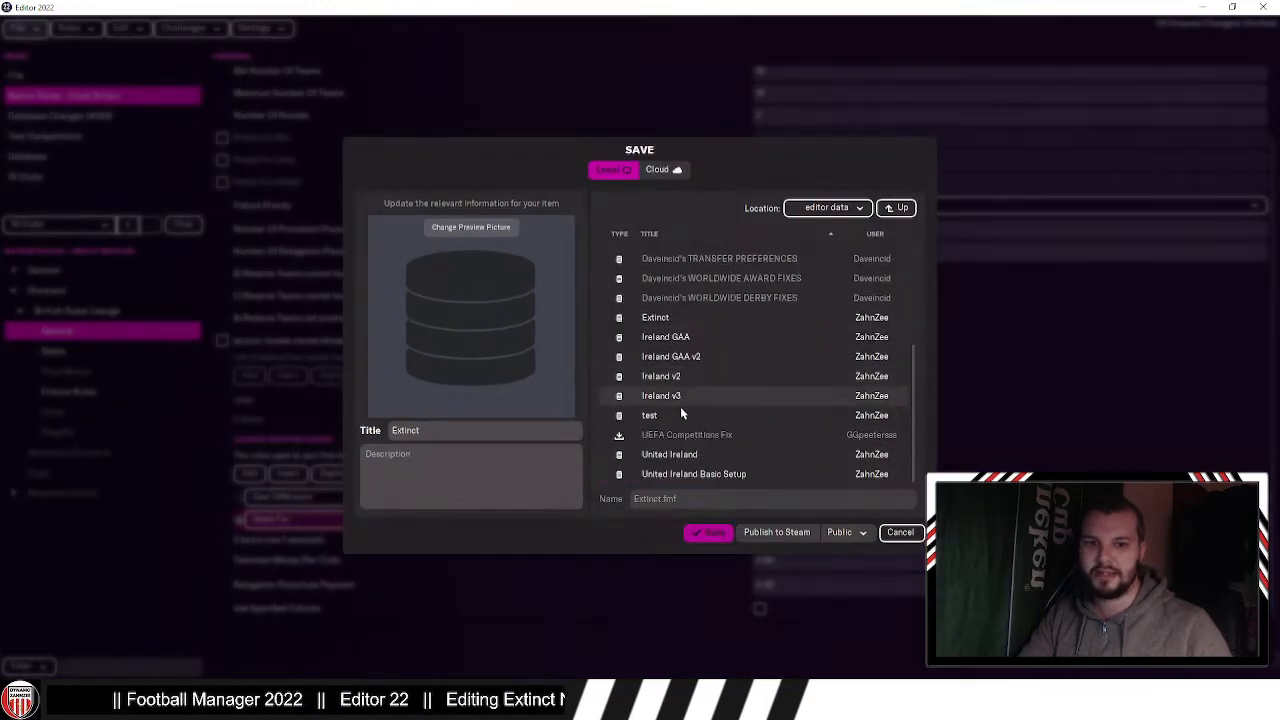
pyautogui.click(660, 415)
pyautogui.click(698, 537)
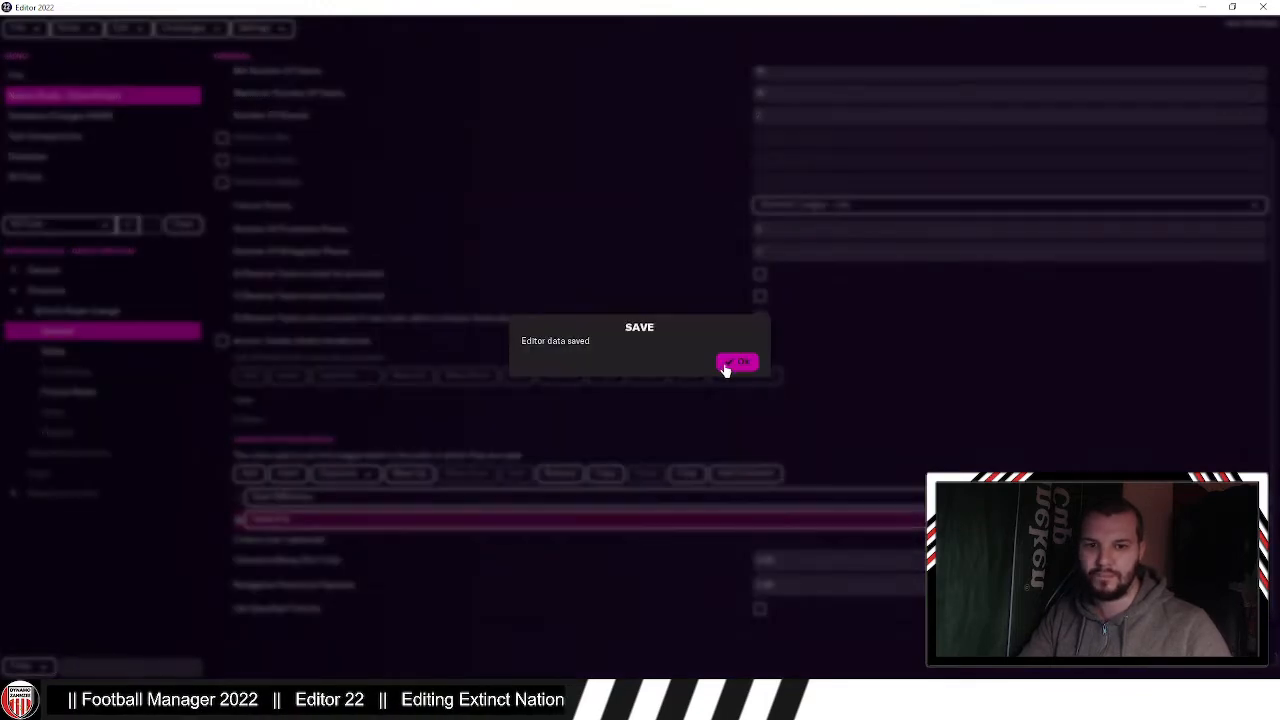
pyautogui.click(732, 366)
# Step: Save the editor data again, over the existing file Extinct
pyautogui.click(18, 28)
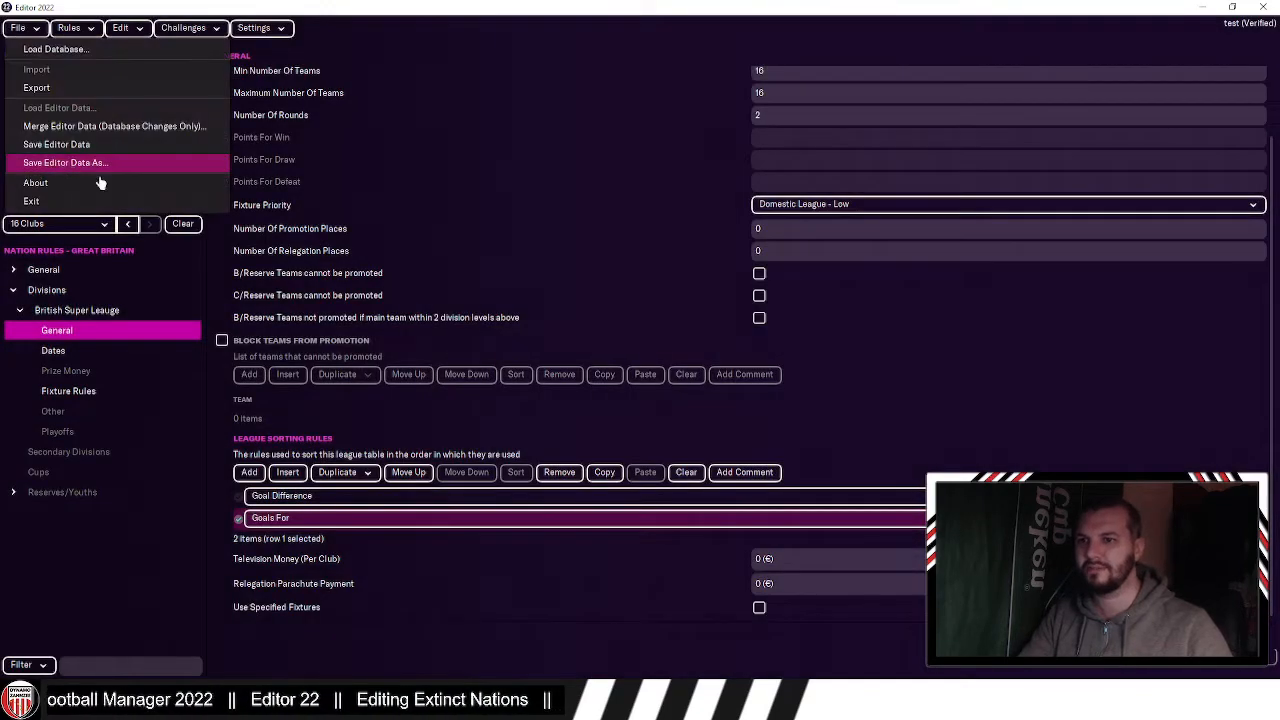
pyautogui.click(60, 164)
pyautogui.click(691, 318)
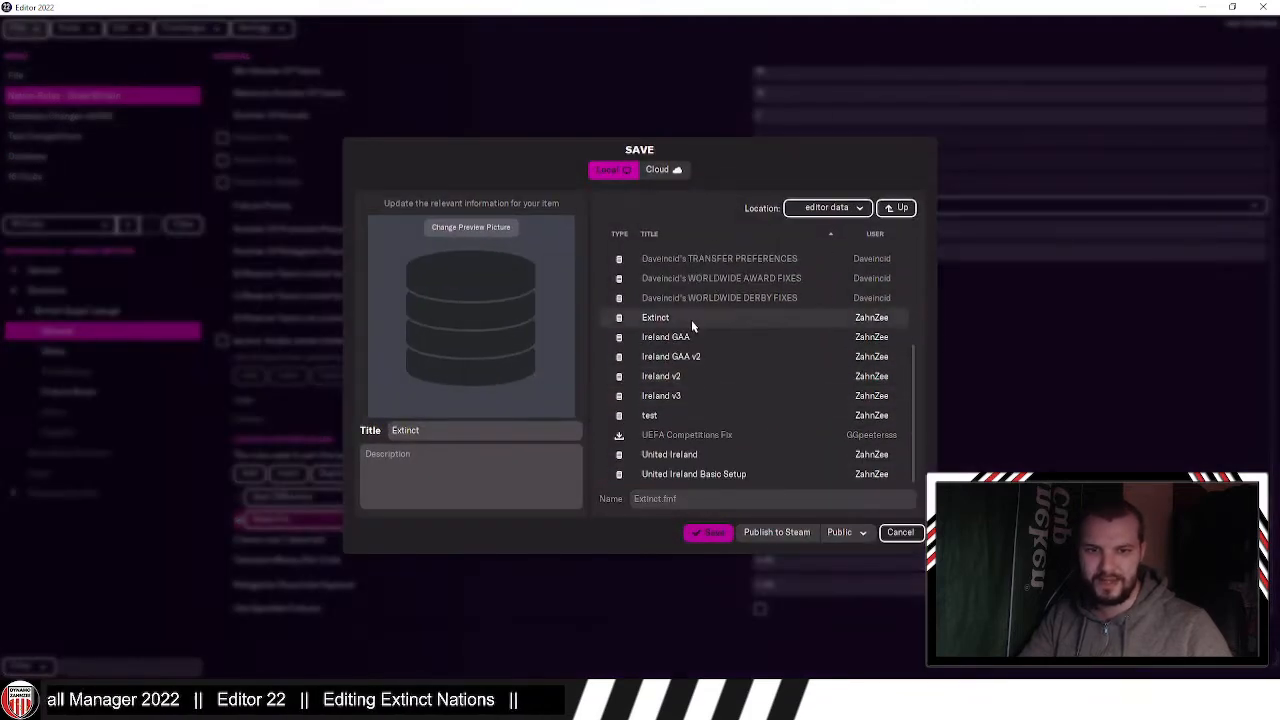
pyautogui.click(703, 533)
pyautogui.click(737, 364)
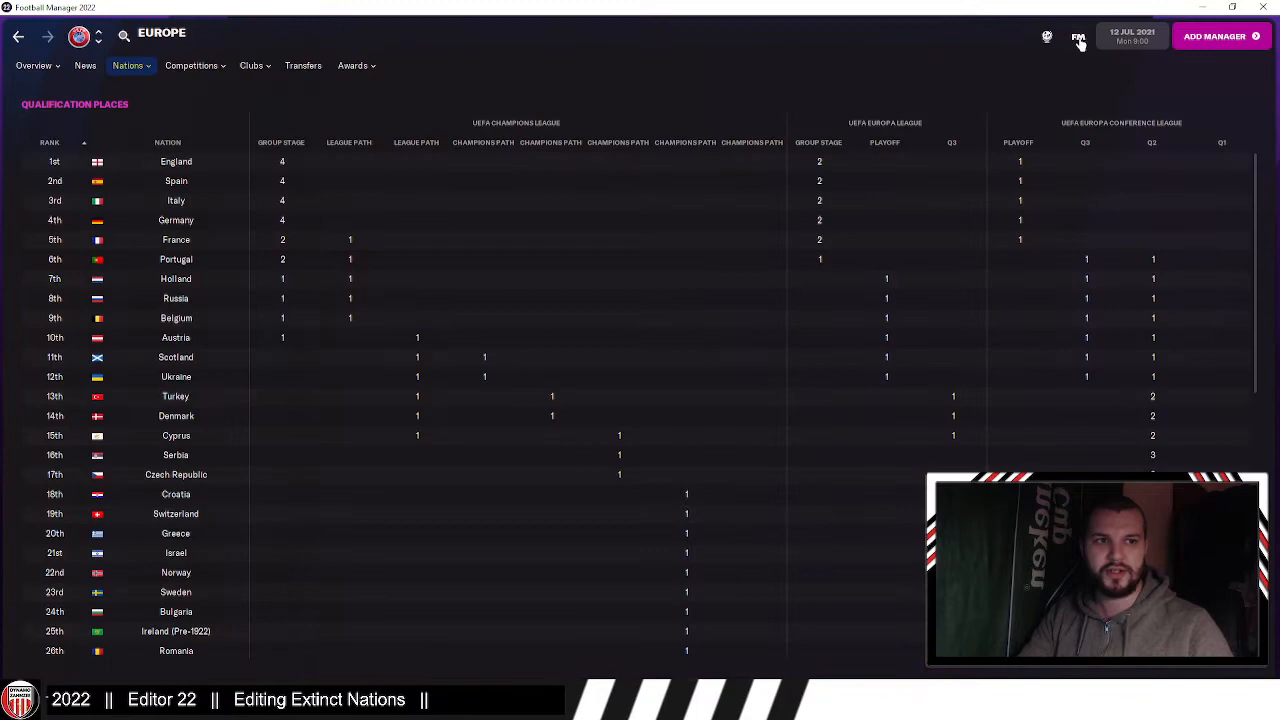
# Step: Switch to Football Manager 2022 and leave the current game for a new career game
pyautogui.click(1079, 38)
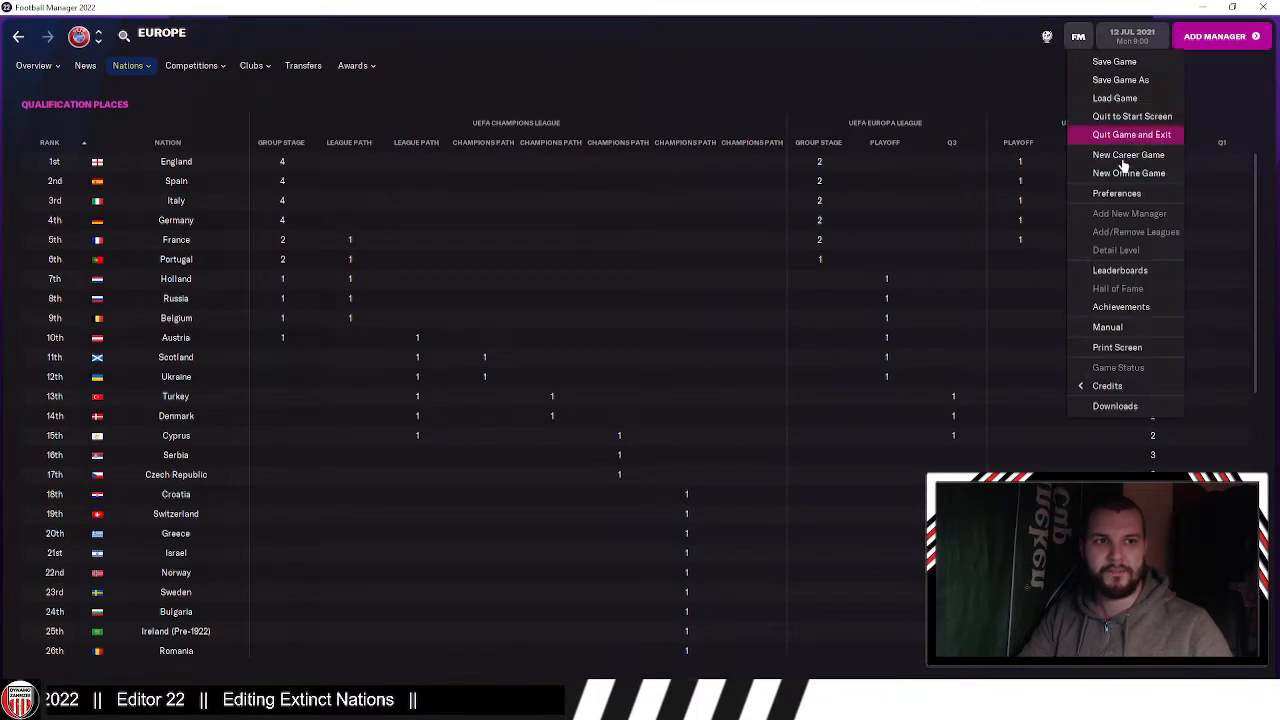
pyautogui.click(1112, 152)
pyautogui.click(760, 368)
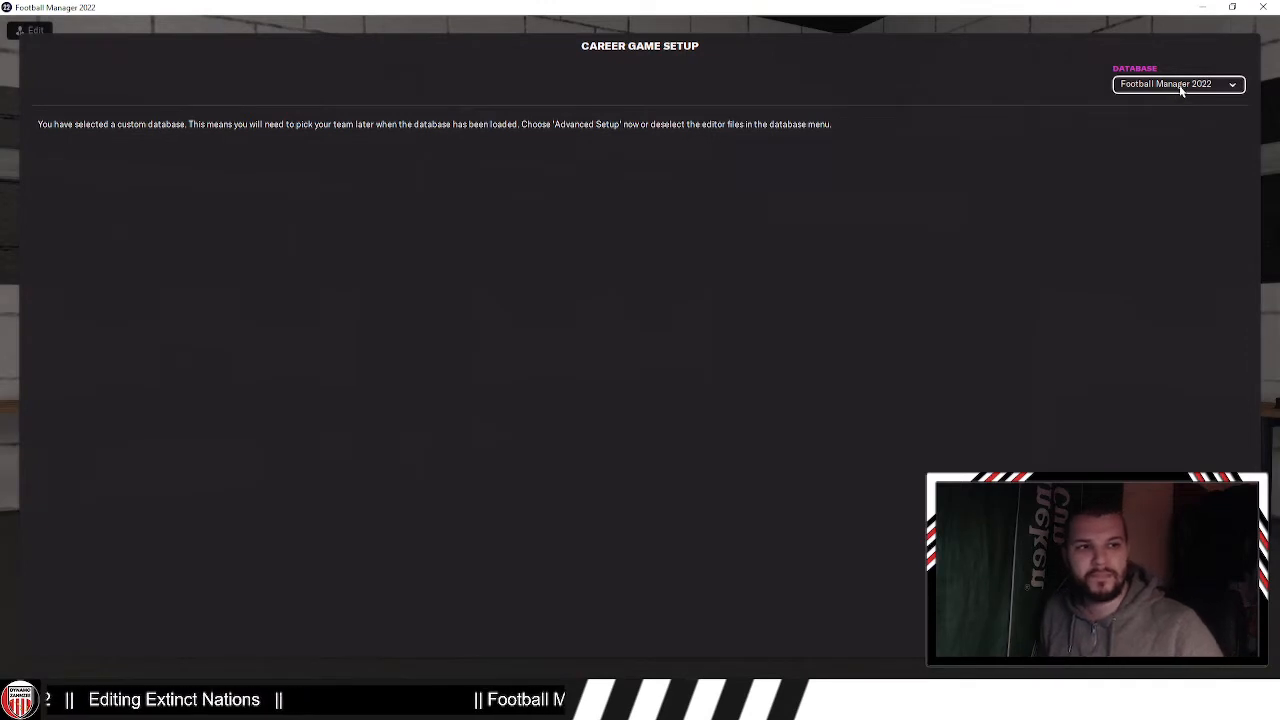
# Step: Check the database's editor data files, confirm with only Extinct enabled, and continue to the advanced setup
pyautogui.click(1181, 86)
pyautogui.scroll(-10, 938, 290)
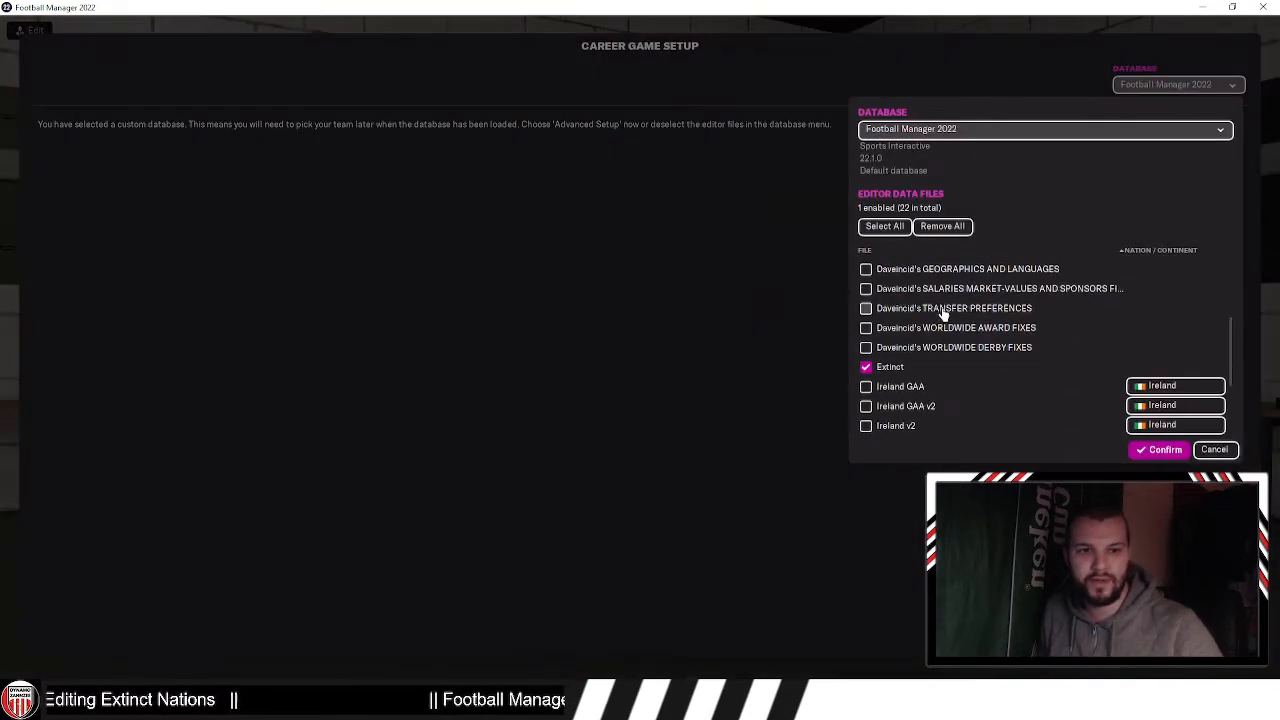
pyautogui.scroll(3, 870, 300)
pyautogui.scroll(-3, 885, 330)
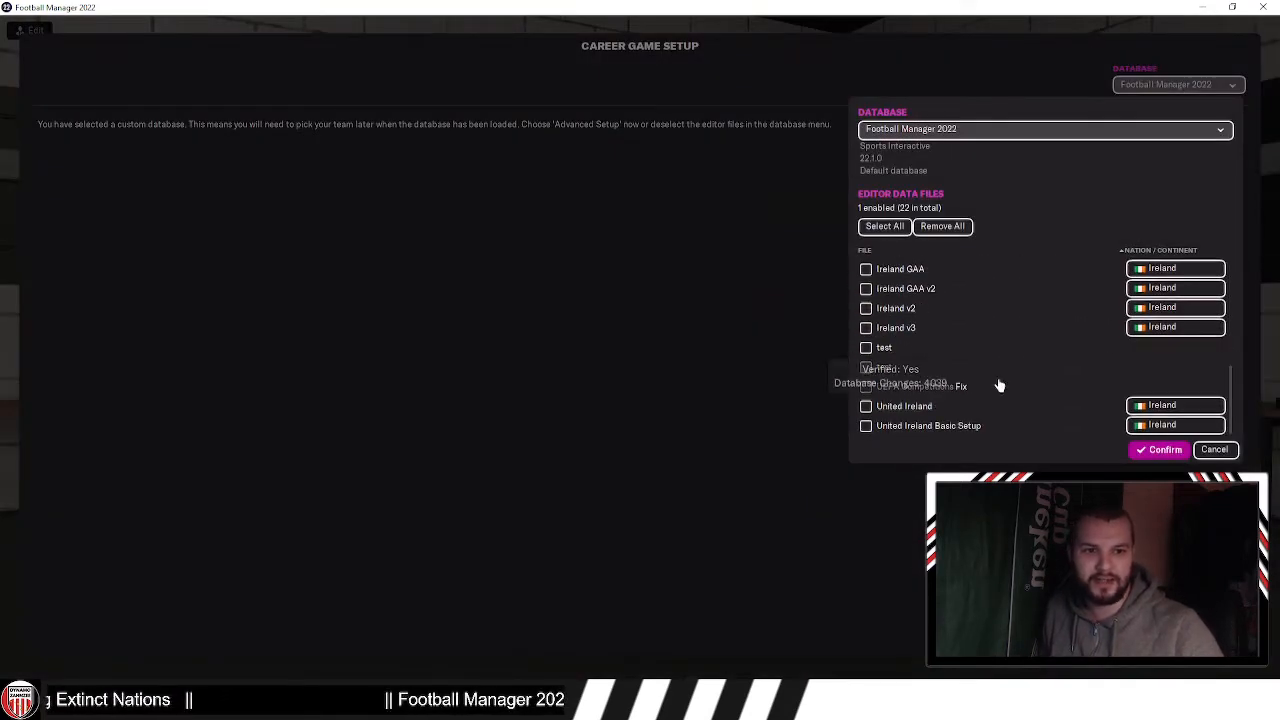
pyautogui.scroll(5, 1051, 349)
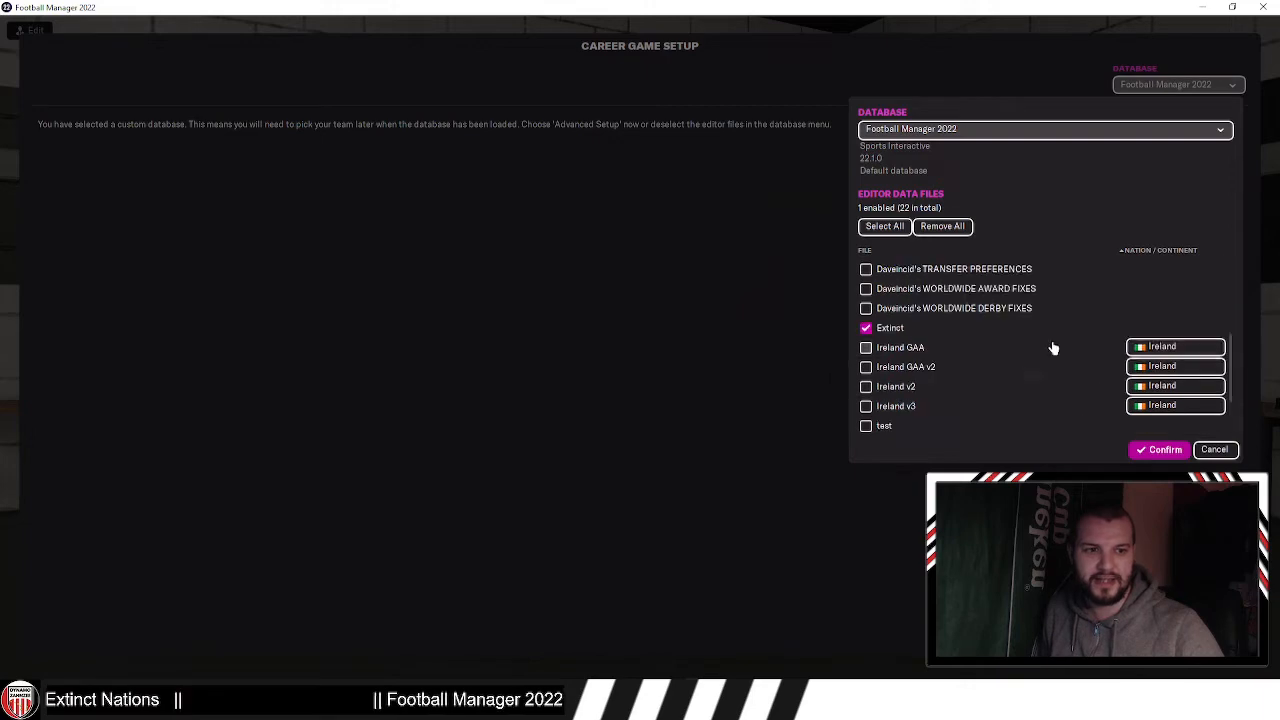
pyautogui.click(1159, 450)
pyautogui.click(1130, 680)
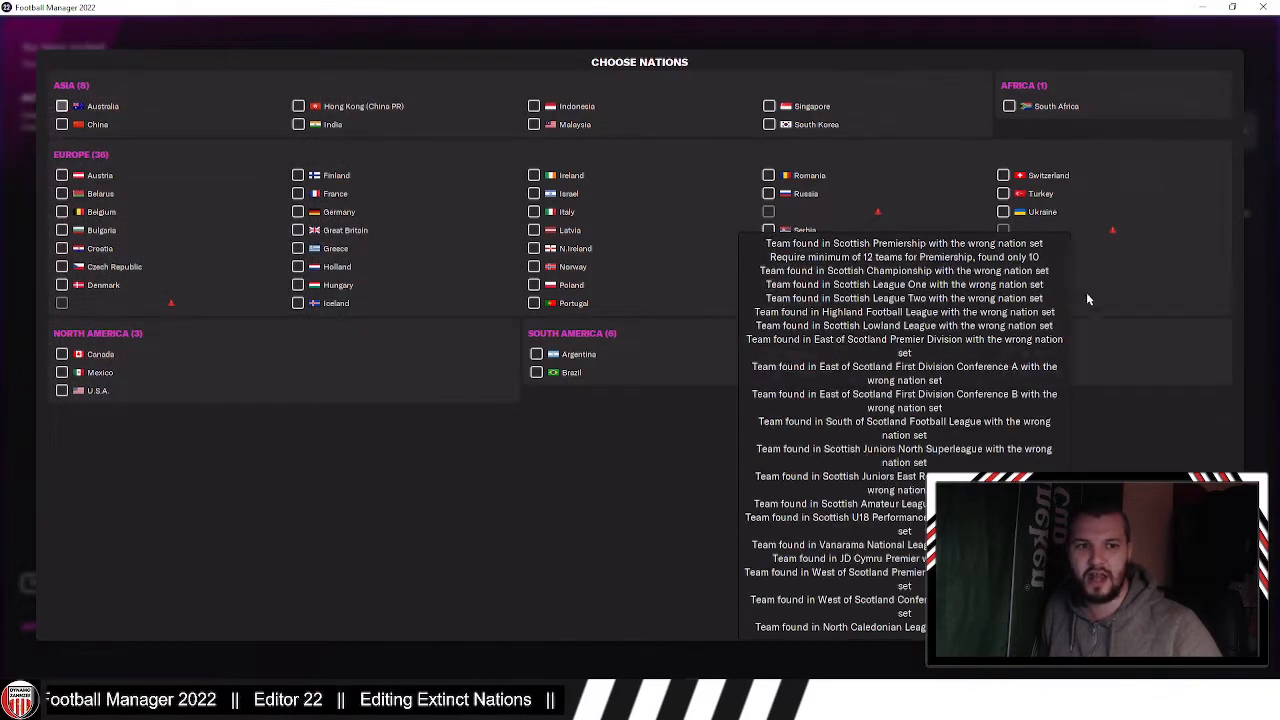
# Step: Add Great Britain with British Super Leauge only as the active league and start the game
pyautogui.click(316, 232)
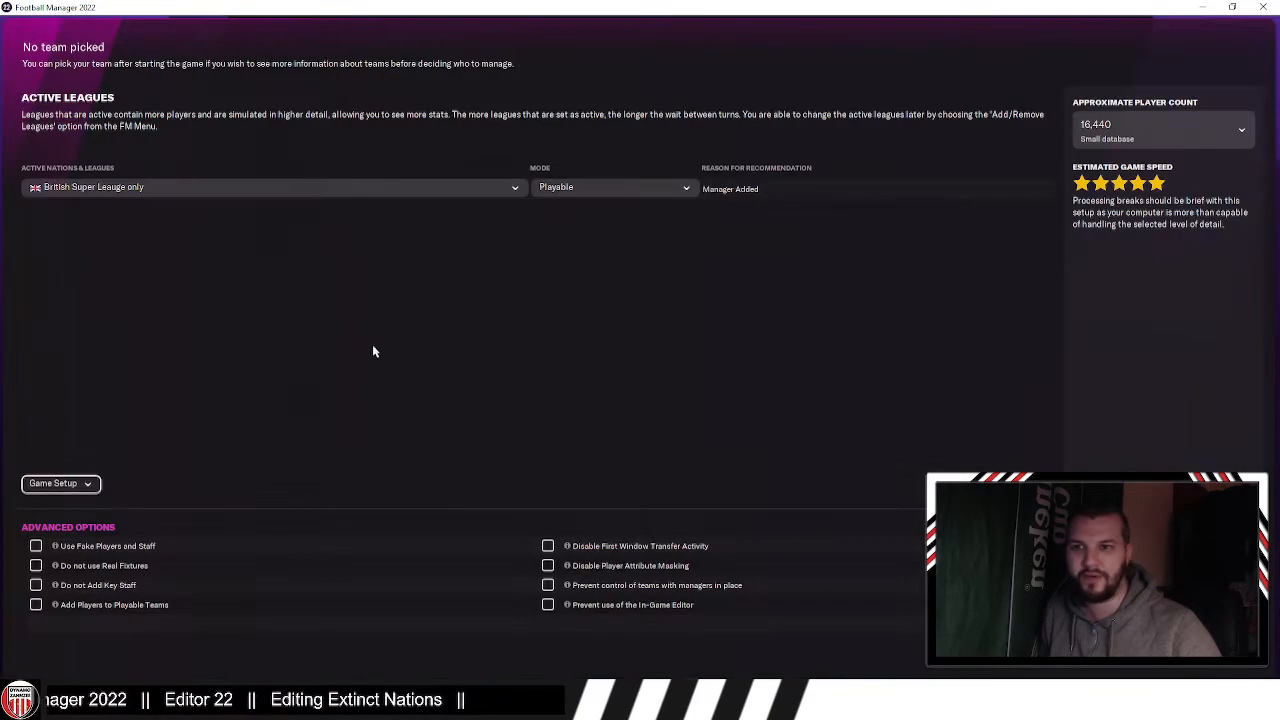
pyautogui.click(103, 186)
pyautogui.click(123, 214)
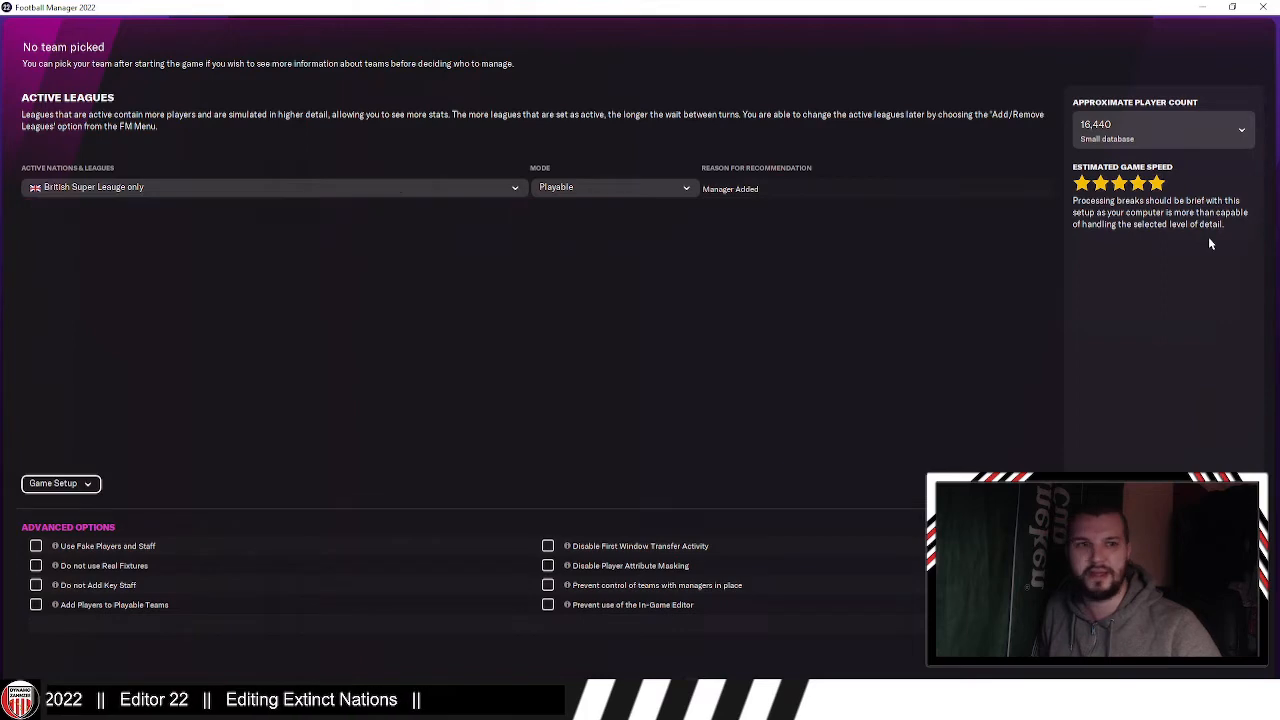
pyautogui.click(1213, 657)
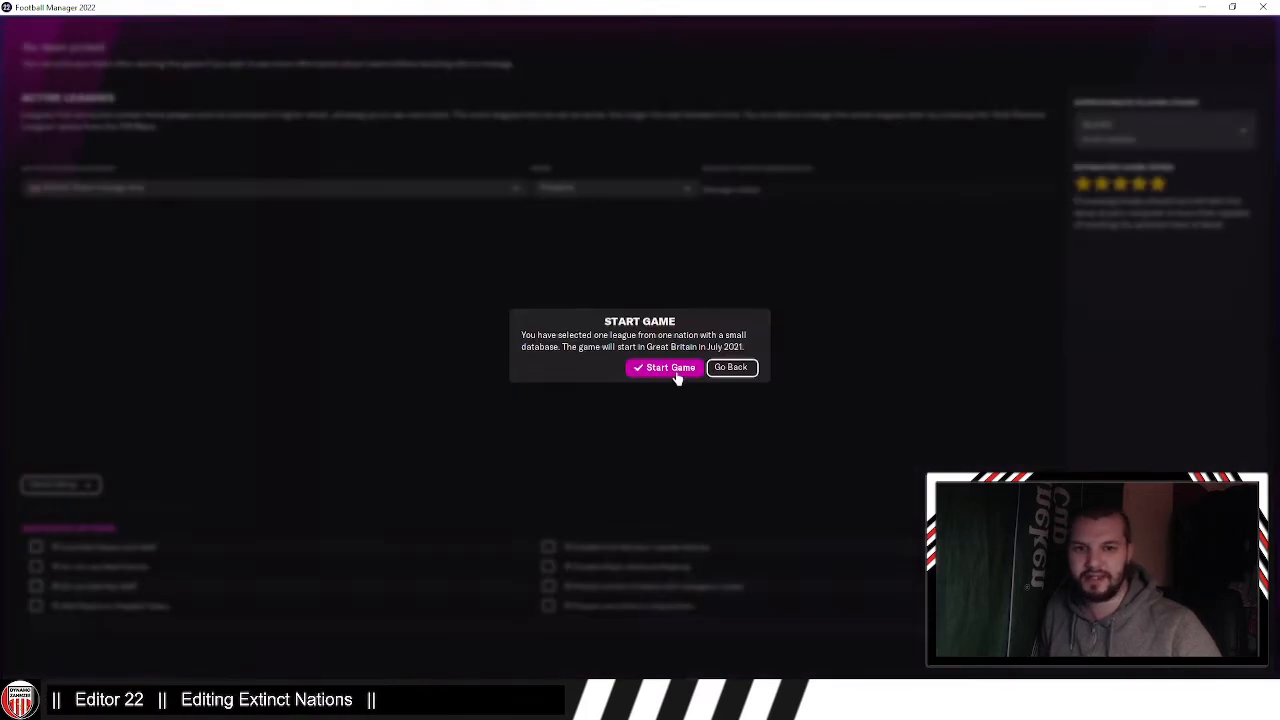
pyautogui.click(677, 371)
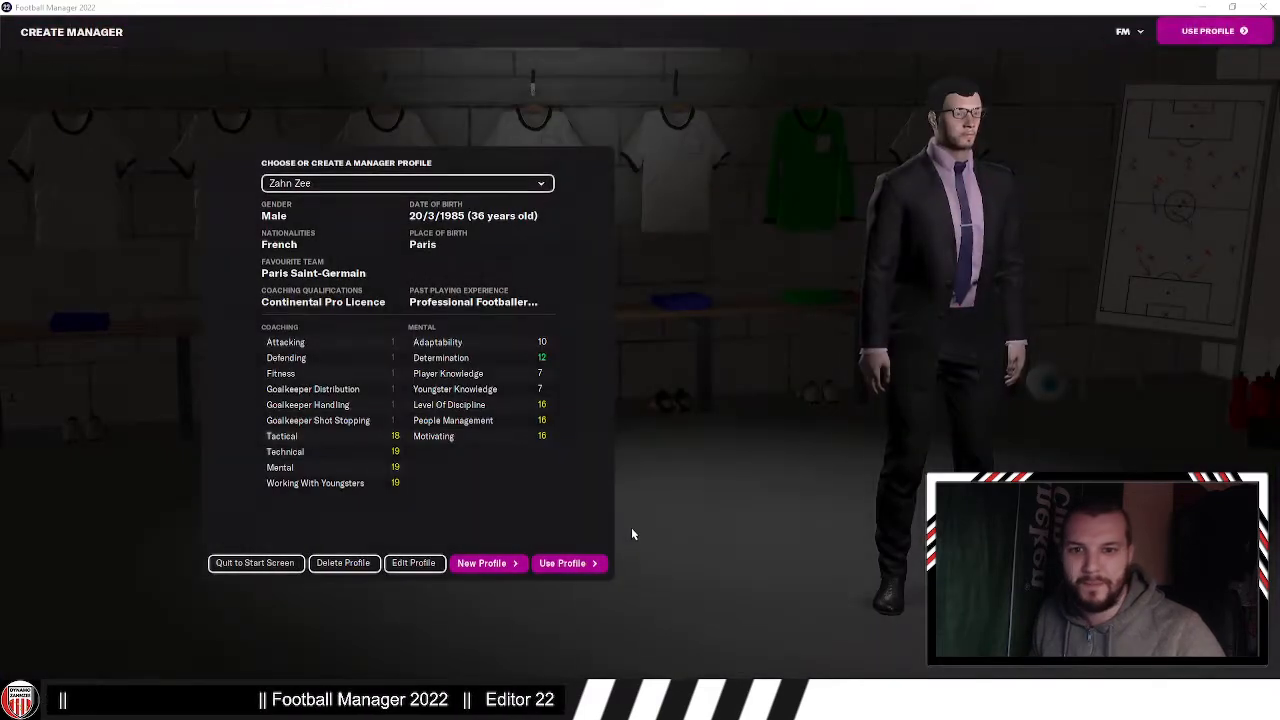
# Step: Use the existing manager profile and bring up Arsenal's club overview
pyautogui.click(588, 563)
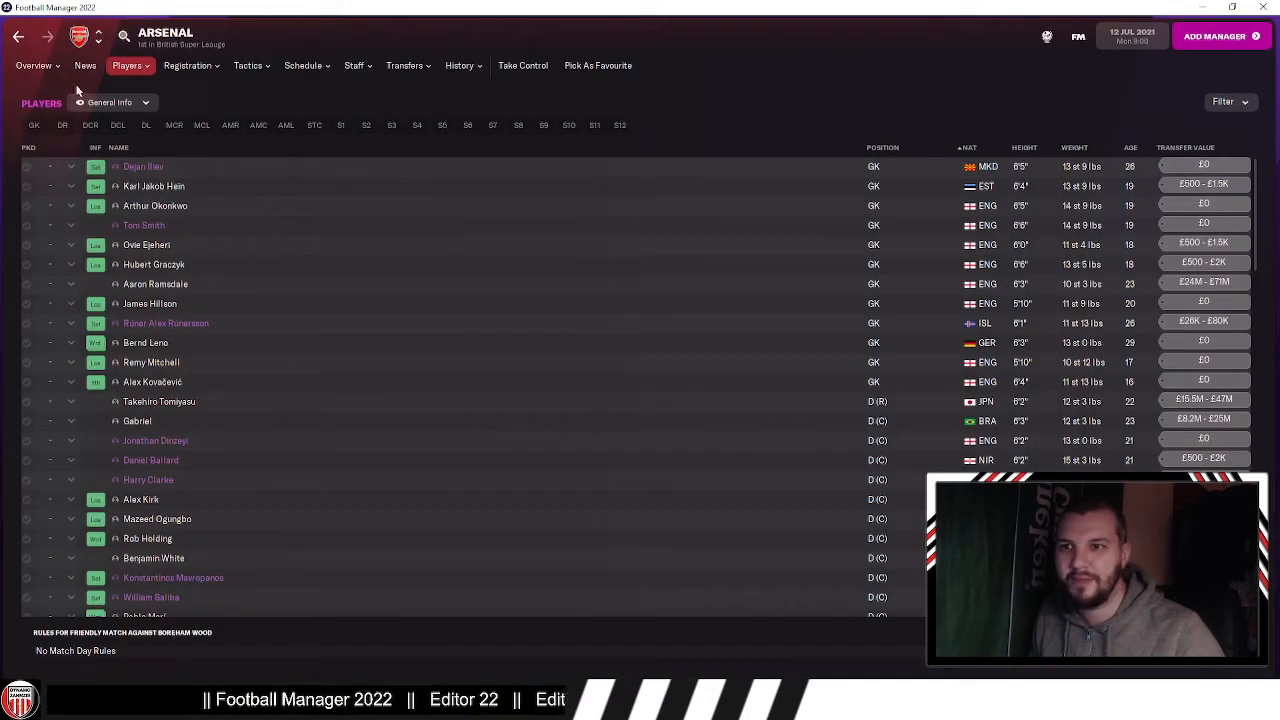
pyautogui.click(35, 66)
pyautogui.click(46, 91)
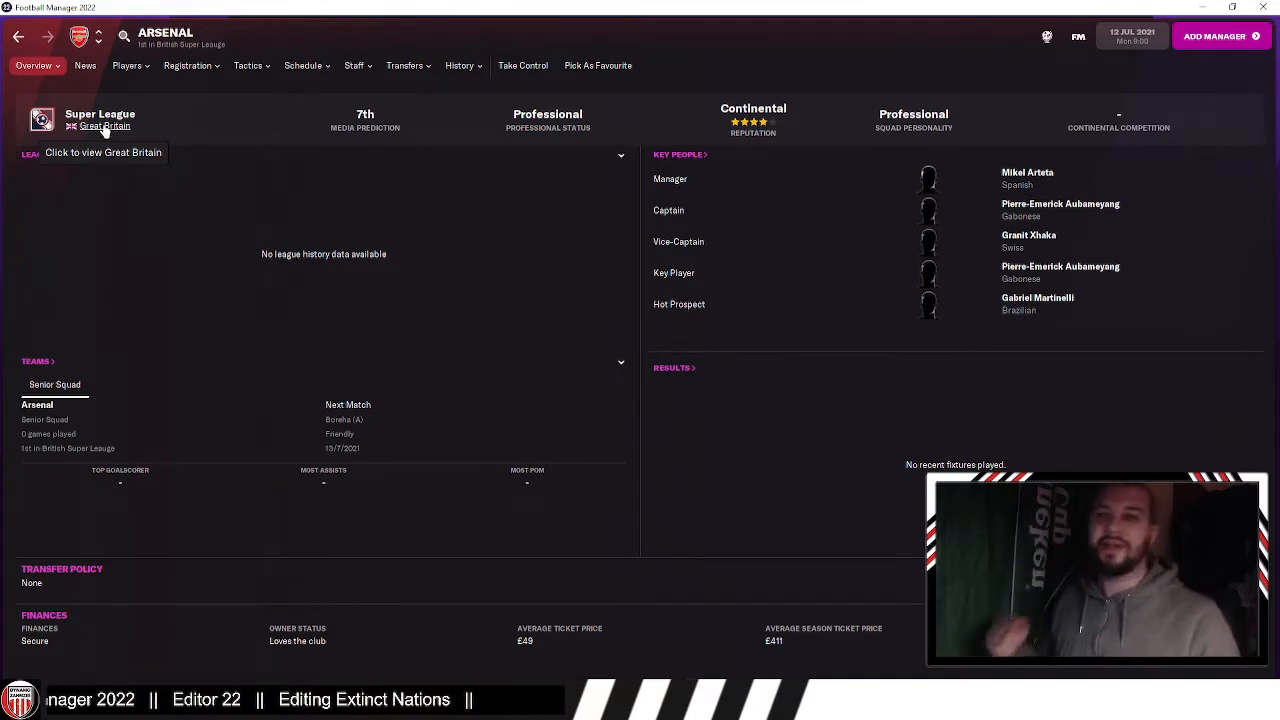
pyautogui.click(343, 30)
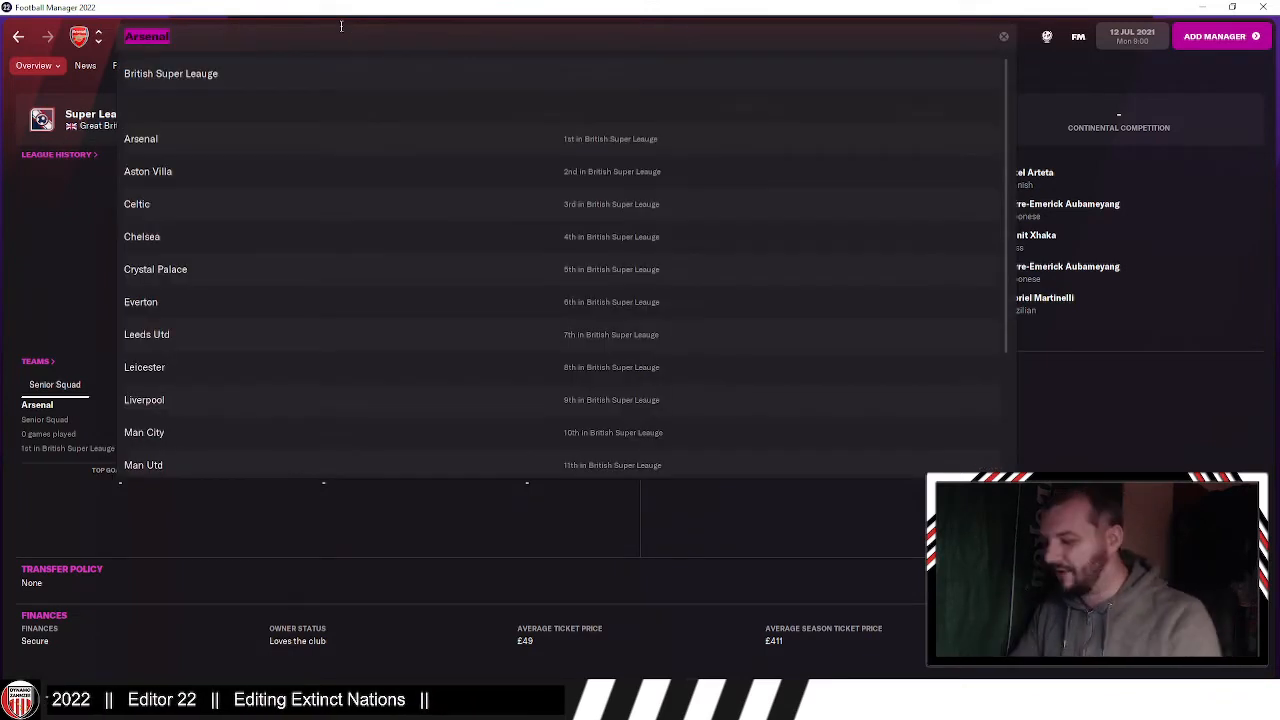
pyautogui.write('gre')
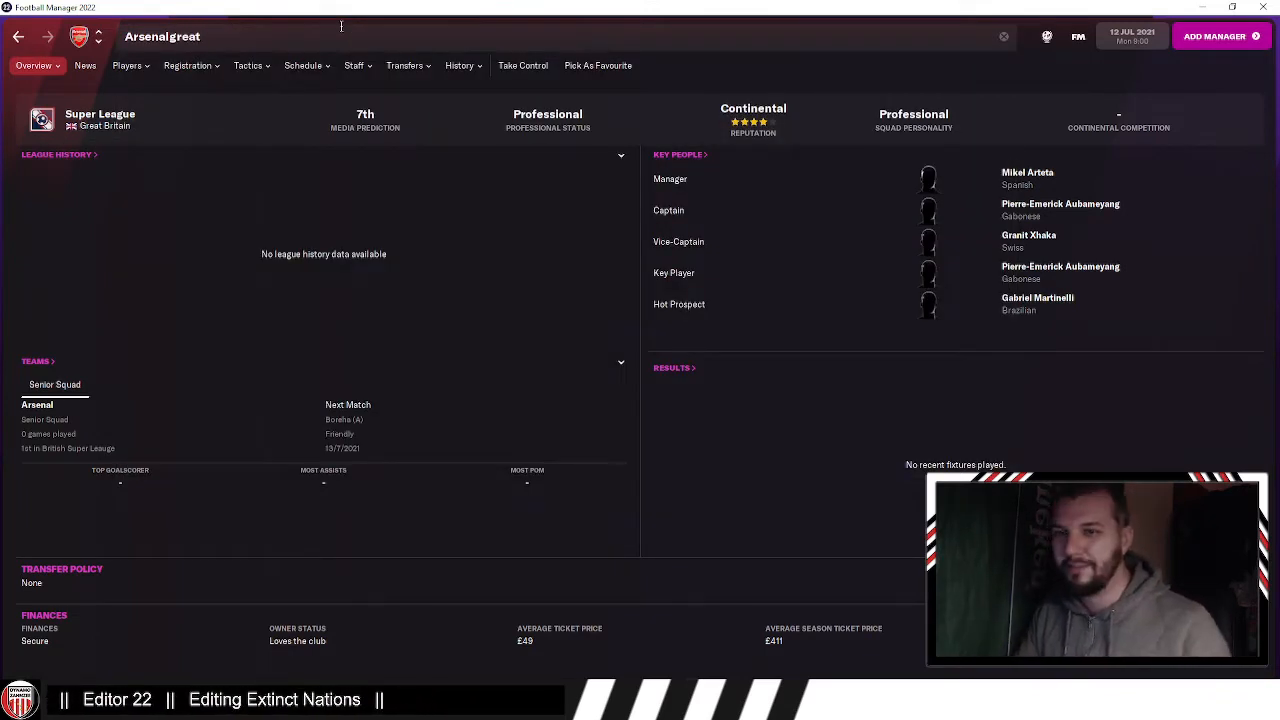
pyautogui.write('at')
pyautogui.press('BackSpace')
pyautogui.press('BackSpace')
pyautogui.press('BackSpace')
pyautogui.press('BackSpace')
pyautogui.press('BackSpace')
pyautogui.press('BackSpace')
pyautogui.press('BackSpace')
pyautogui.press('BackSpace')
pyautogui.press('BackSpace')
pyautogui.press('BackSpace')
pyautogui.press('BackSpace')
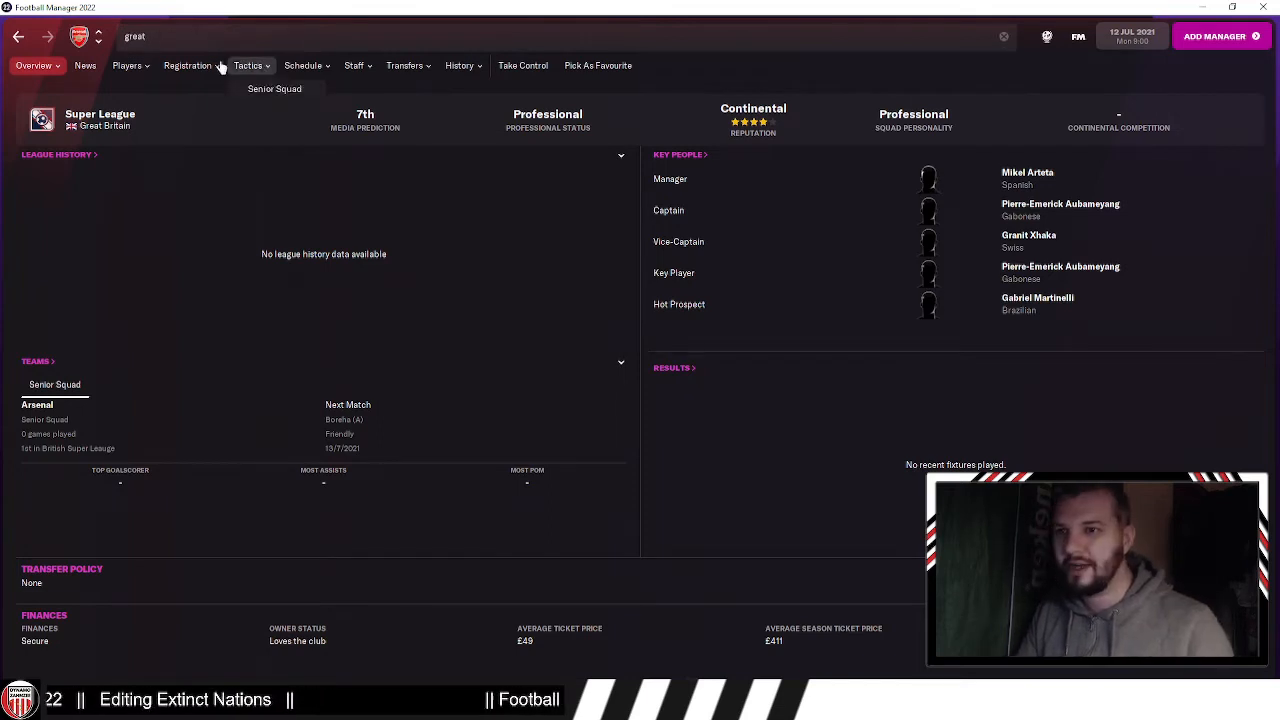
pyautogui.press('Escape')
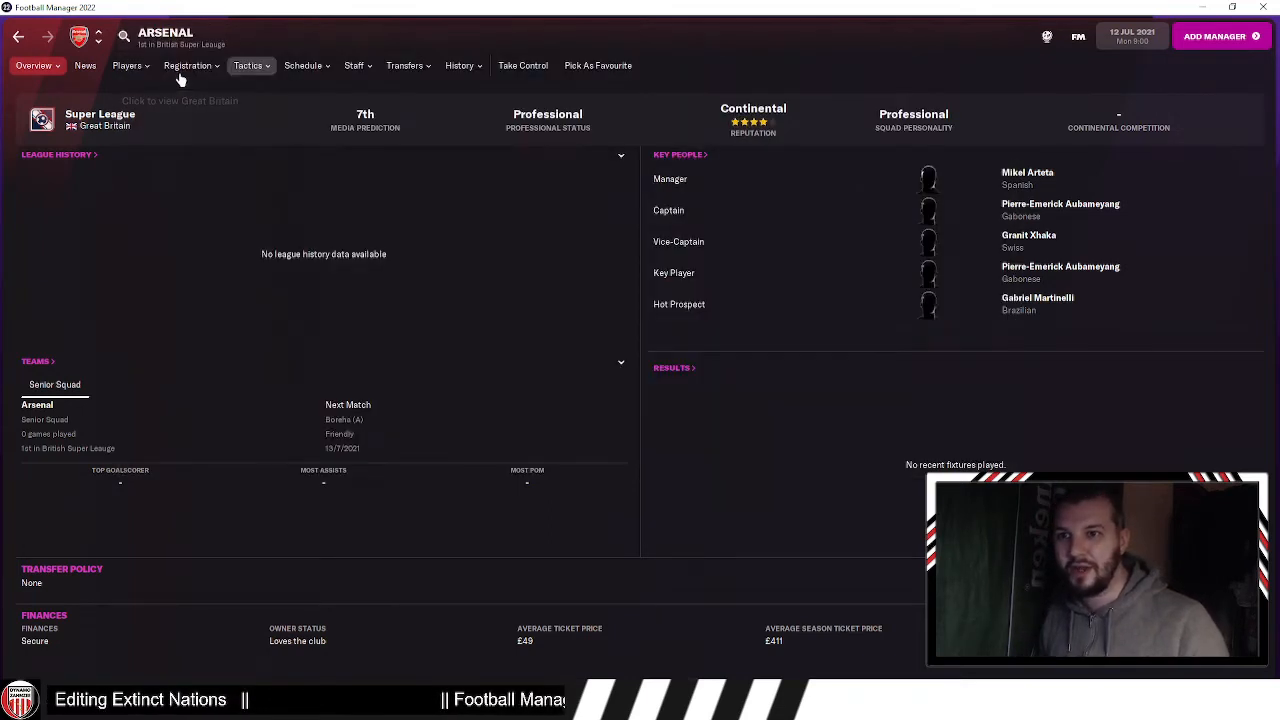
# Step: Search the game for "oly", open the Olympic Games competition and view its stadiums
pyautogui.click(268, 39)
pyautogui.write('oly')
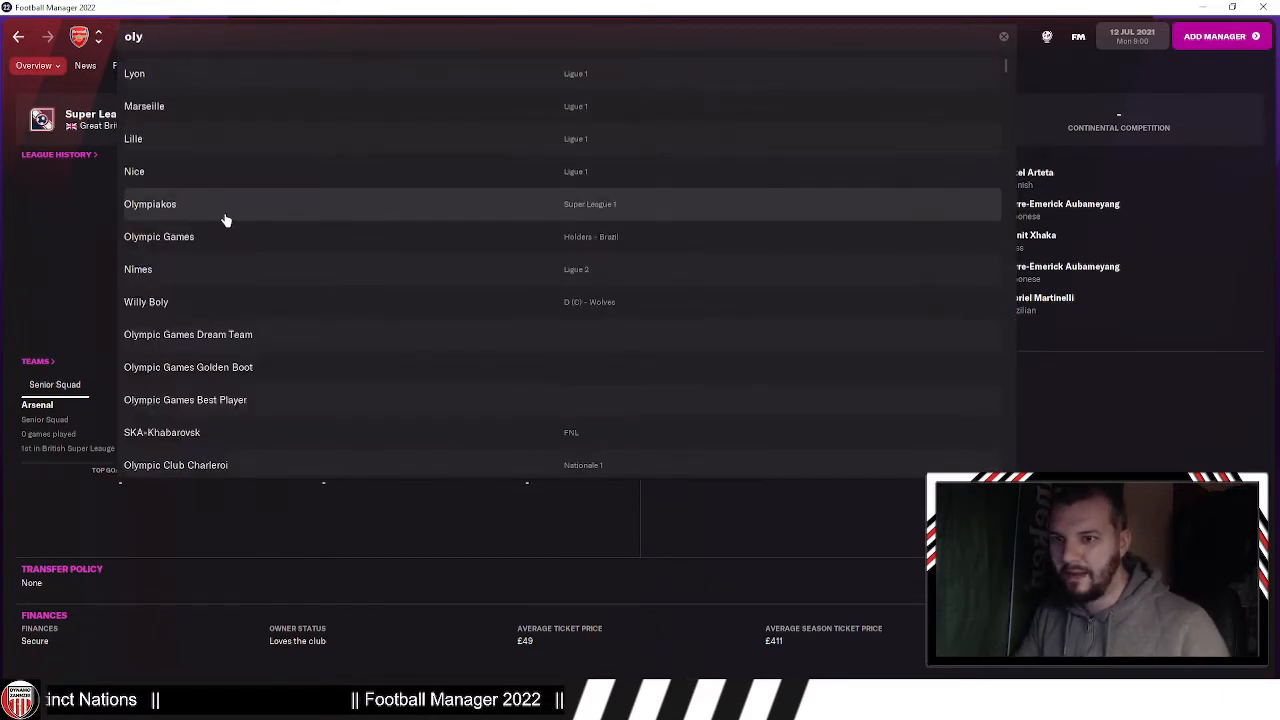
pyautogui.click(189, 242)
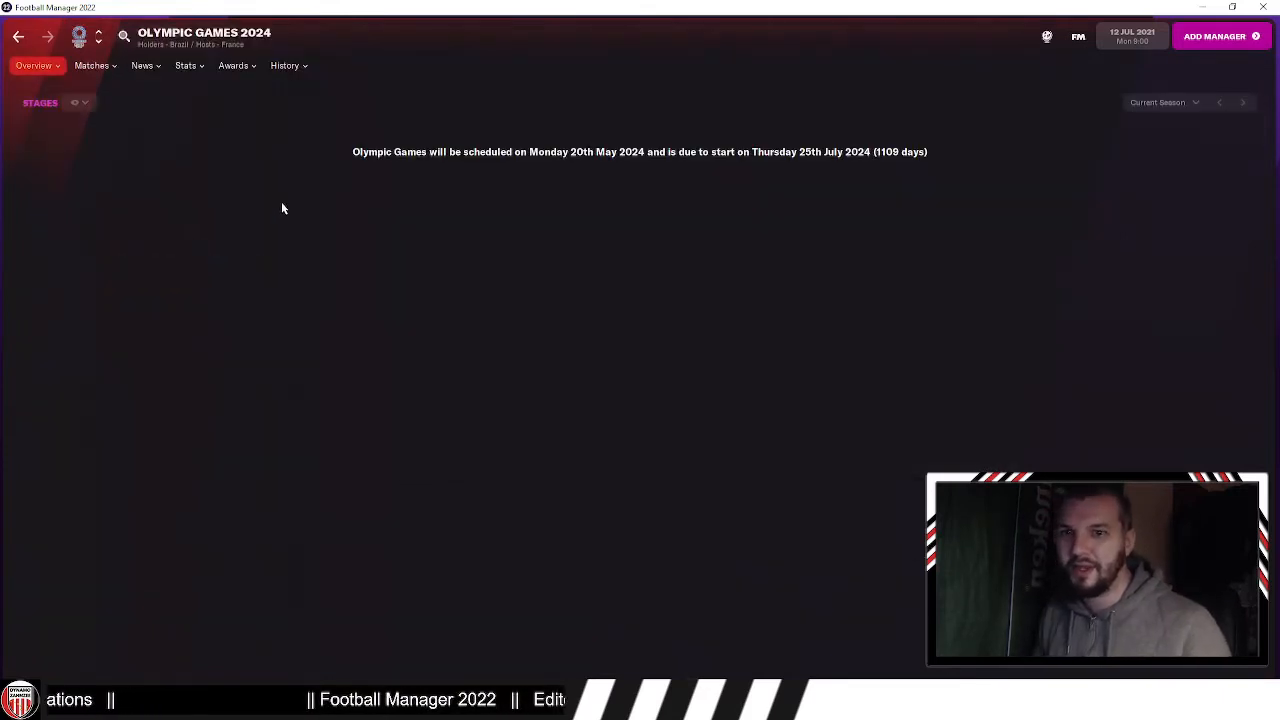
pyautogui.moveTo(33, 65)
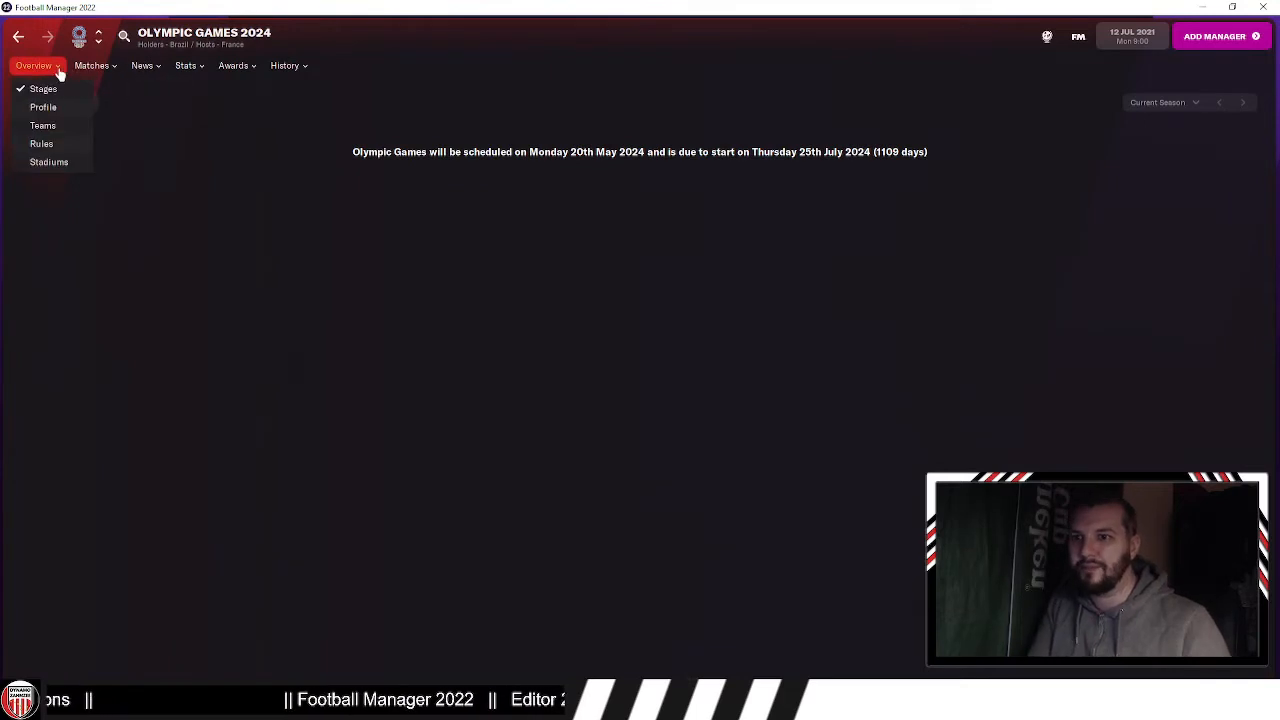
pyautogui.click(50, 162)
# Step: Open the Olympic Games profile and look through its past winners back to the earliest ones
pyautogui.moveTo(33, 65)
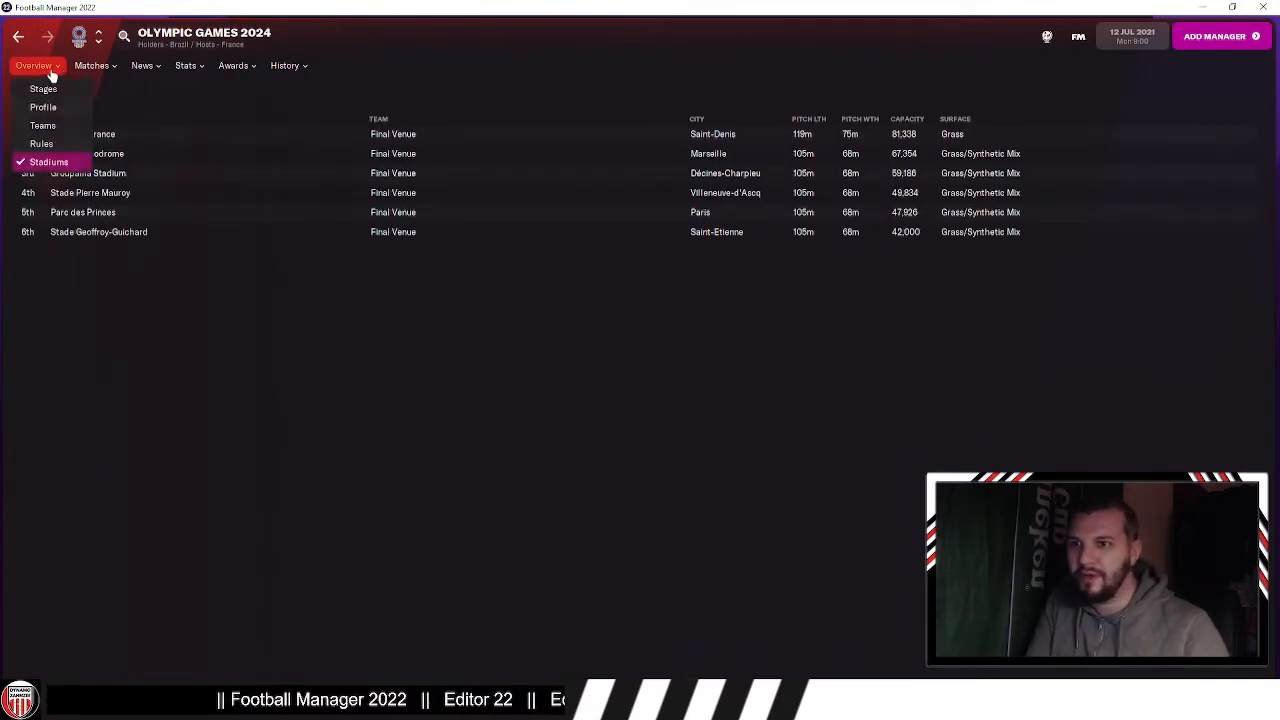
pyautogui.click(48, 101)
pyautogui.moveTo(199, 89)
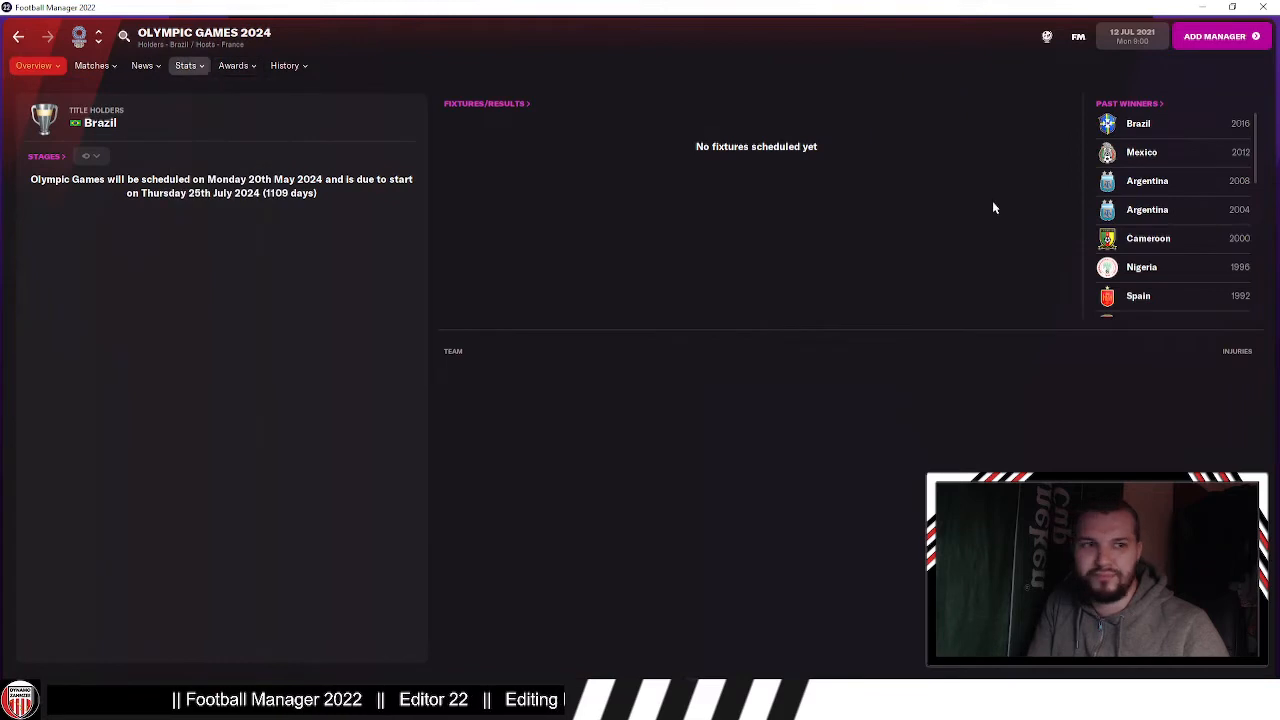
pyautogui.scroll(-8, 1197, 156)
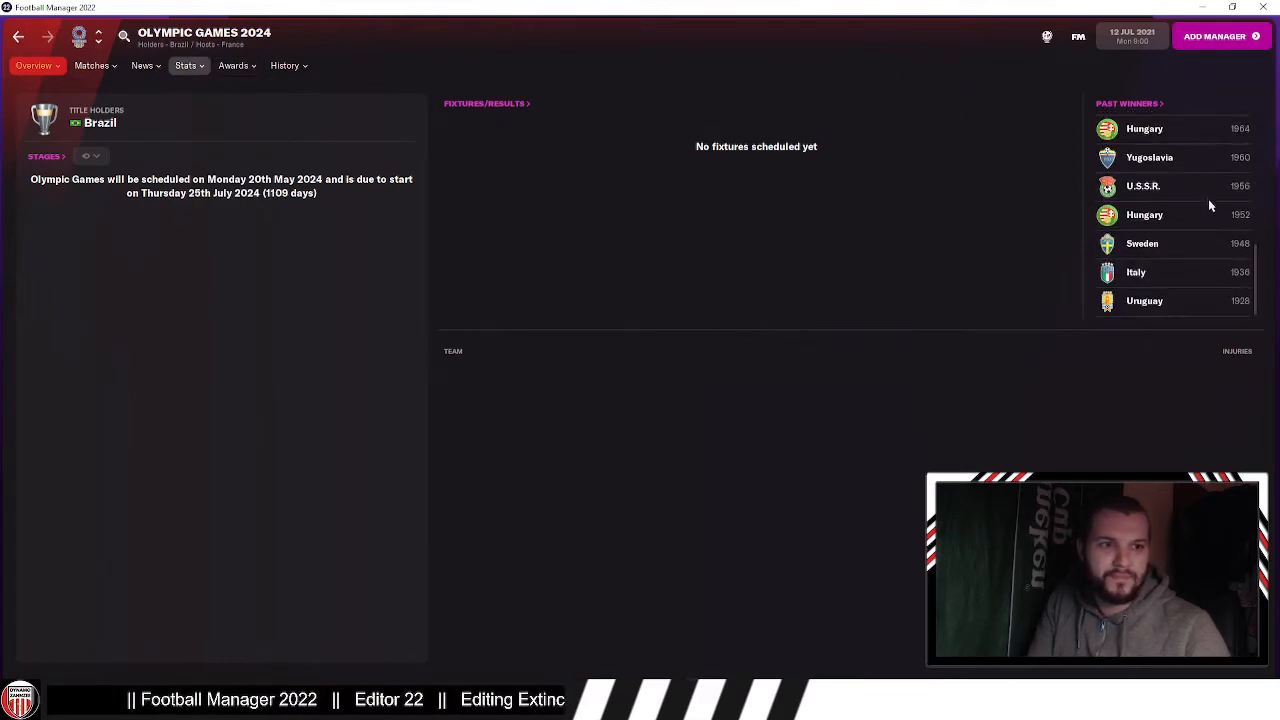
# Step: Examine the Olympic Games' past winners for extinct nations, going through the list between the 1928 and 2016 tournaments
pyautogui.scroll(2, 1208, 204)
pyautogui.scroll(4, 1208, 204)
pyautogui.scroll(-2, 1208, 205)
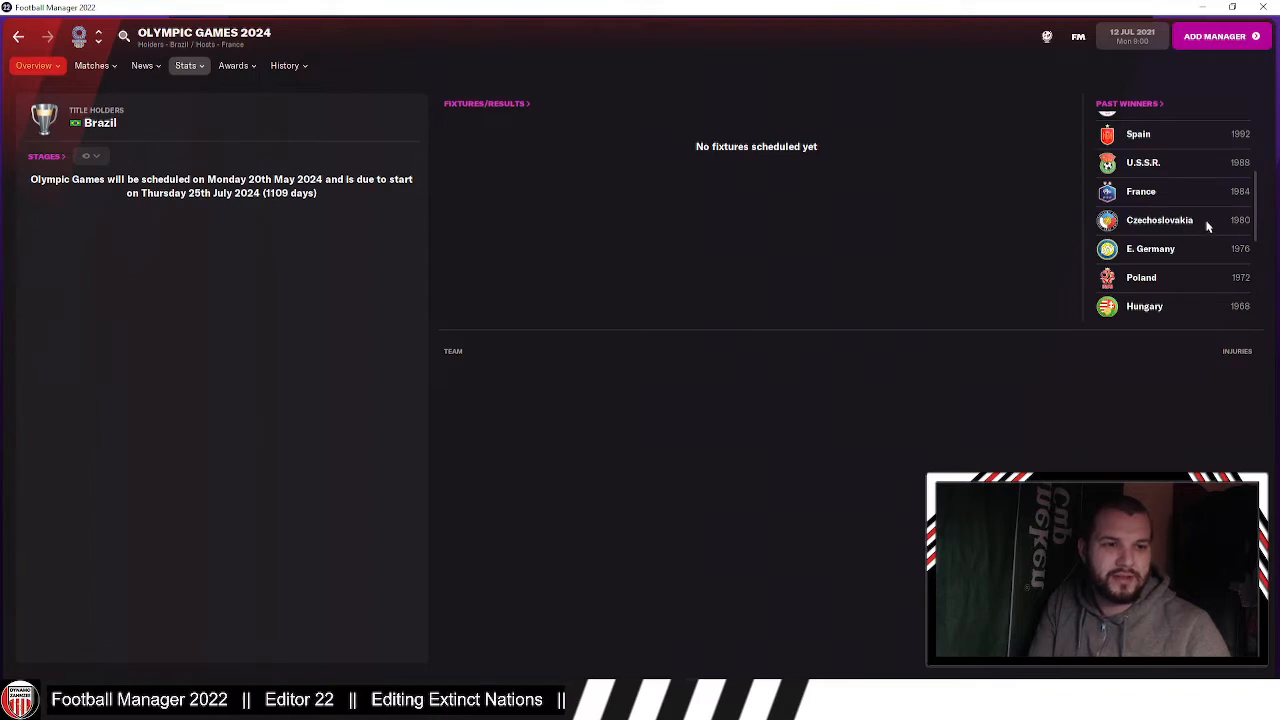
pyautogui.scroll(3, 1207, 227)
pyautogui.scroll(-3, 1205, 205)
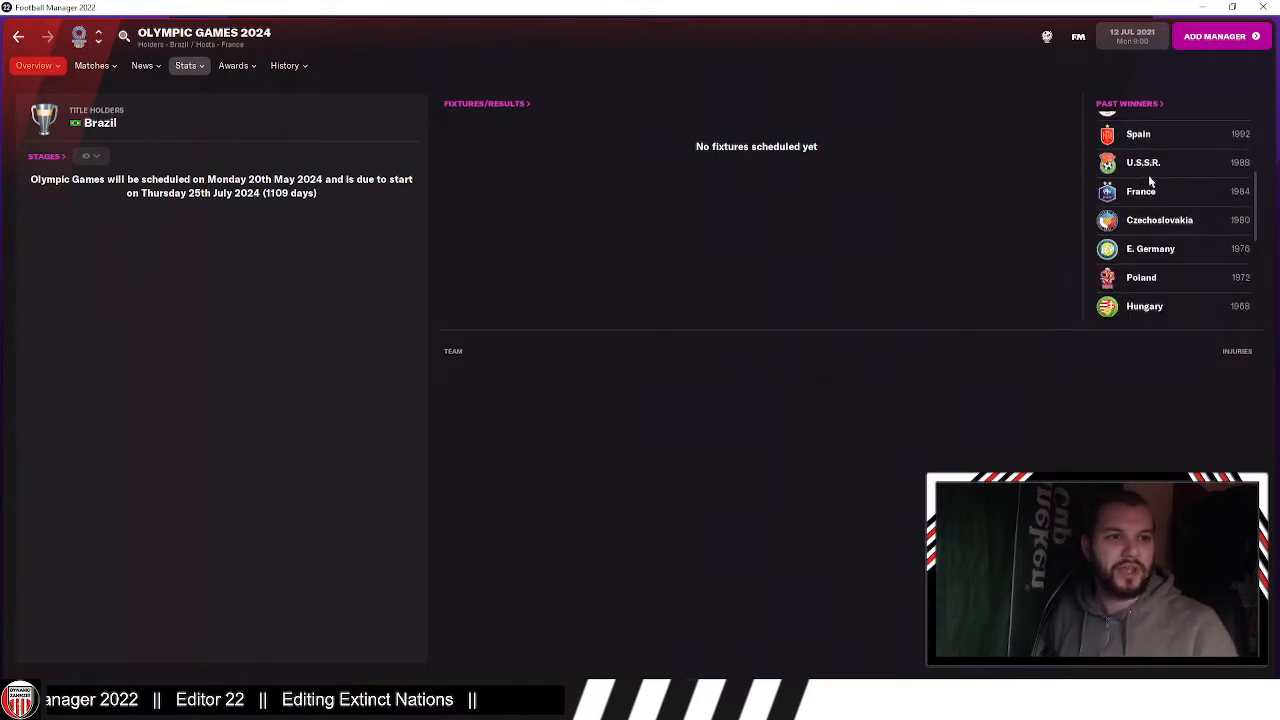
pyautogui.scroll(-2, 1205, 230)
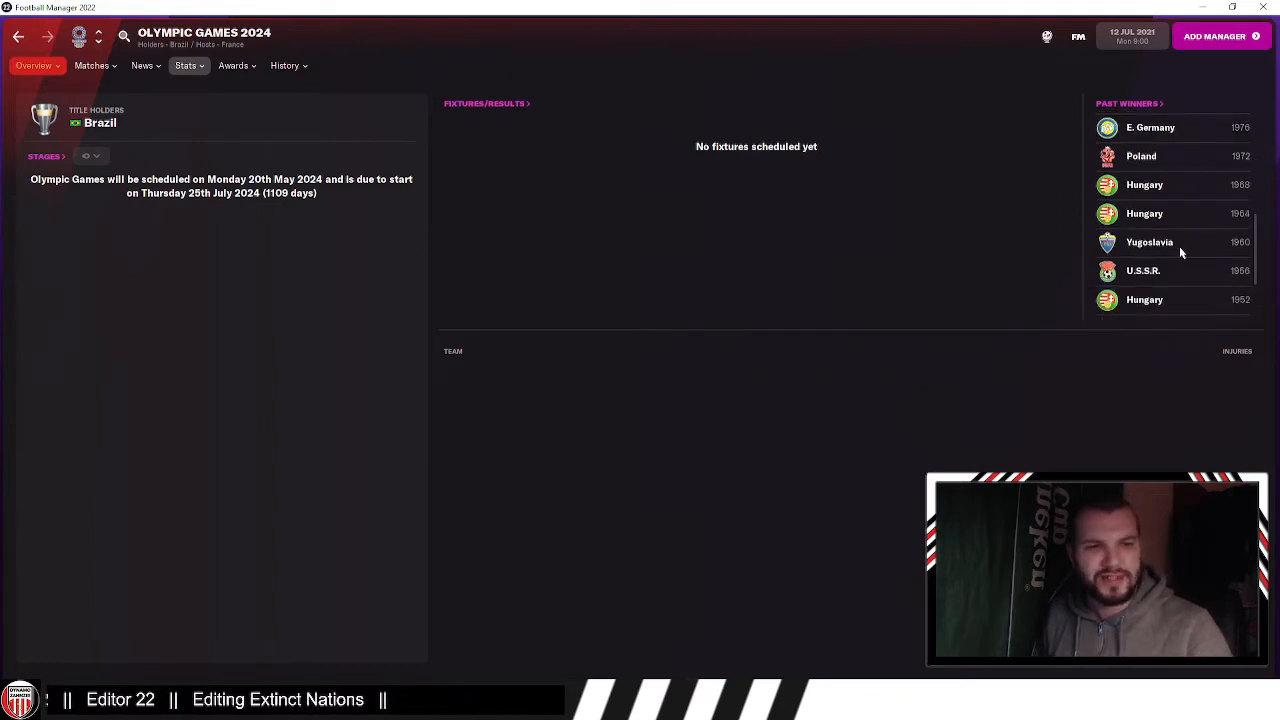
pyautogui.scroll(-2, 1179, 246)
pyautogui.scroll(7, 1215, 241)
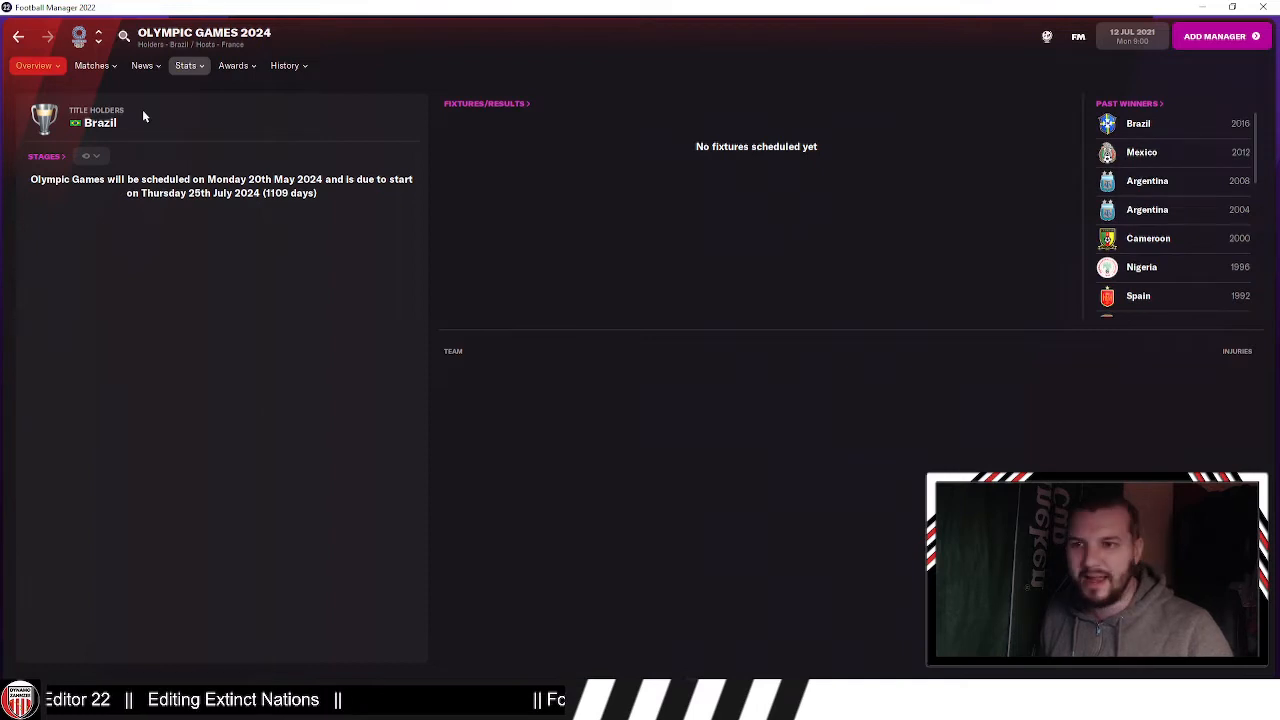
# Step: View the Olympic Games stages and go back through the page history to Arsenal's general overview
pyautogui.moveTo(60, 70)
pyautogui.click(50, 108)
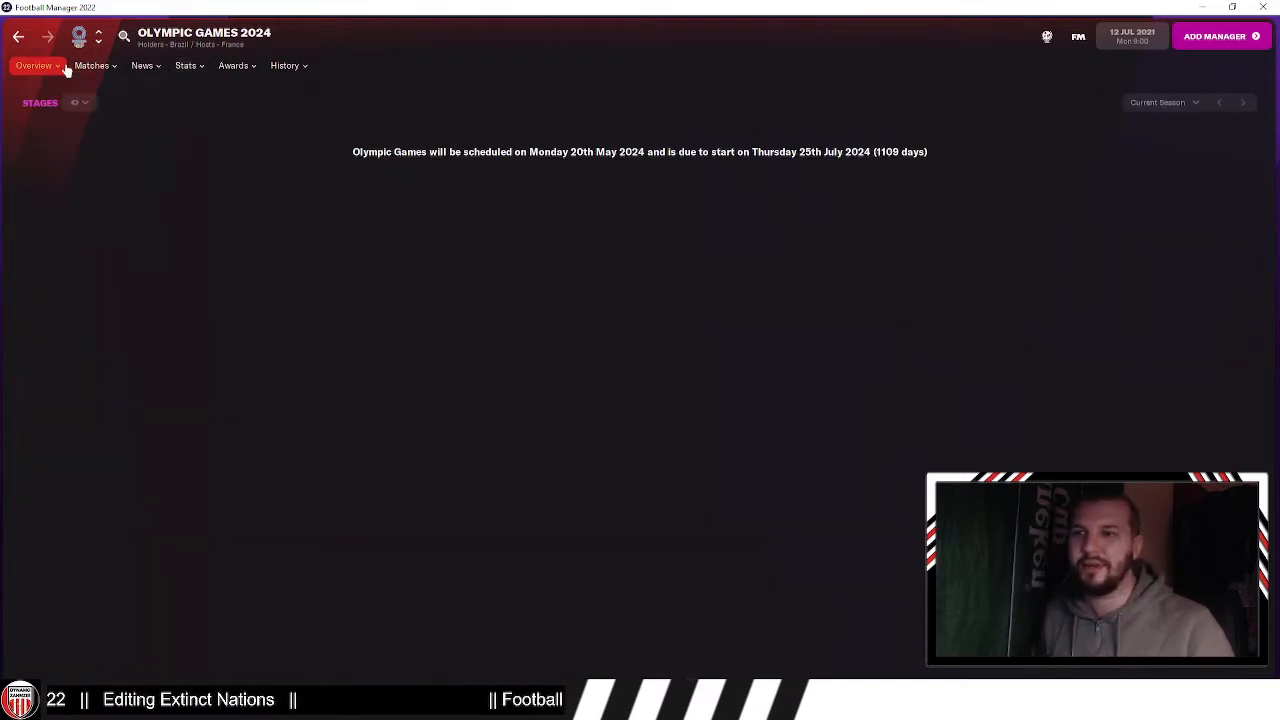
pyautogui.click(17, 38)
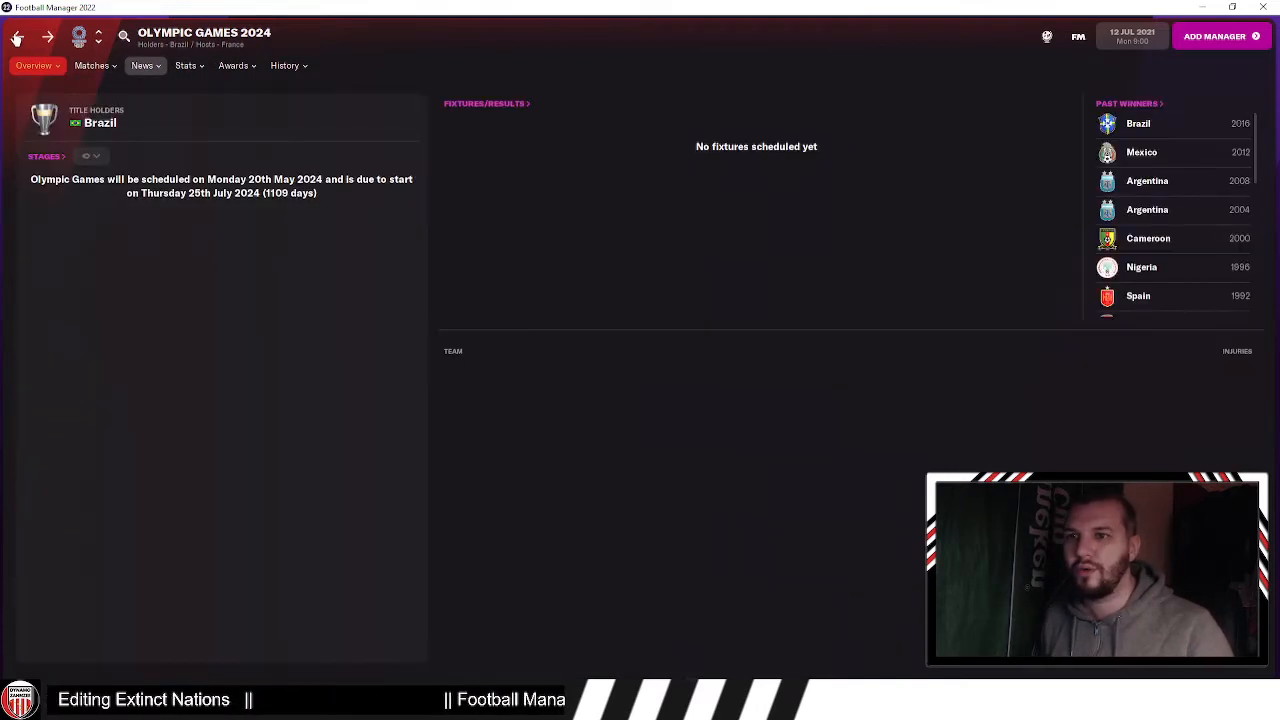
pyautogui.rightClick(17, 40)
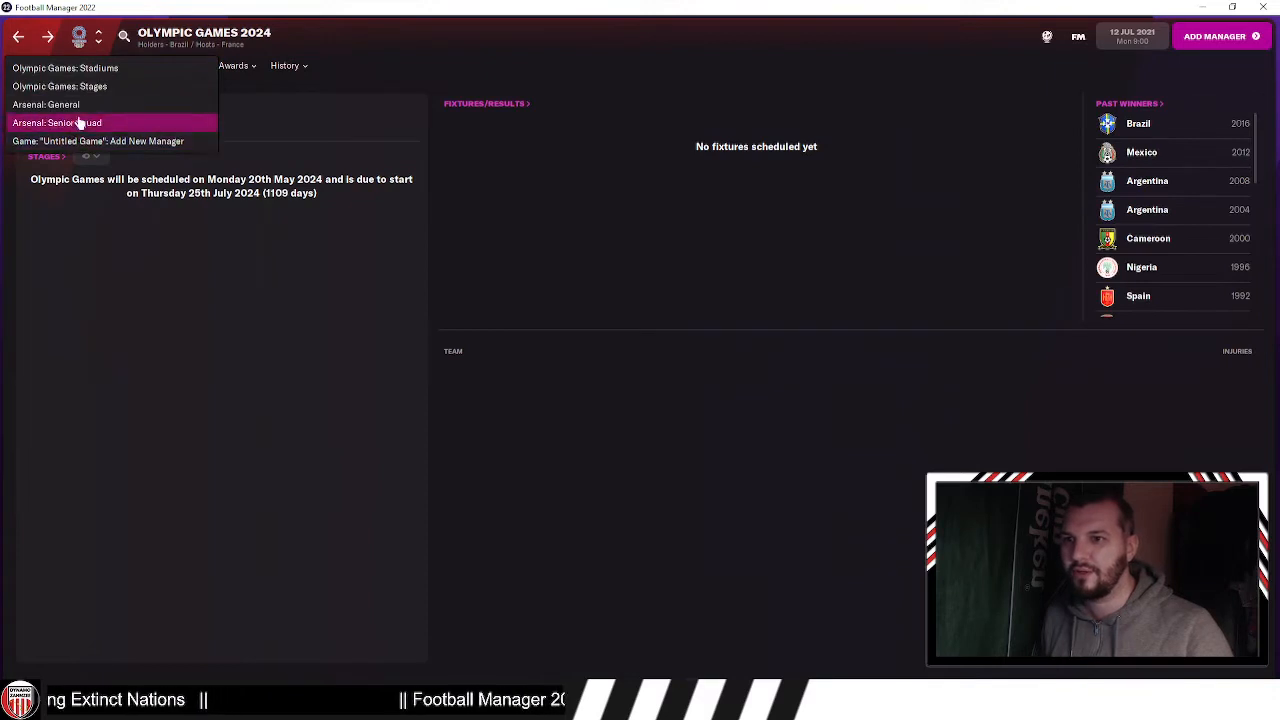
pyautogui.click(80, 106)
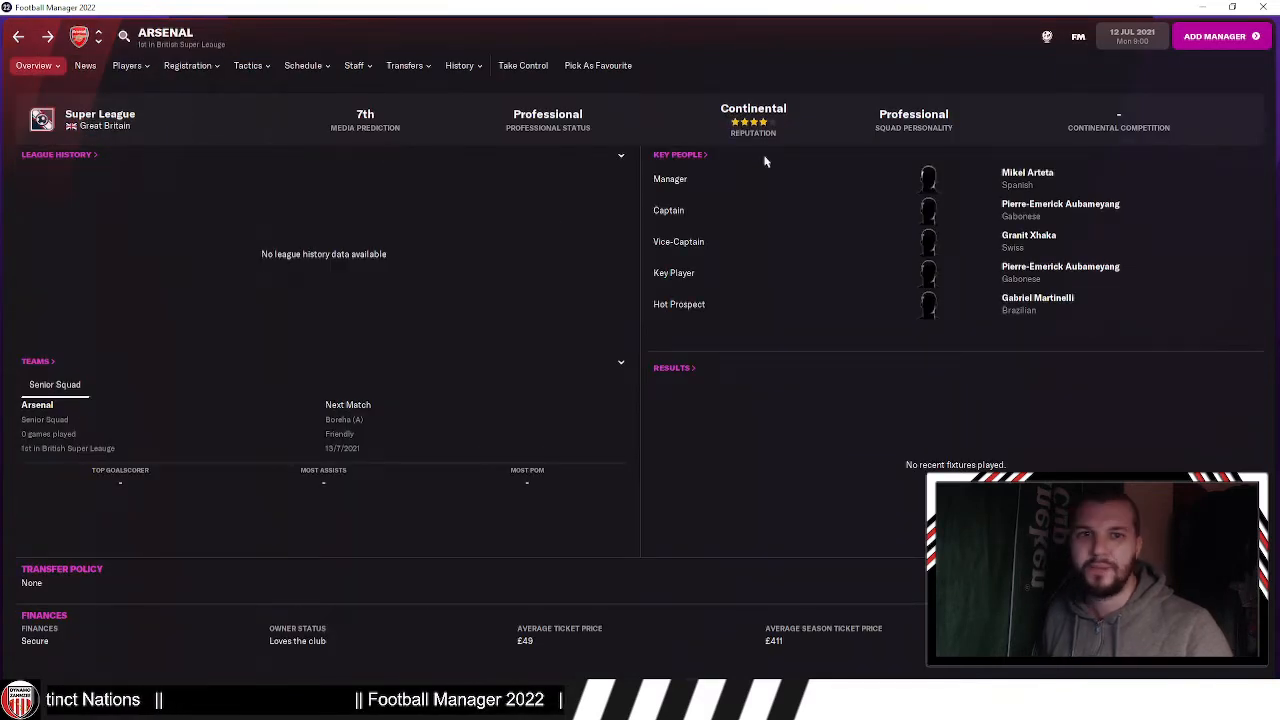
# Step: Open the British Super Leauge from Arsenal's page, review its competition rules and return to the league table
pyautogui.click(186, 44)
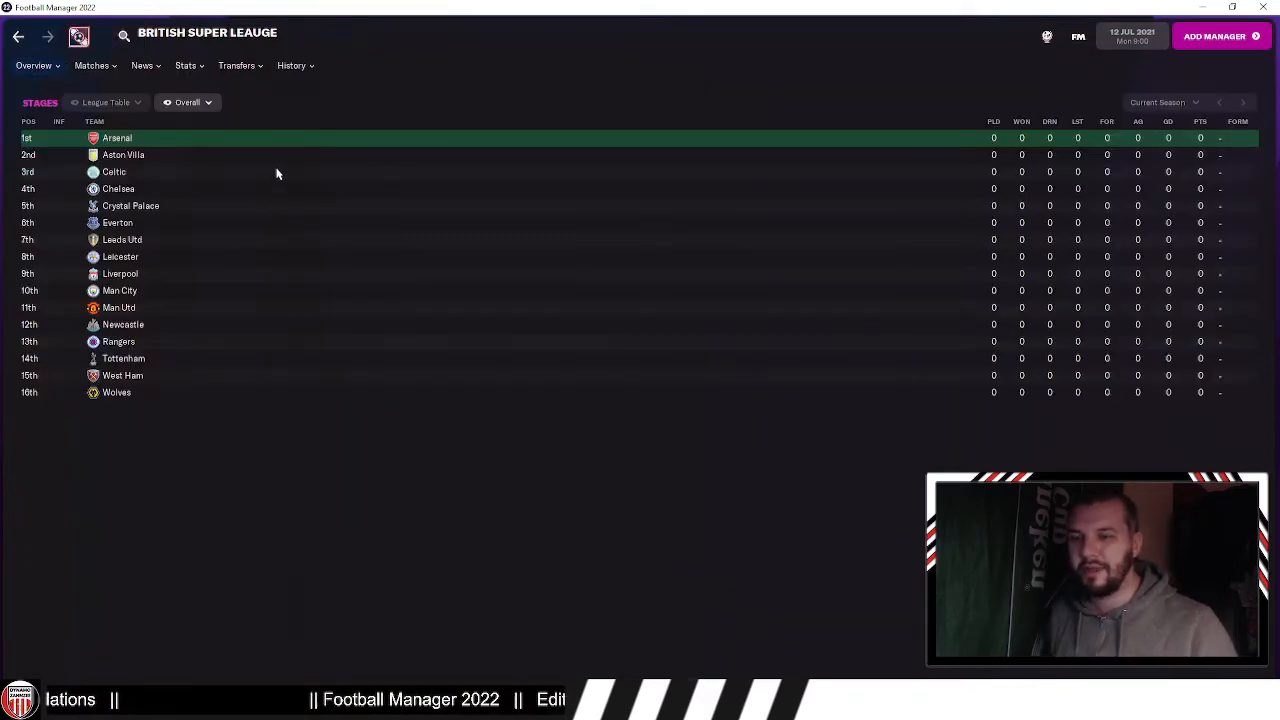
pyautogui.click(36, 66)
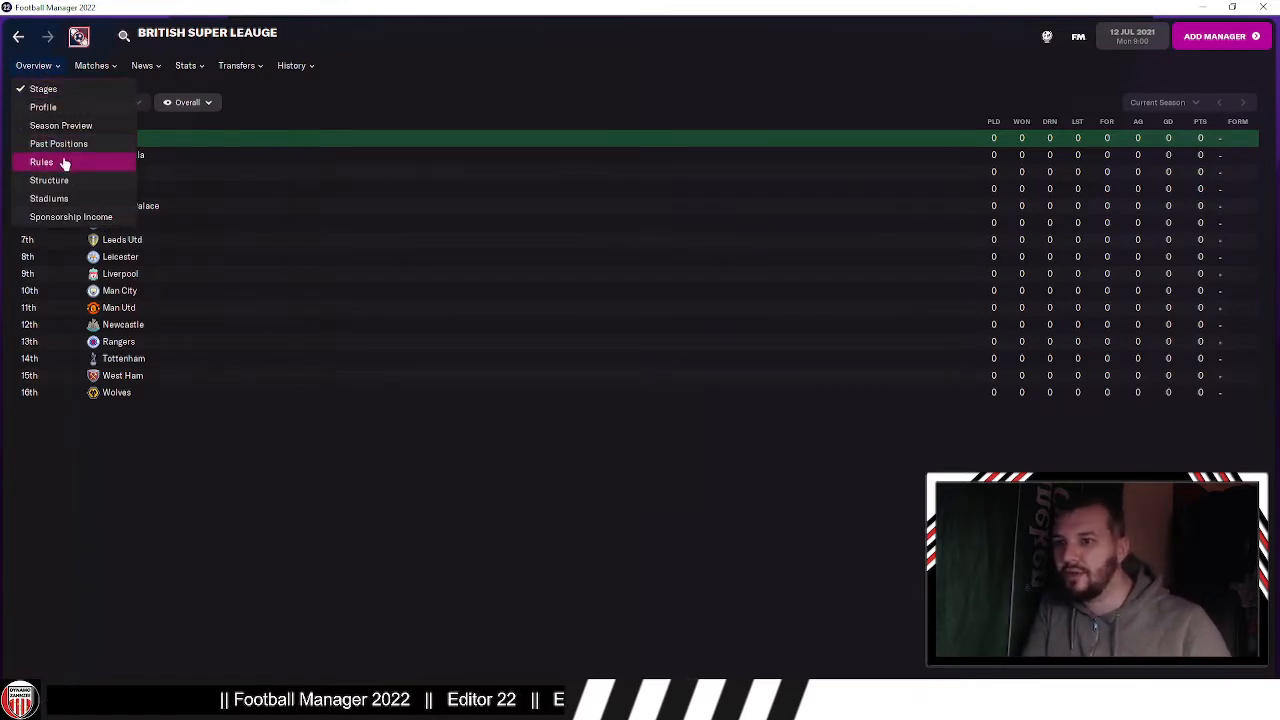
pyautogui.click(58, 162)
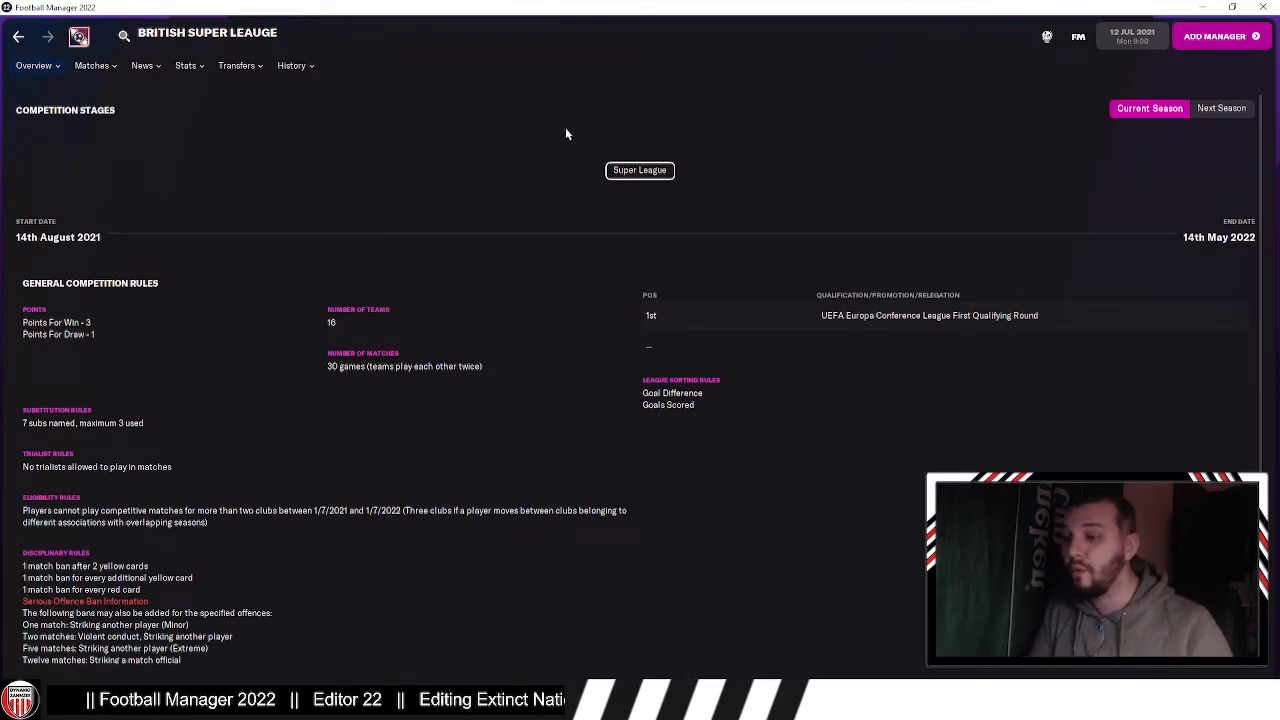
pyautogui.click(18, 38)
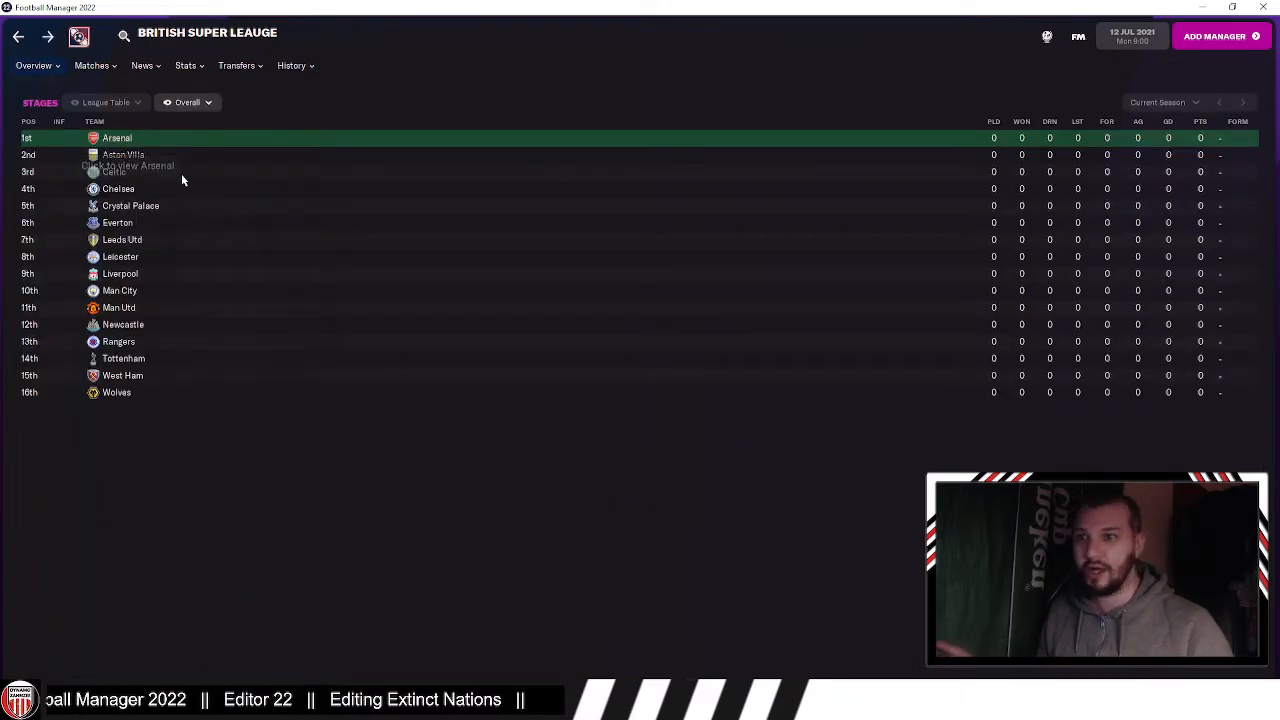
# Step: Open Europe's nation club coefficients, look through the whole ranking and sort it by nation name
pyautogui.click(1047, 37)
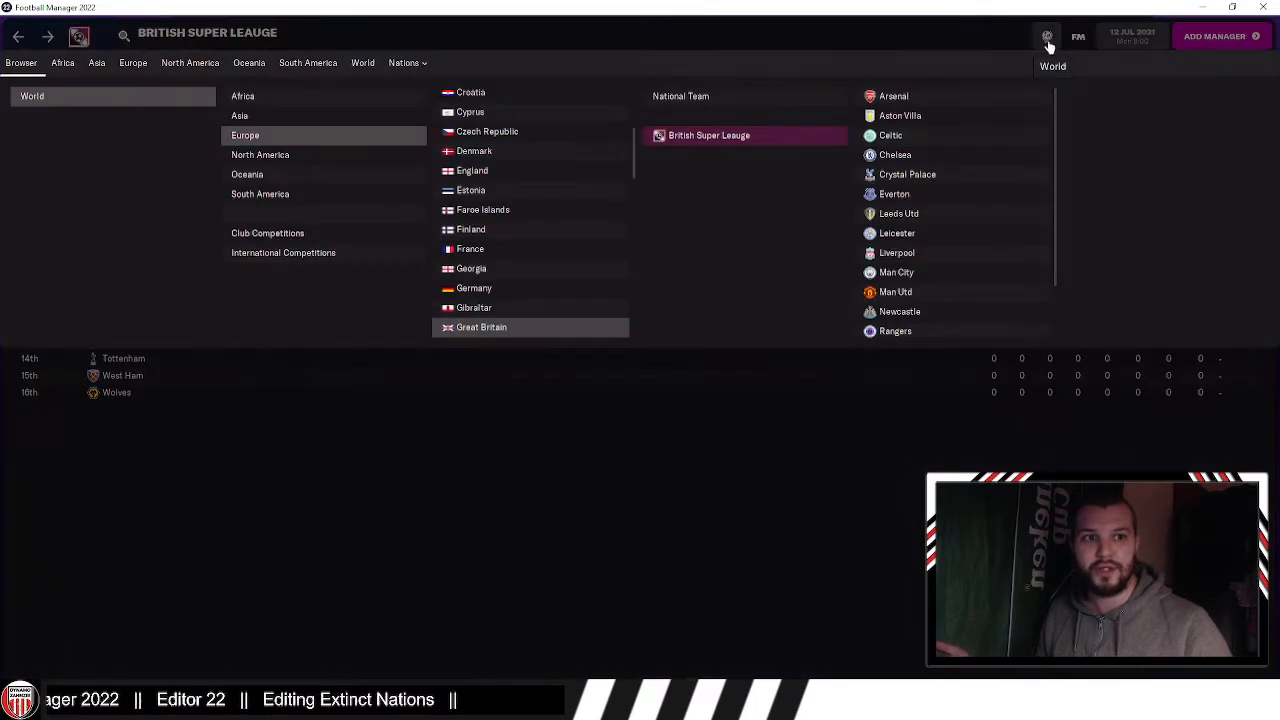
pyautogui.click(231, 139)
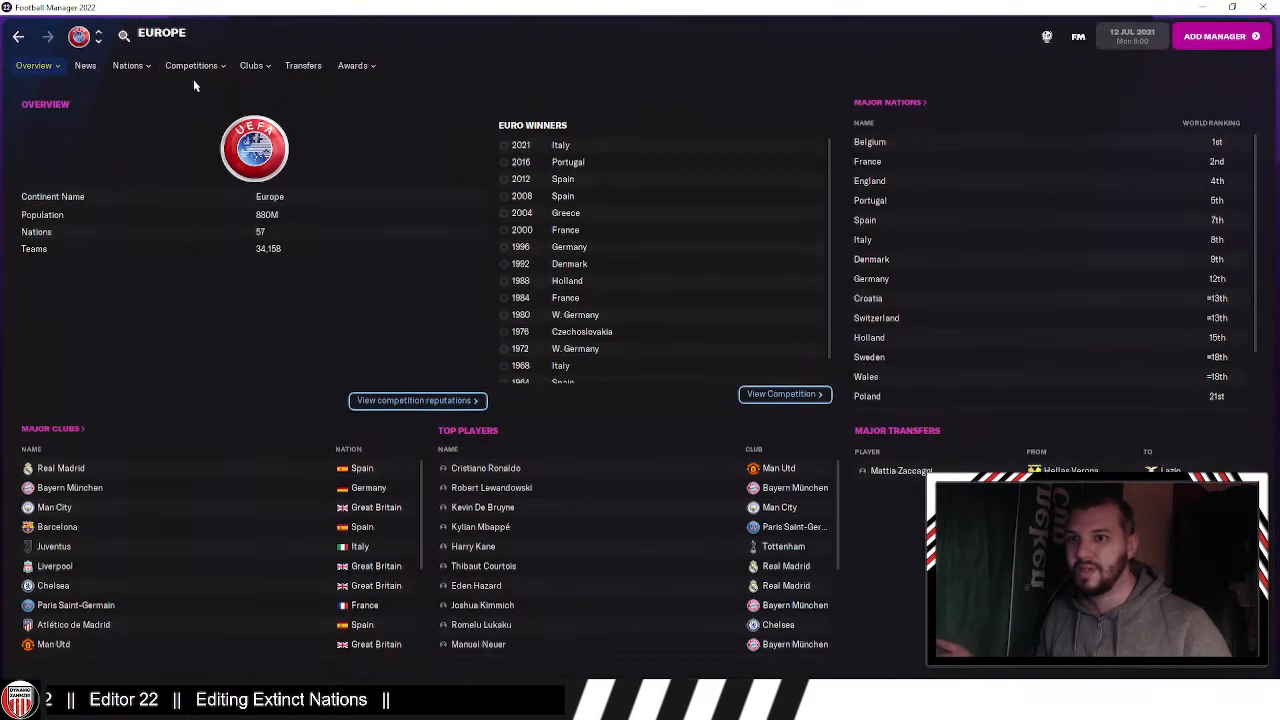
pyautogui.moveTo(130, 66)
pyautogui.click(157, 107)
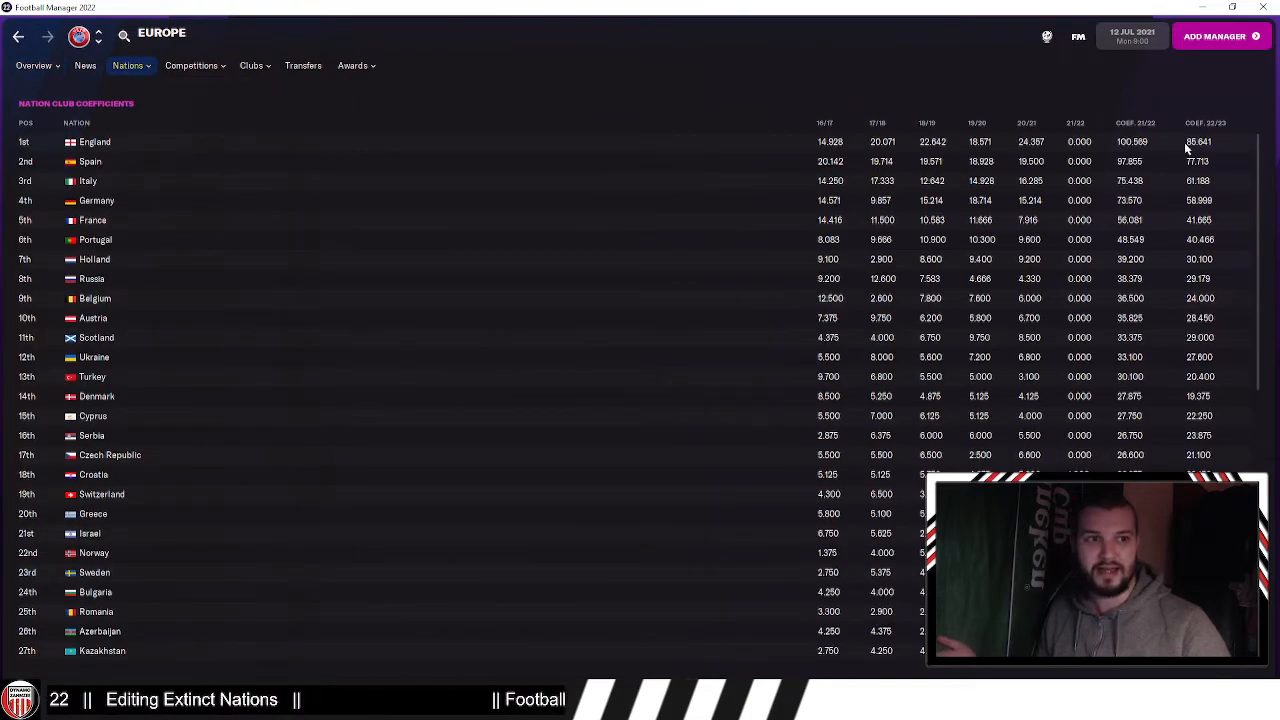
pyautogui.scroll(-9, 303, 234)
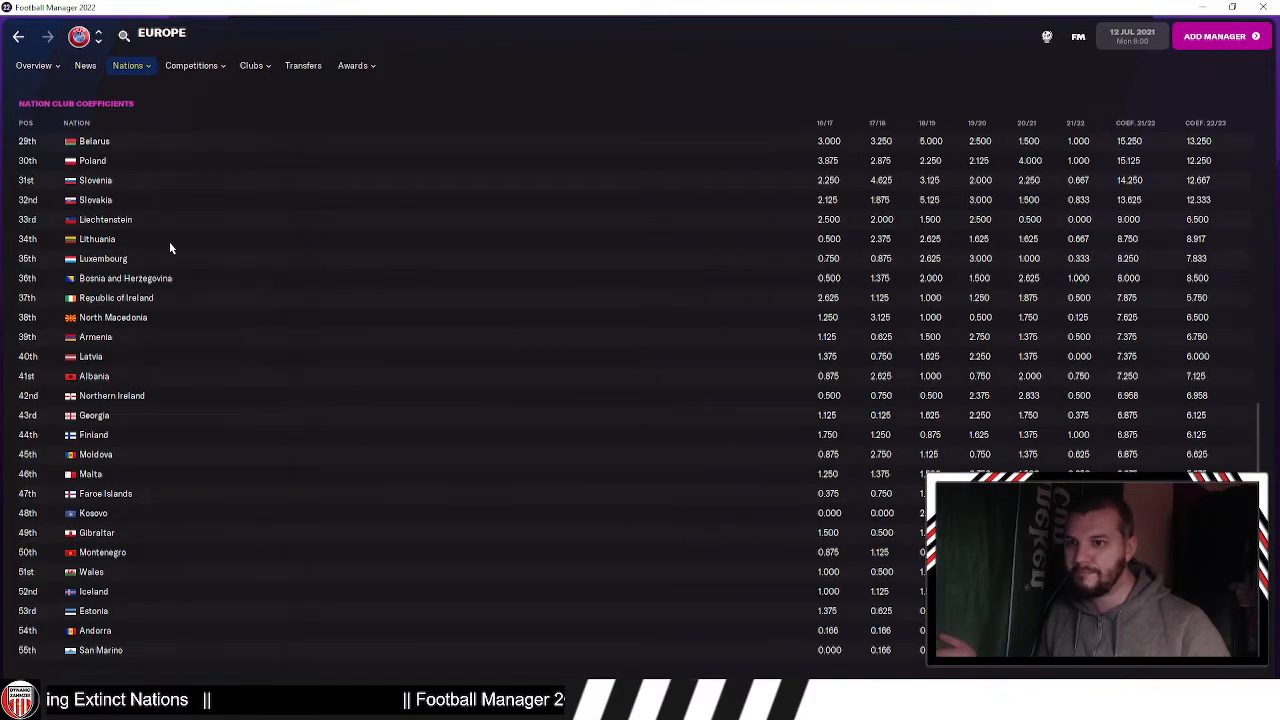
pyautogui.scroll(9, 207, 305)
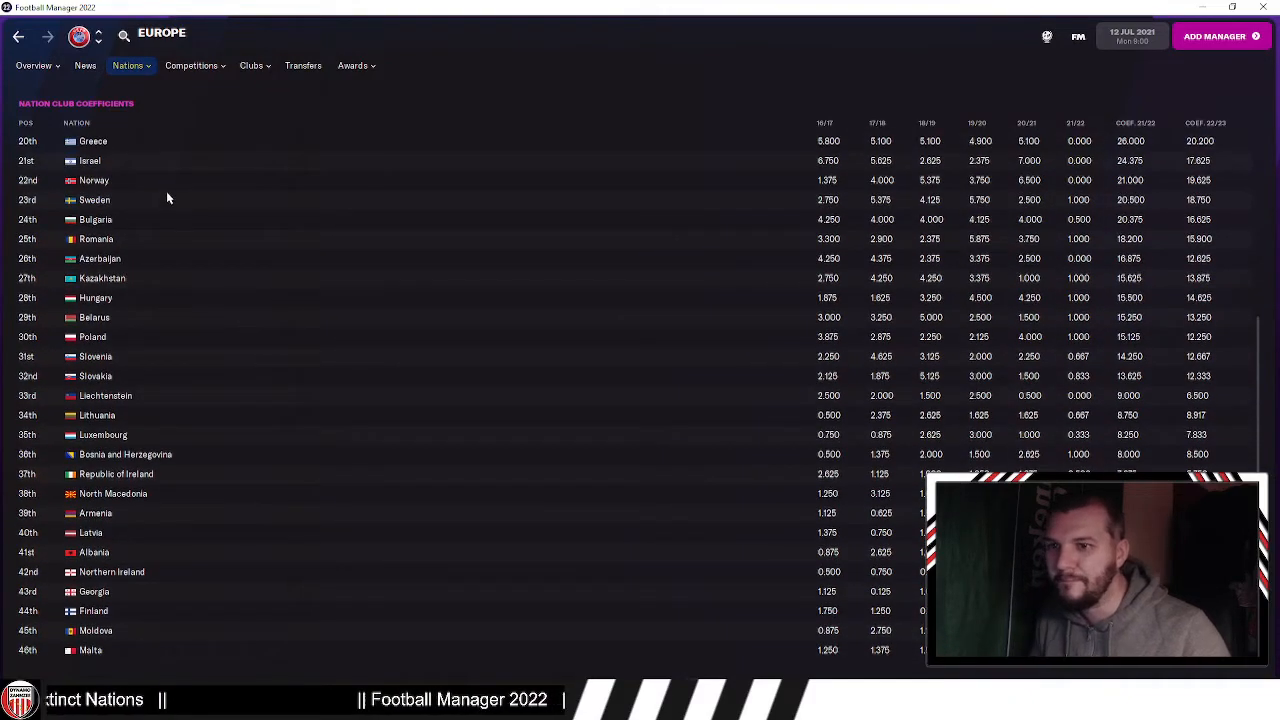
pyautogui.click(98, 128)
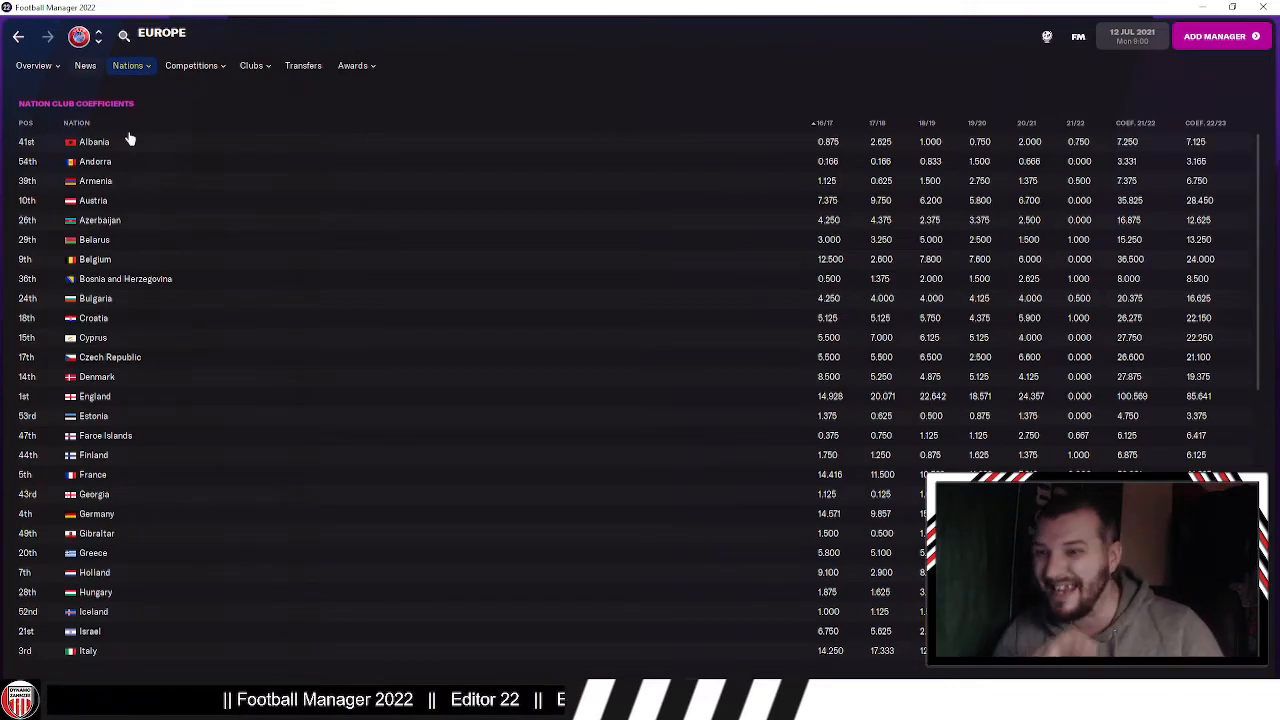
# Step: Switch to Editor 2022, open Great Britain's information from the British Super Leauge and enable Worldwide Governing Body Full Member
pyautogui.hotkey('alt', 'Tab')
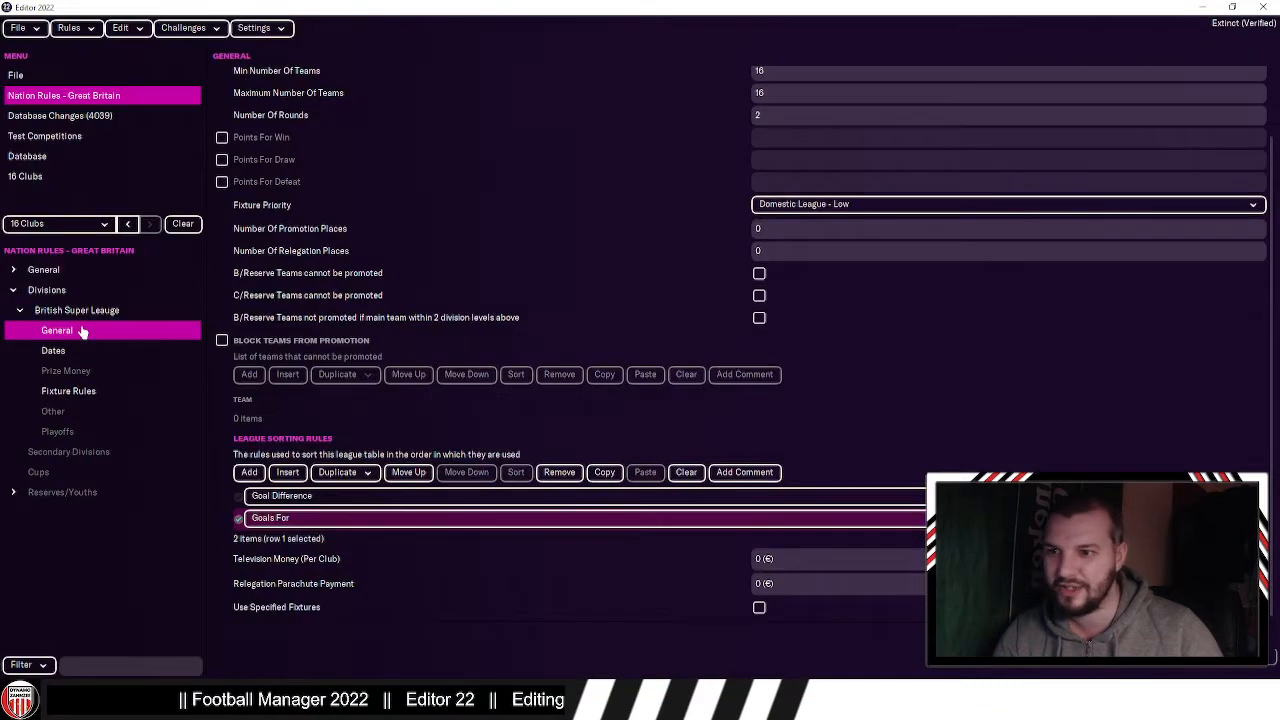
pyautogui.scroll(2, 643, 228)
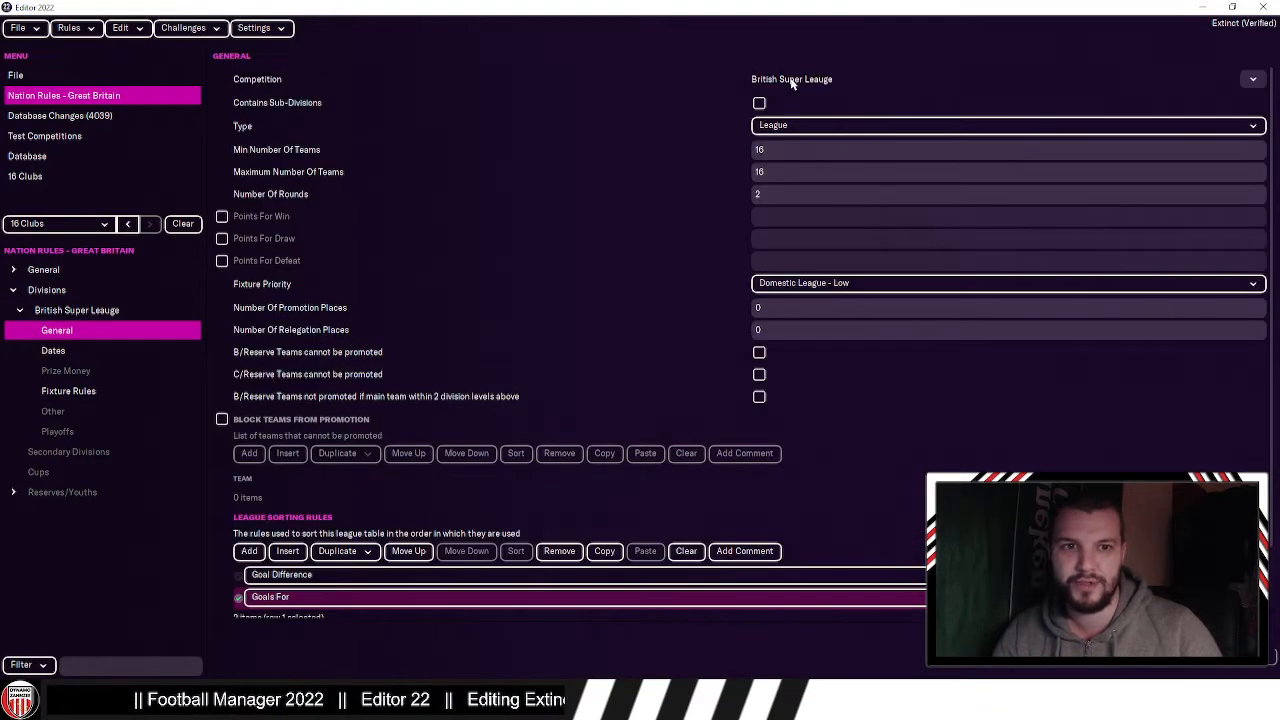
pyautogui.click(791, 80)
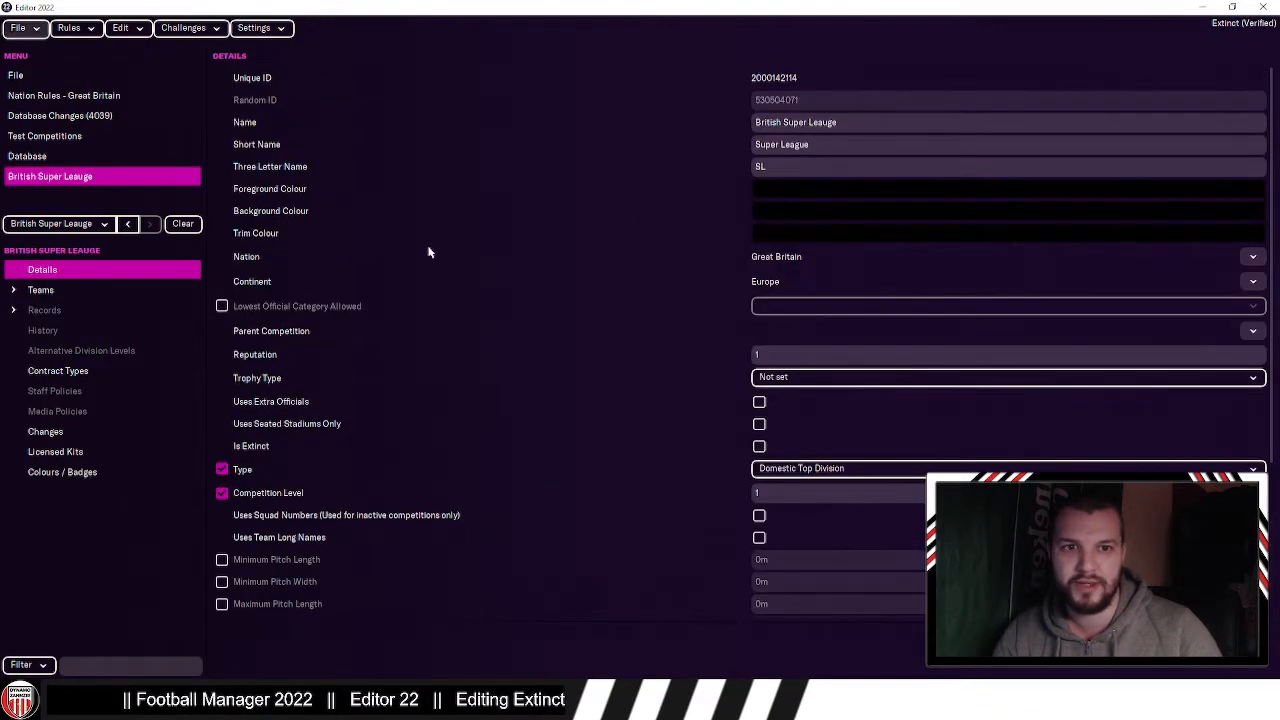
pyautogui.click(776, 257)
pyautogui.click(131, 309)
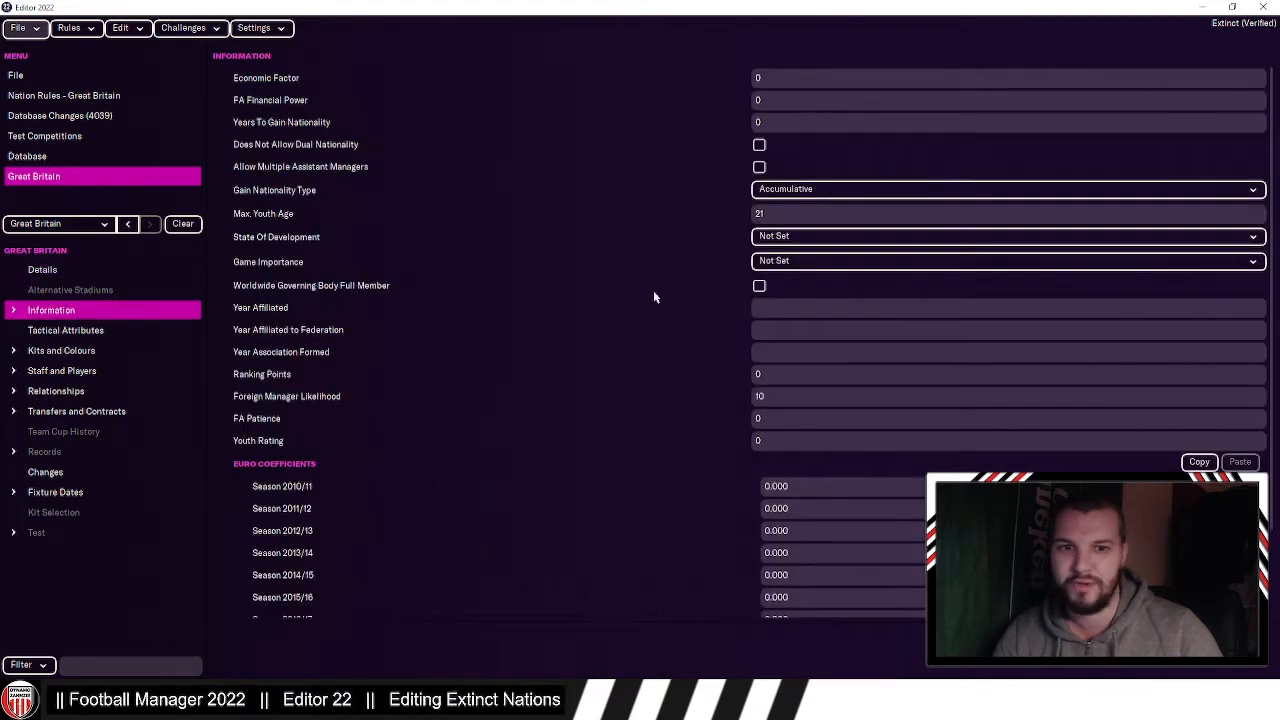
pyautogui.click(758, 287)
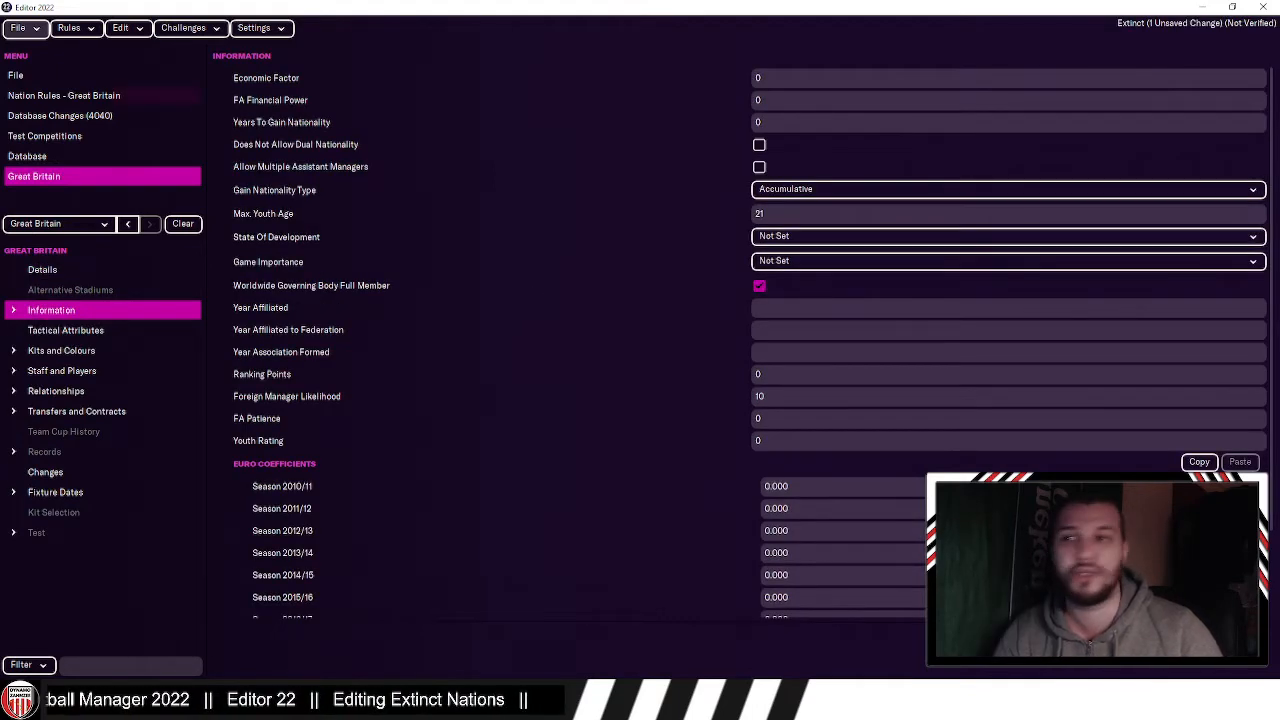
# Step: Test the Great Britain nation rules and save the editor data
pyautogui.click(80, 29)
pyautogui.click(106, 145)
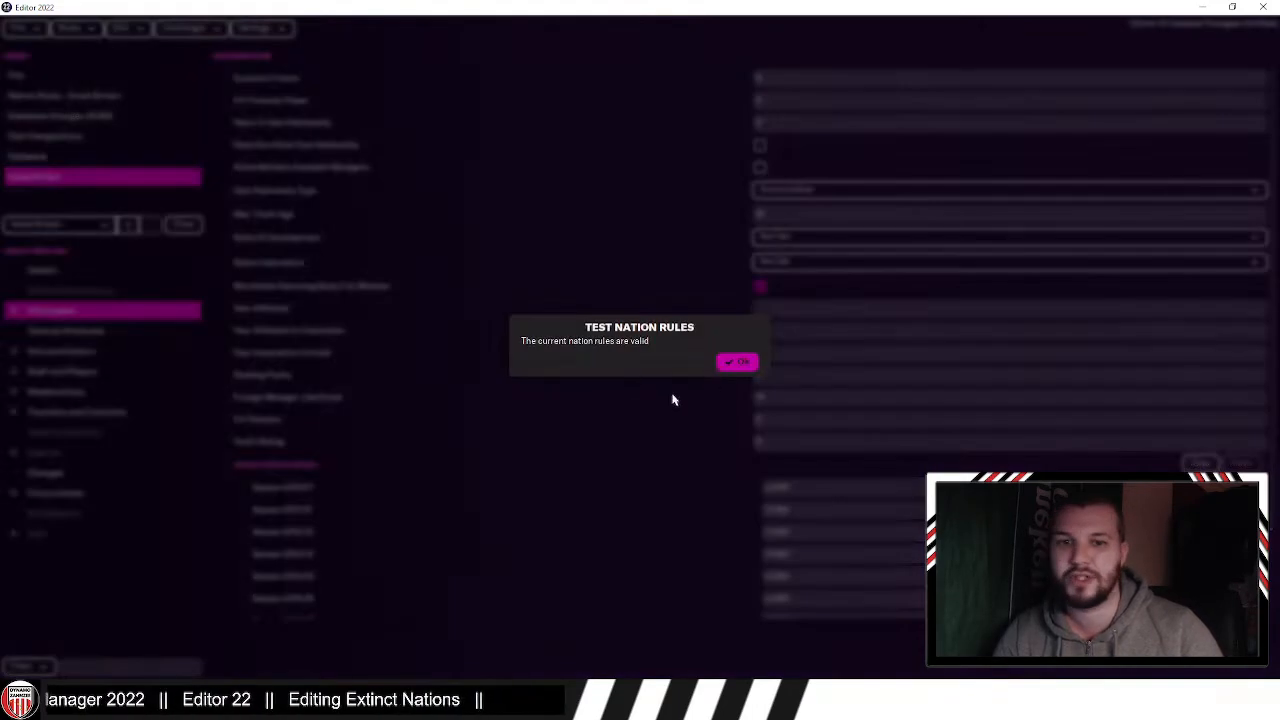
pyautogui.click(724, 366)
pyautogui.click(20, 28)
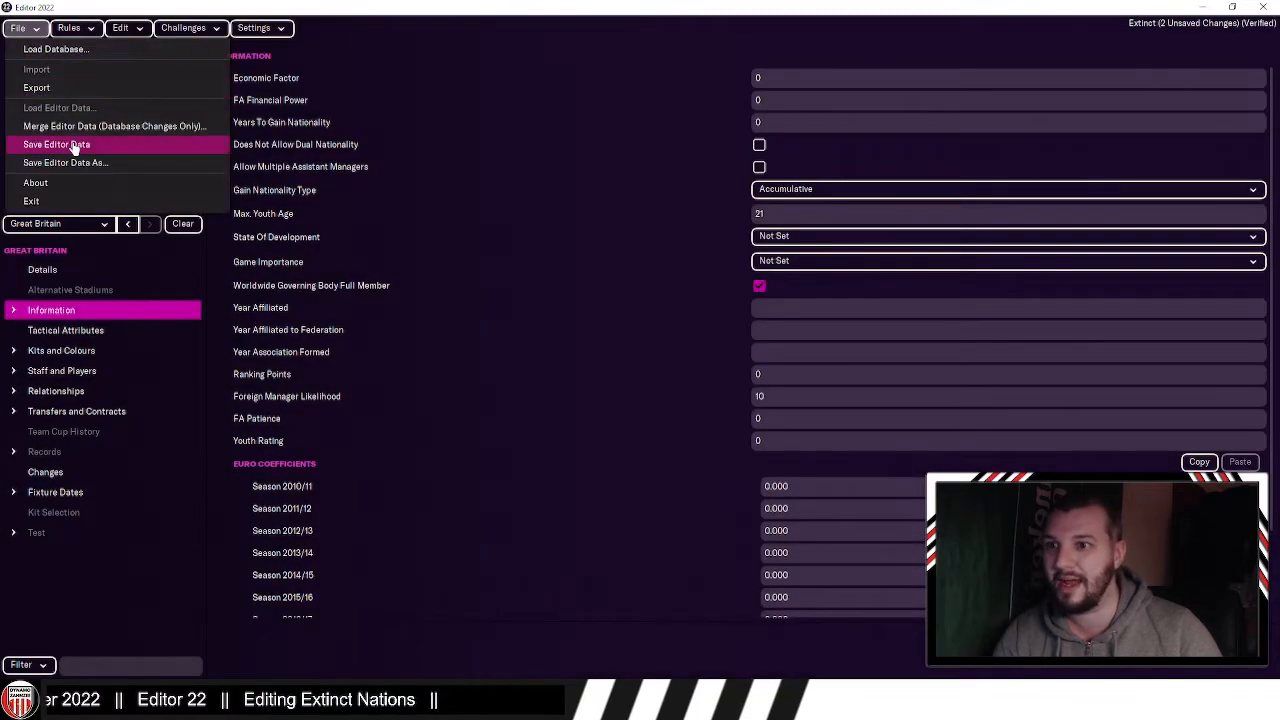
pyautogui.click(734, 362)
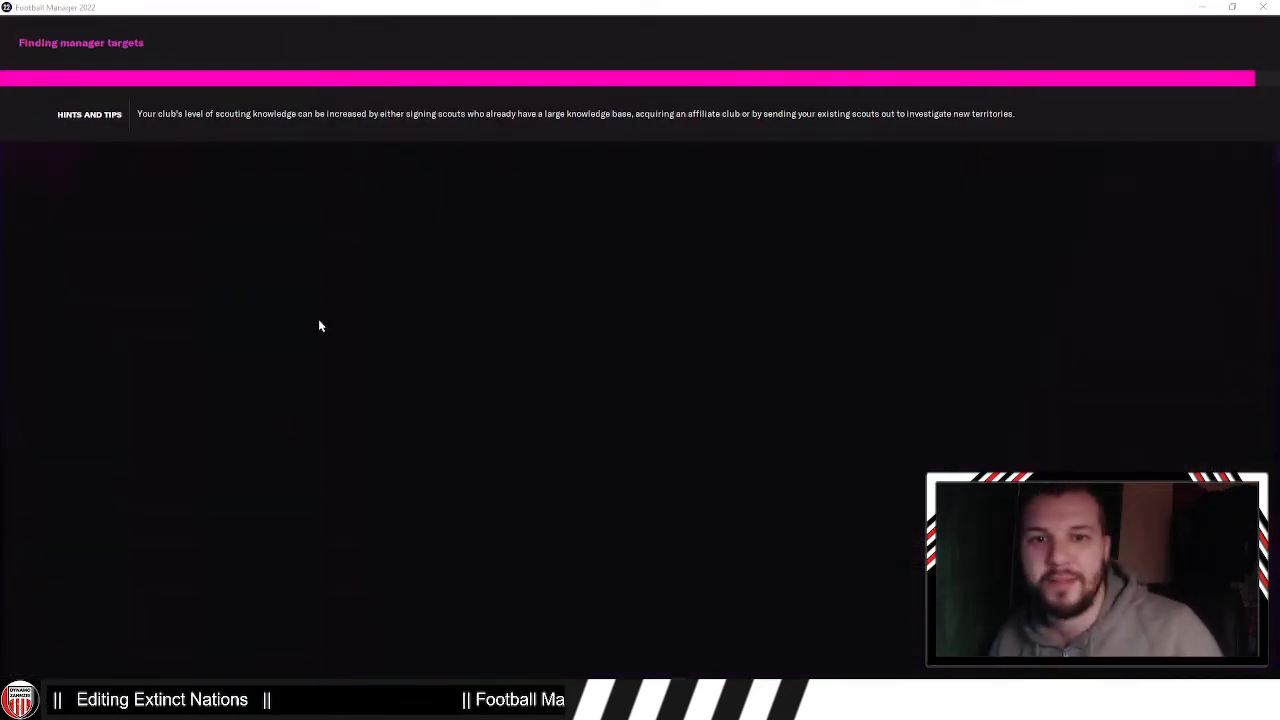
# Step: Back in Football Manager 2022, proceed to team selection in the new game and bring up Crystal Palace's general overview
pyautogui.click(572, 564)
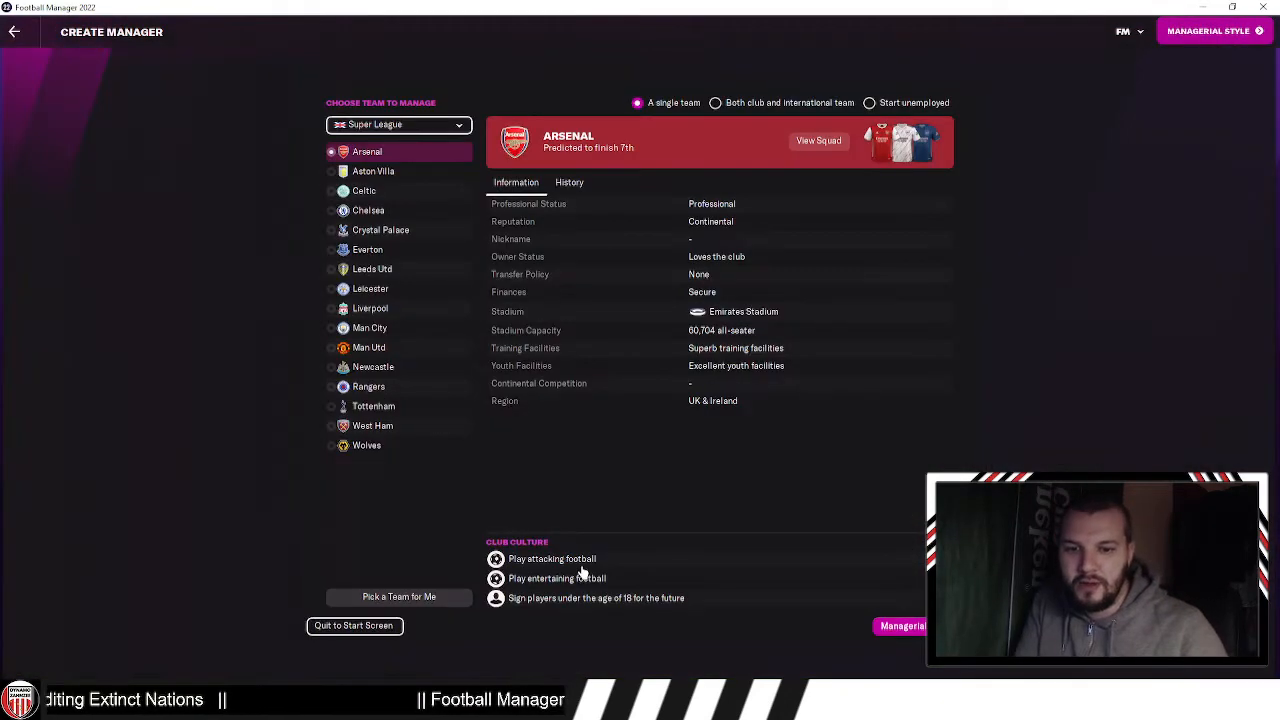
pyautogui.doubleClick(383, 231)
pyautogui.click(52, 67)
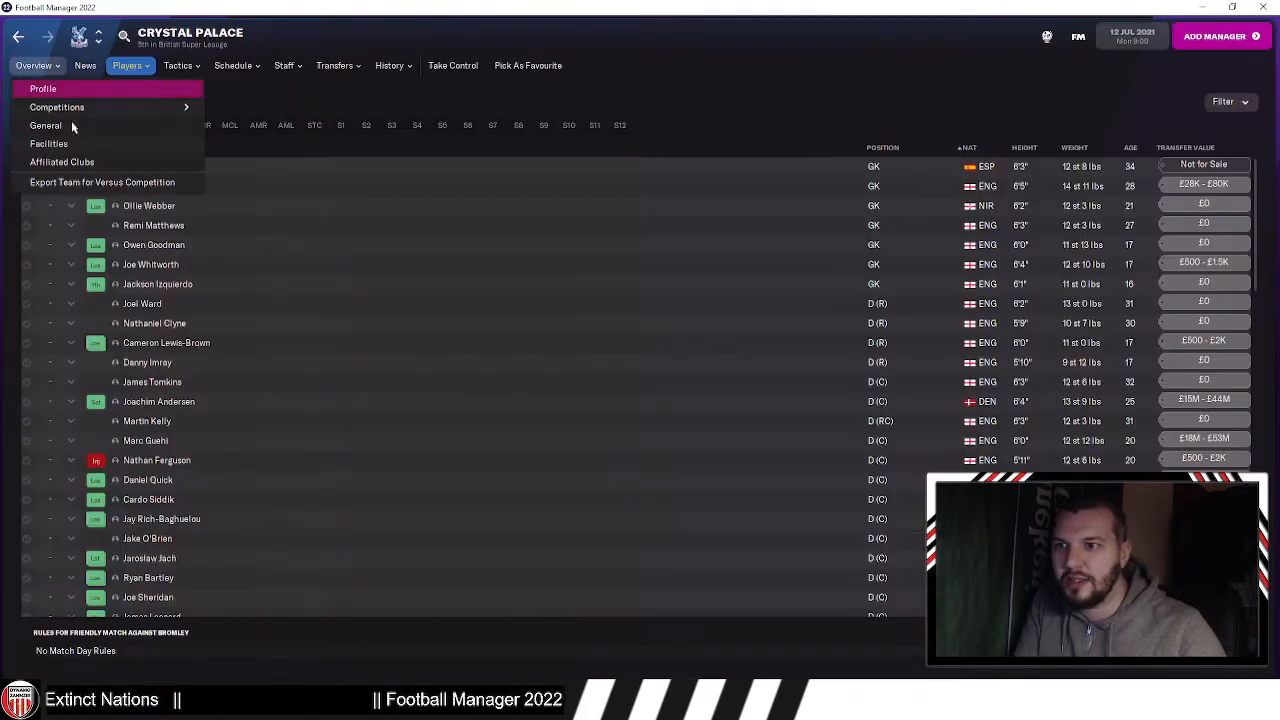
pyautogui.click(80, 126)
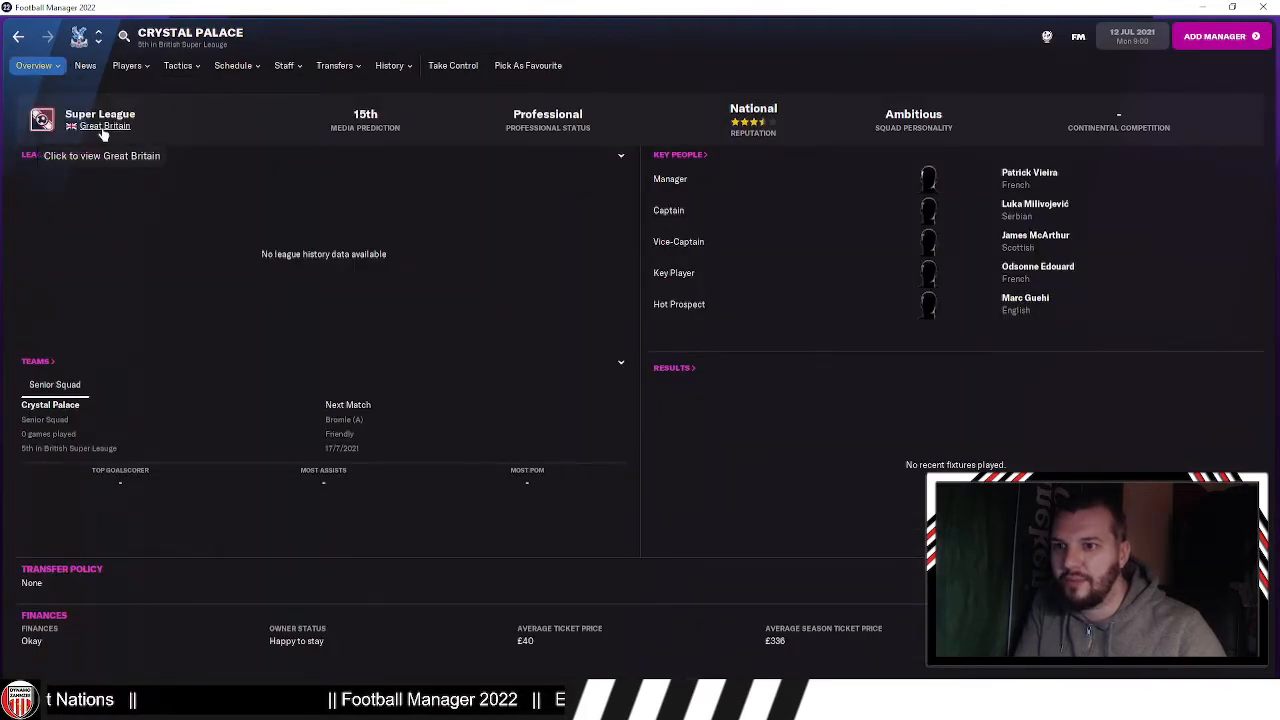
# Step: Open Europe's nation club coefficients in the new game, sort them by nation and check the list for Great Britain
pyautogui.click(1046, 40)
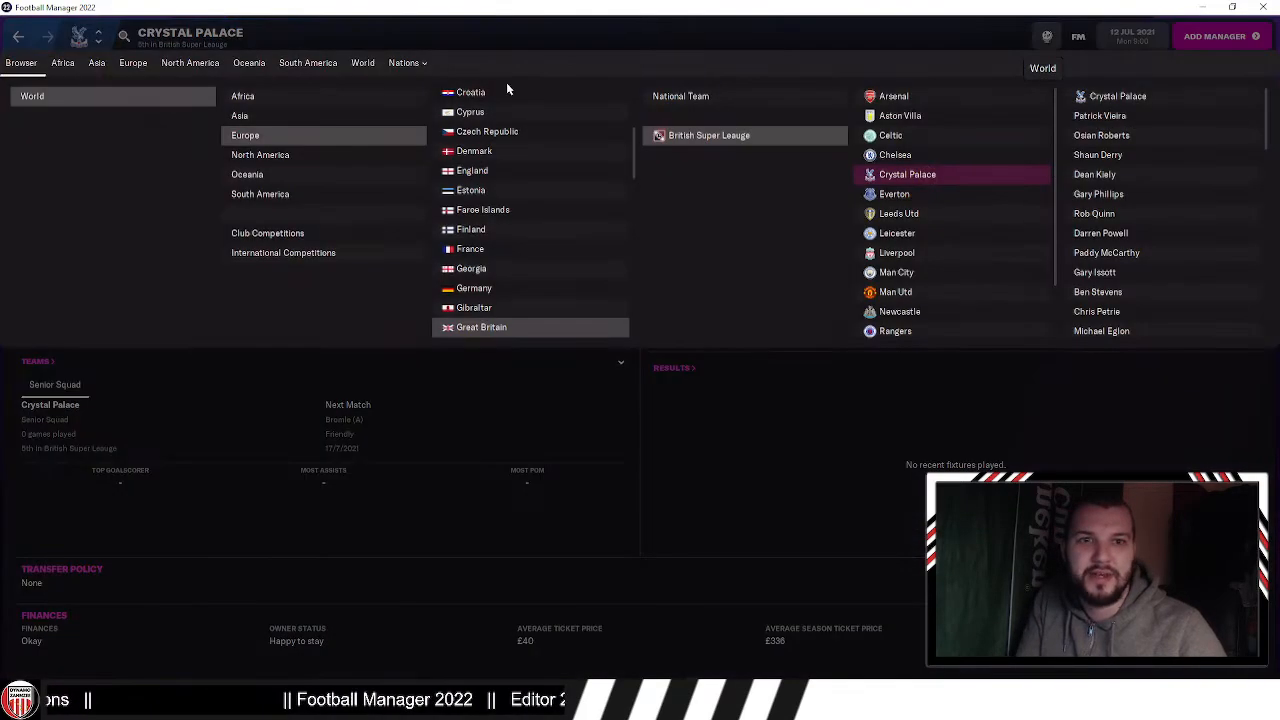
pyautogui.click(244, 135)
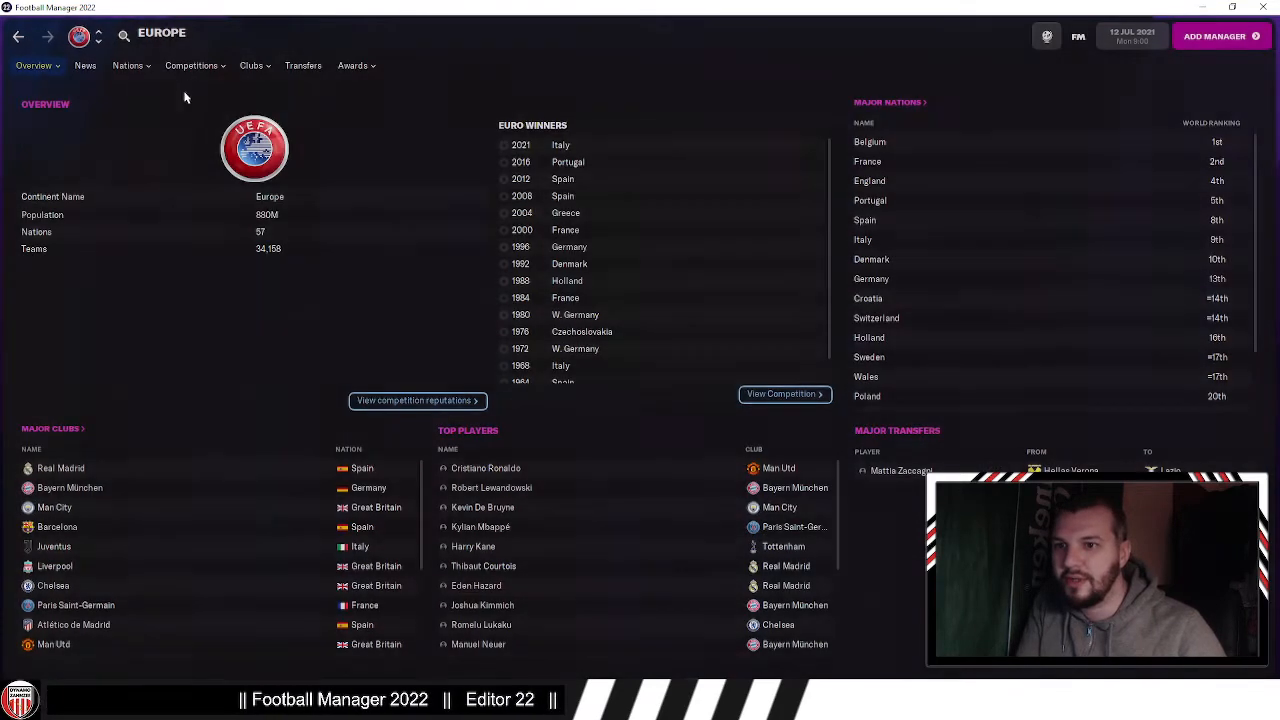
pyautogui.click(128, 65)
pyautogui.click(155, 108)
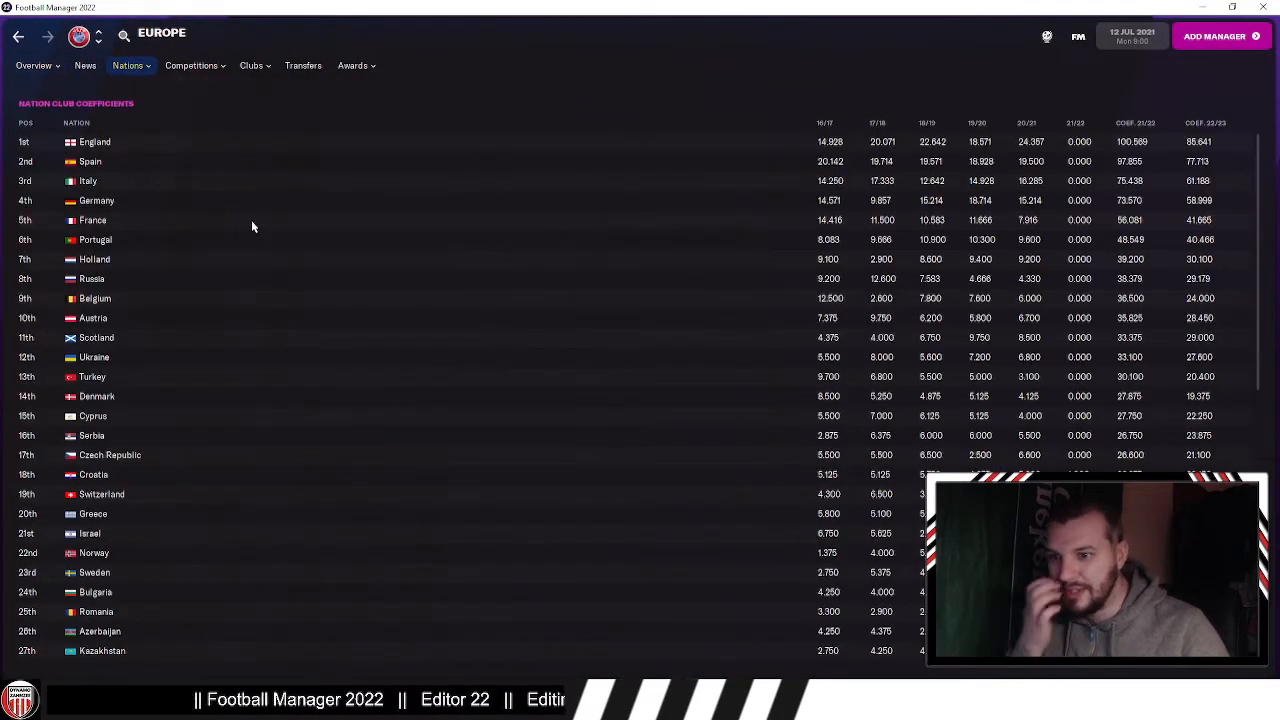
pyautogui.click(98, 125)
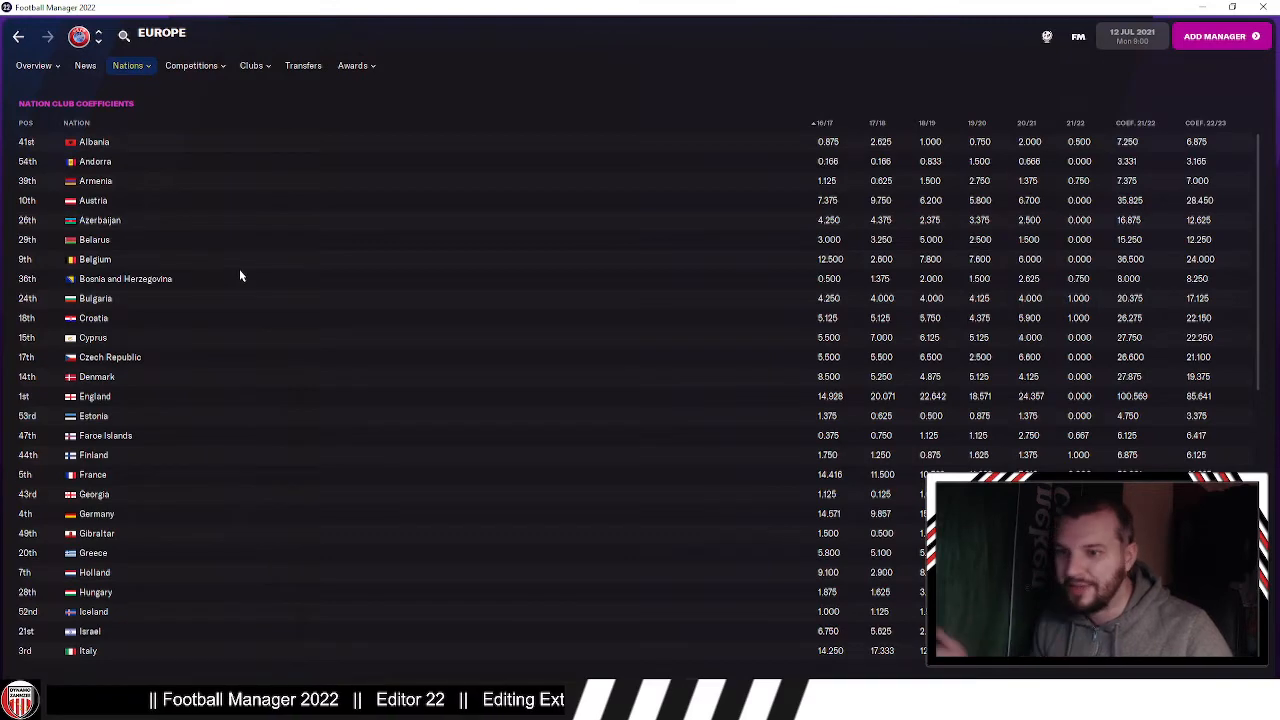
pyautogui.scroll(-5, 222, 296)
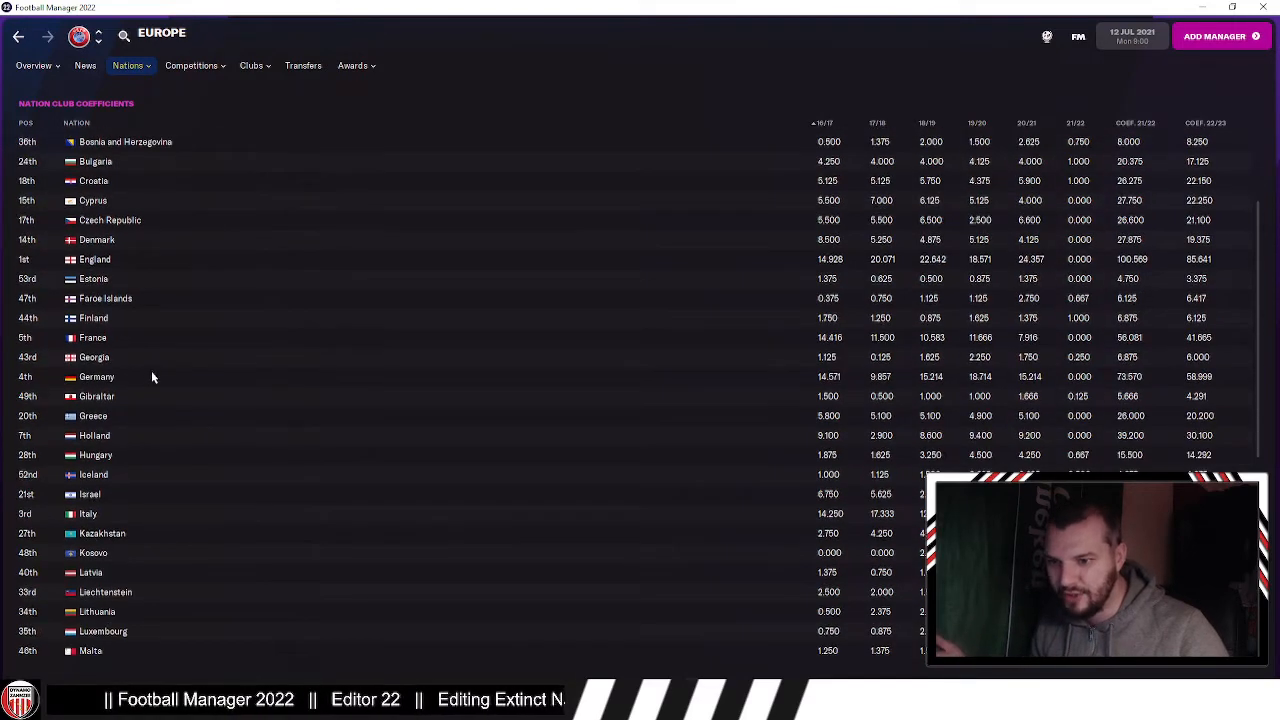
pyautogui.scroll(5, 176, 334)
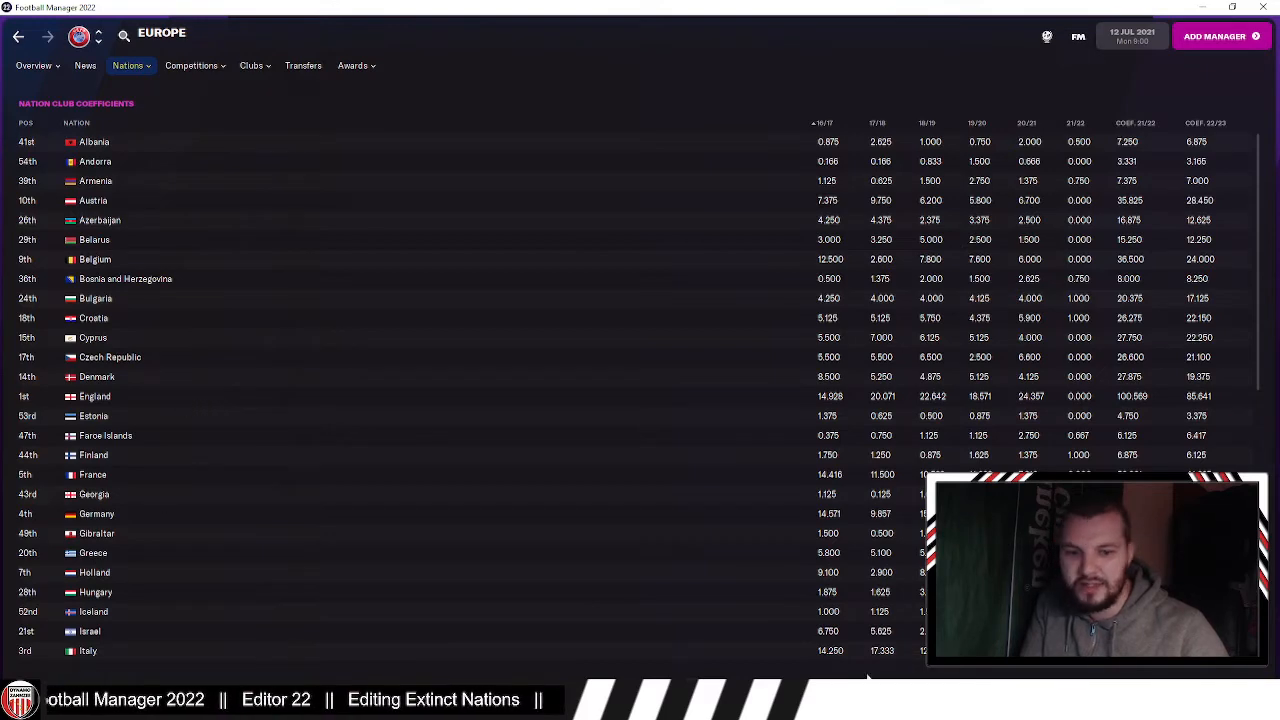
# Step: Switch to Editor 2022, filter the nations database by name England and open England's details
pyautogui.hotkey('alt', 'Tab')
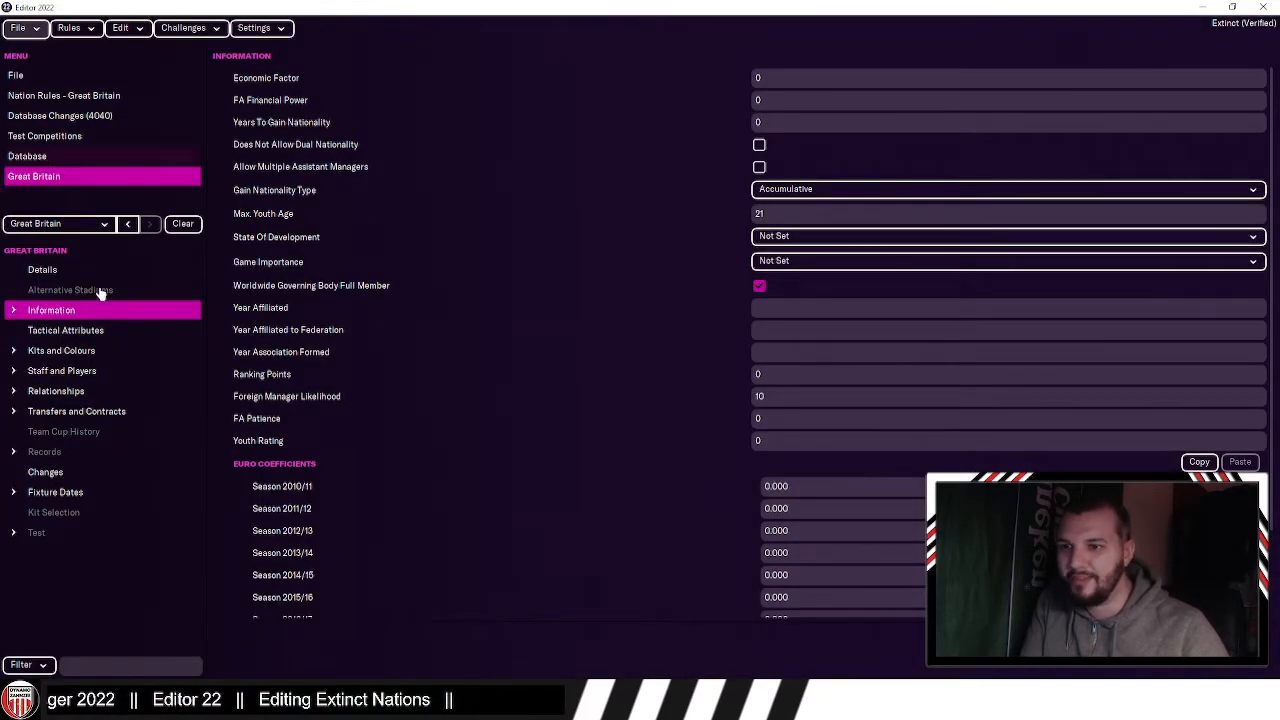
pyautogui.click(80, 156)
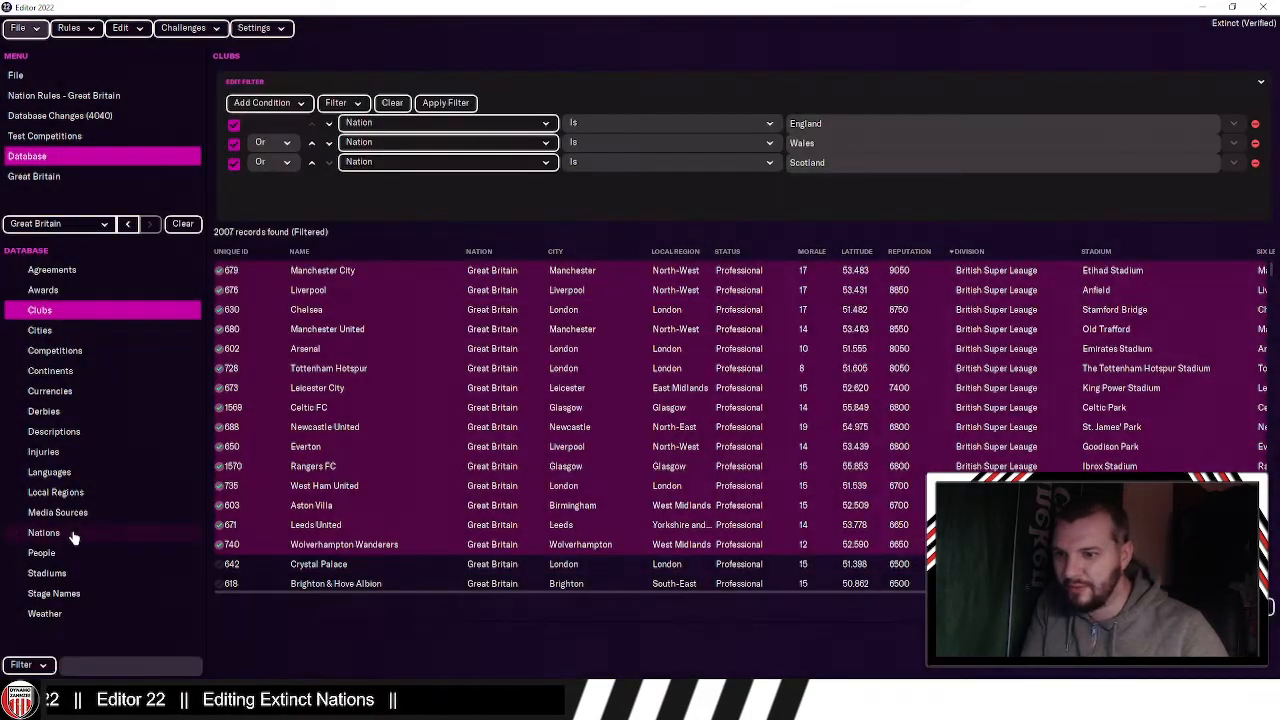
pyautogui.click(45, 533)
pyautogui.click(267, 121)
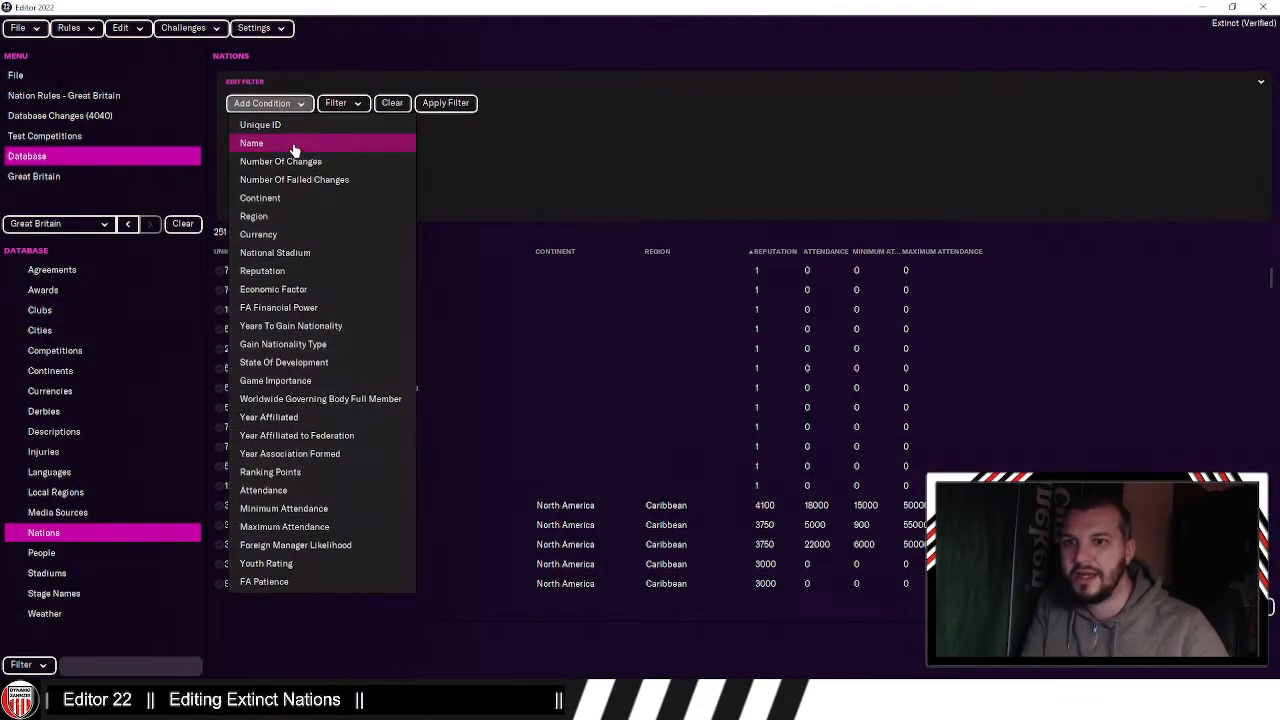
pyautogui.click(837, 125)
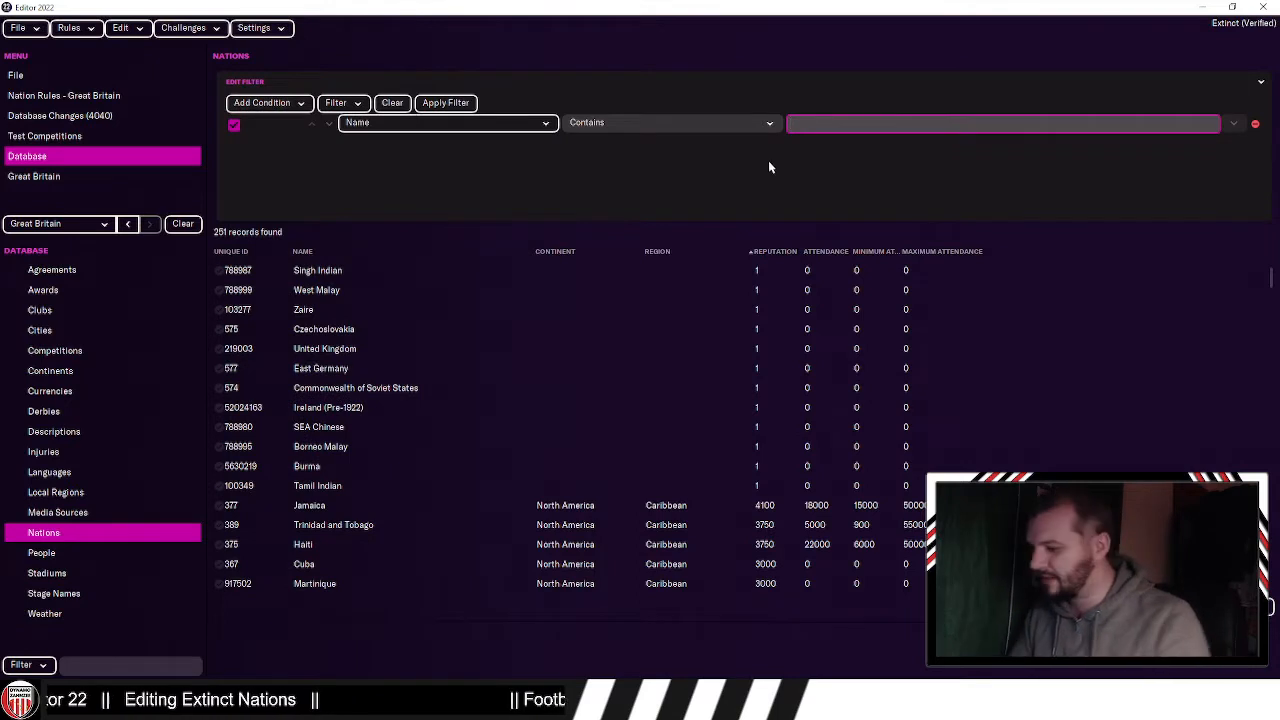
pyautogui.write('England')
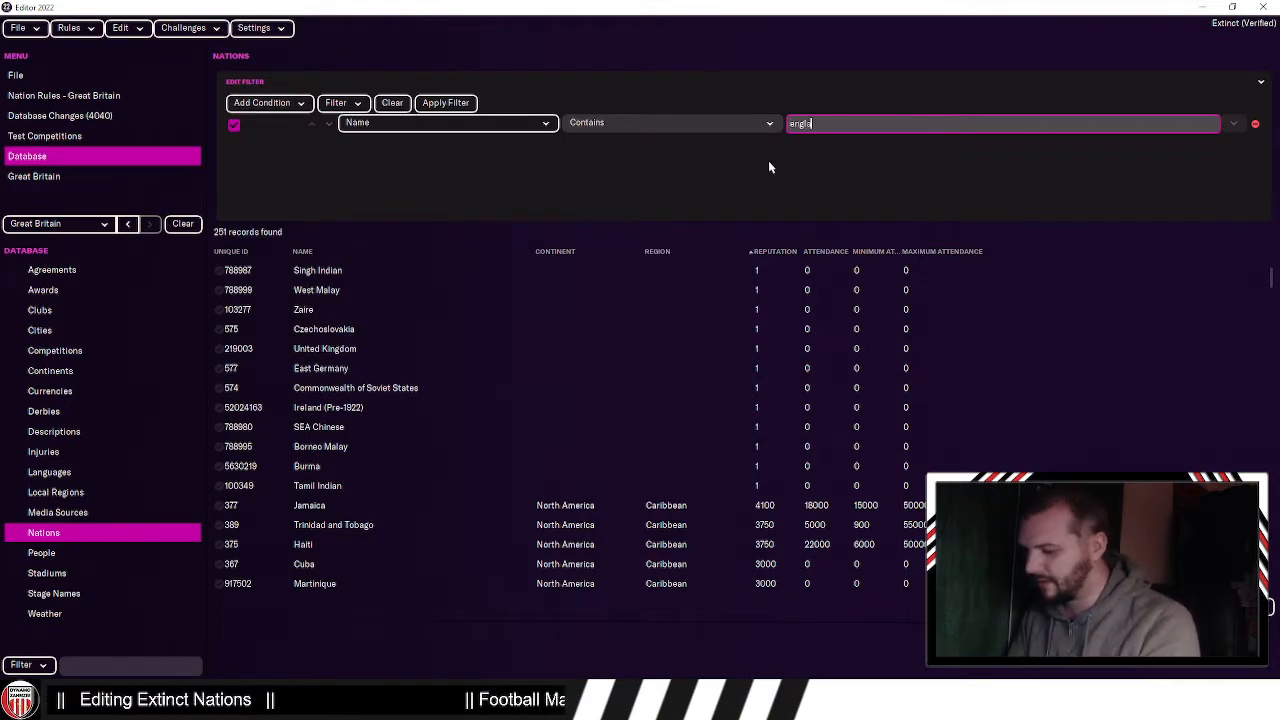
pyautogui.click(835, 154)
pyautogui.click(587, 281)
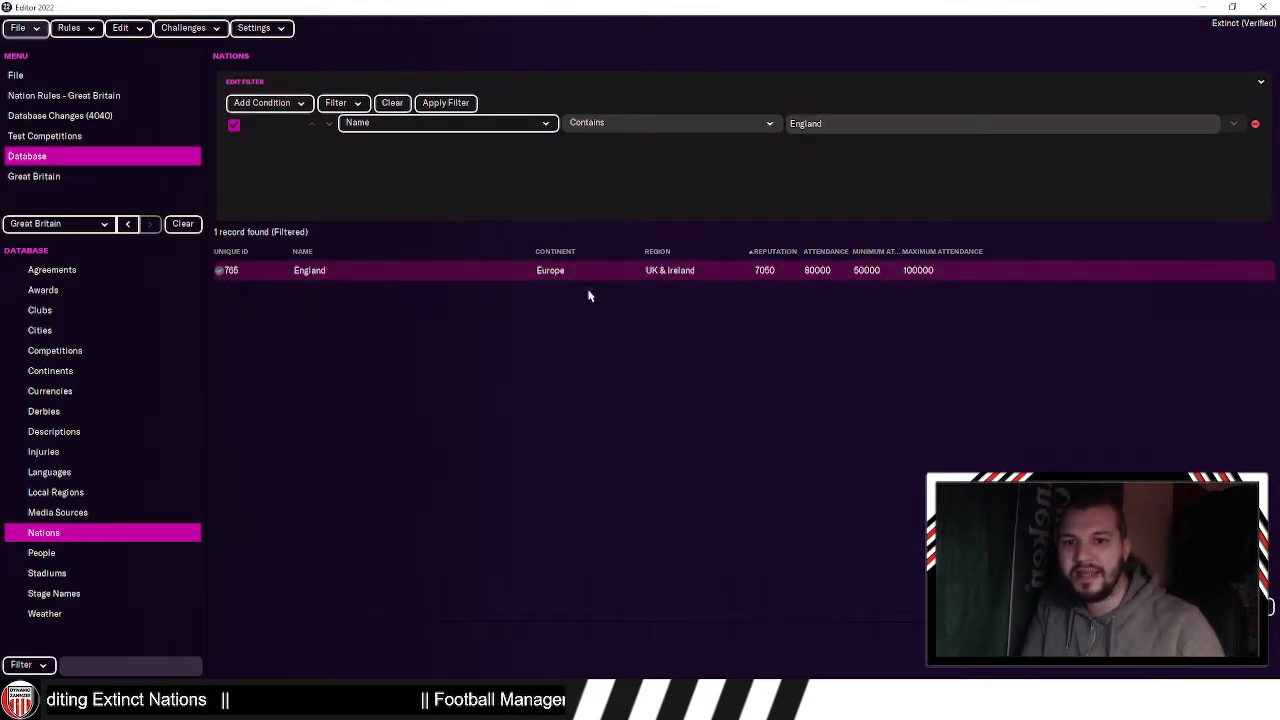
pyautogui.doubleClick(650, 273)
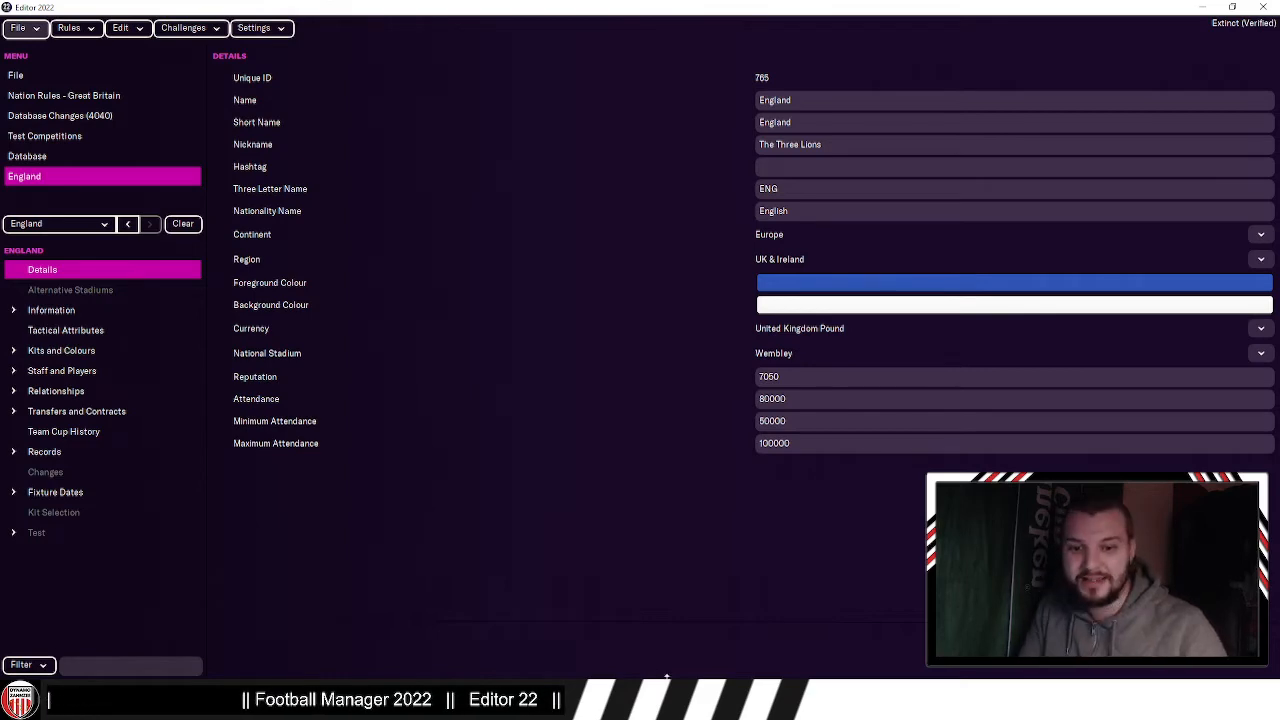
# Step: Switch to Football Manager 2022, open Europe's qualification places and check the full list for Great Britain
pyautogui.hotkey('alt', 'Tab')
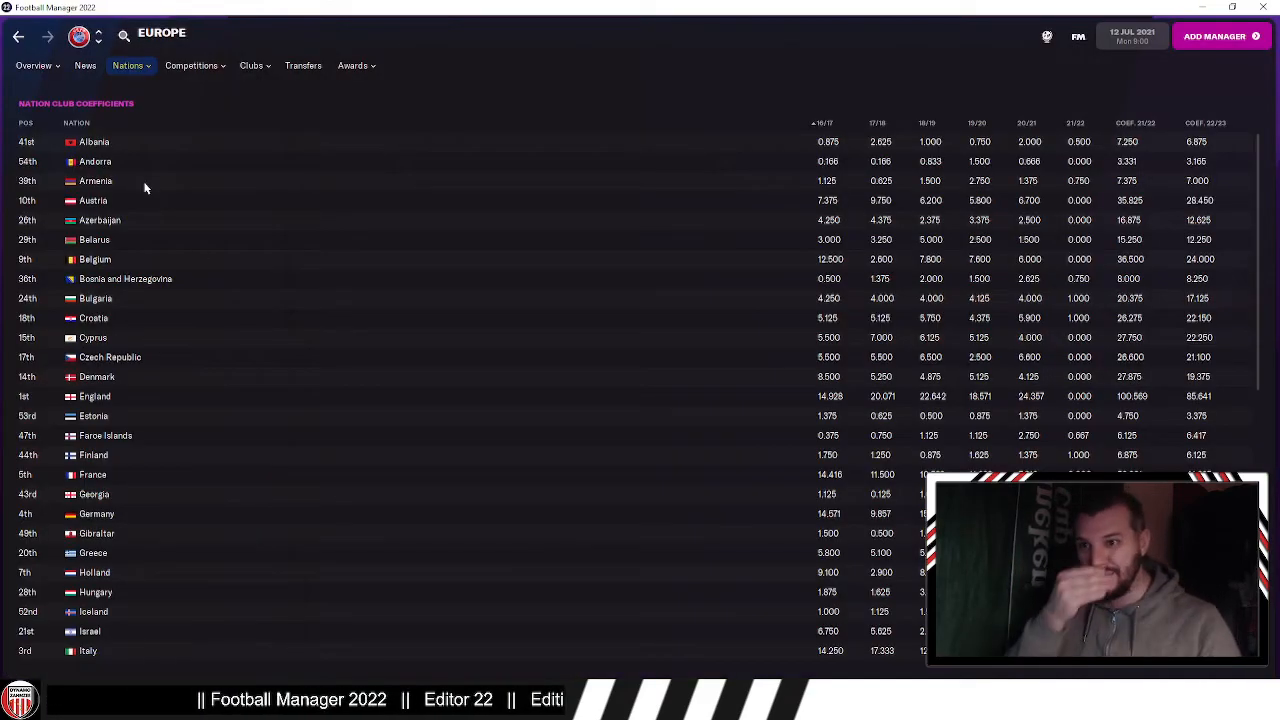
pyautogui.moveTo(151, 60)
pyautogui.click(155, 125)
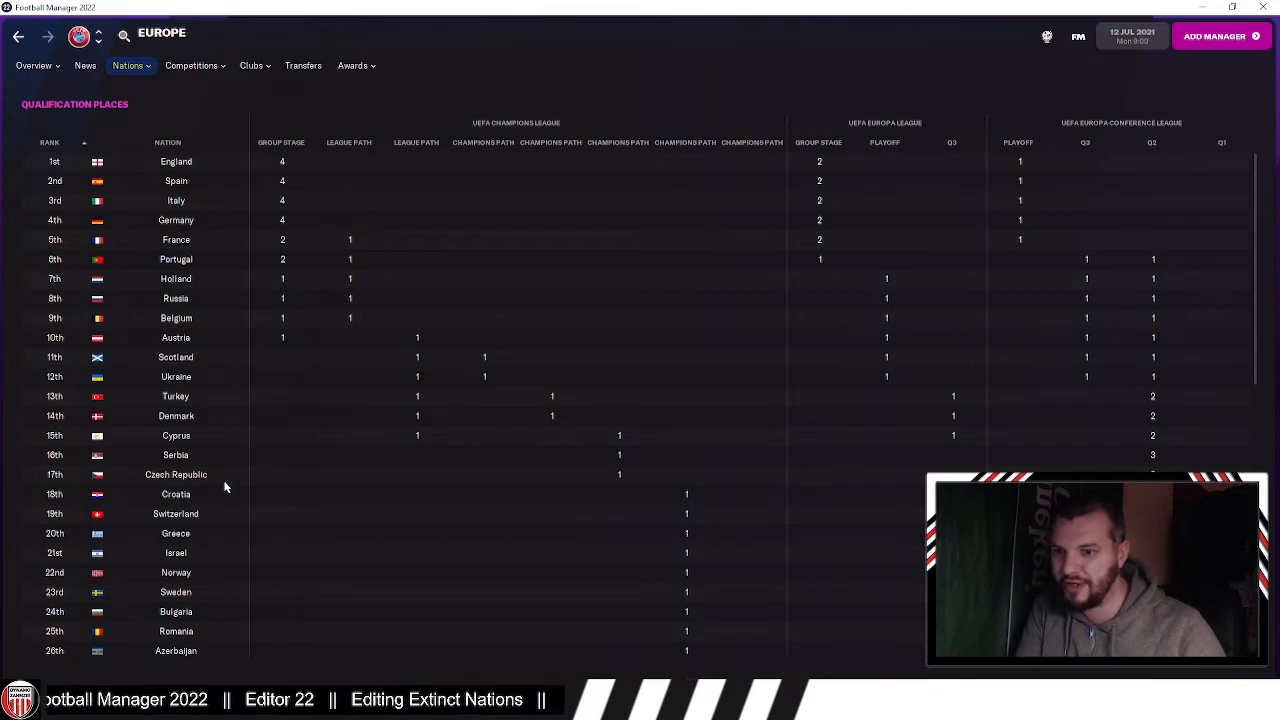
pyautogui.scroll(-1, 209, 477)
pyautogui.scroll(-8, 210, 490)
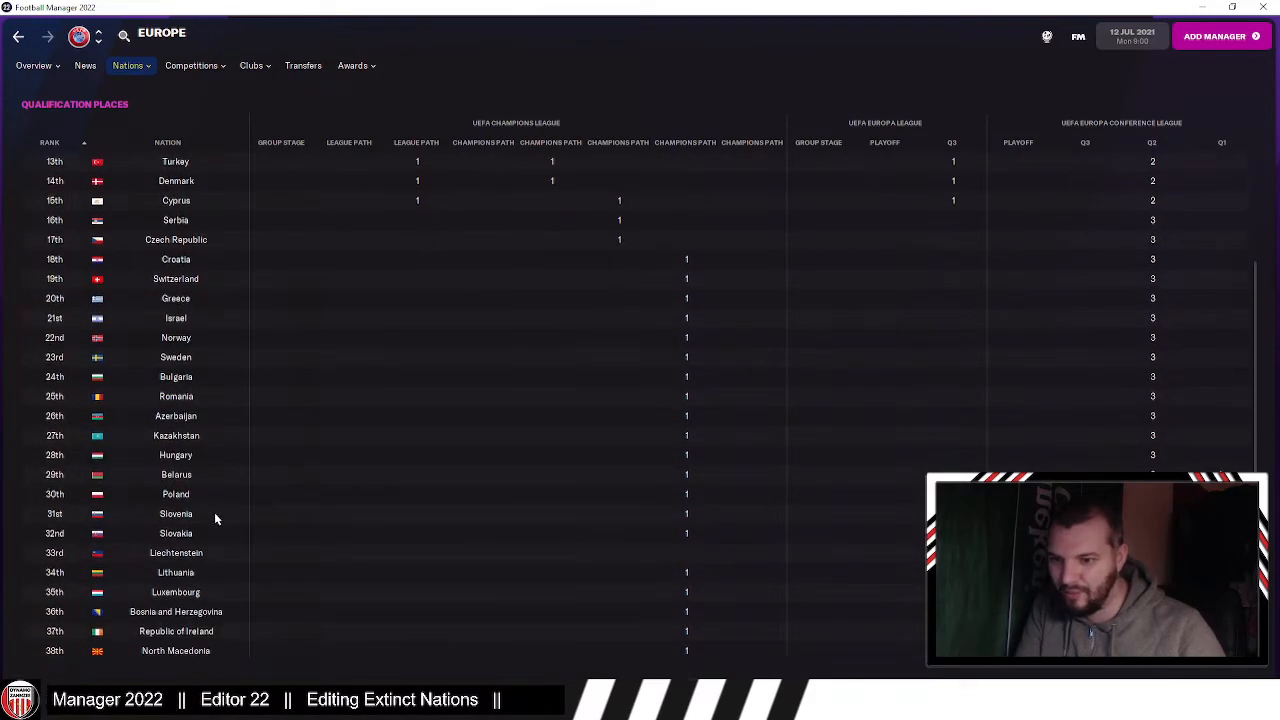
pyautogui.scroll(-4, 213, 506)
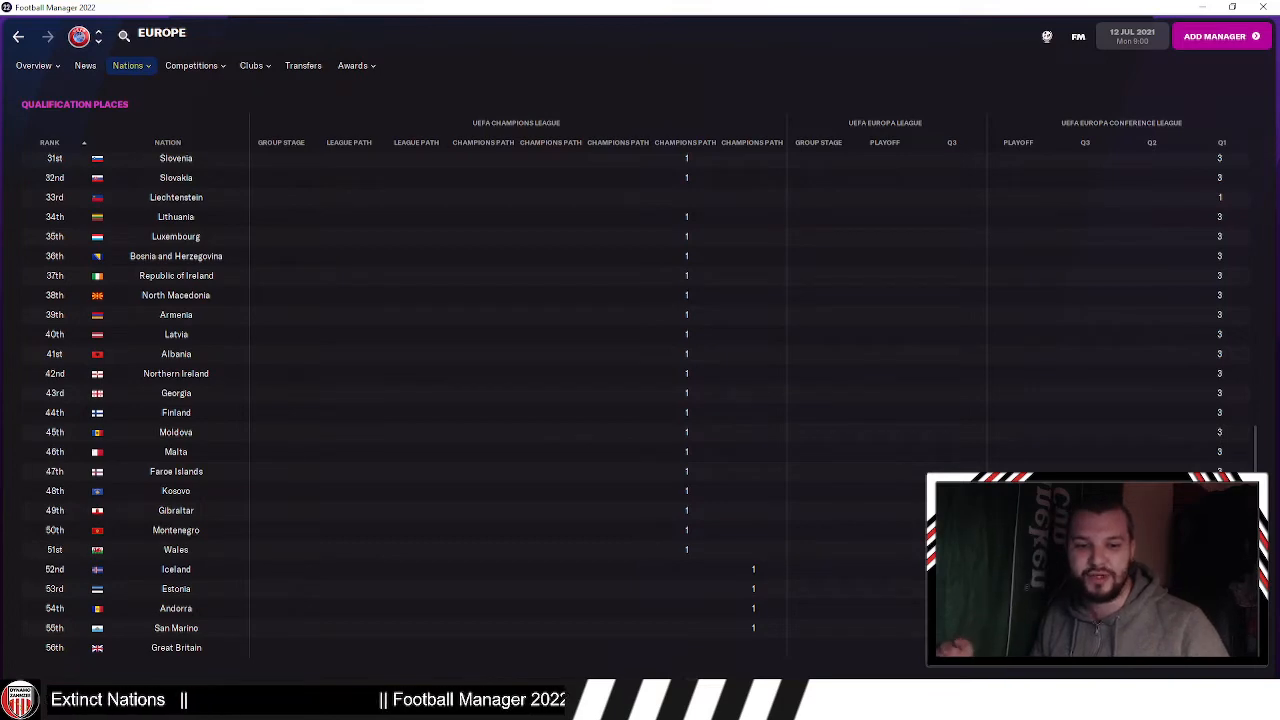
# Step: Open Europe's club coefficients in Football Manager 2022 and look through the rankings for British clubs
pyautogui.click(768, 705)
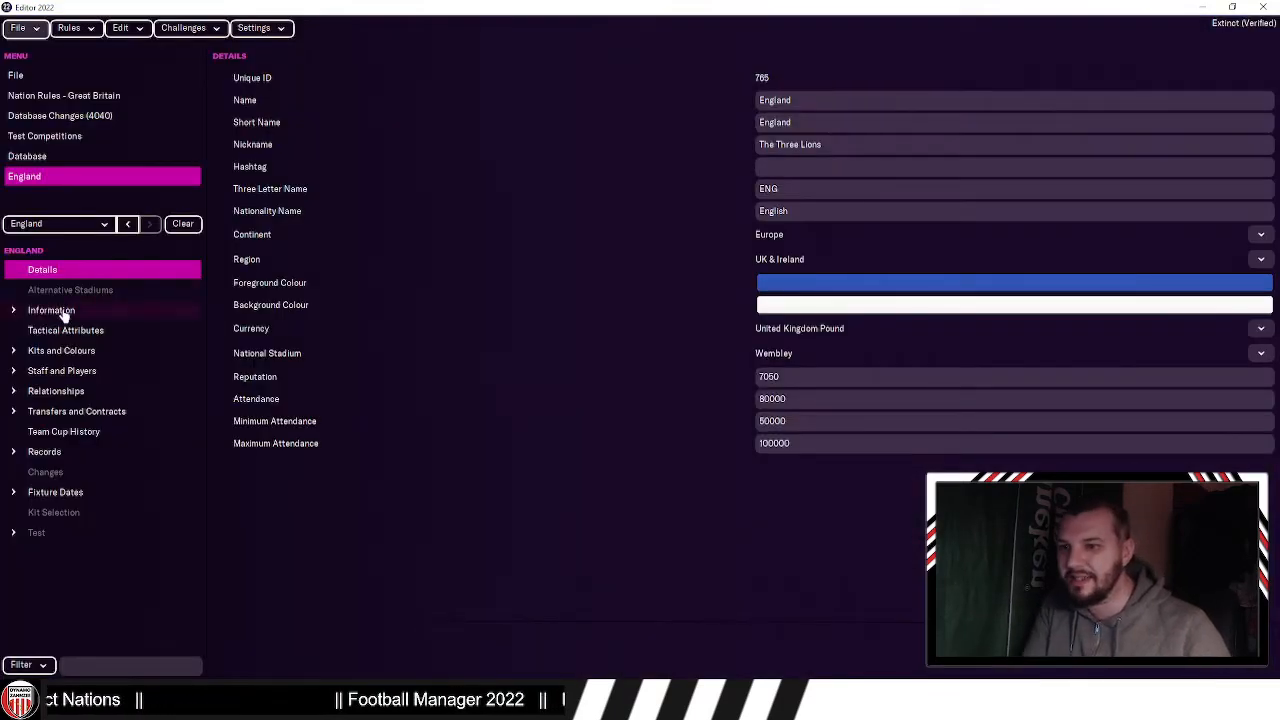
pyautogui.hotkey('alt', 'Tab')
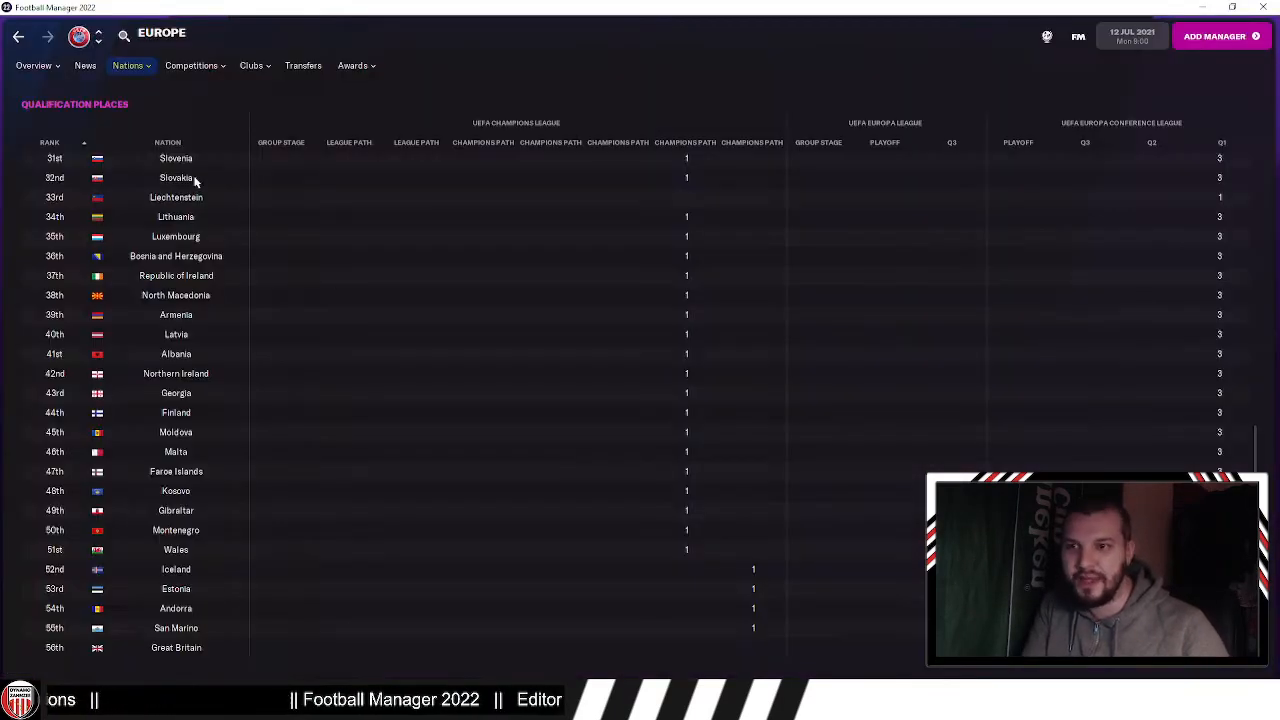
pyautogui.moveTo(250, 70)
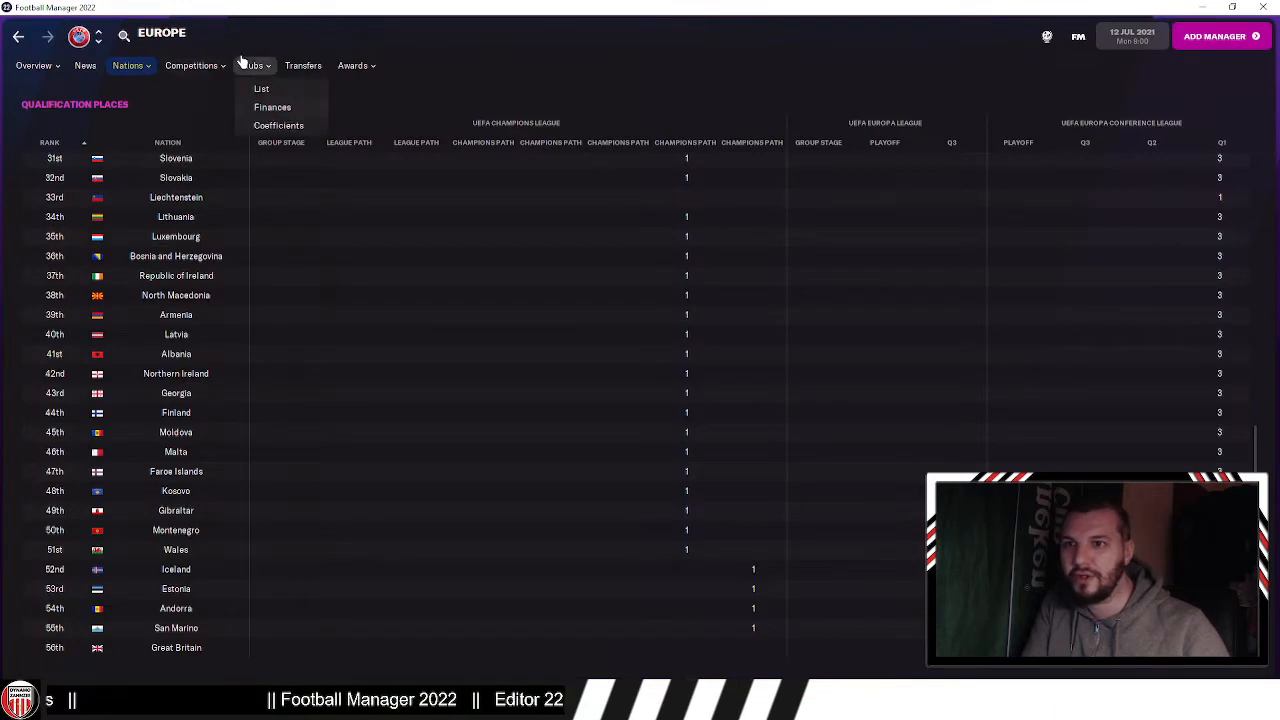
pyautogui.click(279, 125)
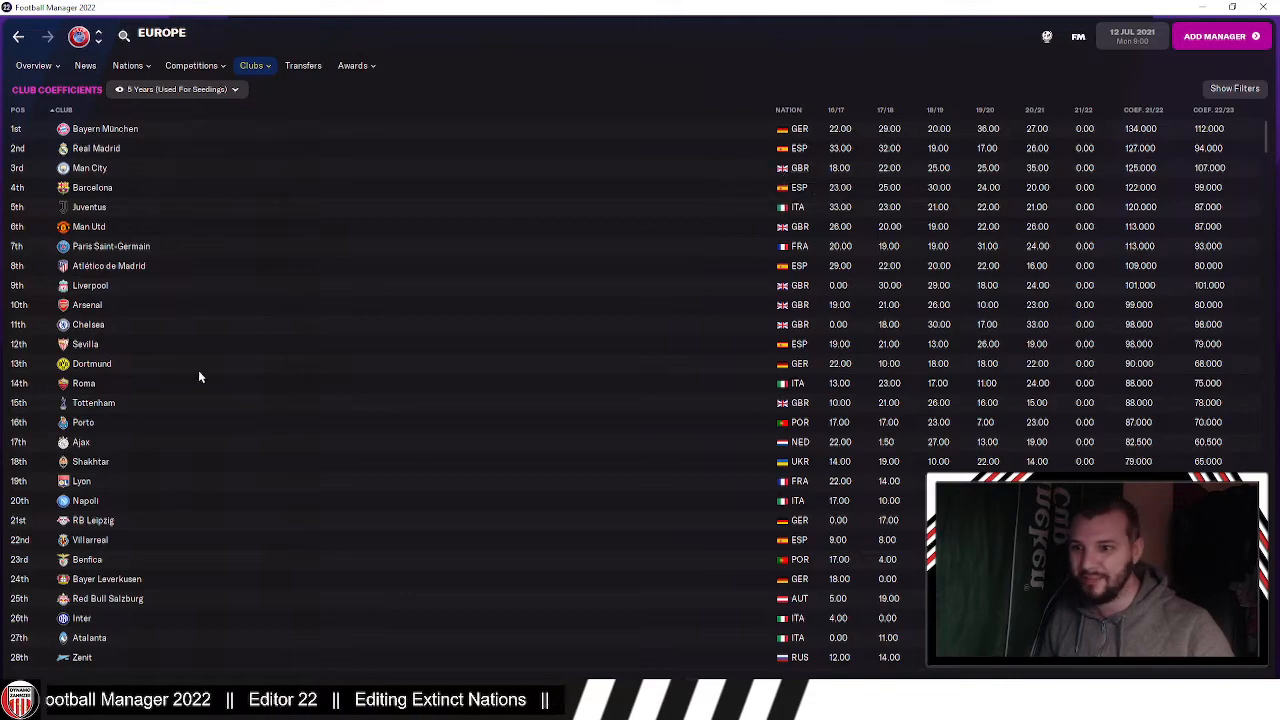
pyautogui.scroll(-5, 178, 472)
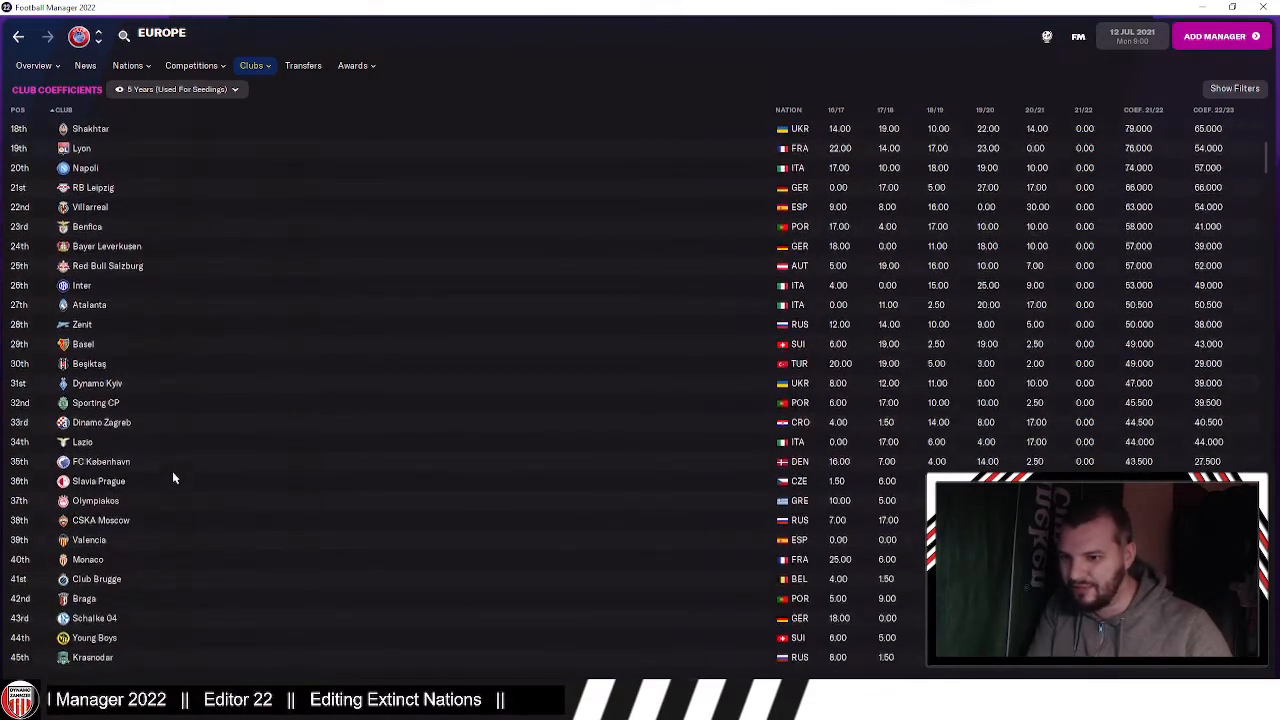
pyautogui.scroll(-3, 173, 478)
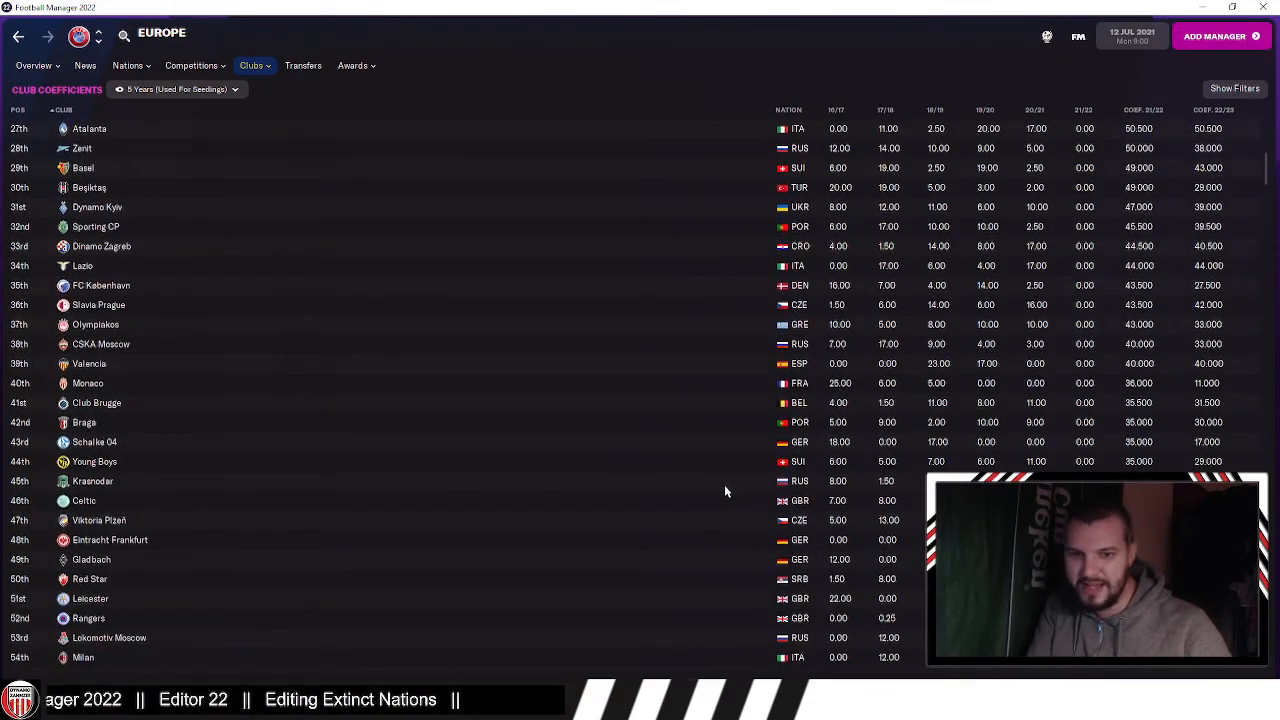
# Step: Open Celtic's fixture schedule and view the Champions League's League Path Second Qualifying Round
pyautogui.click(84, 500)
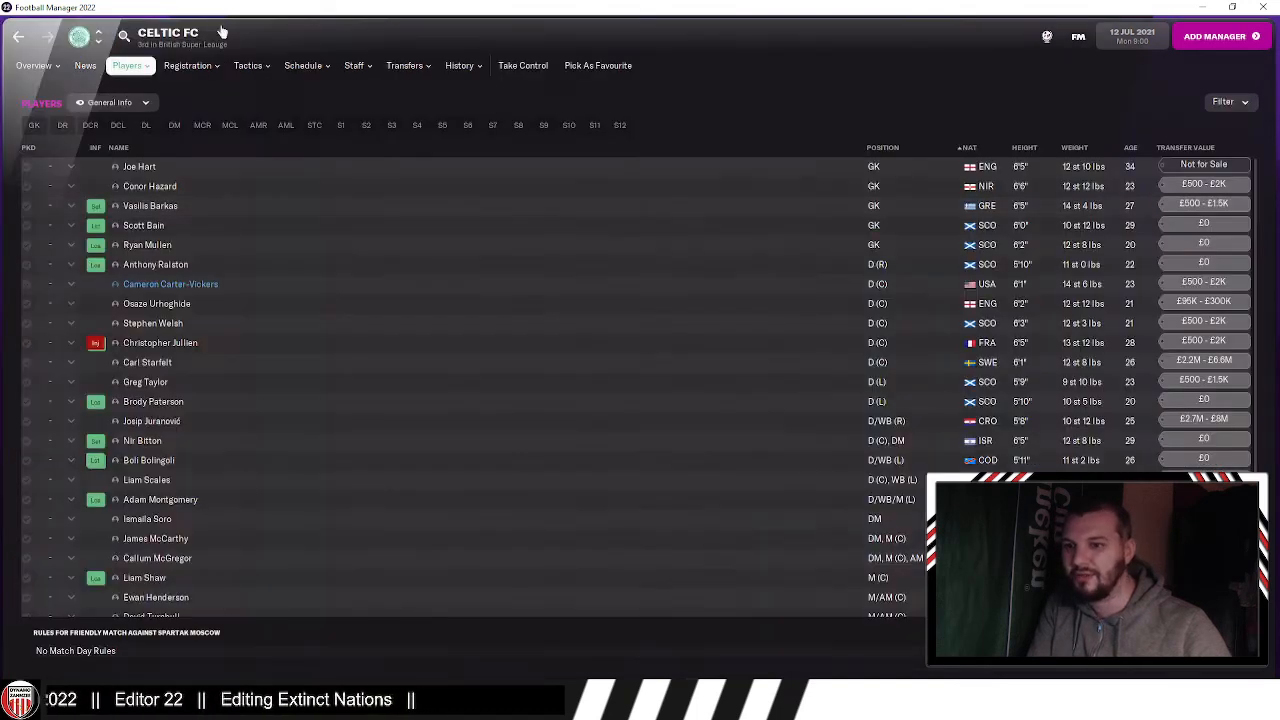
pyautogui.click(318, 68)
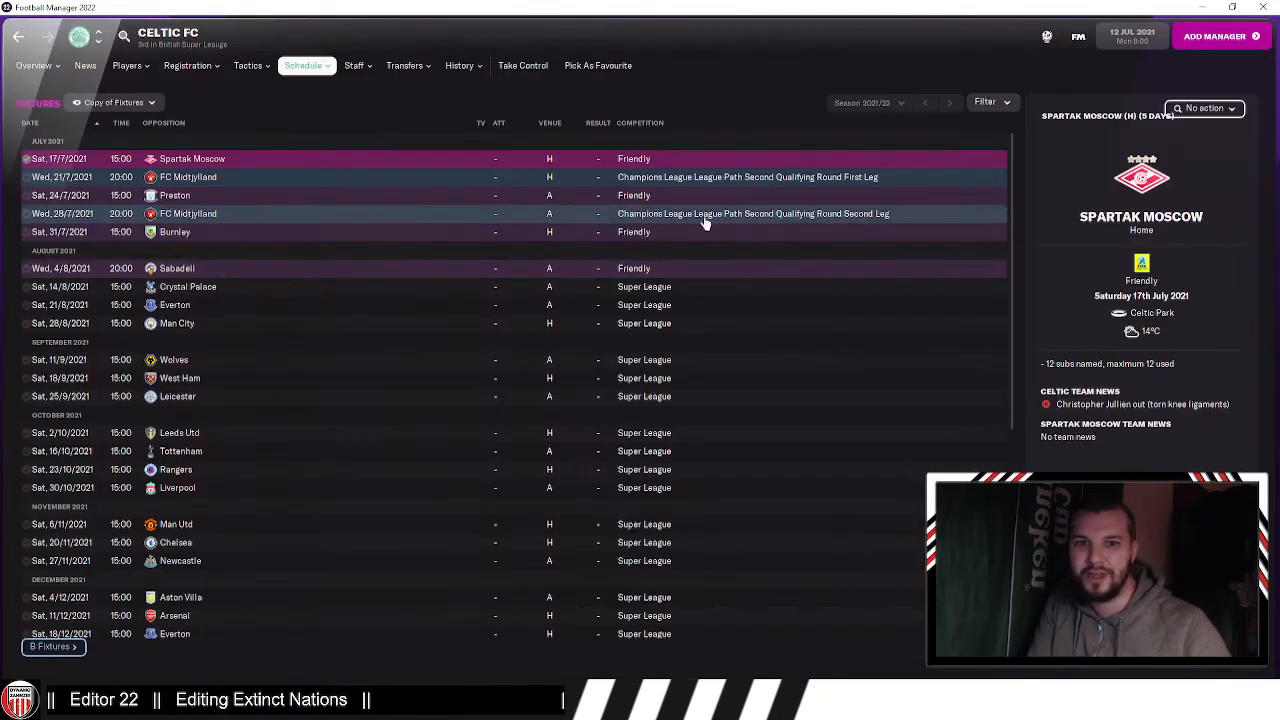
pyautogui.click(670, 215)
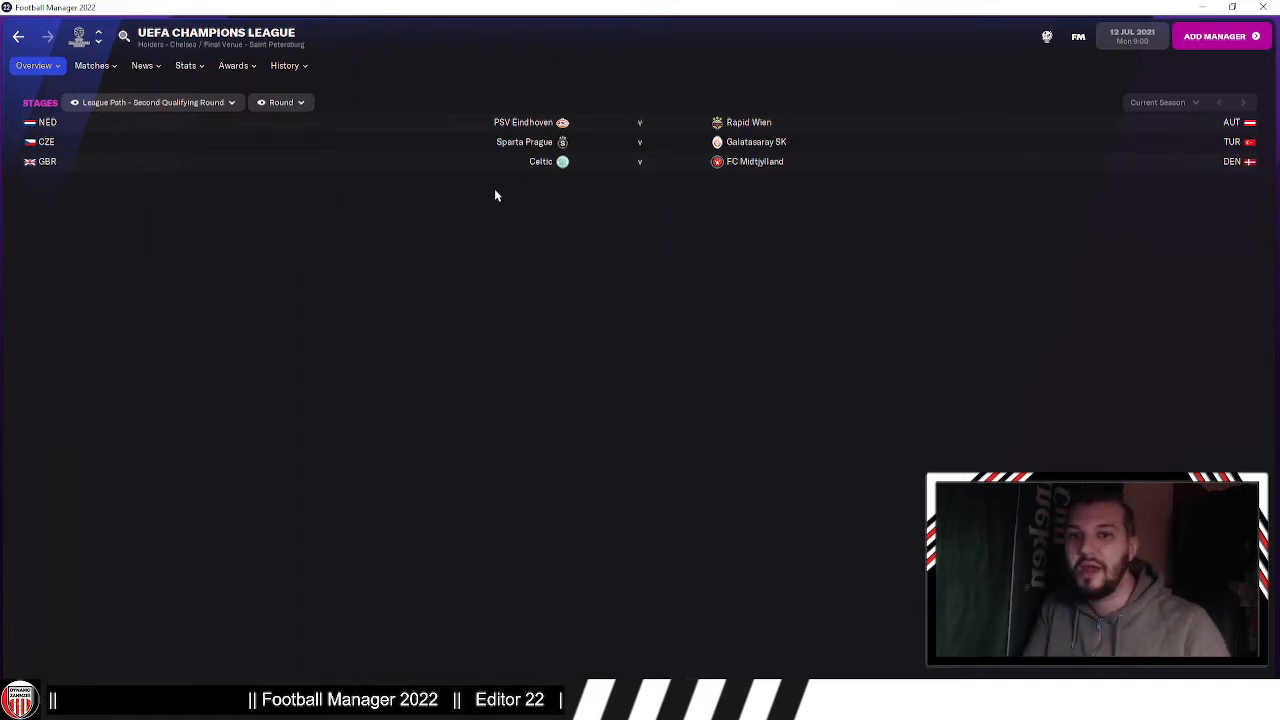
# Step: View the England and Scotland national squads by way of Celtic's players, and bring up the British Super Leauge table
pyautogui.click(555, 162)
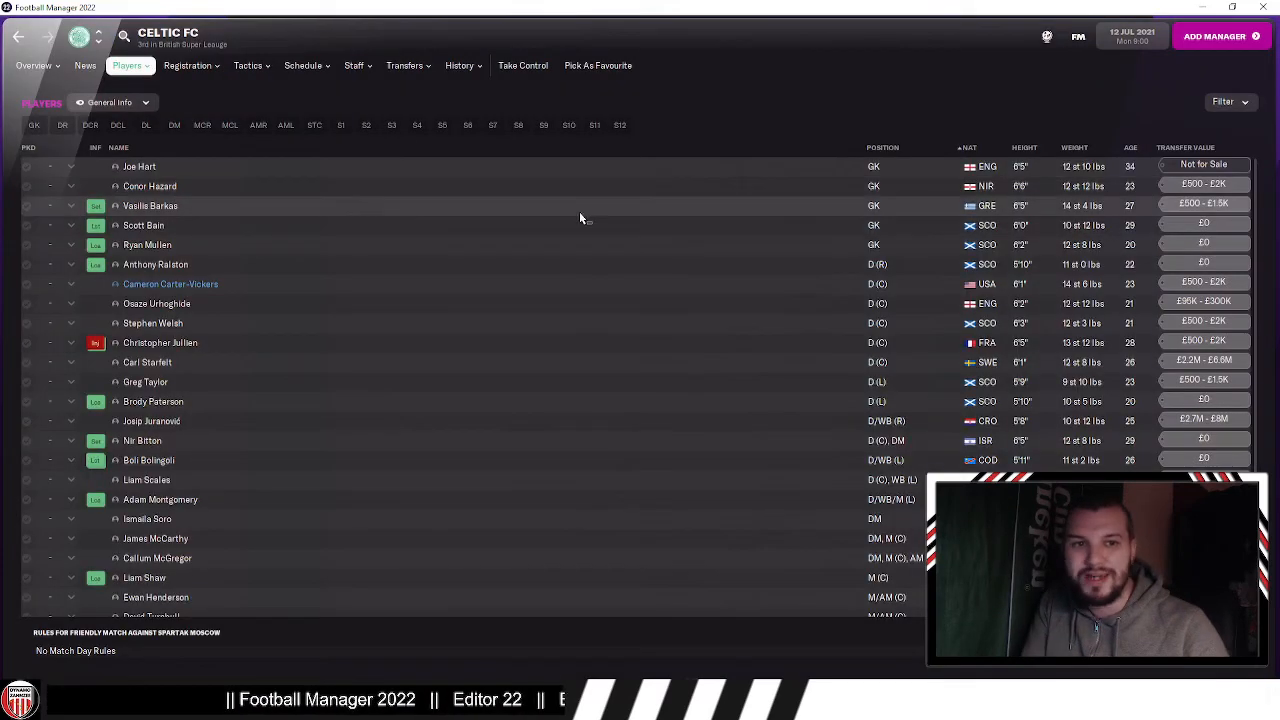
pyautogui.click(988, 168)
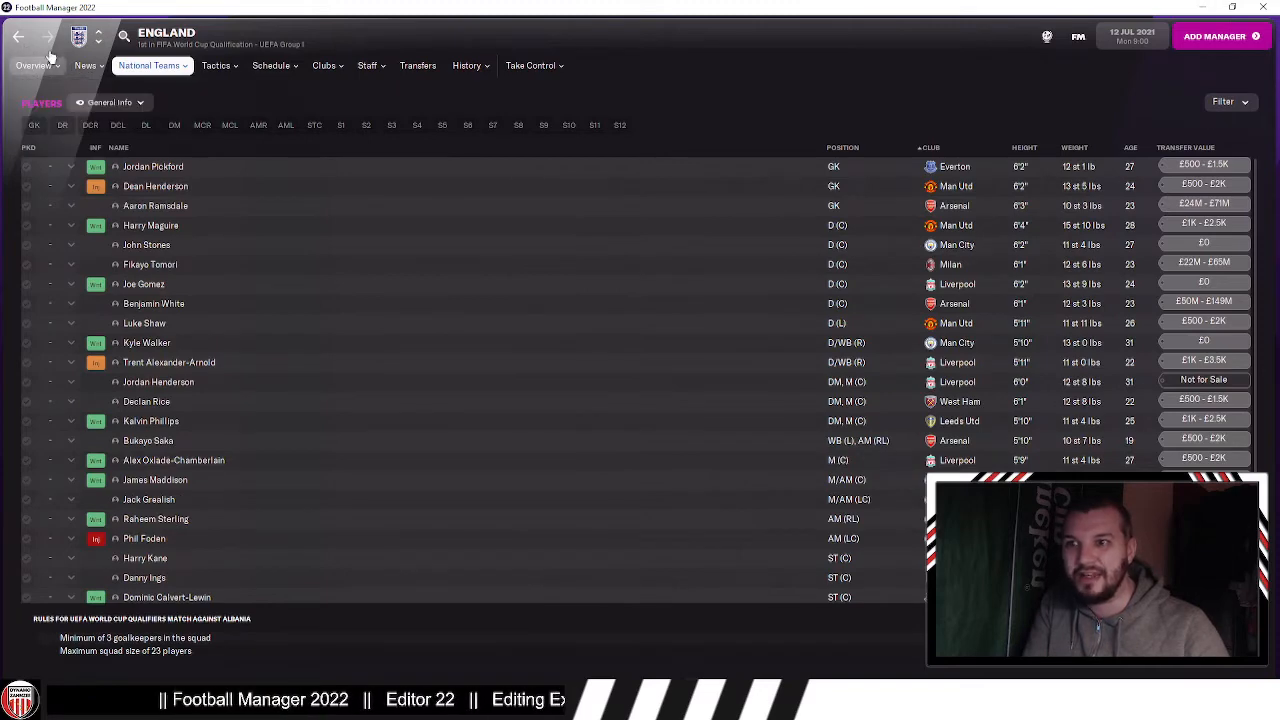
pyautogui.click(18, 36)
pyautogui.click(894, 264)
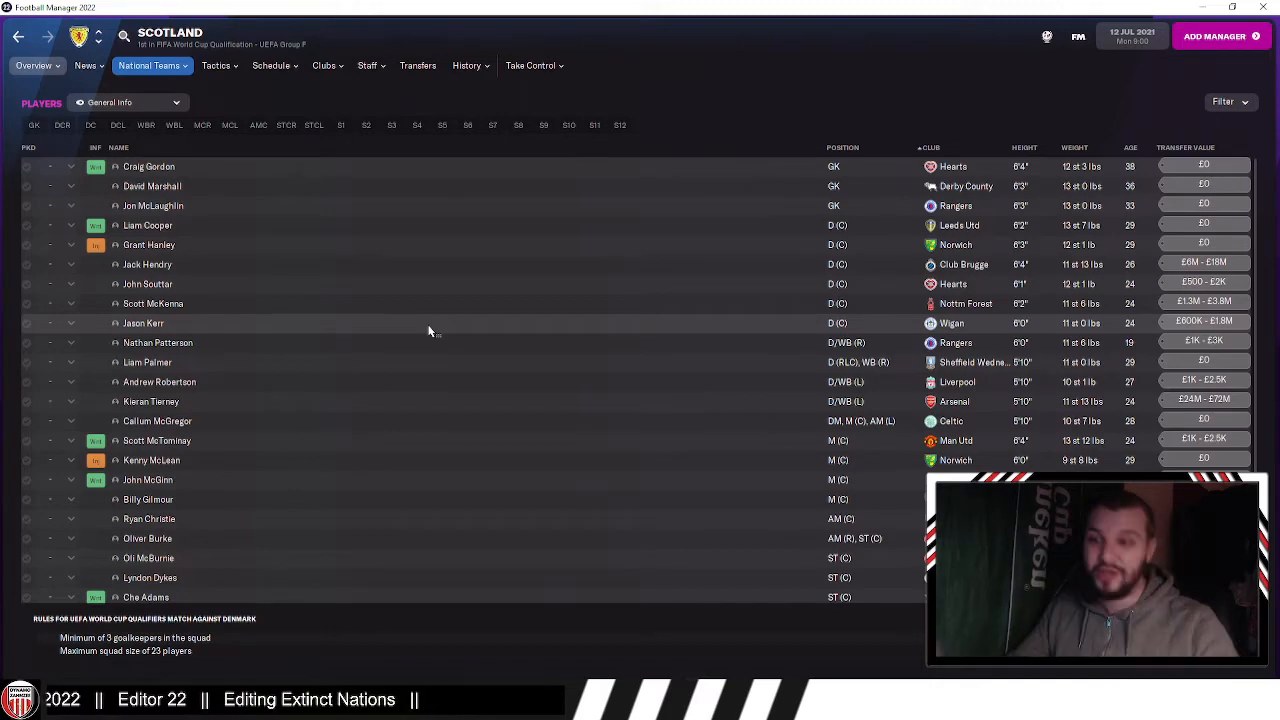
pyautogui.click(18, 36)
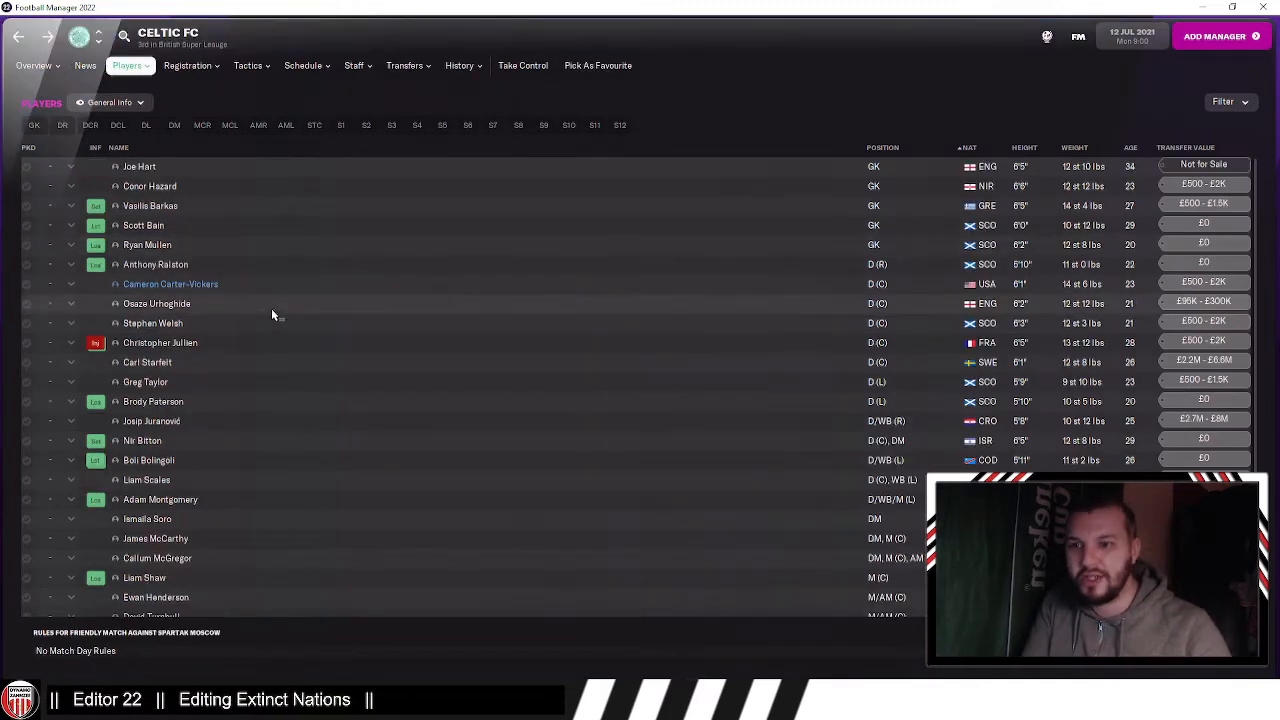
pyautogui.click(210, 47)
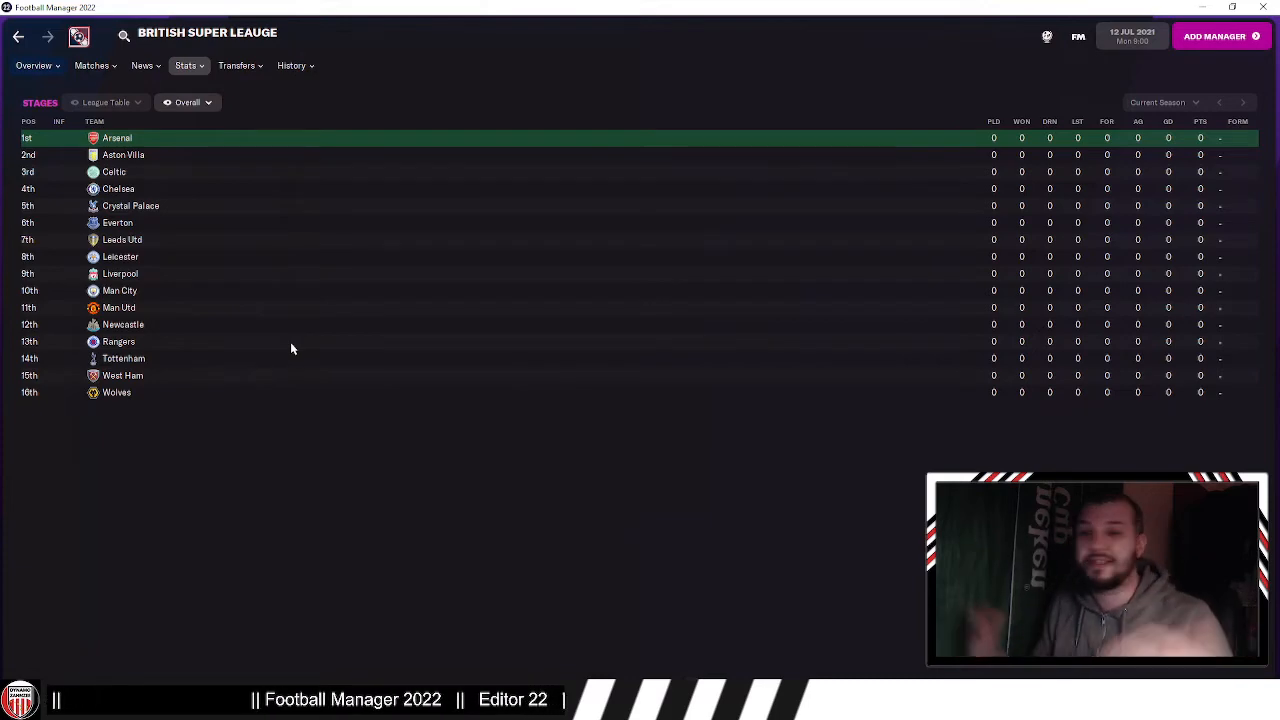
# Step: Switch to Editor 2022, filter the nations by name Great Britain, open the nation and examine its Euro coefficients
pyautogui.hotkey('alt', 'Tab')
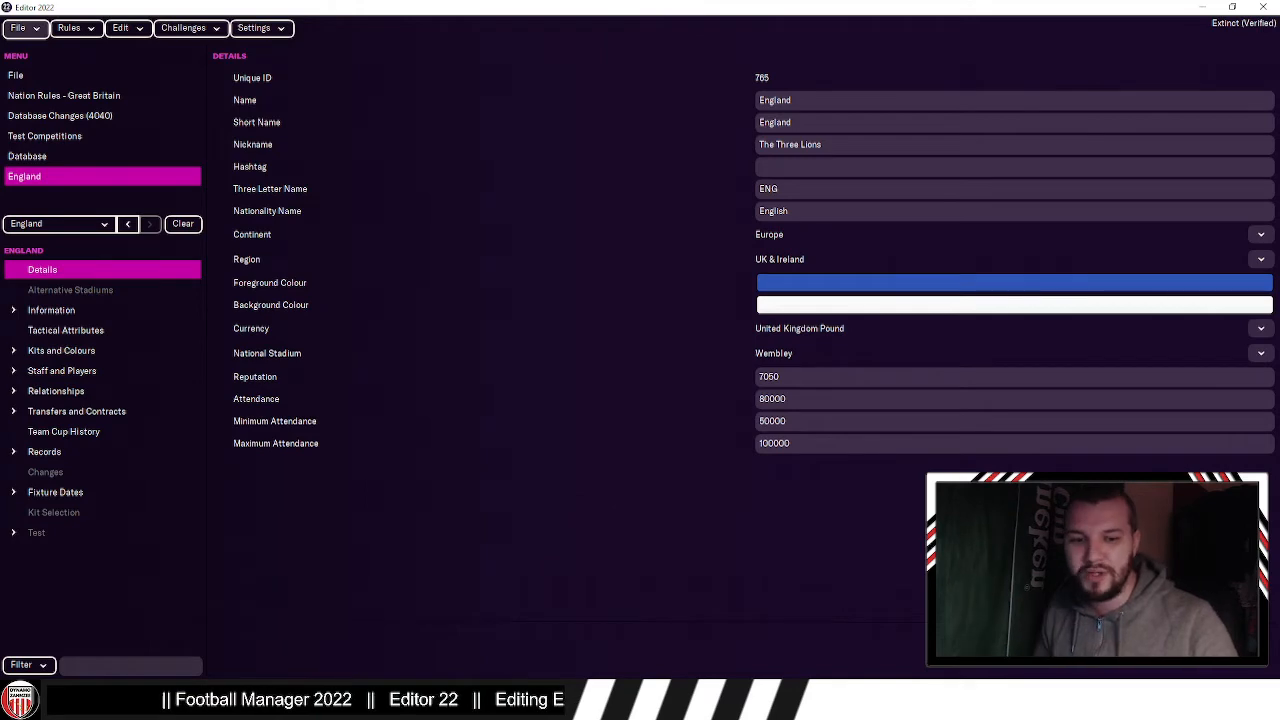
pyautogui.hotkey('alt', 'Tab')
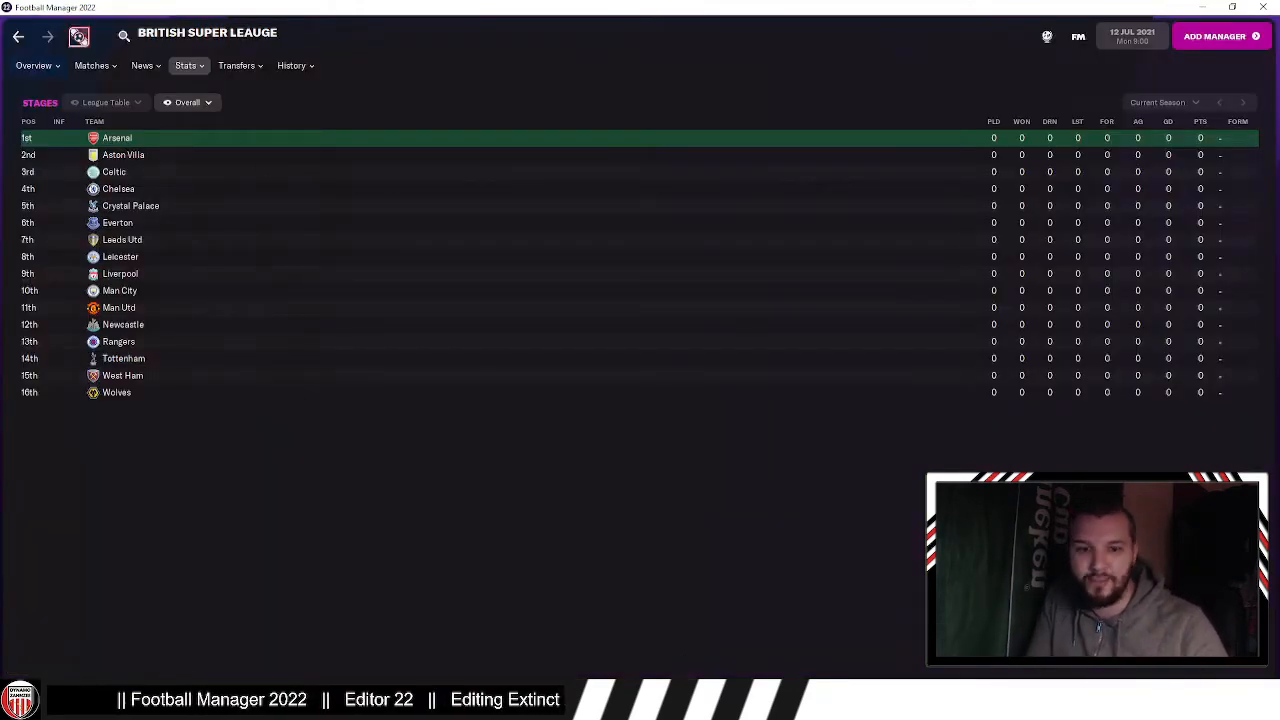
pyautogui.hotkey('alt', 'Tab')
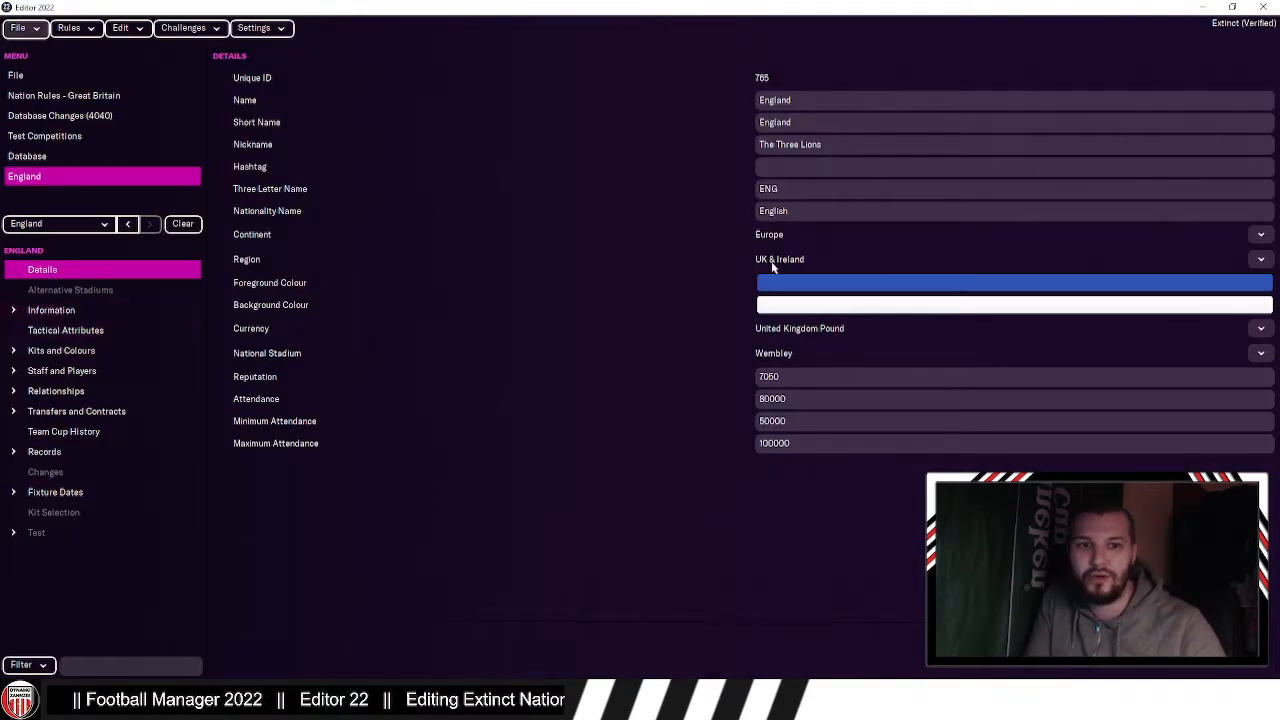
pyautogui.click(36, 160)
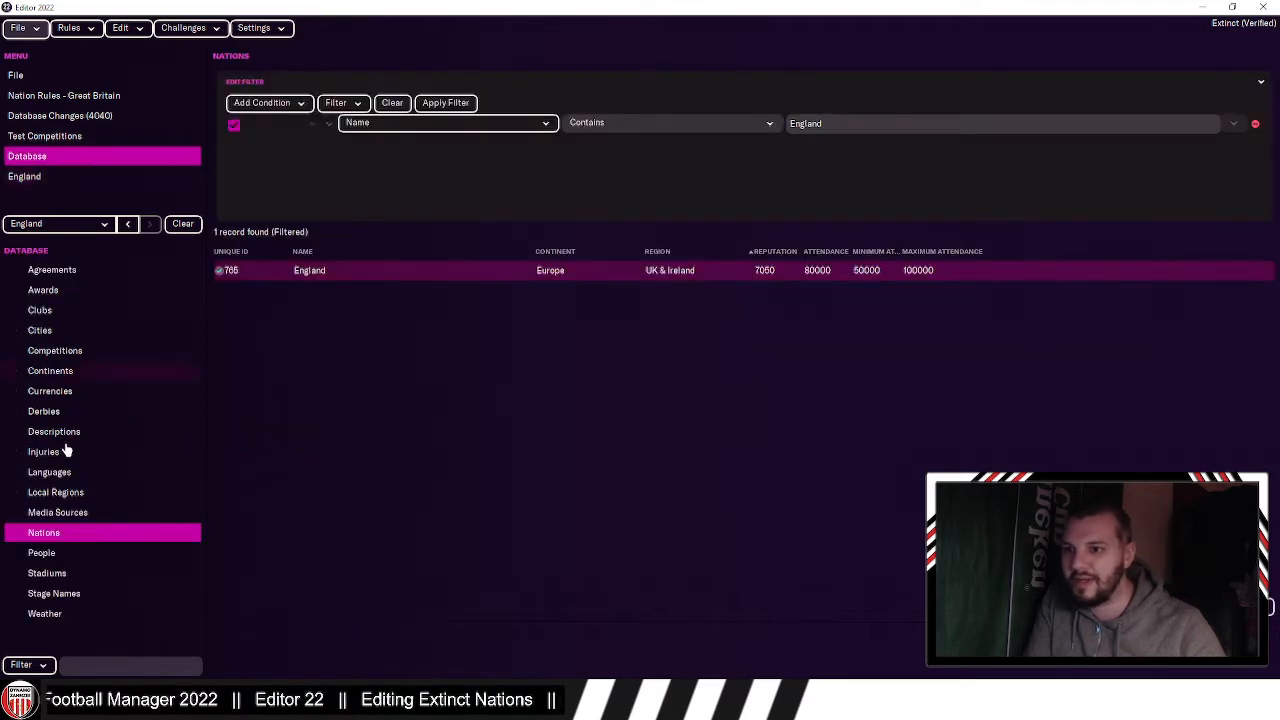
pyautogui.click(850, 123)
pyautogui.hotkey('ctrl', 'a')
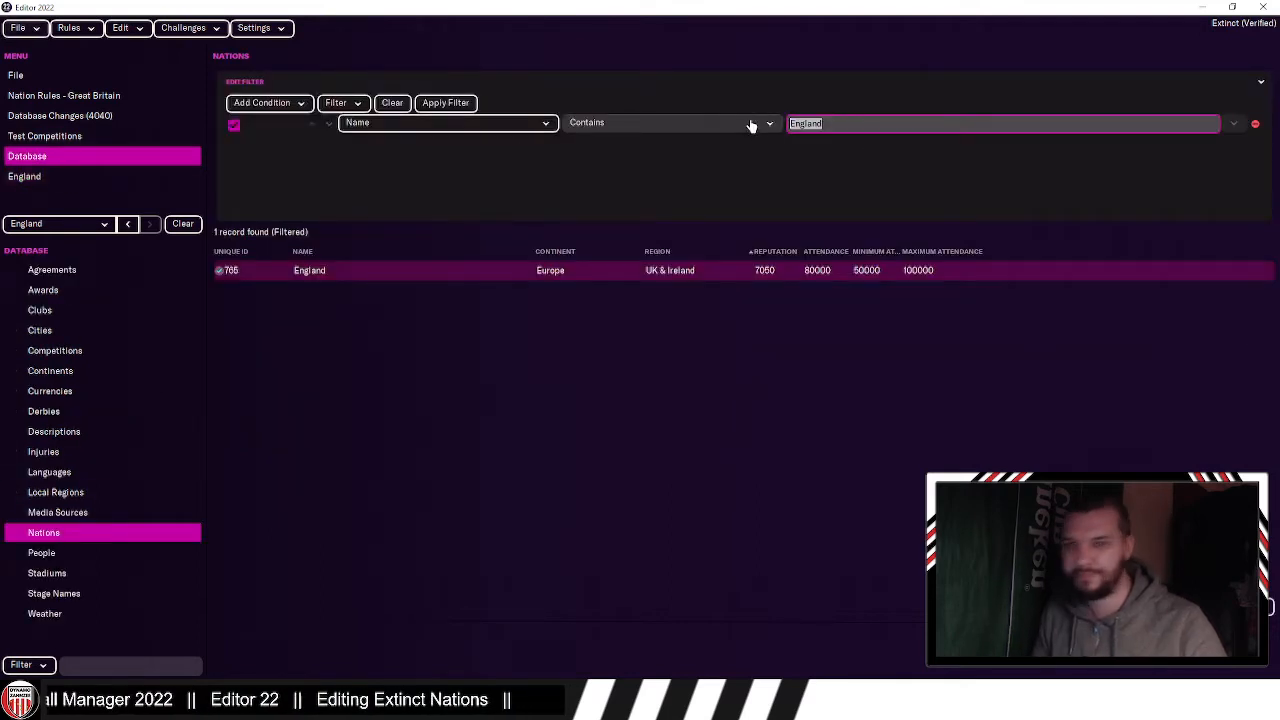
pyautogui.write('great')
pyautogui.click(799, 151)
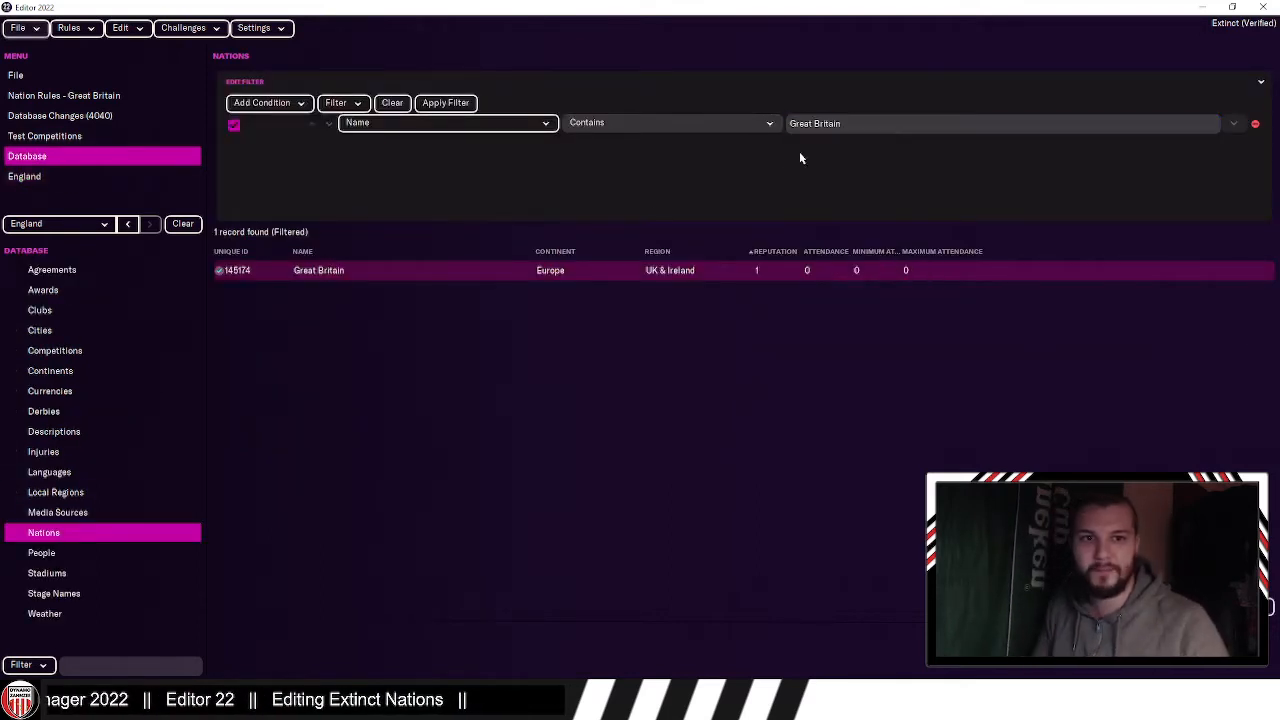
pyautogui.doubleClick(409, 267)
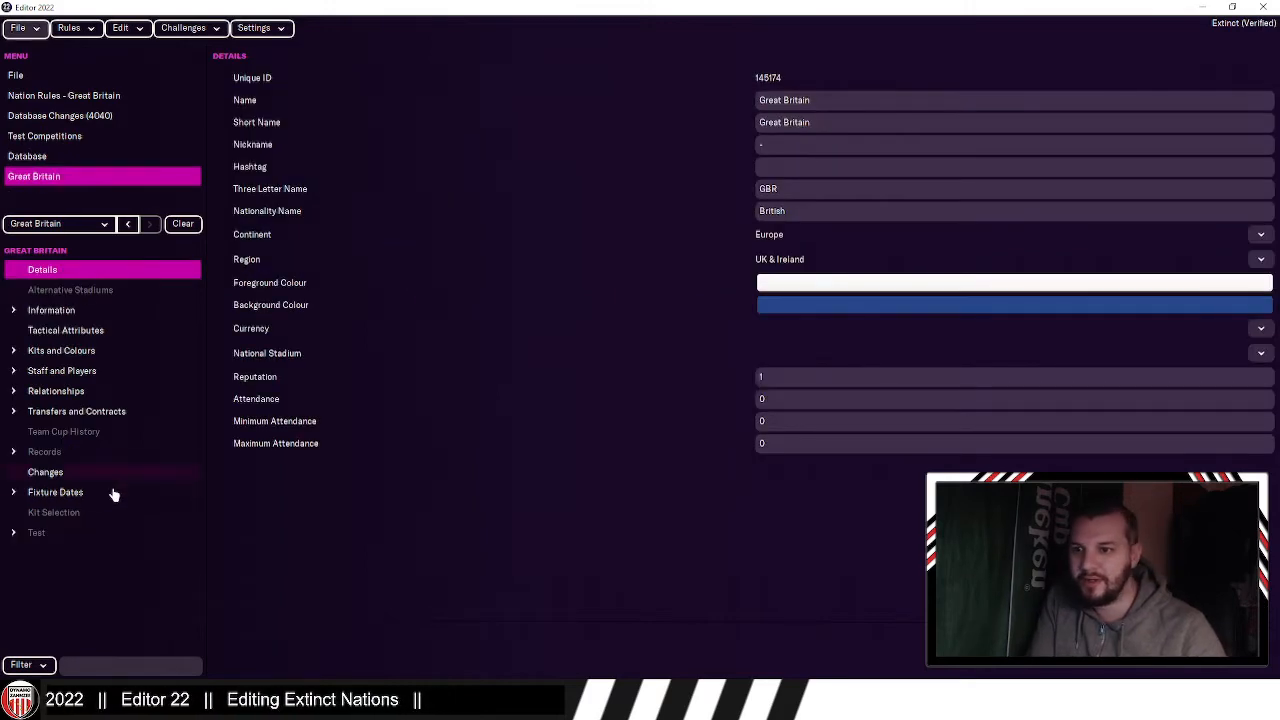
pyautogui.click(48, 311)
pyautogui.scroll(-2, 719, 506)
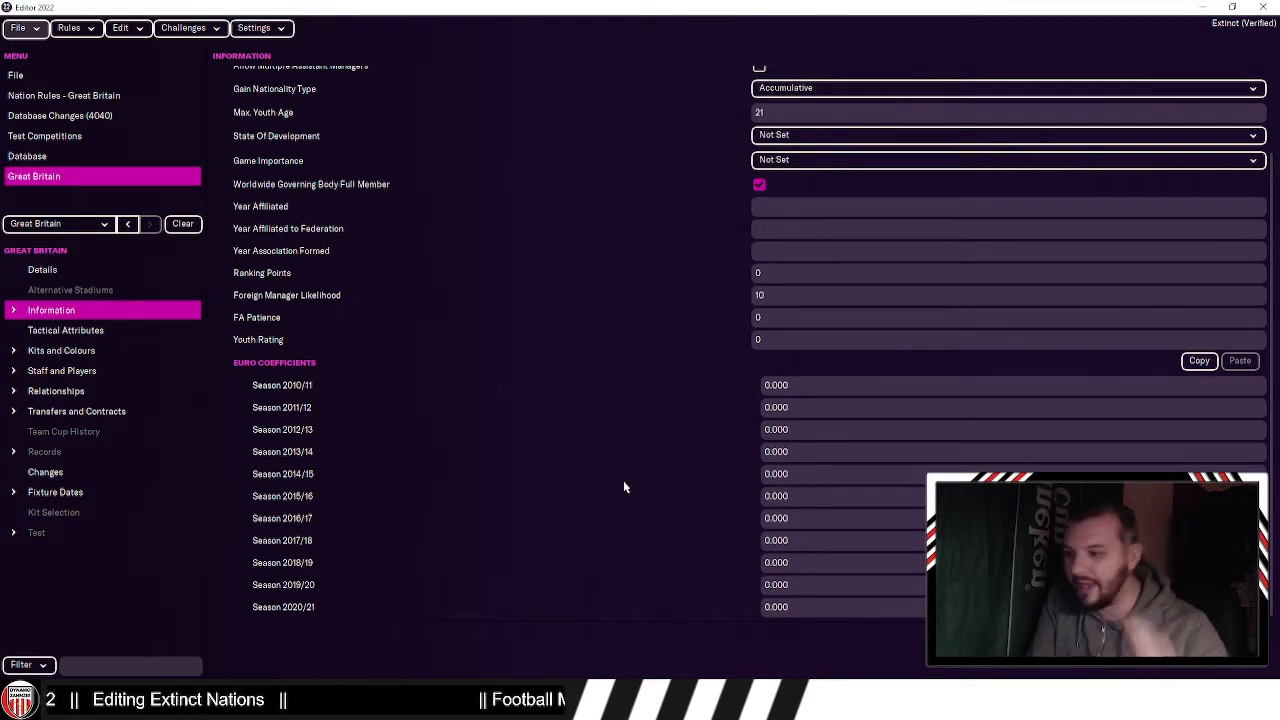
# Step: Filter the nations by the name England, open that nation and view its Euro coefficients
pyautogui.click(40, 157)
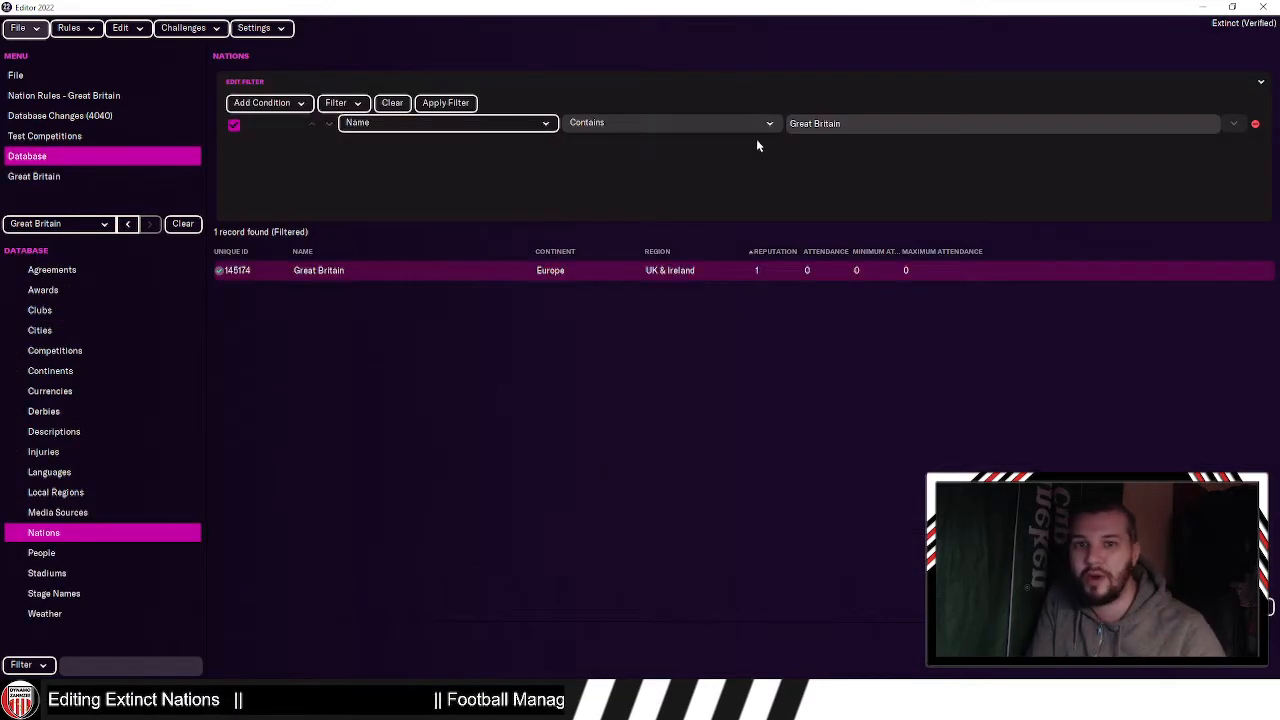
pyautogui.moveTo(843, 133); pyautogui.dragTo(780, 143)
pyautogui.write('england')
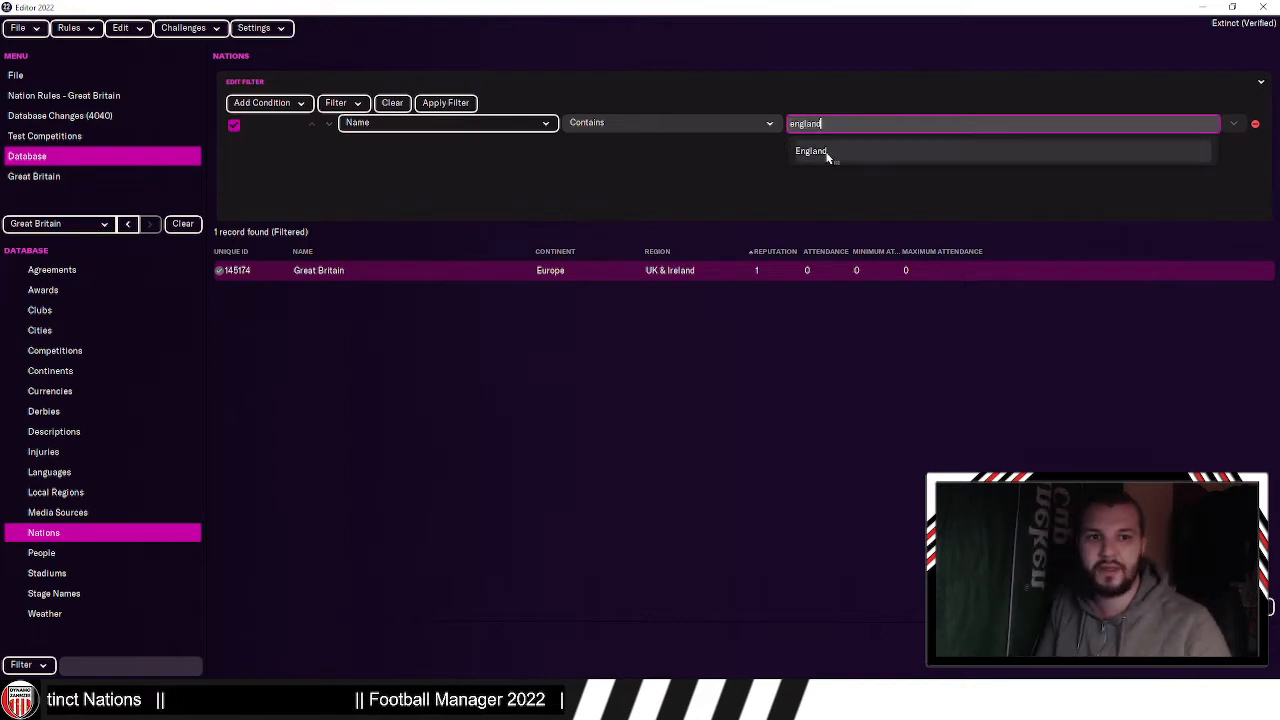
pyautogui.click(829, 151)
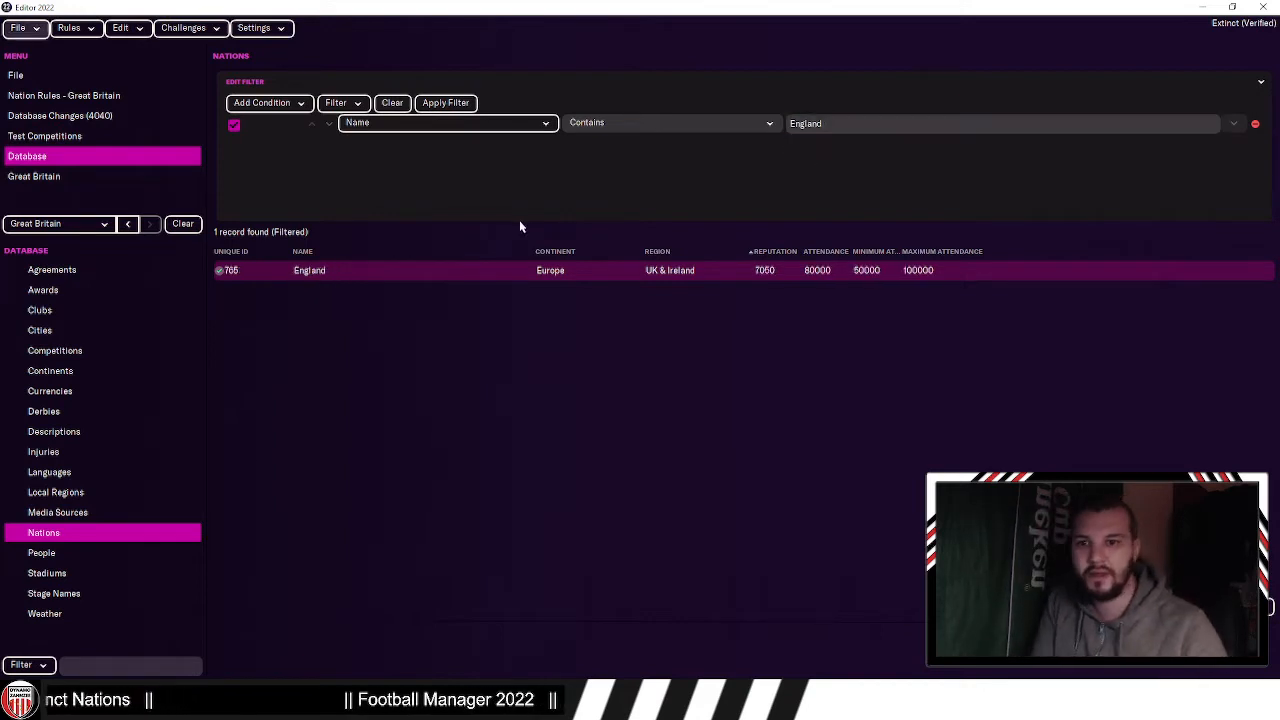
pyautogui.doubleClick(388, 270)
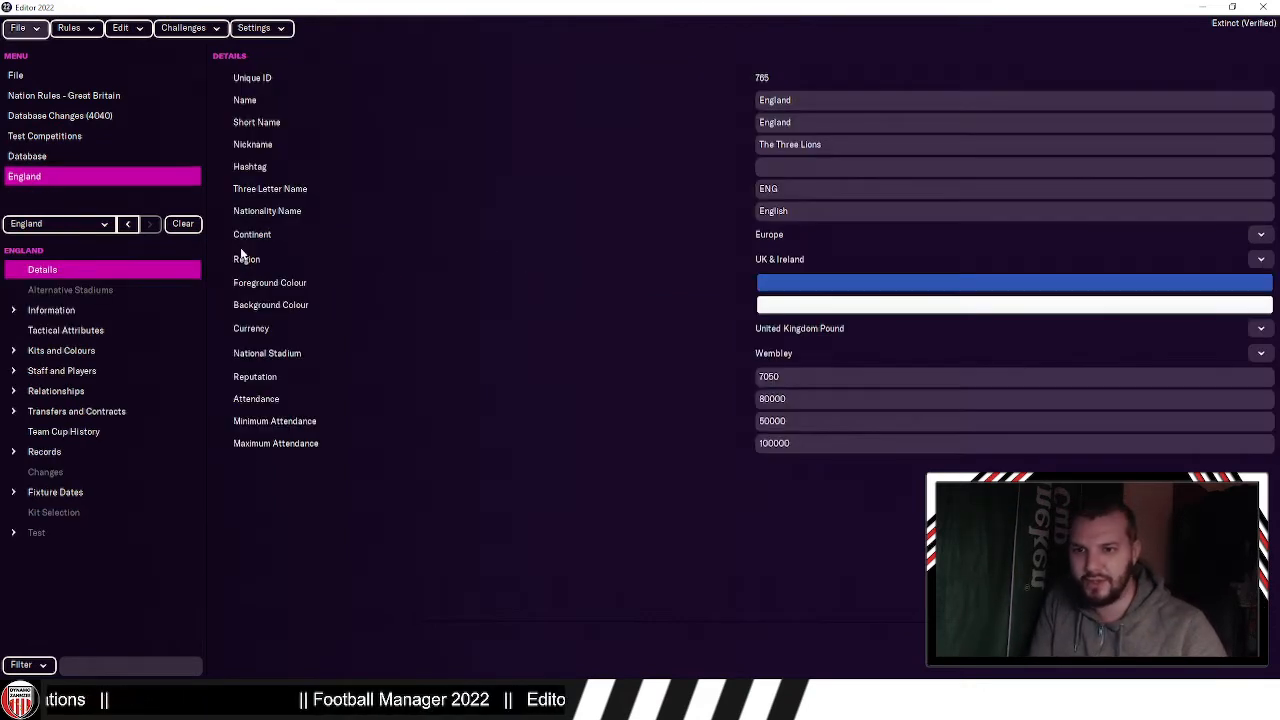
pyautogui.click(74, 311)
pyautogui.scroll(-2, 512, 351)
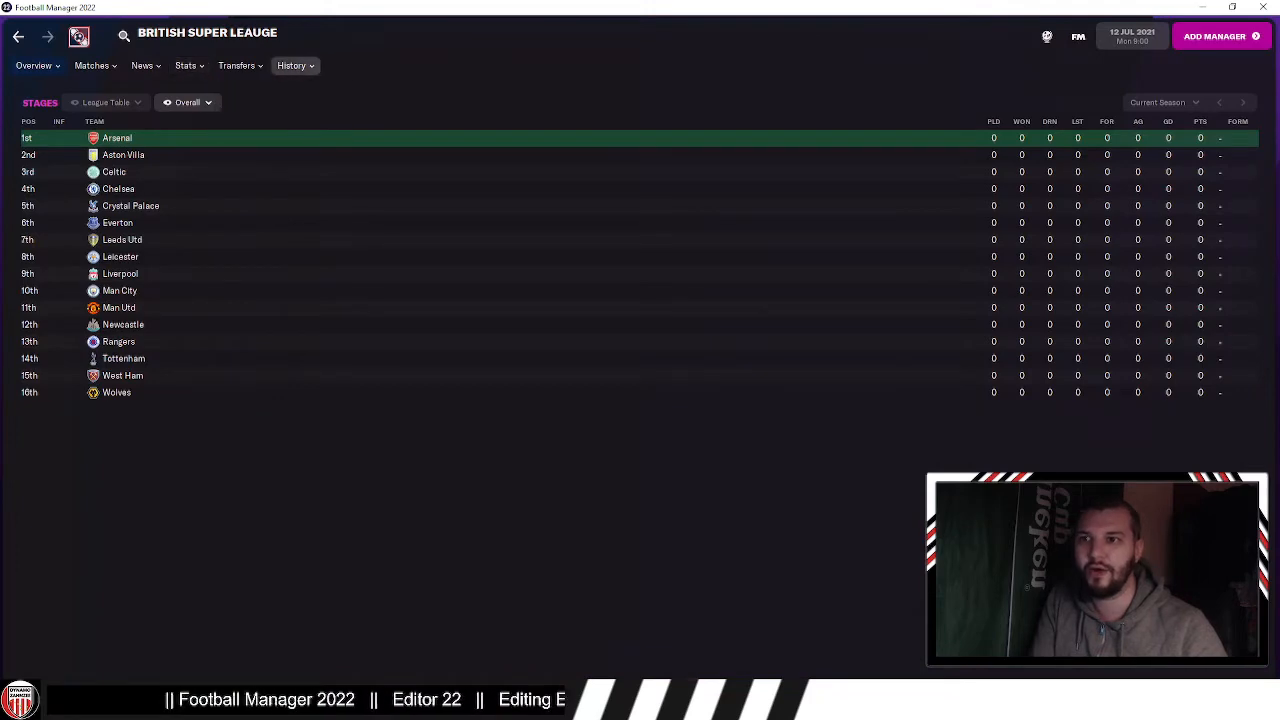
# Step: Switch to Football Manager 2022, return to the Europe pages and look through the nations' qualification places
pyautogui.click(18, 39)
pyautogui.click(18, 39)
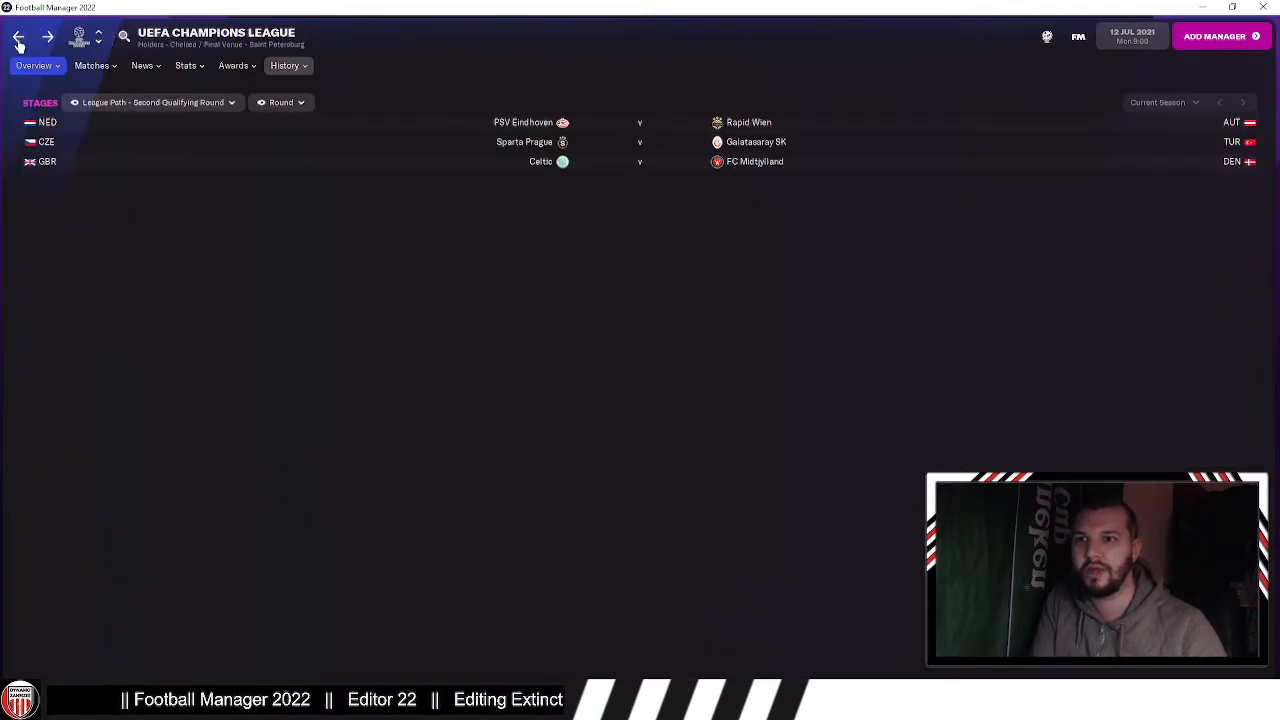
pyautogui.click(18, 39)
pyautogui.click(18, 39)
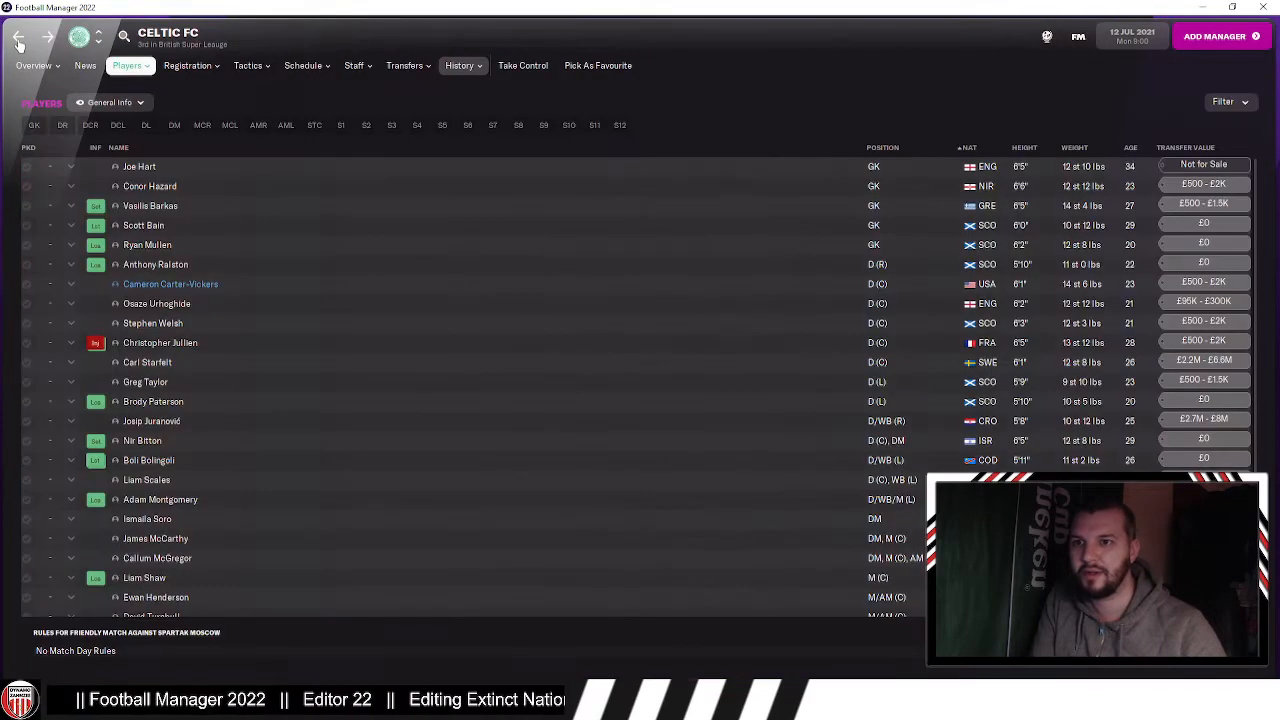
pyautogui.click(18, 39)
pyautogui.click(128, 65)
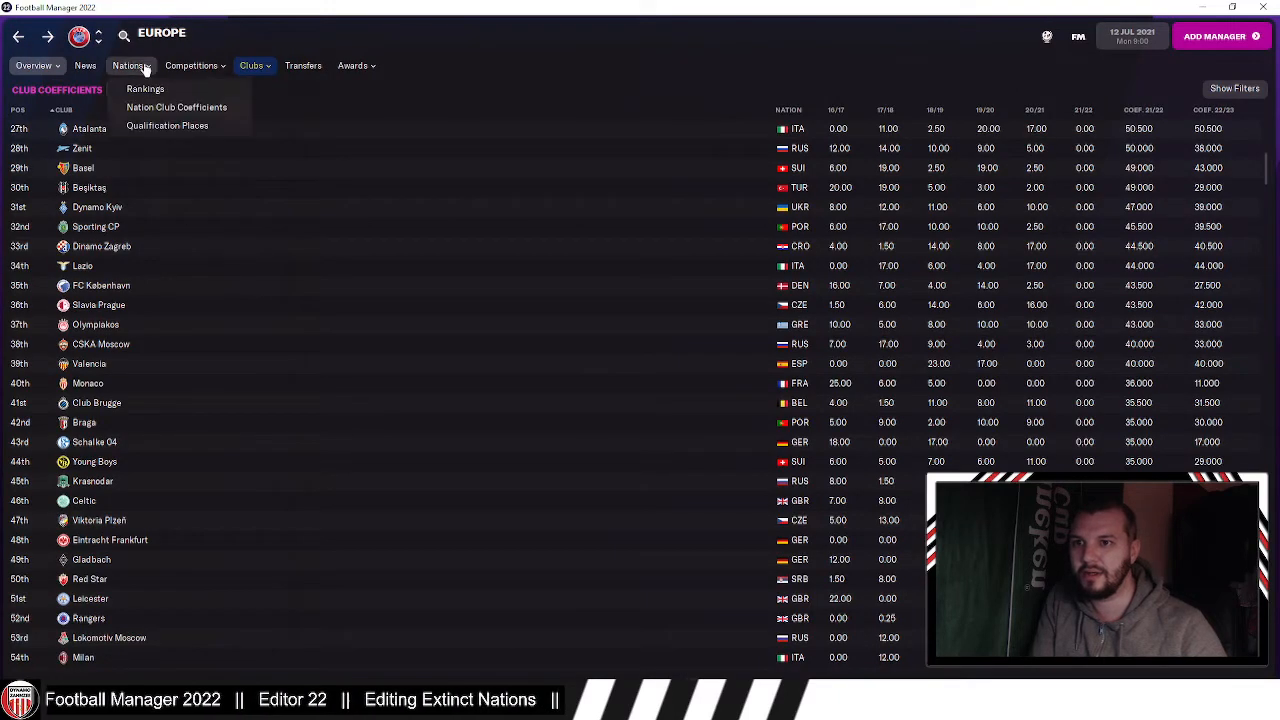
pyautogui.click(160, 125)
pyautogui.scroll(10, 177, 166)
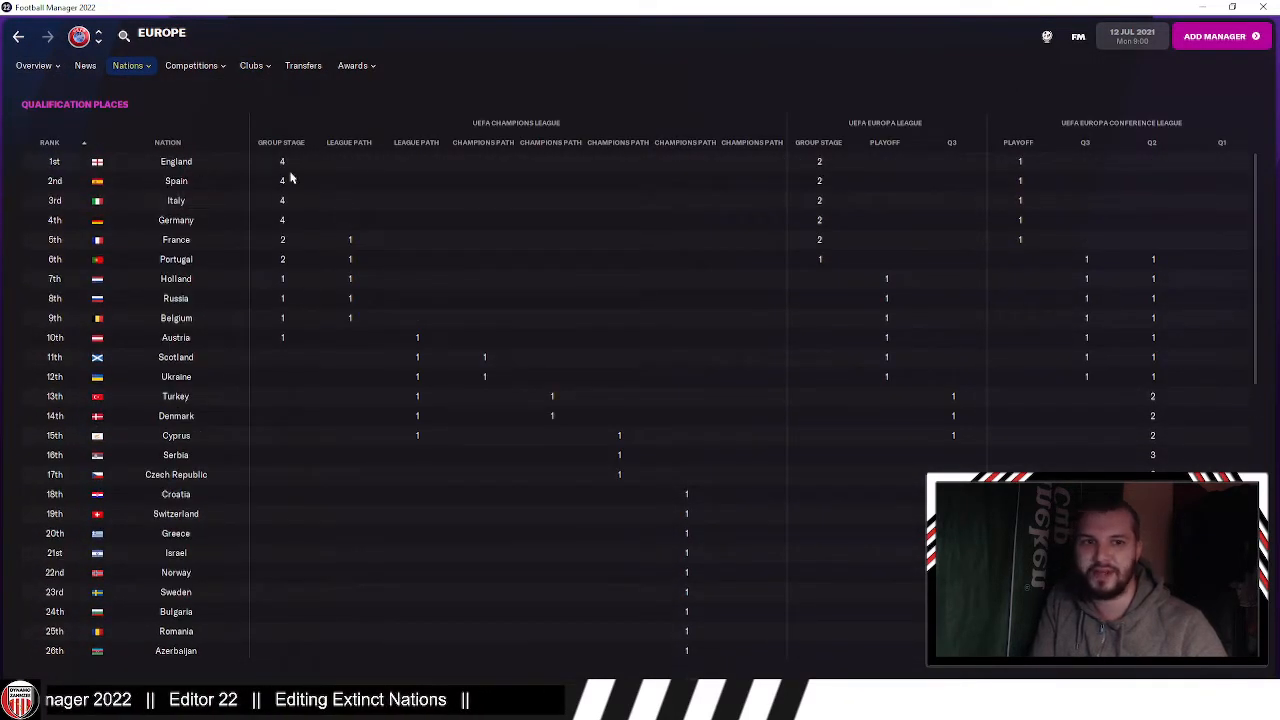
pyautogui.scroll(-10, 434, 306)
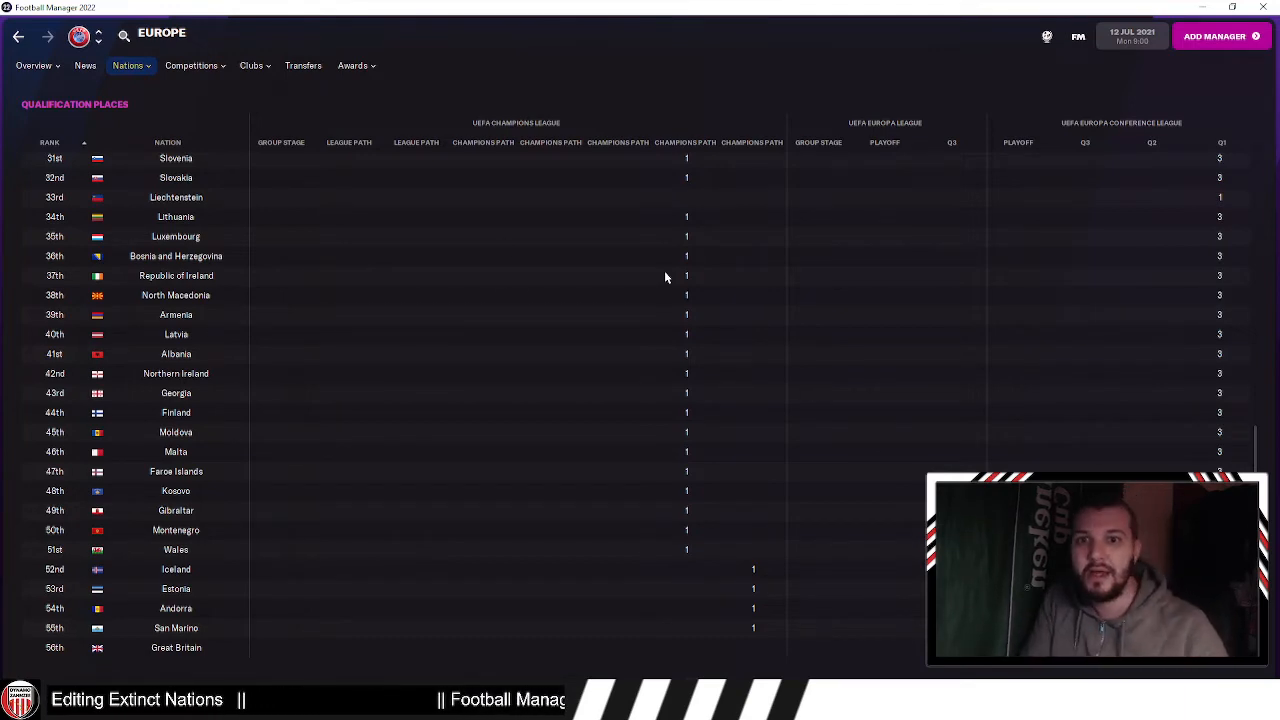
# Step: Switch to Editor 2022, set England's continent and region to None, and disable its Worldwide Governing Body Full Member option
pyautogui.hotkey('alt', 'Tab')
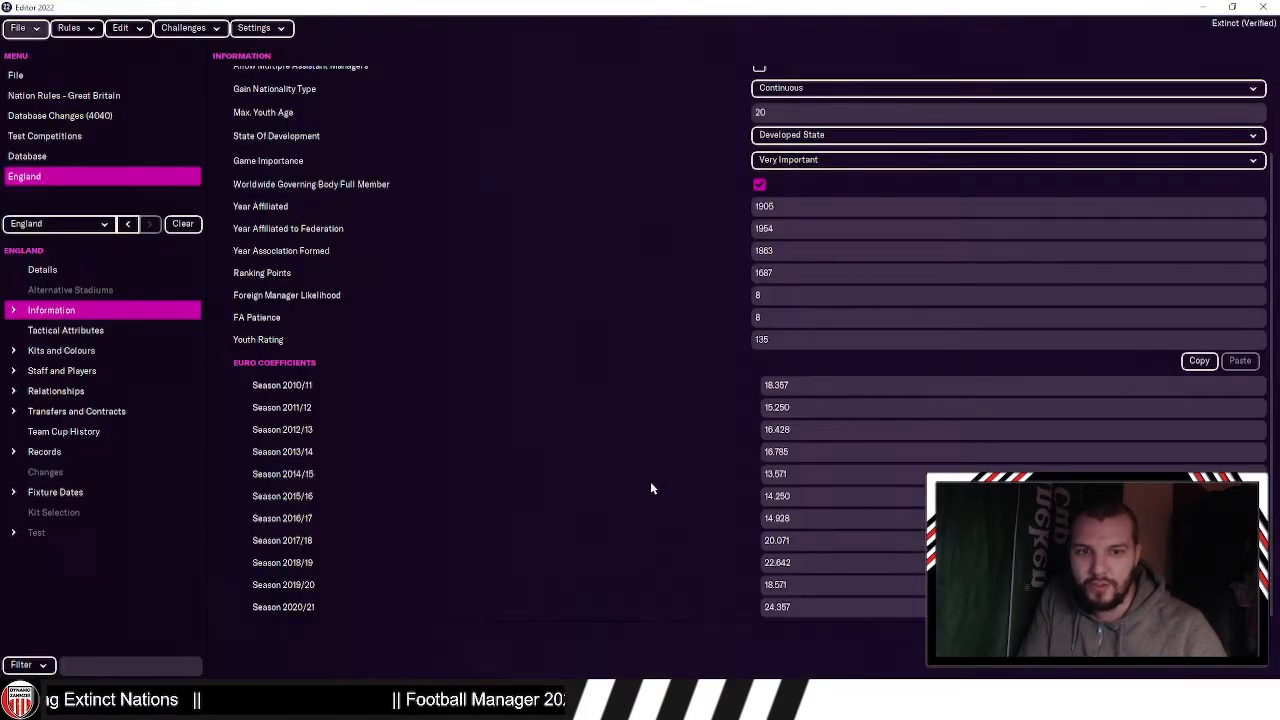
pyautogui.scroll(2, 650, 430)
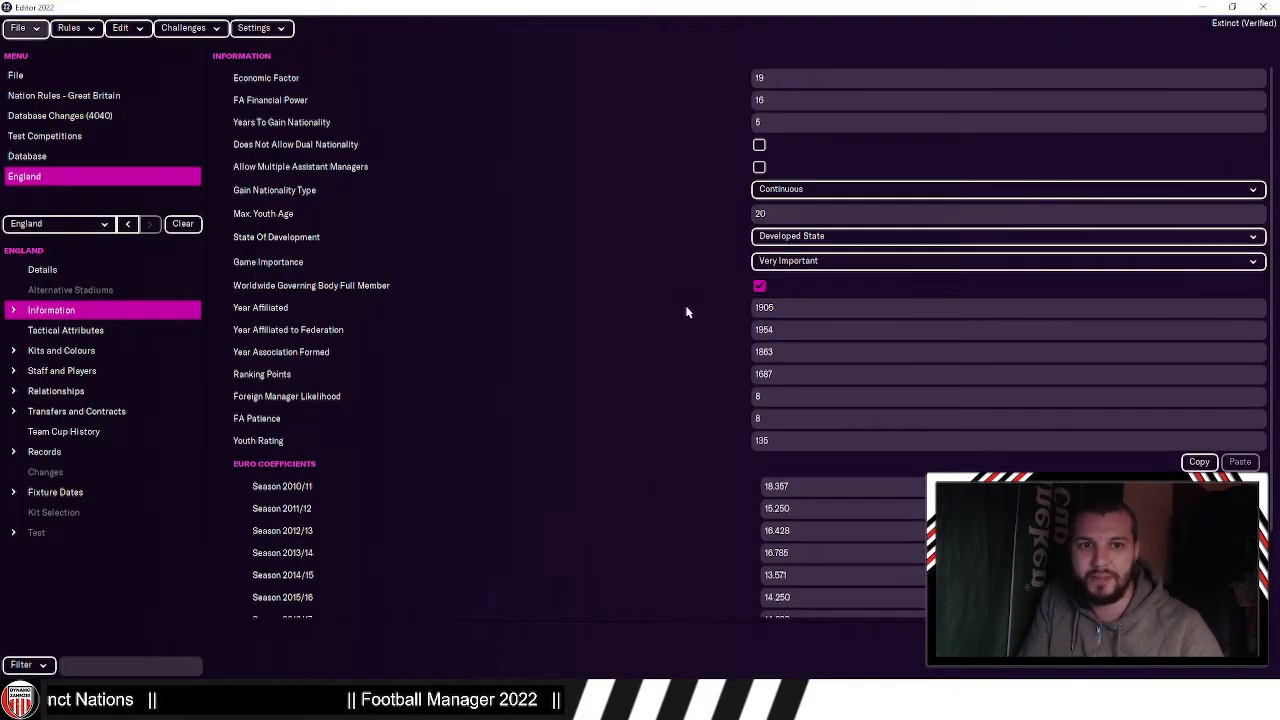
pyautogui.click(84, 270)
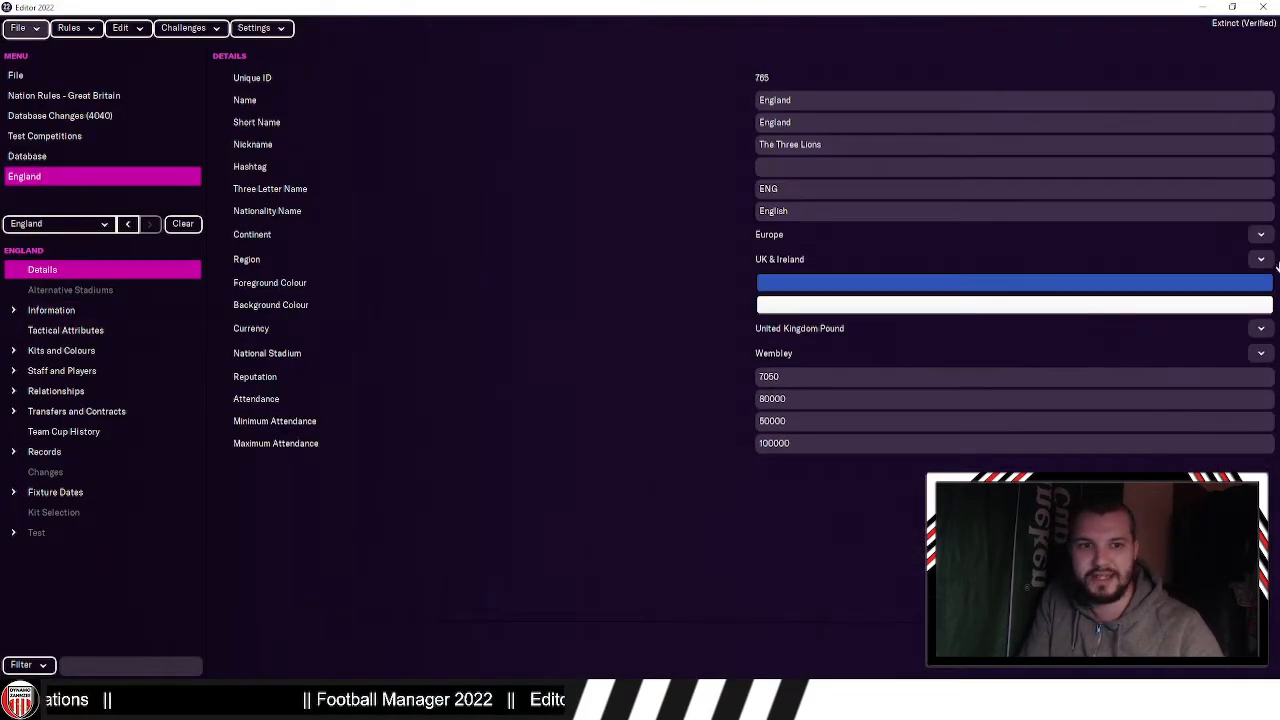
pyautogui.click(1262, 236)
pyautogui.click(1250, 274)
pyautogui.click(1261, 259)
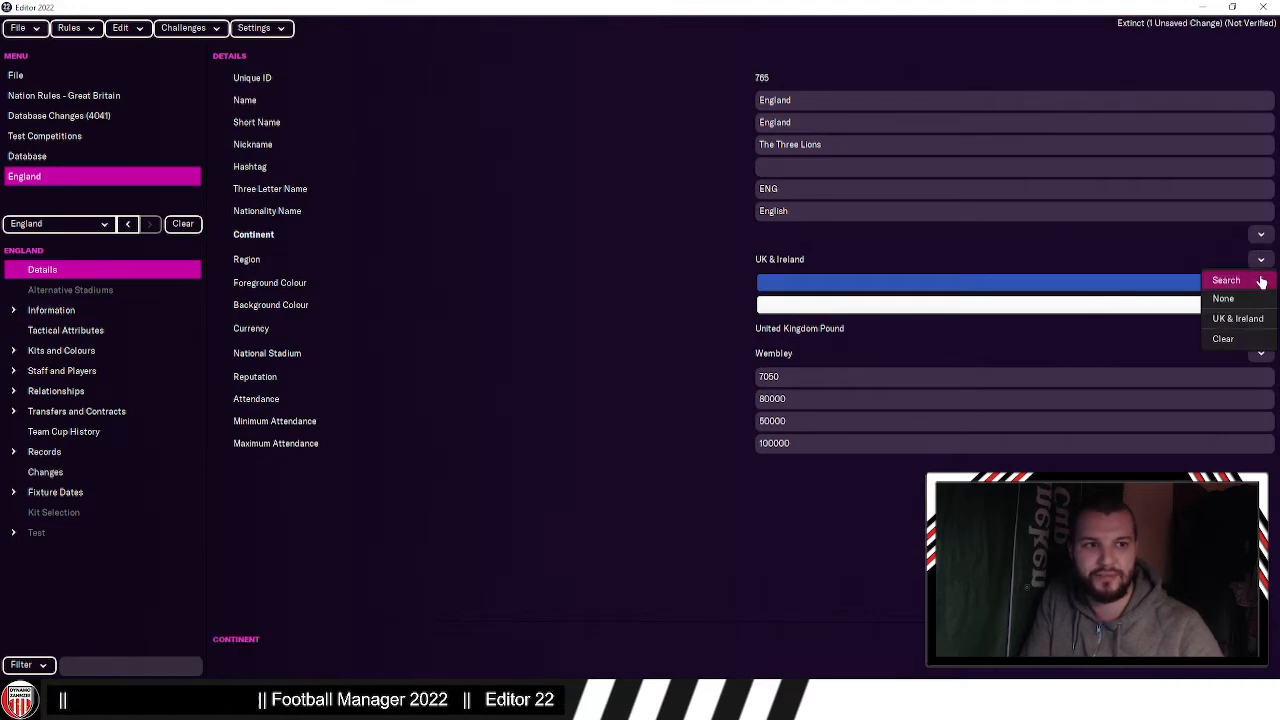
pyautogui.click(1223, 298)
pyautogui.click(100, 310)
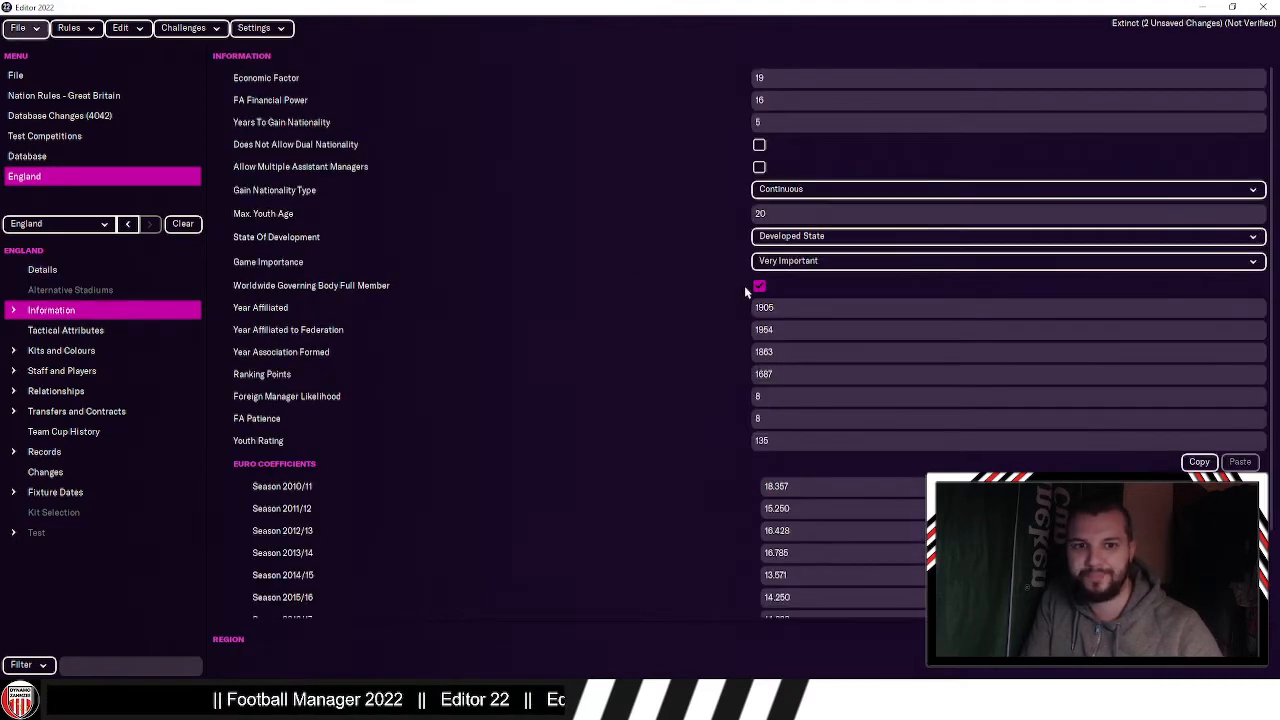
# Step: Test the Great Britain nation rules and save the editor data
pyautogui.click(88, 28)
pyautogui.click(103, 140)
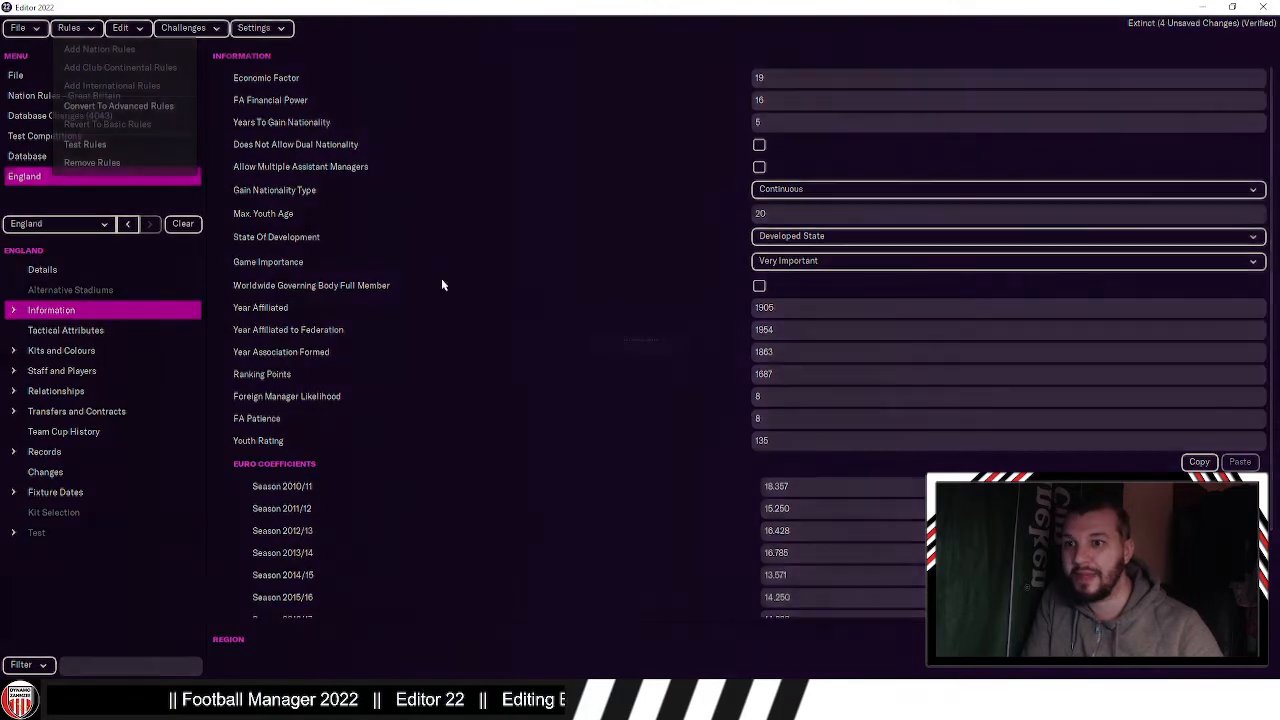
pyautogui.click(727, 365)
pyautogui.click(20, 28)
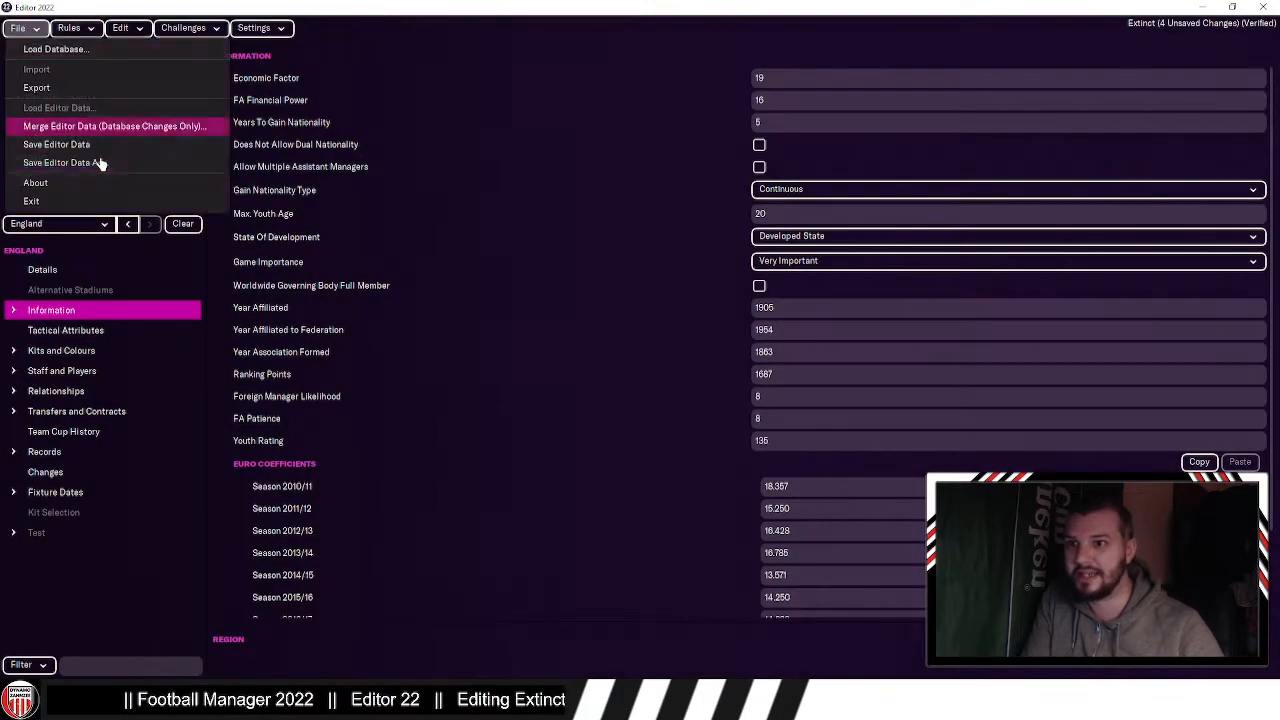
pyautogui.click(88, 147)
pyautogui.click(736, 364)
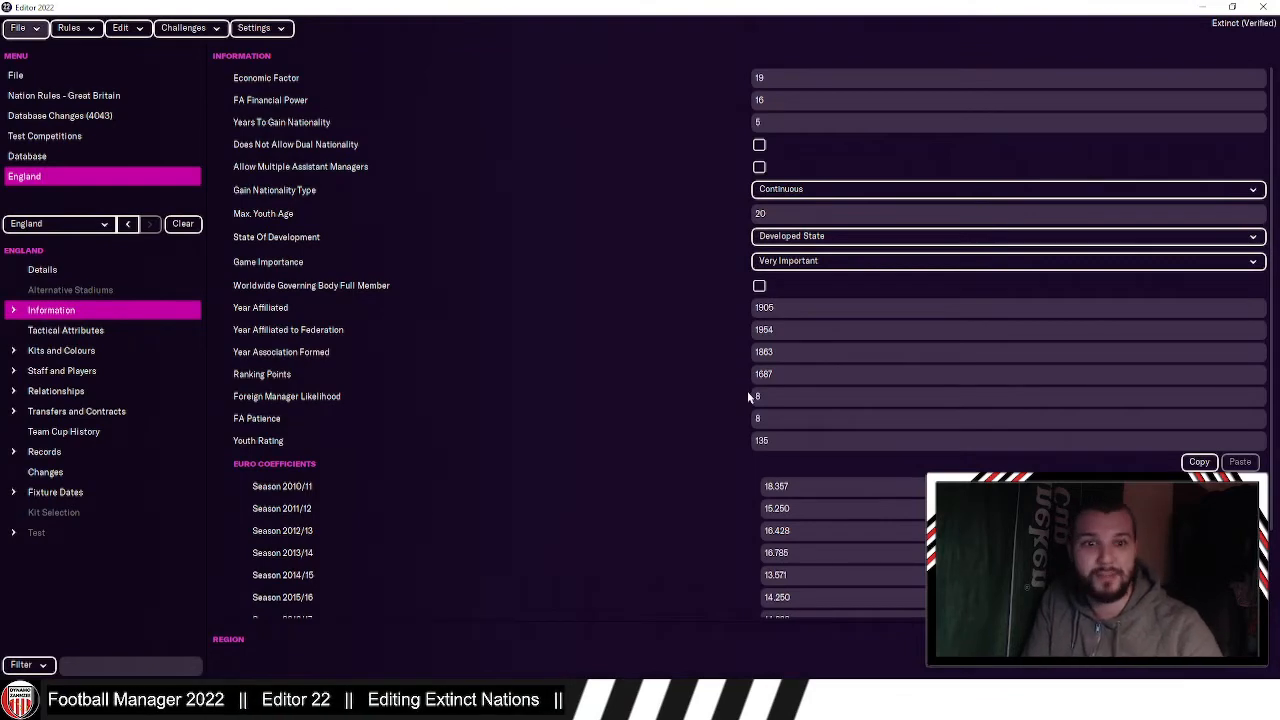
# Step: Switch to Football Manager 2022 and begin a new career game without saving the current one
pyautogui.click(692, 706)
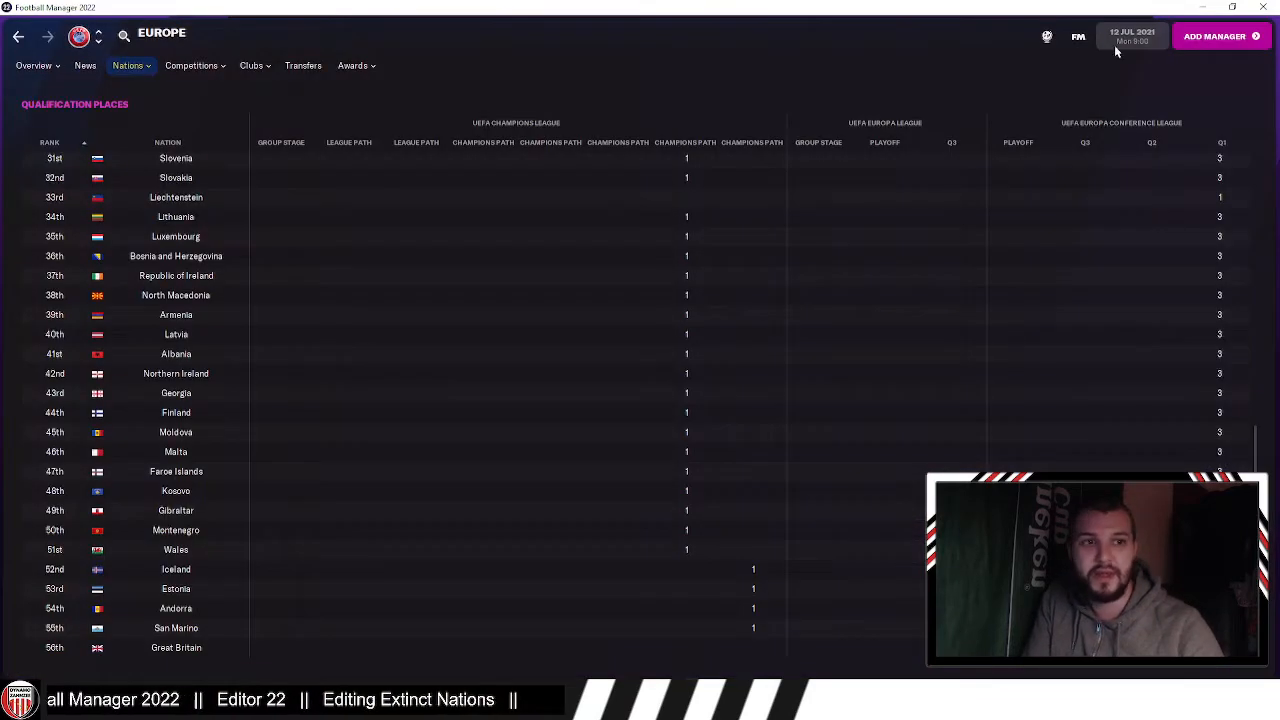
pyautogui.click(1078, 36)
pyautogui.click(1120, 152)
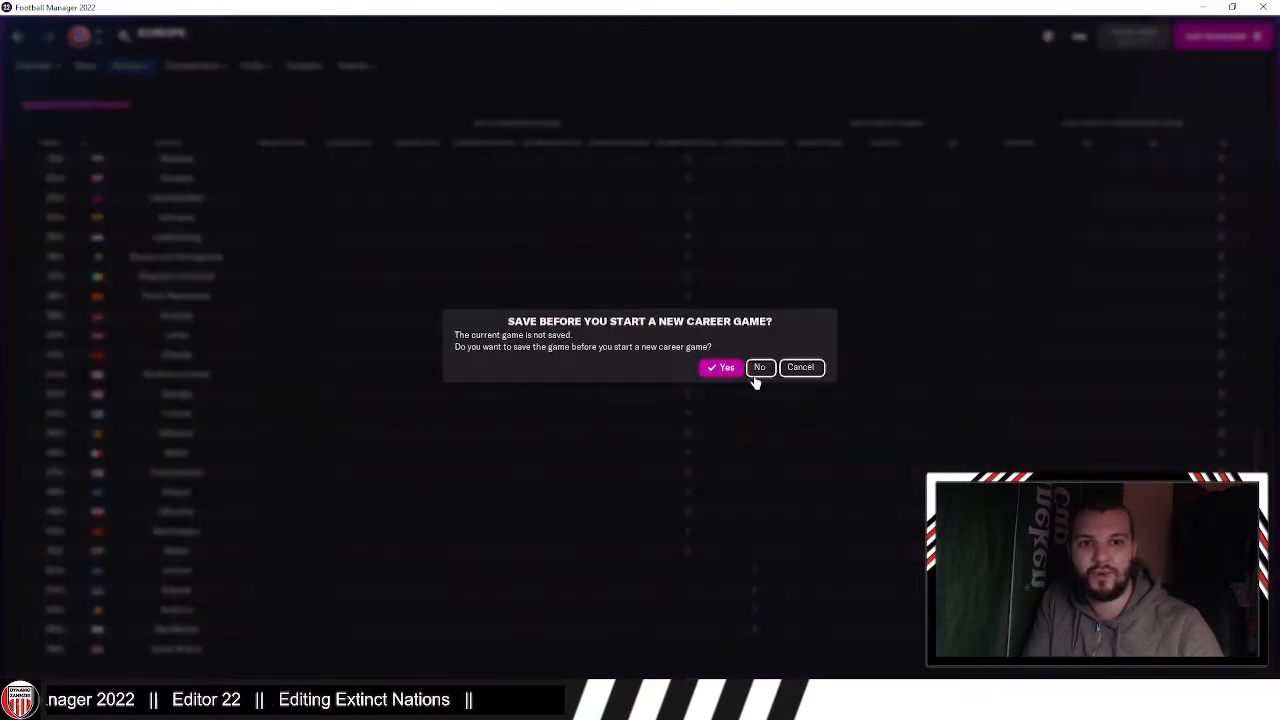
pyautogui.click(754, 376)
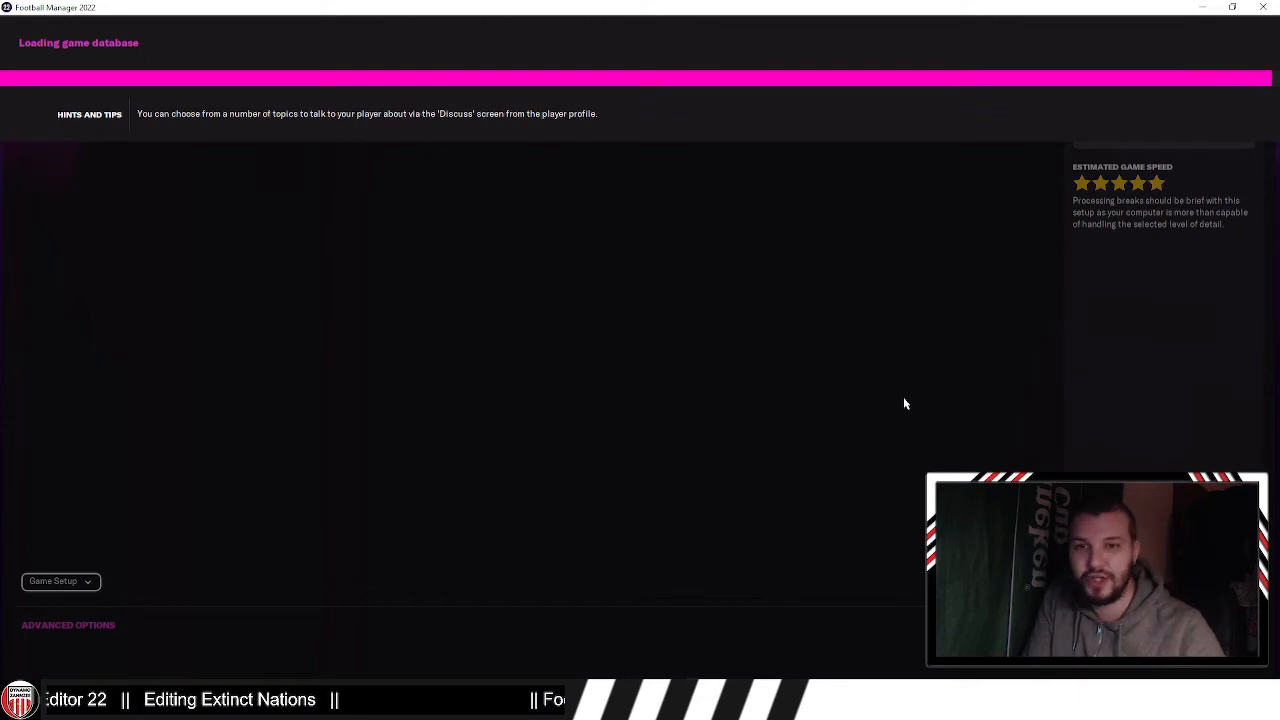
# Step: Add Great Britain with British Super Leauge only as the active league and start the game
pyautogui.click(990, 582)
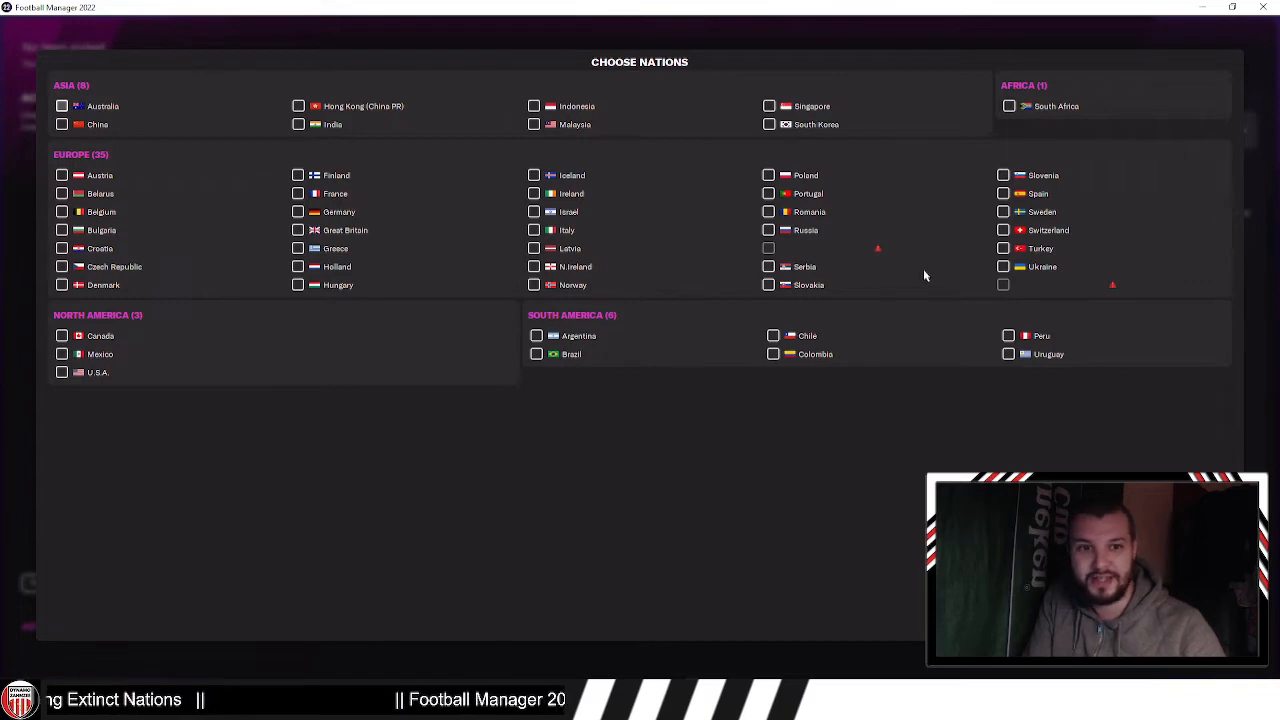
pyautogui.click(322, 233)
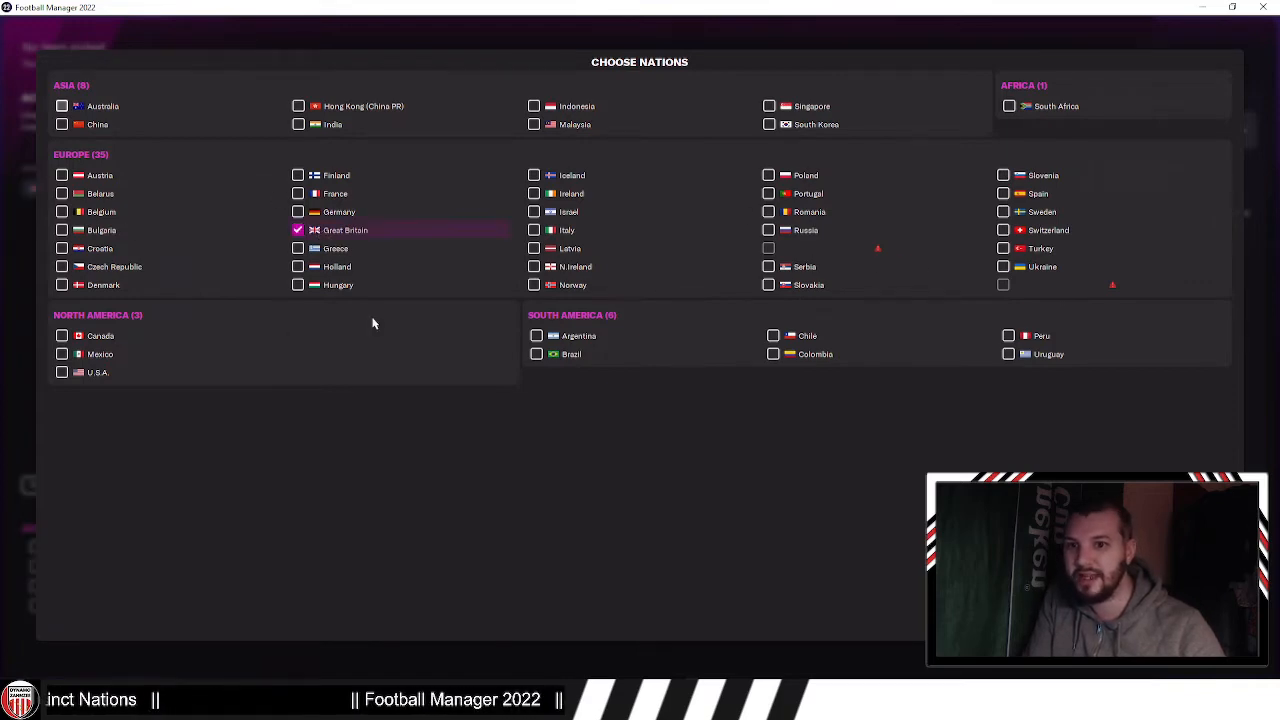
pyautogui.click(1204, 622)
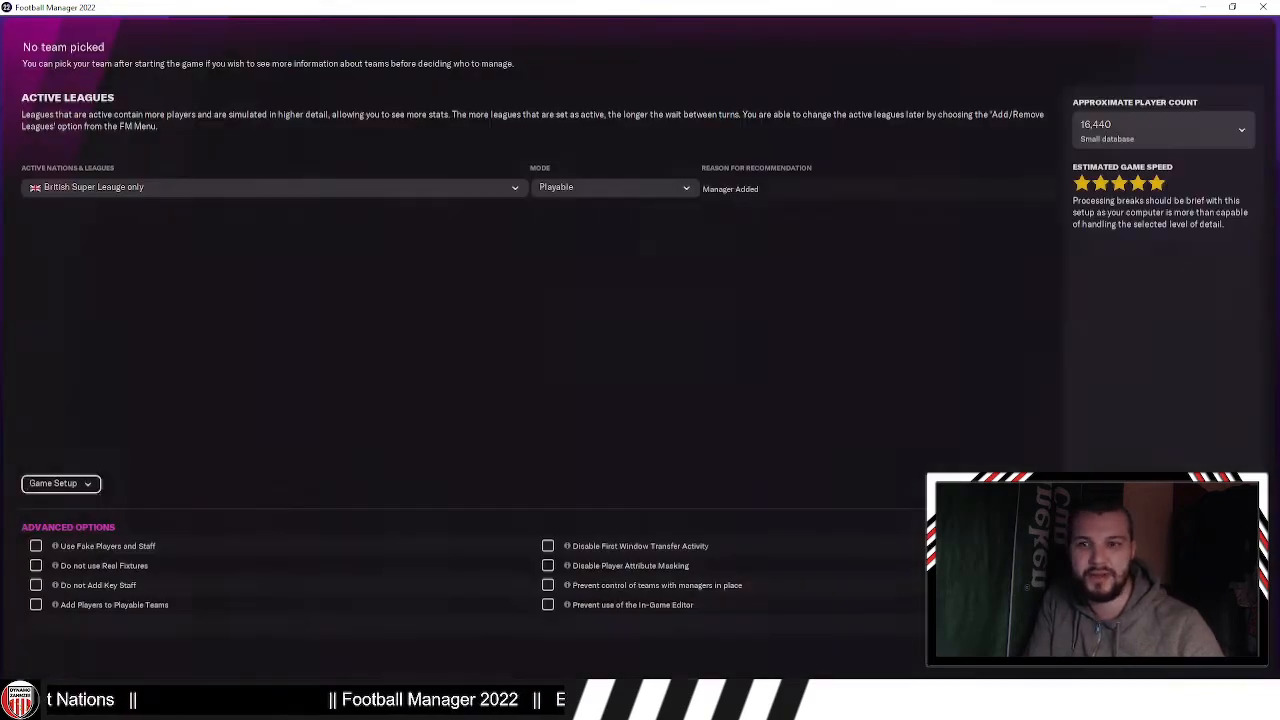
pyautogui.click(131, 192)
pyautogui.click(131, 210)
pyautogui.click(1206, 640)
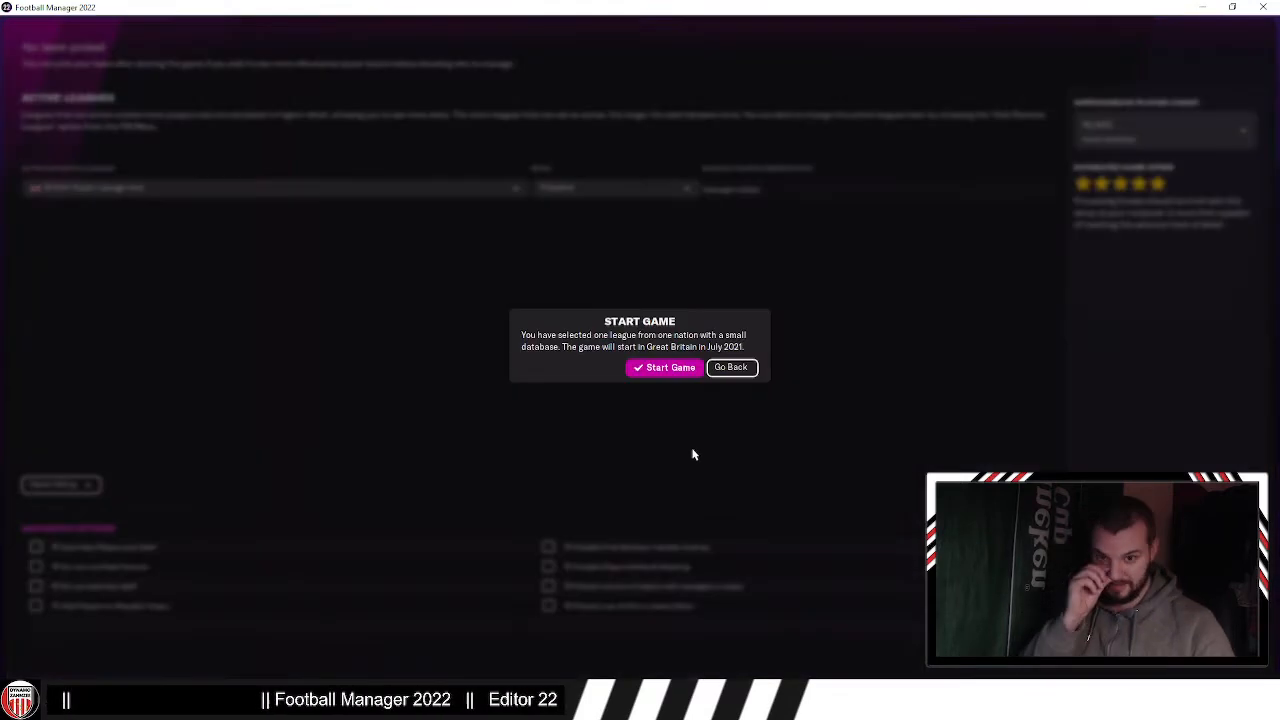
pyautogui.click(665, 368)
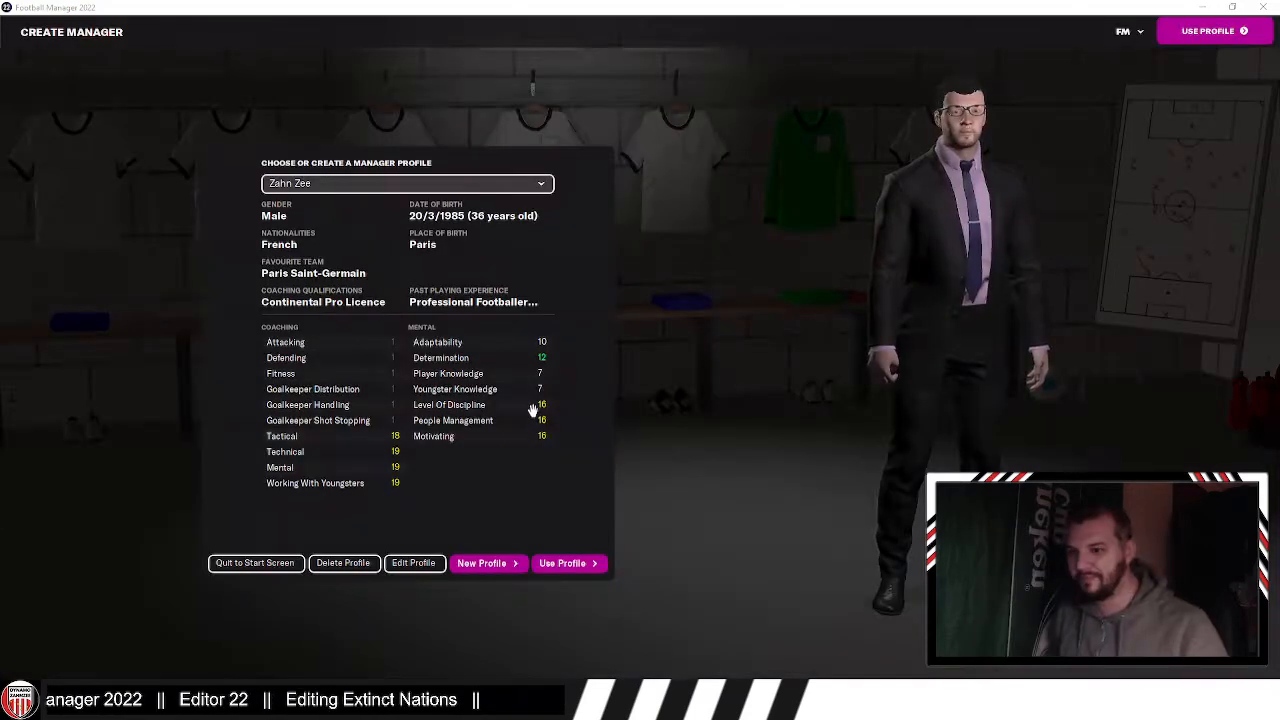
# Step: Use the existing manager profile and open Arsenal's player list
pyautogui.click(557, 563)
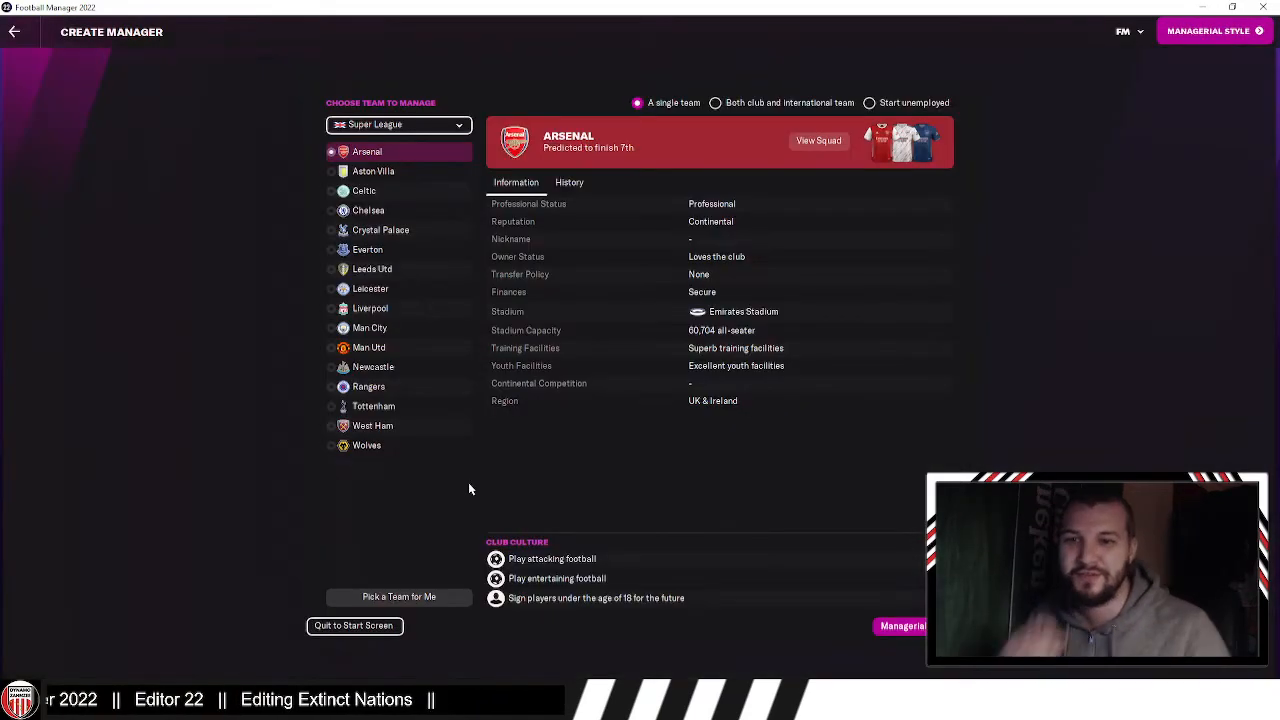
pyautogui.click(560, 139)
pyautogui.click(46, 67)
pyautogui.click(55, 92)
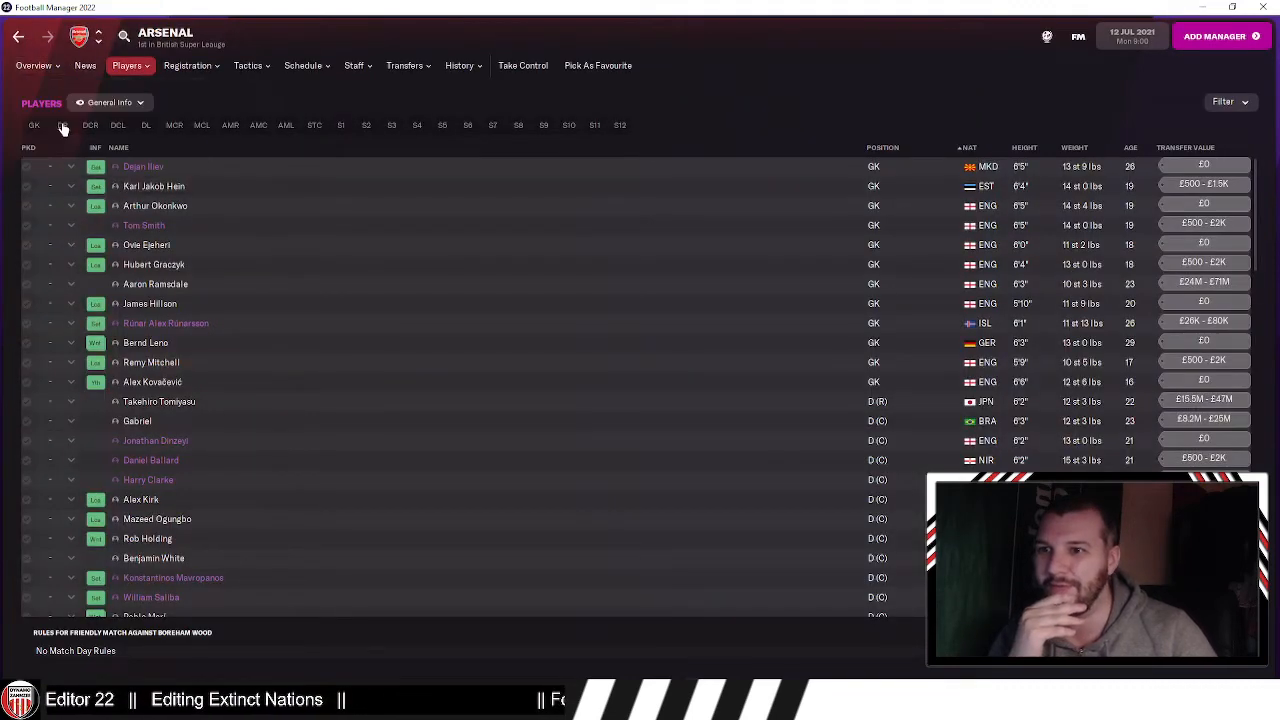
# Step: View Great Britain's national squad and check the senior, U21 and U19 fixture schedules
pyautogui.click(108, 127)
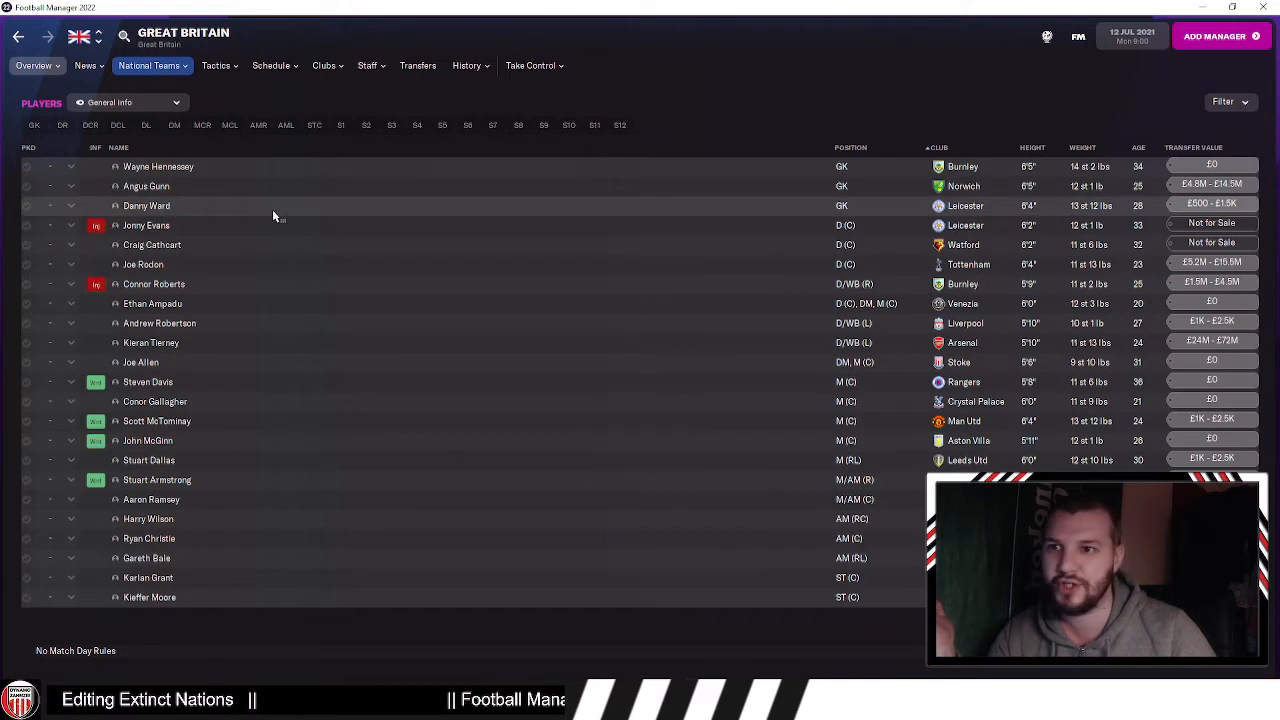
pyautogui.click(290, 89)
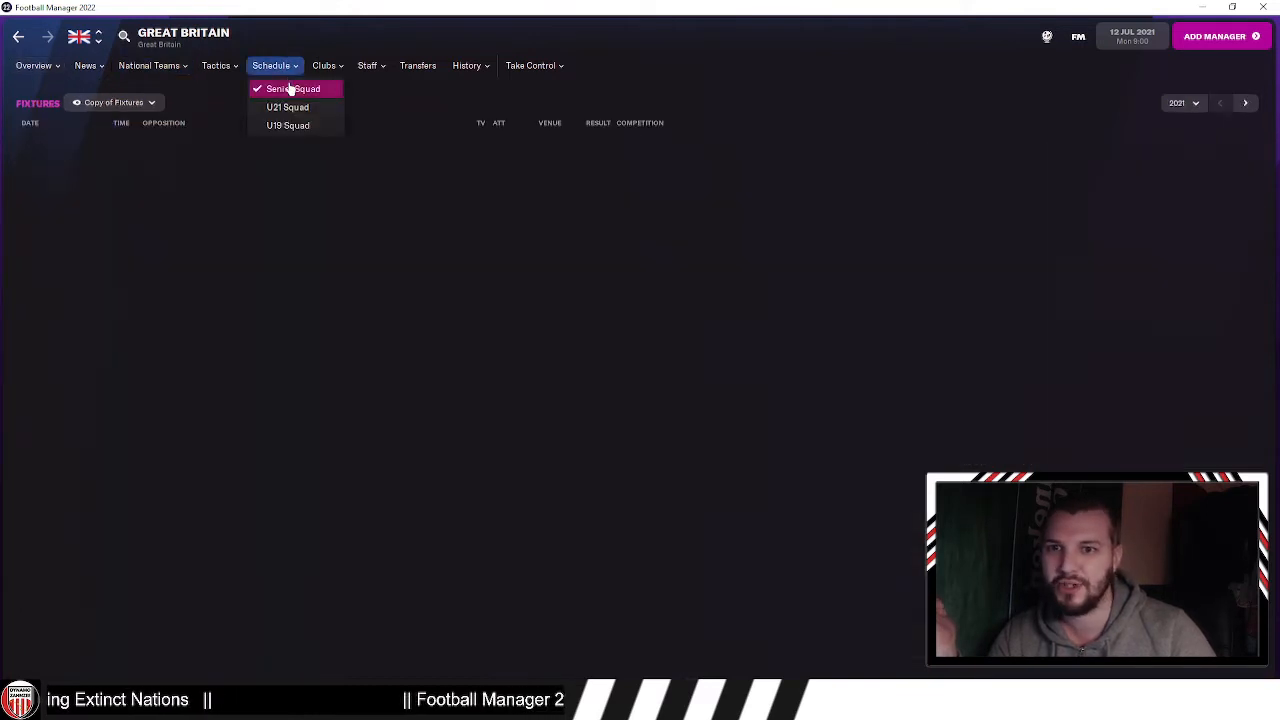
pyautogui.click(277, 66)
pyautogui.click(288, 107)
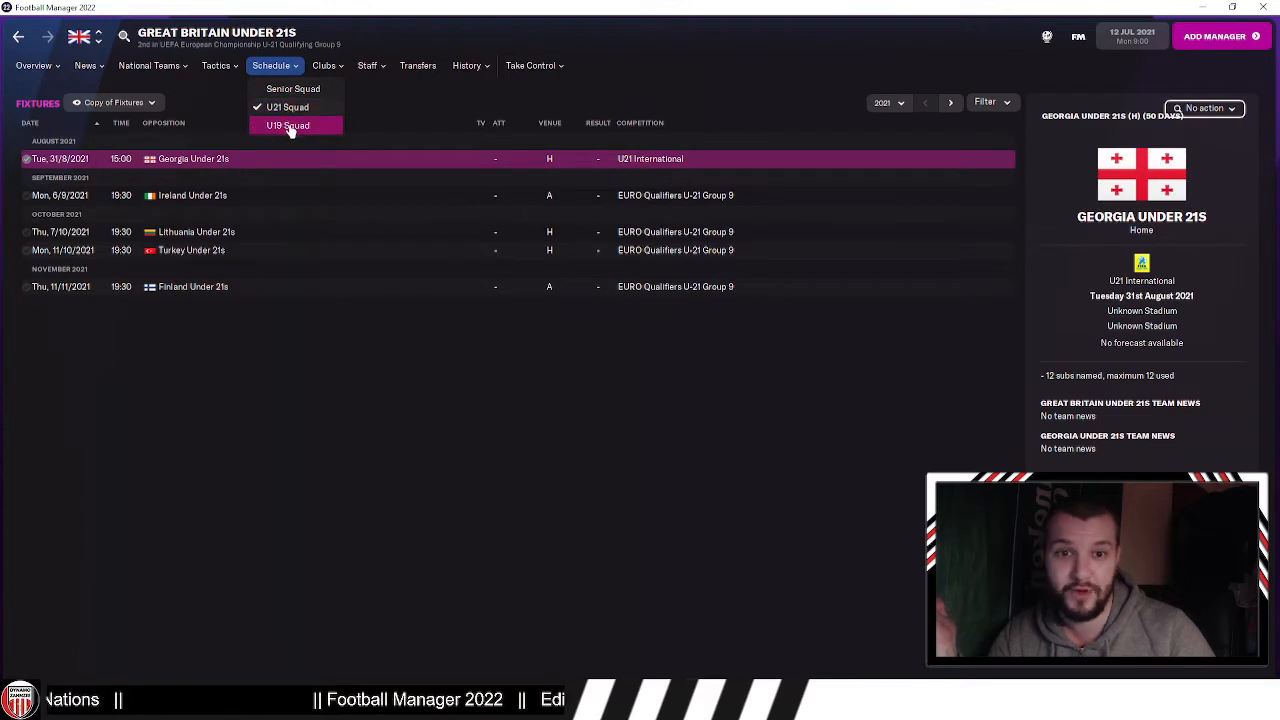
pyautogui.click(289, 126)
pyautogui.click(282, 67)
pyautogui.click(293, 90)
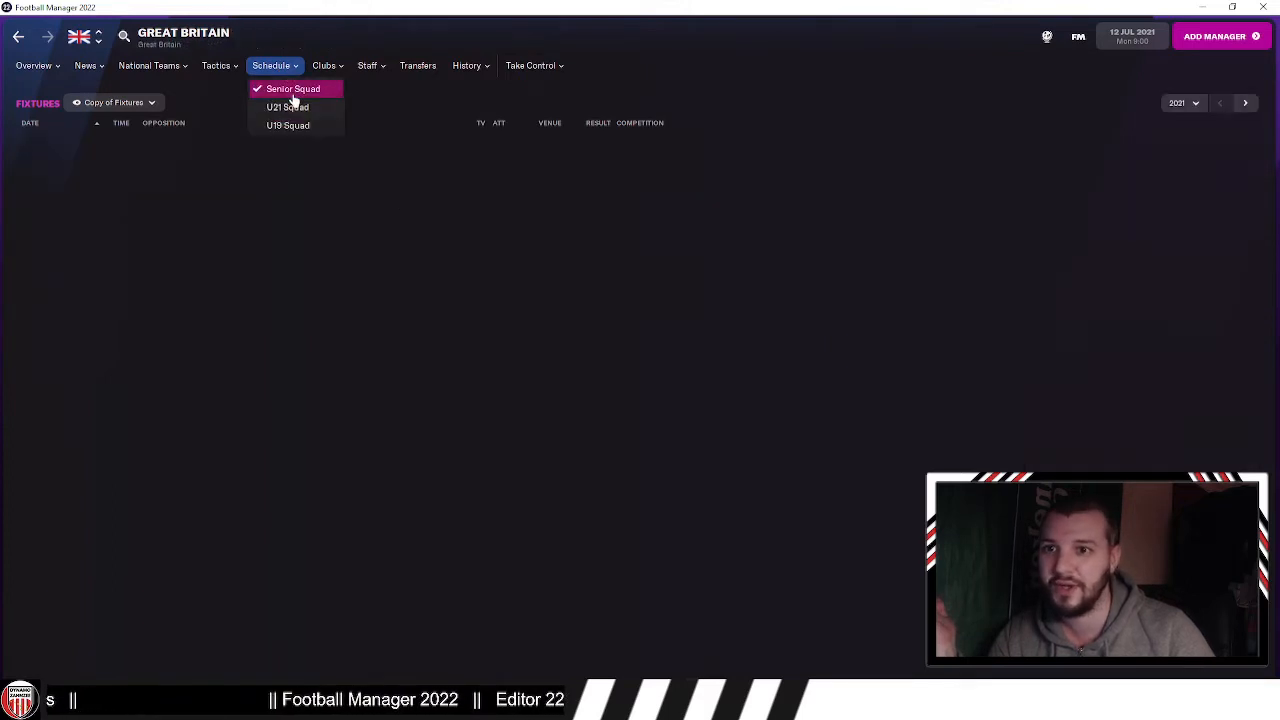
# Step: View Great Britain's nation profile and examine the players in its senior national squad
pyautogui.click(40, 66)
pyautogui.click(50, 87)
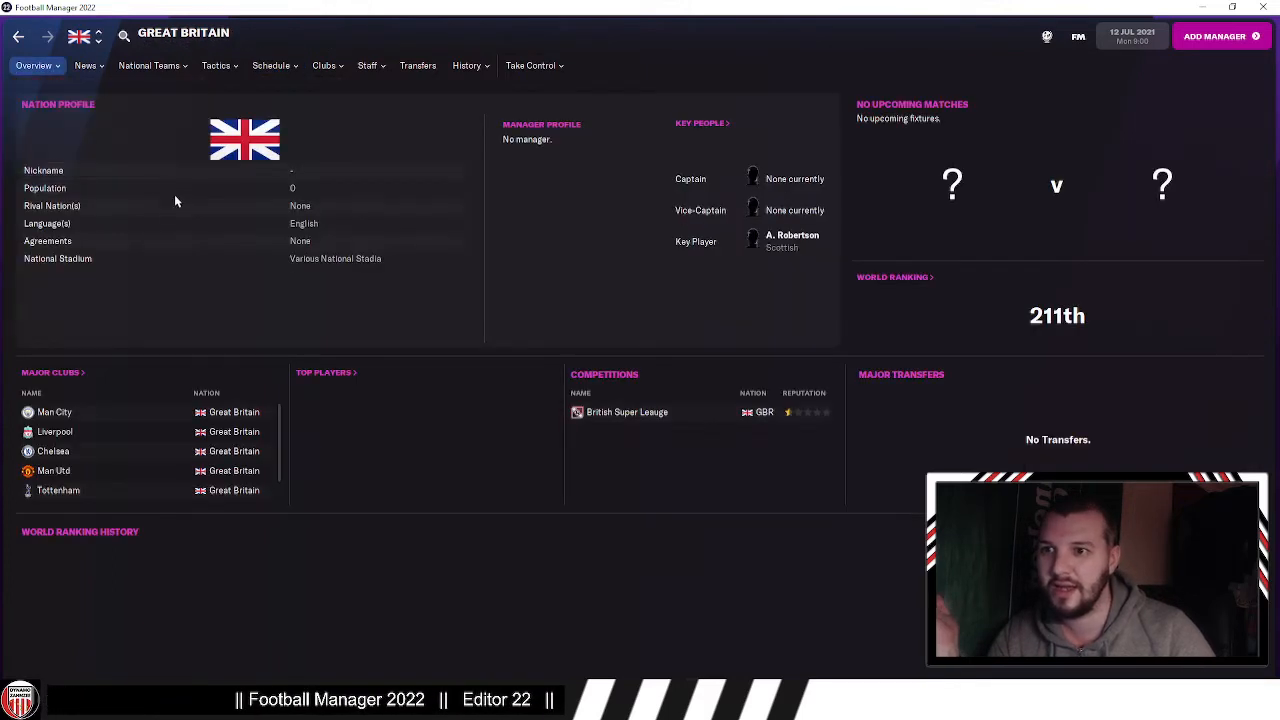
pyautogui.click(148, 87)
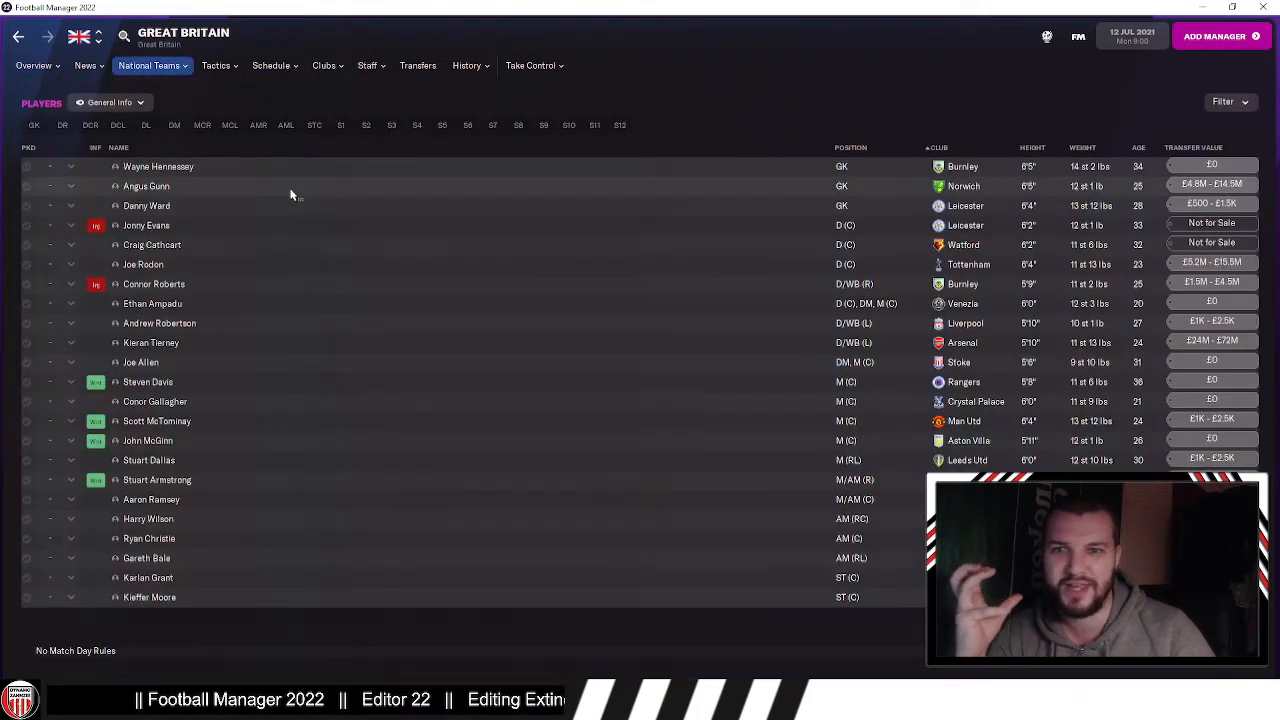
pyautogui.click(243, 206)
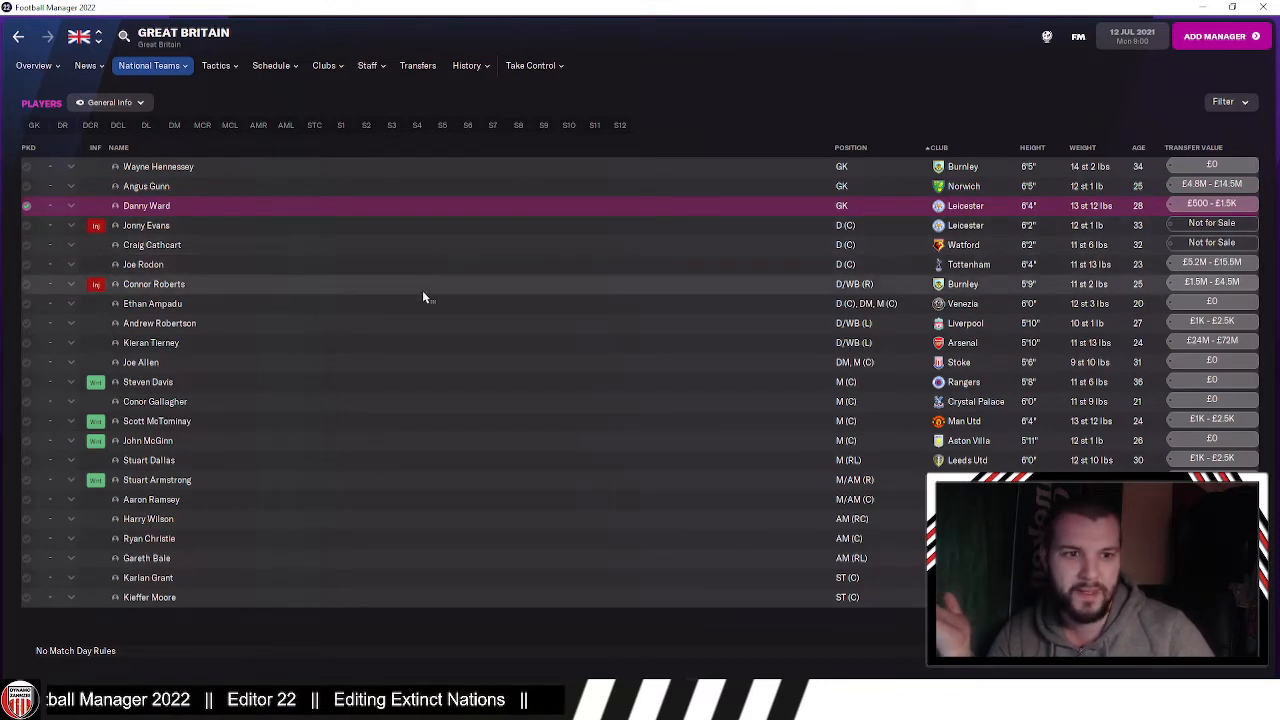
# Step: Check Andrew Robertson's nationality and eligibility information from the Great Britain squad, and return to the squad list
pyautogui.click(427, 333)
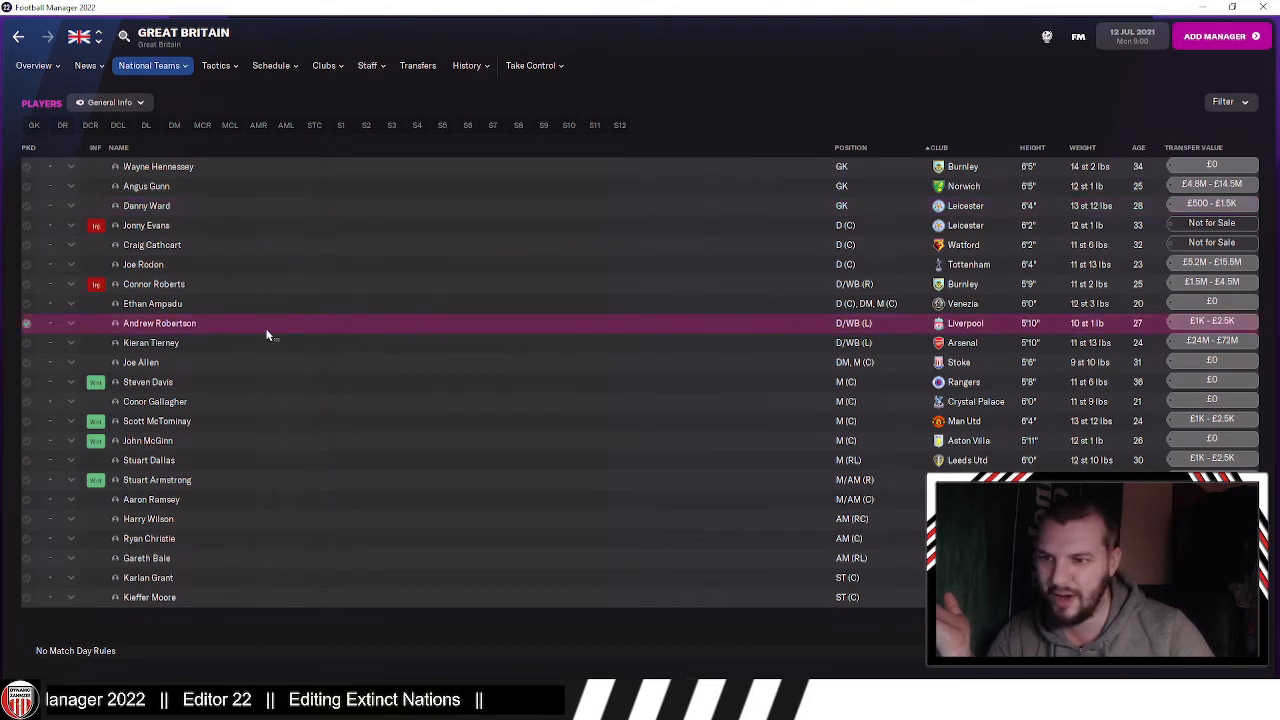
pyautogui.click(190, 326)
pyautogui.click(35, 65)
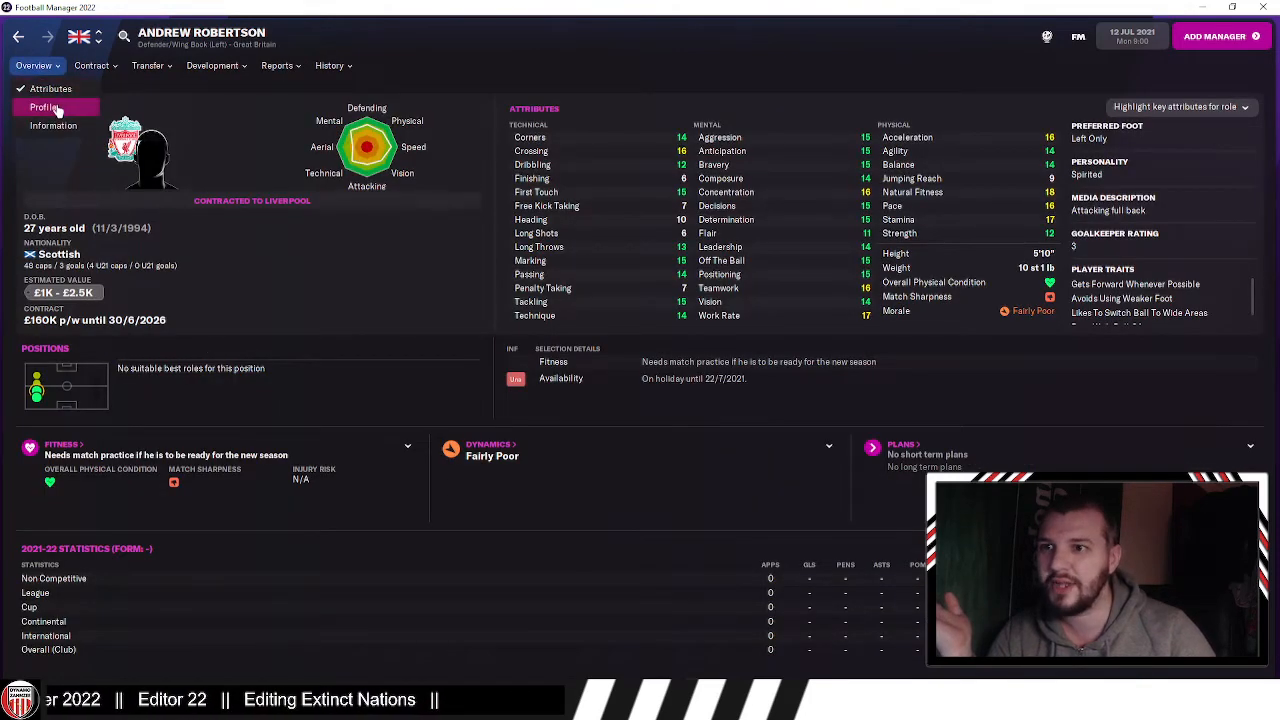
pyautogui.click(55, 107)
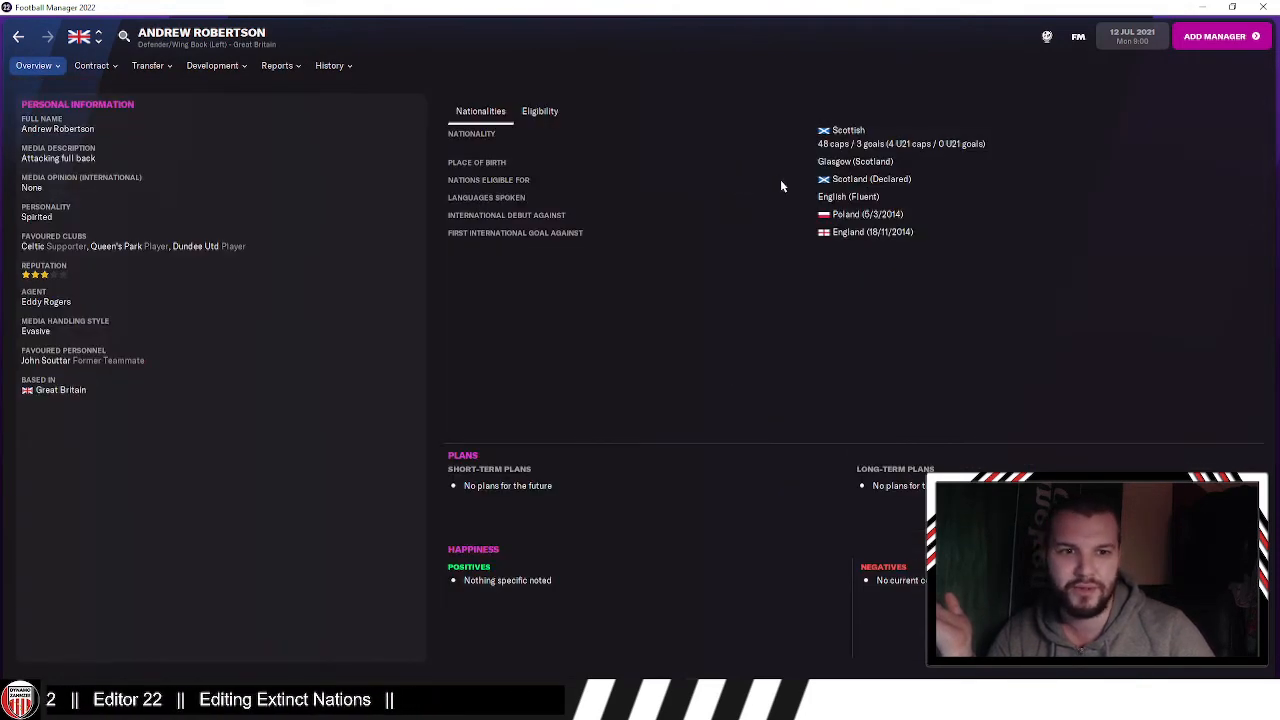
pyautogui.click(18, 38)
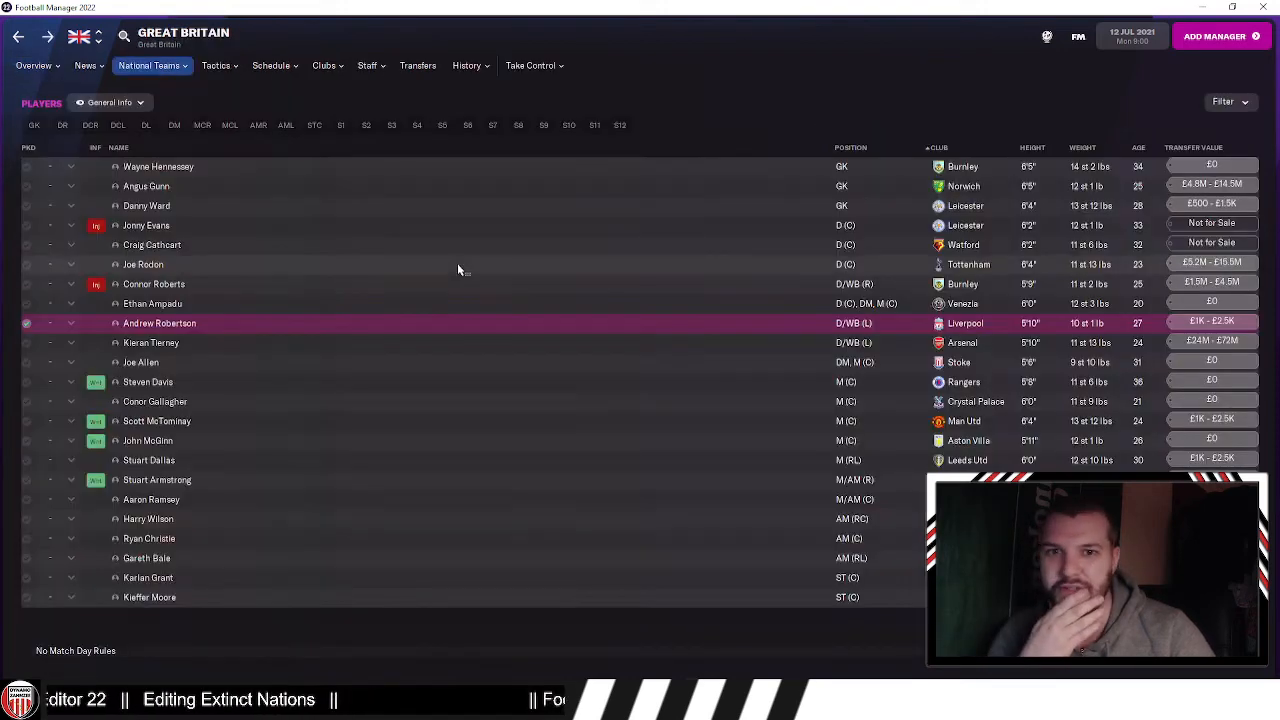
# Step: View Liverpool's player list and check the nationality information of an 18-year-old English goalkeeper
pyautogui.click(957, 324)
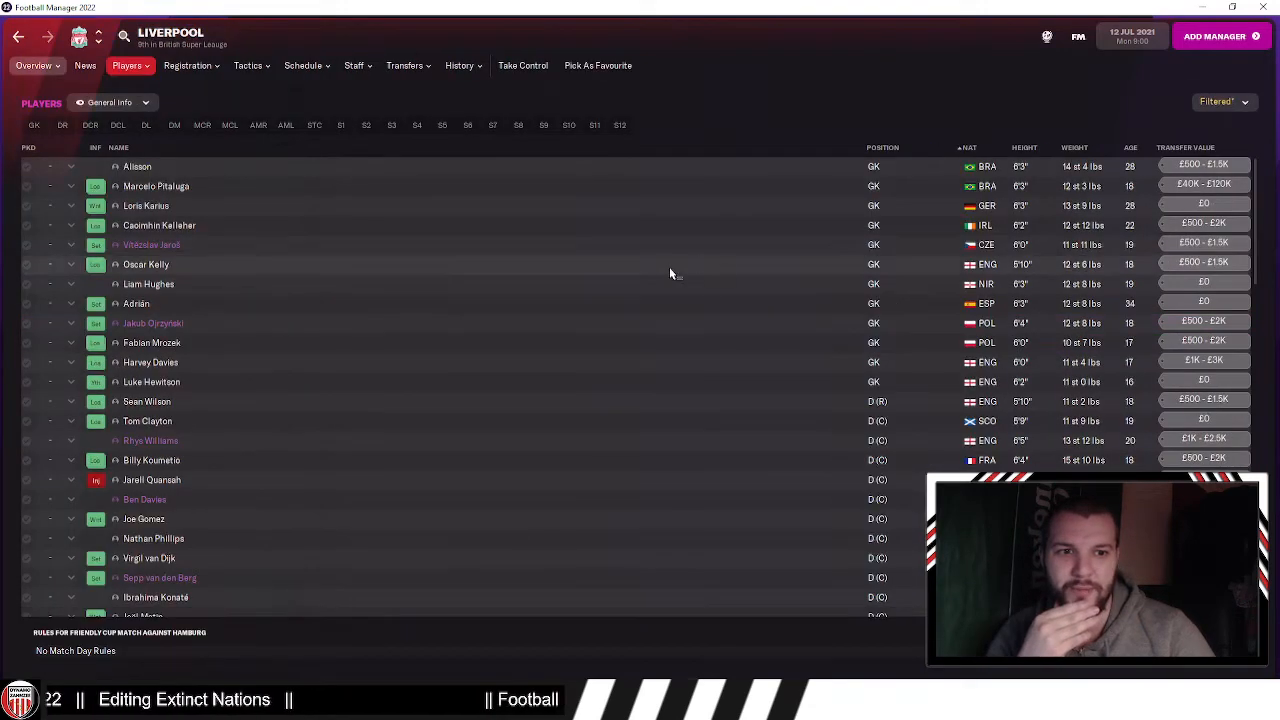
pyautogui.click(982, 266)
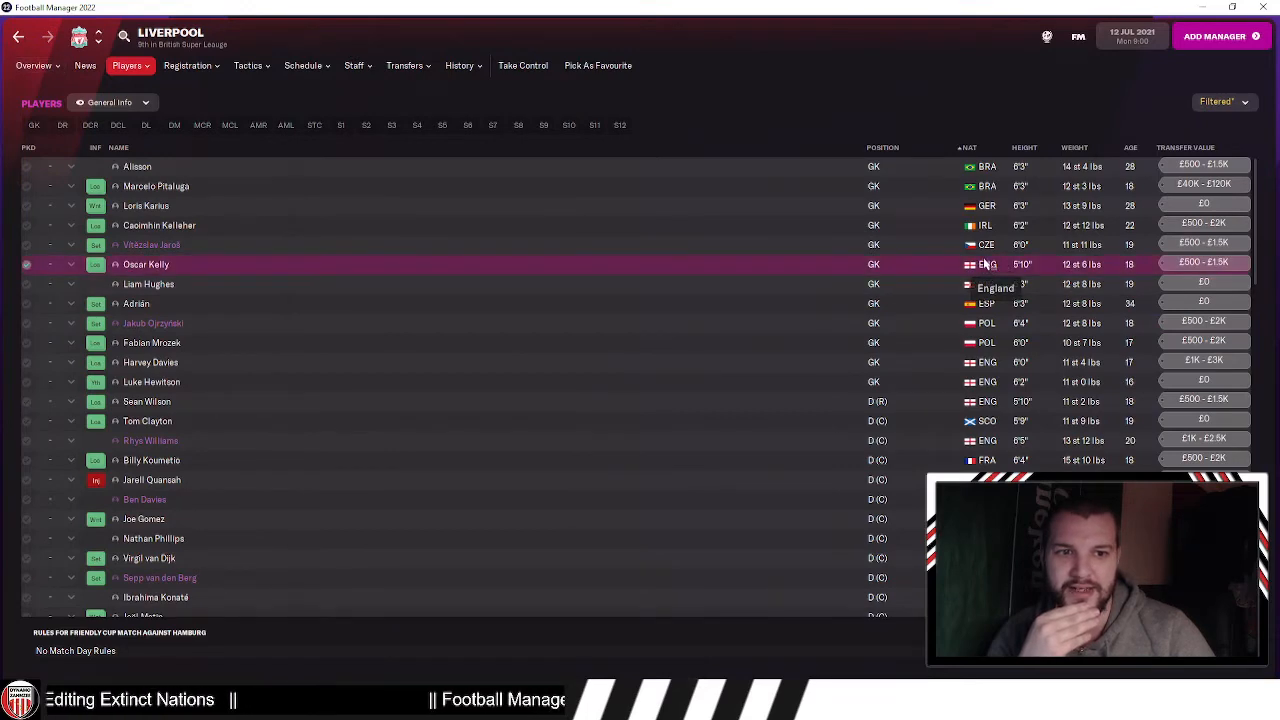
pyautogui.click(145, 265)
pyautogui.moveTo(35, 65)
pyautogui.click(45, 108)
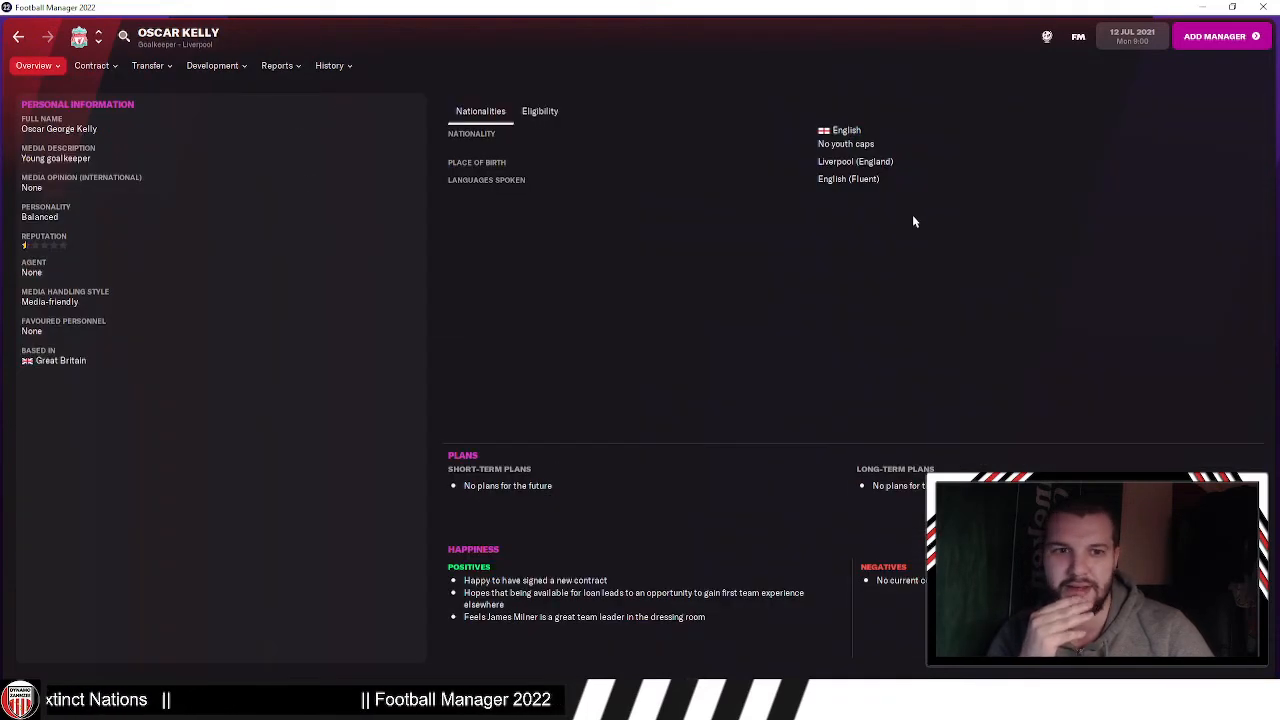
pyautogui.click(18, 36)
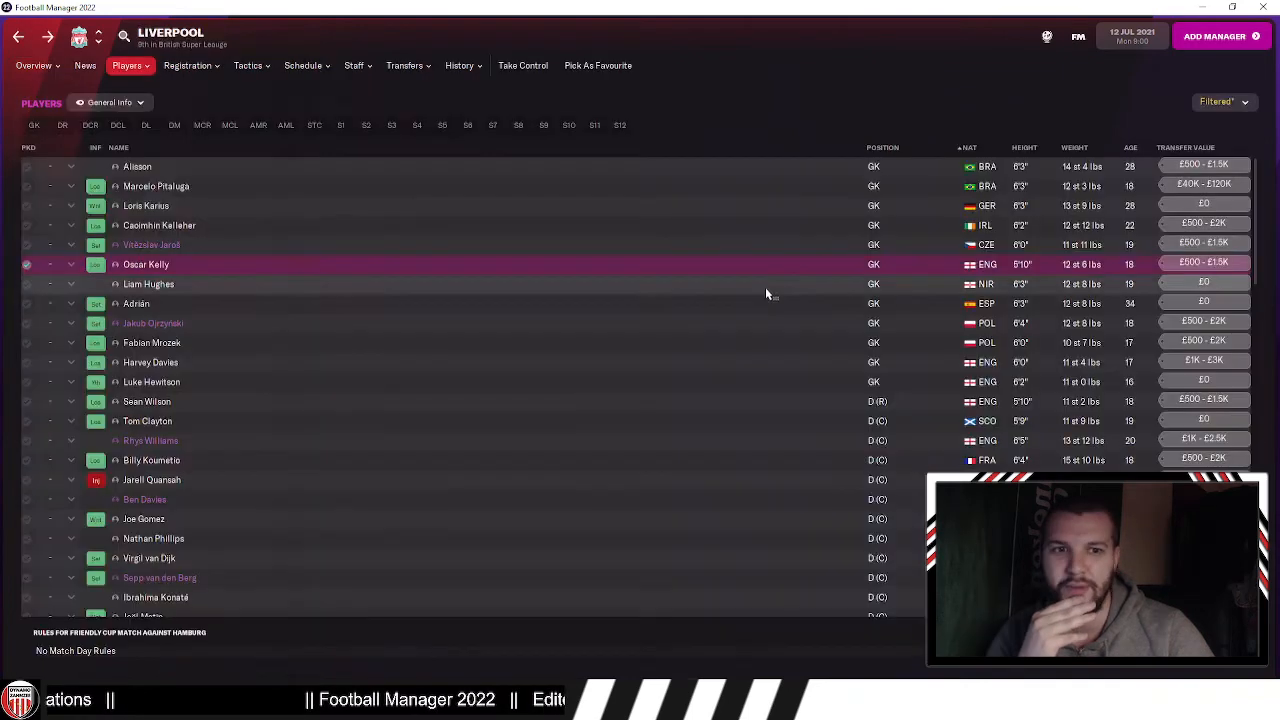
# Step: View Scotland's national squad, check its Rangers goalkeeper's nationality information, and go back to the Great Britain squad
pyautogui.click(985, 423)
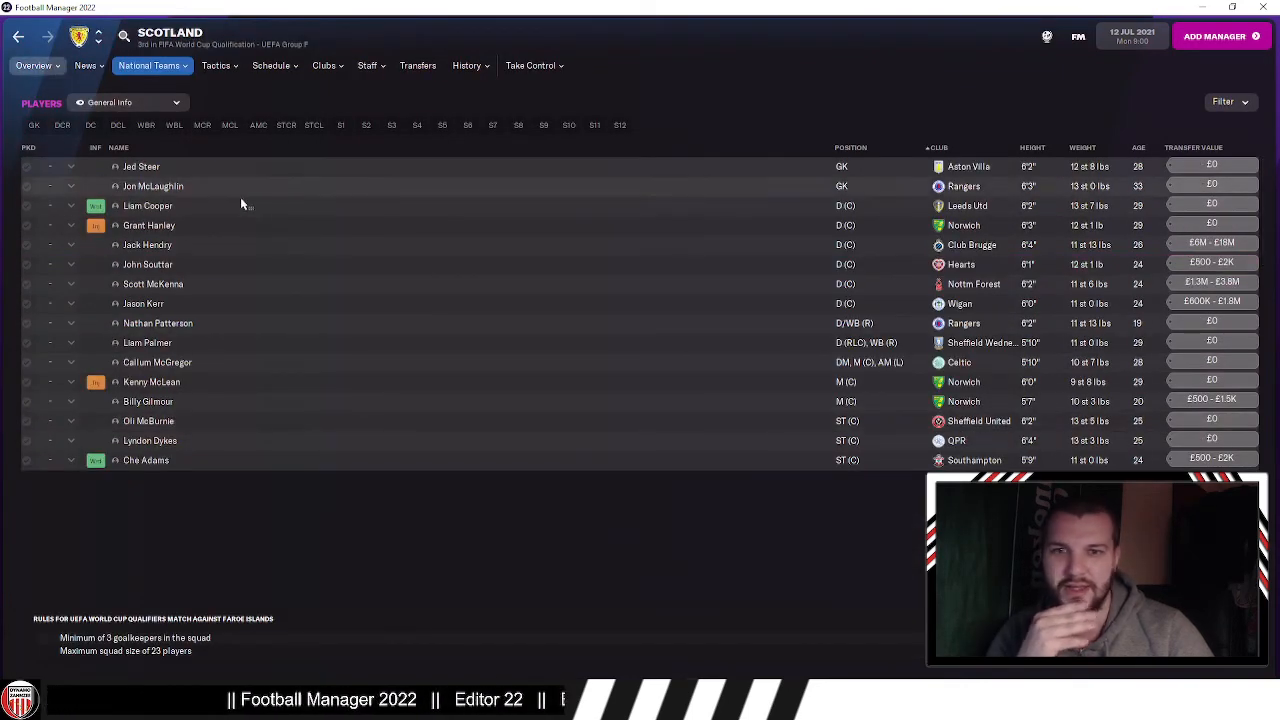
pyautogui.click(150, 187)
pyautogui.click(36, 63)
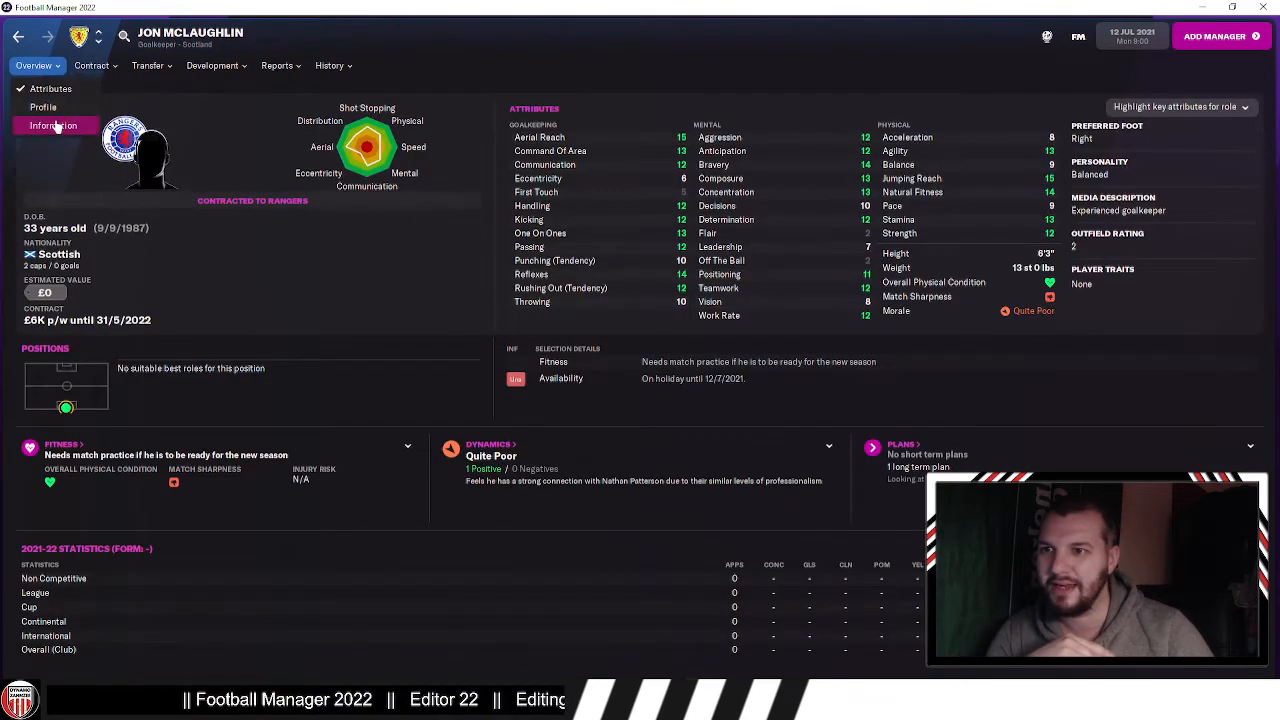
pyautogui.click(52, 127)
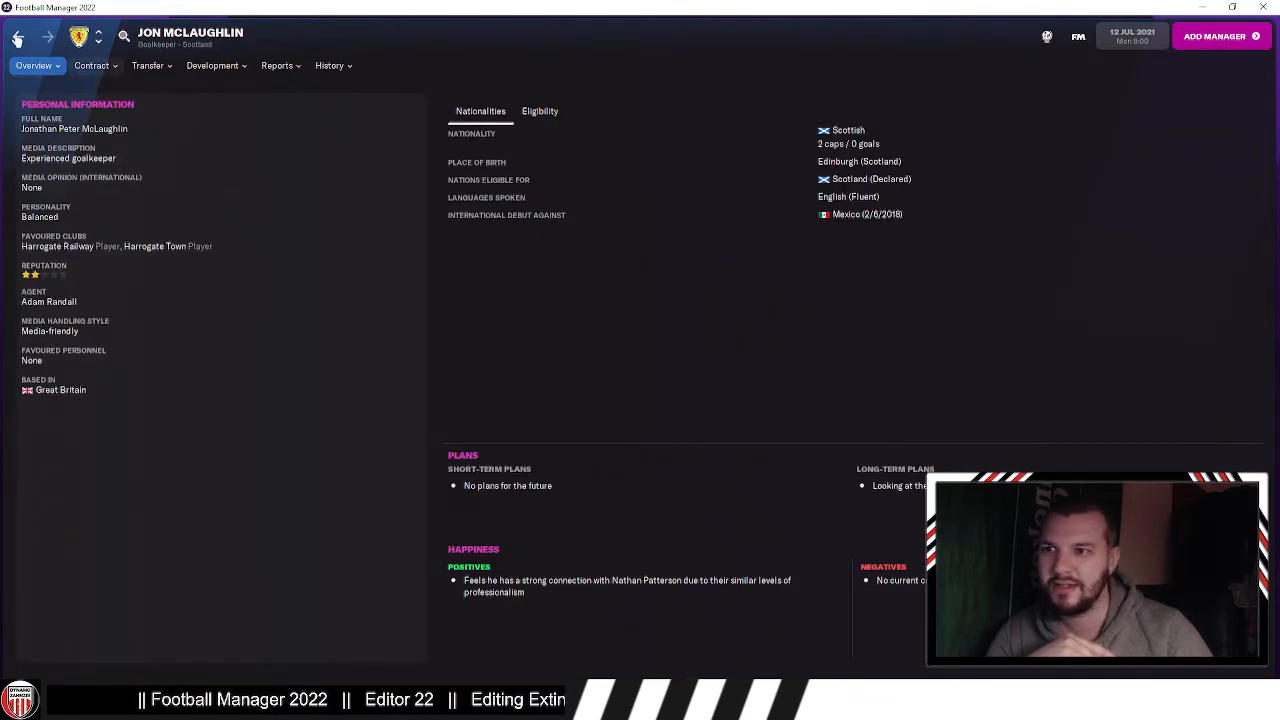
pyautogui.click(18, 37)
pyautogui.click(18, 37)
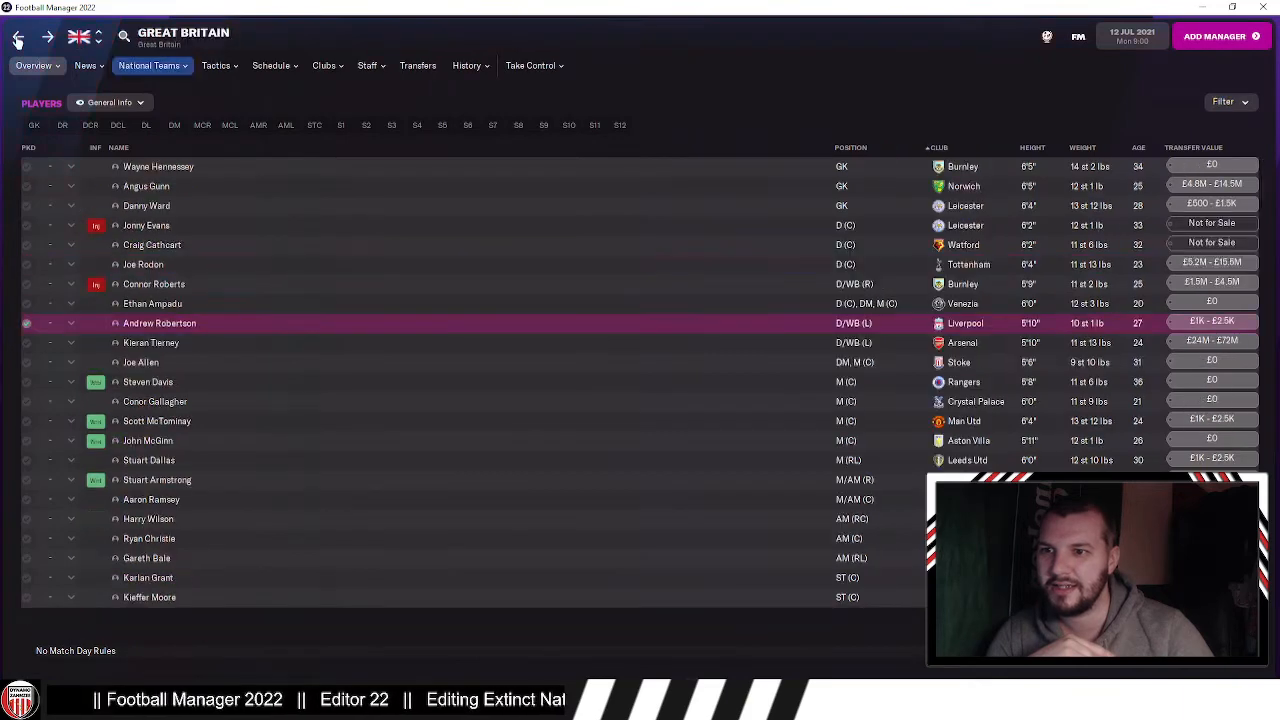
# Step: Recheck the eligible nations of Great Britain's Liverpool left-back in his personal information and return to the squad
pyautogui.click(175, 323)
pyautogui.click(36, 65)
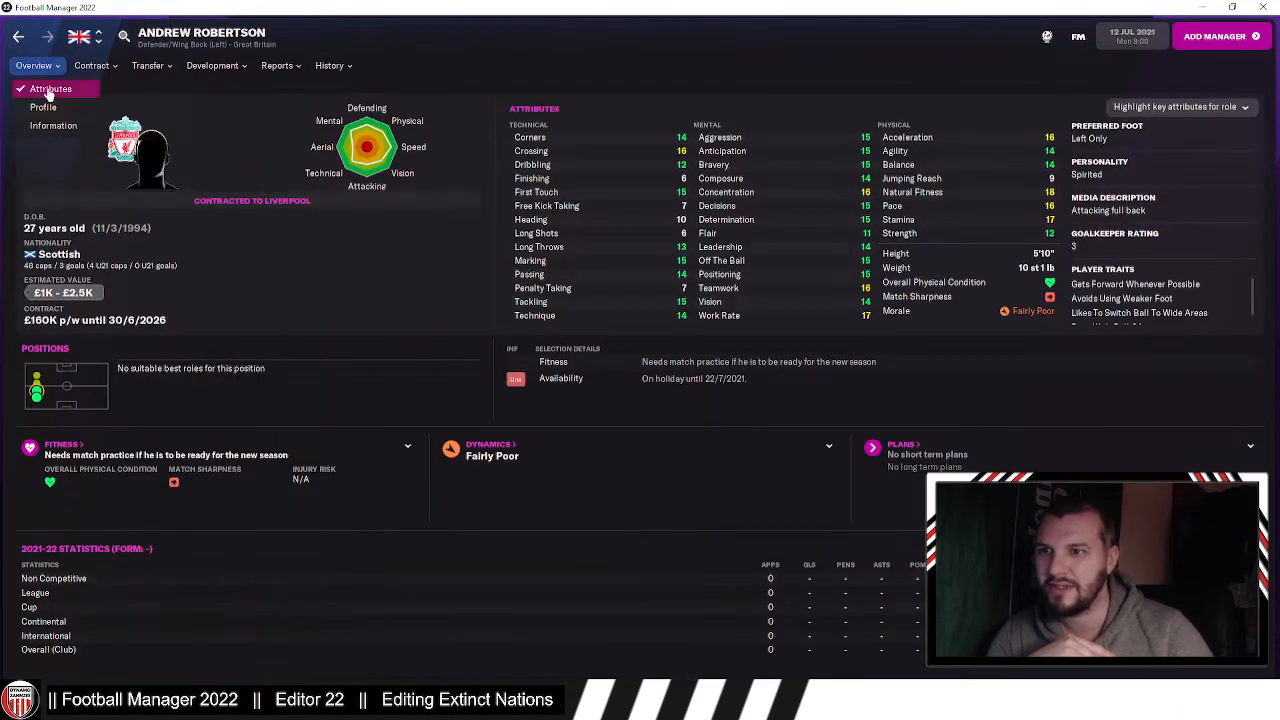
pyautogui.click(53, 126)
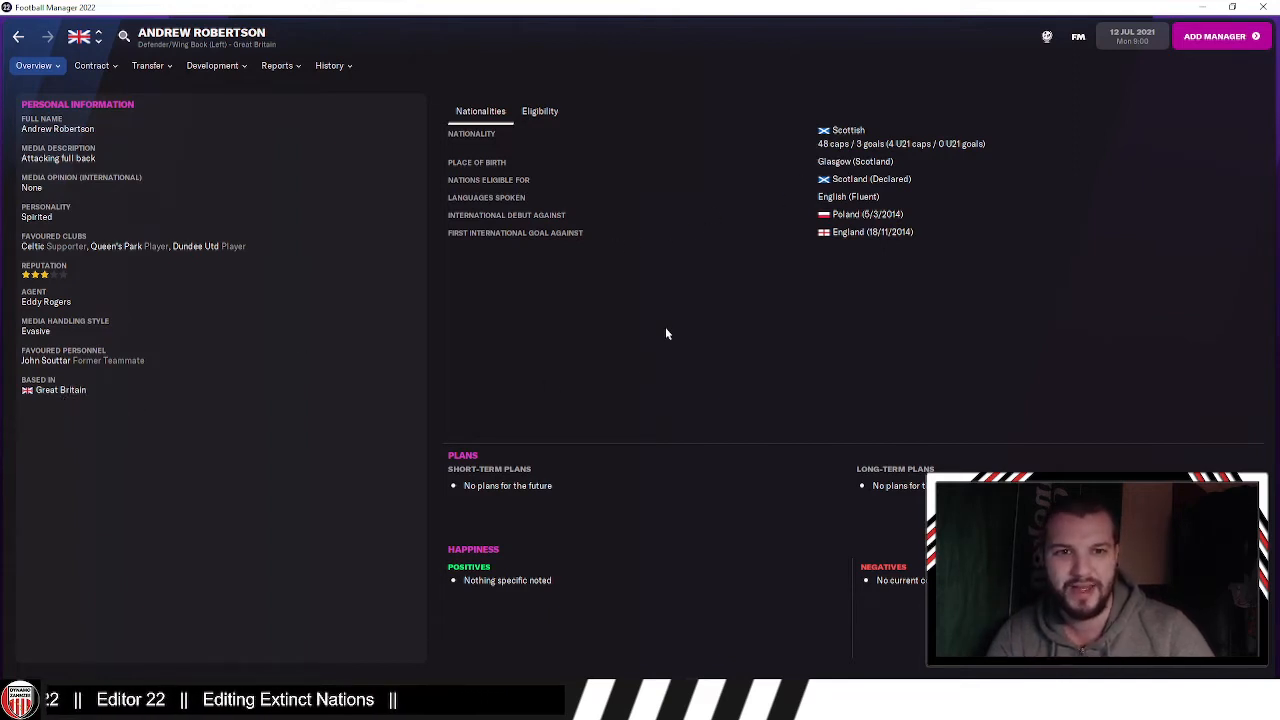
pyautogui.click(19, 37)
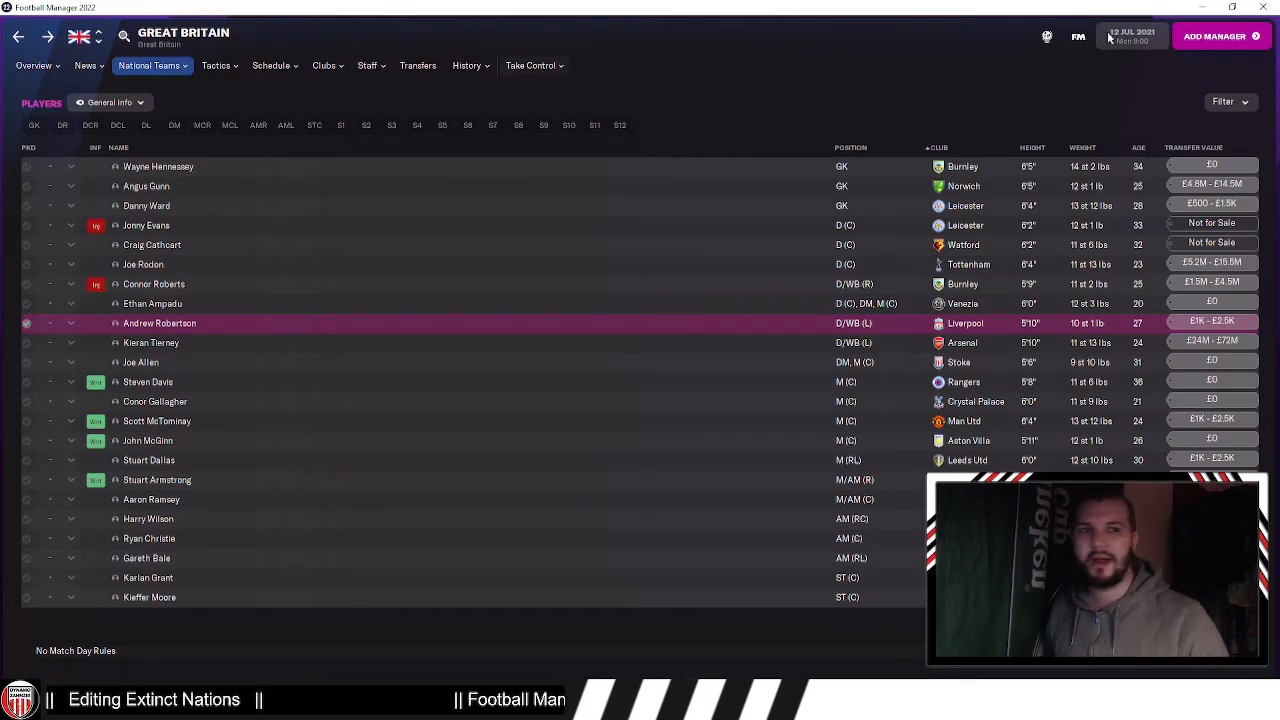
# Step: Browse the list of European nations in the world browser and view the Europe overview page
pyautogui.click(1047, 36)
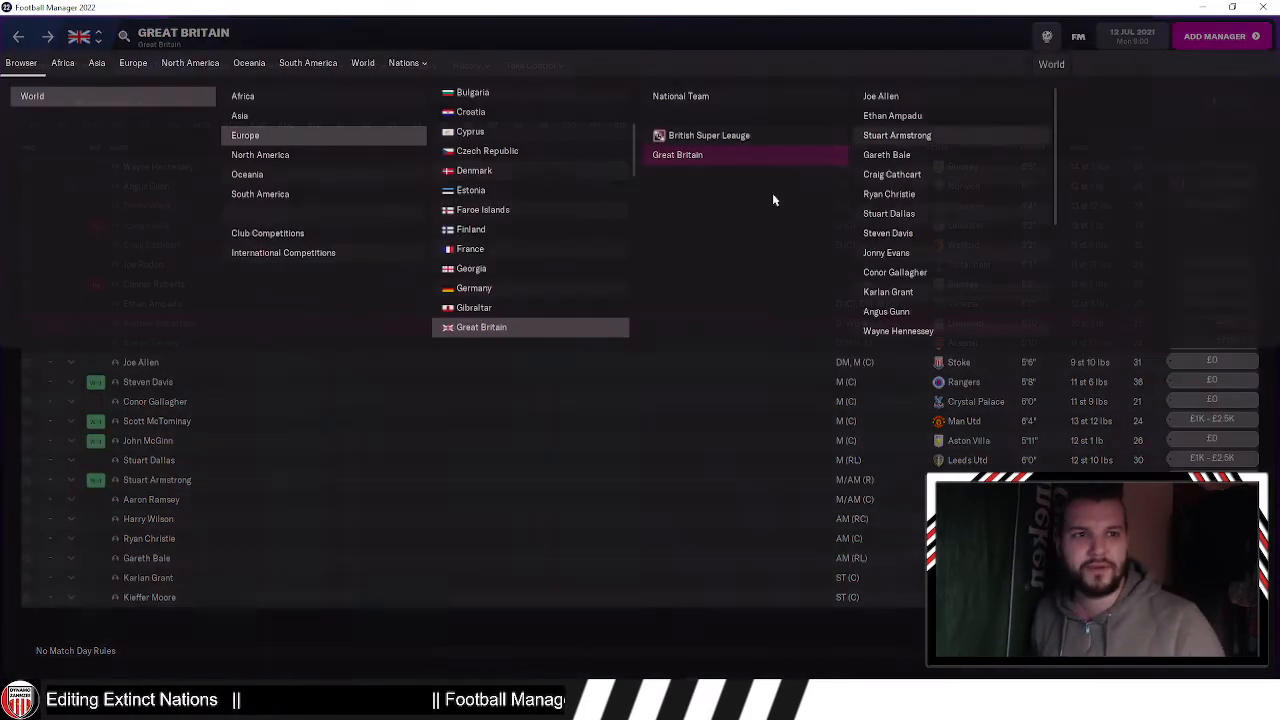
pyautogui.click(274, 137)
pyautogui.scroll(-4, 531, 160)
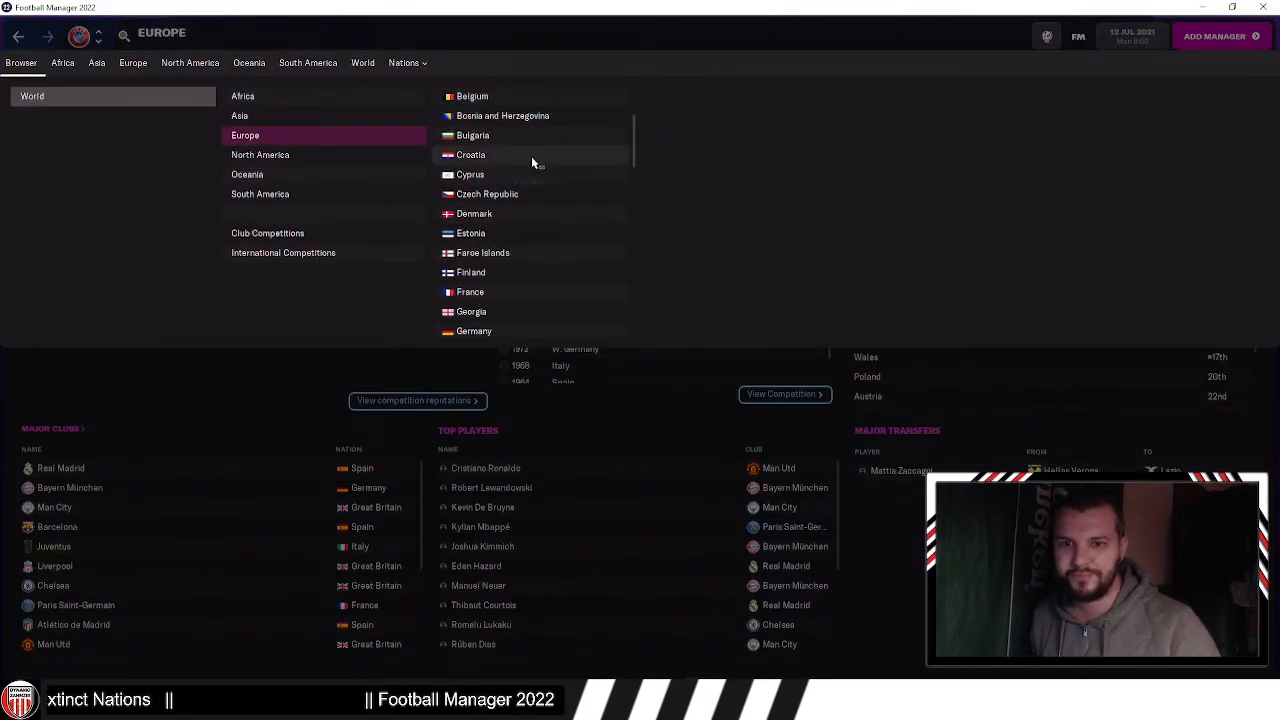
pyautogui.scroll(3, 517, 215)
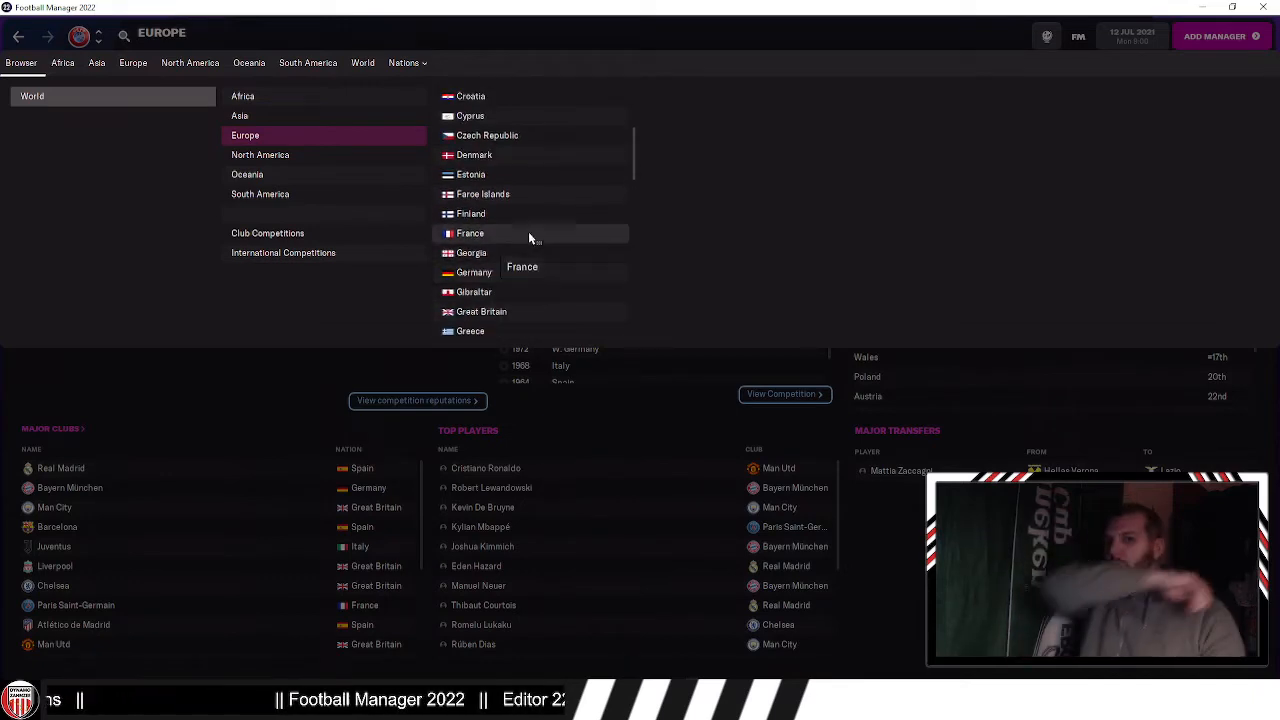
pyautogui.scroll(2, 532, 250)
pyautogui.scroll(-3, 535, 258)
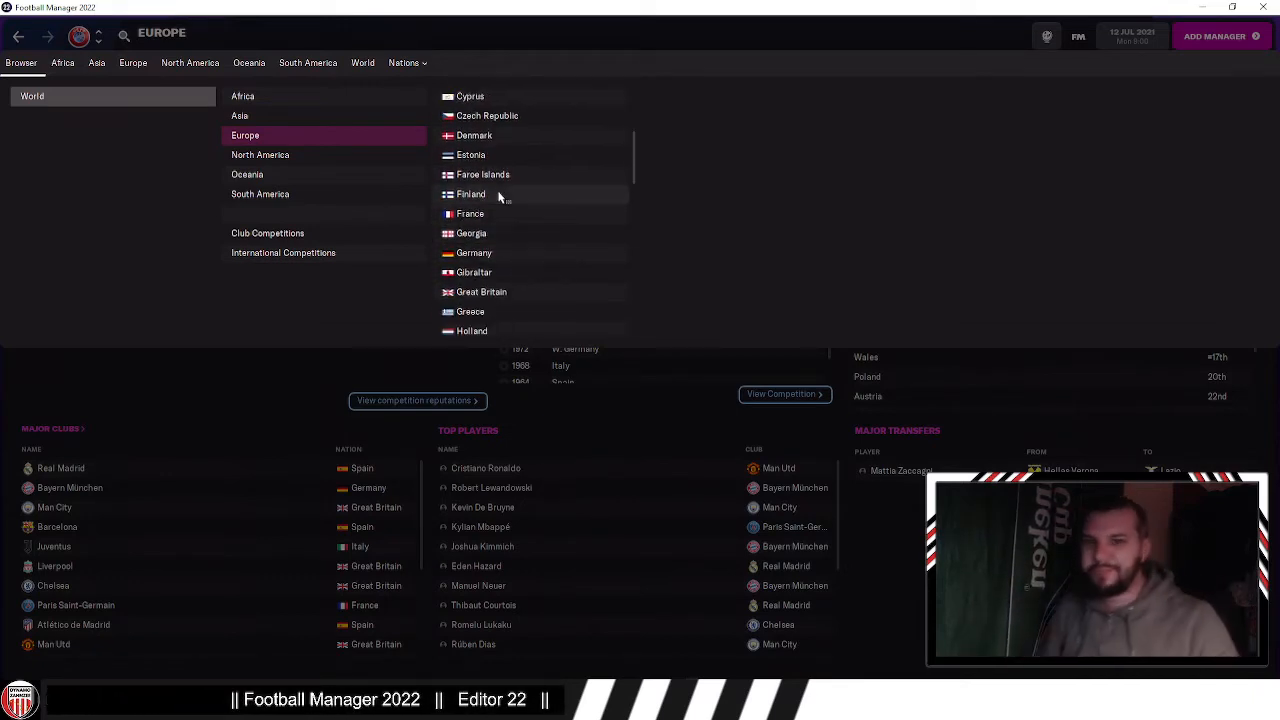
pyautogui.click(666, 383)
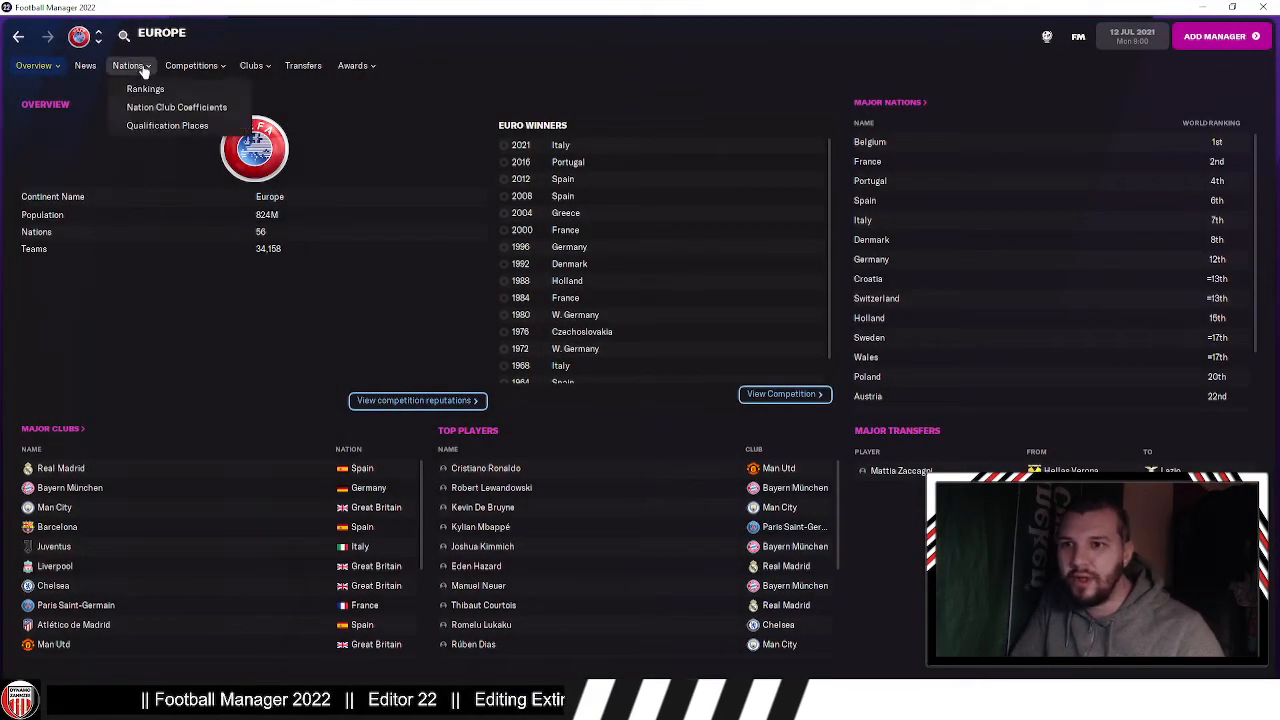
# Step: Go through Europe's competitions, LaLiga Santander and Real Madrid to reach Spain's national team fixtures
pyautogui.click(188, 87)
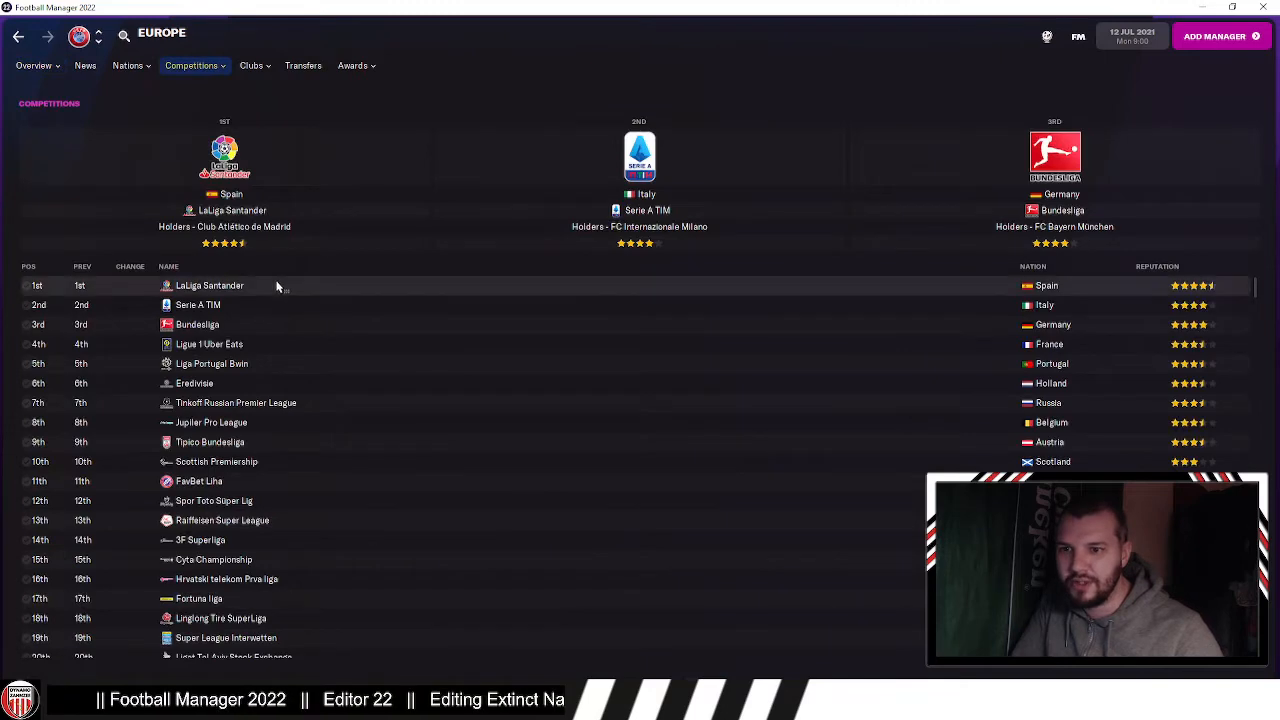
pyautogui.click(224, 285)
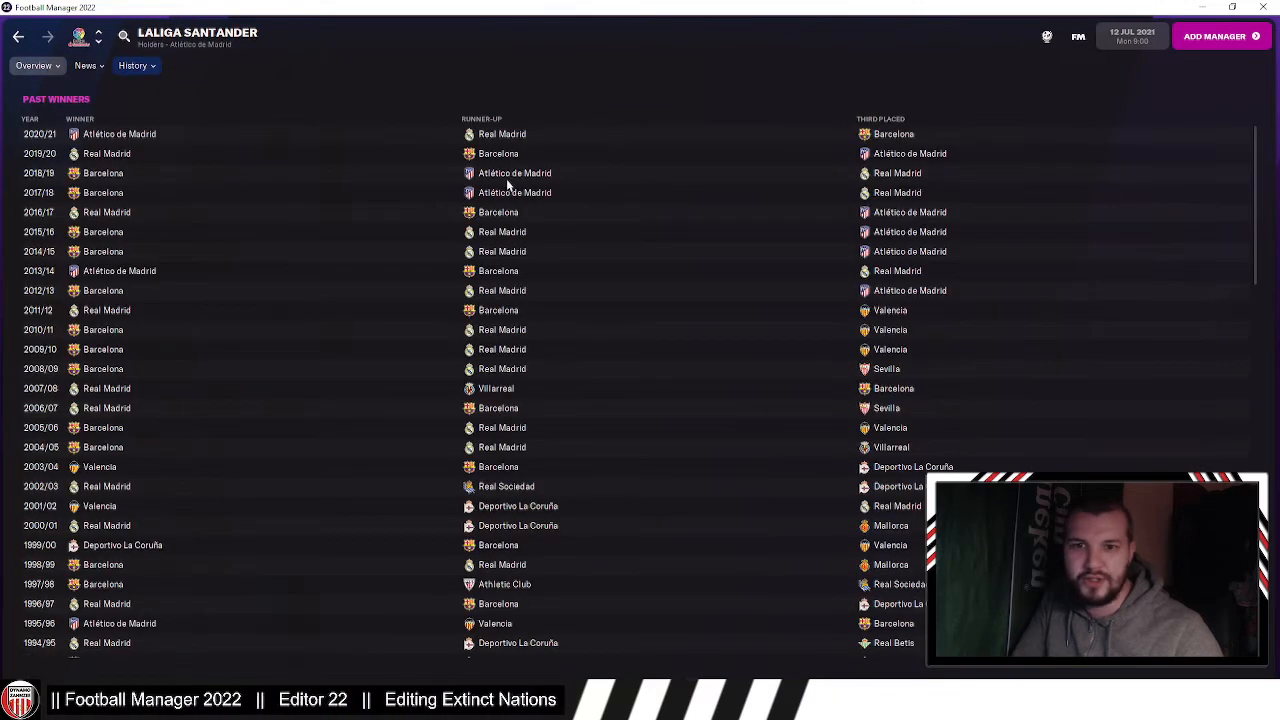
pyautogui.click(104, 155)
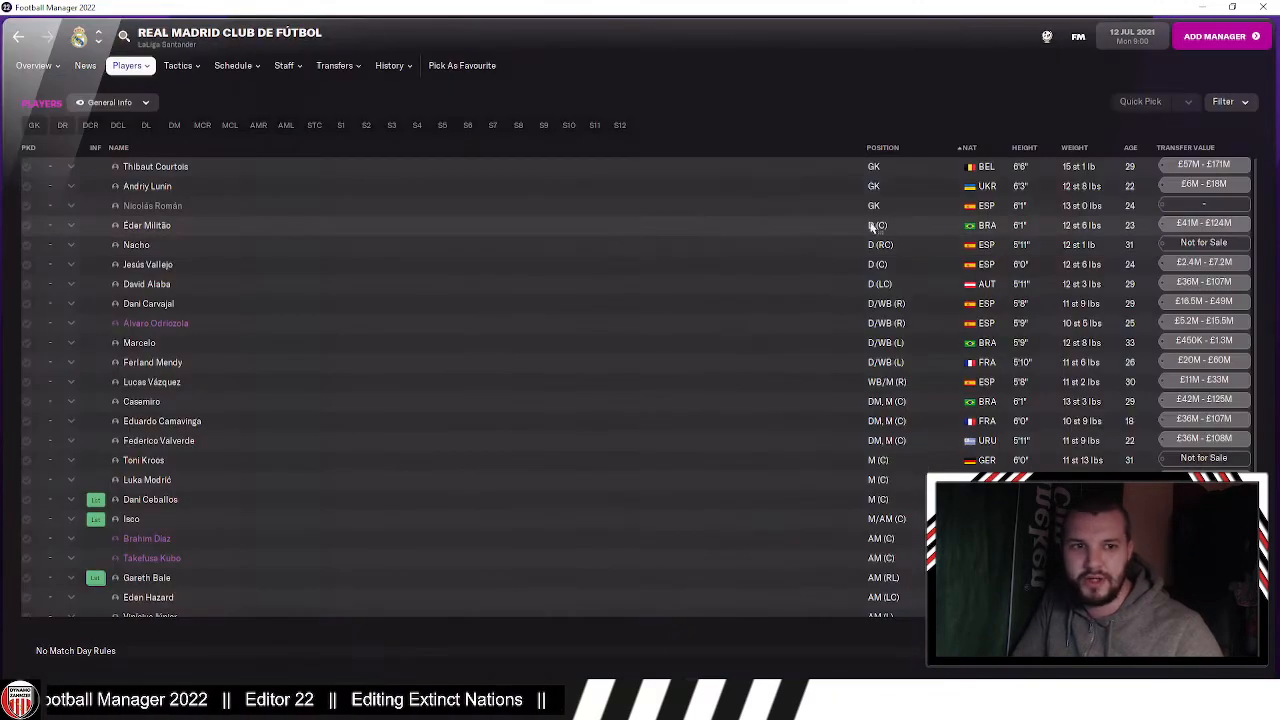
pyautogui.click(985, 246)
pyautogui.click(272, 65)
pyautogui.click(302, 97)
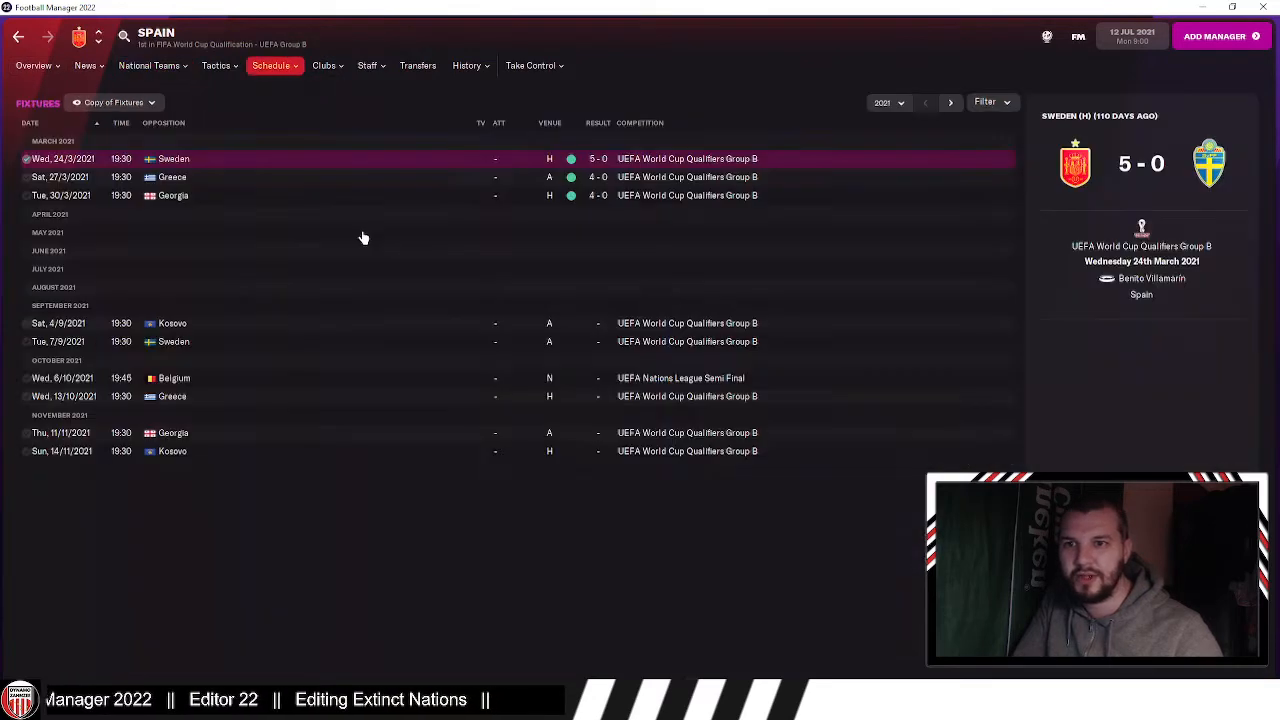
# Step: Examine the tables of all groups in the UEFA qualification for the FIFA World Cup
pyautogui.click(703, 159)
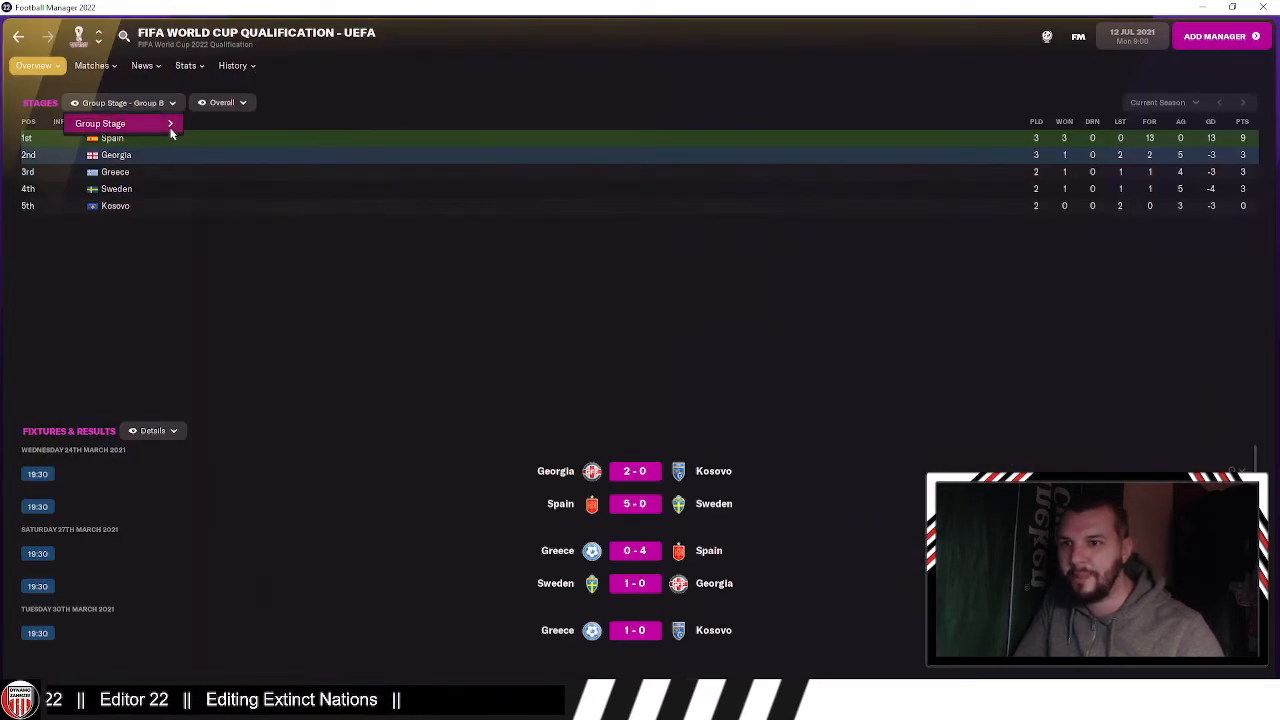
pyautogui.moveTo(170, 125)
pyautogui.click(236, 312)
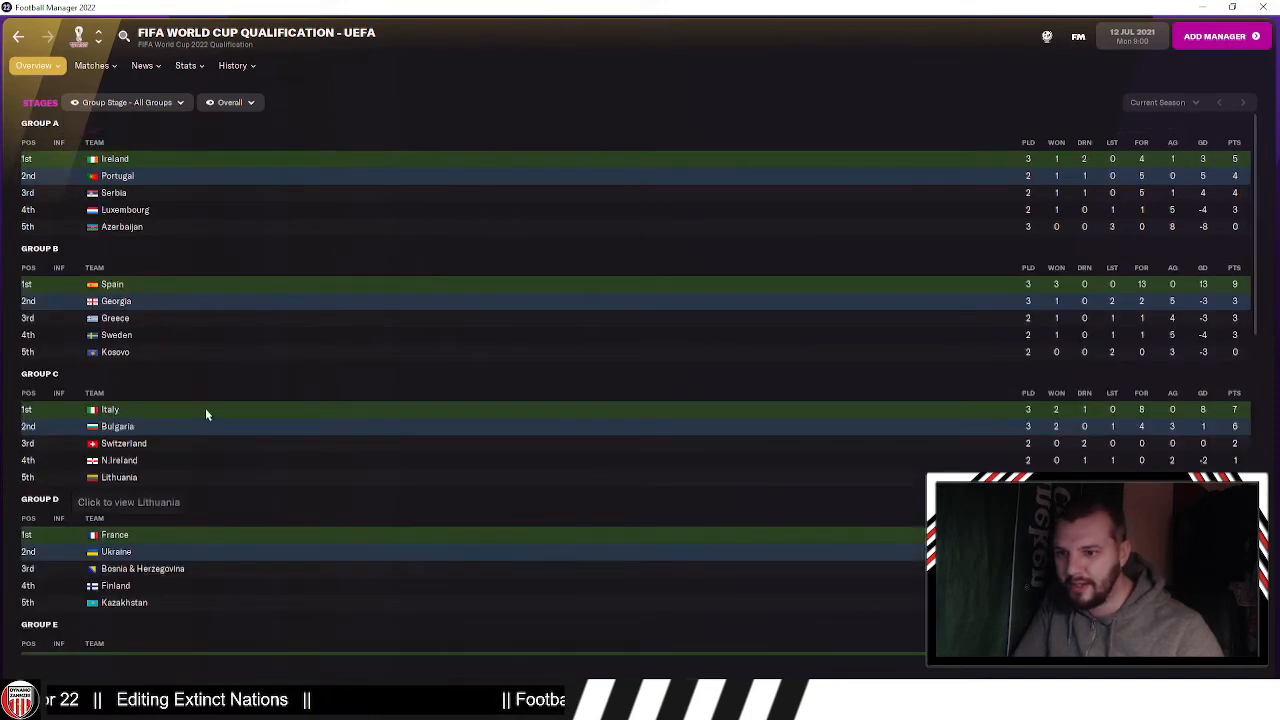
pyautogui.scroll(-5, 205, 408)
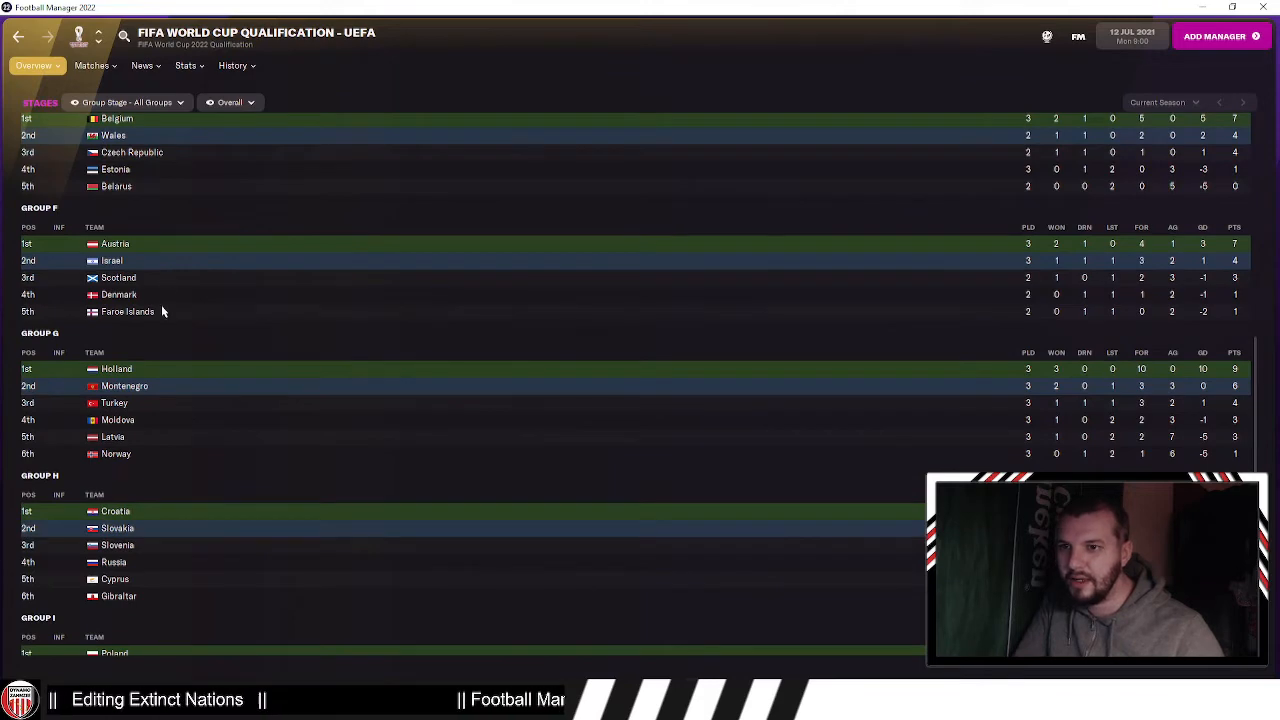
pyautogui.scroll(-3, 165, 320)
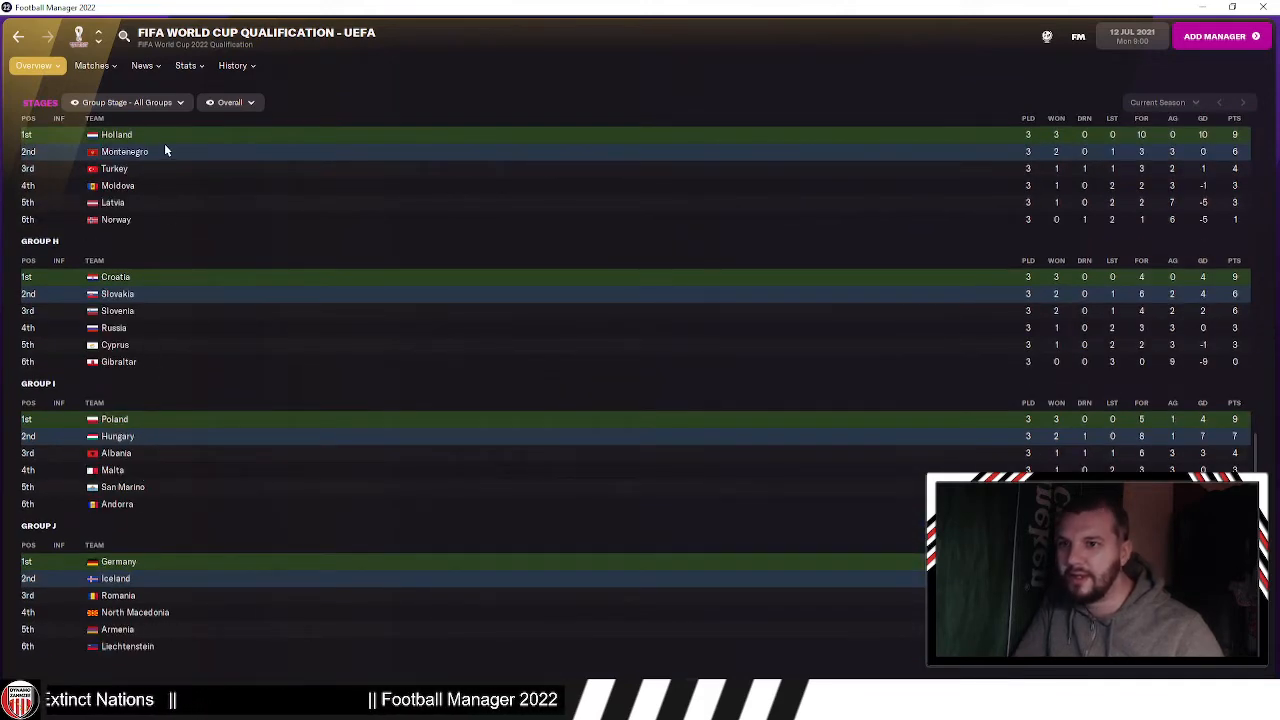
pyautogui.moveTo(1252, 455); pyautogui.dragTo(1248, 140)
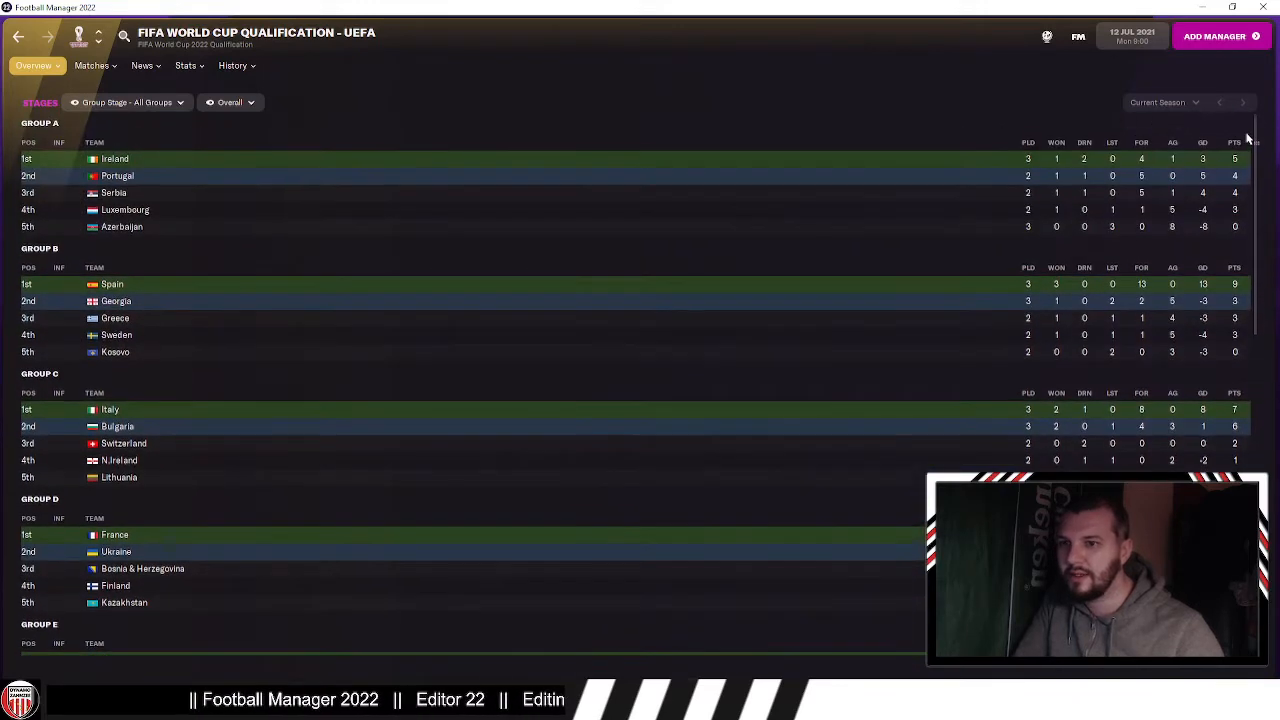
# Step: Switch to the Editor, filter the nations by the name Scotland and open its record
pyautogui.click(784, 700)
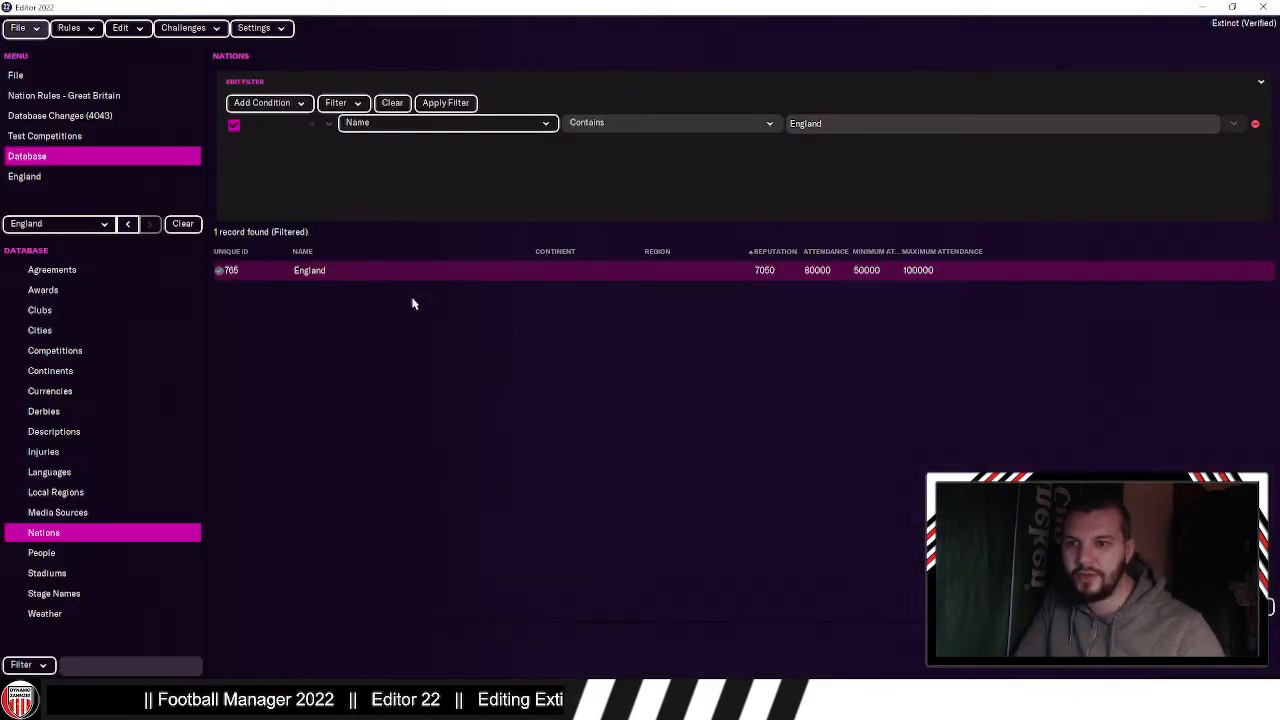
pyautogui.click(892, 125)
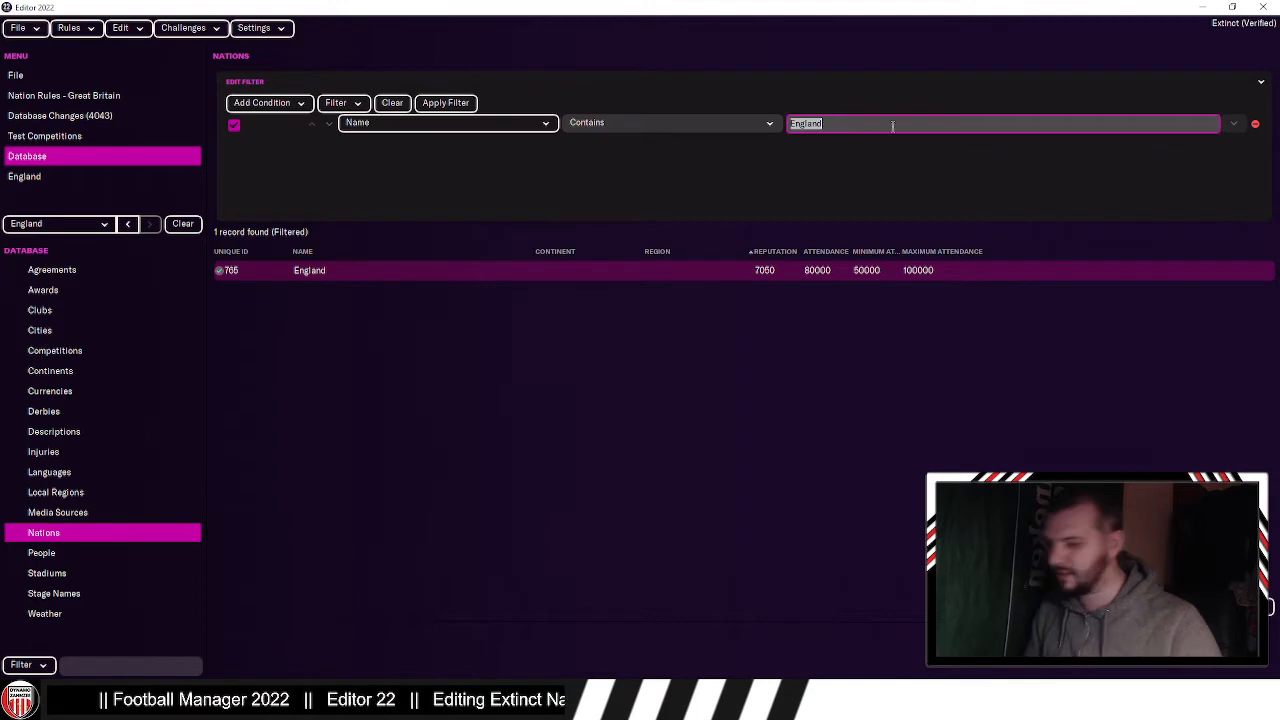
pyautogui.write('scoland')
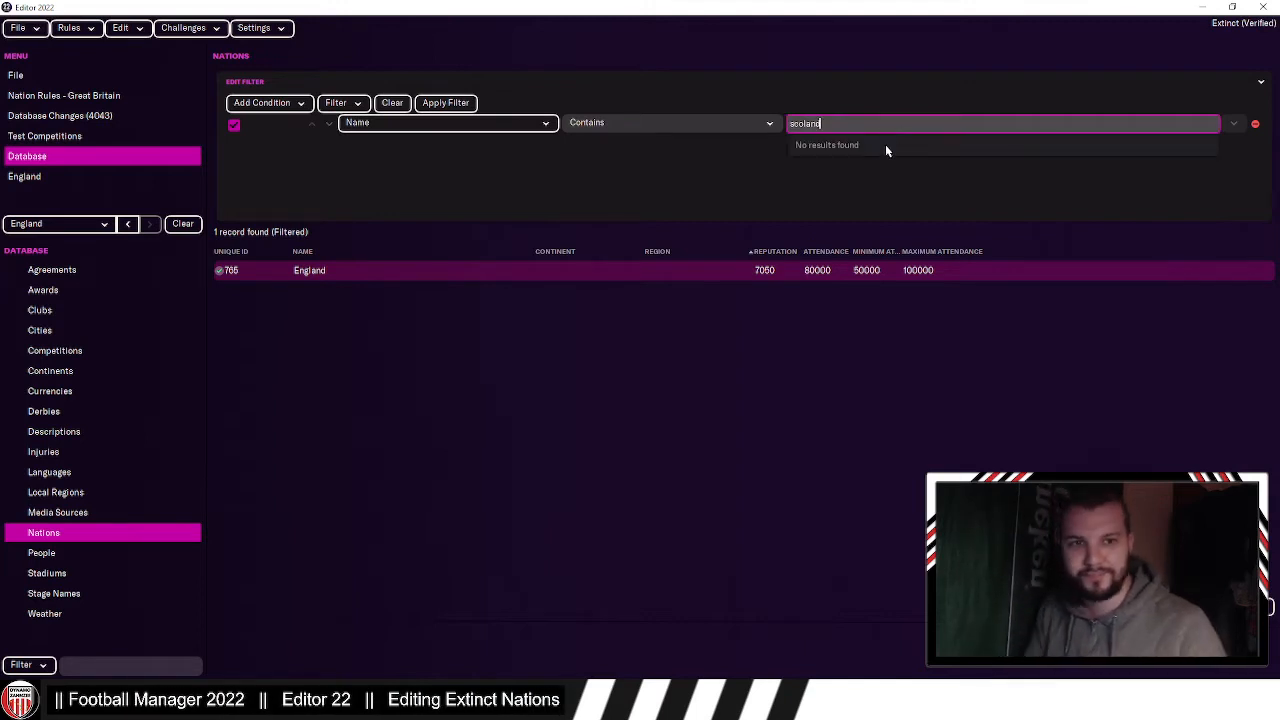
pyautogui.moveTo(836, 121); pyautogui.dragTo(804, 122)
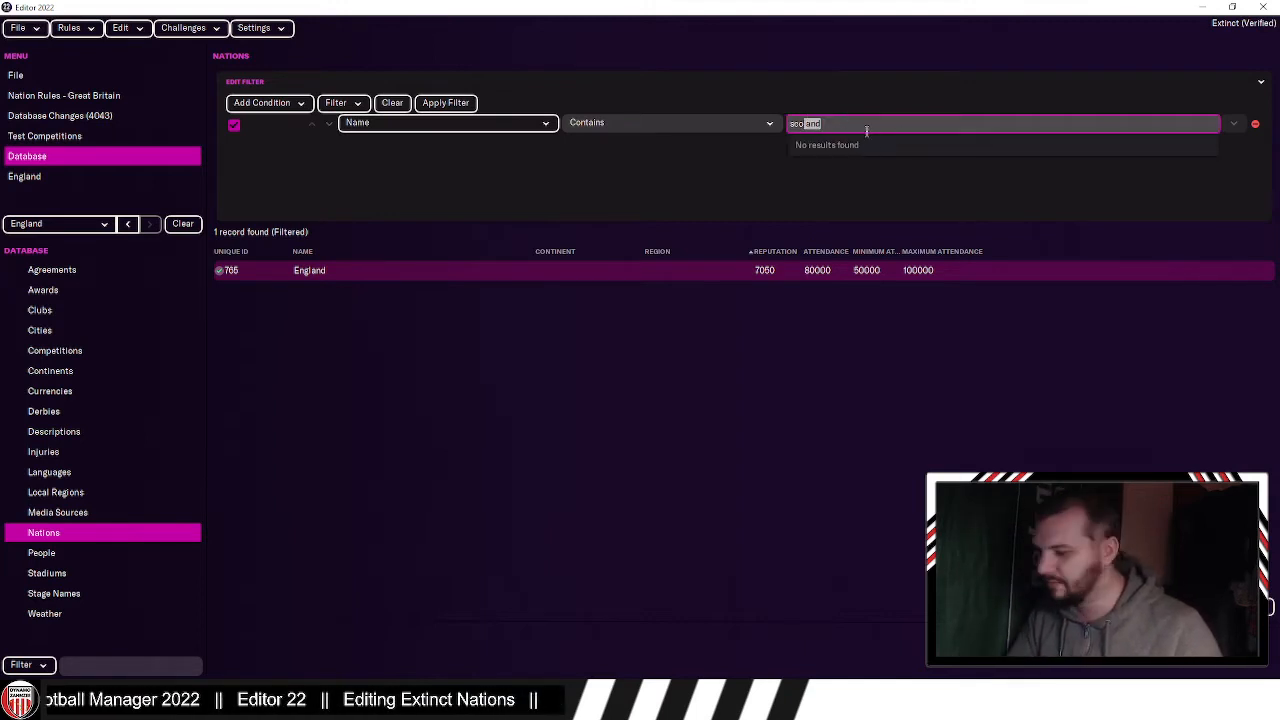
pyautogui.write('t')
pyautogui.click(857, 146)
pyautogui.doubleClick(534, 271)
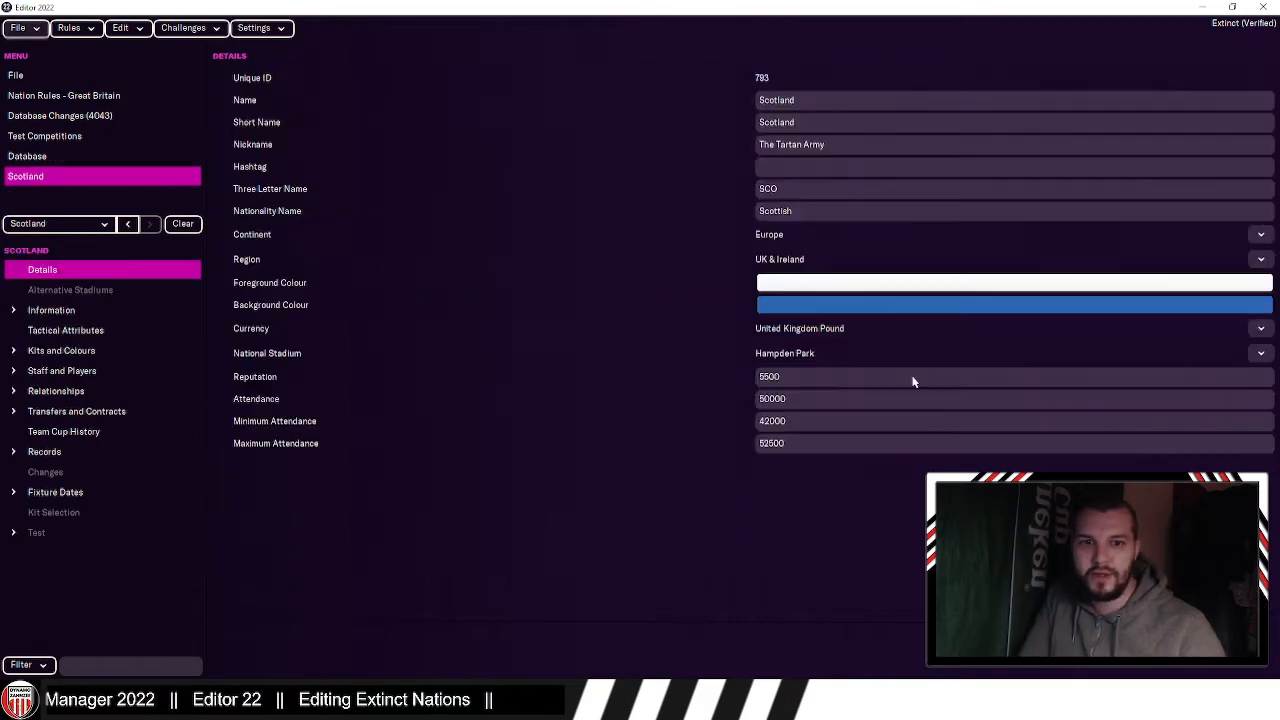
# Step: Set Scotland's continent and region to None and disable its Worldwide Governing Body Full Member status
pyautogui.click(1261, 238)
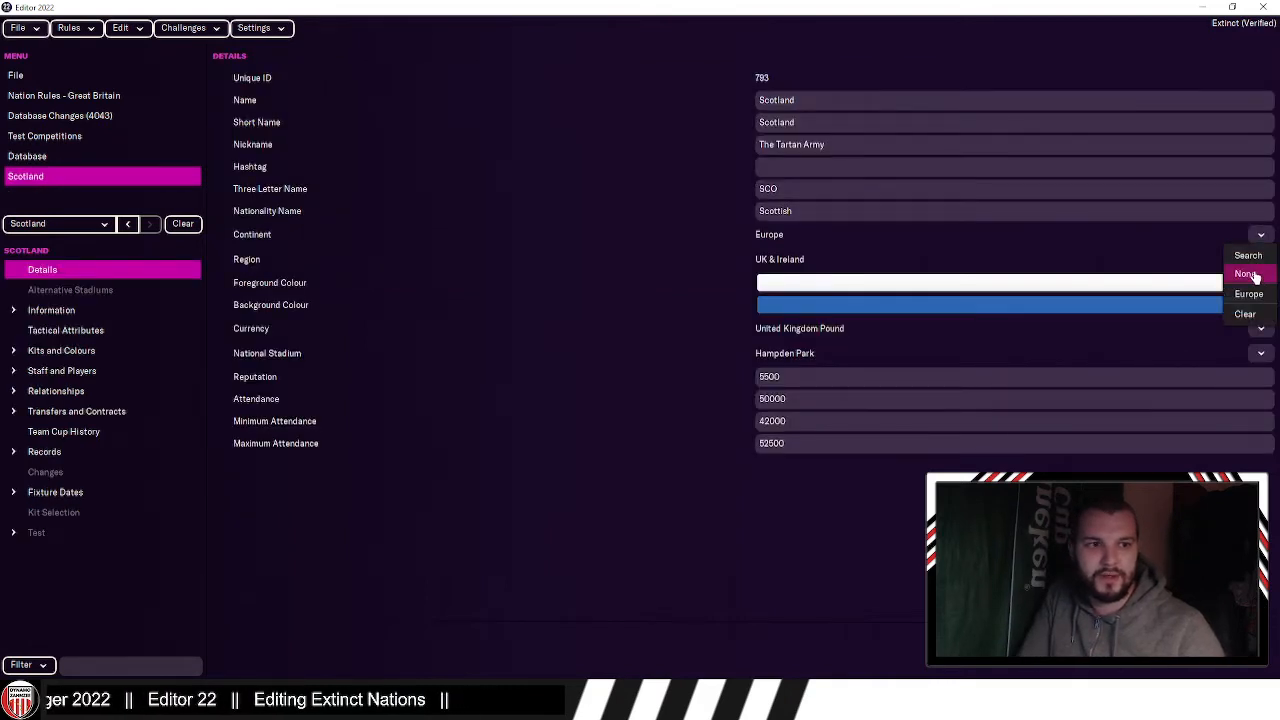
pyautogui.click(1250, 273)
pyautogui.click(1261, 259)
pyautogui.click(1236, 299)
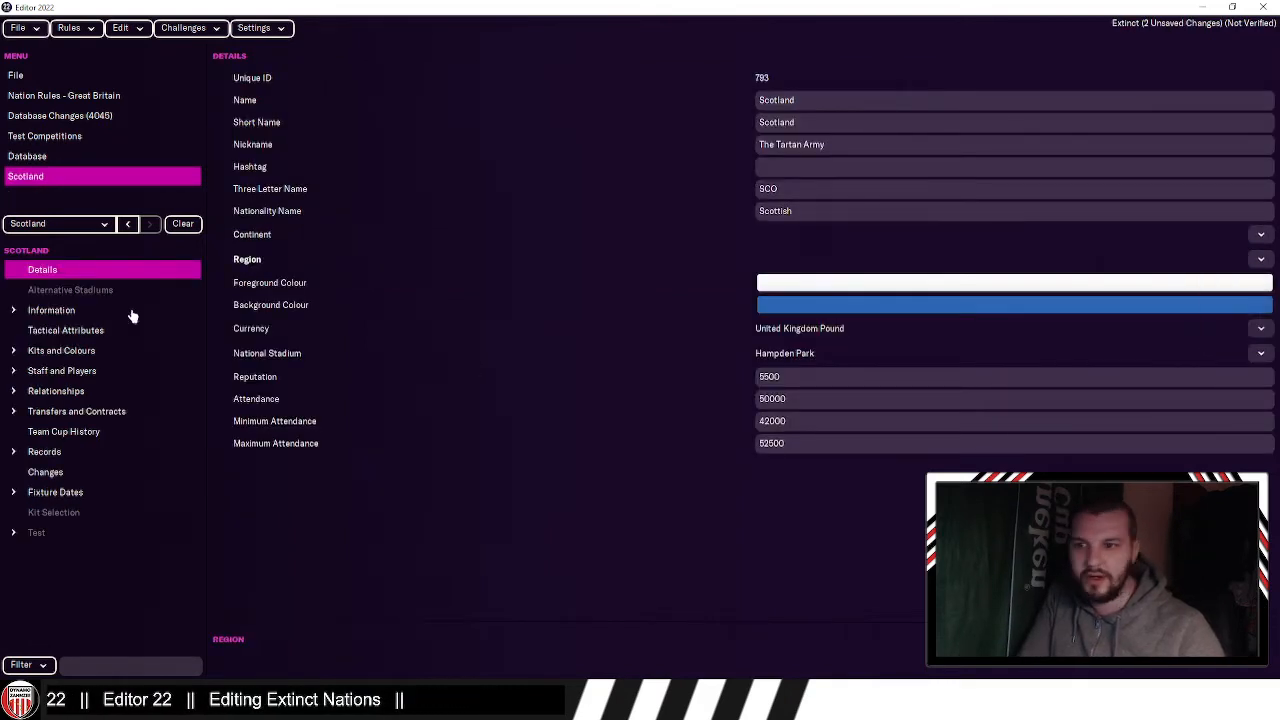
pyautogui.click(115, 316)
pyautogui.click(714, 291)
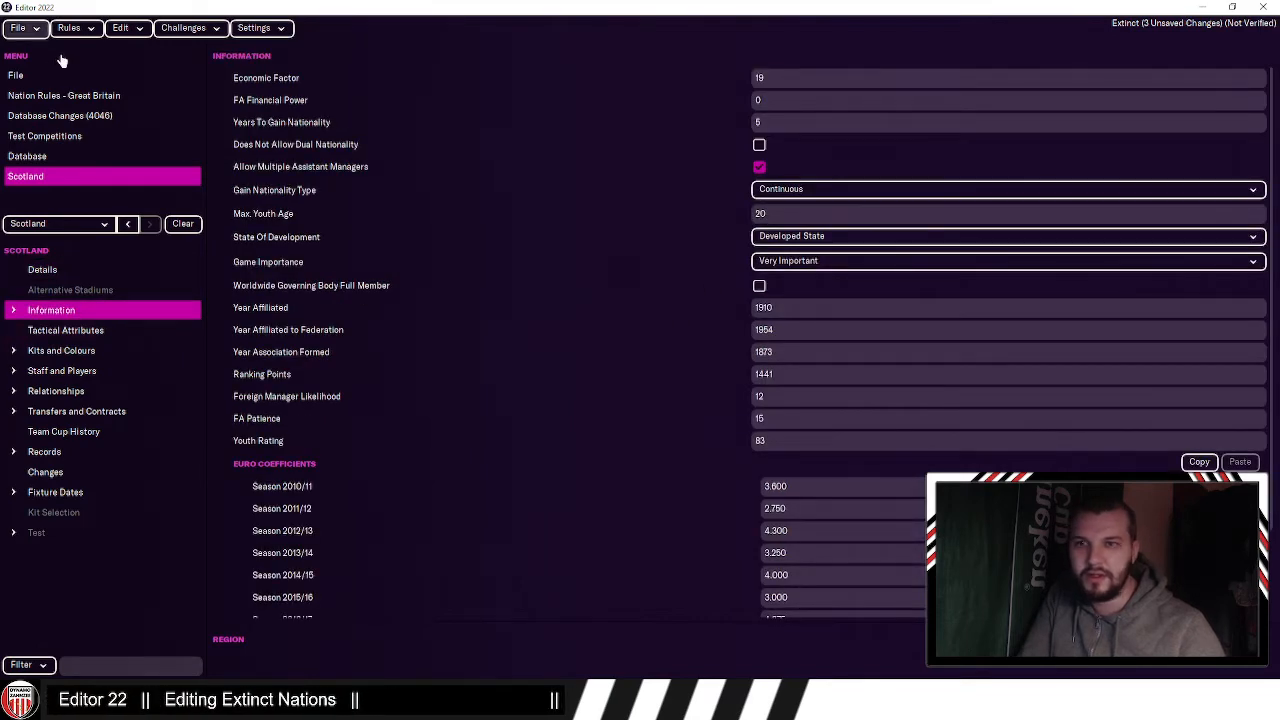
# Step: Test the nation rules and save the Extinct editor data
pyautogui.click(70, 28)
pyautogui.click(117, 146)
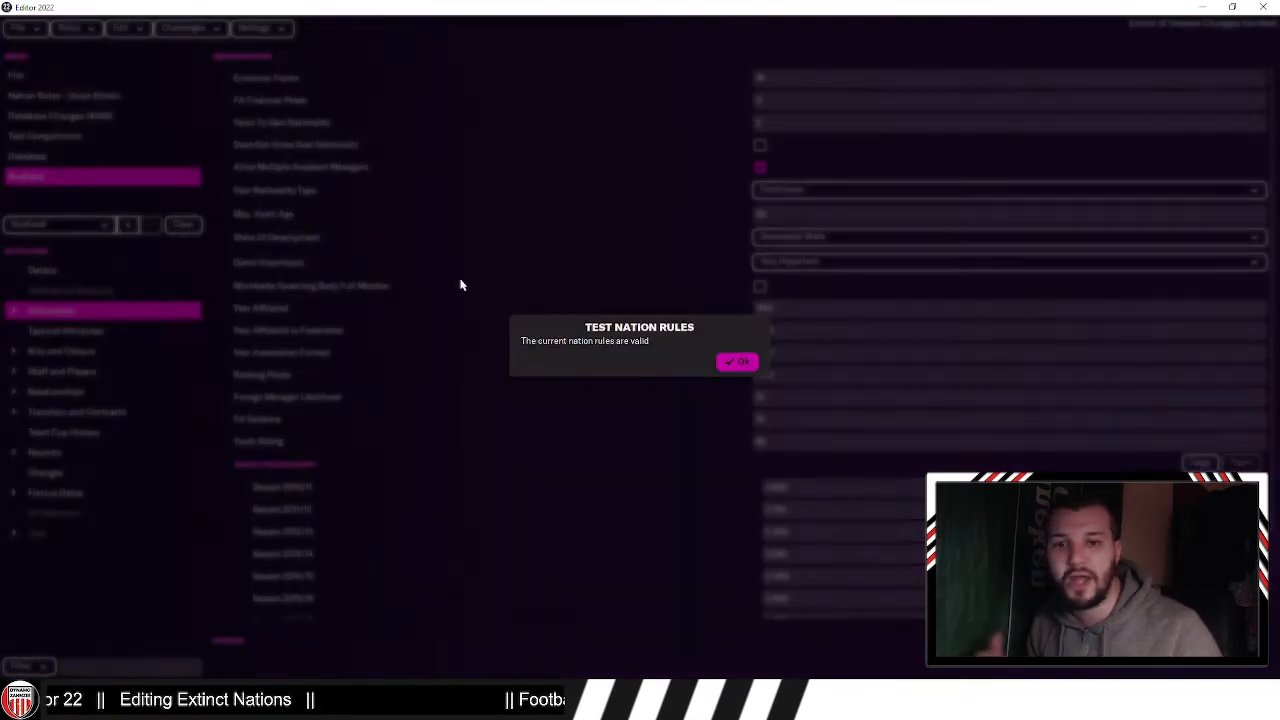
pyautogui.click(735, 365)
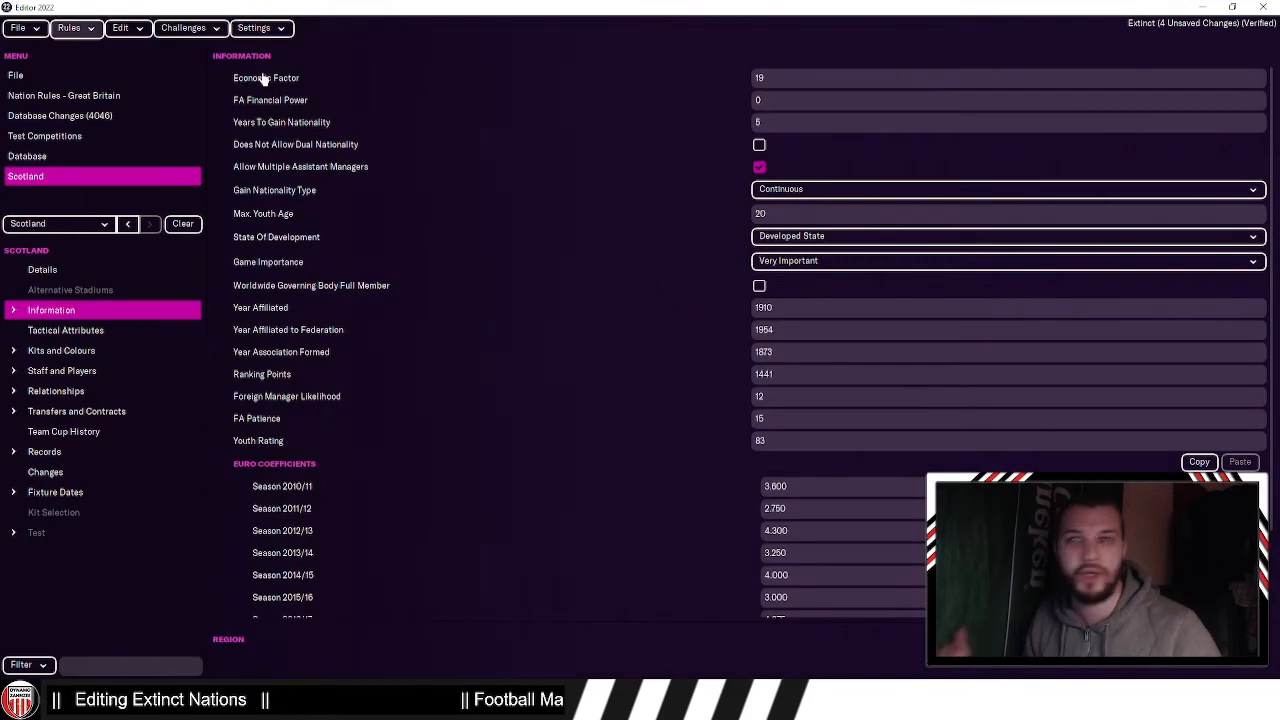
pyautogui.click(18, 28)
pyautogui.click(109, 148)
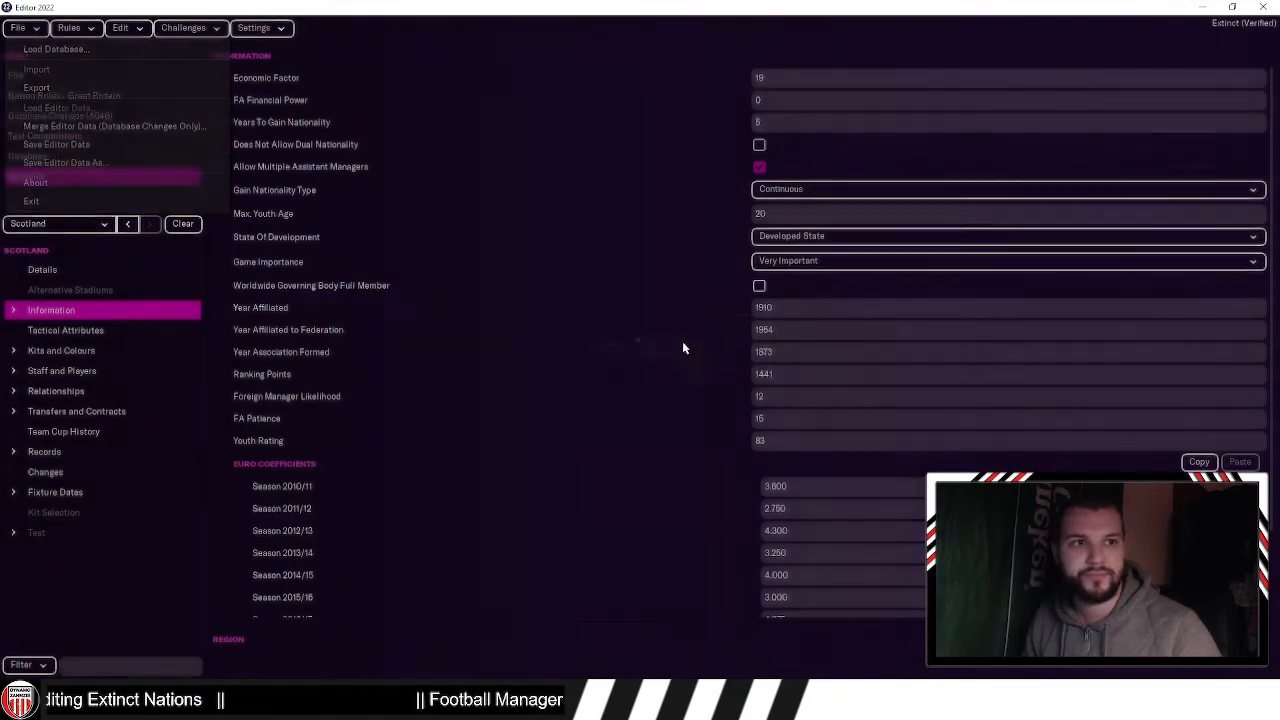
pyautogui.click(728, 364)
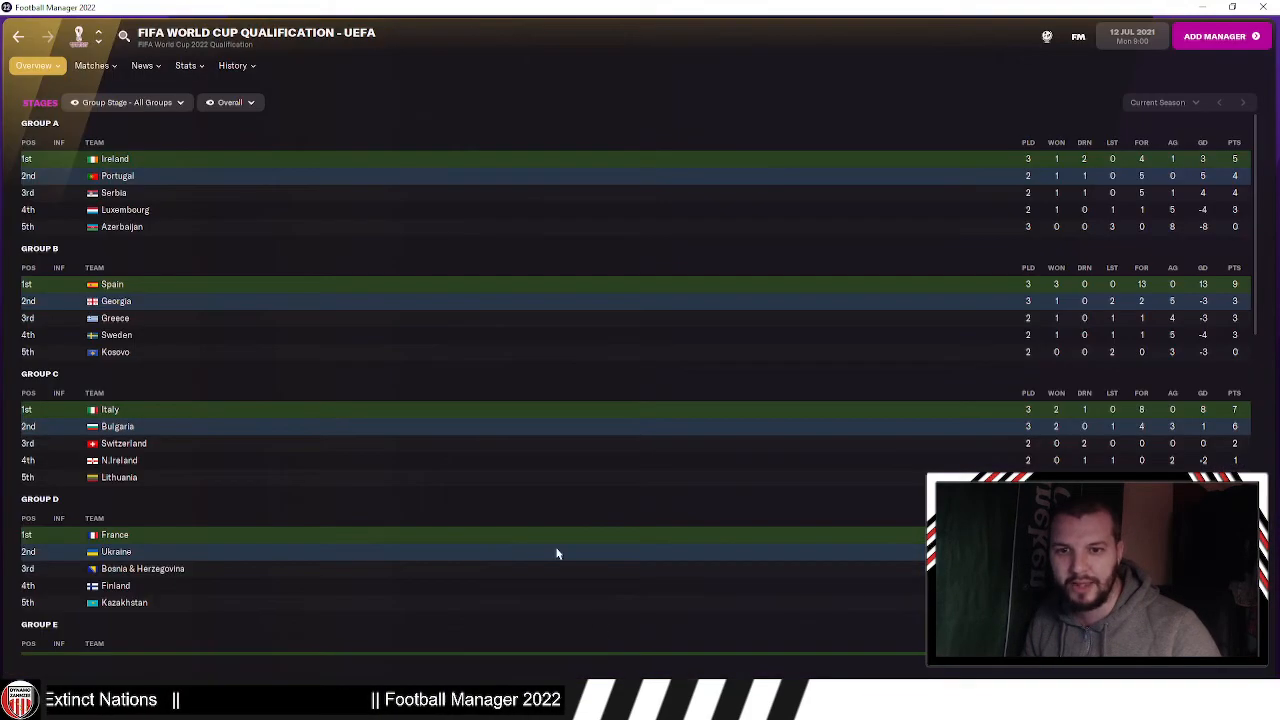
# Step: Switch to Football Manager 2022, leave the current save and start a new career game
pyautogui.click(1078, 37)
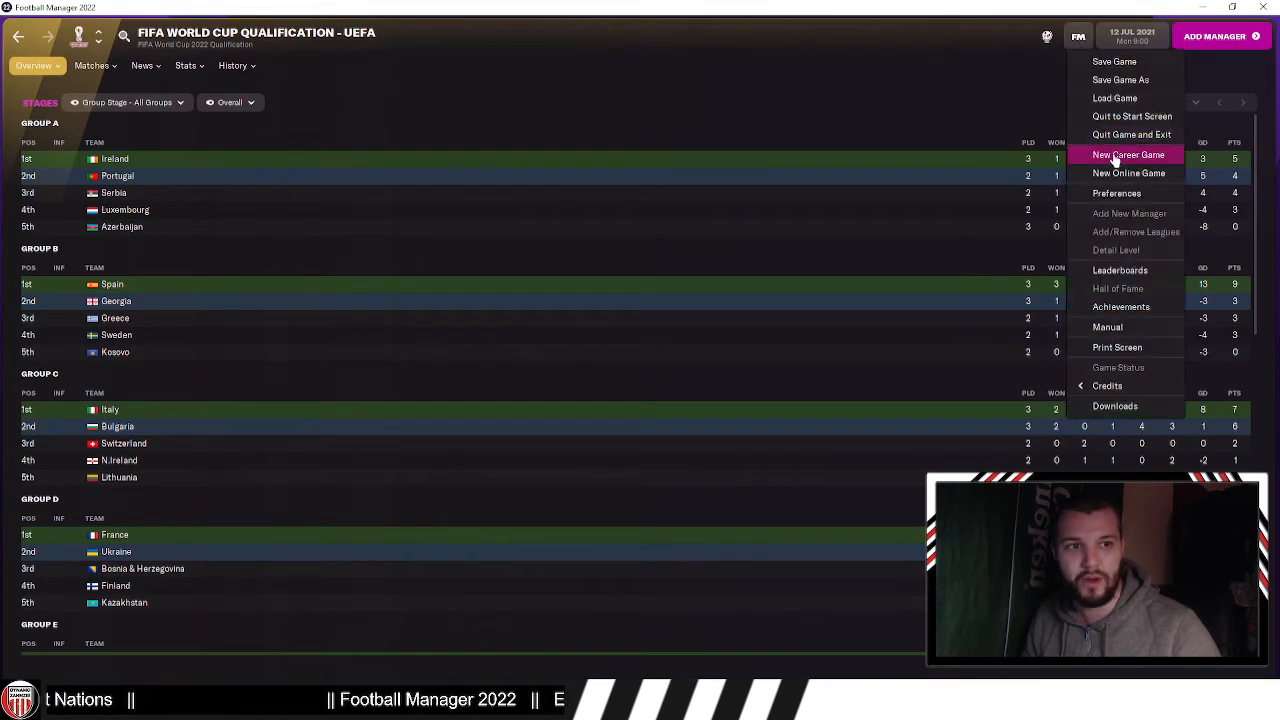
pyautogui.click(1090, 152)
pyautogui.click(754, 367)
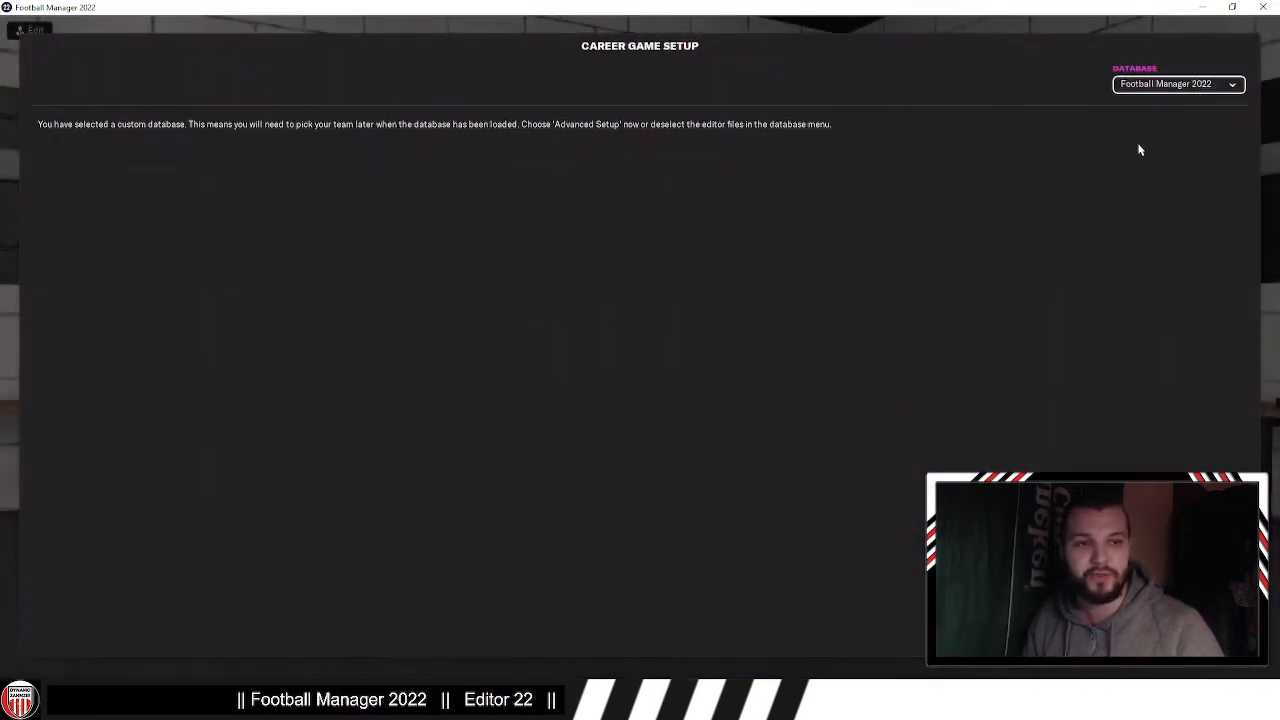
# Step: Check the enabled editor data files for the Football Manager 2022 database, confirm them and continue to advanced setup
pyautogui.click(1161, 88)
pyautogui.click(1160, 87)
pyautogui.click(1155, 88)
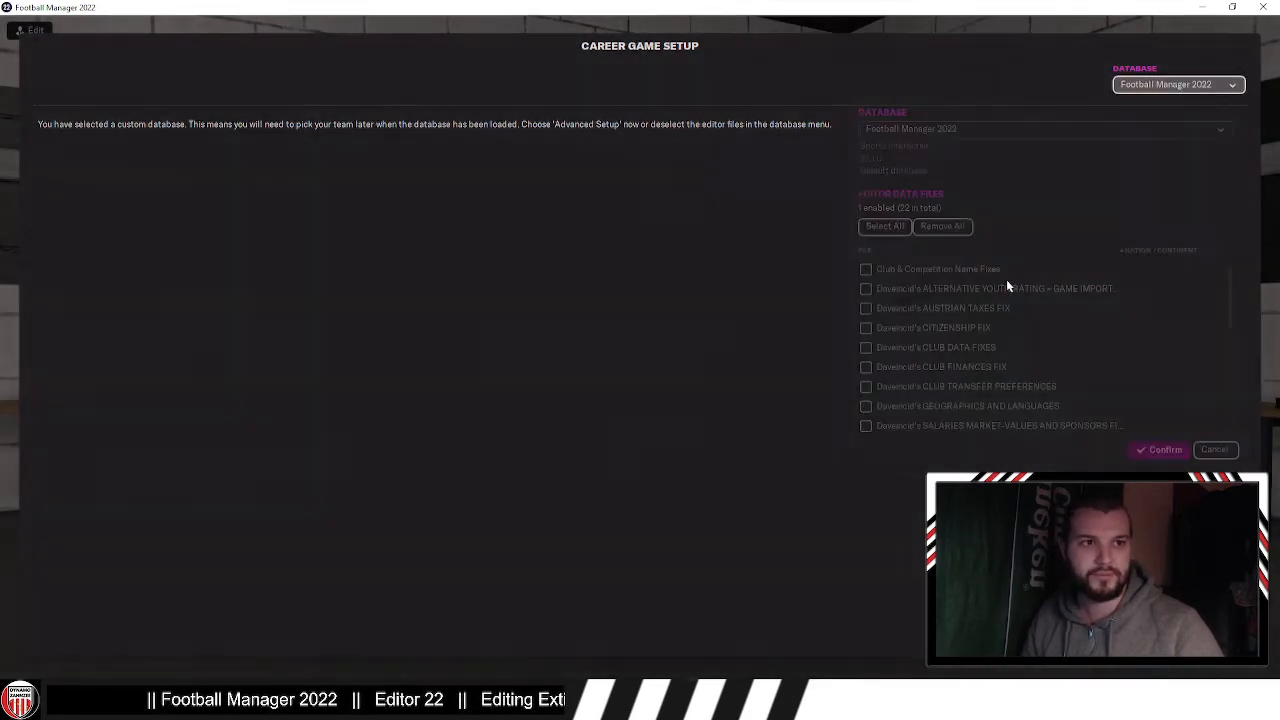
pyautogui.scroll(-5, 985, 310)
pyautogui.click(1160, 450)
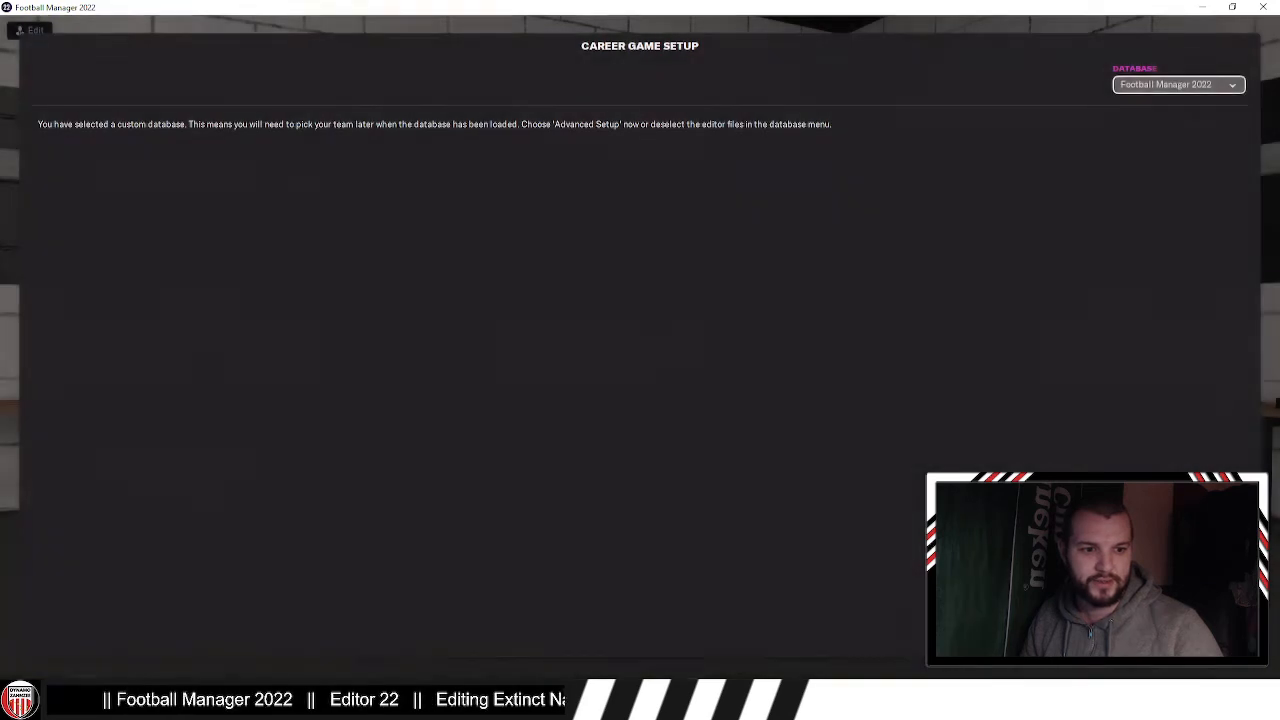
pyautogui.click(1150, 643)
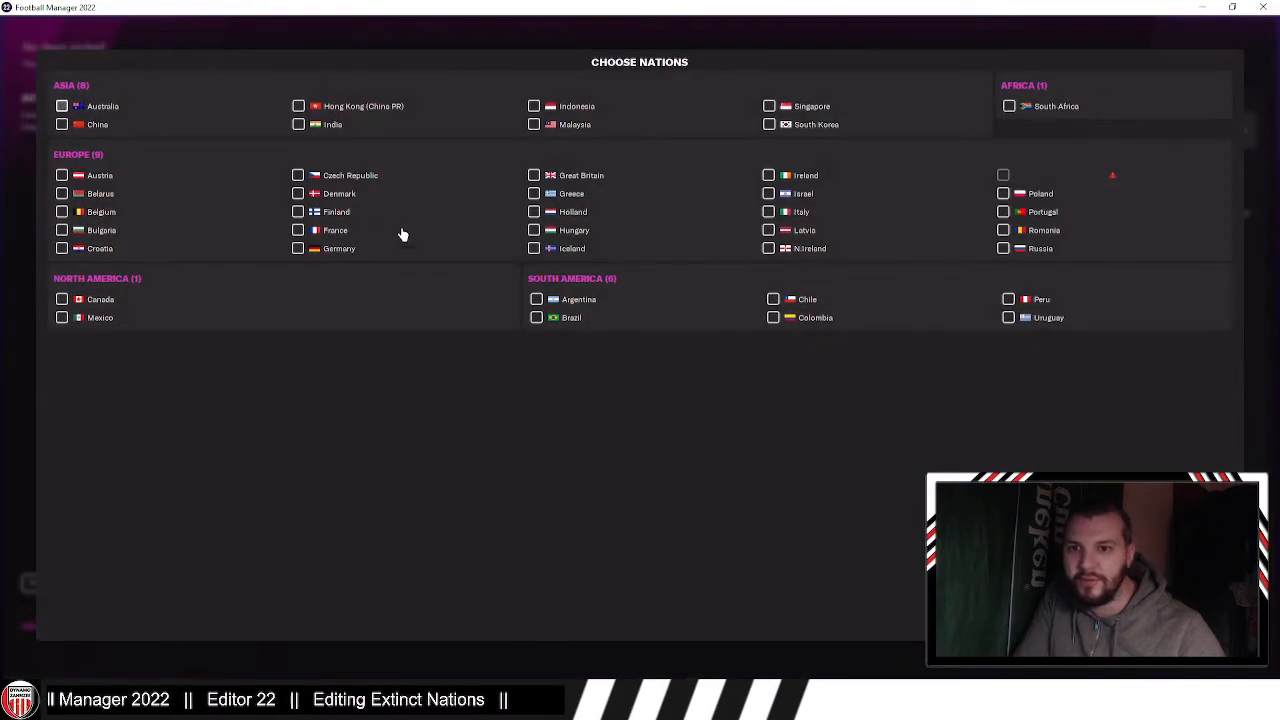
# Step: Try adding Great Britain as an active nation and inspect the league levels offered for it
pyautogui.click(582, 180)
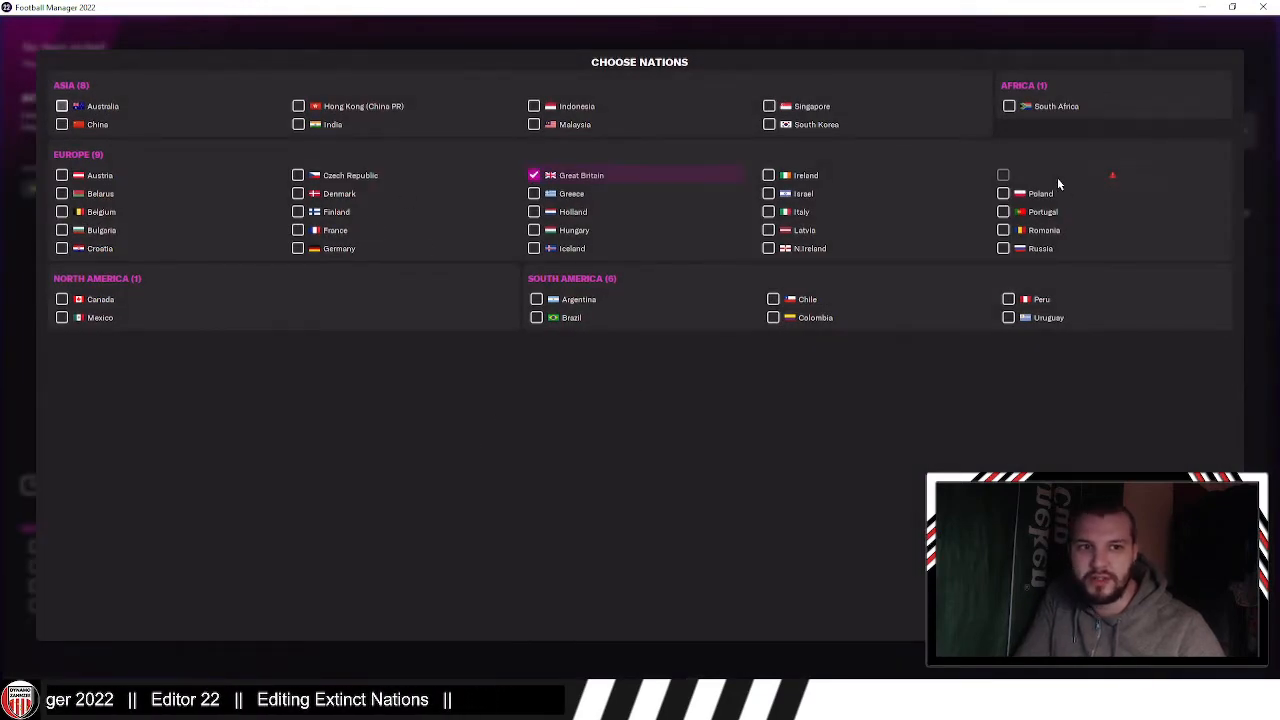
pyautogui.click(1200, 622)
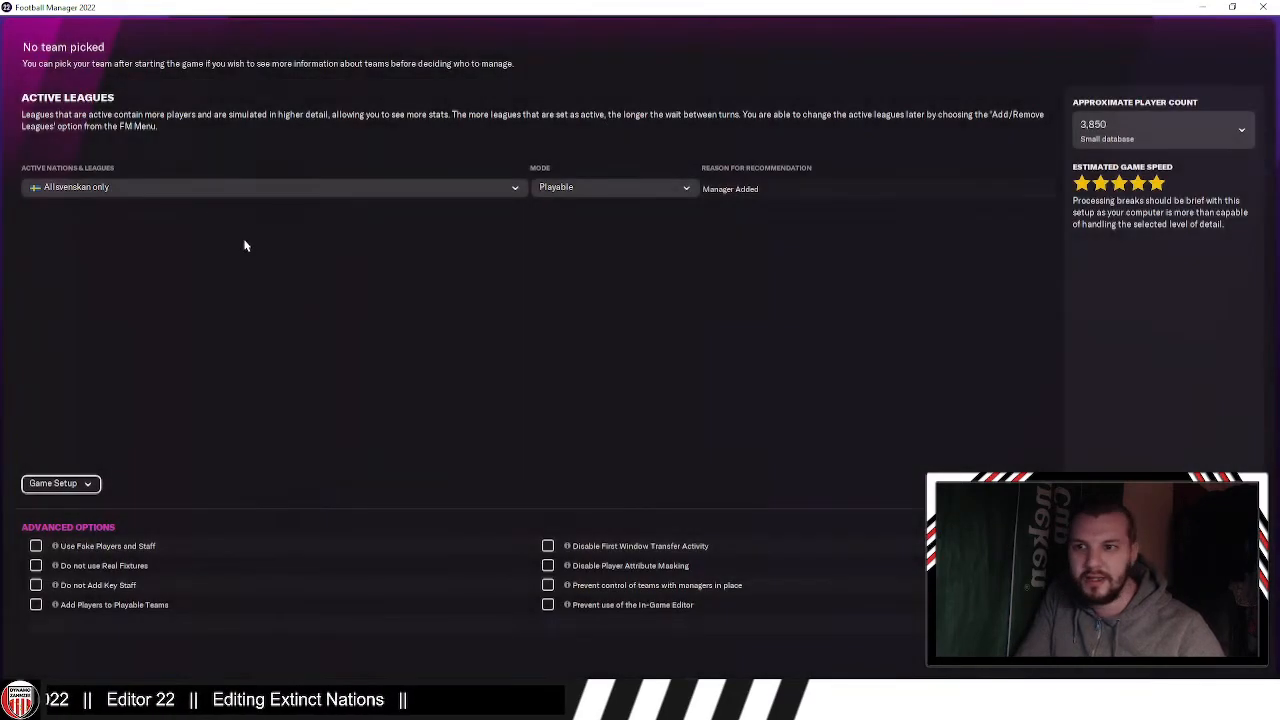
pyautogui.click(149, 190)
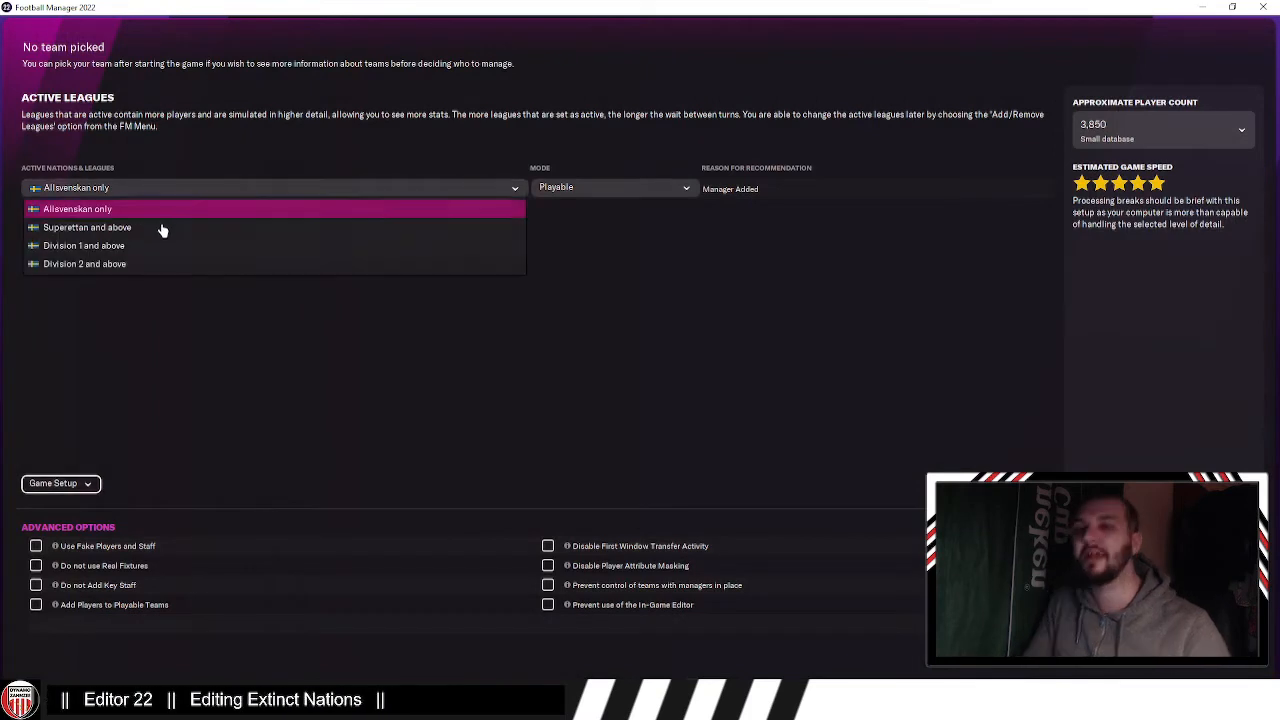
pyautogui.click(452, 425)
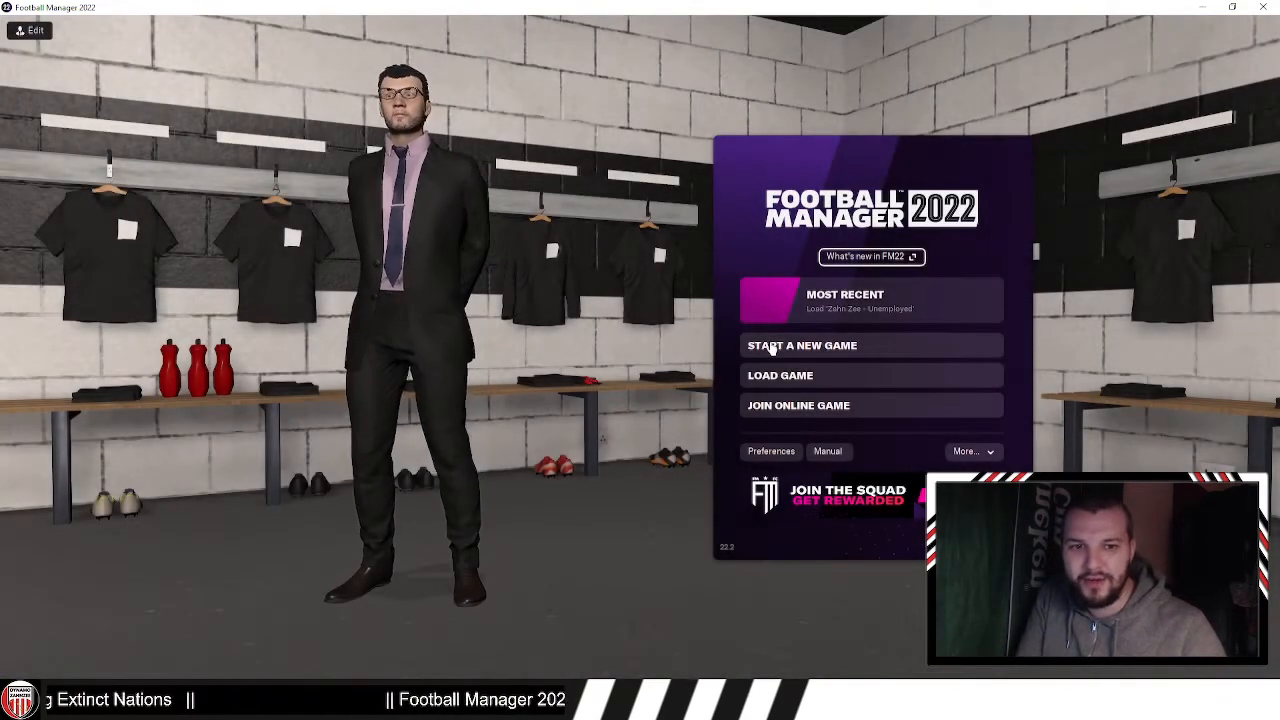
# Step: Start another career game from the main menu, add Great Britain as an active nation and open its league level options
pyautogui.click(772, 347)
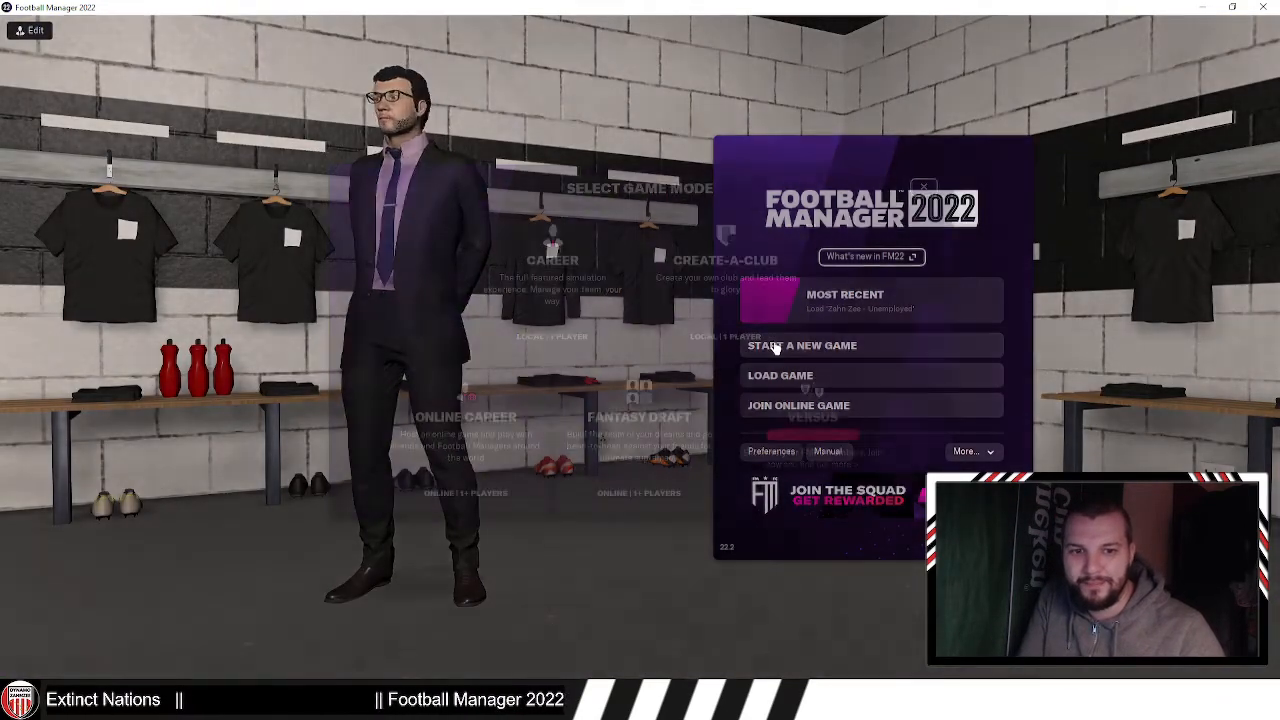
pyautogui.click(563, 316)
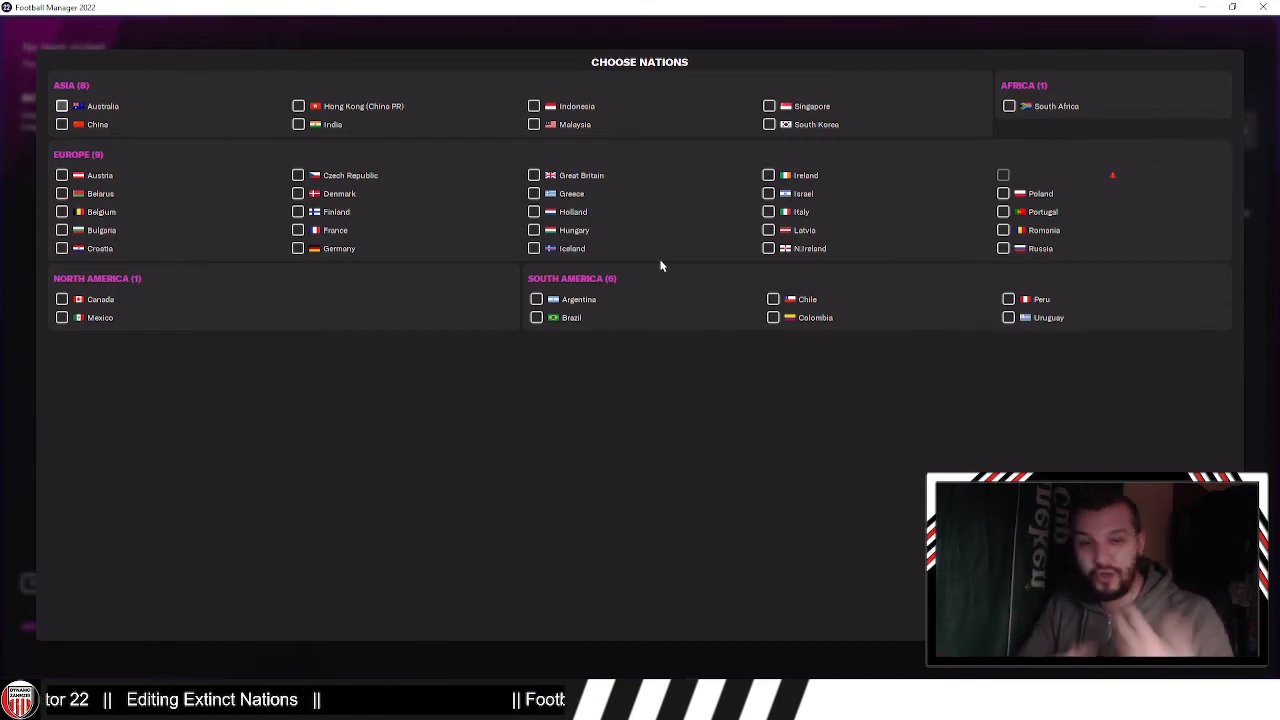
pyautogui.click(543, 175)
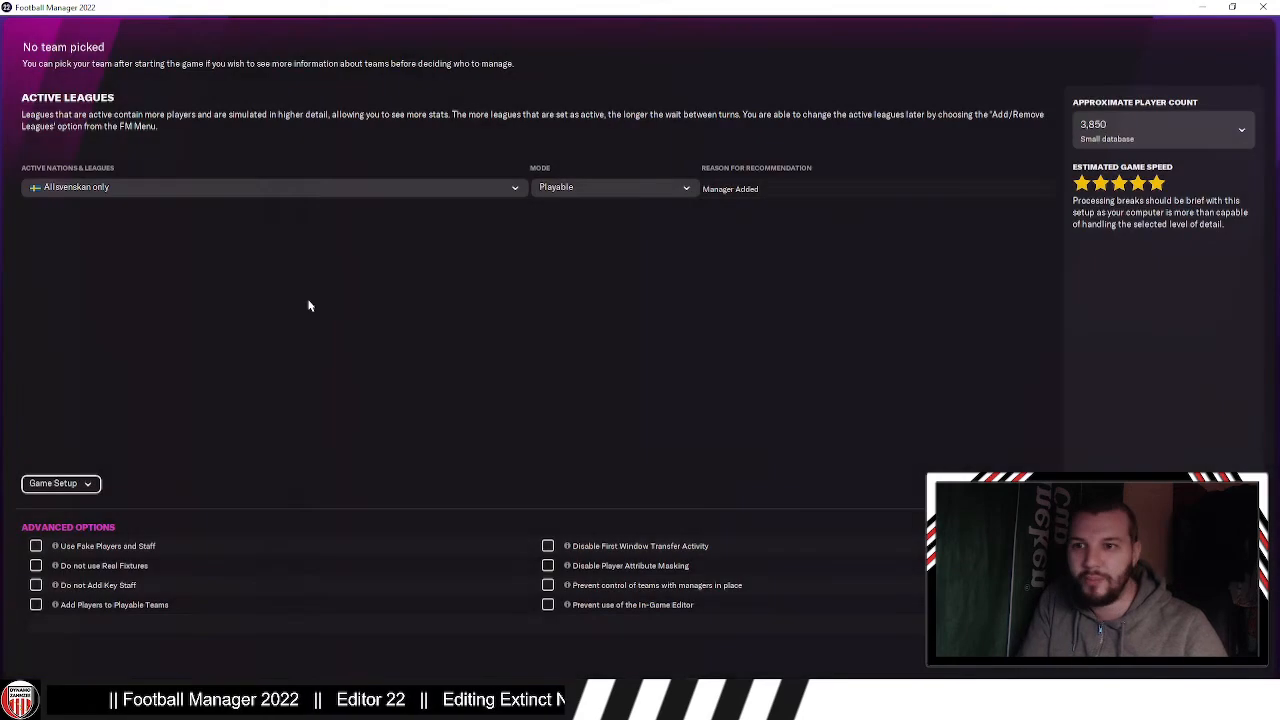
pyautogui.click(200, 190)
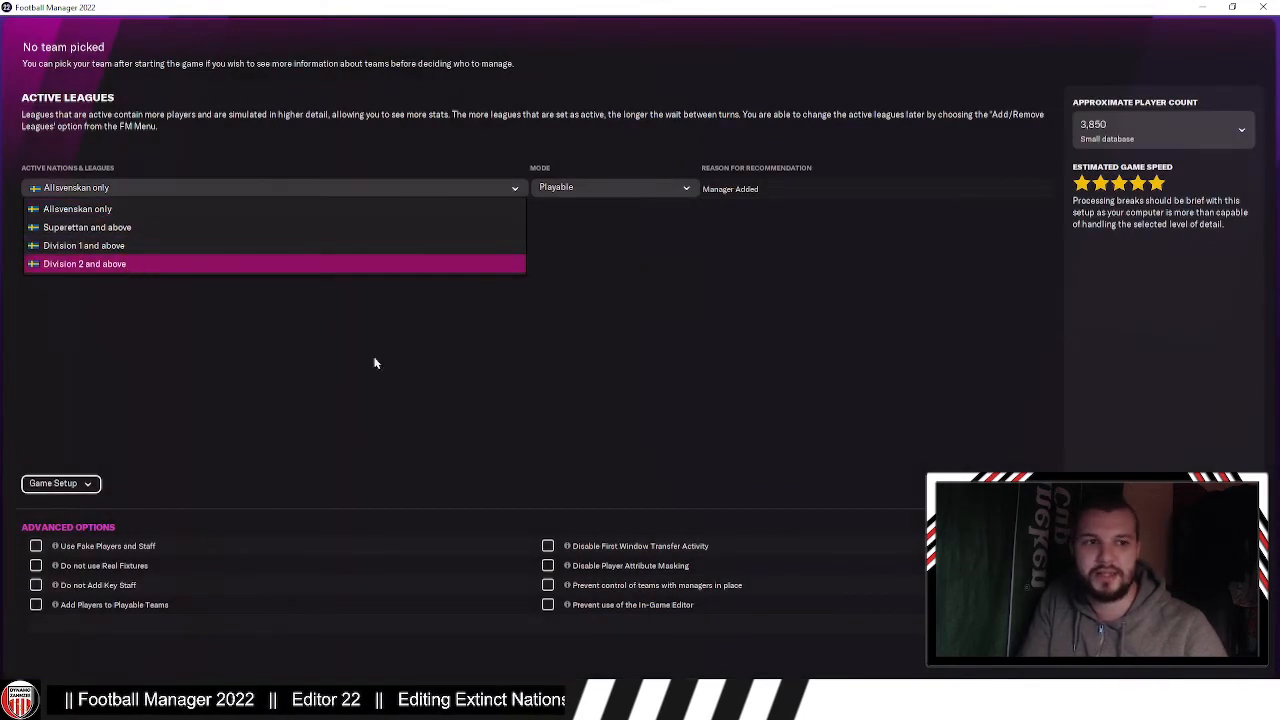